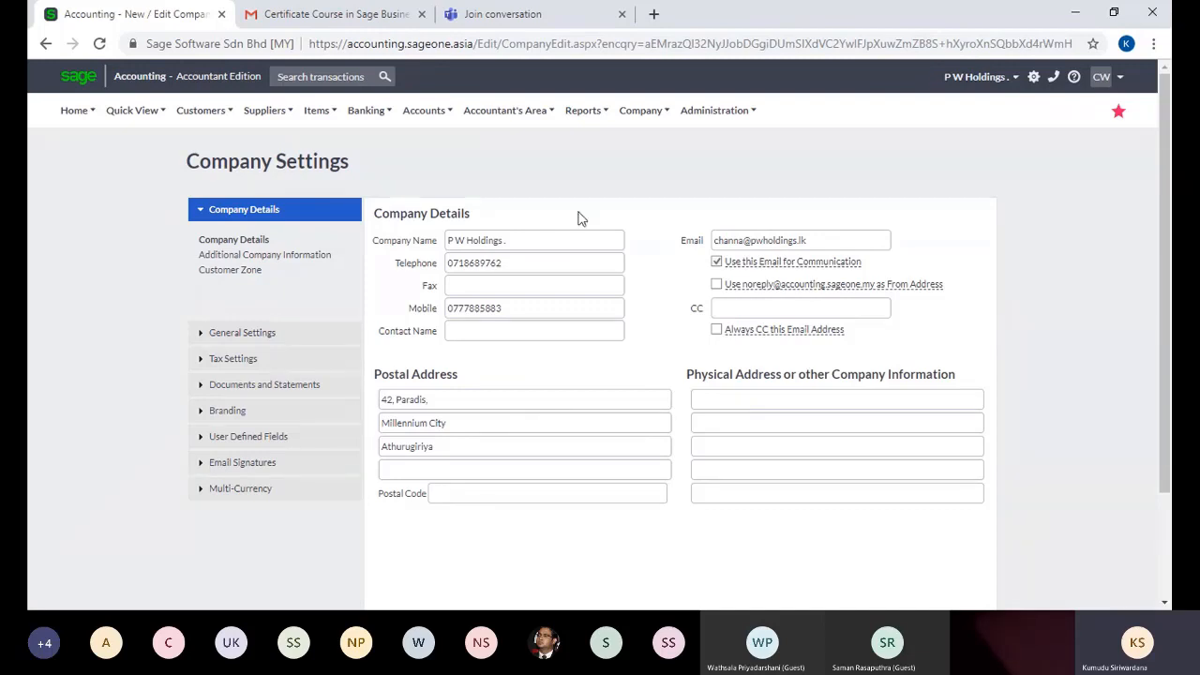
# Open the company settings and review the Company Details page, including the company name.
pyautogui.click(640, 111)
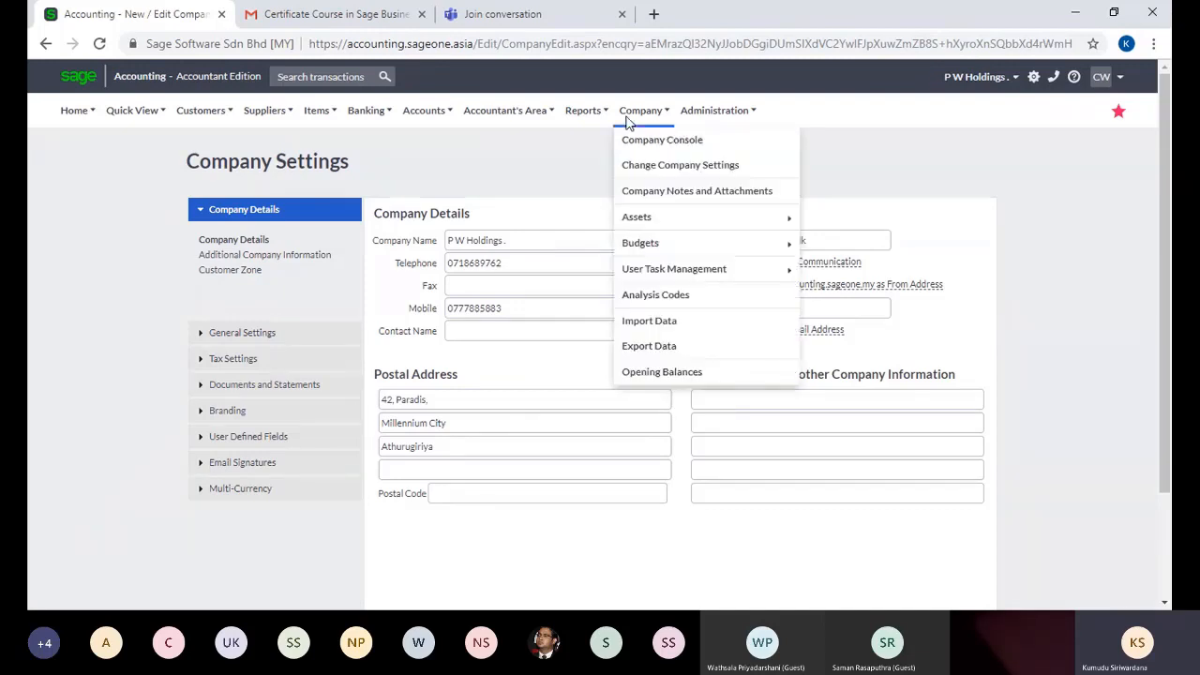
pyautogui.click(638, 165)
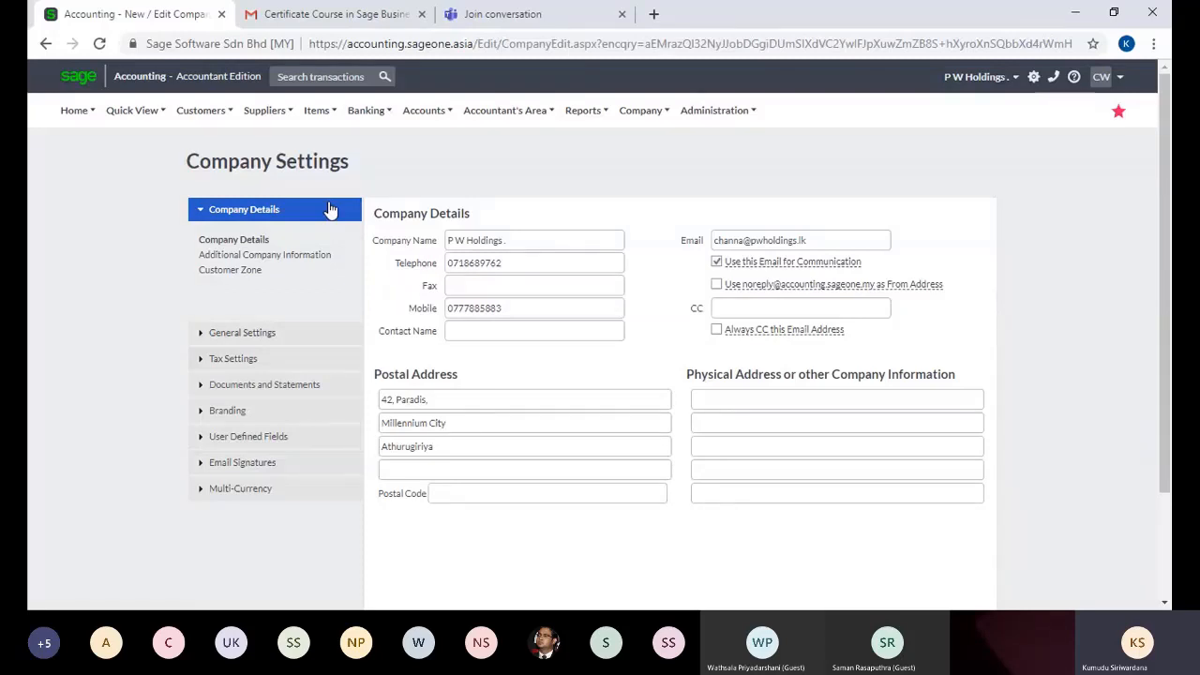
pyautogui.click(264, 210)
pyautogui.click(263, 212)
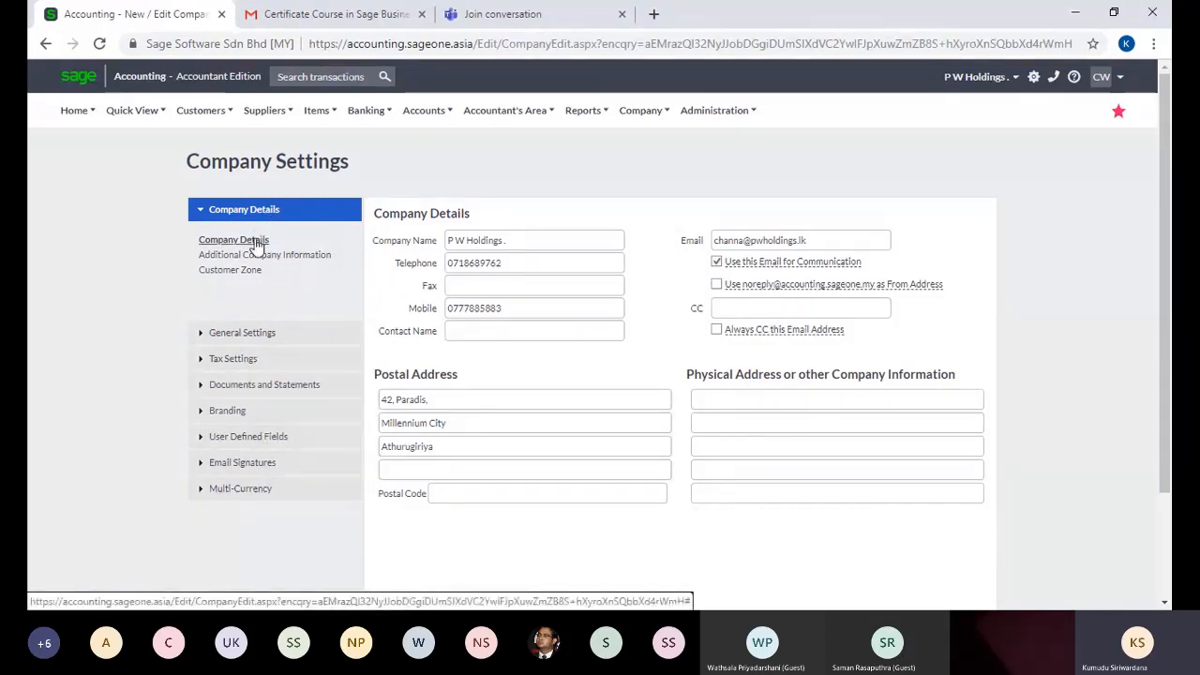
pyautogui.click(550, 237)
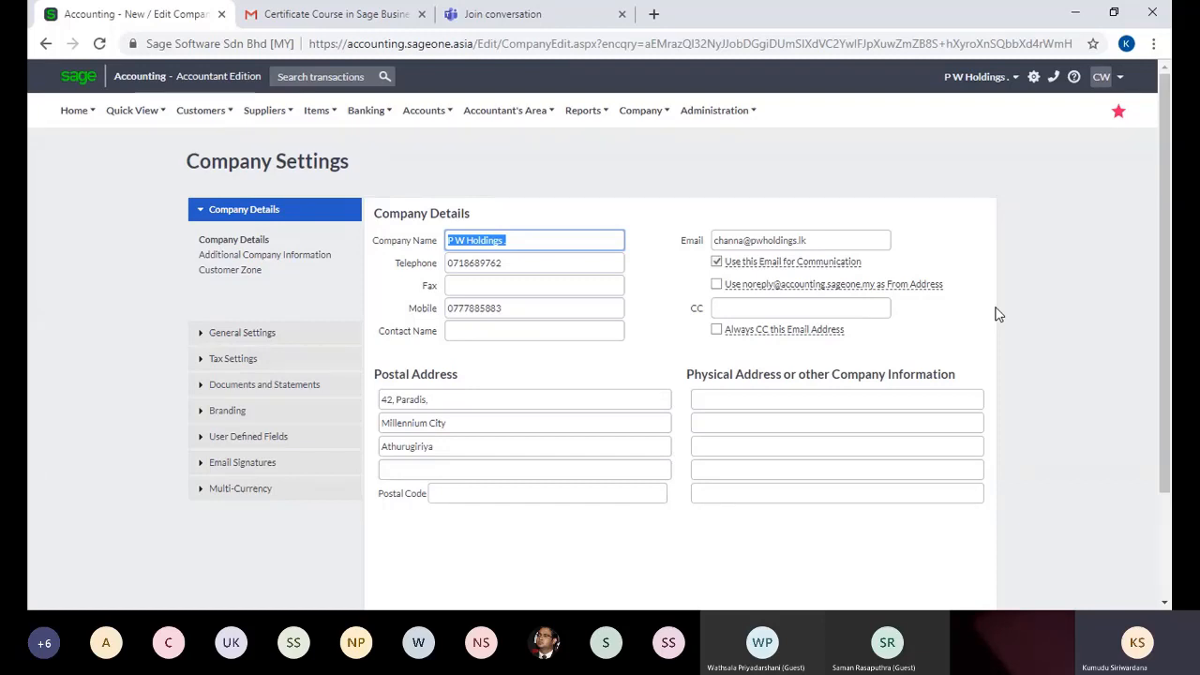
# Close the Gmail browser tab and duplicate the tab with the company settings.
pyautogui.click(422, 15)
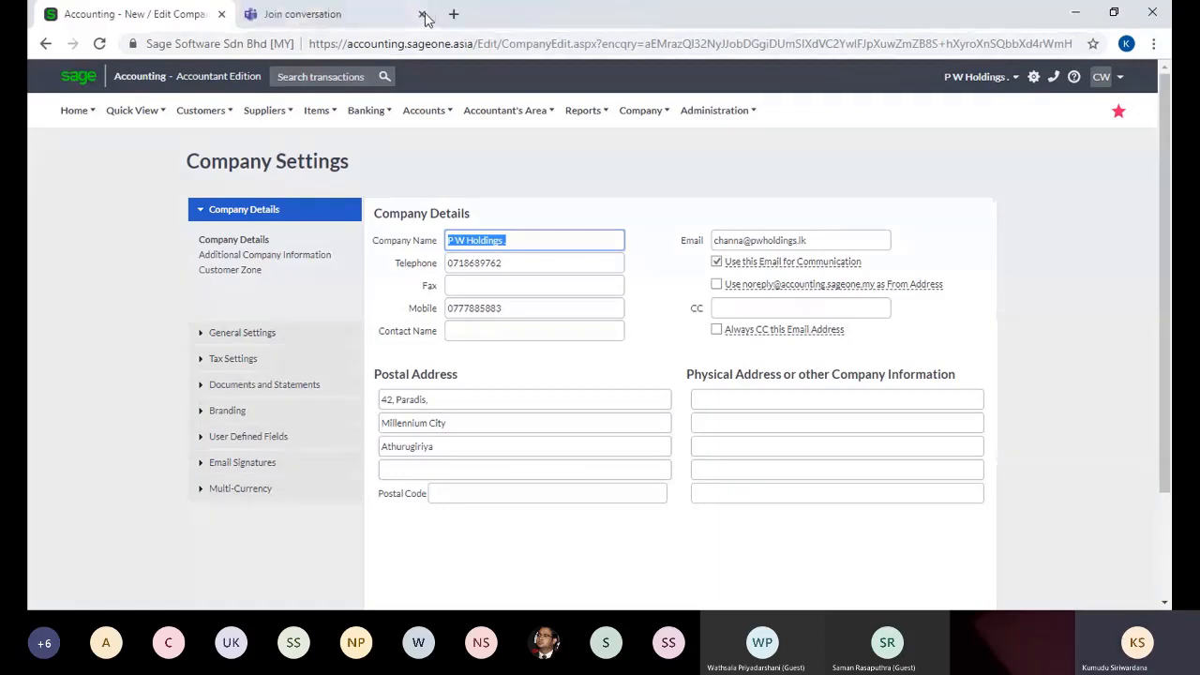
pyautogui.rightClick(162, 18)
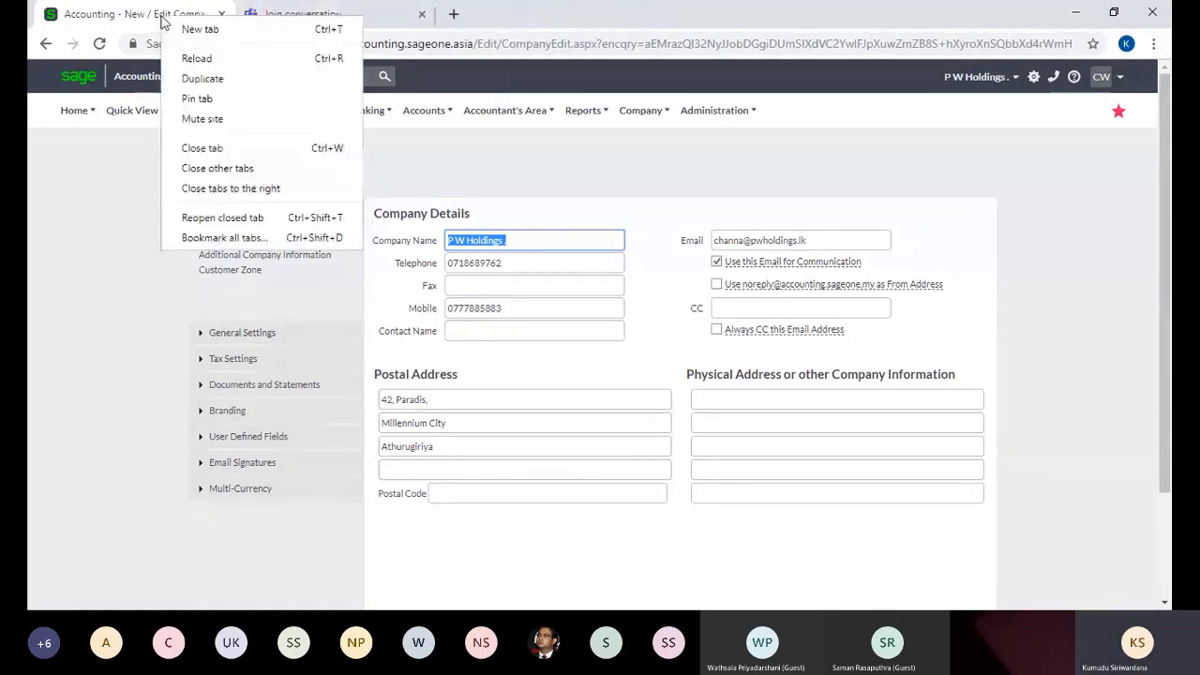
pyautogui.click(225, 84)
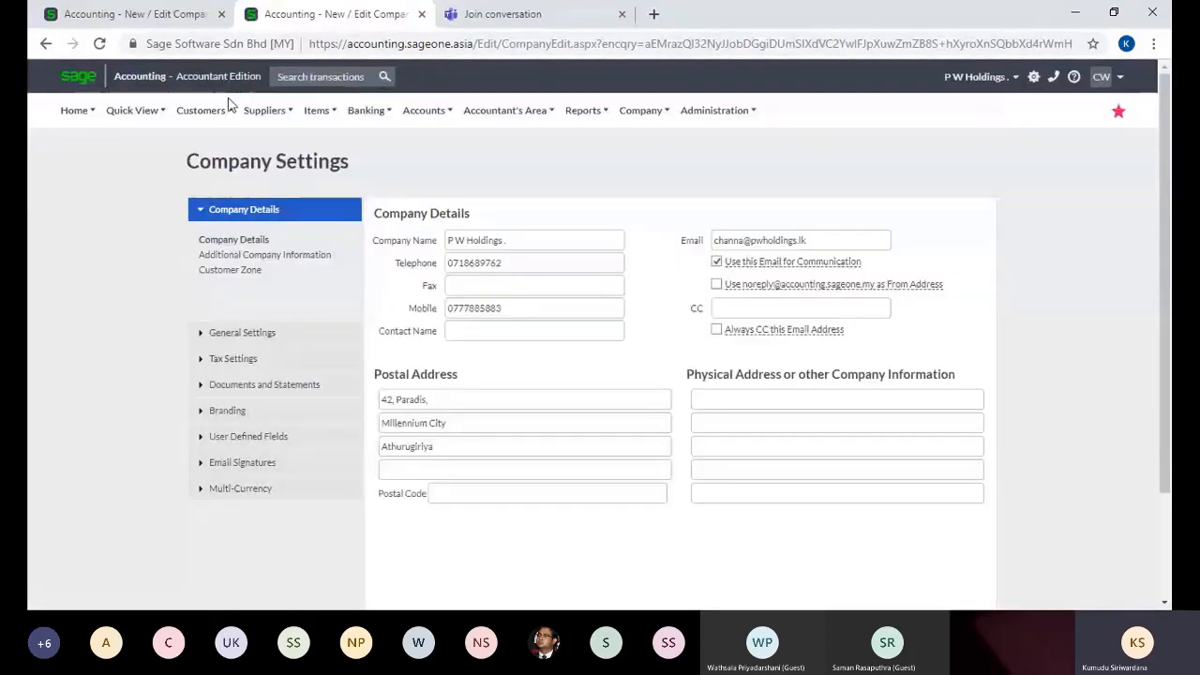
# Open the list of customer quotes in the duplicated browser tab.
pyautogui.moveTo(206, 112)
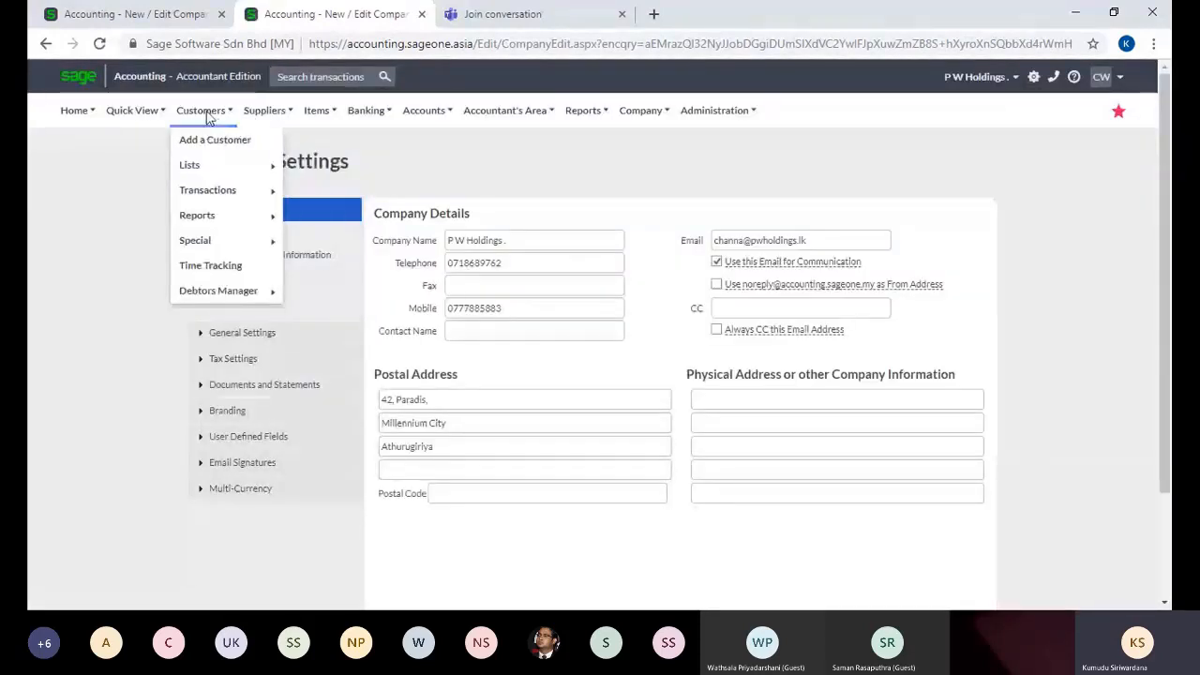
pyautogui.moveTo(234, 189)
pyautogui.click(295, 190)
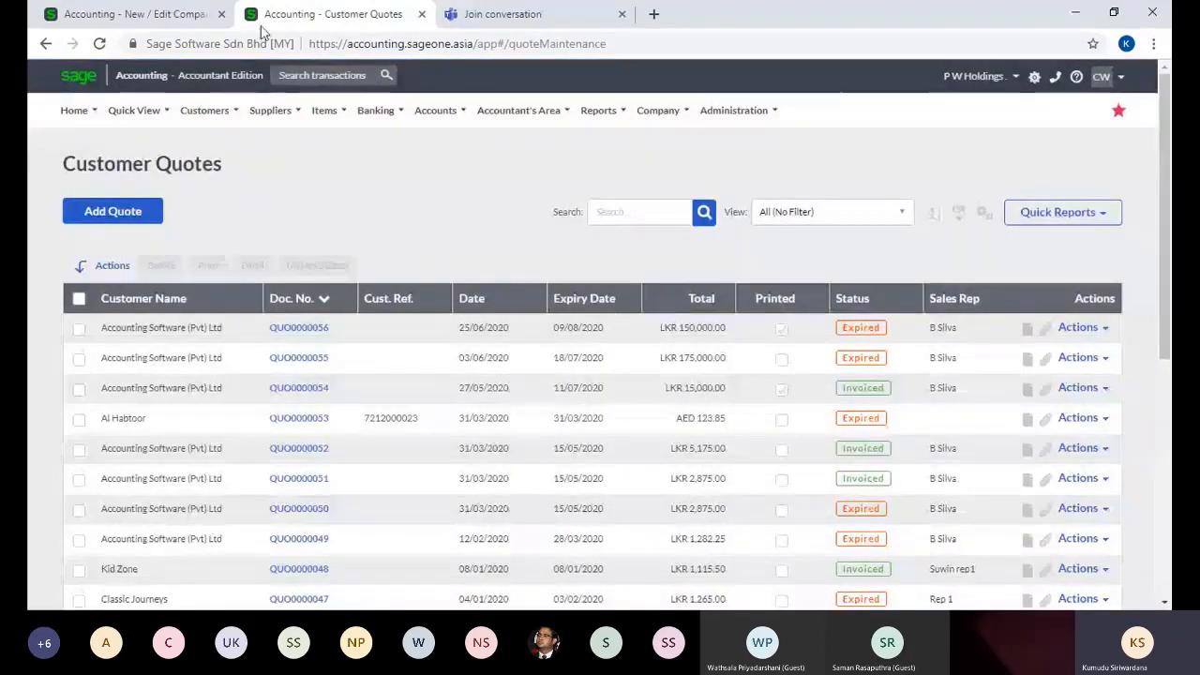
# Return to the company settings, enable the noreply From Address option and toggle Use this Email for Communication.
pyautogui.click(161, 11)
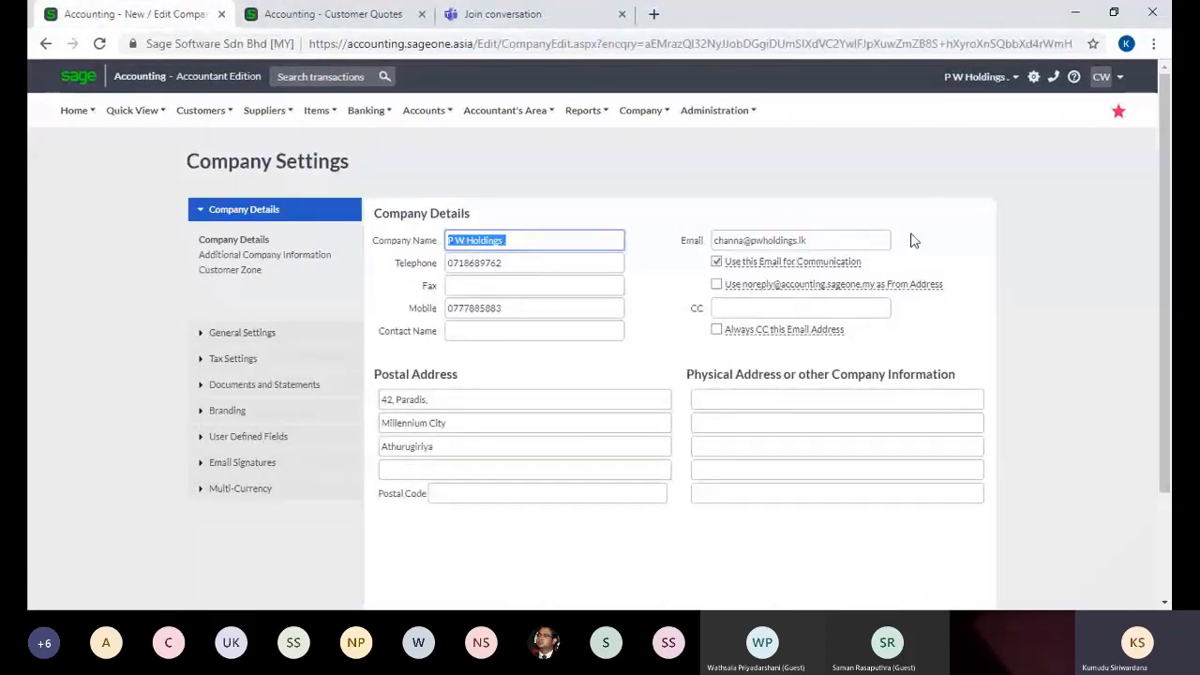
pyautogui.moveTo(853, 262)
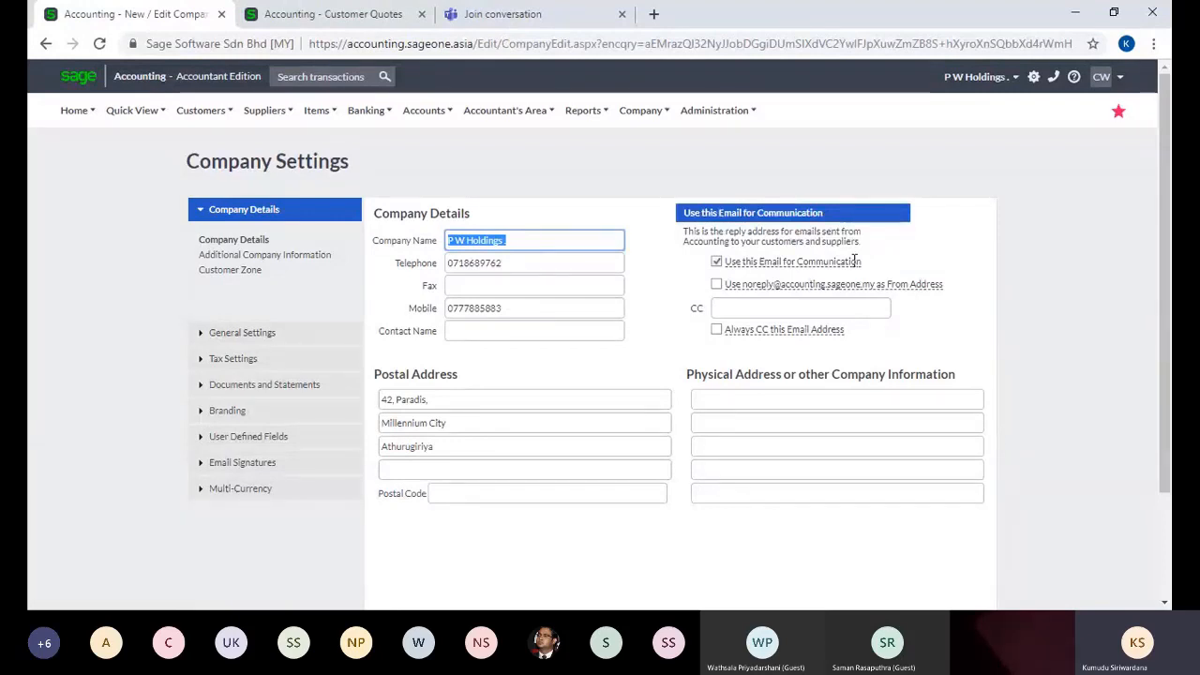
pyautogui.click(716, 286)
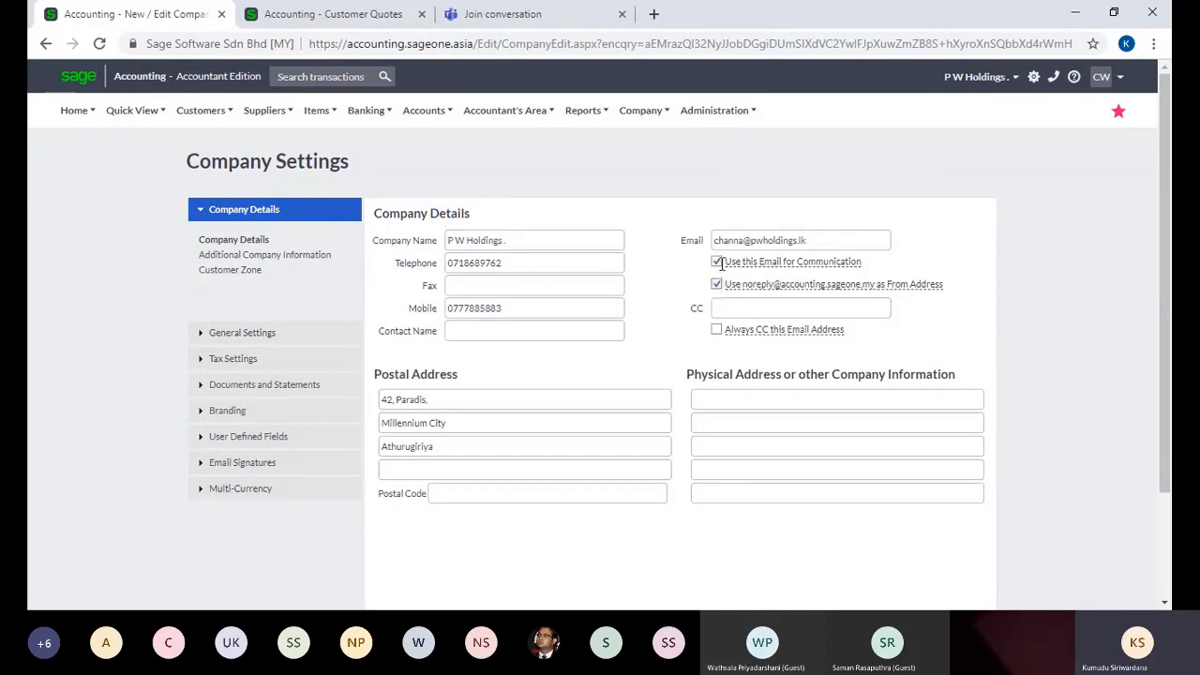
pyautogui.click(717, 263)
# Review the Additional Company Information page: the statutory fields, the entity type choices, and the city, state and country fields.
pyautogui.click(287, 263)
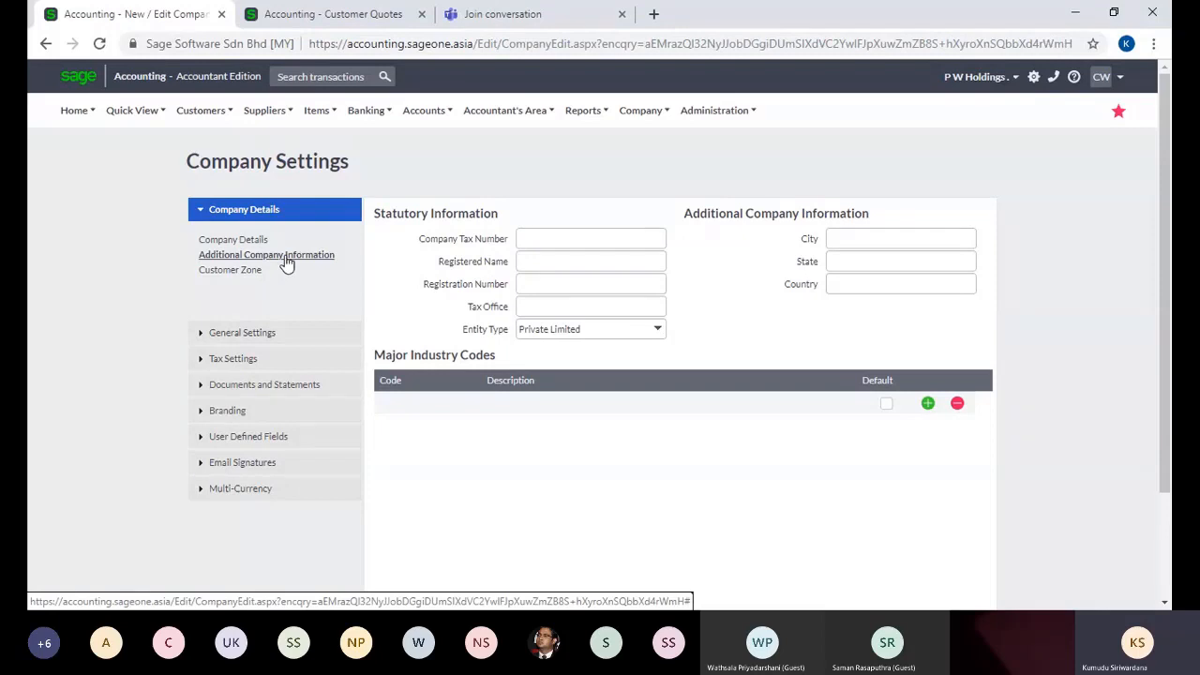
pyautogui.click(574, 263)
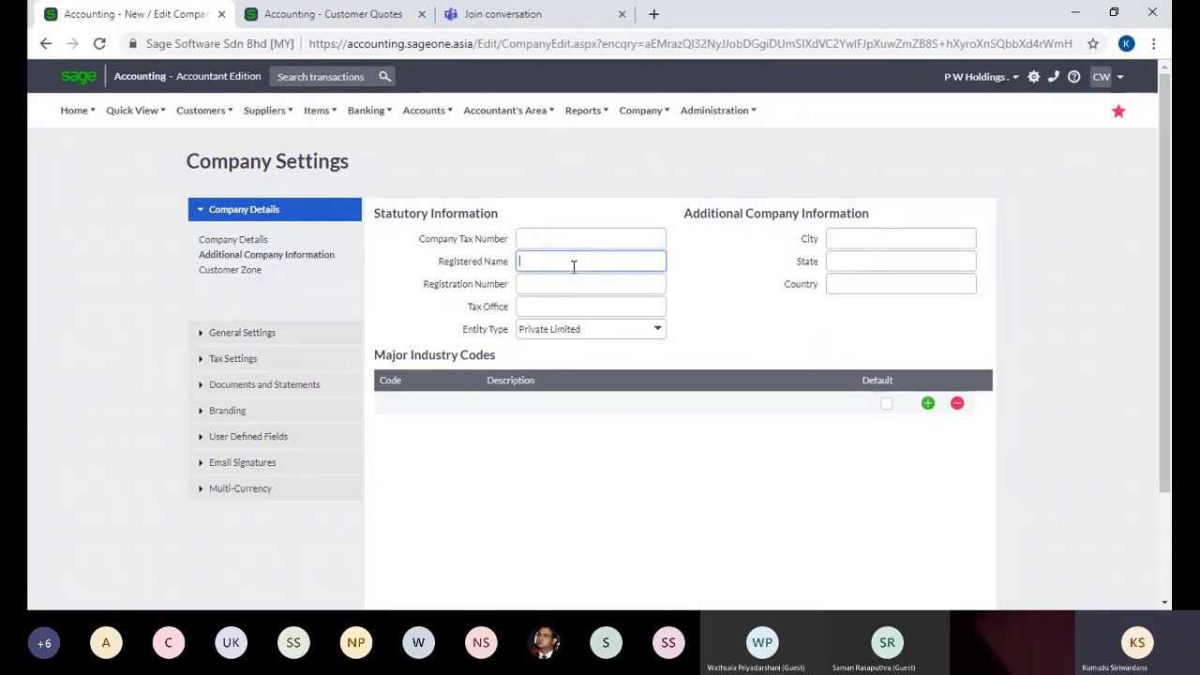
pyautogui.click(658, 330)
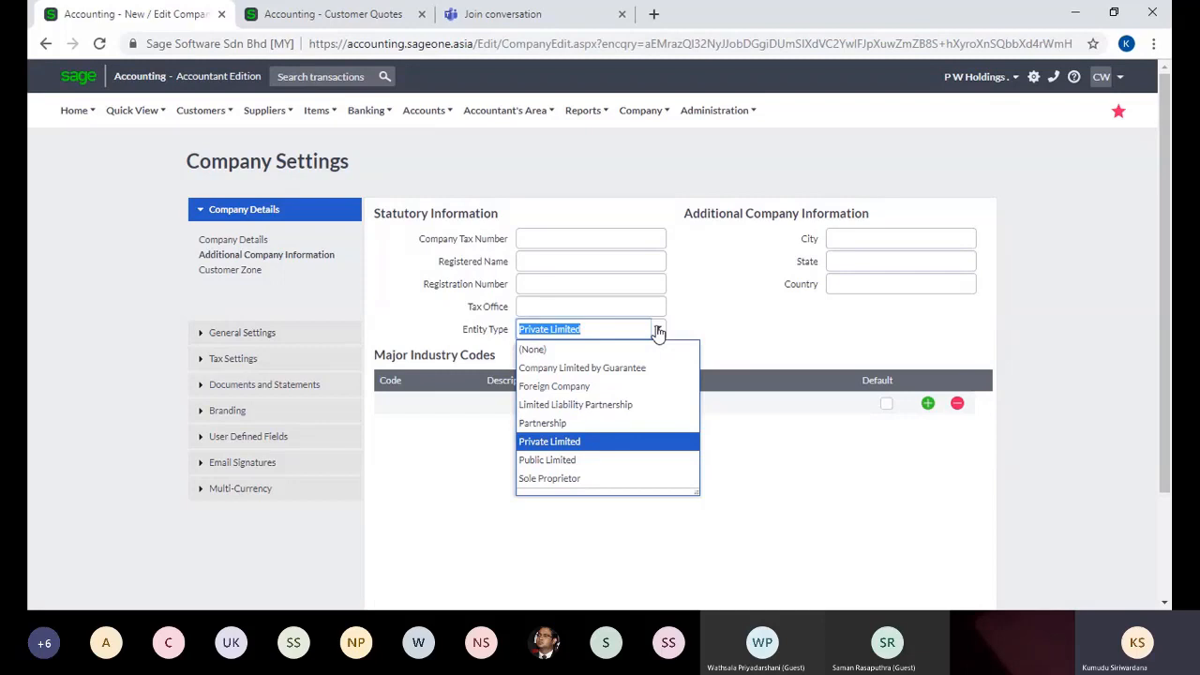
pyautogui.click(725, 327)
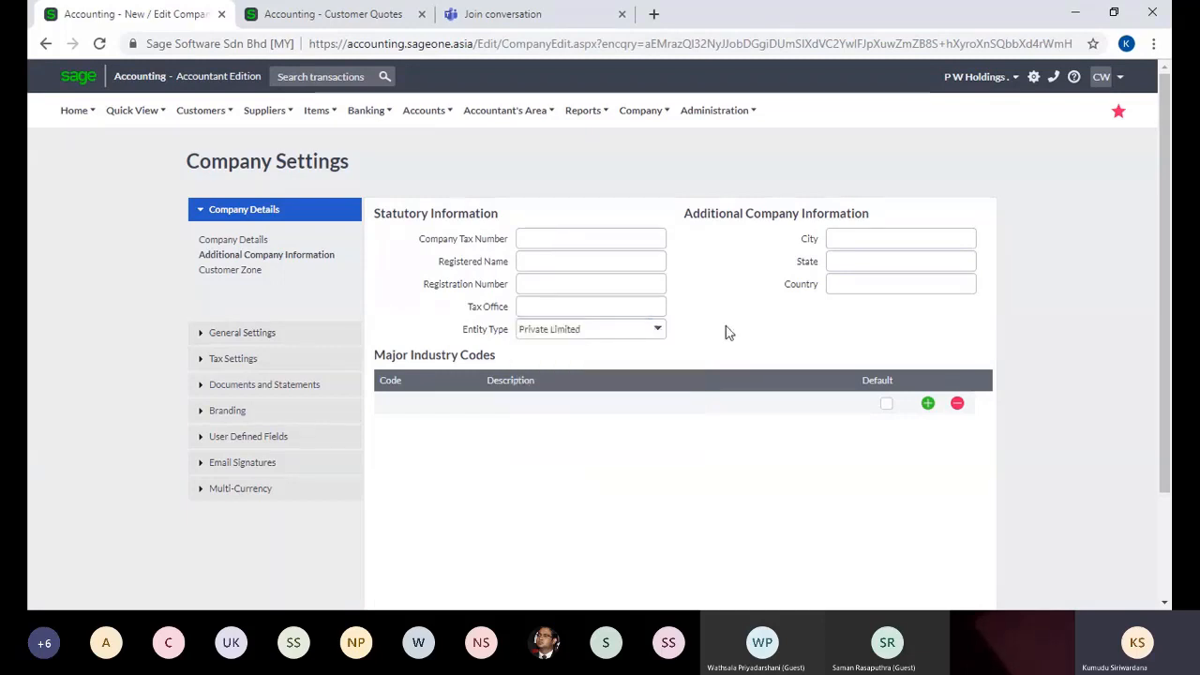
pyautogui.click(842, 247)
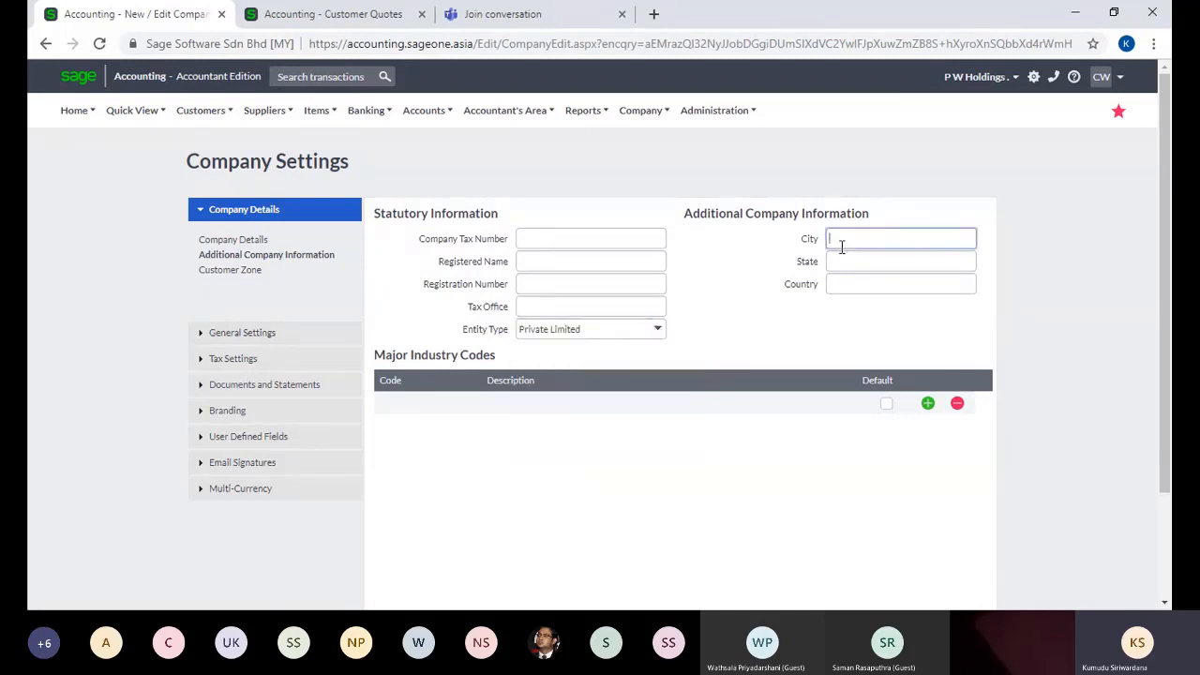
pyautogui.click(841, 263)
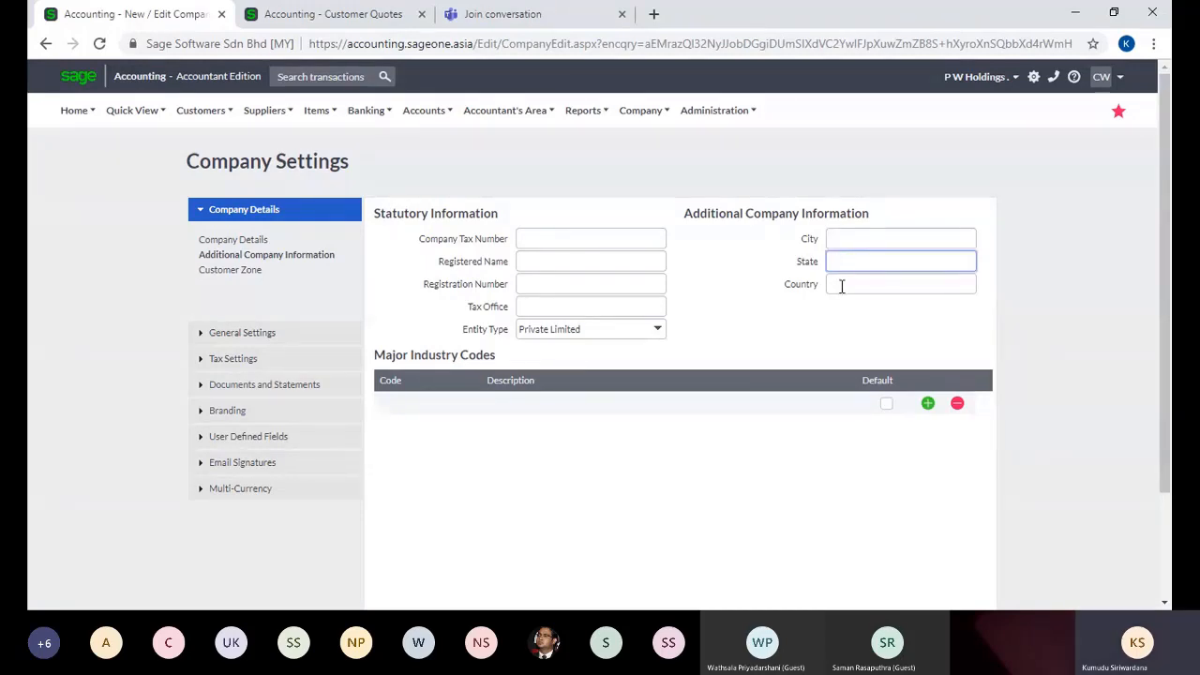
pyautogui.click(842, 287)
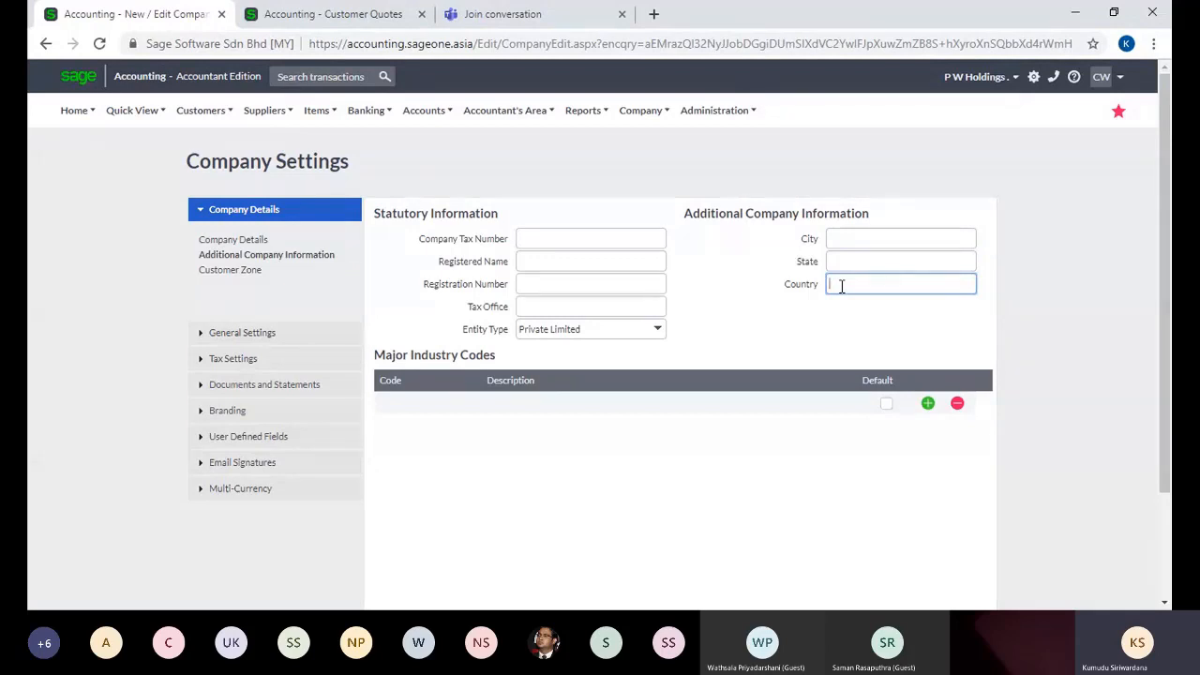
# Review the Customer Zone settings, including the display name and the save options.
pyautogui.click(229, 269)
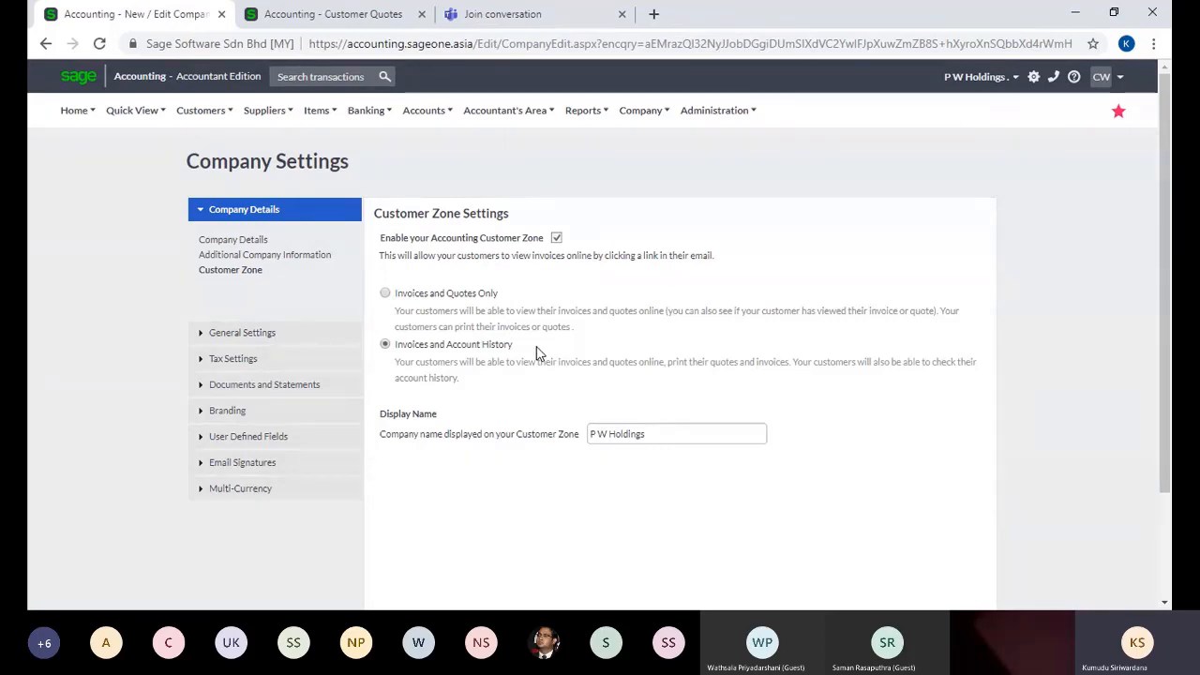
pyautogui.tripleClick(647, 435)
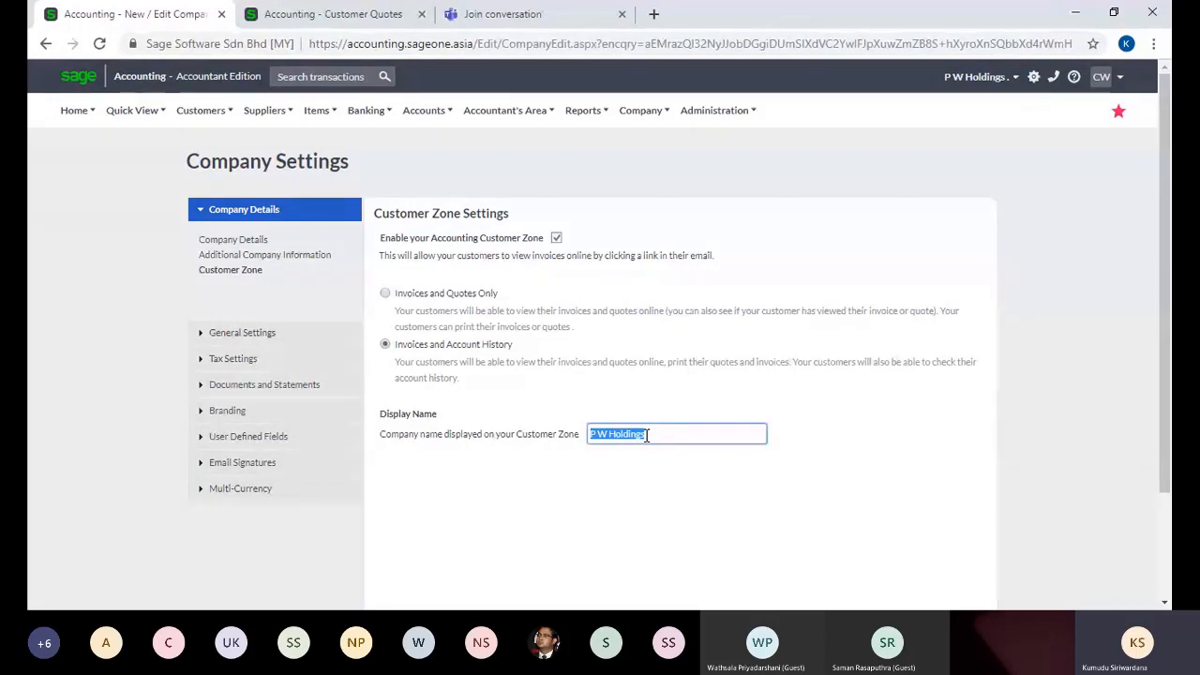
pyautogui.click(790, 509)
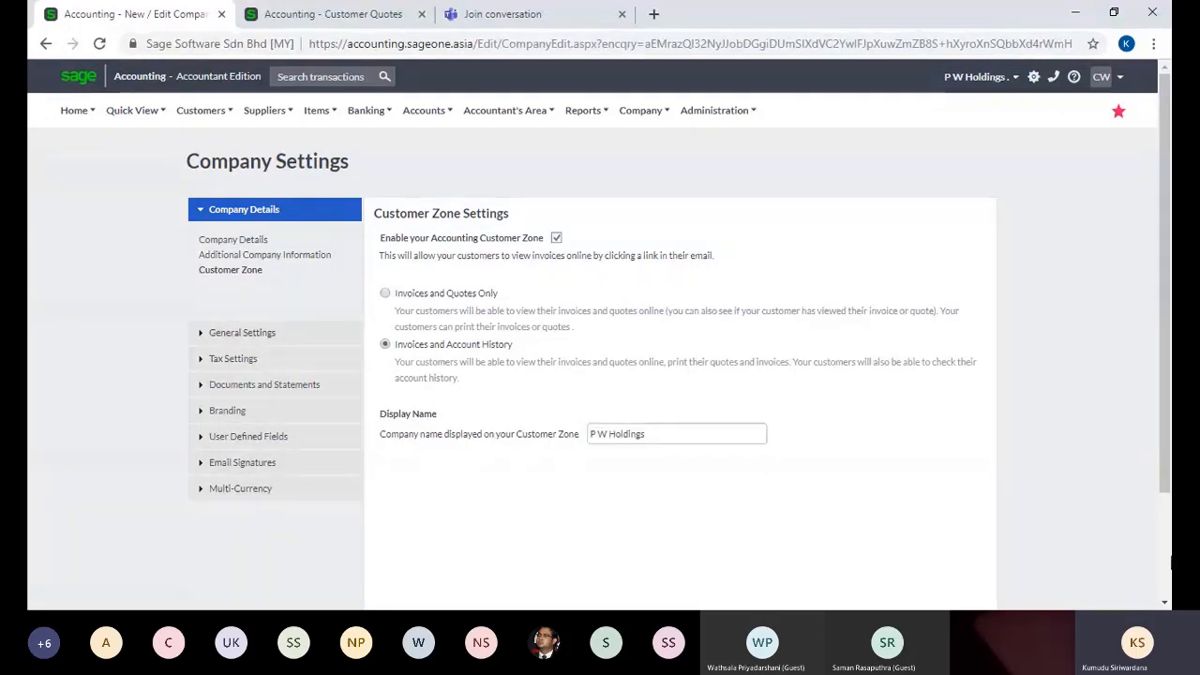
pyautogui.scroll(-3, 1163, 562)
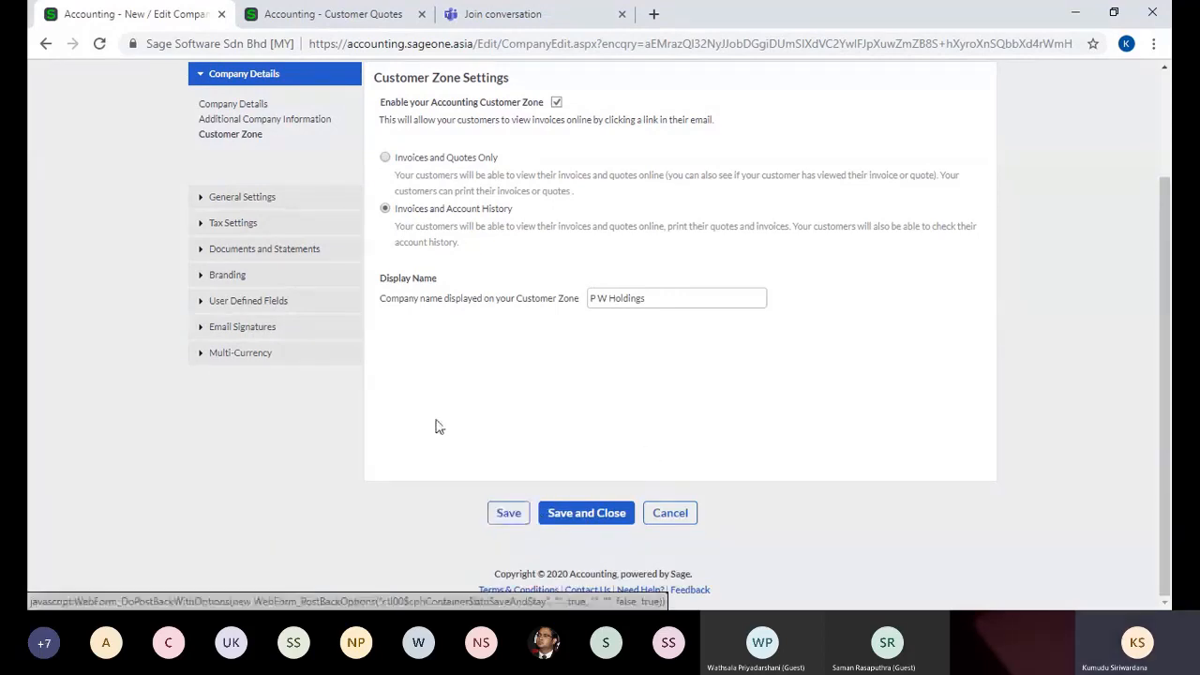
# Open the Financial Years page of the general settings and examine the listed years and the current financial year.
pyautogui.click(281, 196)
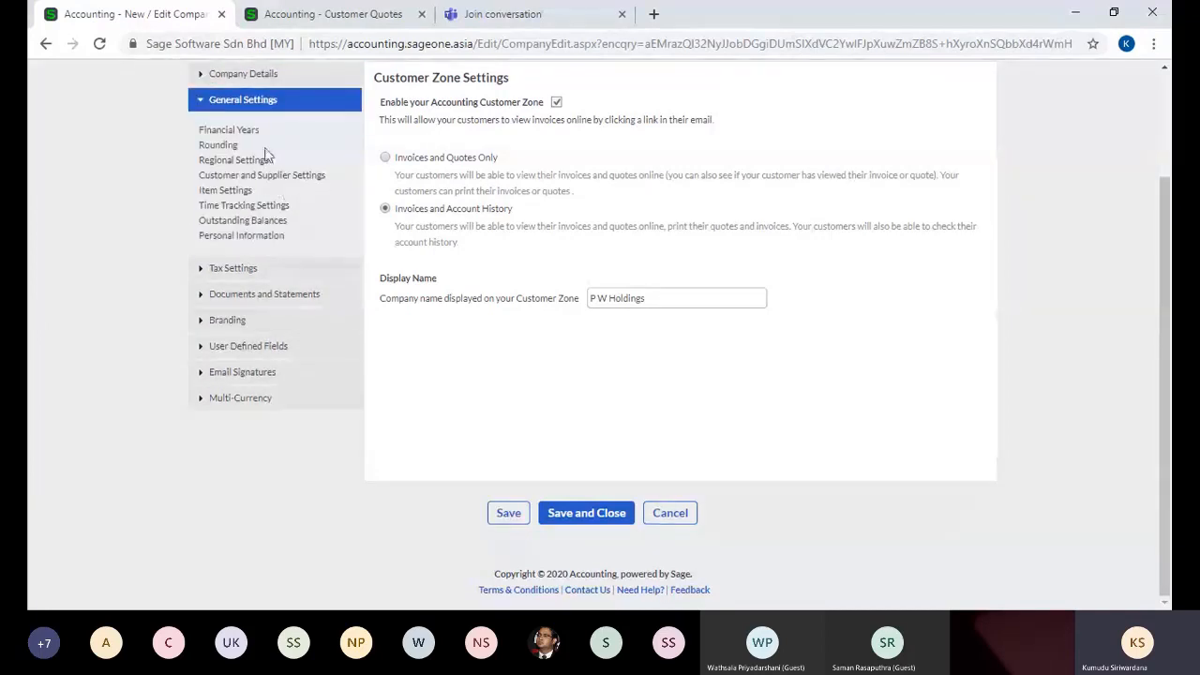
pyautogui.click(246, 130)
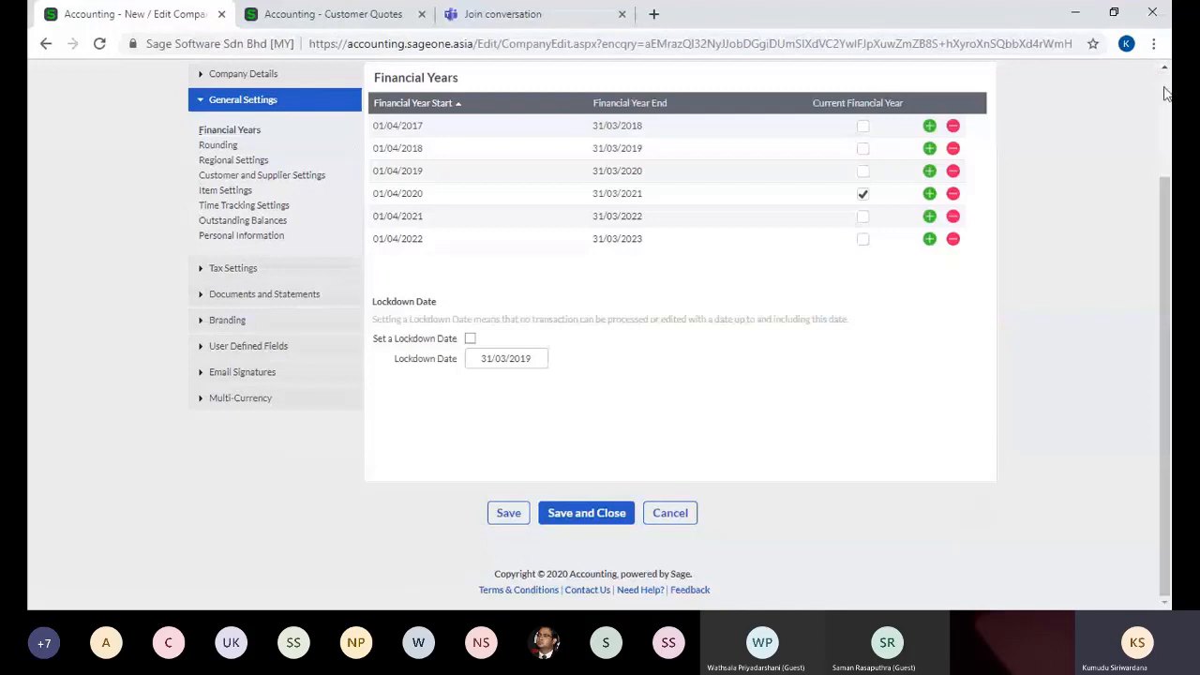
pyautogui.scroll(3, 1133, 107)
pyautogui.moveTo(1118, 113)
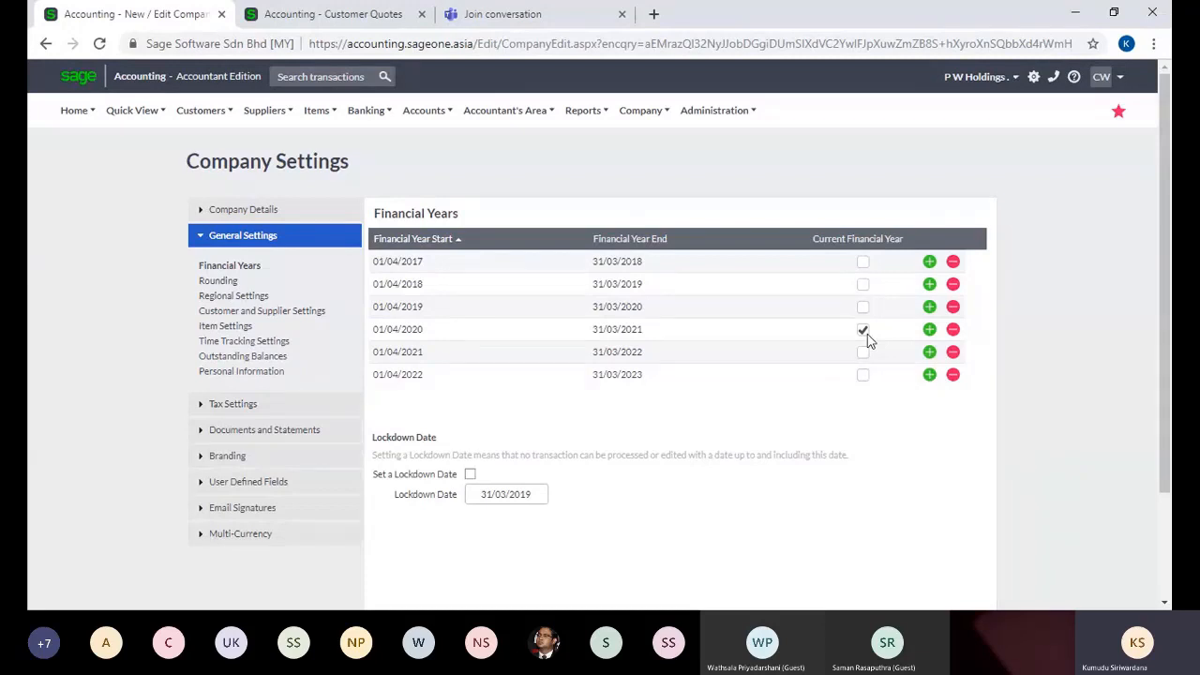
# Add a financial year from 01/04/2023 to 31/03/2024 below the last one and delete that line again.
pyautogui.click(929, 375)
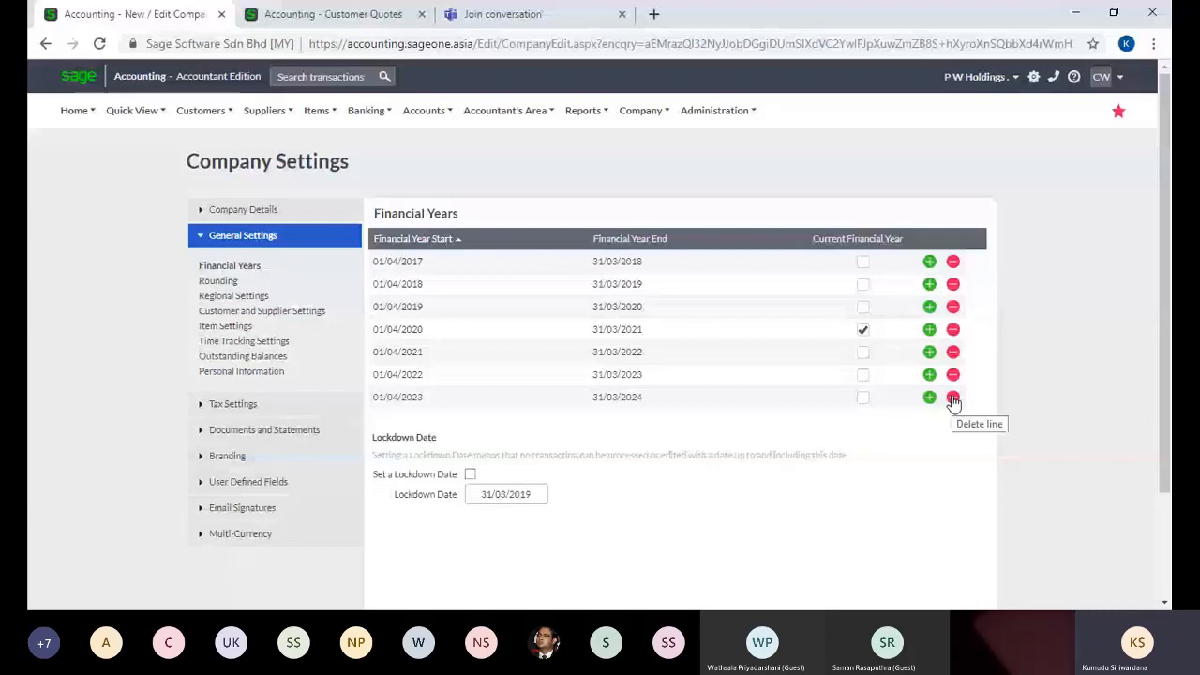
pyautogui.click(953, 398)
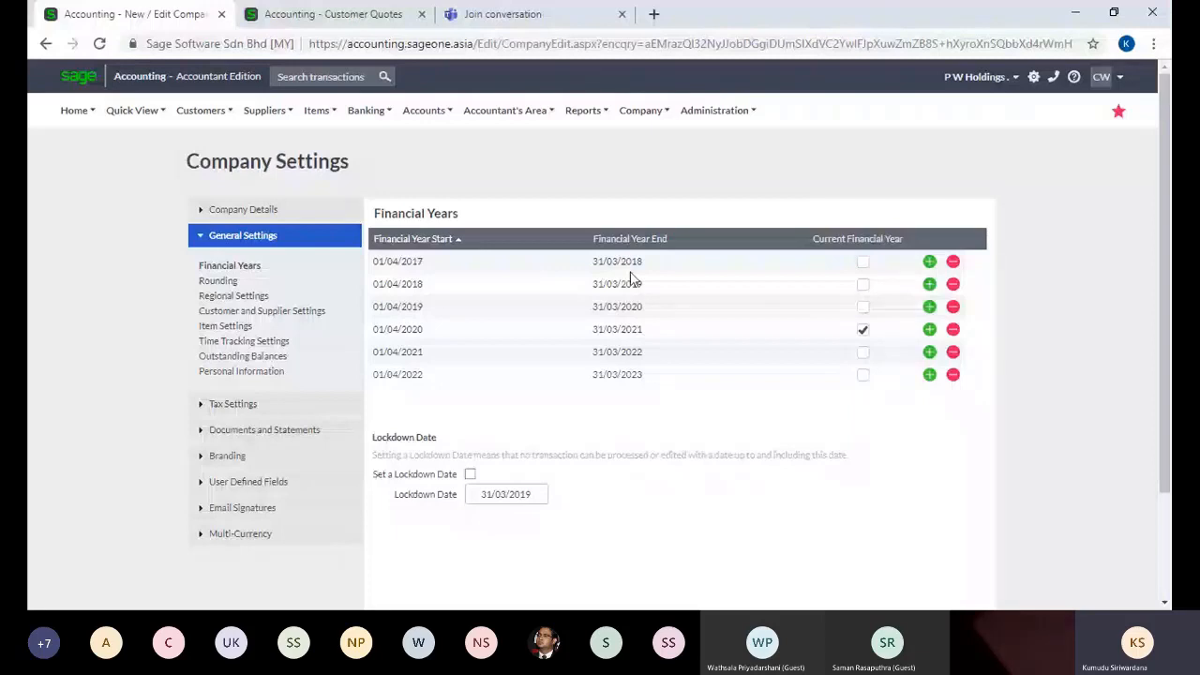
# Examine the start and end date calendars of the first financial year without changing its dates.
pyautogui.click(404, 267)
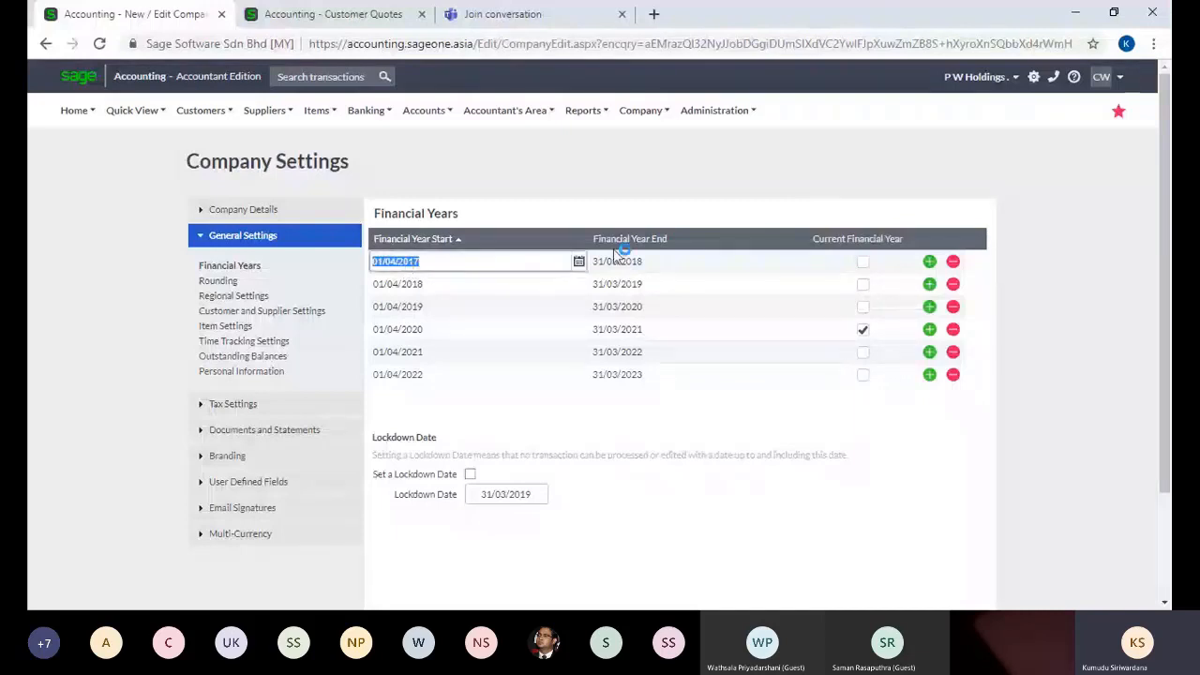
pyautogui.click(579, 262)
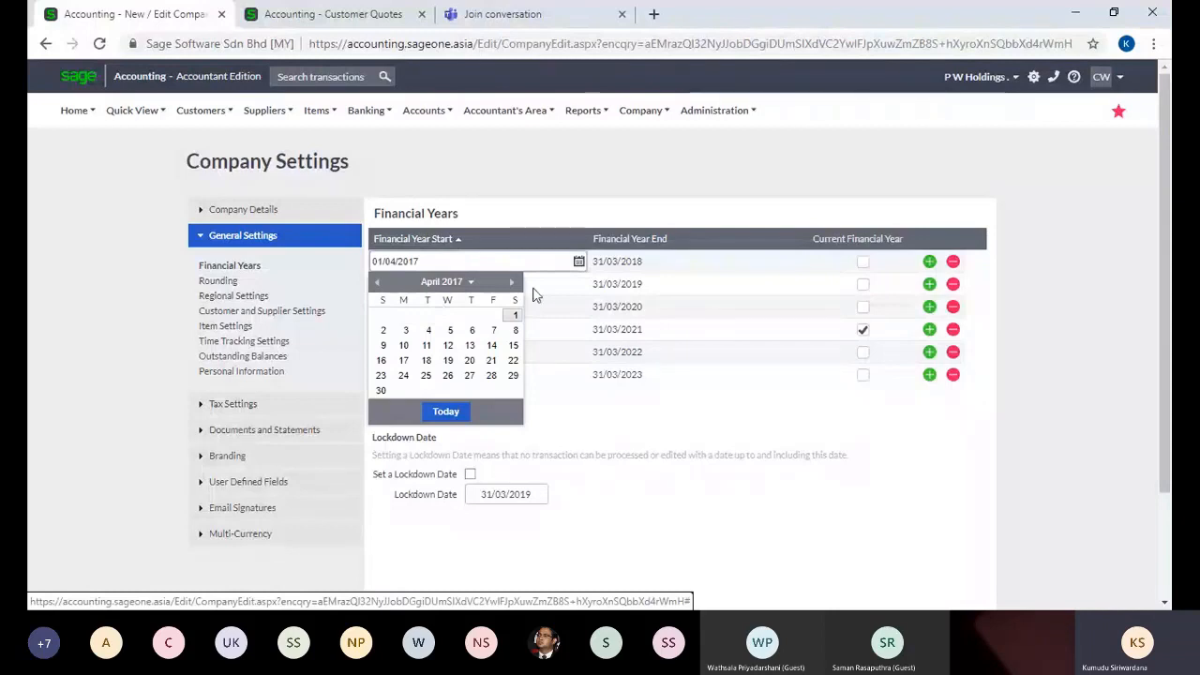
pyautogui.click(640, 266)
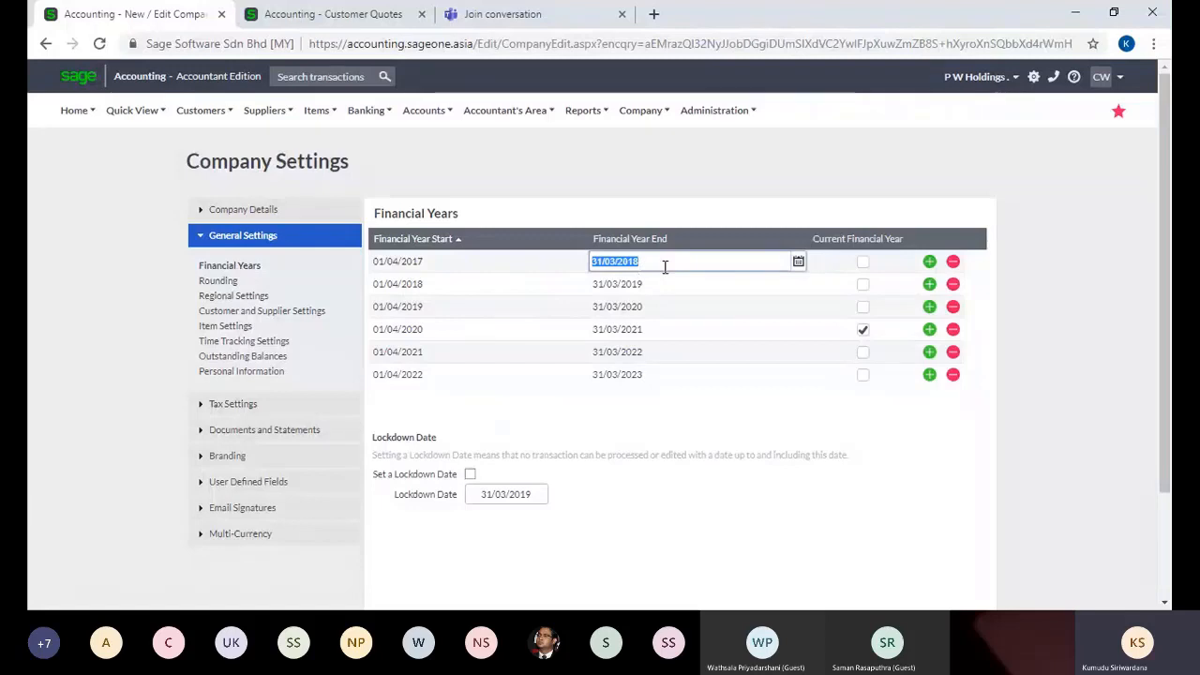
pyautogui.click(757, 265)
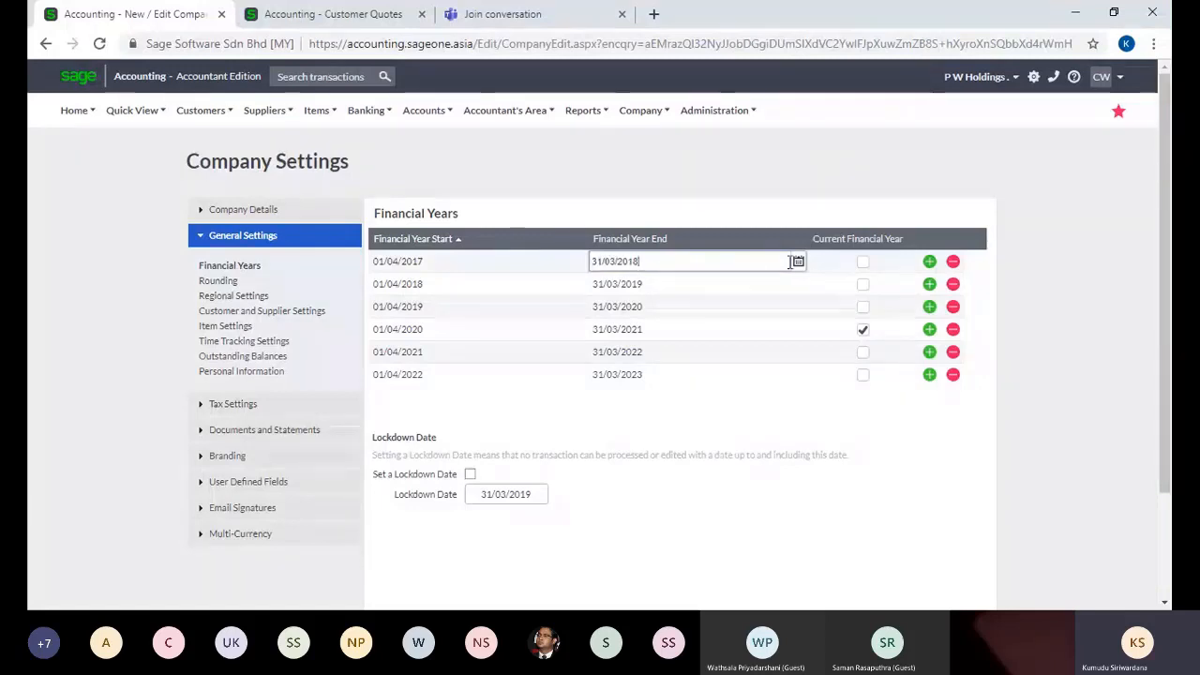
pyautogui.click(797, 263)
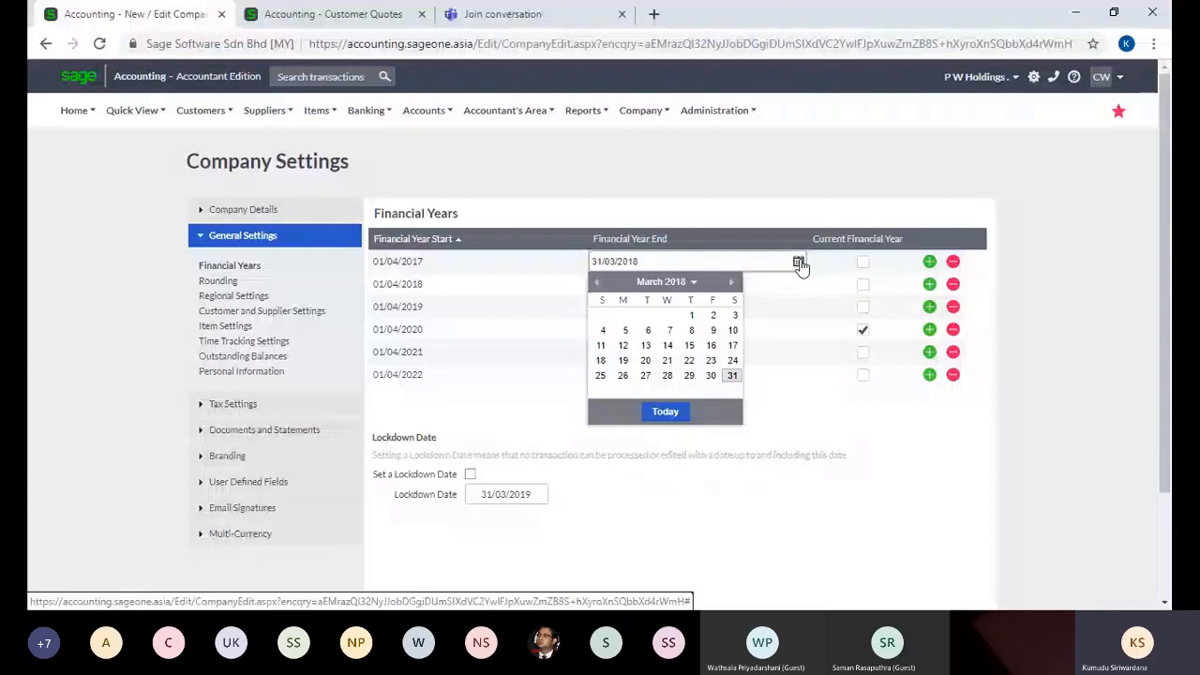
pyautogui.click(798, 262)
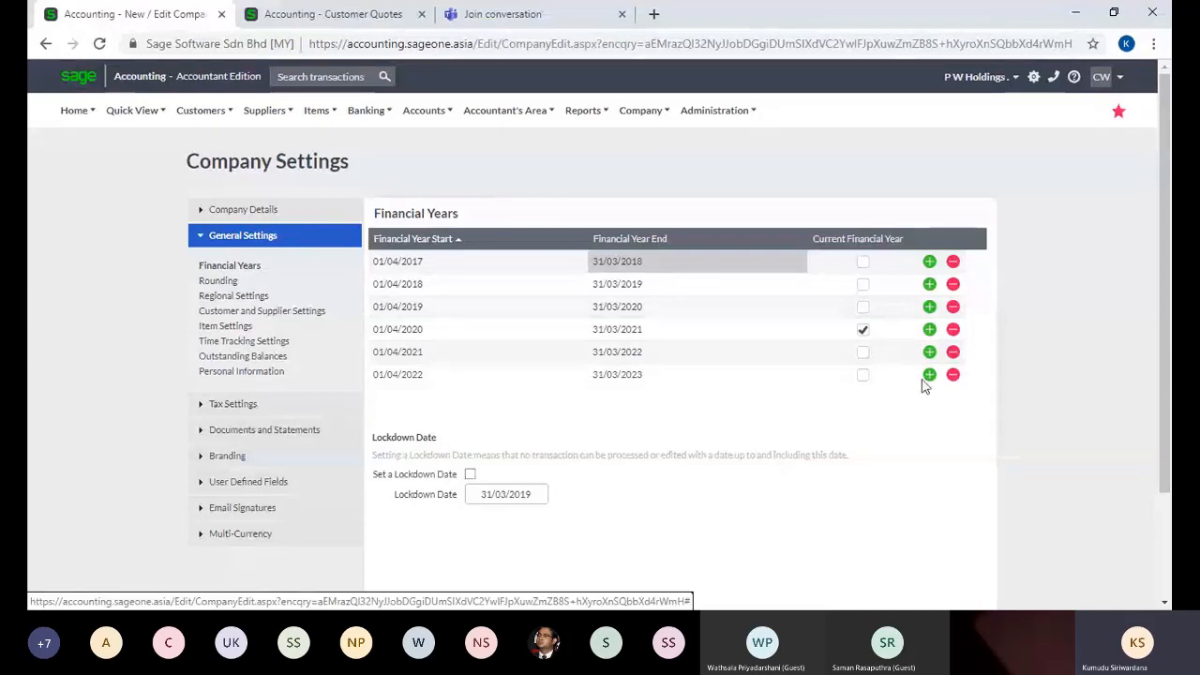
# Turn on the lockdown date with 31/03/2019 as its date and check the save options below it.
pyautogui.click(470, 475)
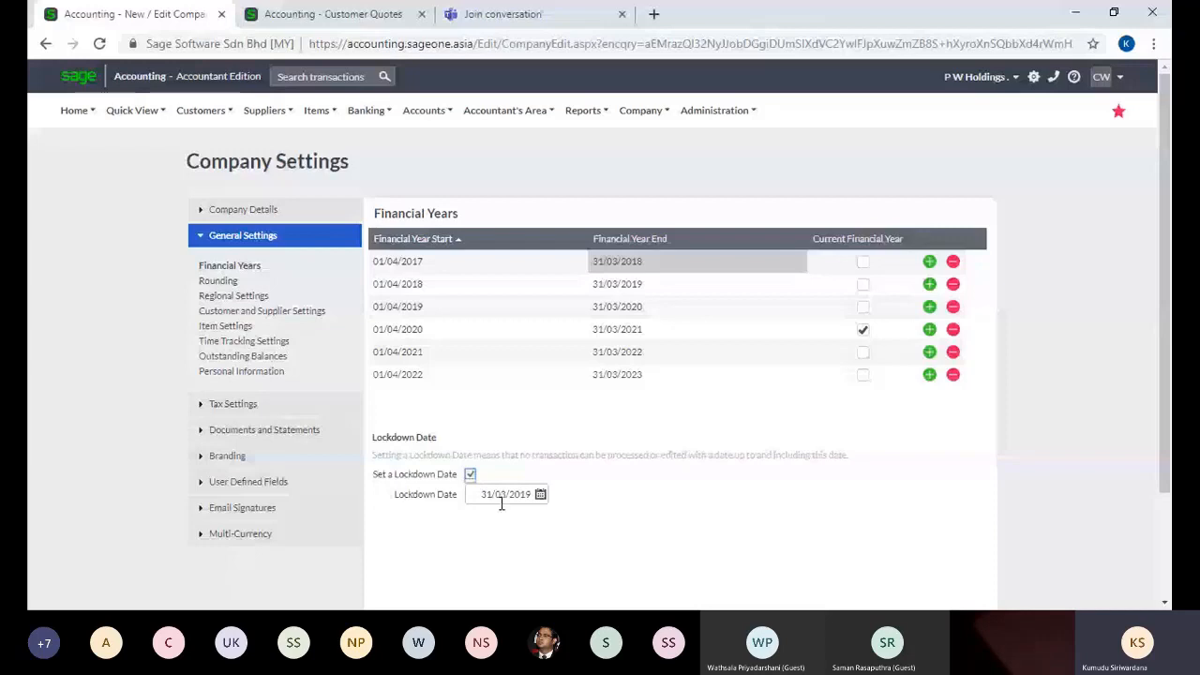
pyautogui.click(501, 501)
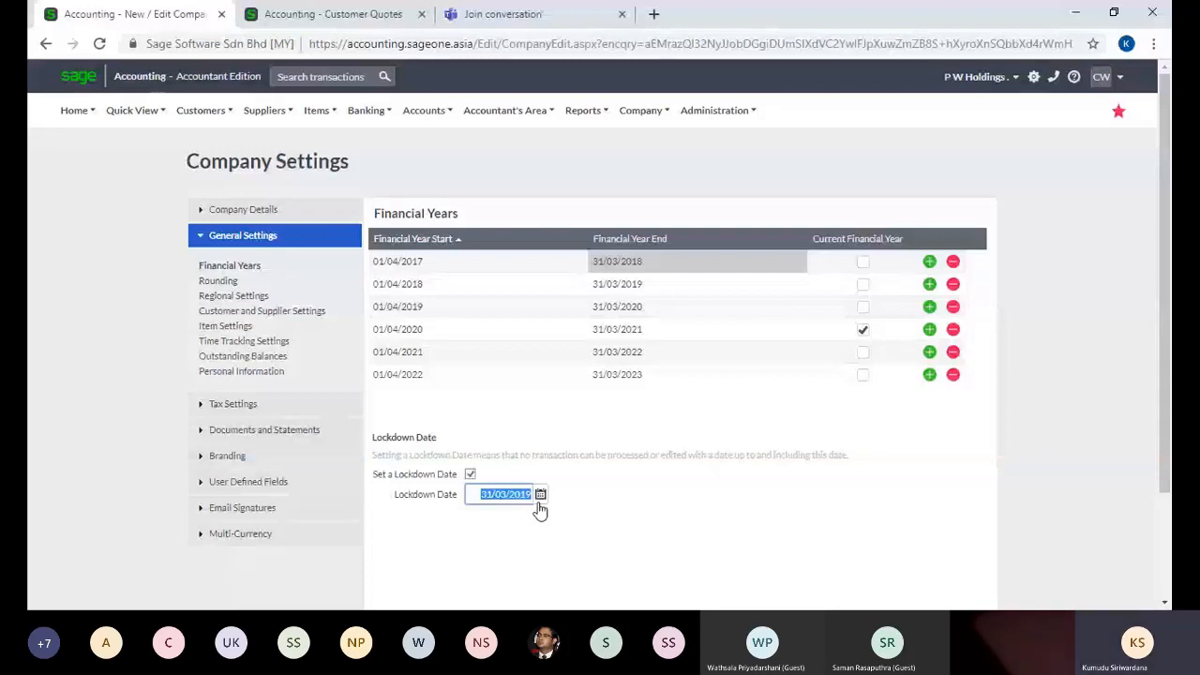
pyautogui.scroll(-3, 540, 509)
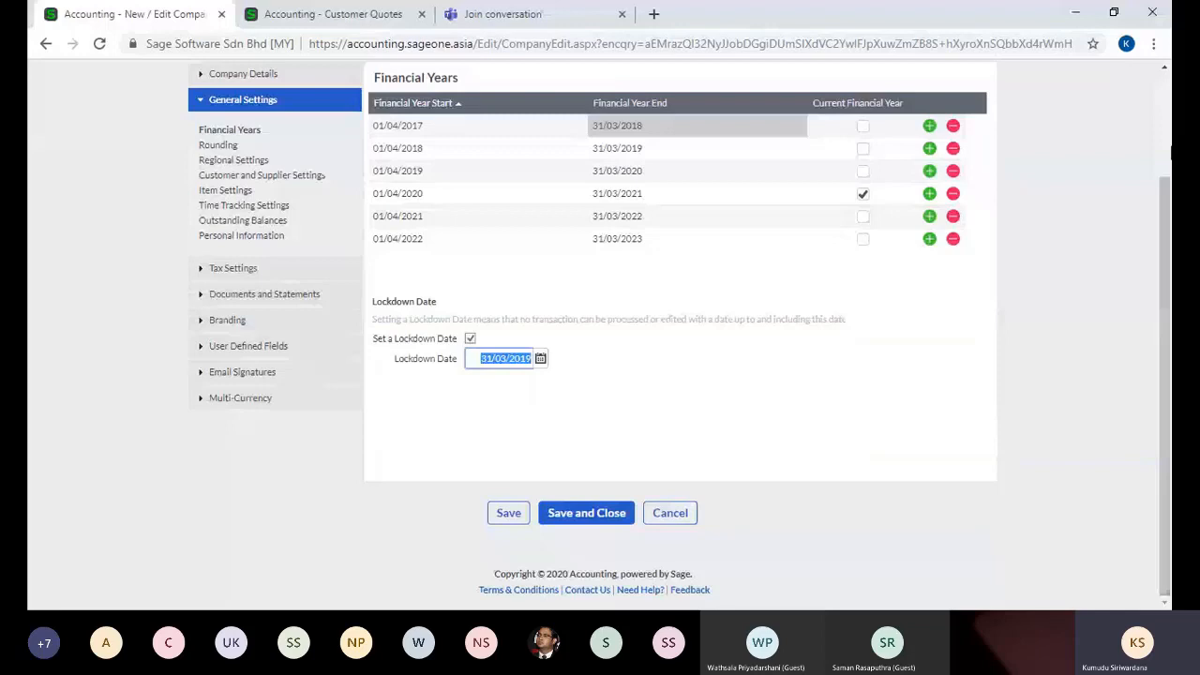
pyautogui.scroll(2, 1169, 150)
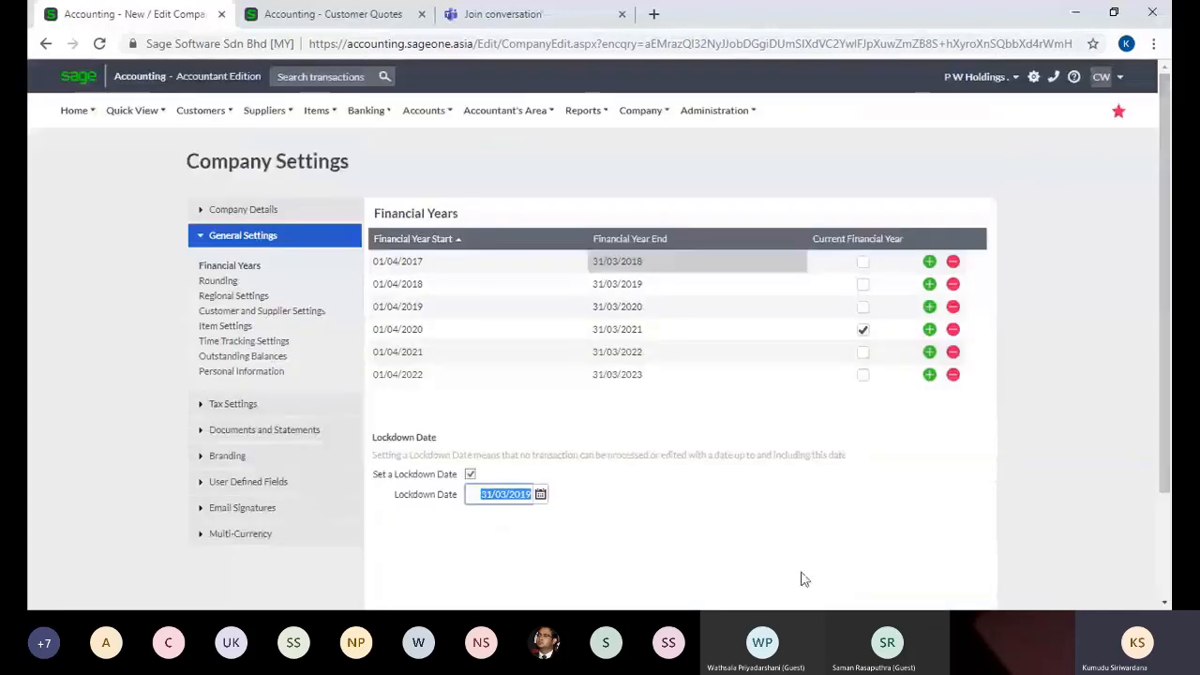
pyautogui.click(750, 623)
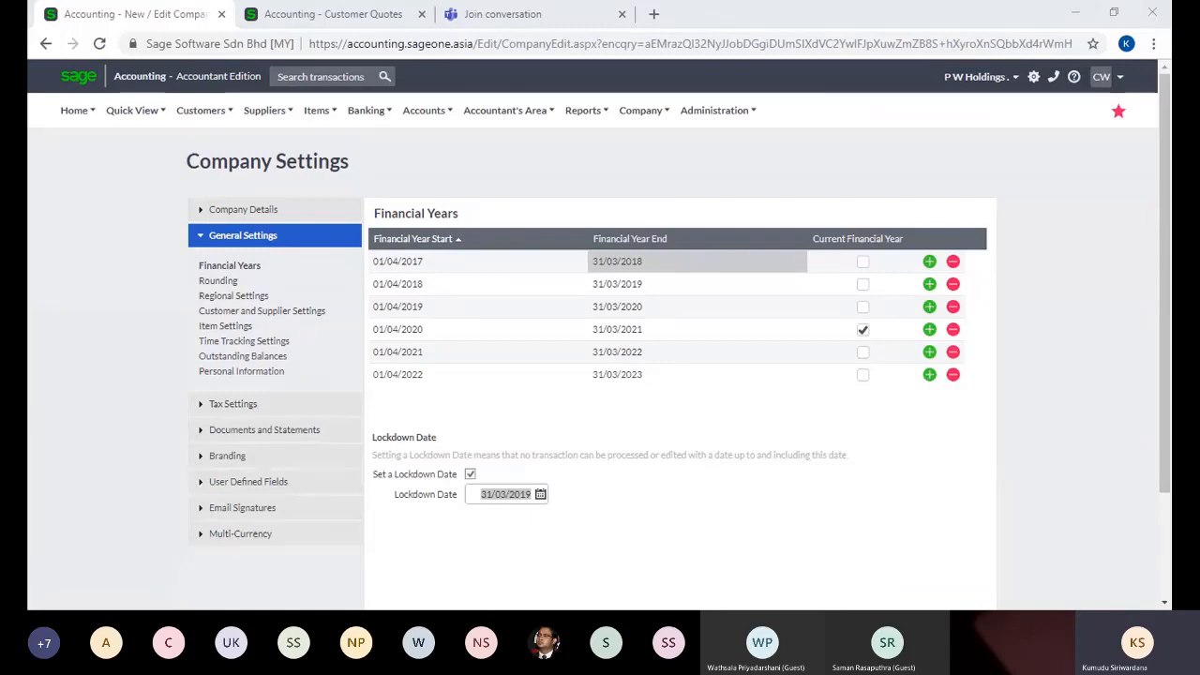
pyautogui.hotkey('alt', 'Tab')
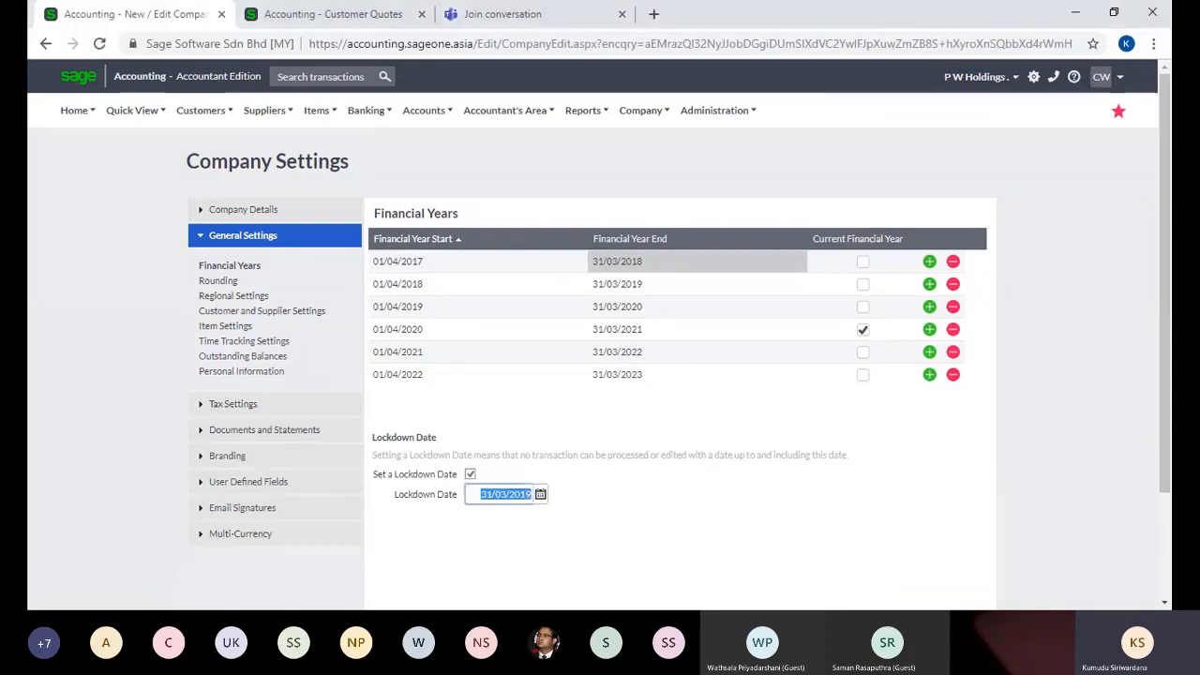
# Open the Rounding settings, try the No Rounding type and set the rounding type back to Round Up.
pyautogui.click(222, 283)
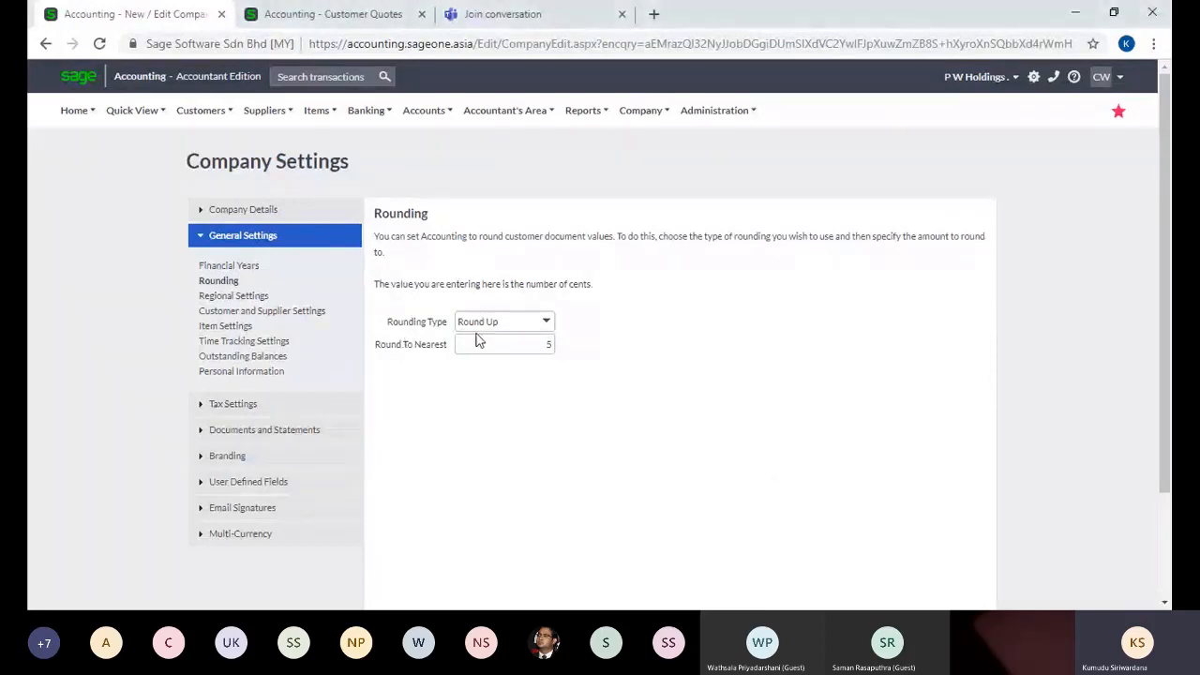
pyautogui.click(546, 324)
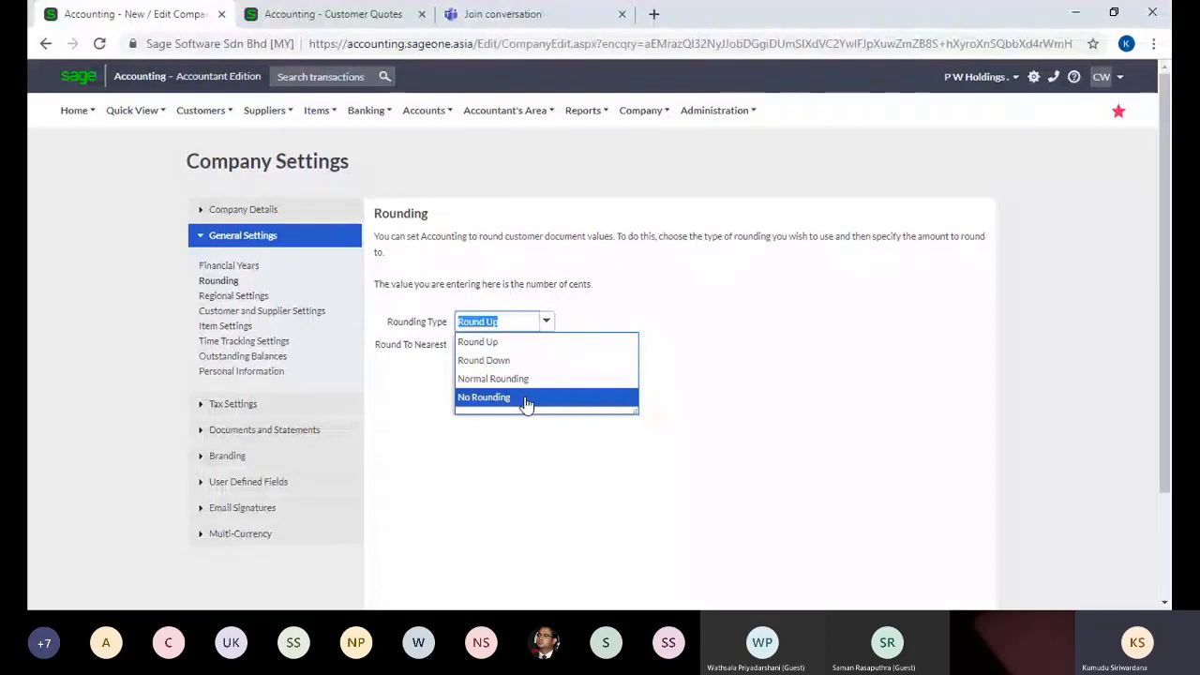
pyautogui.click(526, 400)
pyautogui.click(544, 323)
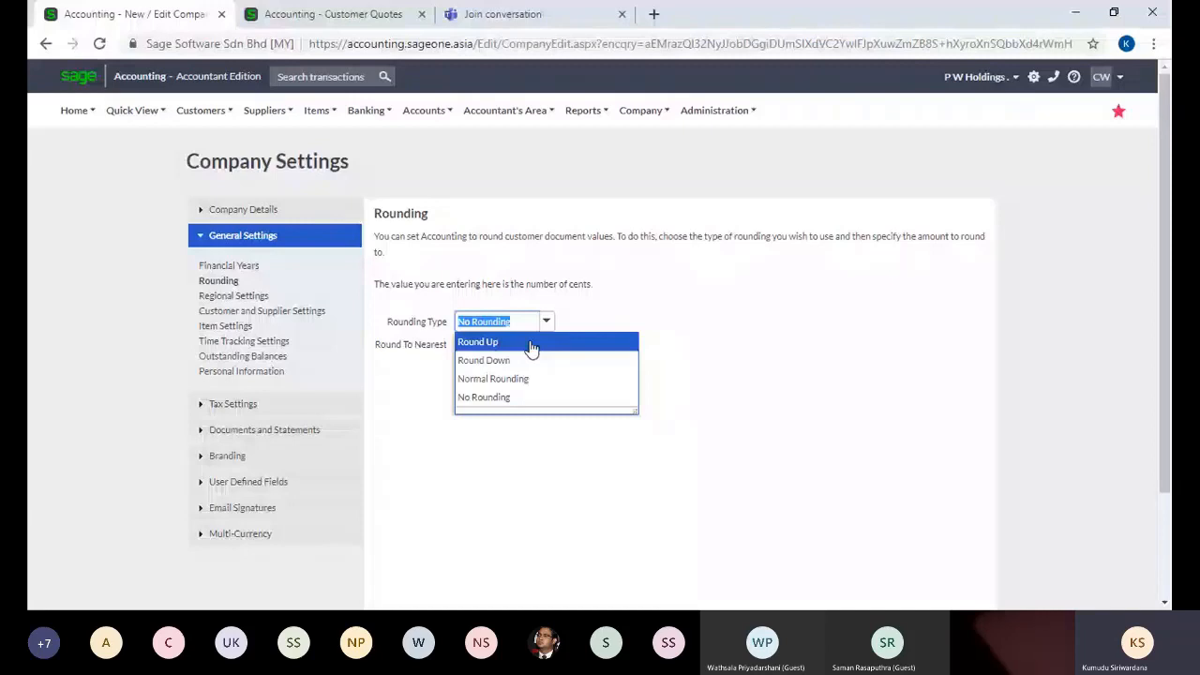
pyautogui.click(530, 343)
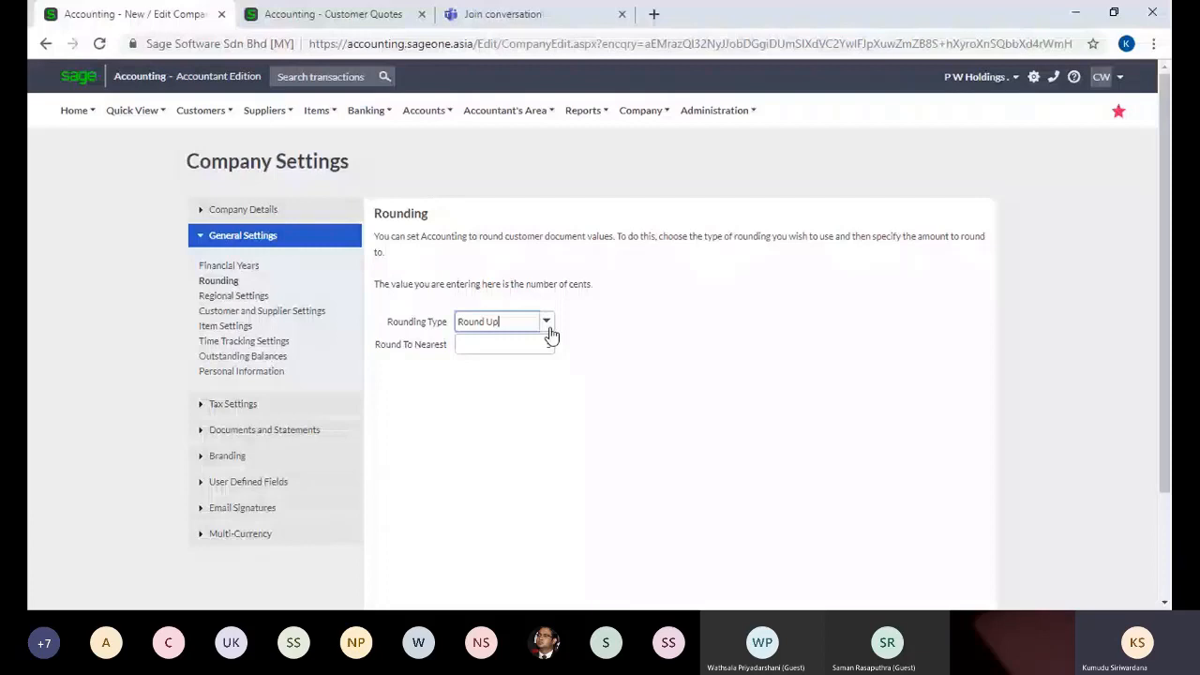
# Try 1000 as the Round To Nearest value, and replace it with 100 cents.
pyautogui.click(538, 349)
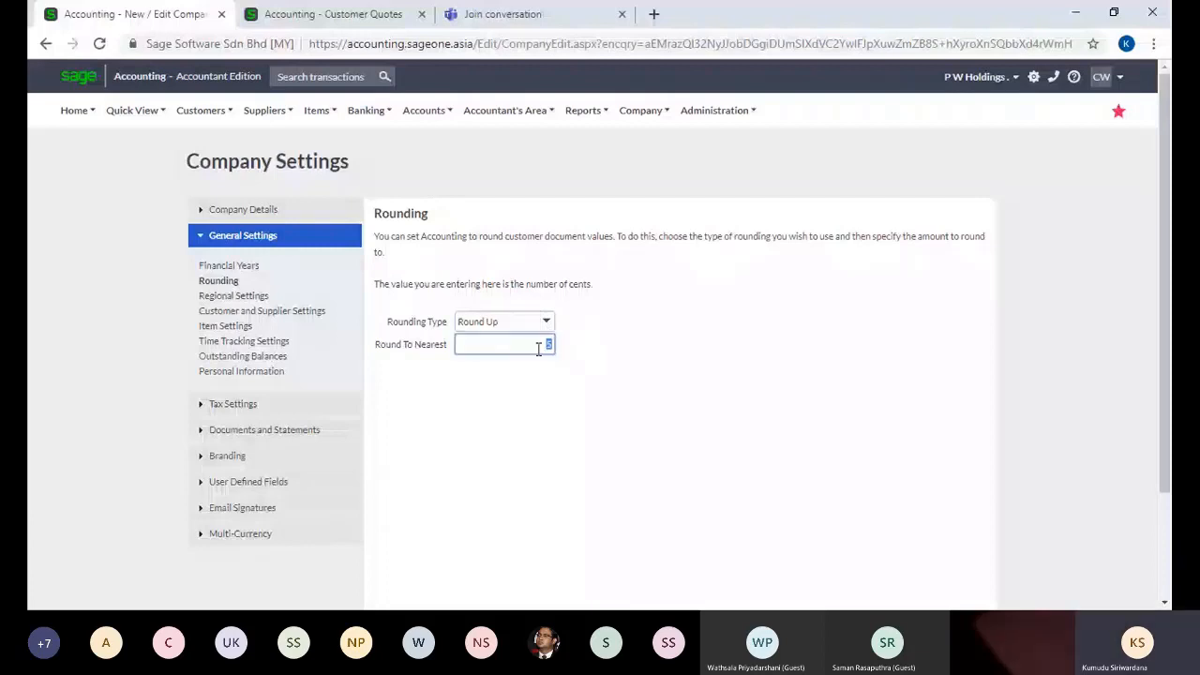
pyautogui.write('1000')
pyautogui.doubleClick(539, 345)
pyautogui.scroll(-2, 525, 281)
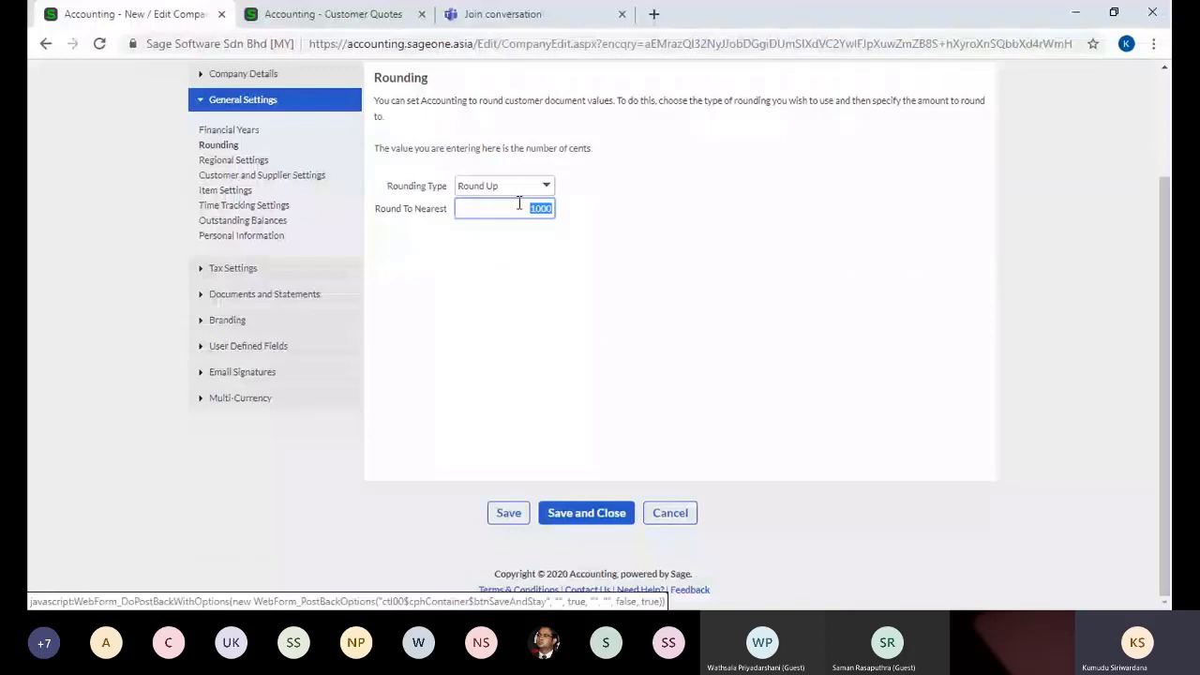
pyautogui.write('100')
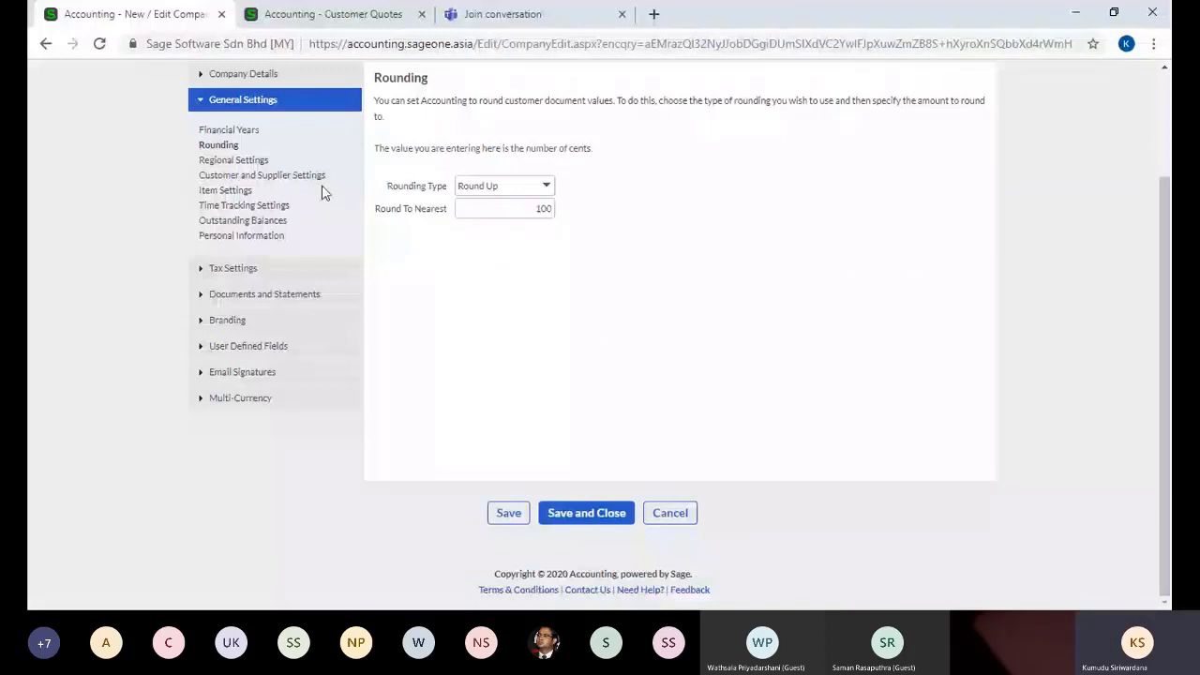
# Open the Regional Settings and examine the decimal places, the currency symbol and the available date formats without changing them.
pyautogui.click(234, 160)
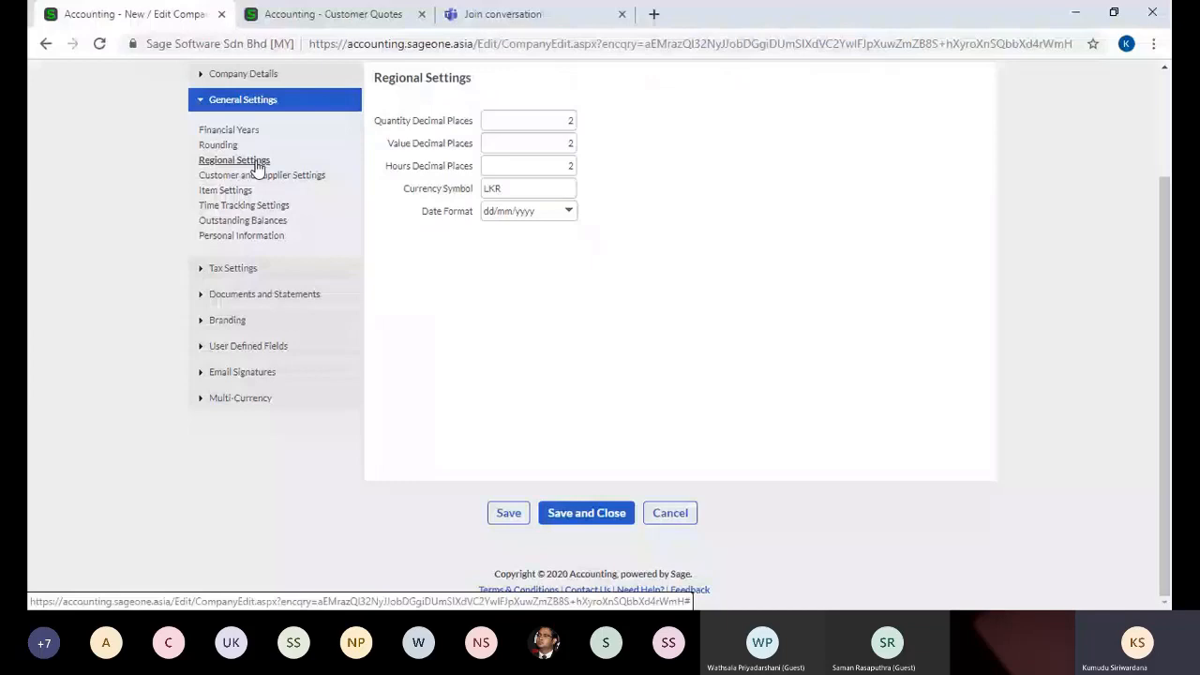
pyautogui.scroll(2, 604, 282)
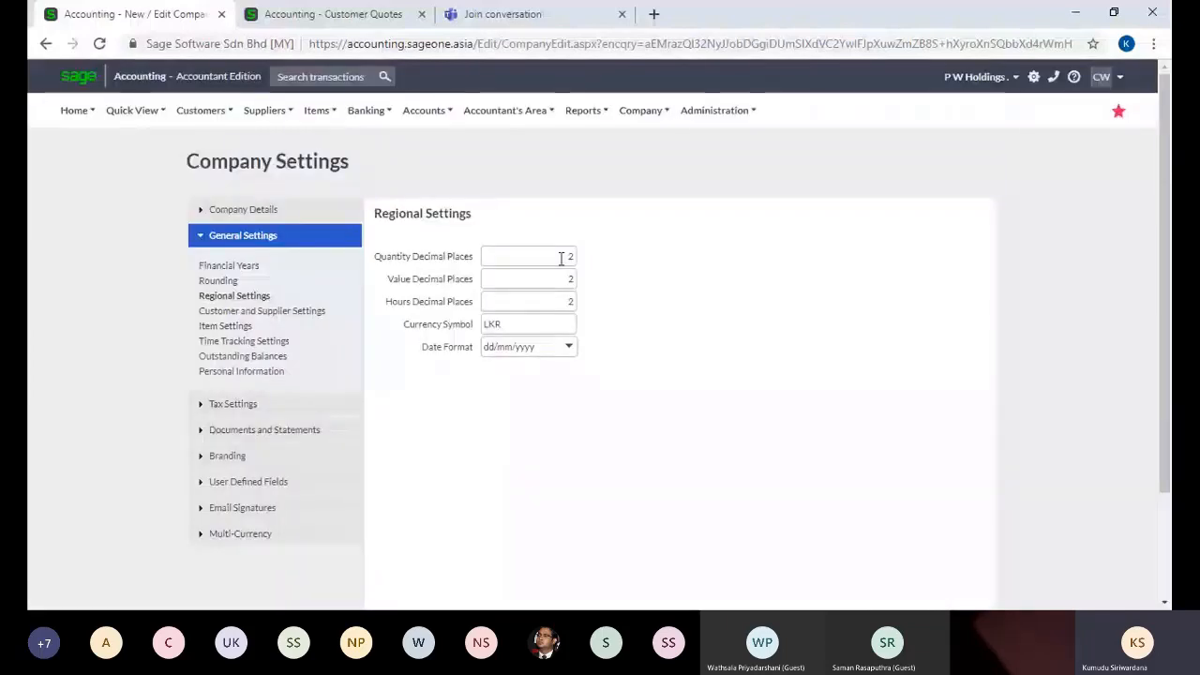
pyautogui.click(562, 258)
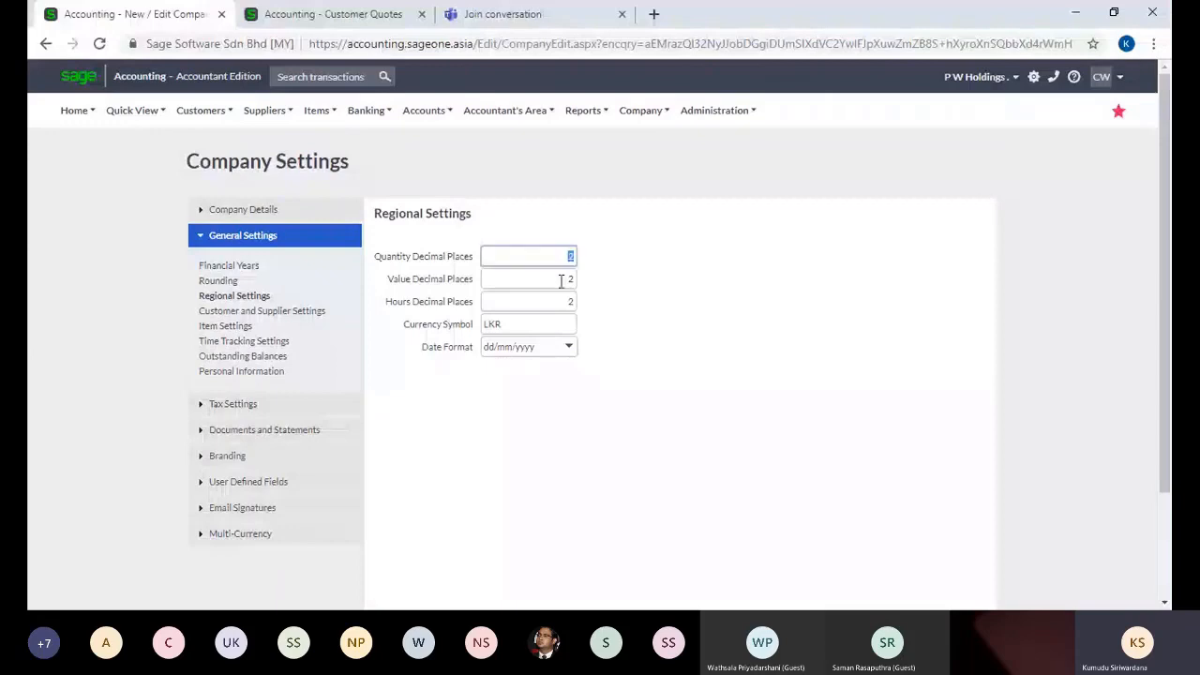
pyautogui.click(561, 281)
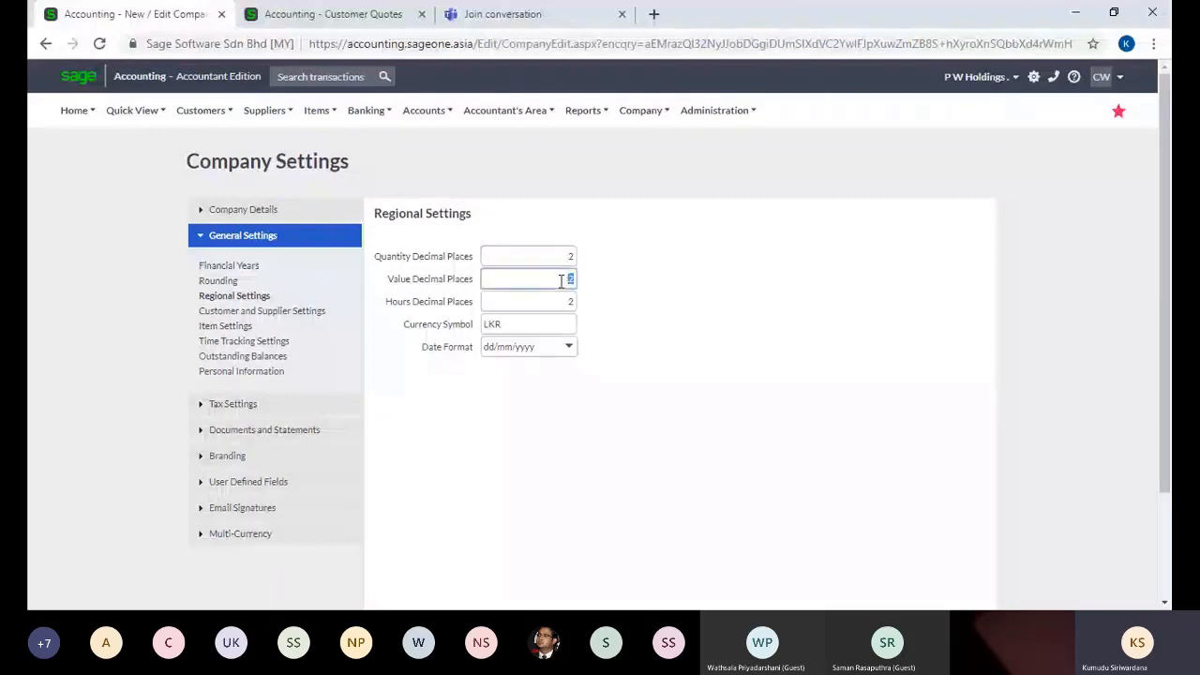
pyautogui.click(548, 303)
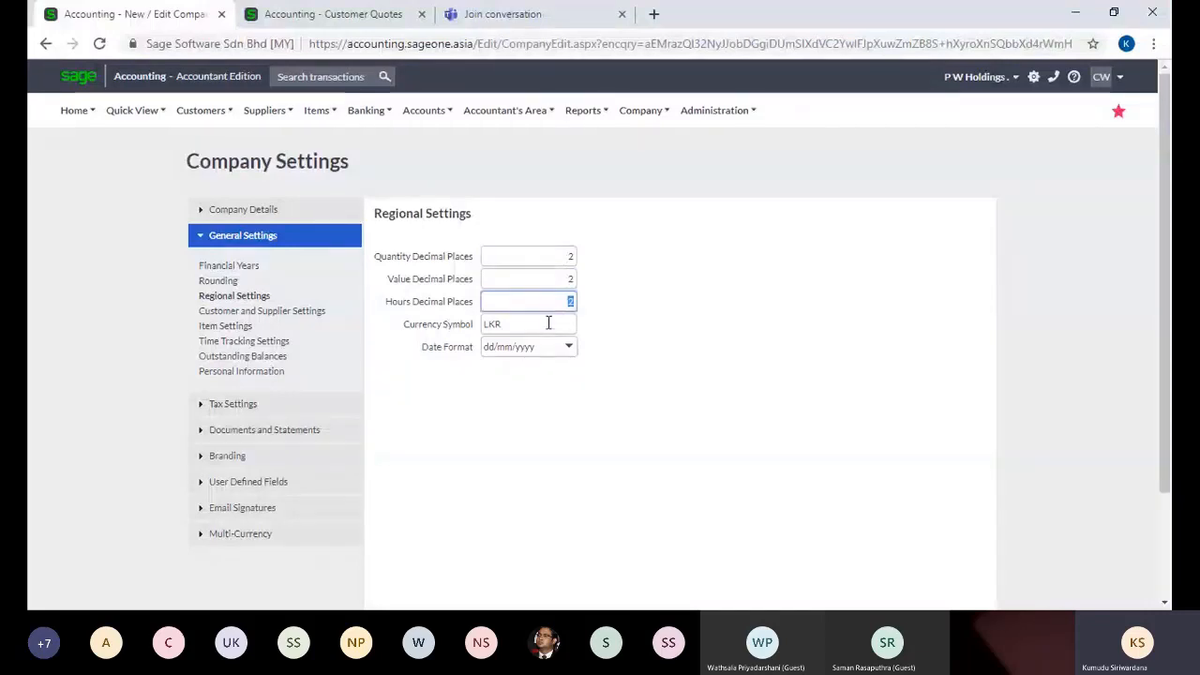
pyautogui.click(548, 322)
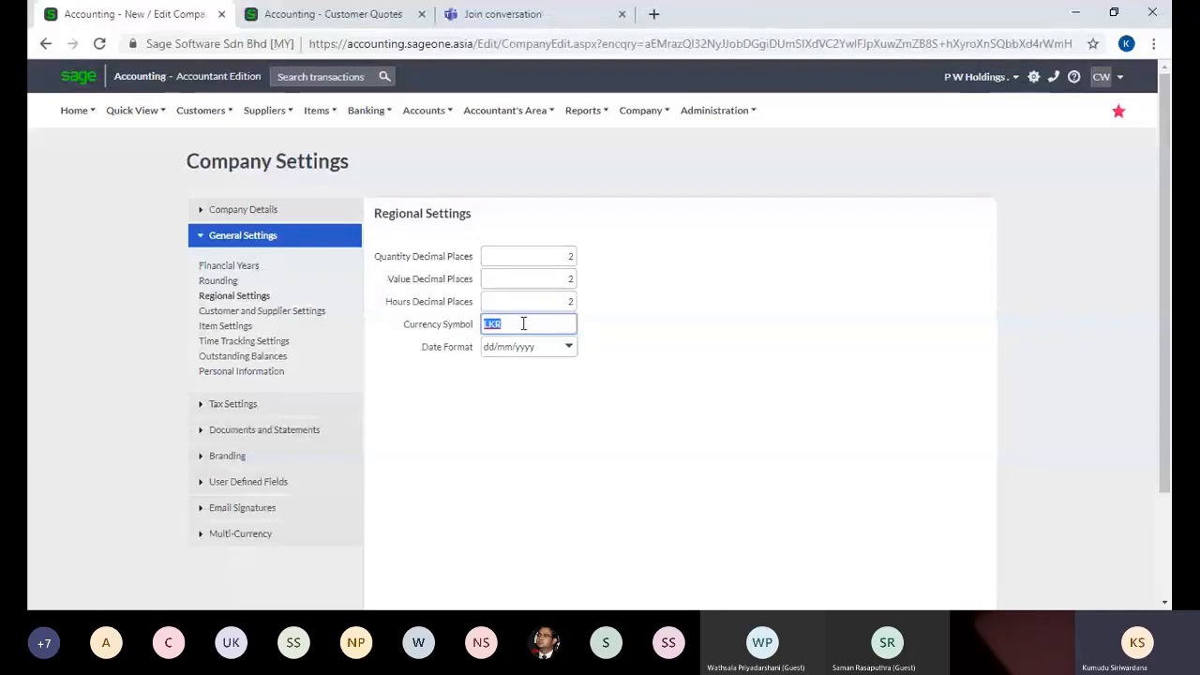
pyautogui.click(567, 352)
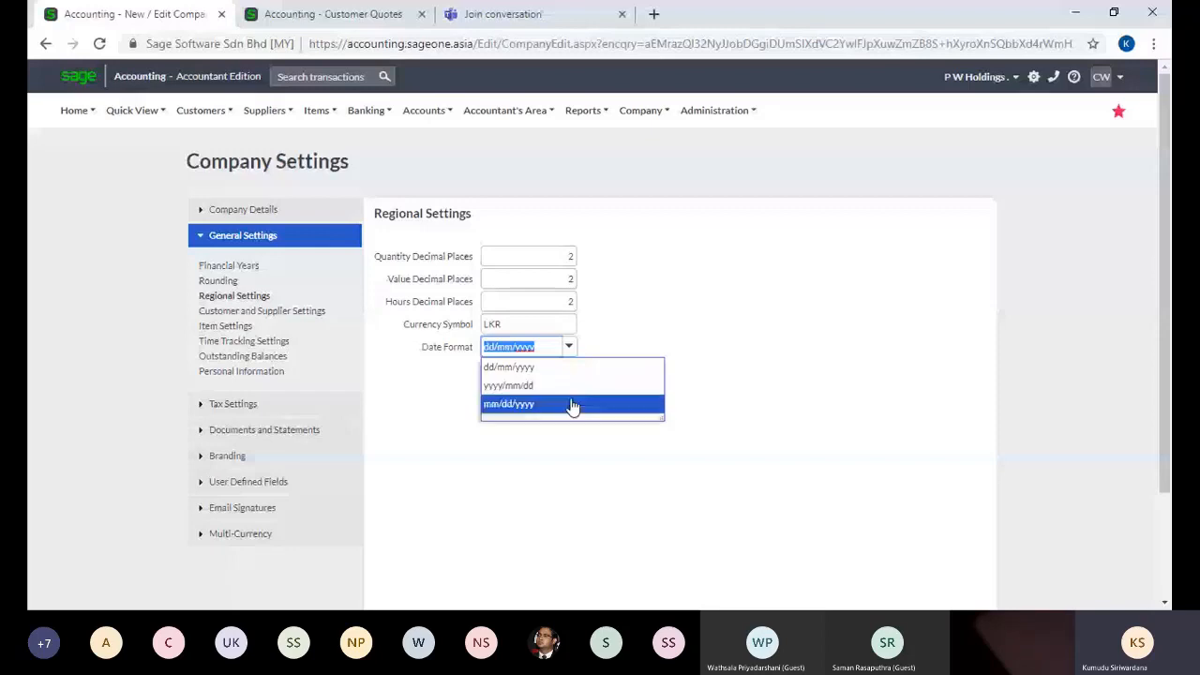
pyautogui.click(803, 367)
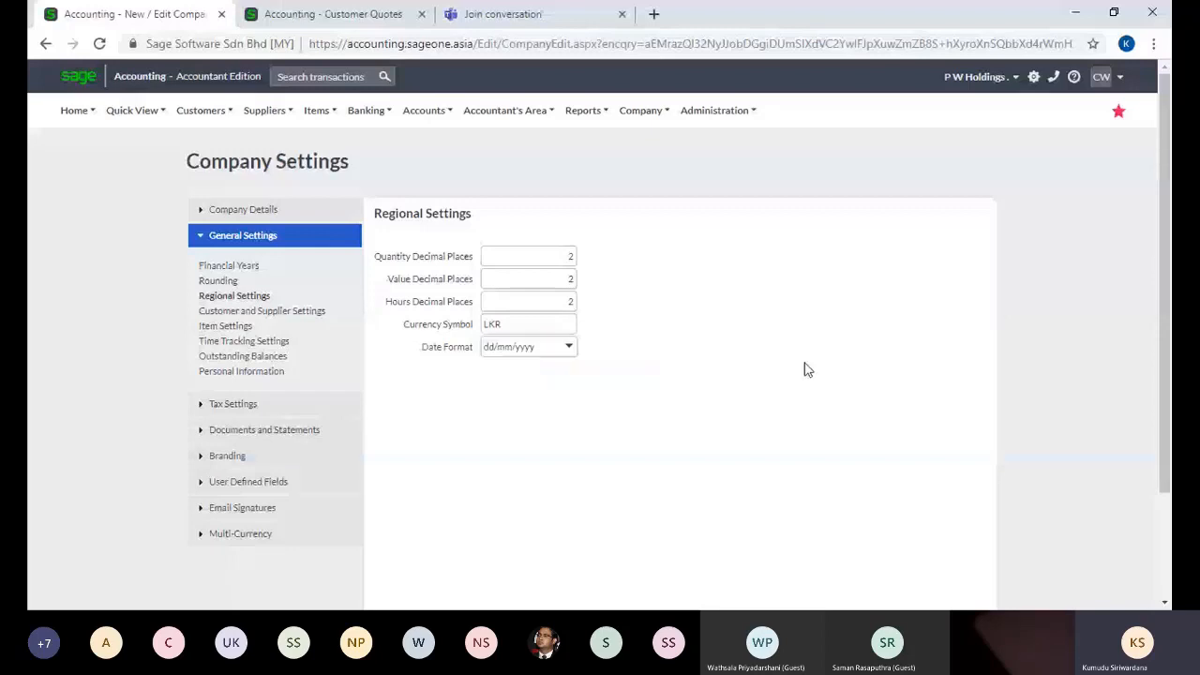
# Glance at the Customer and Supplier Settings and return to the Quantity Decimal Places field in the Regional Settings.
pyautogui.click(304, 315)
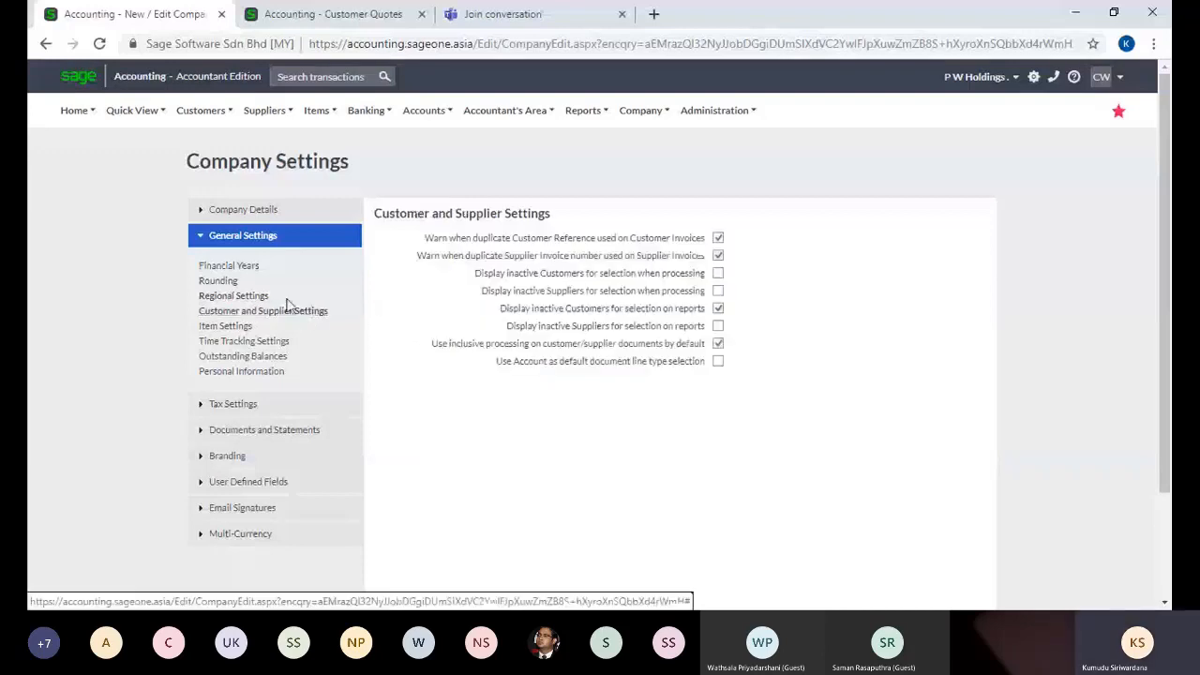
pyautogui.click(236, 296)
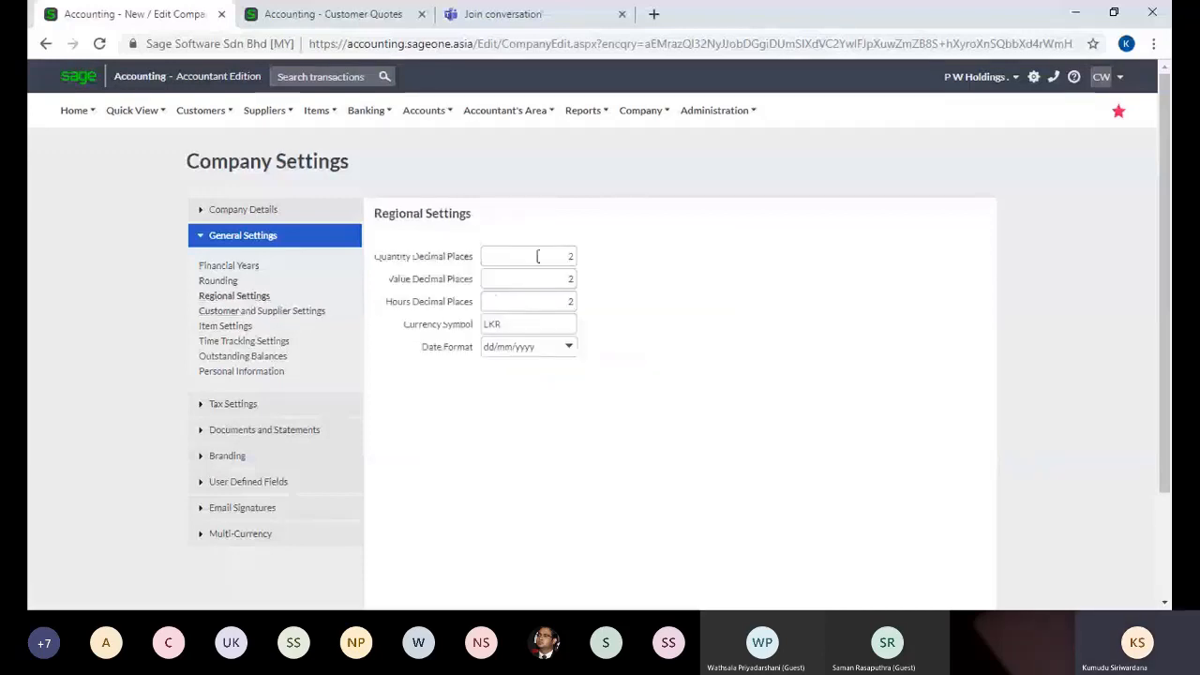
pyautogui.click(535, 255)
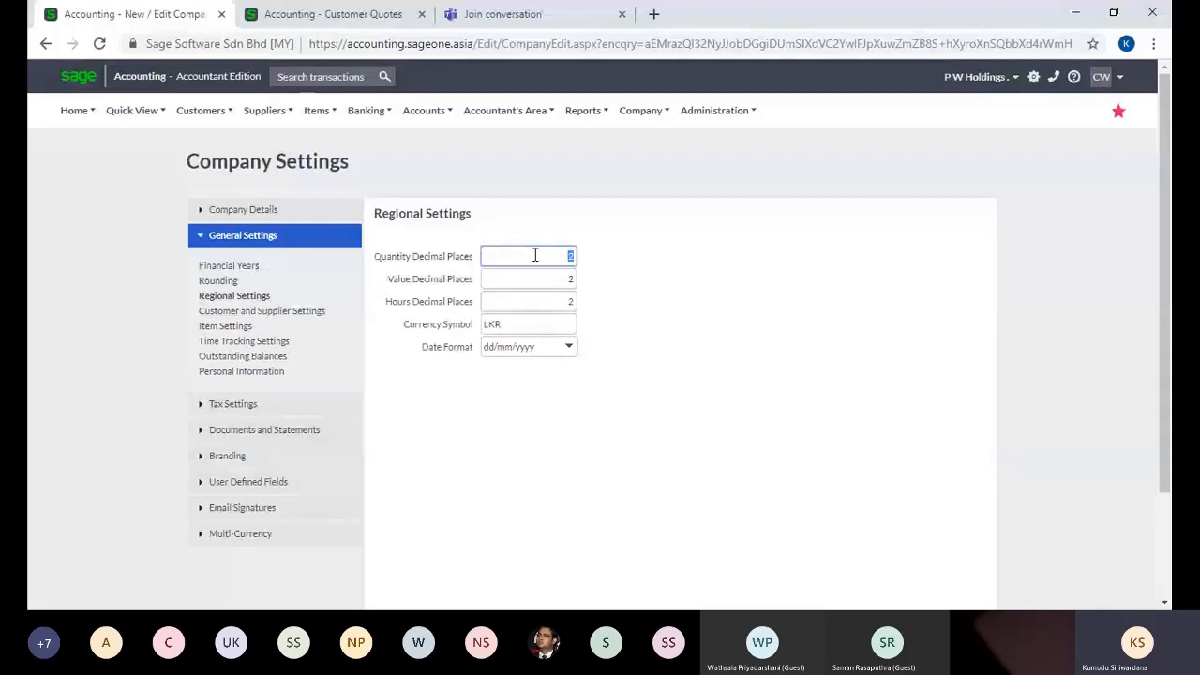
pyautogui.click(542, 256)
# Start a new customer quote from the Customer Quotes list, add item 001 as its first line and open that line's quantity for editing.
pyautogui.click(324, 19)
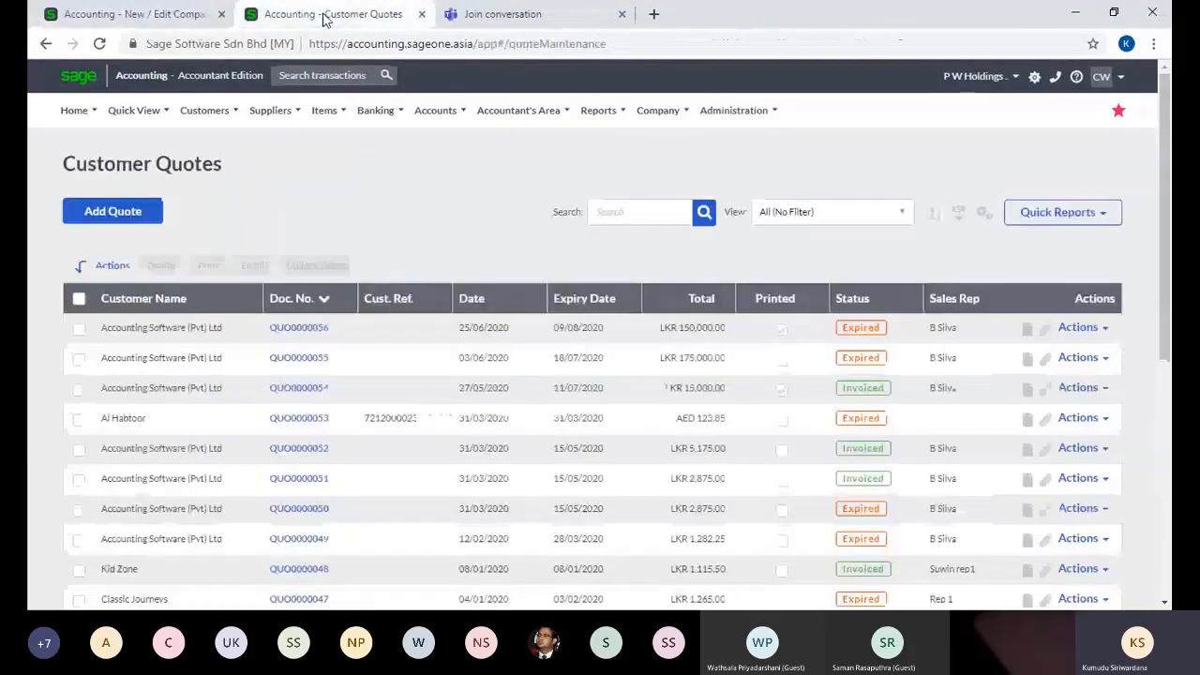
pyautogui.click(136, 215)
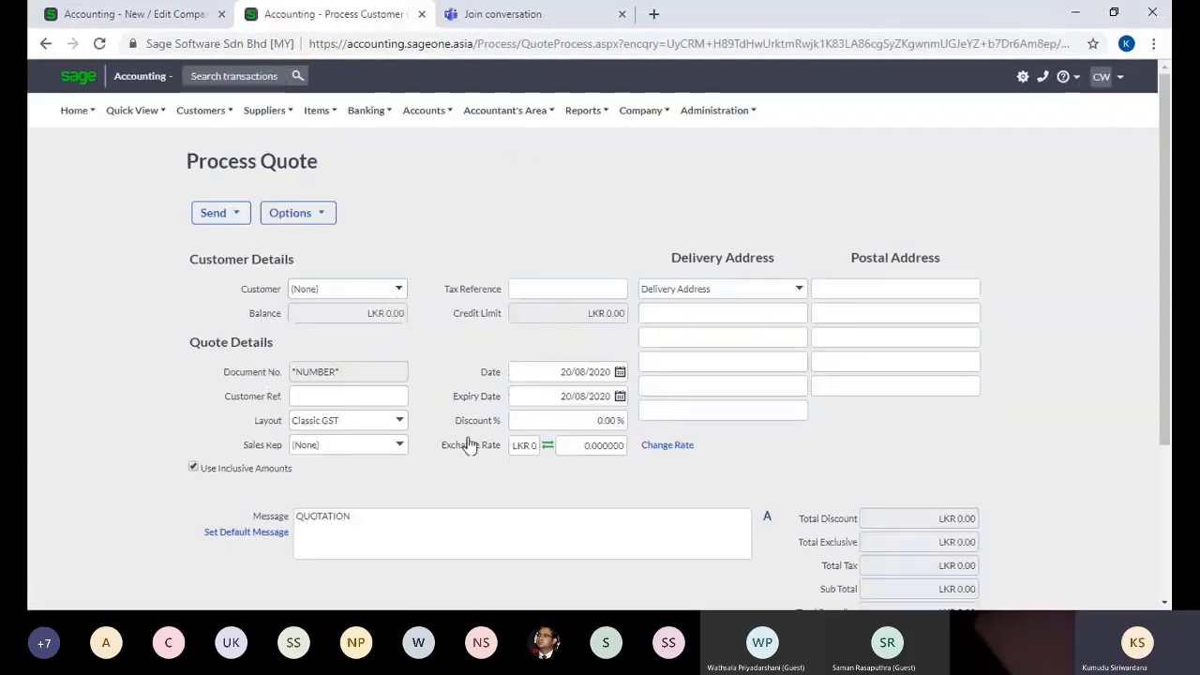
pyautogui.scroll(-5, 624, 324)
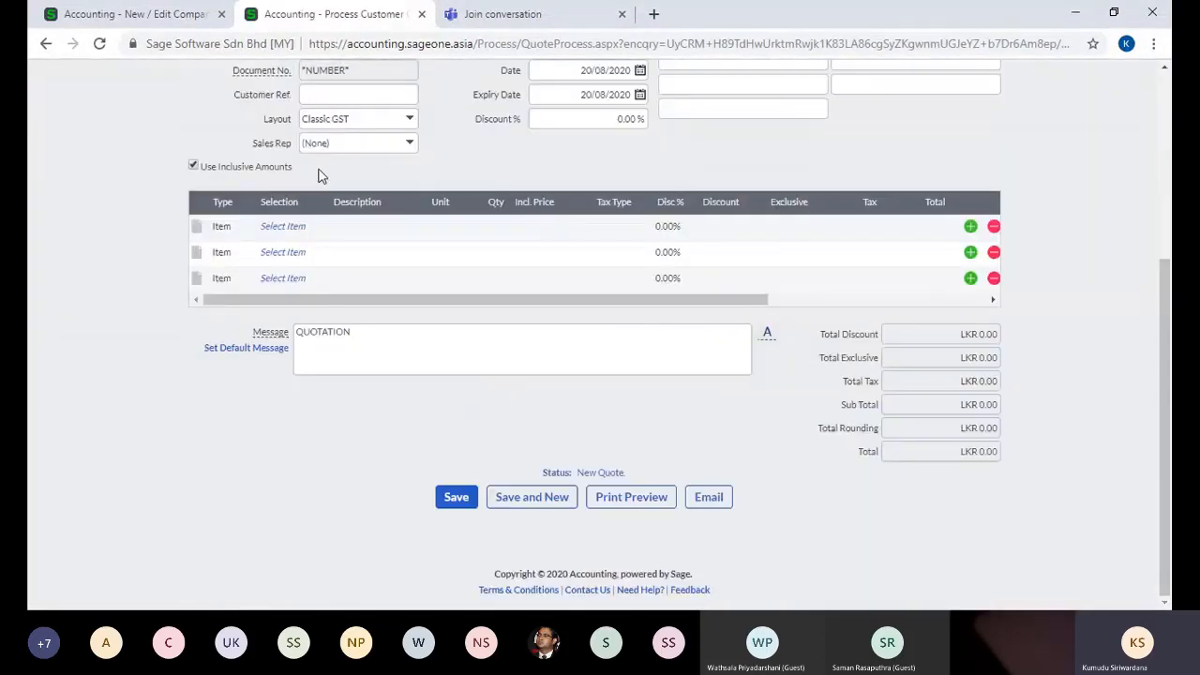
pyautogui.click(286, 227)
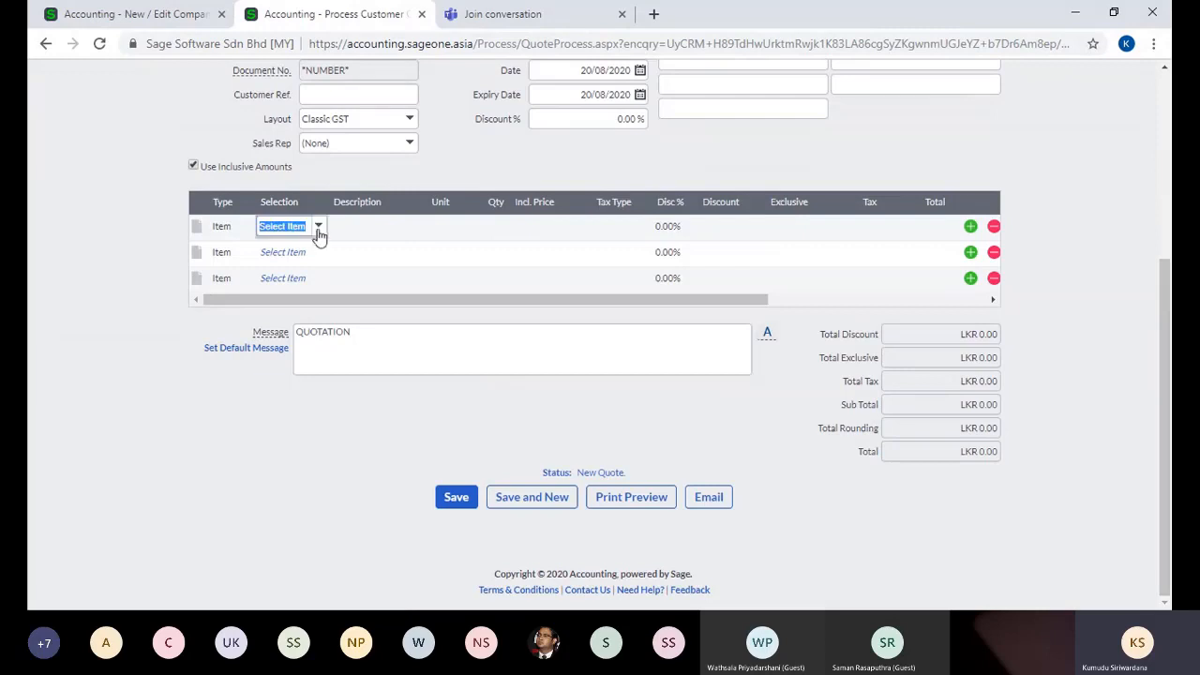
pyautogui.click(318, 230)
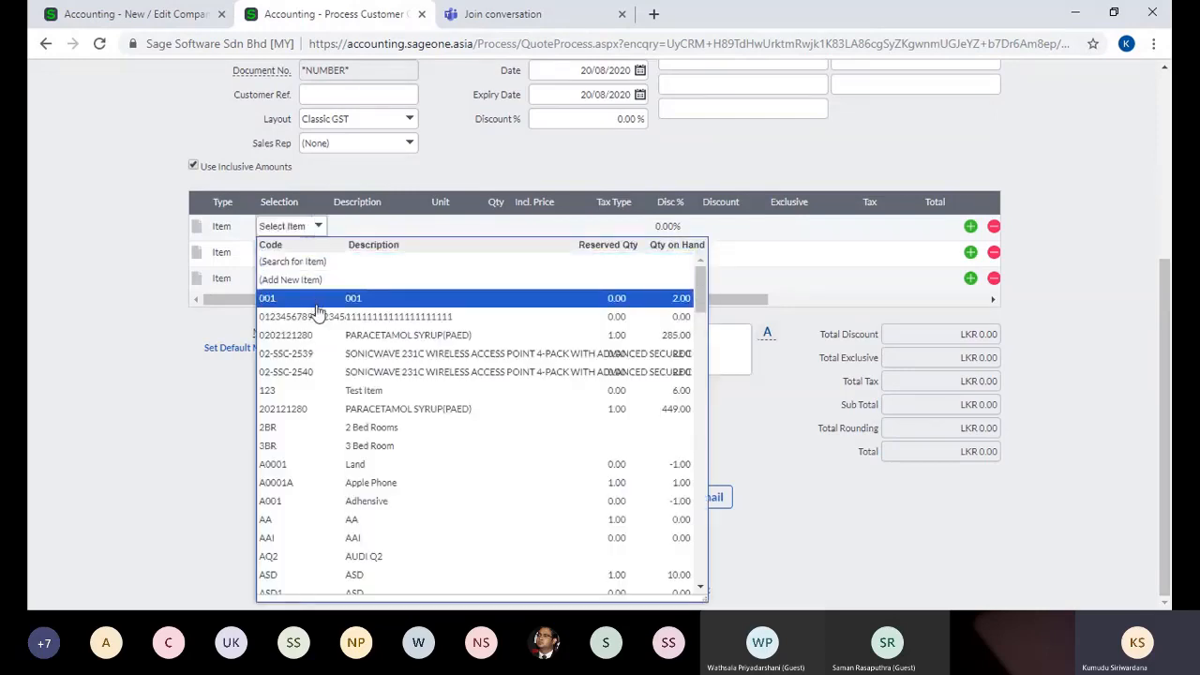
pyautogui.click(316, 305)
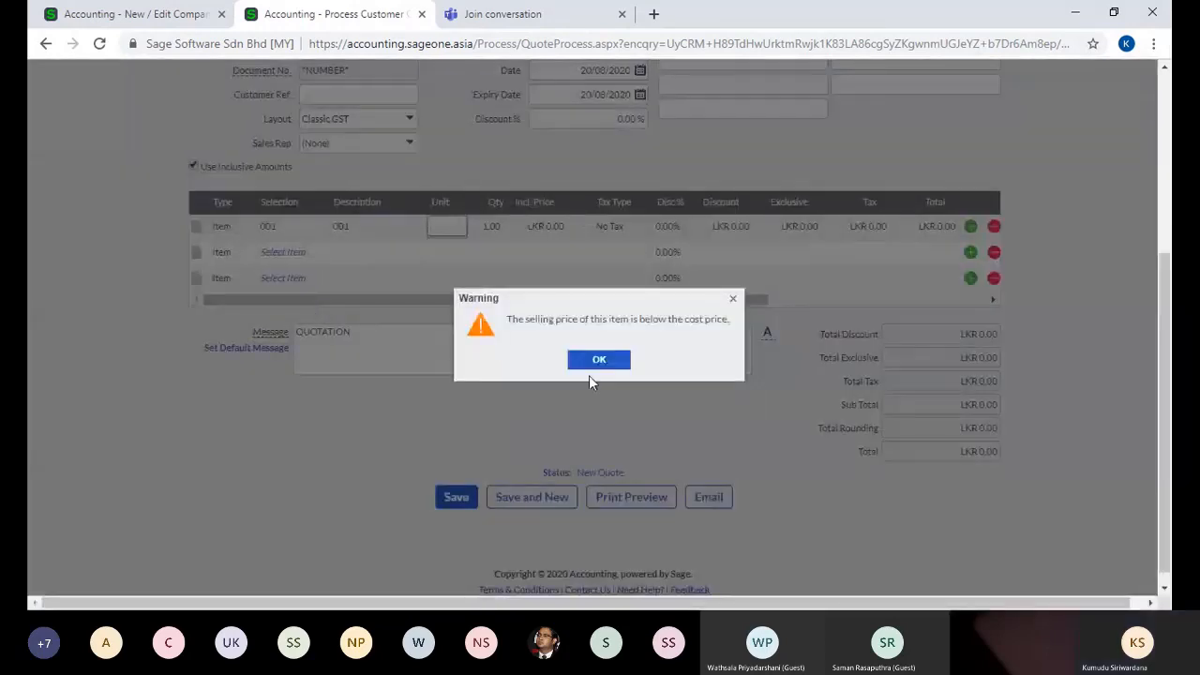
pyautogui.click(599, 361)
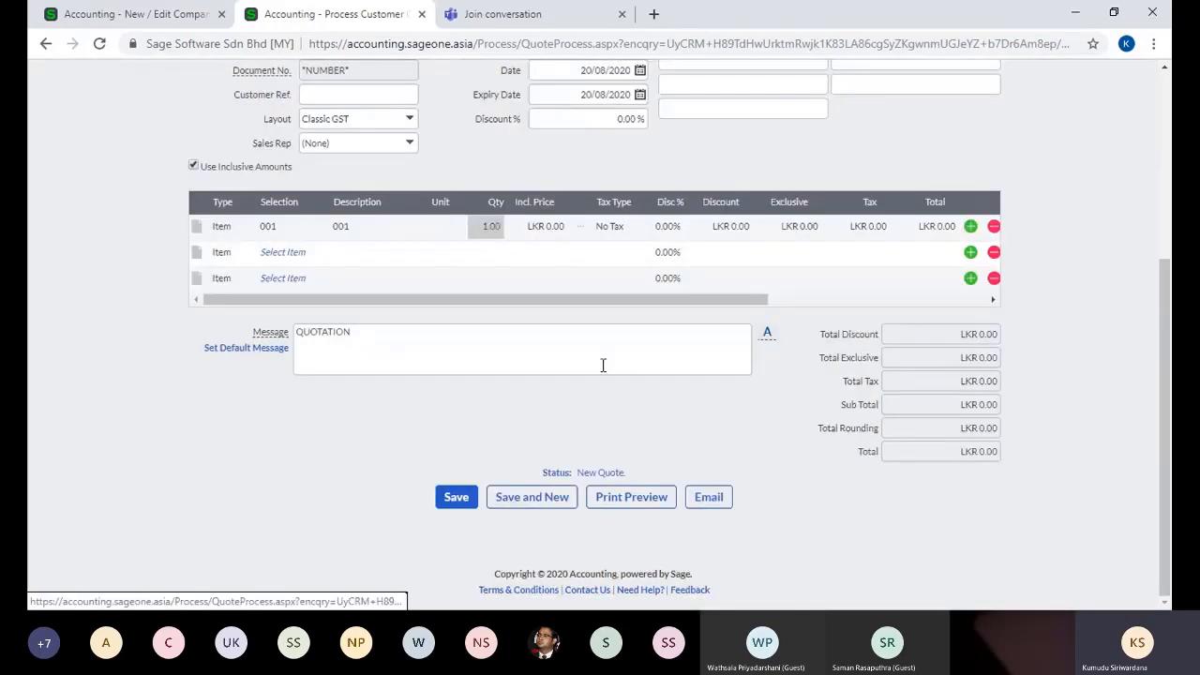
pyautogui.click(480, 232)
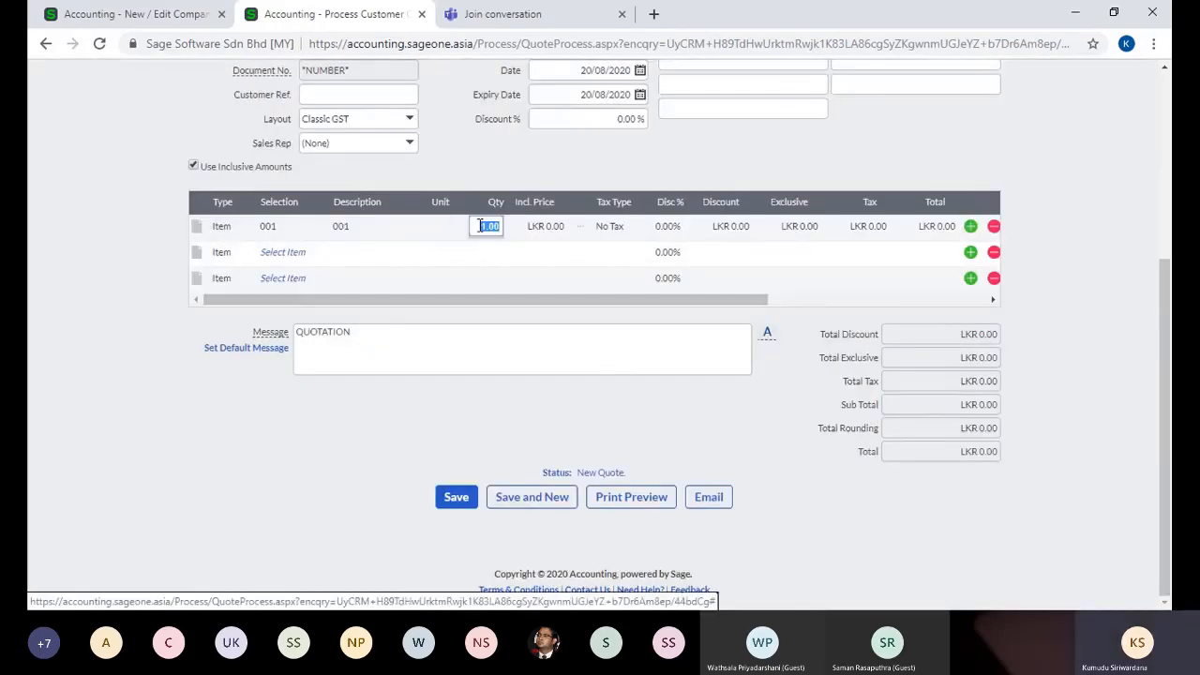
# Return to the company's Regional Settings, set the quantity and value decimal places to 3 and try to save the settings.
pyautogui.click(171, 18)
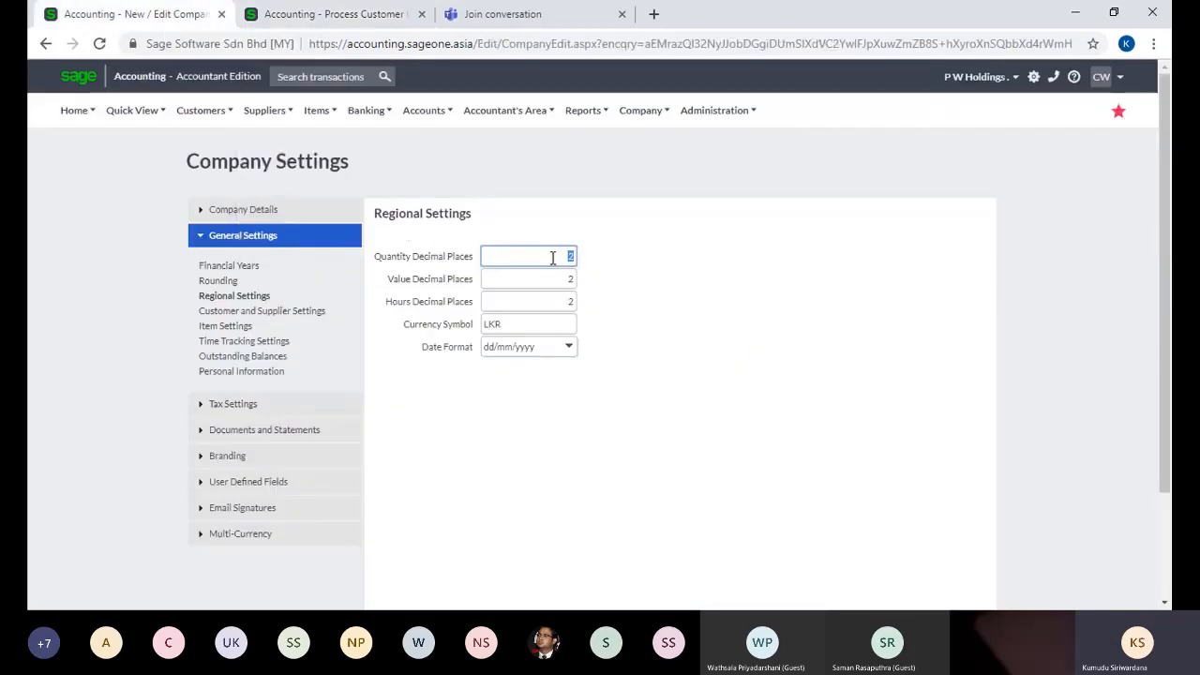
pyautogui.write('3')
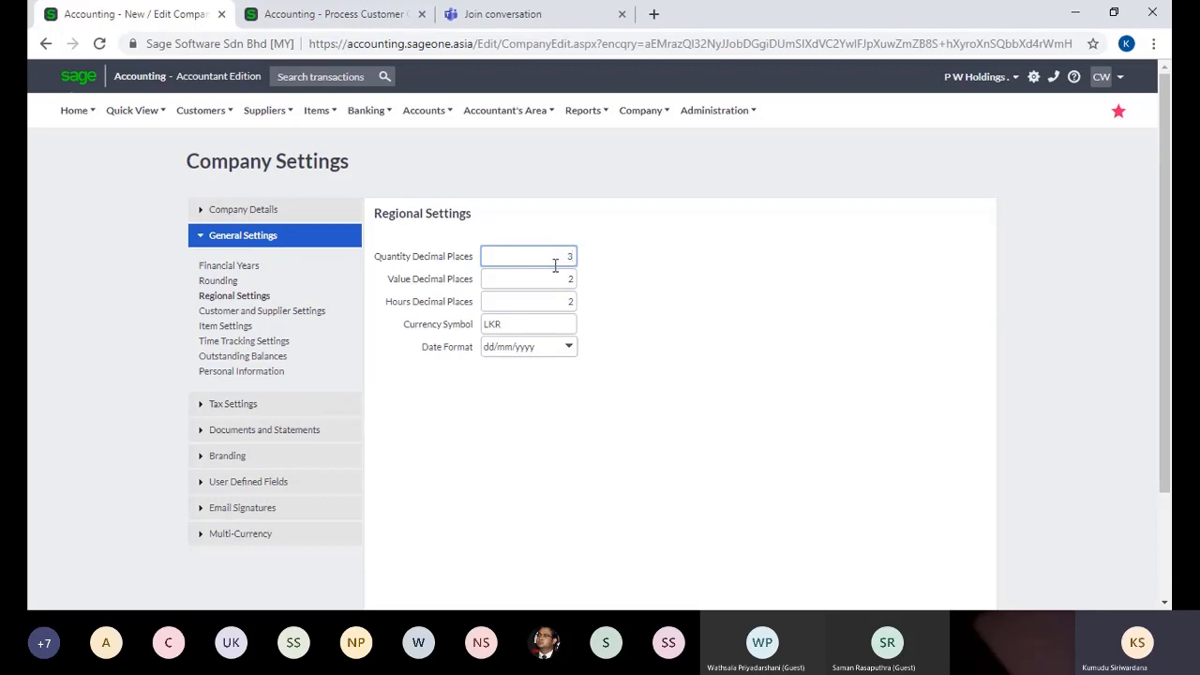
pyautogui.press('Tab')
pyautogui.write('3')
pyautogui.click(790, 346)
pyautogui.scroll(-3, 675, 328)
pyautogui.click(509, 513)
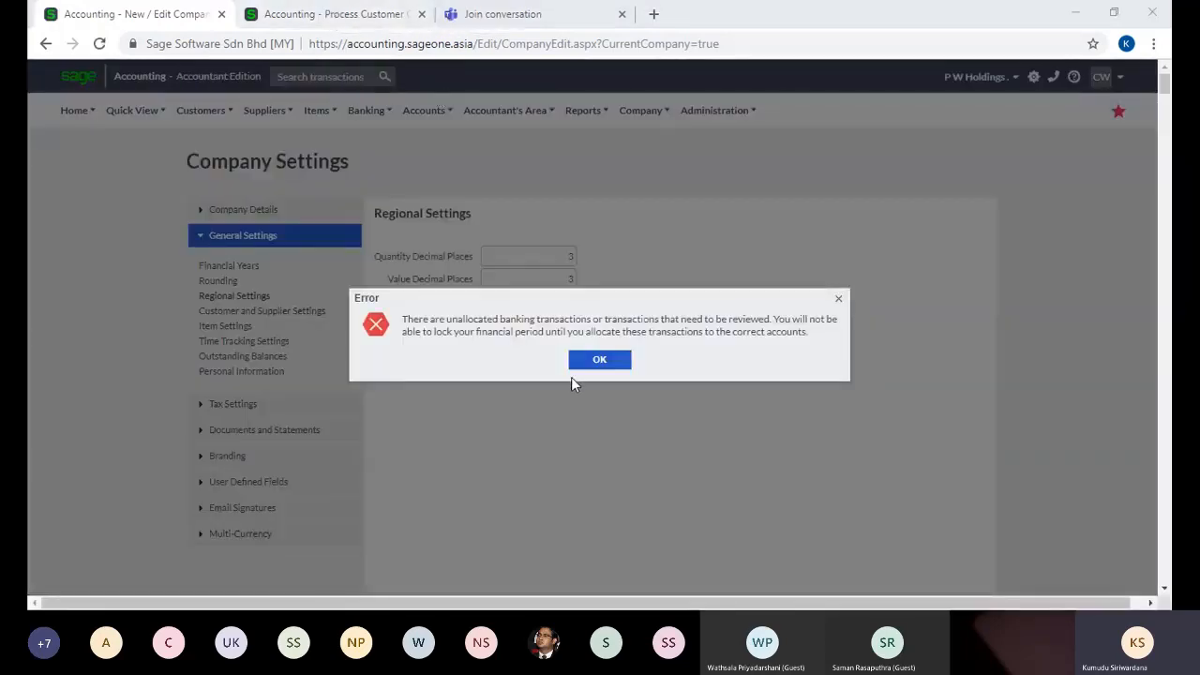
# Dismiss the error and start a new customer quote with item 001 as its first line.
pyautogui.click(599, 360)
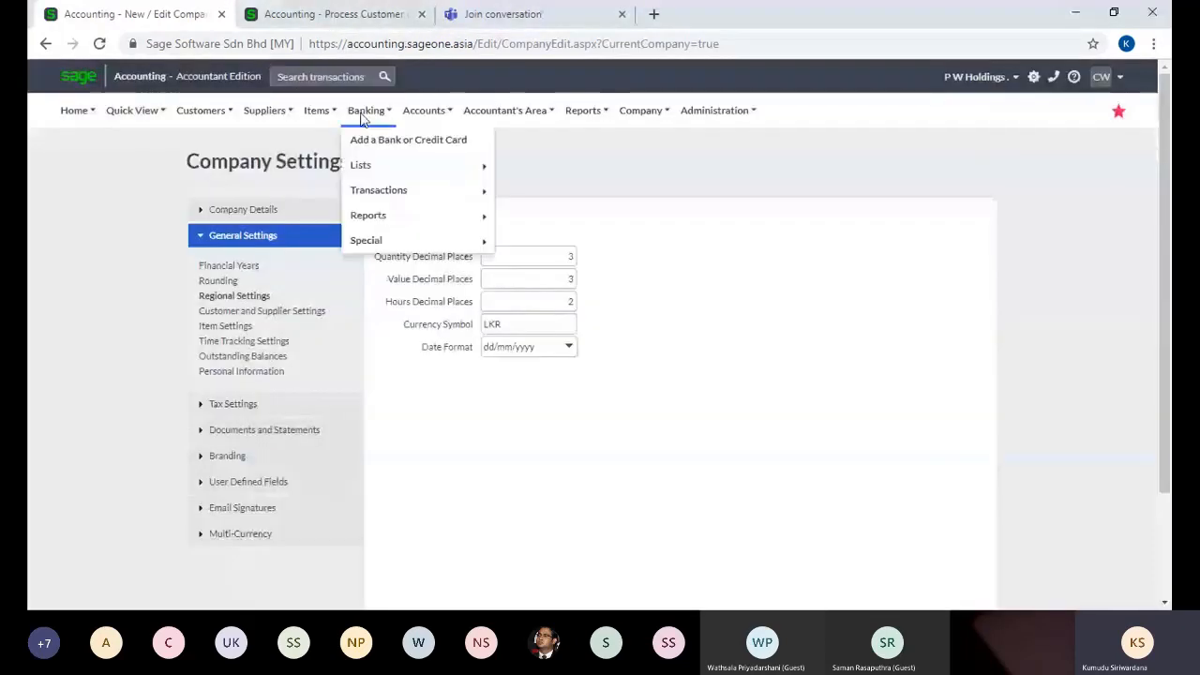
pyautogui.moveTo(303, 121)
pyautogui.moveTo(201, 112)
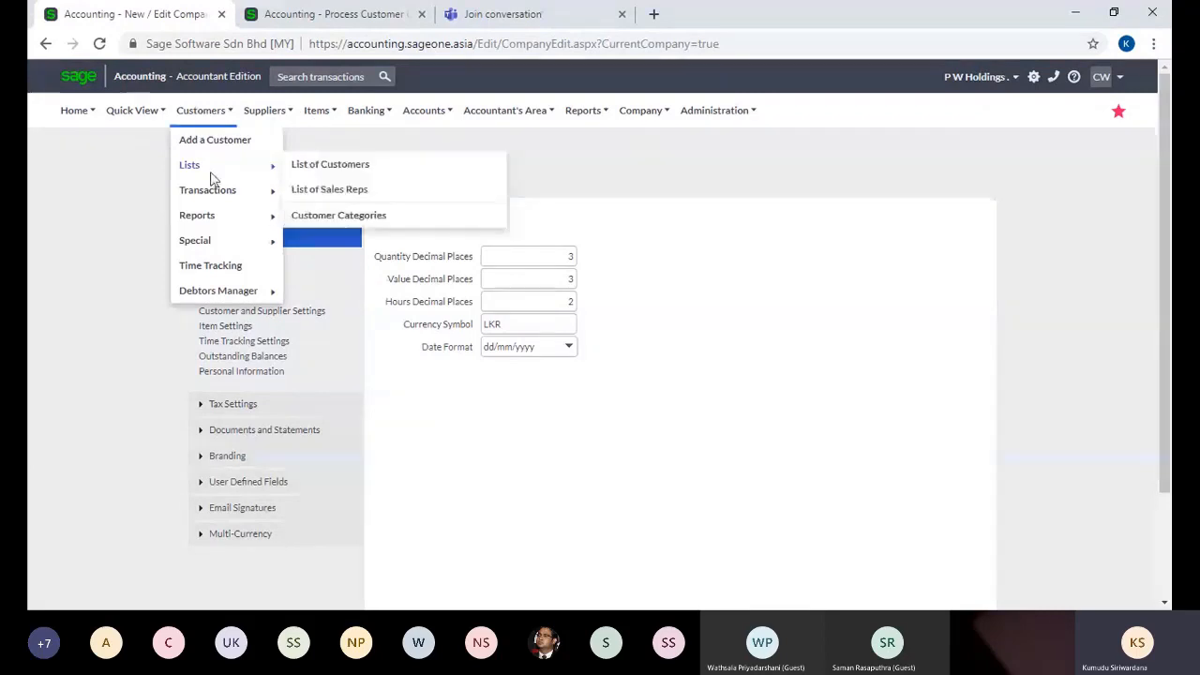
pyautogui.moveTo(213, 193)
pyautogui.click(325, 195)
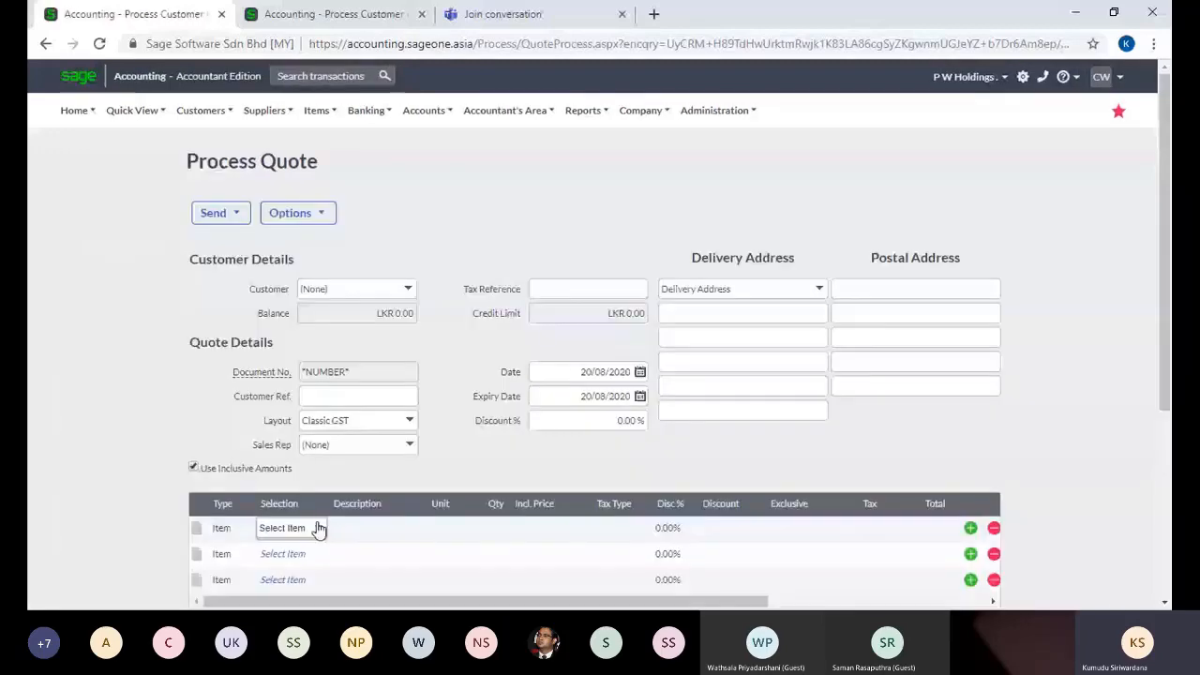
pyautogui.click(316, 527)
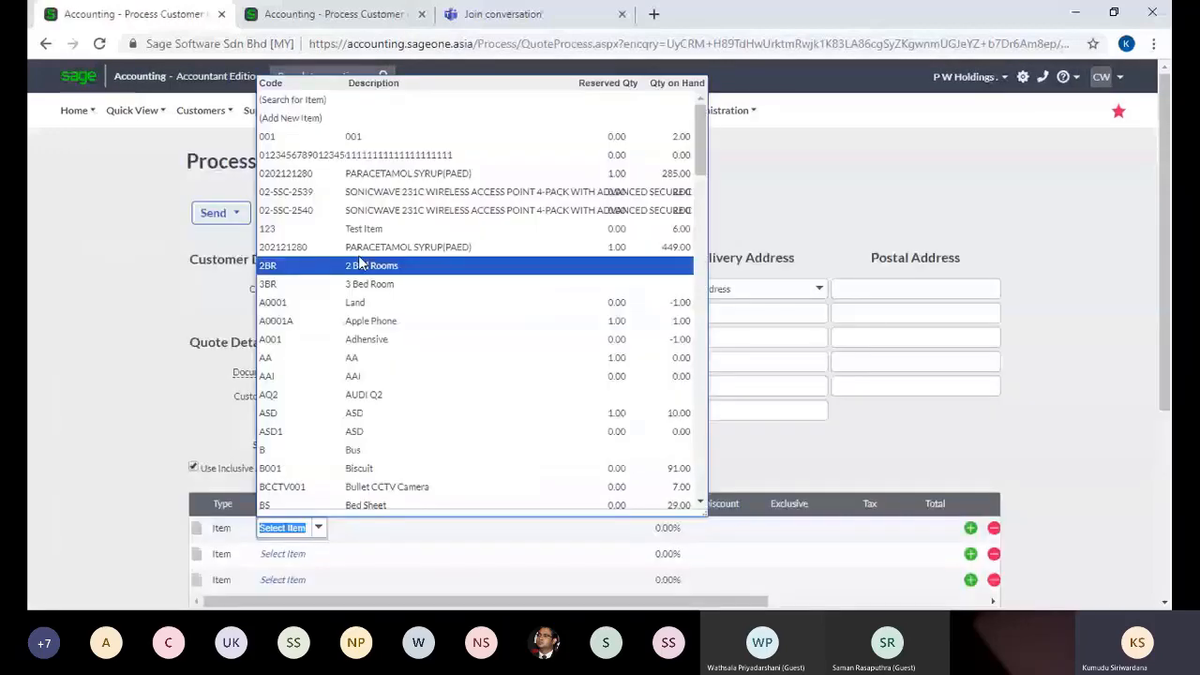
pyautogui.click(349, 141)
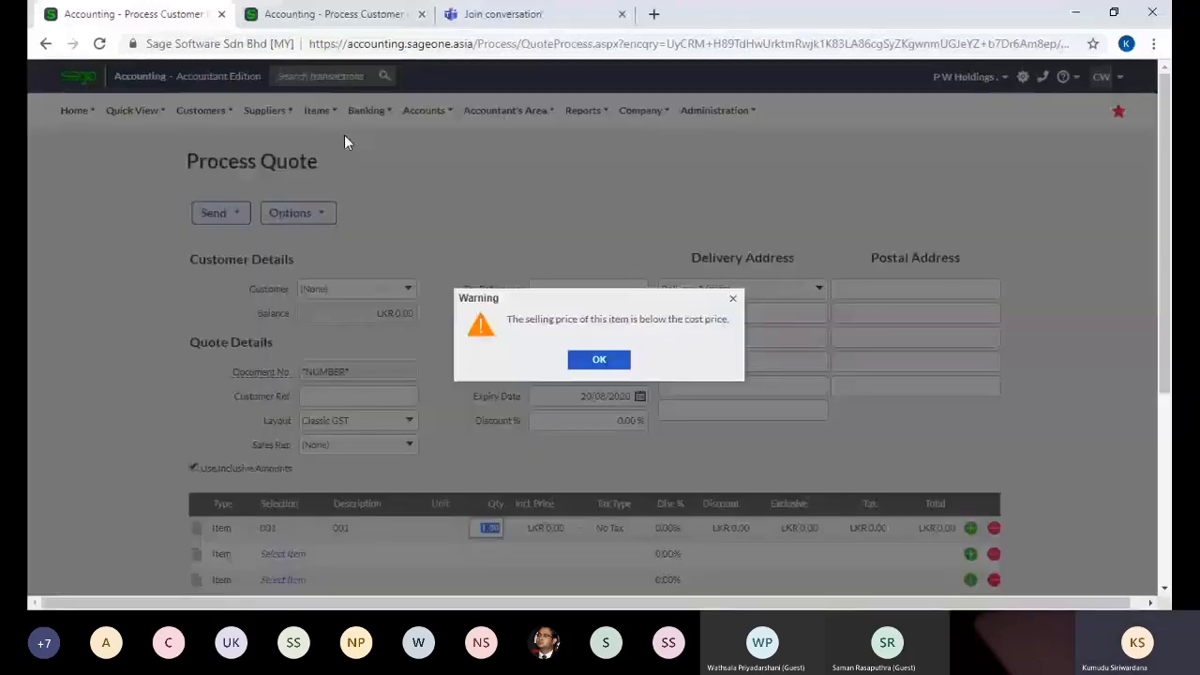
# Close the earlier duplicate quote page without saving it and reload the remaining quote.
pyautogui.click(423, 14)
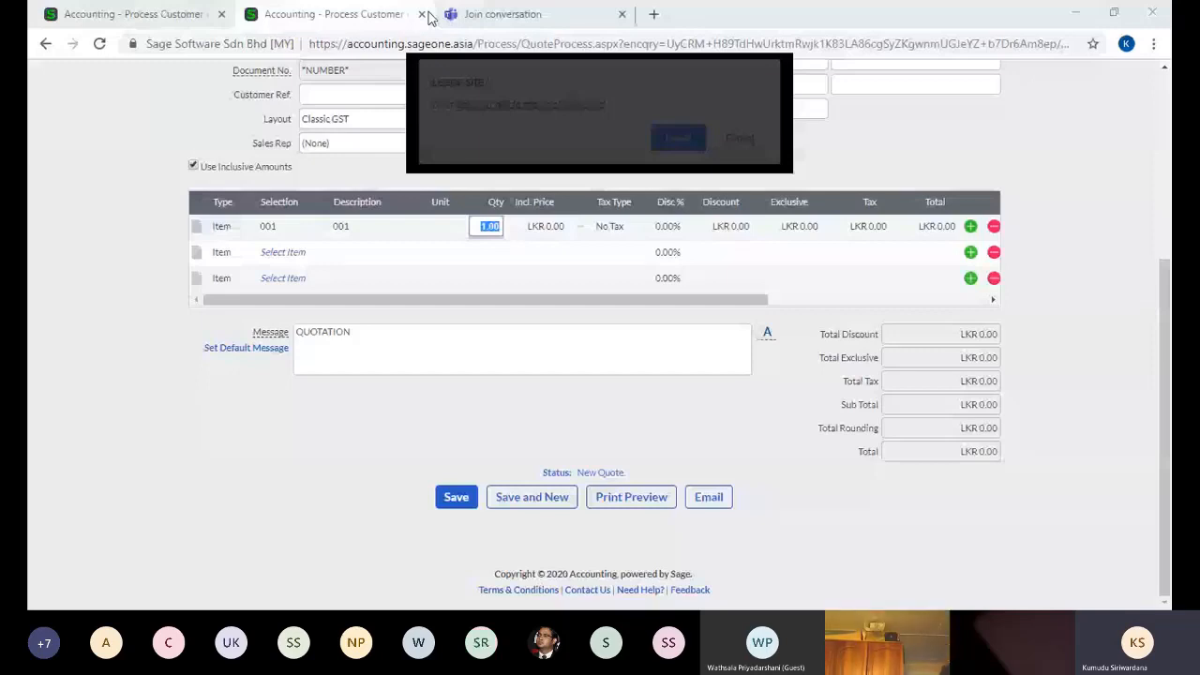
pyautogui.click(677, 138)
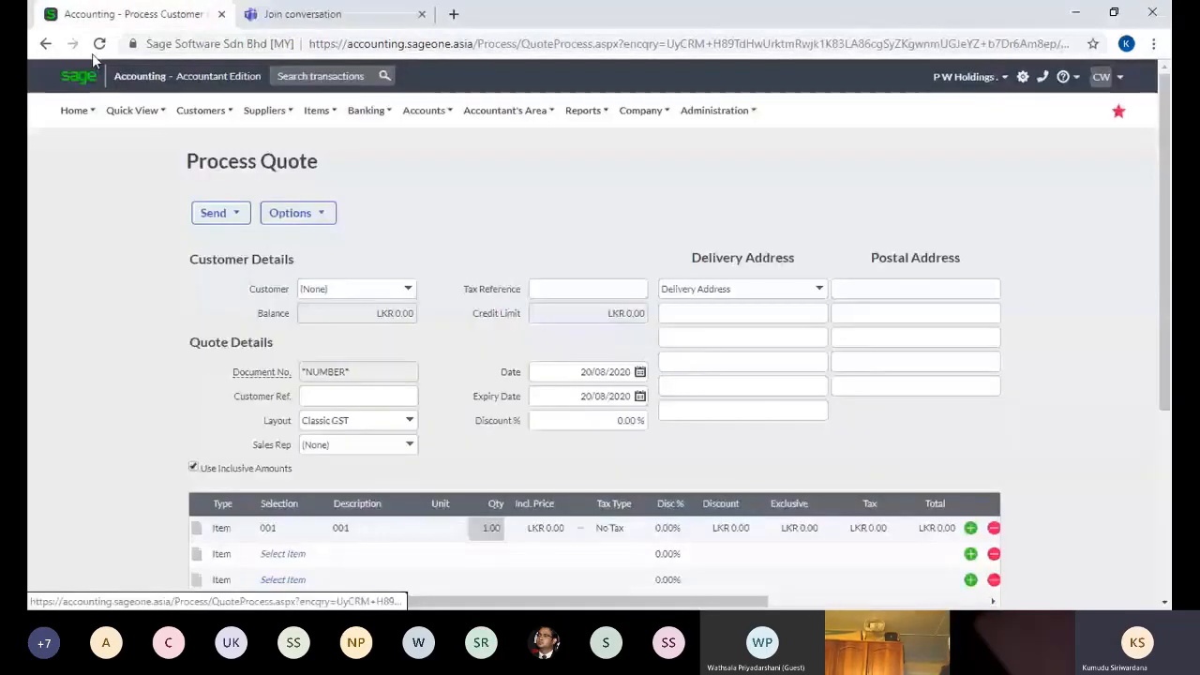
pyautogui.click(98, 45)
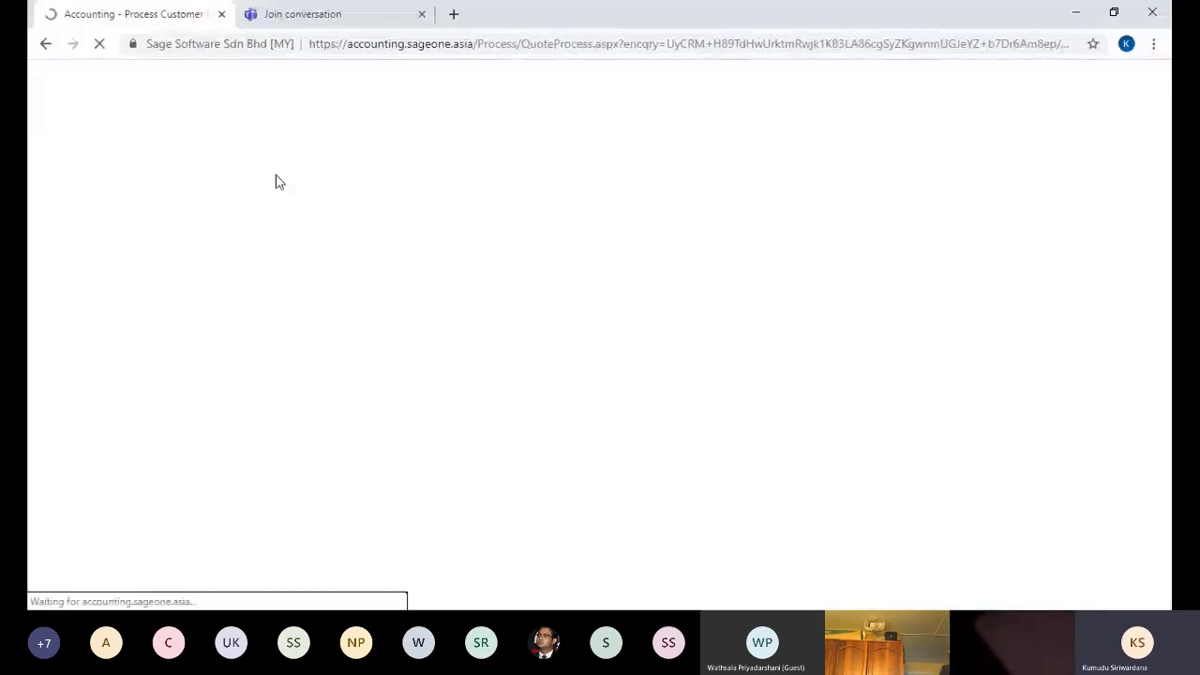
# Start a new customer invoice and choose item 001 for its first line.
pyautogui.moveTo(206, 120)
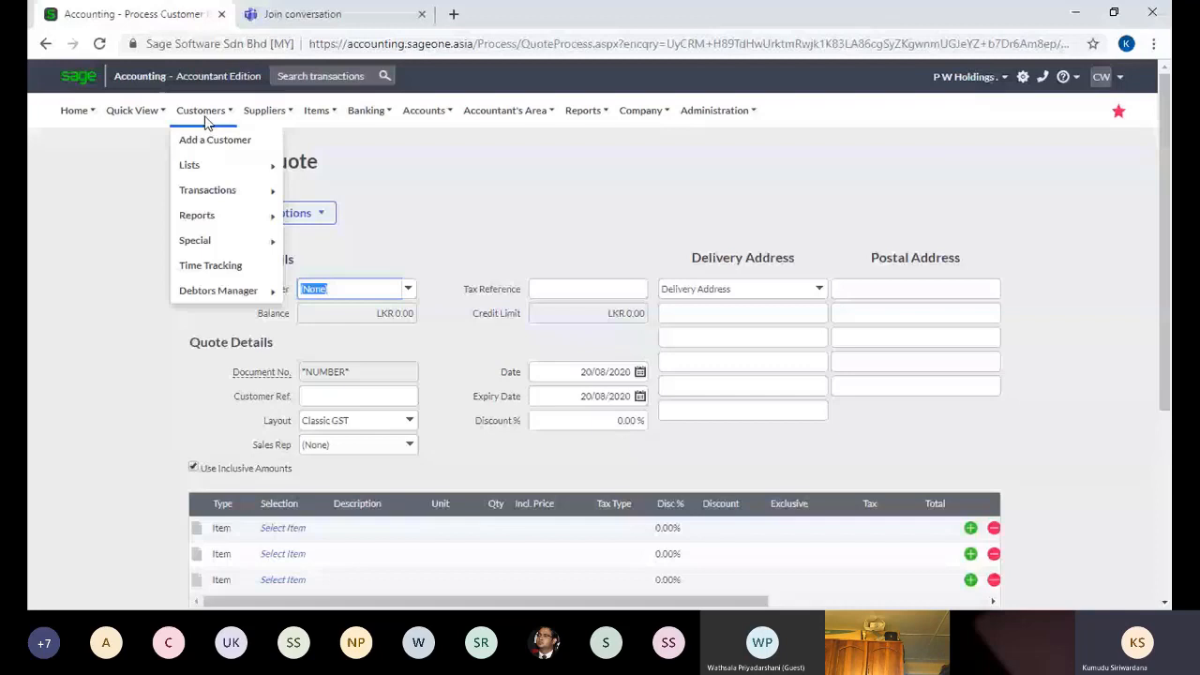
pyautogui.moveTo(224, 190)
pyautogui.click(316, 239)
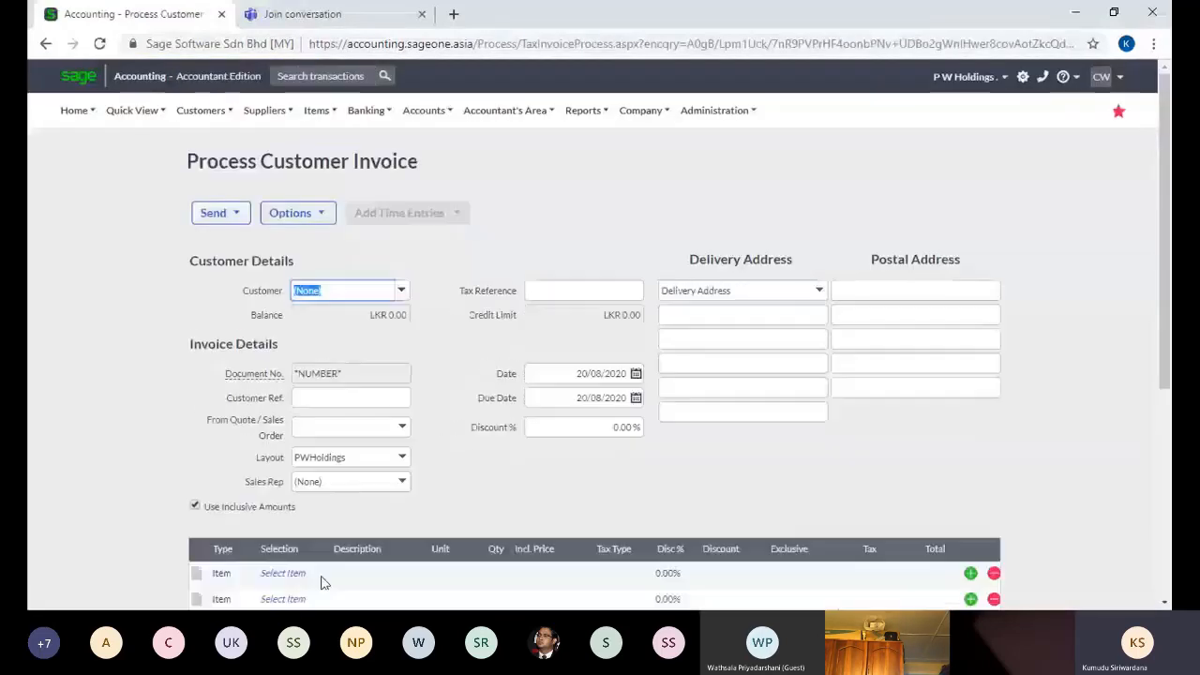
pyautogui.click(319, 573)
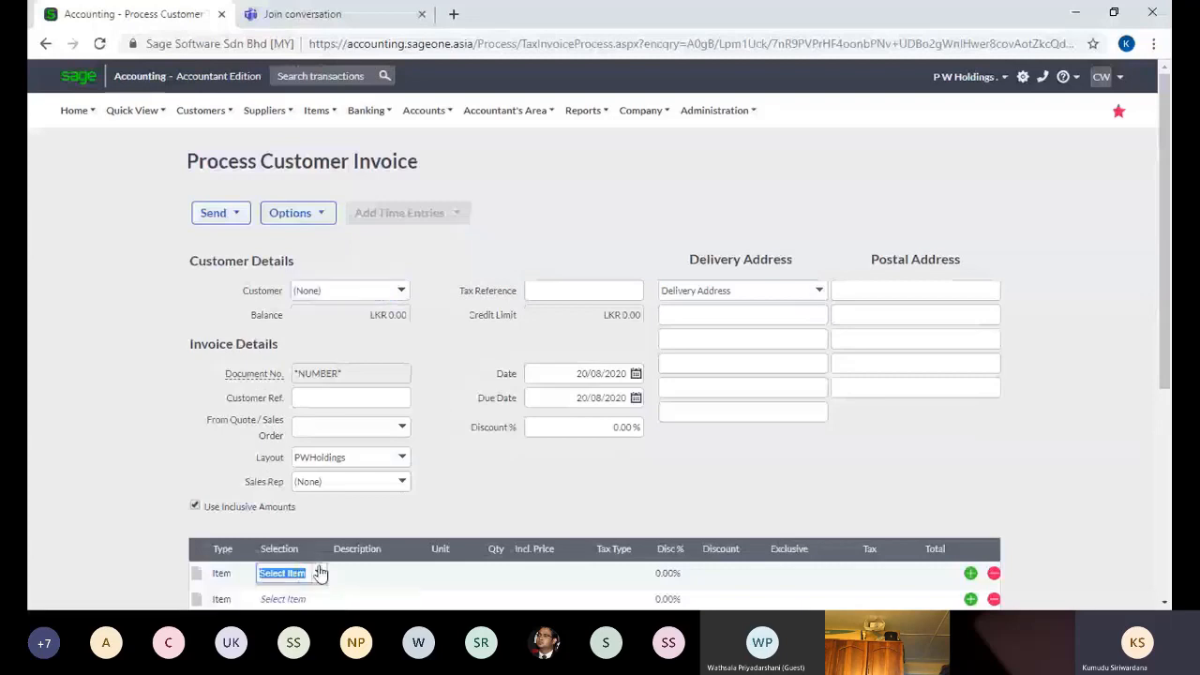
pyautogui.click(319, 573)
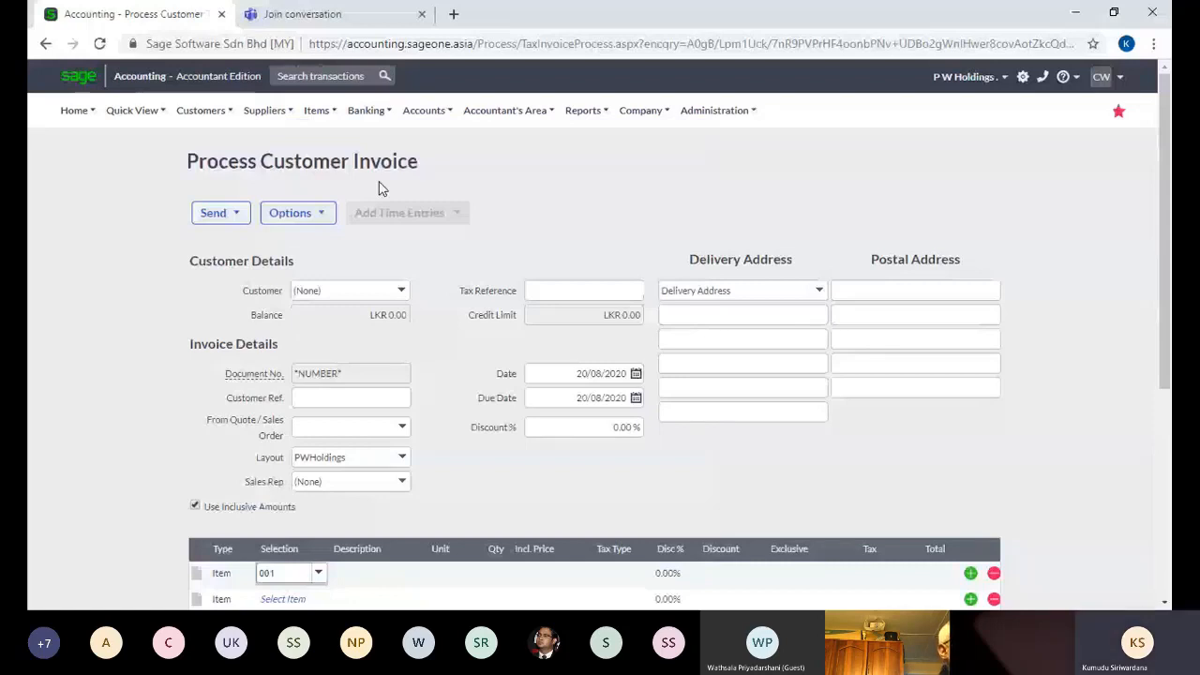
# Switch to the company ABC Distributors, leaving the customer invoice unsaved.
pyautogui.click(978, 80)
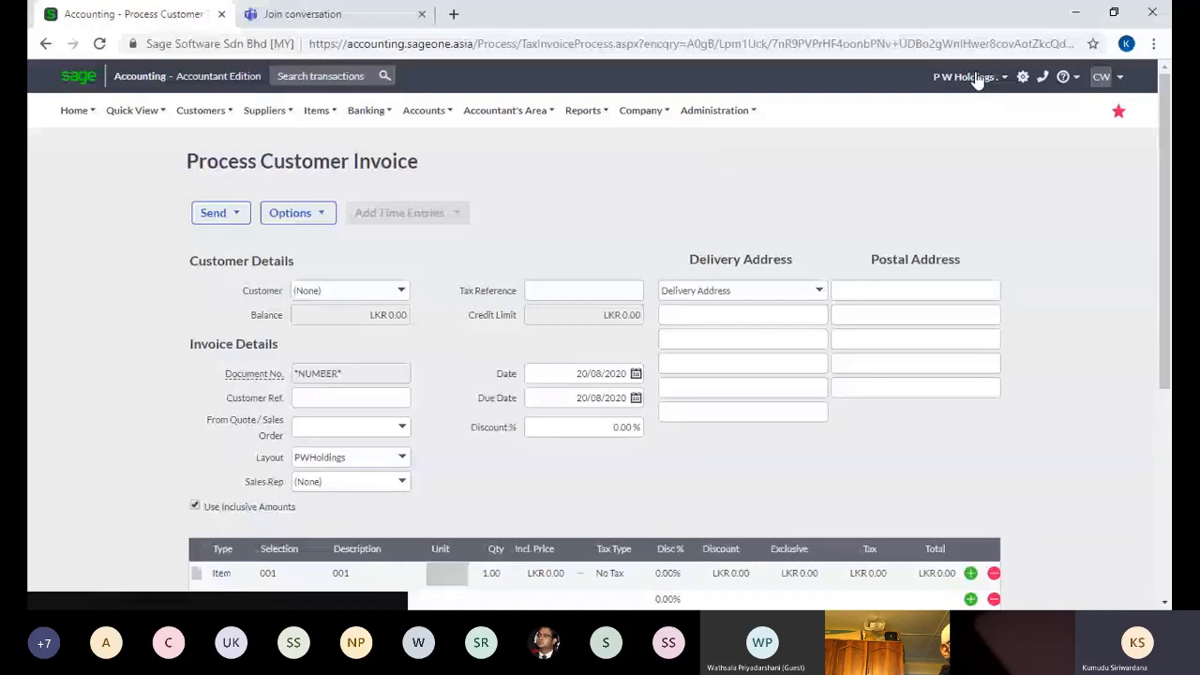
pyautogui.click(977, 80)
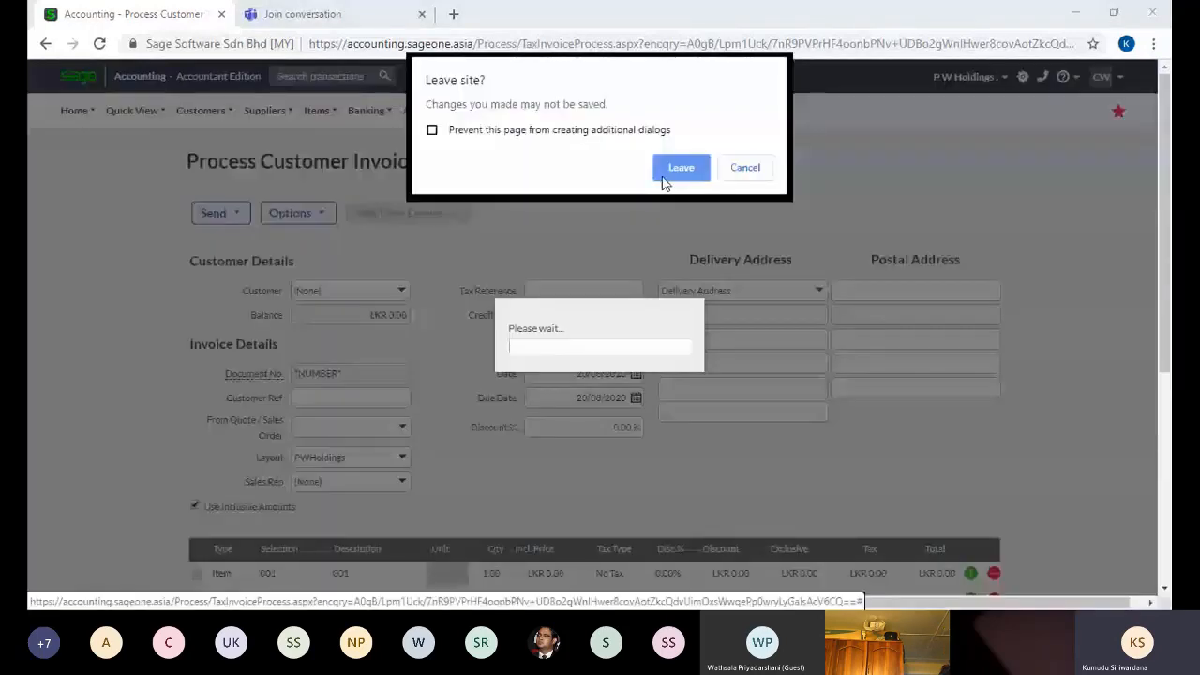
pyautogui.click(680, 169)
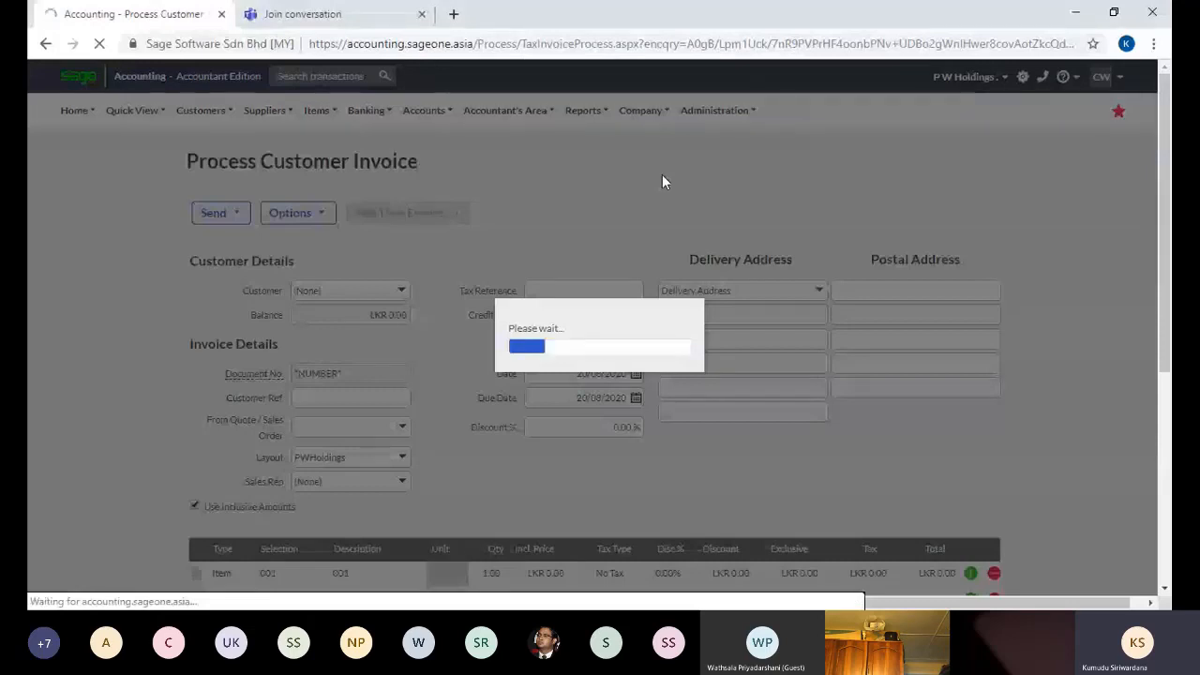
# In the ABC Distributors Regional Settings, set the quantity and value decimal places to 3 and save the company settings.
pyautogui.moveTo(643, 111)
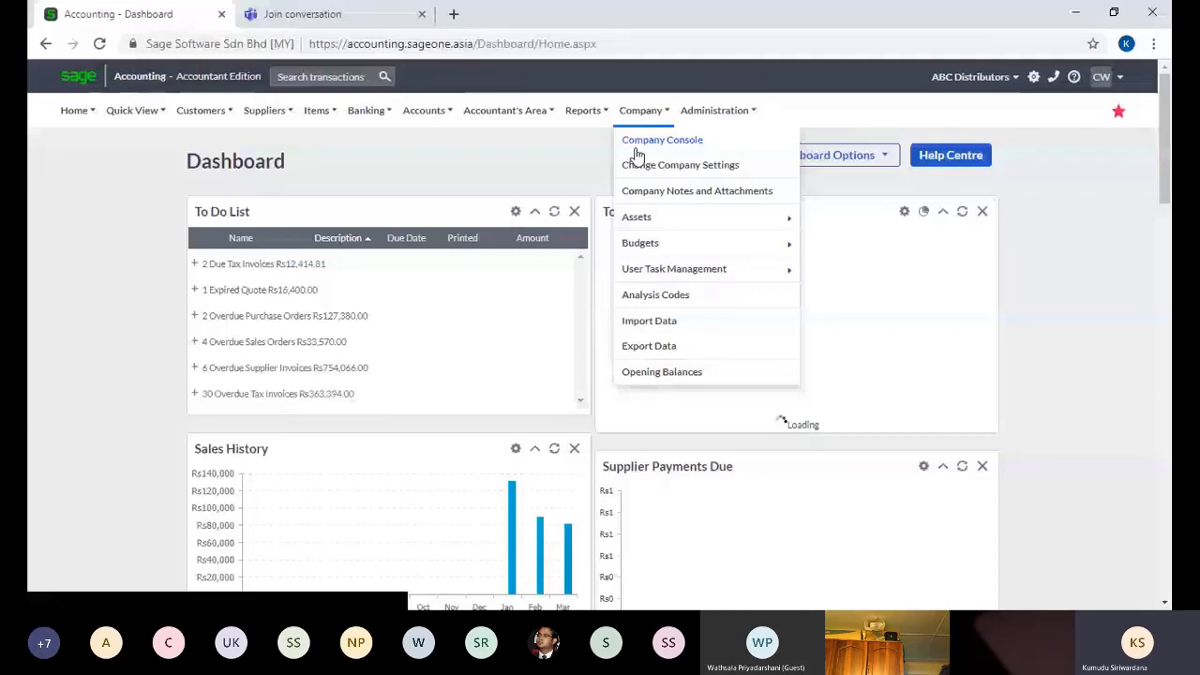
pyautogui.click(646, 164)
pyautogui.click(226, 299)
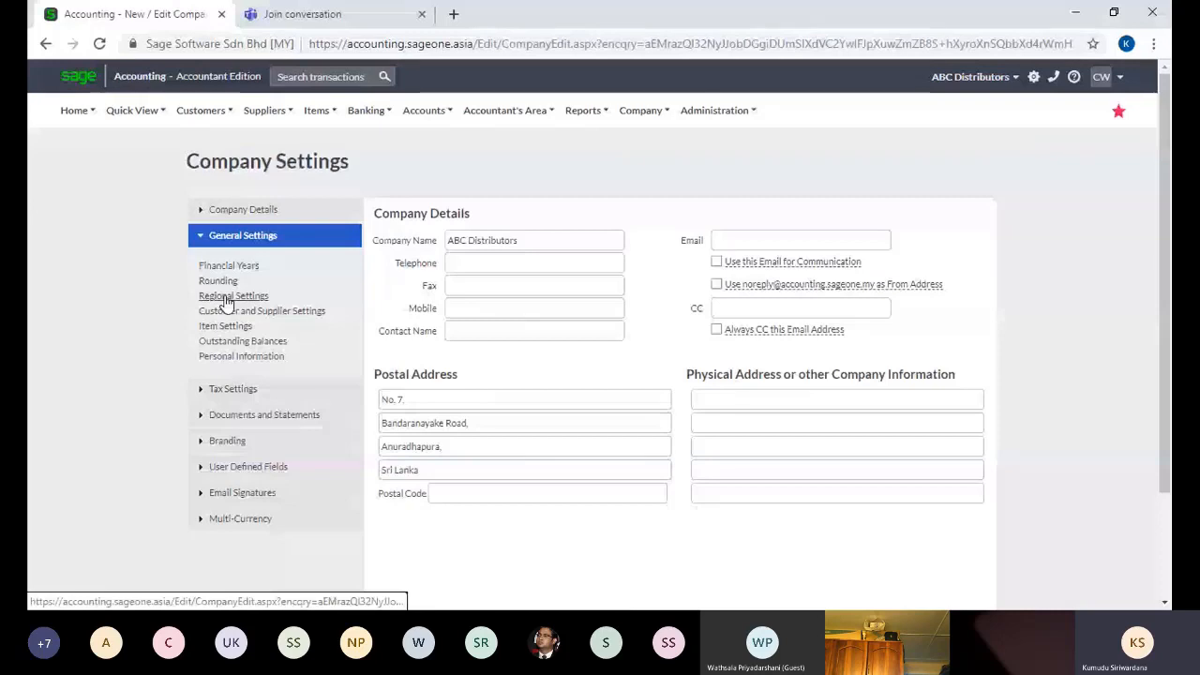
pyautogui.click(530, 256)
pyautogui.write('3')
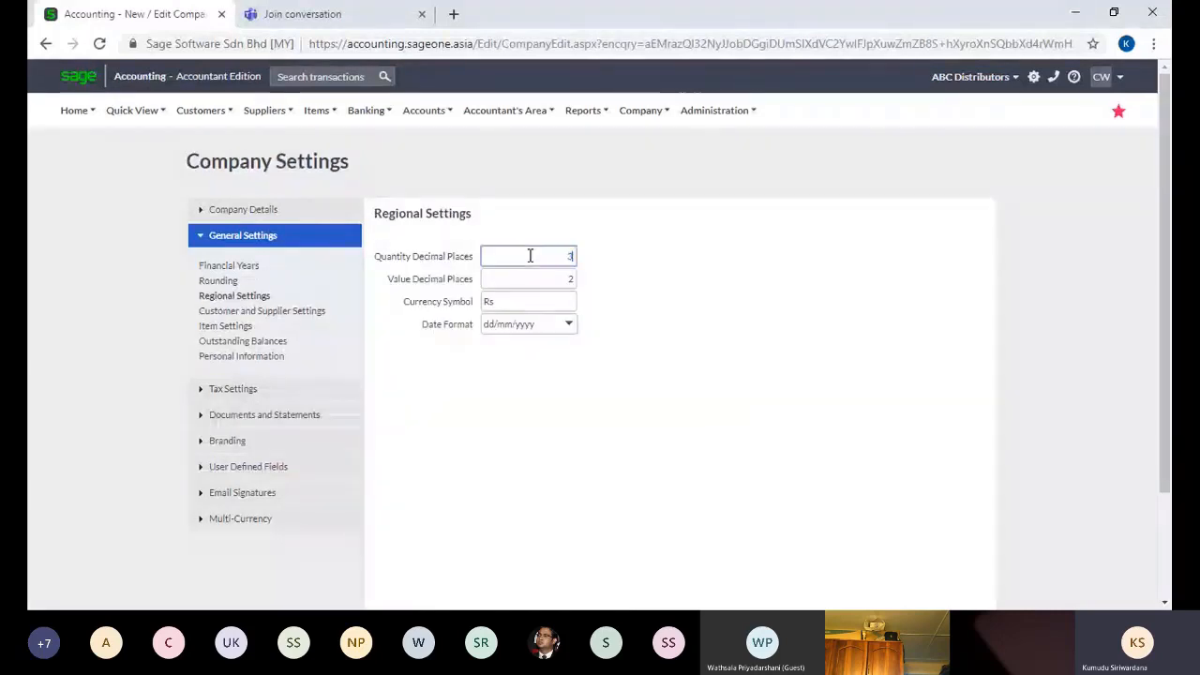
pyautogui.press('Tab')
pyautogui.write('3')
pyautogui.press('Tab')
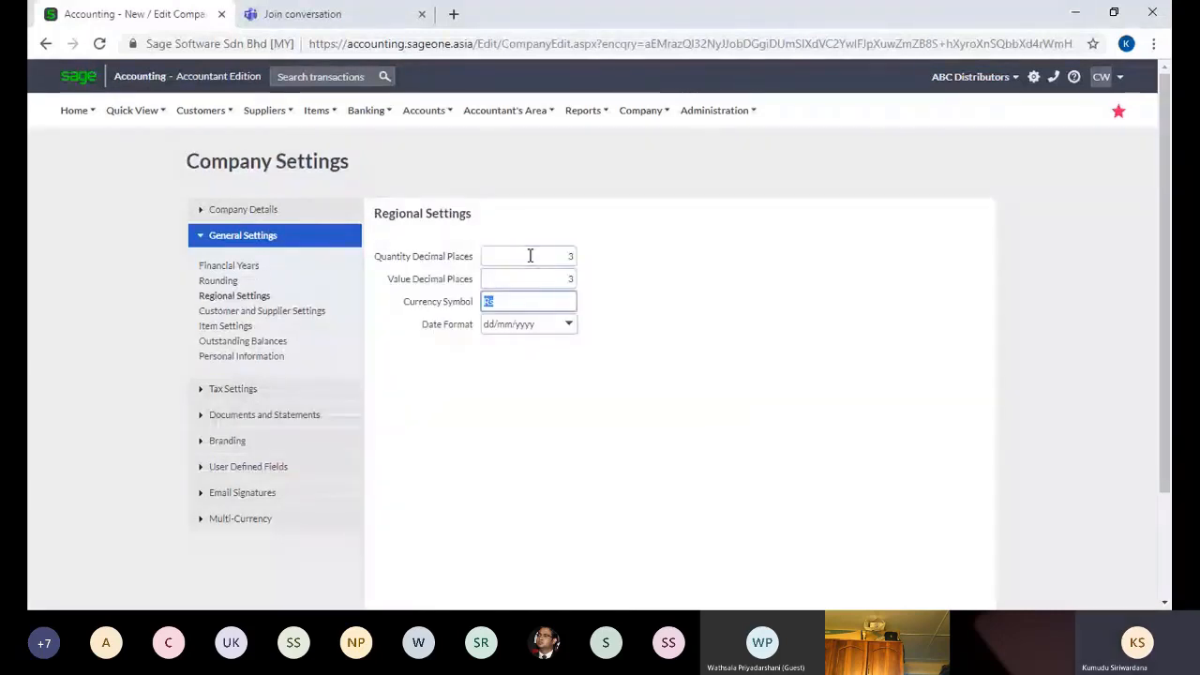
pyautogui.scroll(-3, 1169, 514)
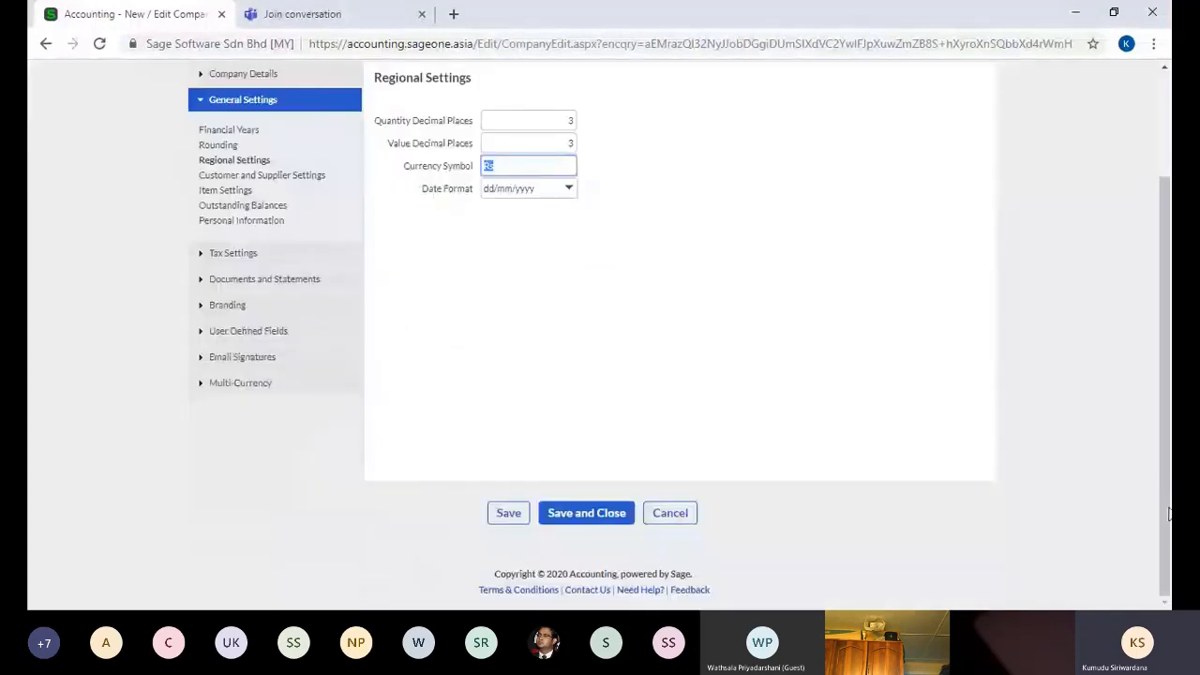
pyautogui.click(521, 515)
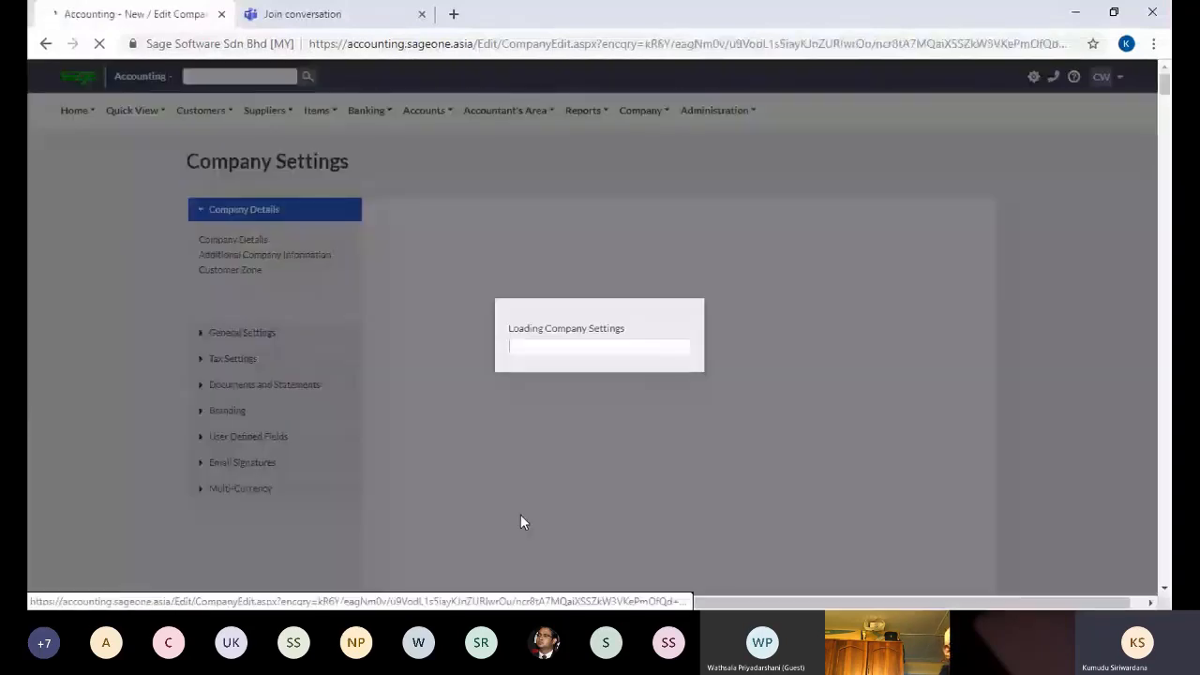
# Duplicate the company settings page and start a new customer quote in the copy.
pyautogui.rightClick(160, 15)
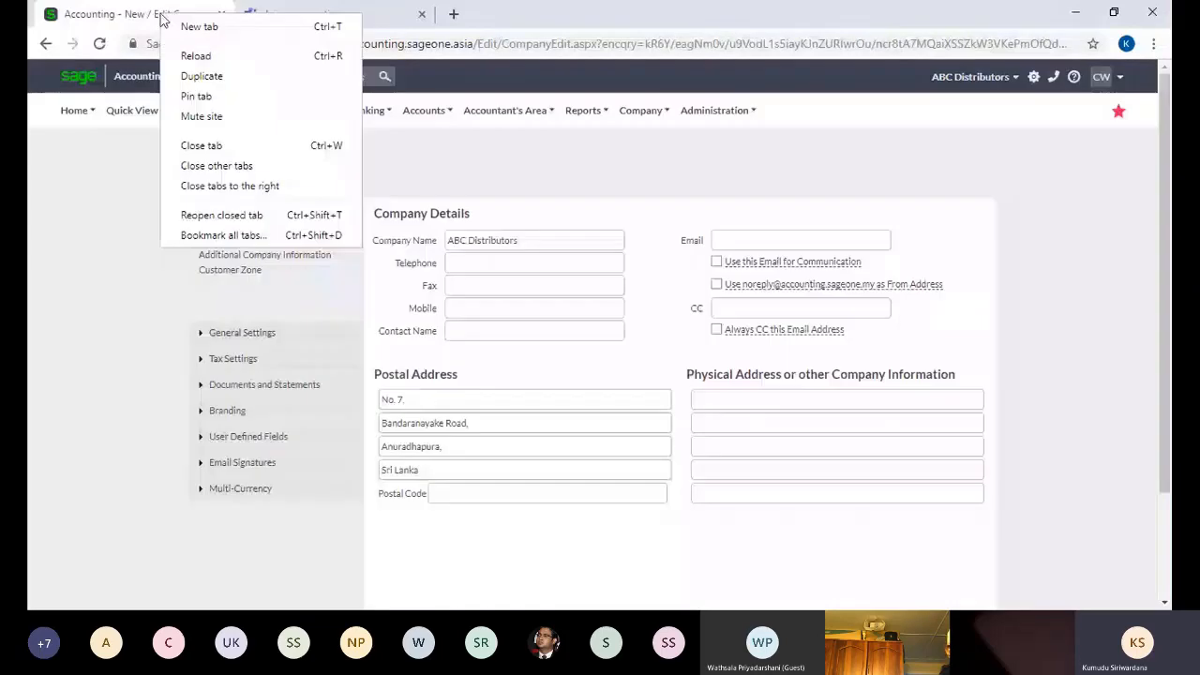
pyautogui.click(202, 76)
pyautogui.moveTo(199, 165)
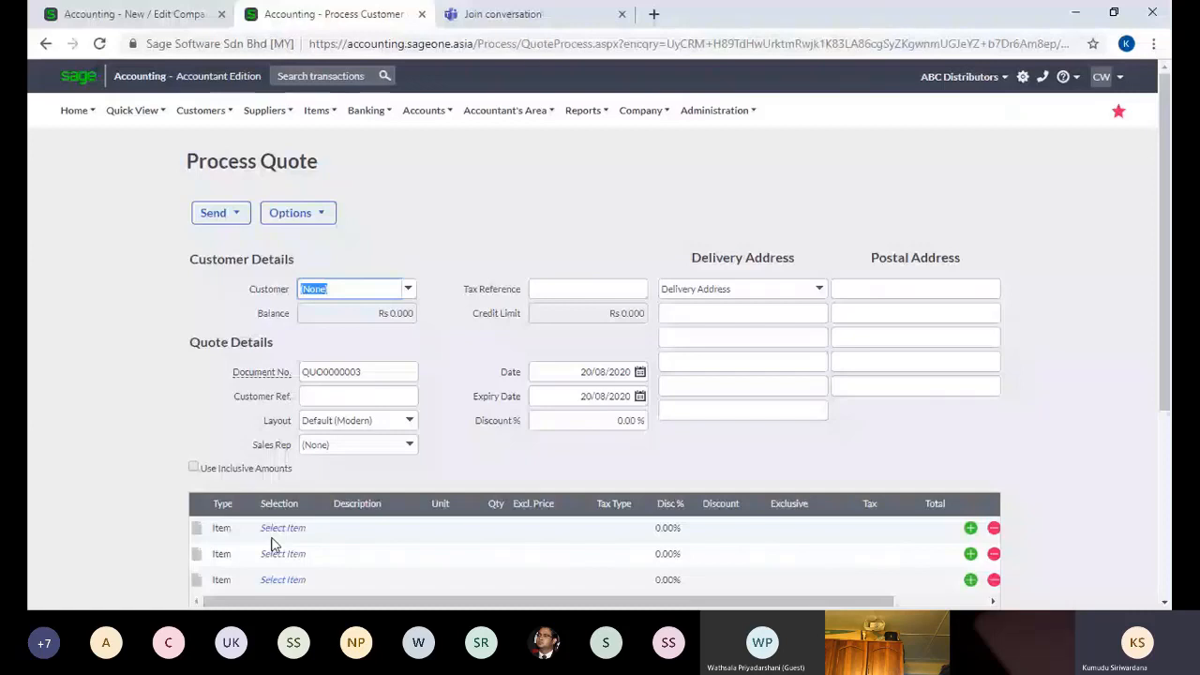
# Add item 001 Packing Material as the quote's first line and check the decimal places in its quantity and exclusive price.
pyautogui.click(273, 532)
pyautogui.click(399, 138)
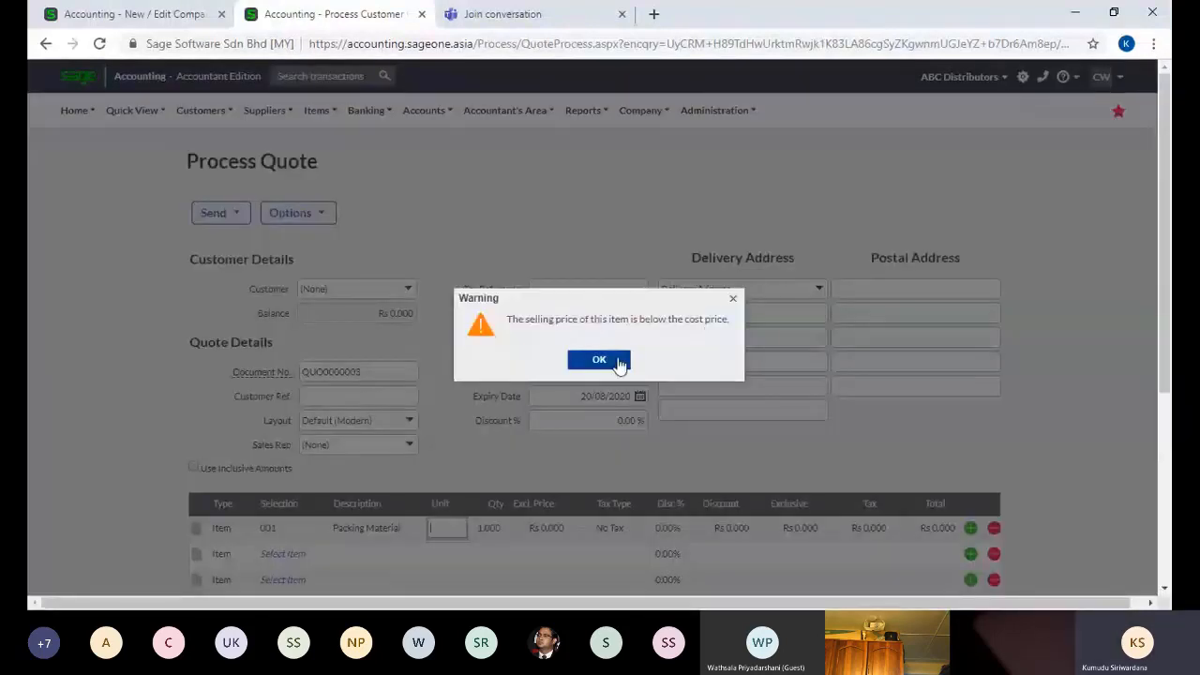
pyautogui.click(599, 360)
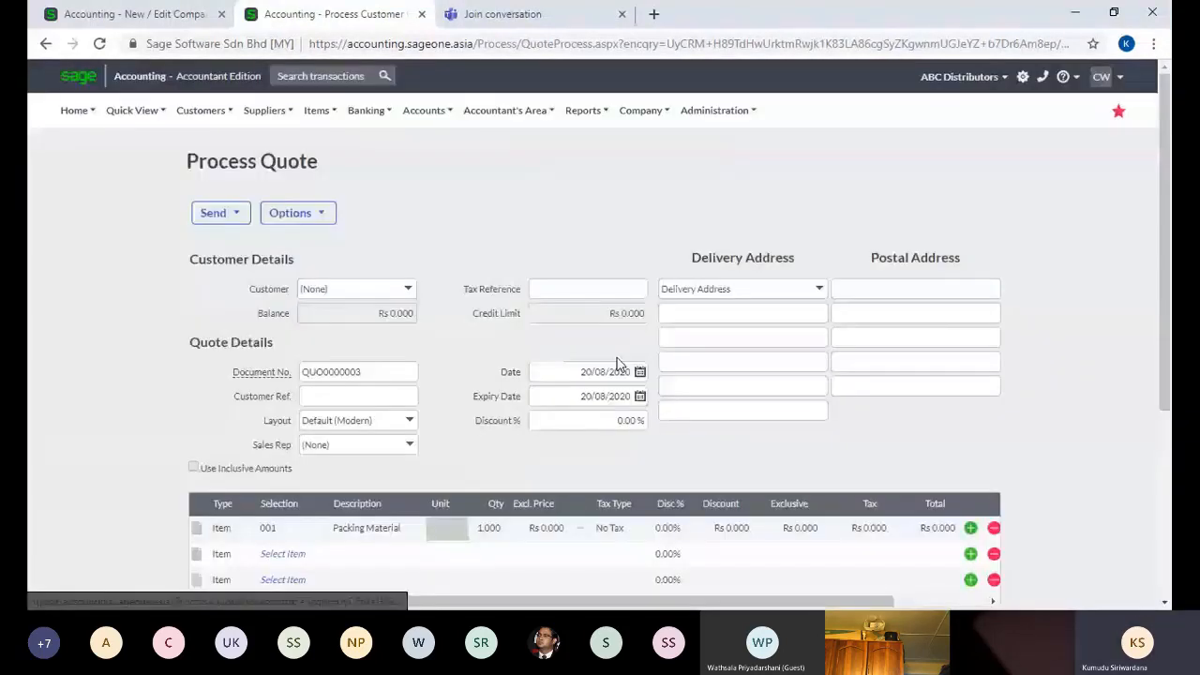
pyautogui.click(487, 539)
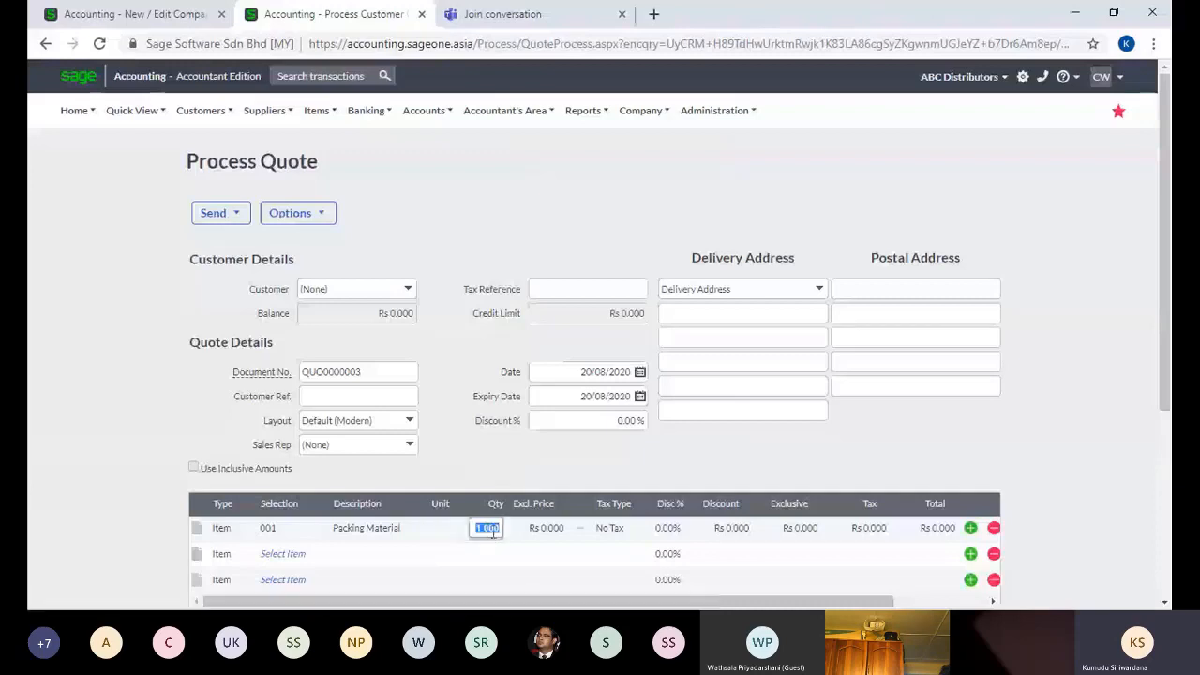
pyautogui.click(550, 538)
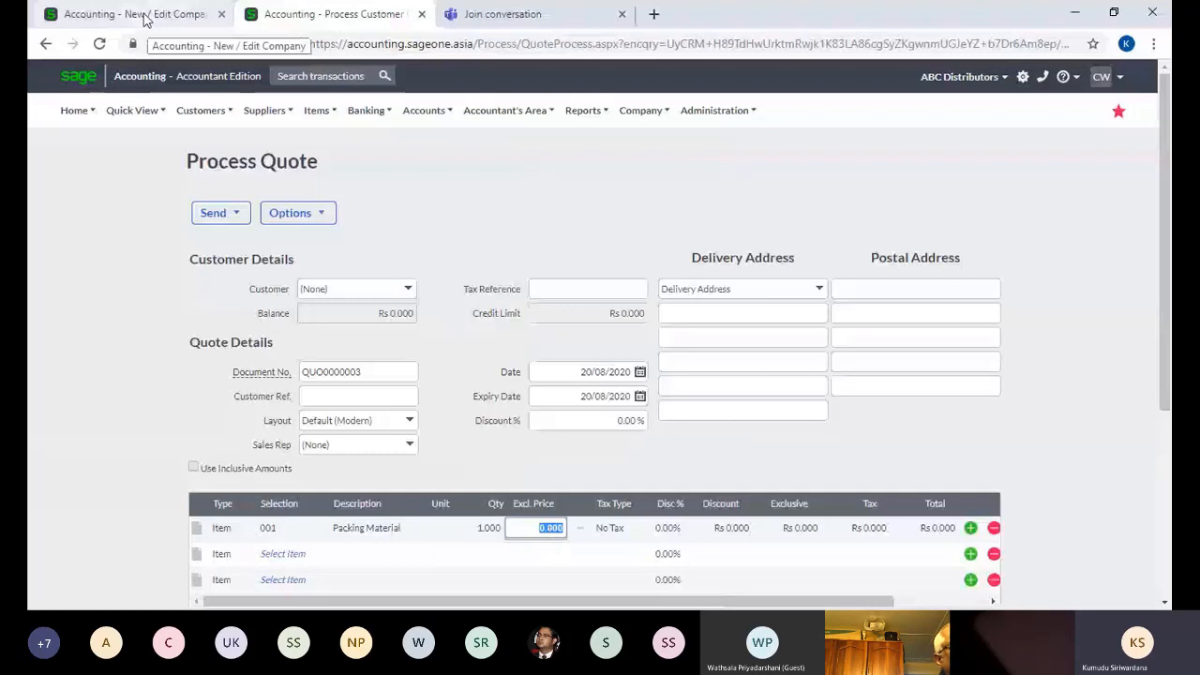
# Return to the company's Regional Settings and set the quantity and value decimal places to 2.
pyautogui.click(140, 15)
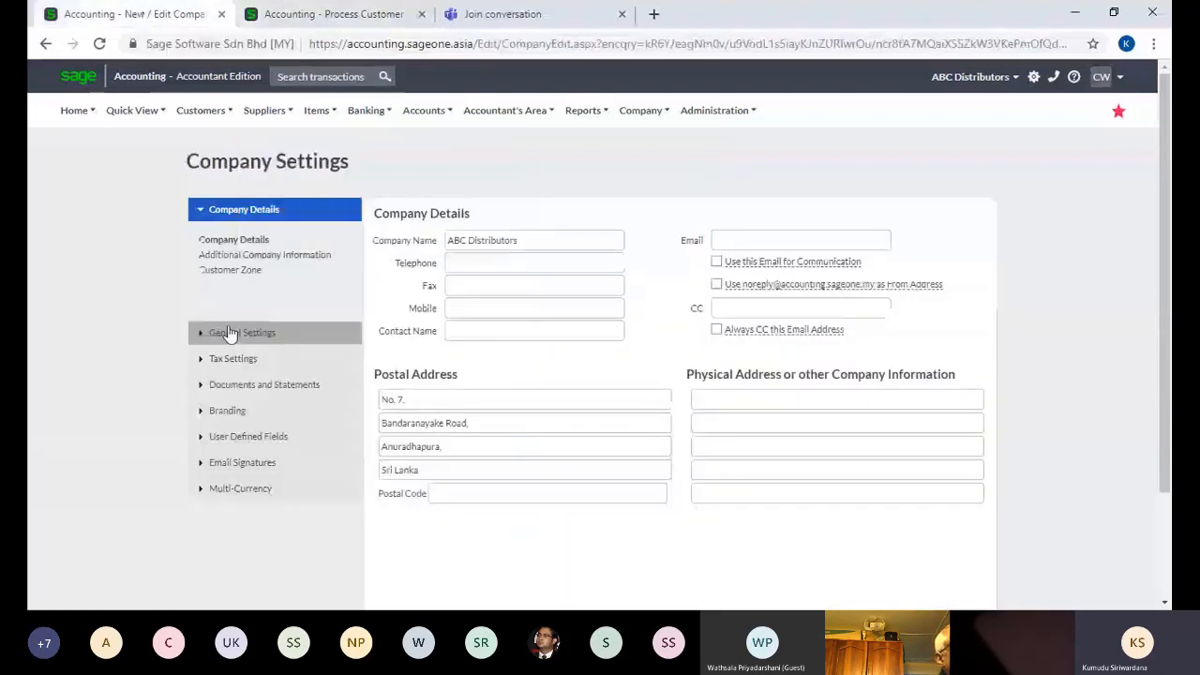
pyautogui.click(231, 335)
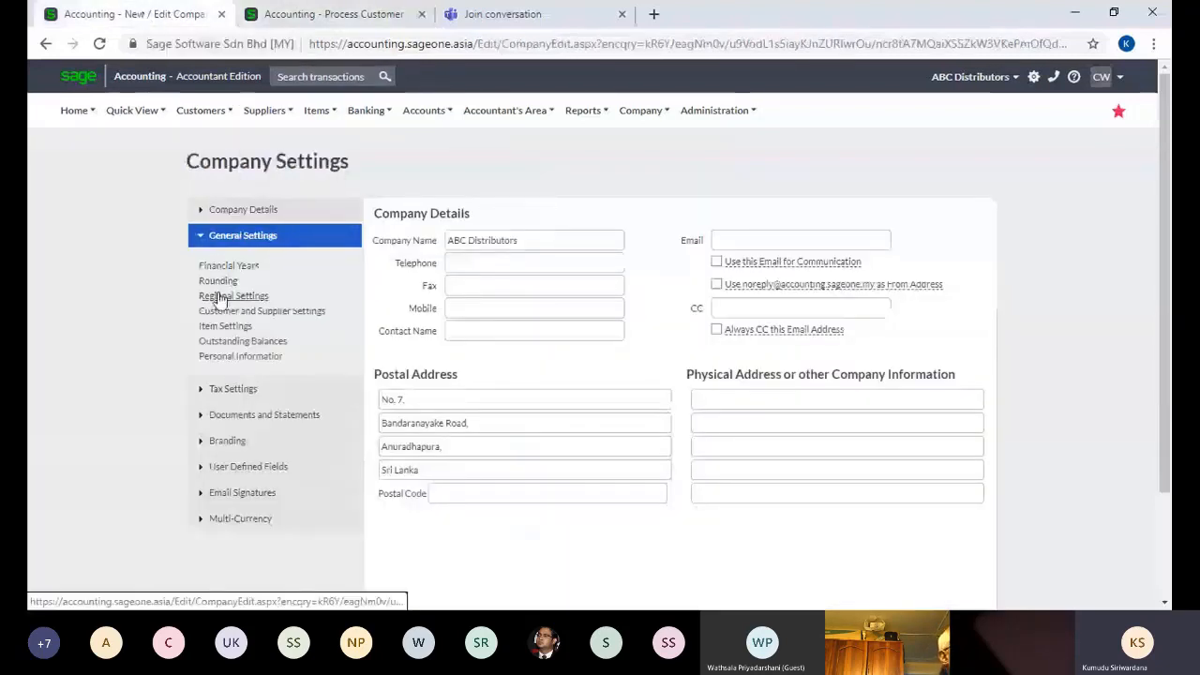
pyautogui.click(222, 296)
pyautogui.click(515, 259)
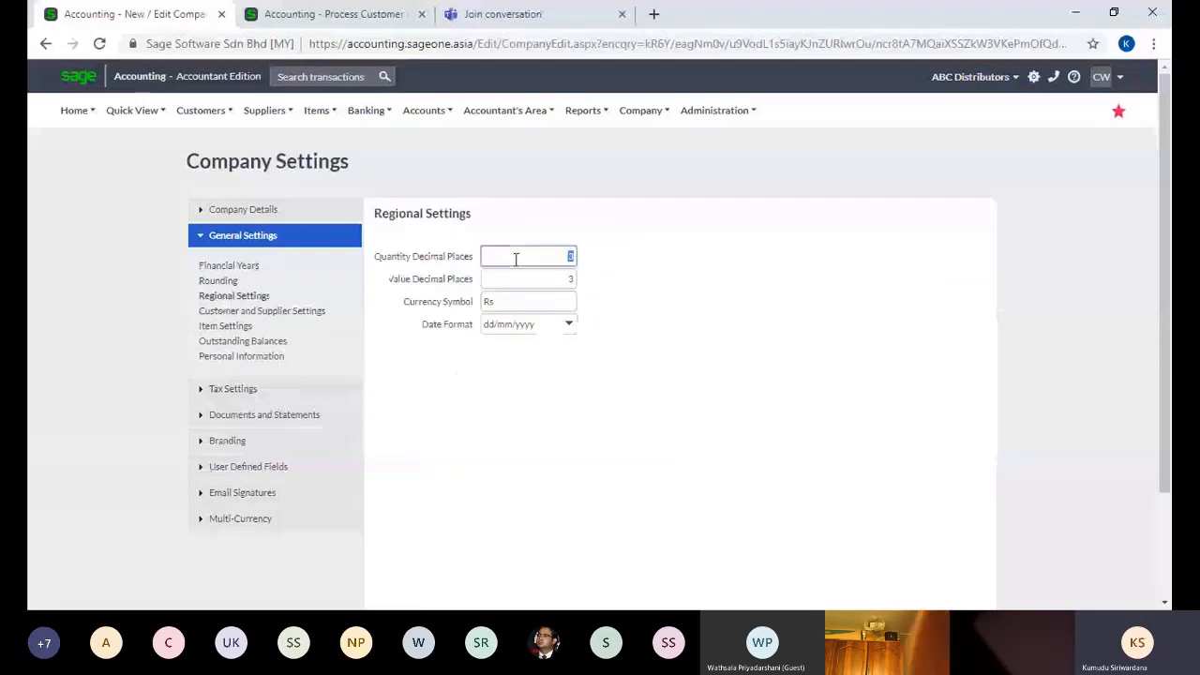
pyautogui.press('Tab')
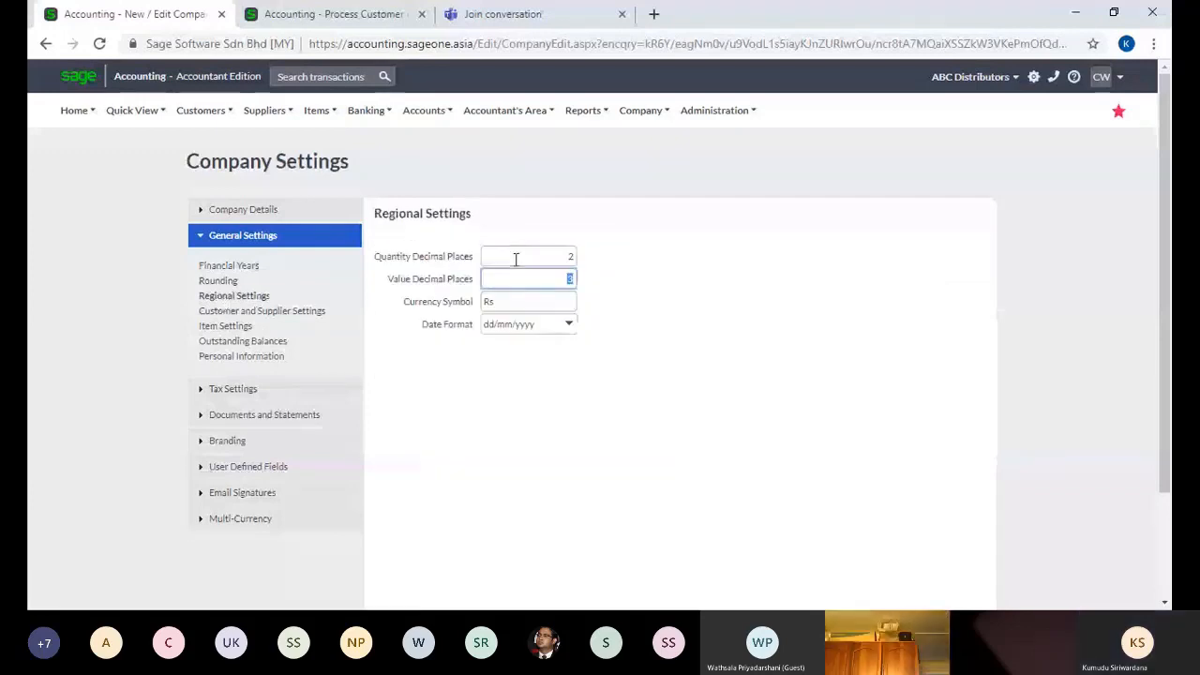
pyautogui.write('2')
pyautogui.press('Tab')
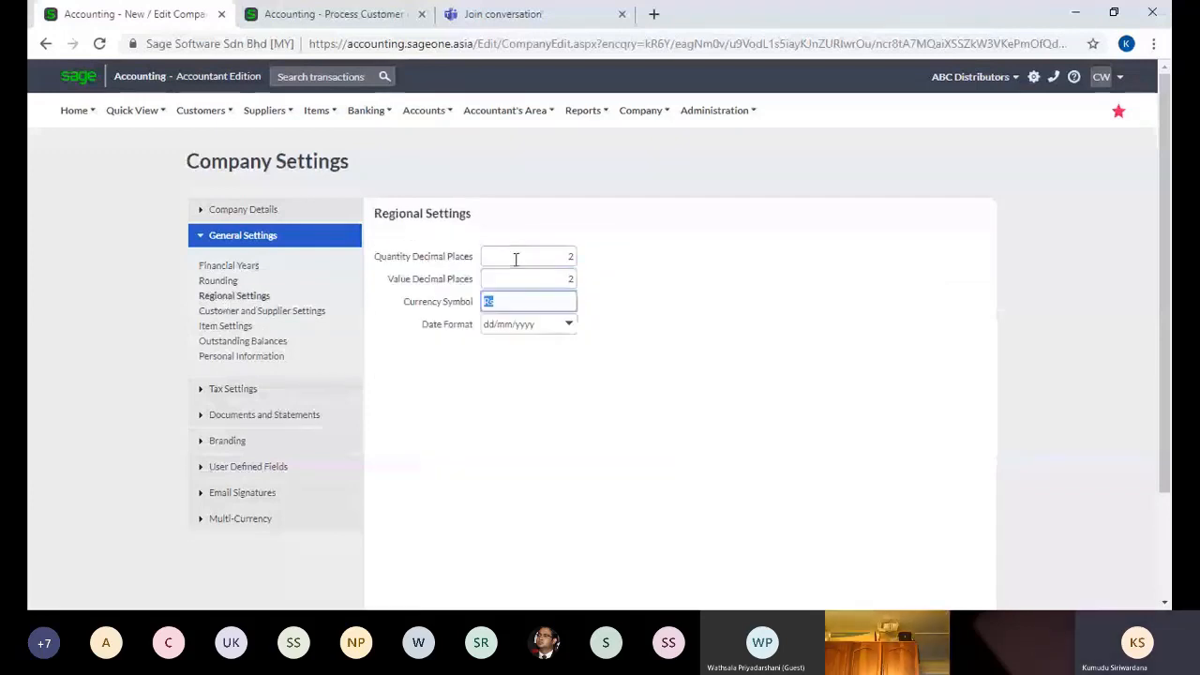
# Review the Customer and Supplier Settings, including the duplicate reference warnings, and locate the Customer Ref. field on the open quote.
pyautogui.click(309, 311)
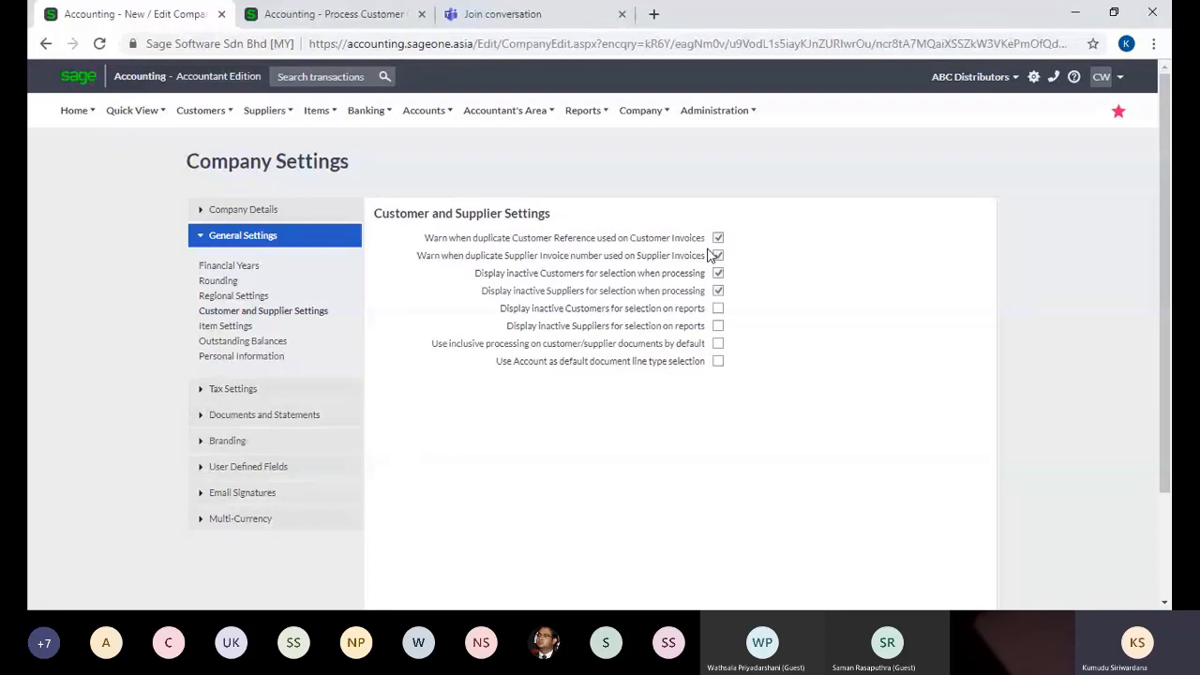
pyautogui.click(305, 14)
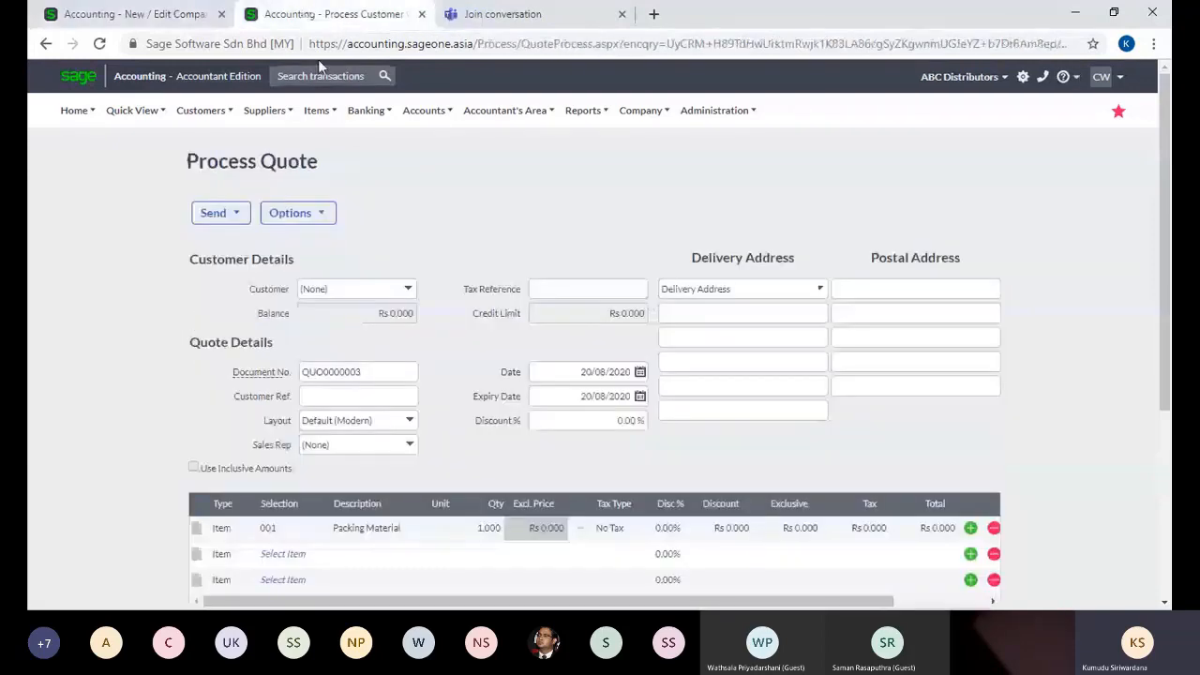
pyautogui.click(324, 400)
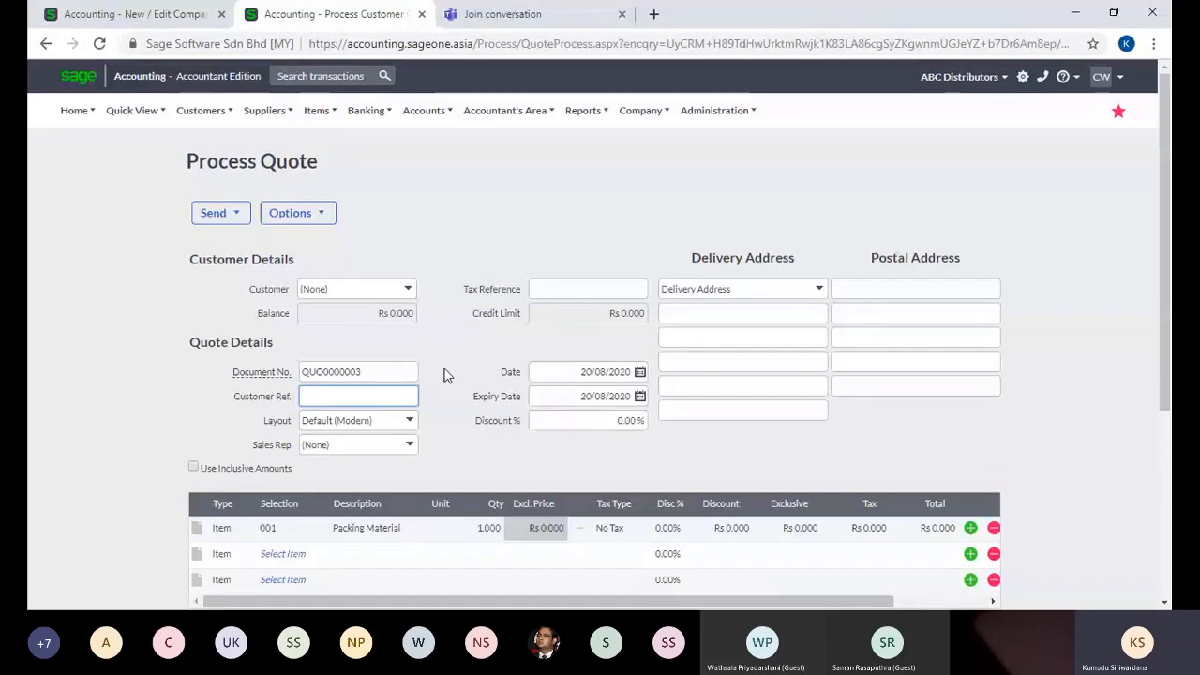
# Leave the open quote without saving it and open the list of customers.
pyautogui.click(172, 20)
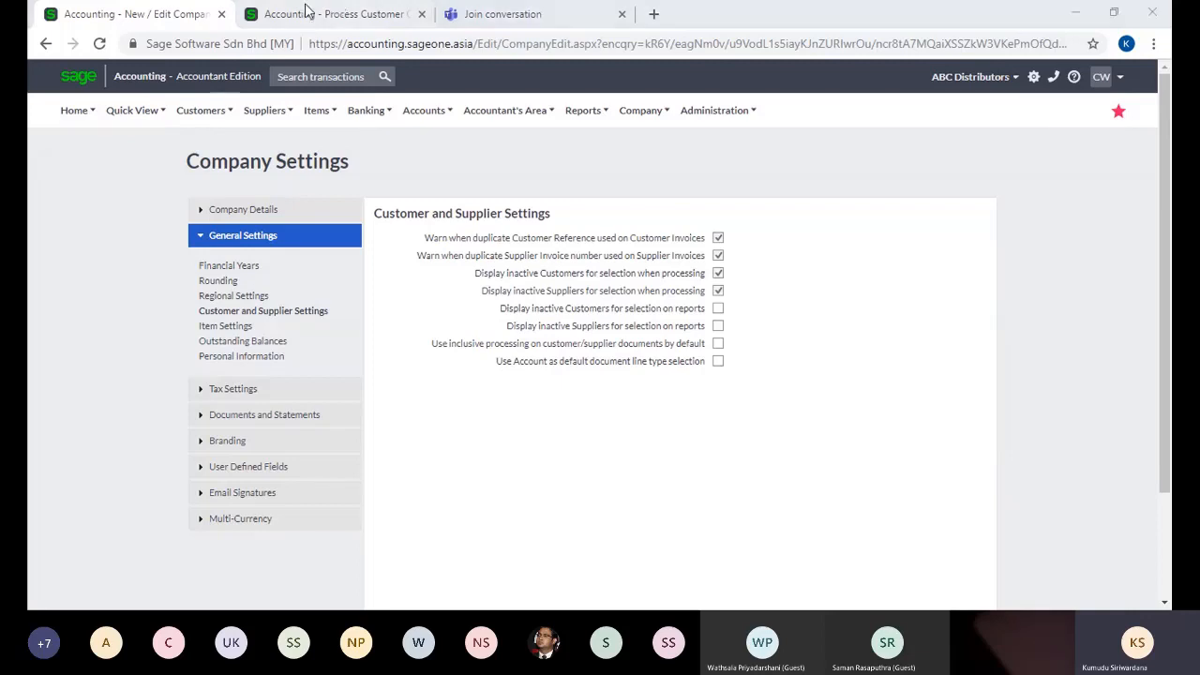
pyautogui.click(273, 25)
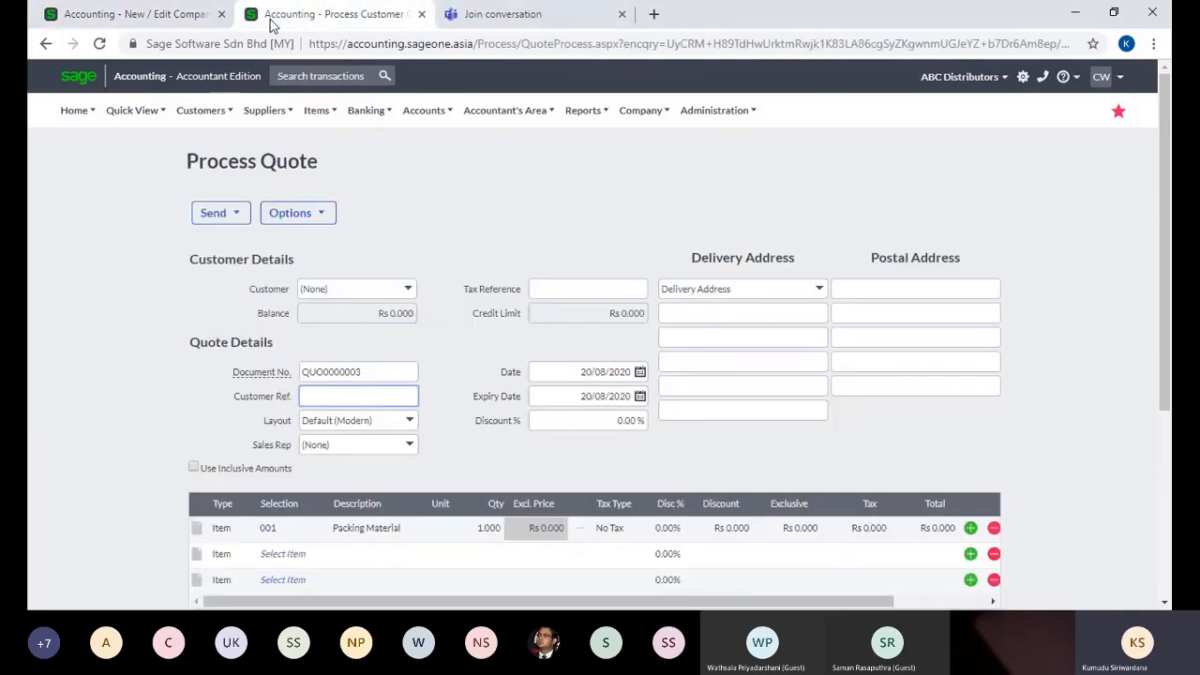
pyautogui.moveTo(208, 116)
pyautogui.moveTo(214, 174)
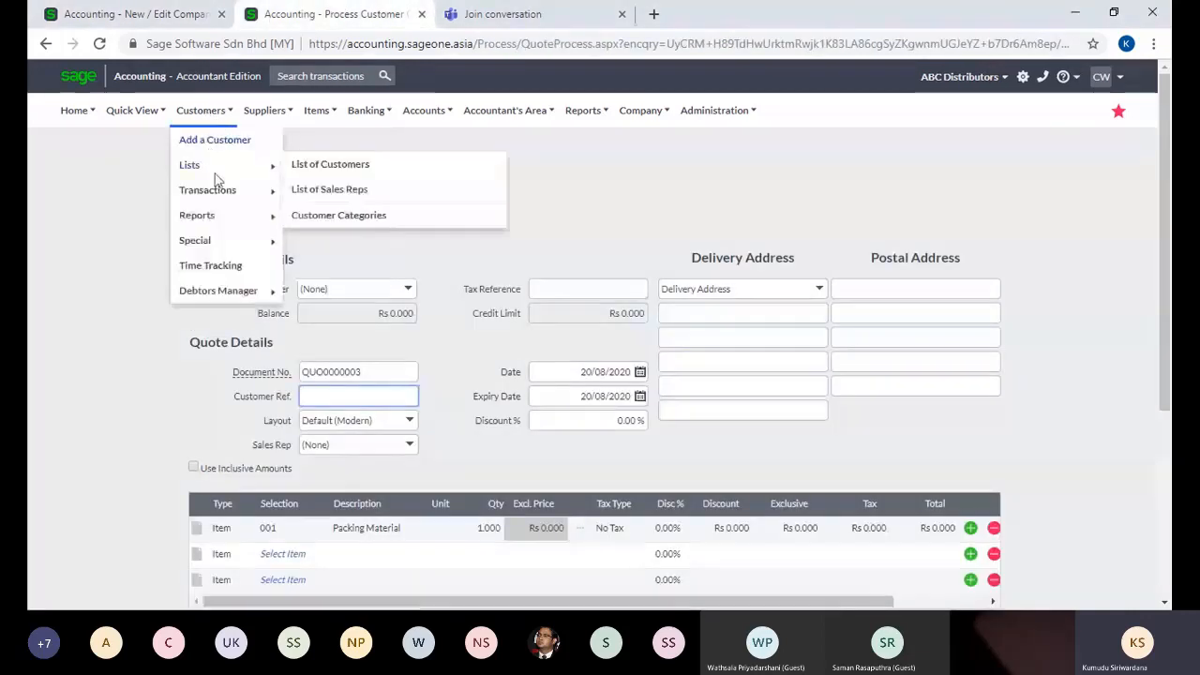
pyautogui.click(299, 171)
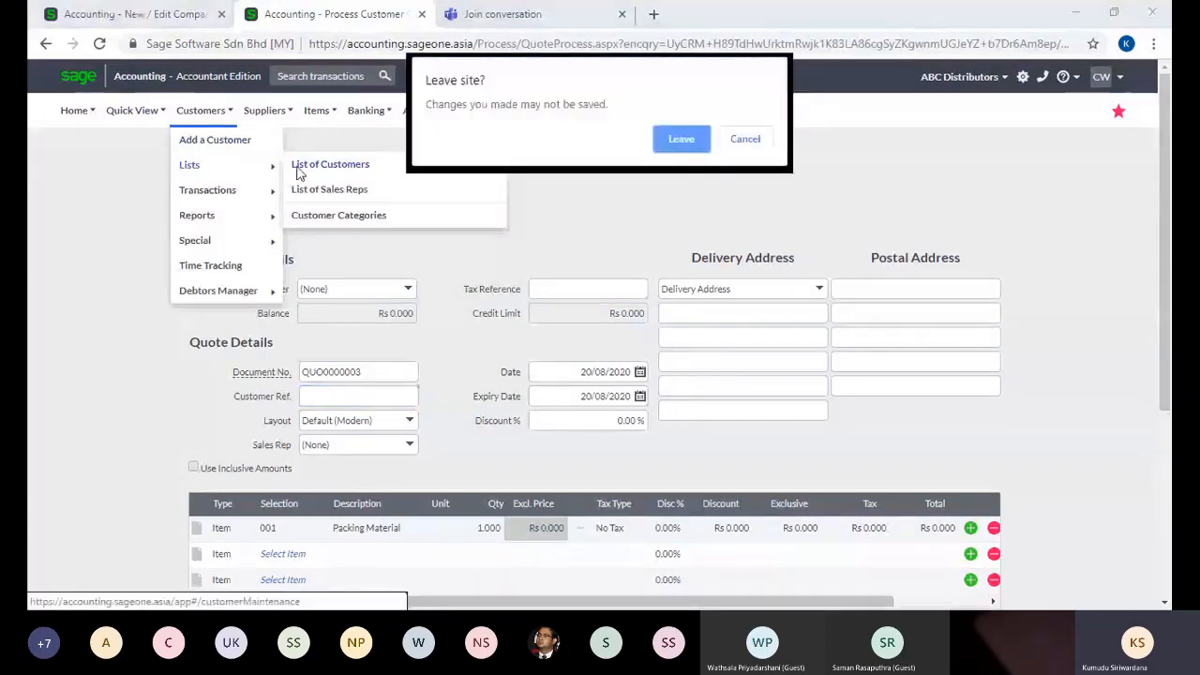
pyautogui.click(667, 140)
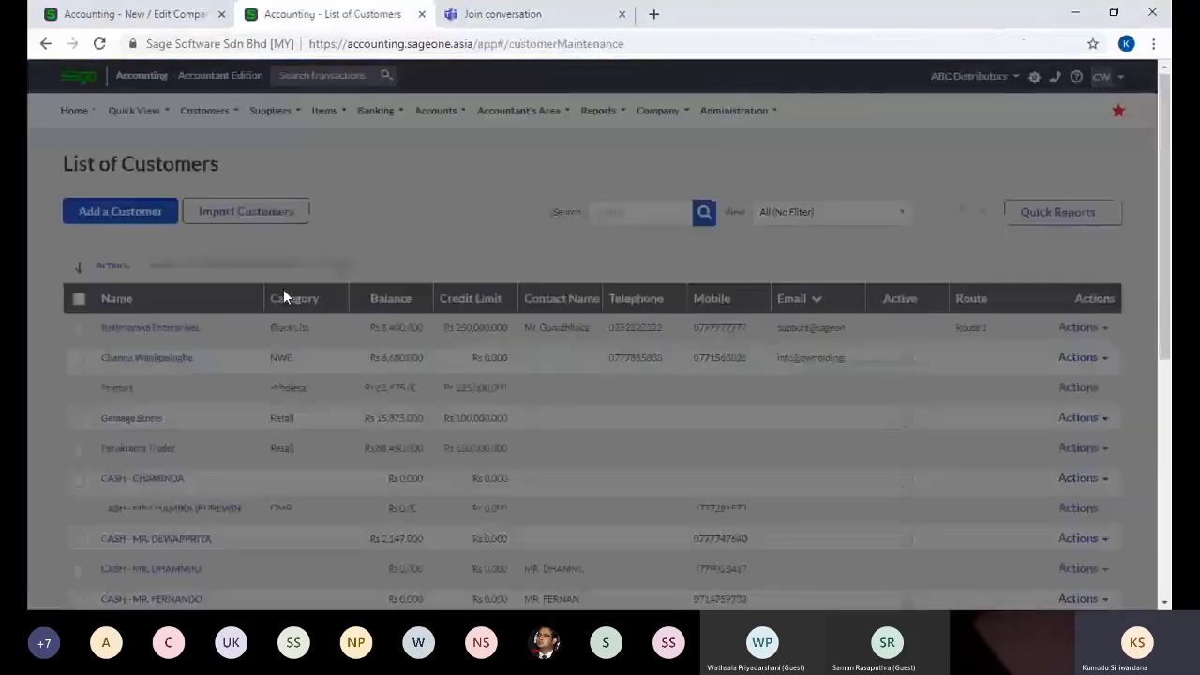
# Mark the customer Rathnayaka Enterprises as inactive and save the record.
pyautogui.click(151, 327)
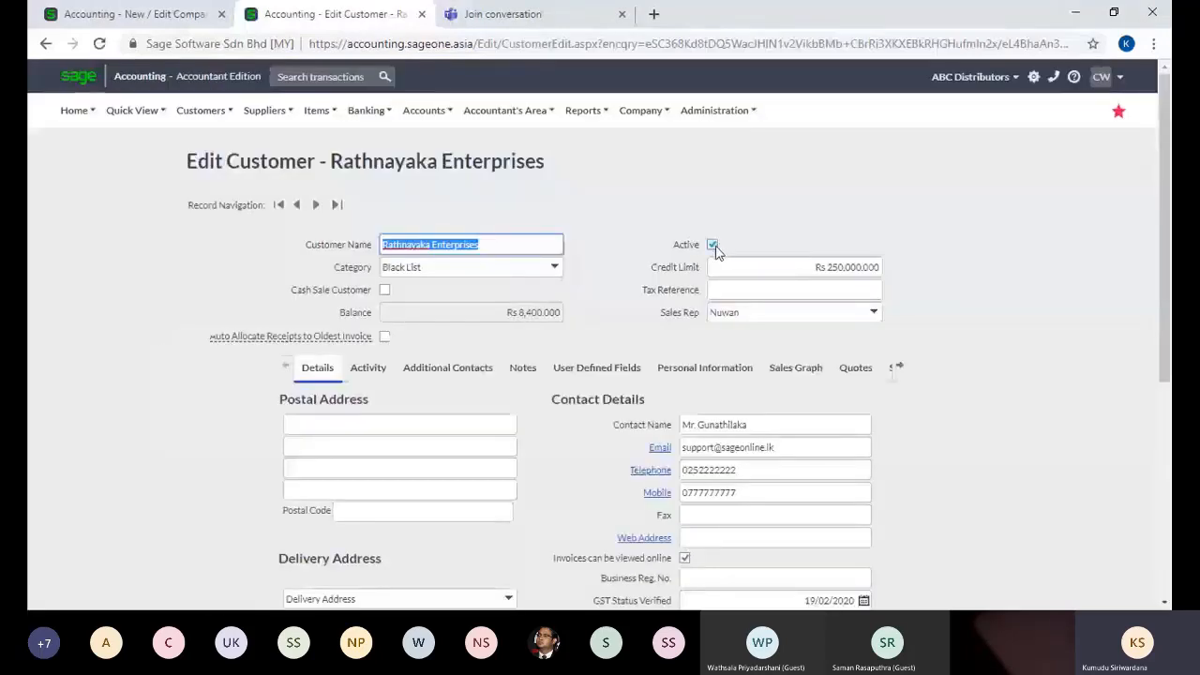
pyautogui.click(712, 245)
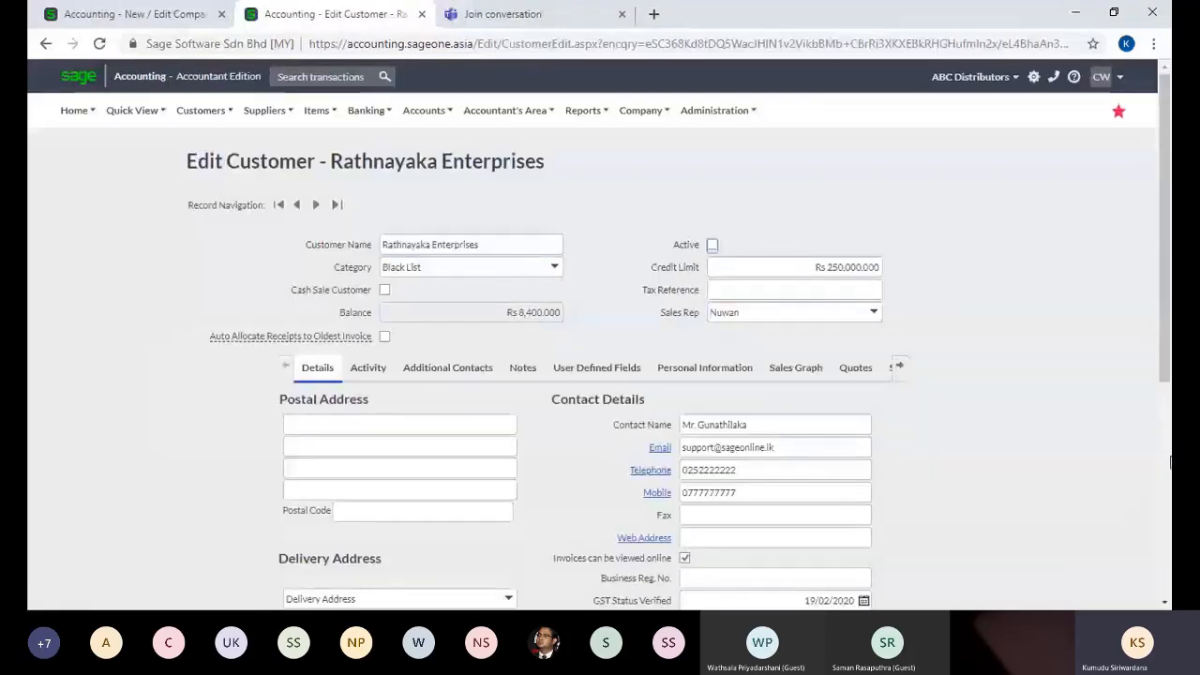
pyautogui.scroll(-5, 745, 541)
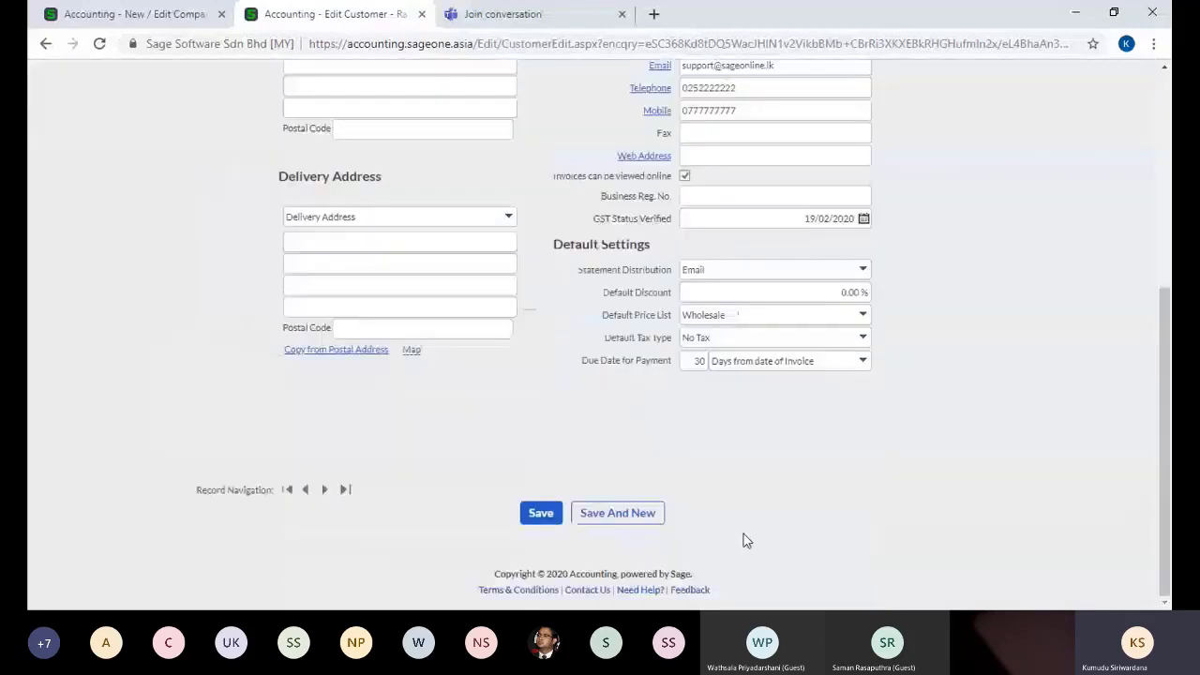
pyautogui.click(544, 515)
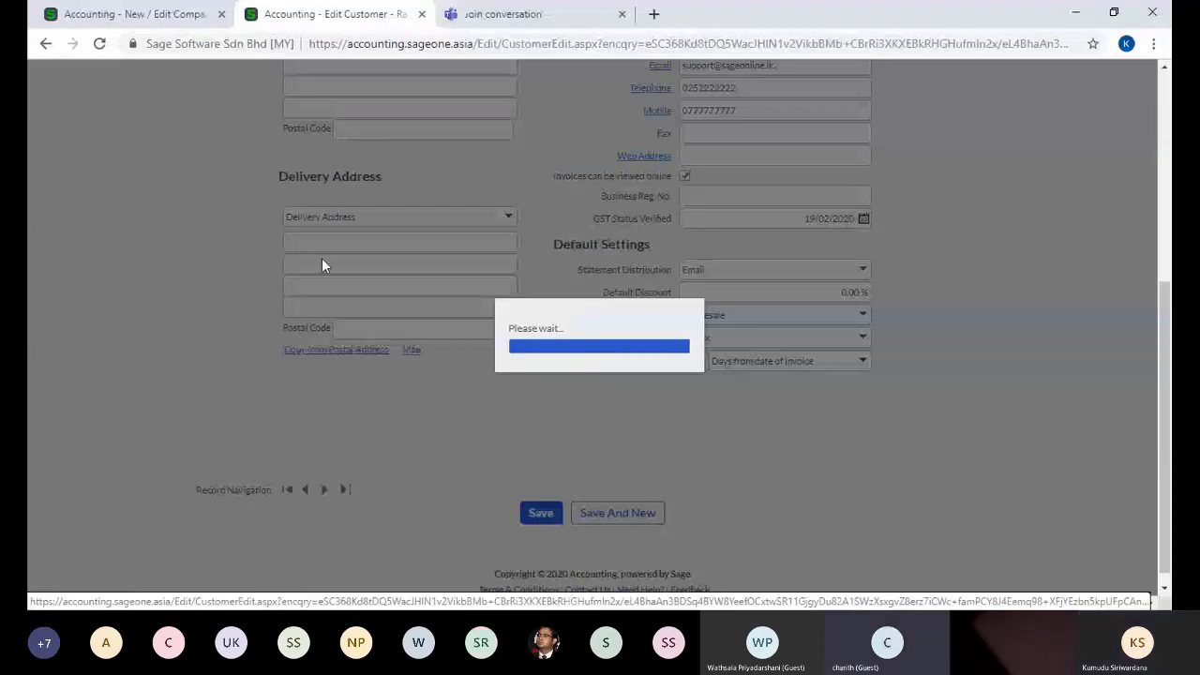
# In the Customer and Supplier Settings, turn off displaying inactive customers for selection when processing.
pyautogui.click(139, 12)
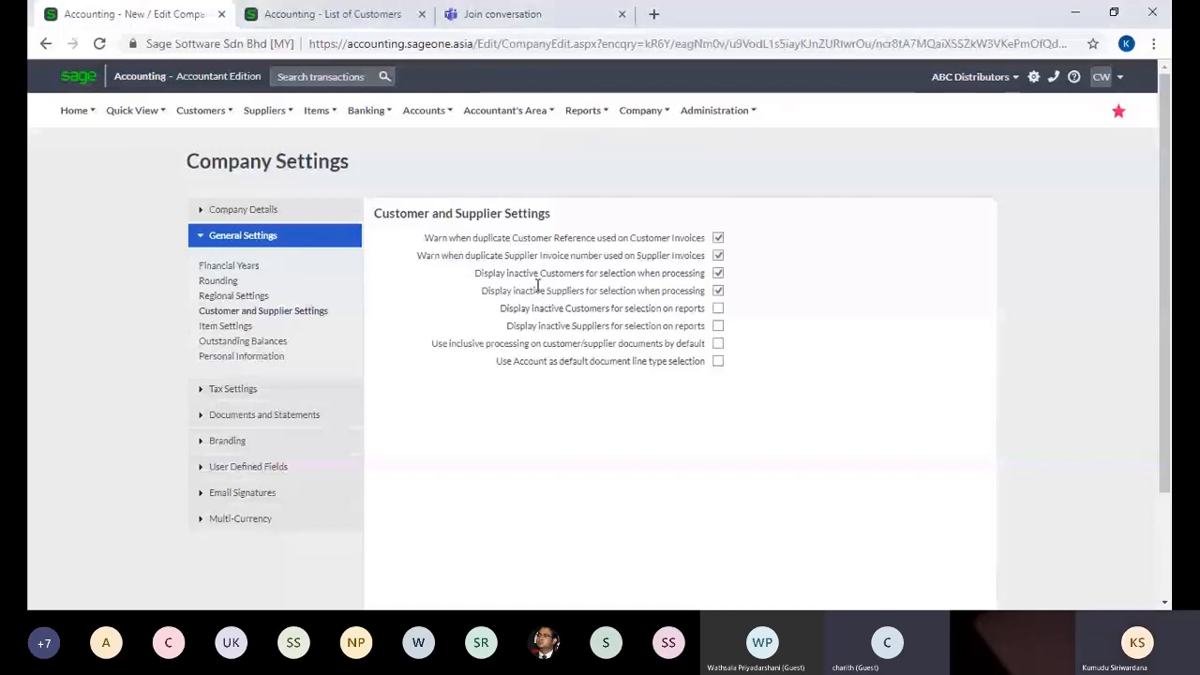
pyautogui.click(718, 274)
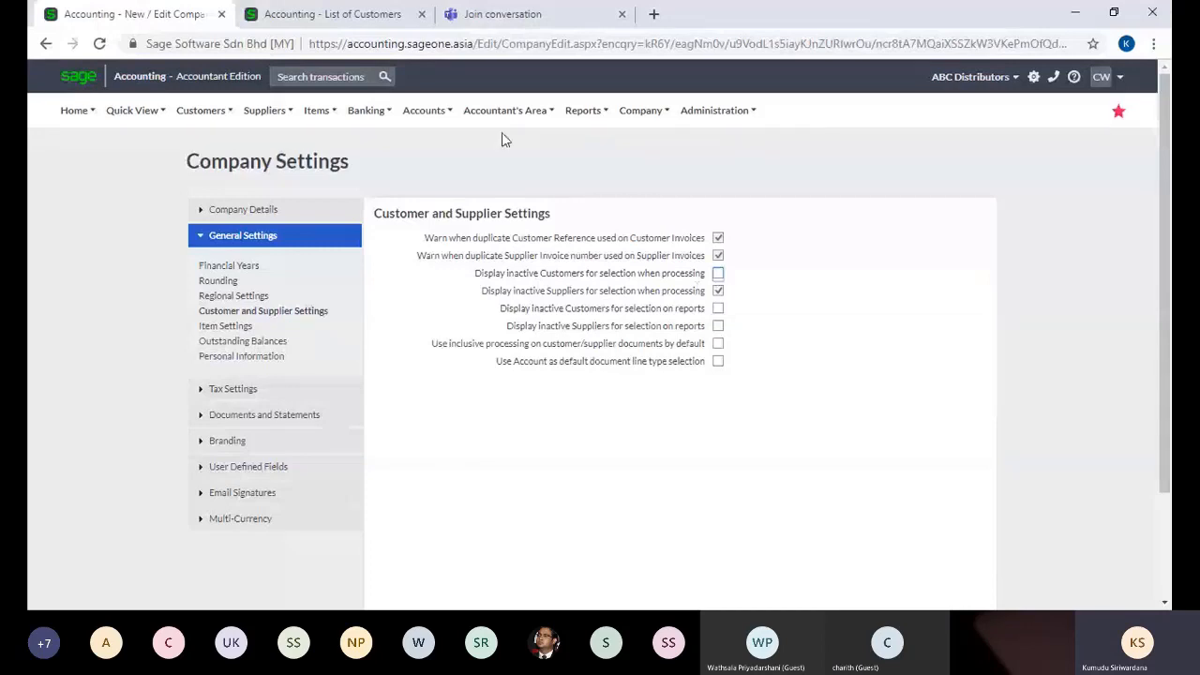
# Start a new customer quote and search its customer selection for "rat".
pyautogui.click(394, 17)
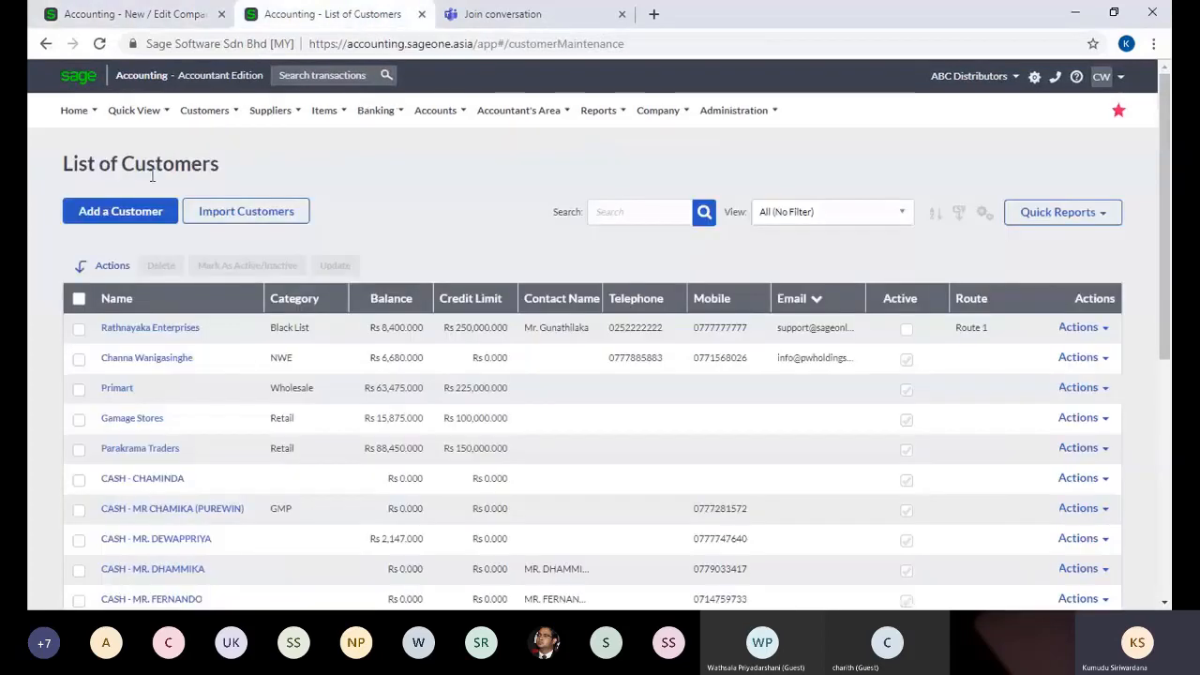
pyautogui.click(129, 212)
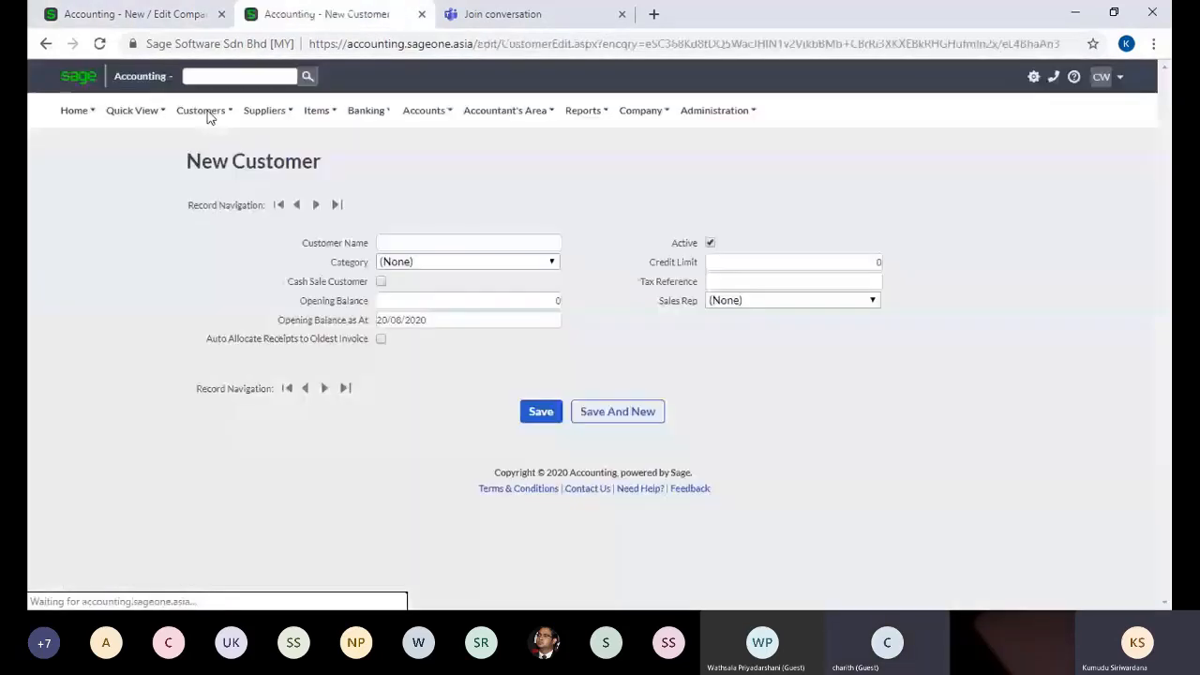
pyautogui.moveTo(208, 116)
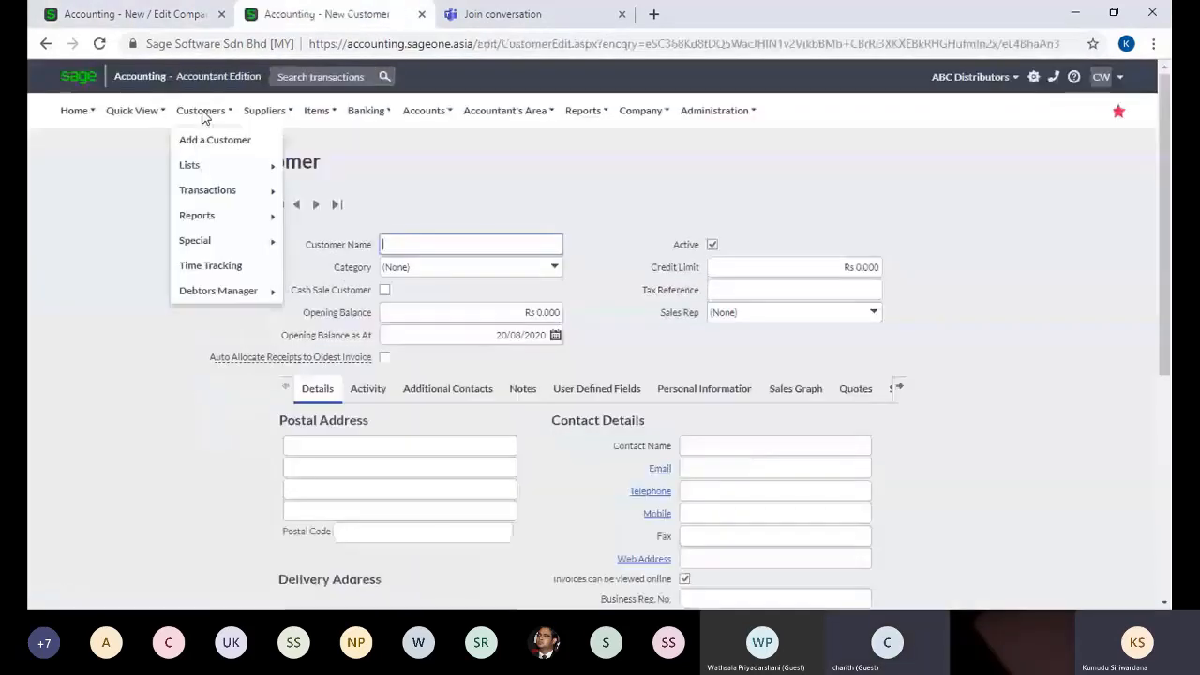
pyautogui.moveTo(207, 196)
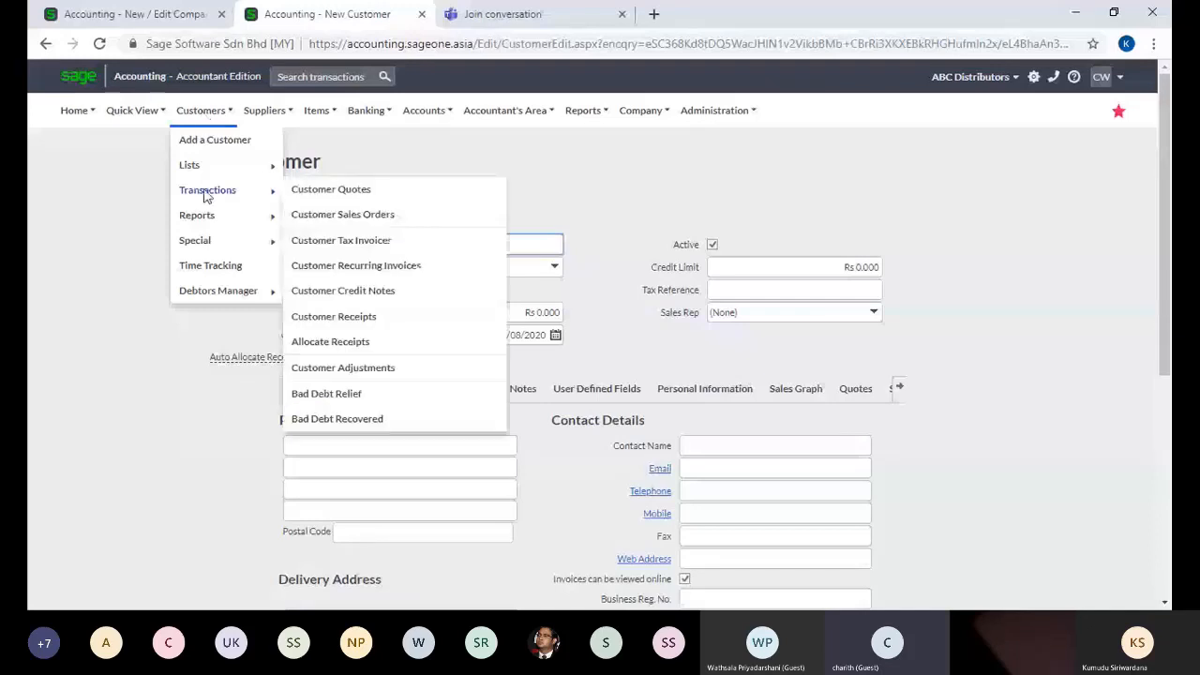
pyautogui.click(335, 197)
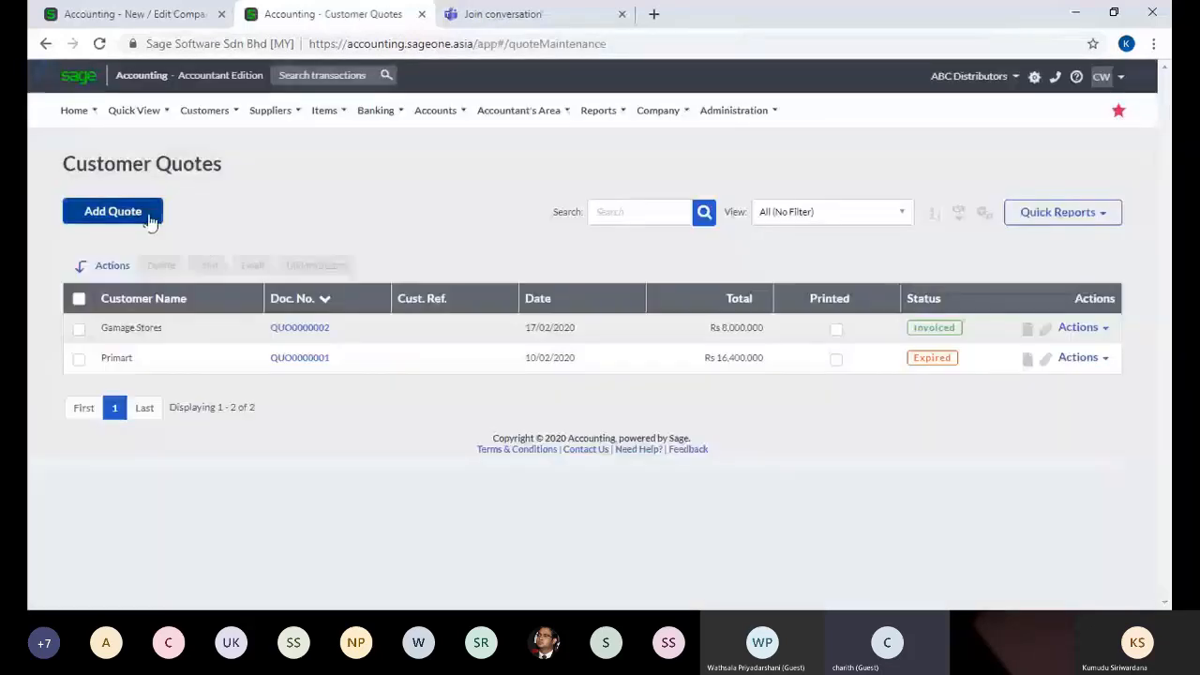
pyautogui.click(151, 223)
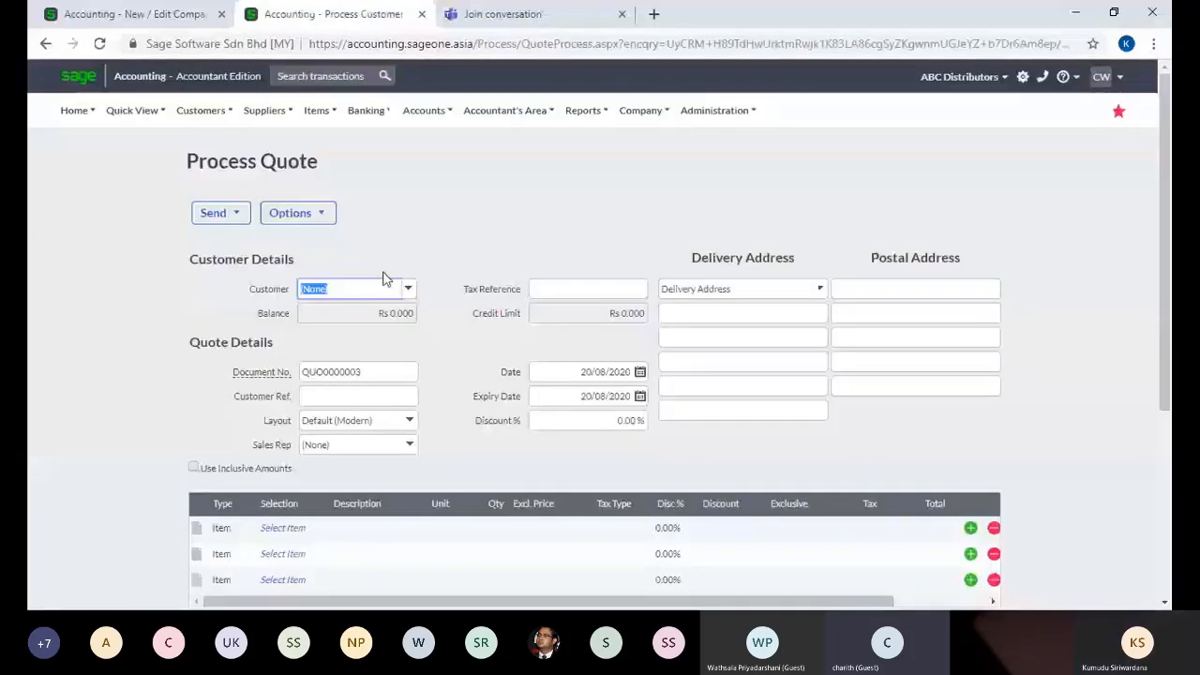
pyautogui.write('rat')
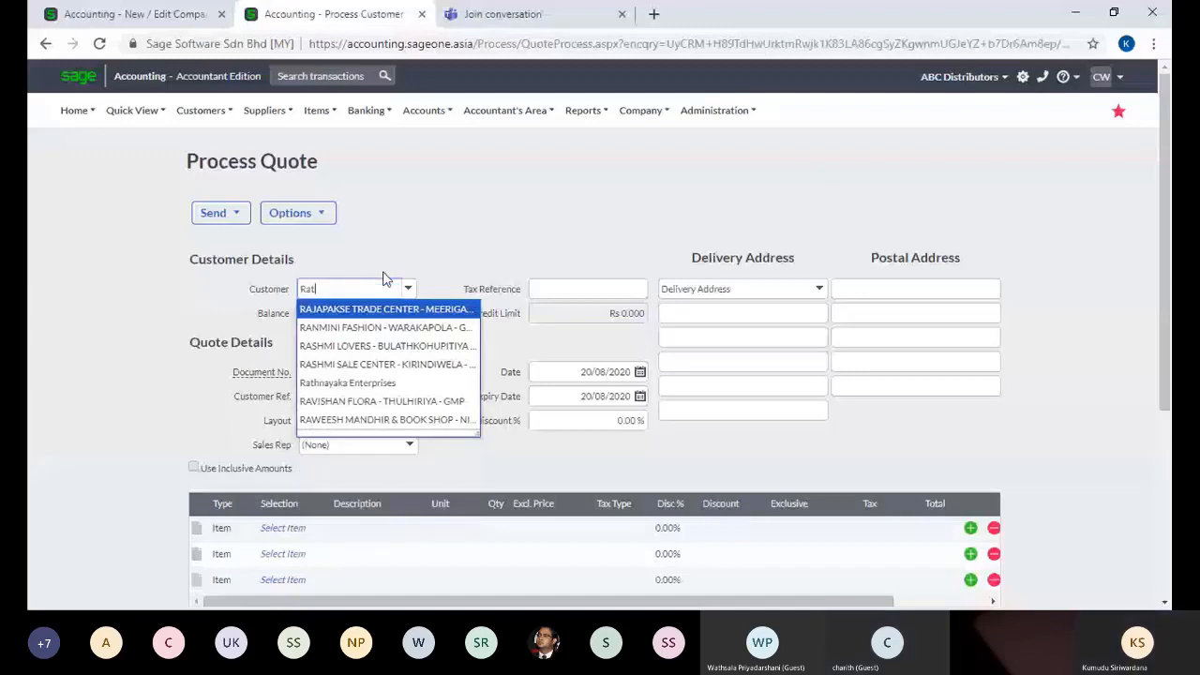
pyautogui.click(420, 179)
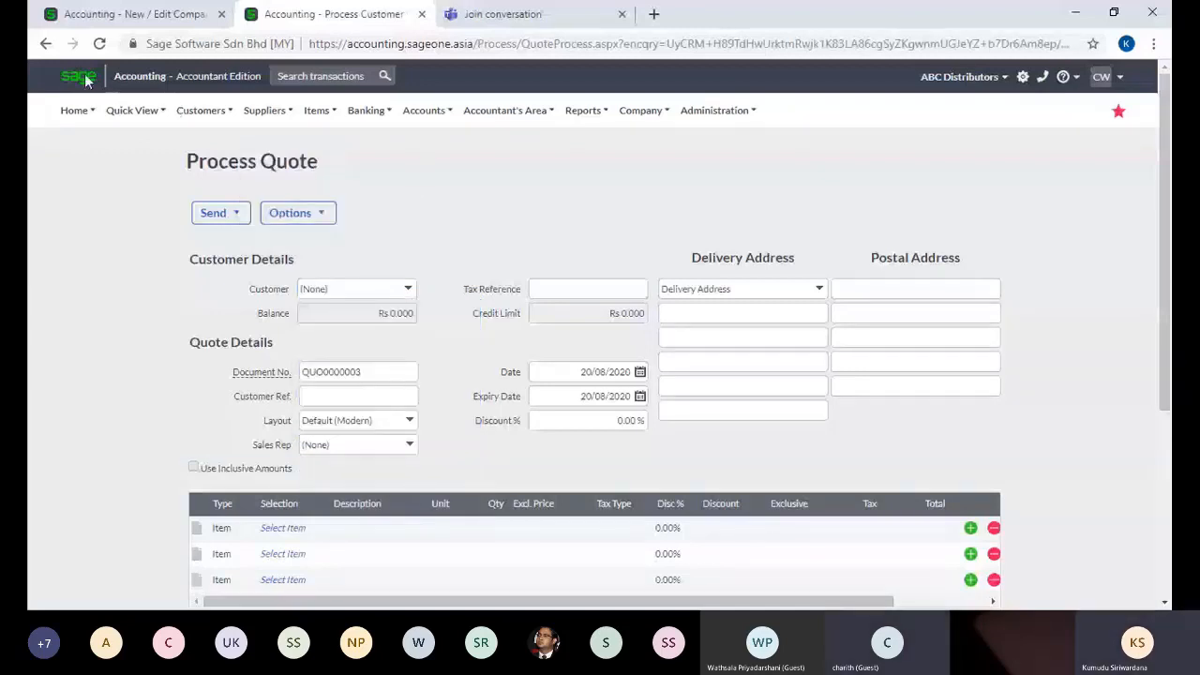
# Reload the blank quote and save the changed Customer and Supplier Settings in the company settings.
pyautogui.click(98, 44)
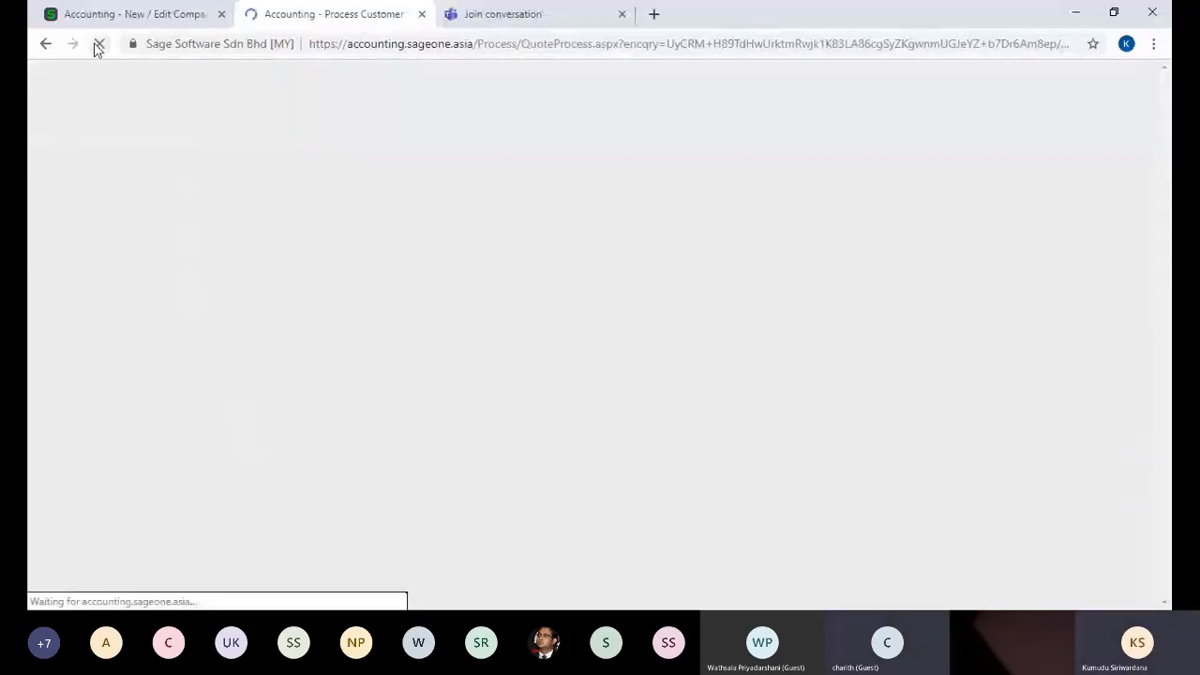
pyautogui.moveTo(200, 110)
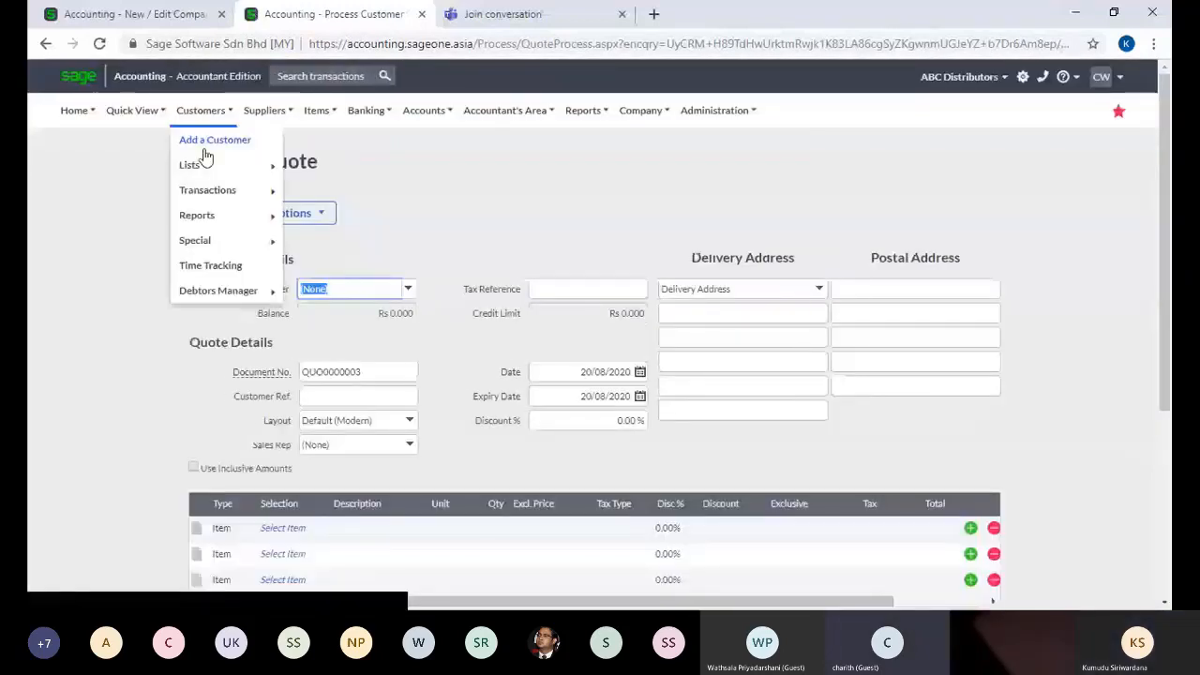
pyautogui.moveTo(206, 192)
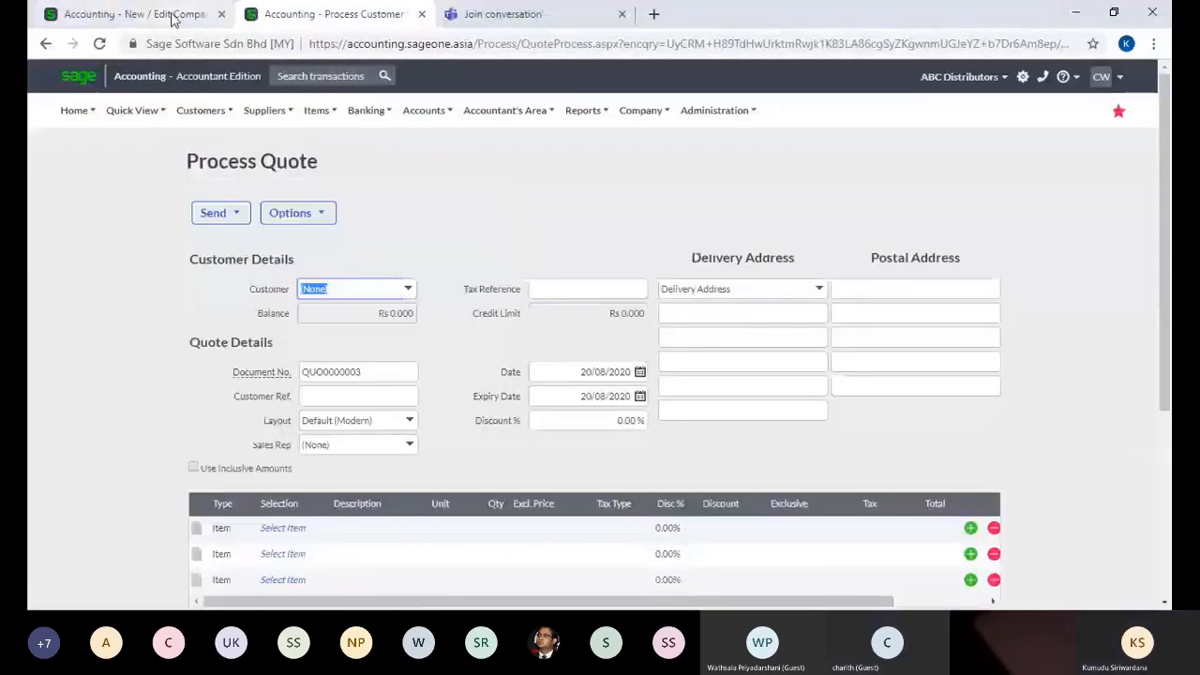
pyautogui.click(172, 19)
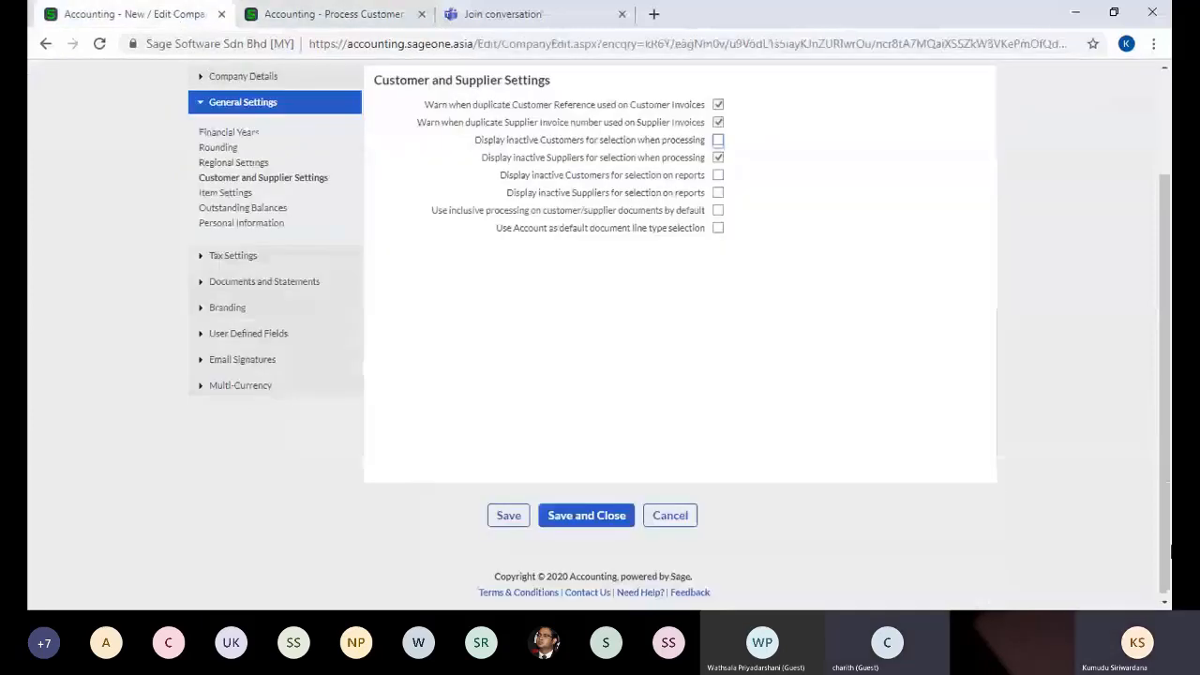
pyautogui.click(505, 515)
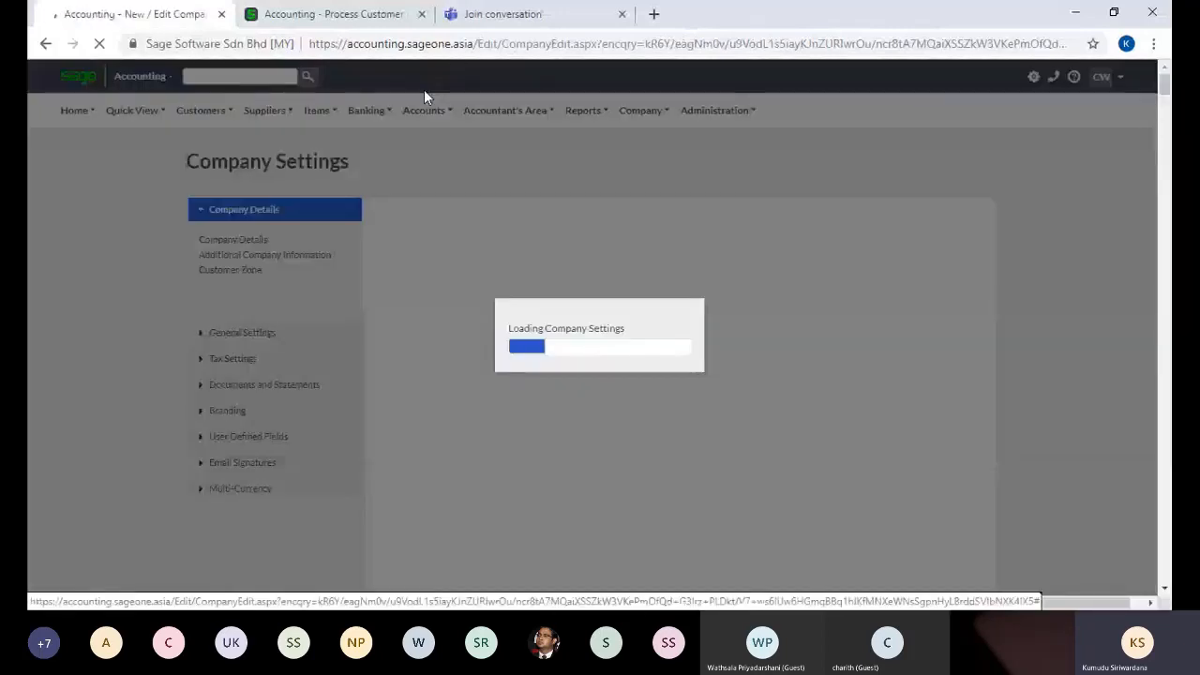
# Refresh the quote page, start another customer quote and check its customer selection for Rathnayaka Enterprises.
pyautogui.click(333, 14)
pyautogui.click(99, 44)
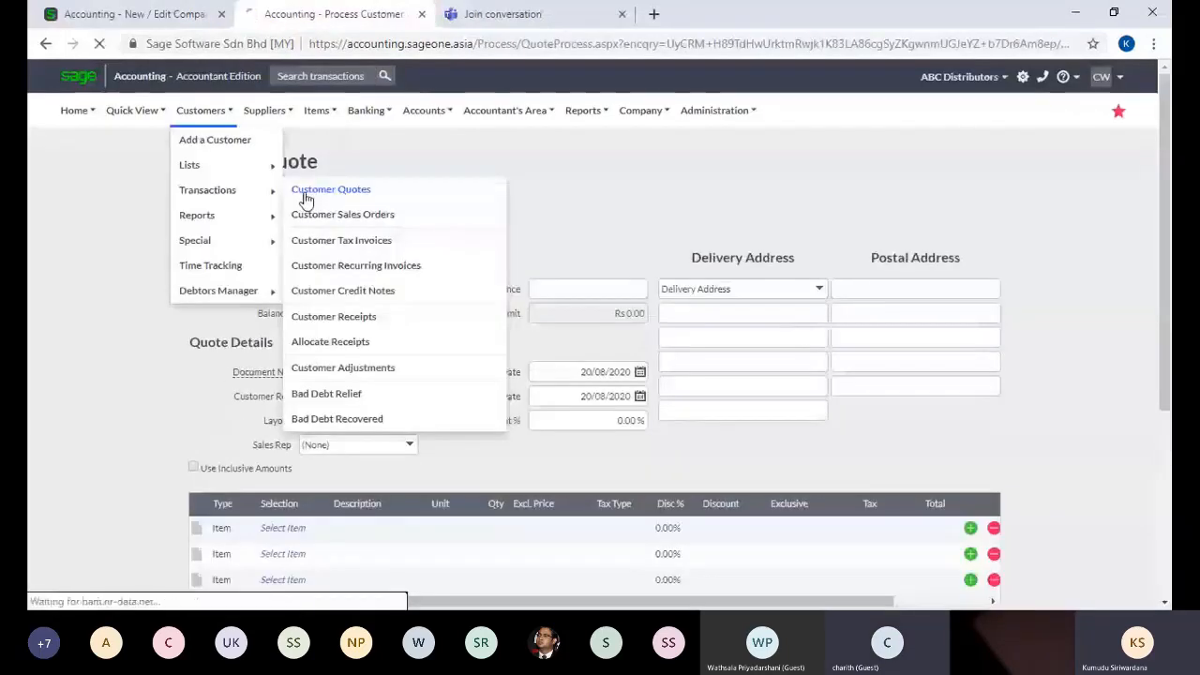
pyautogui.click(304, 193)
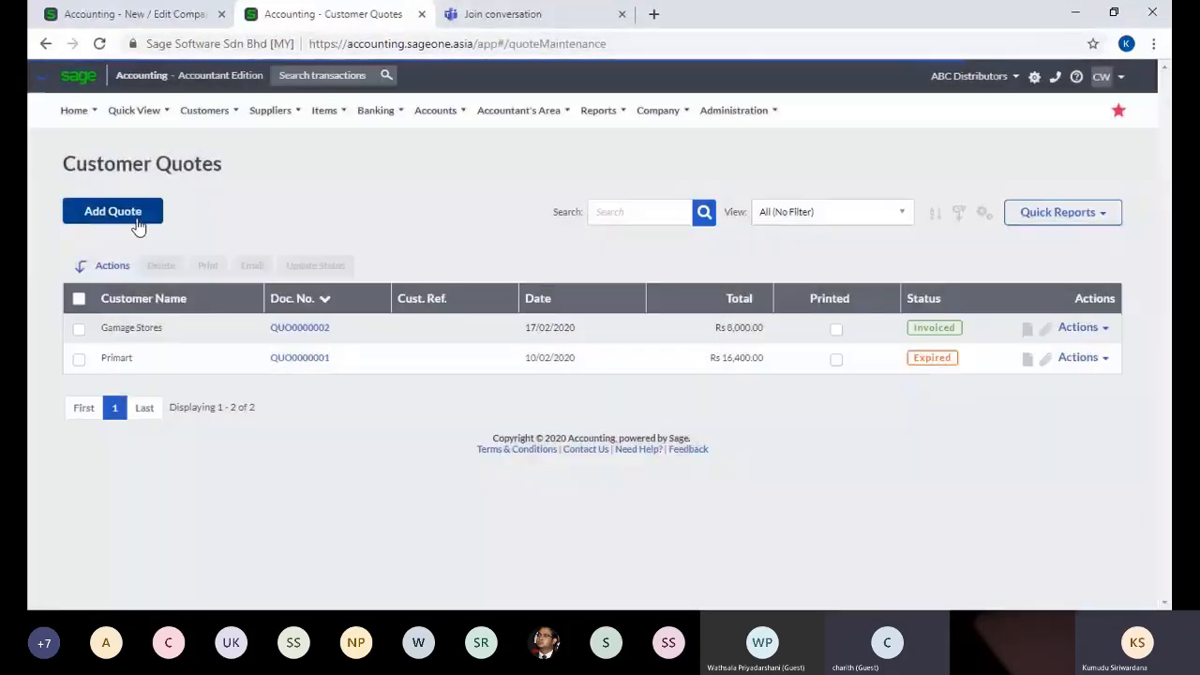
pyautogui.click(136, 219)
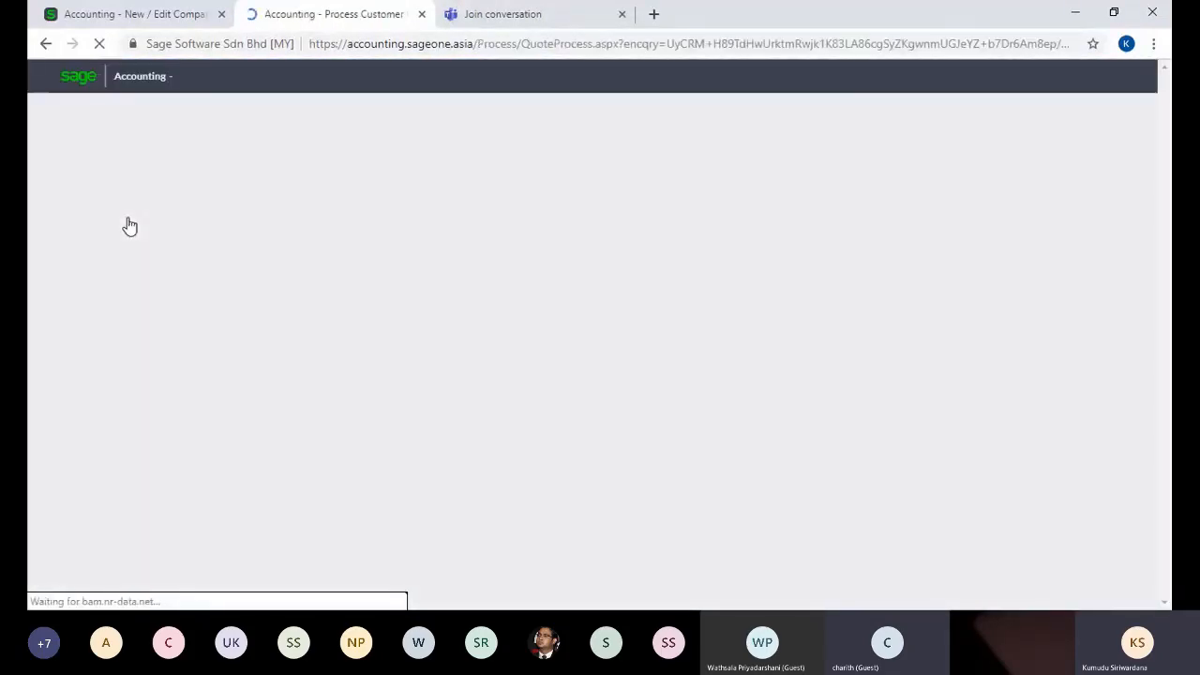
pyautogui.write('Ra')
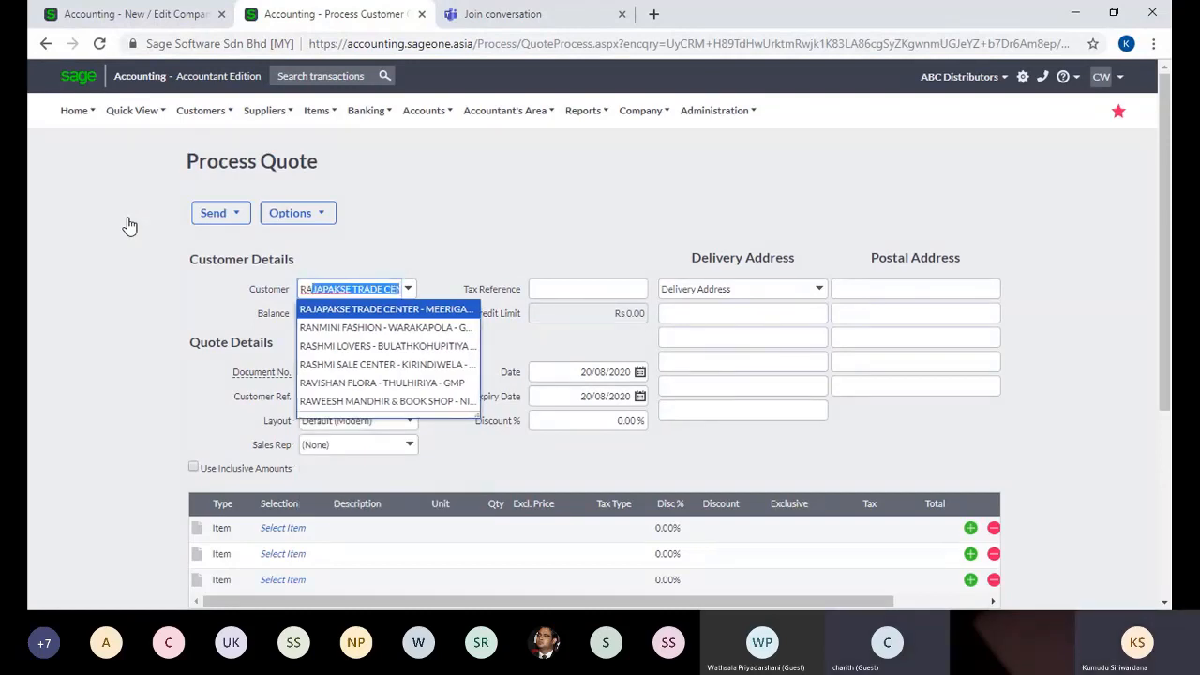
pyautogui.write('t')
pyautogui.press('BackSpace')
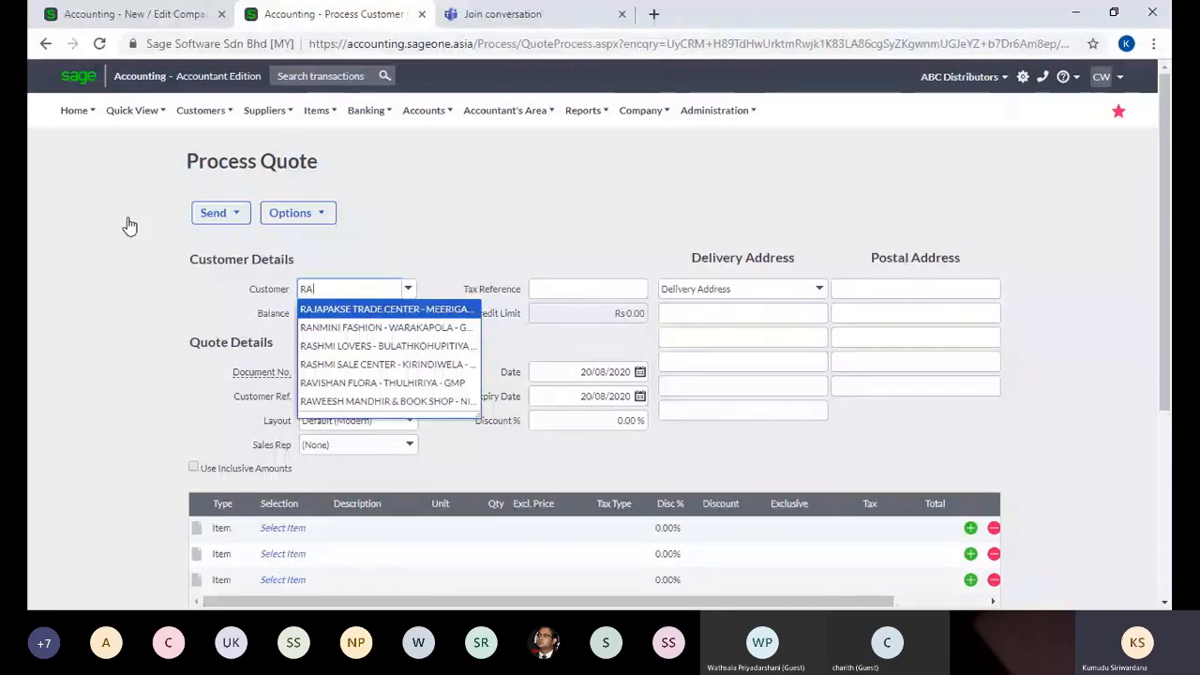
# Reopen the Customer and Supplier Settings and turn off displaying inactive suppliers for selection when processing.
pyautogui.click(155, 11)
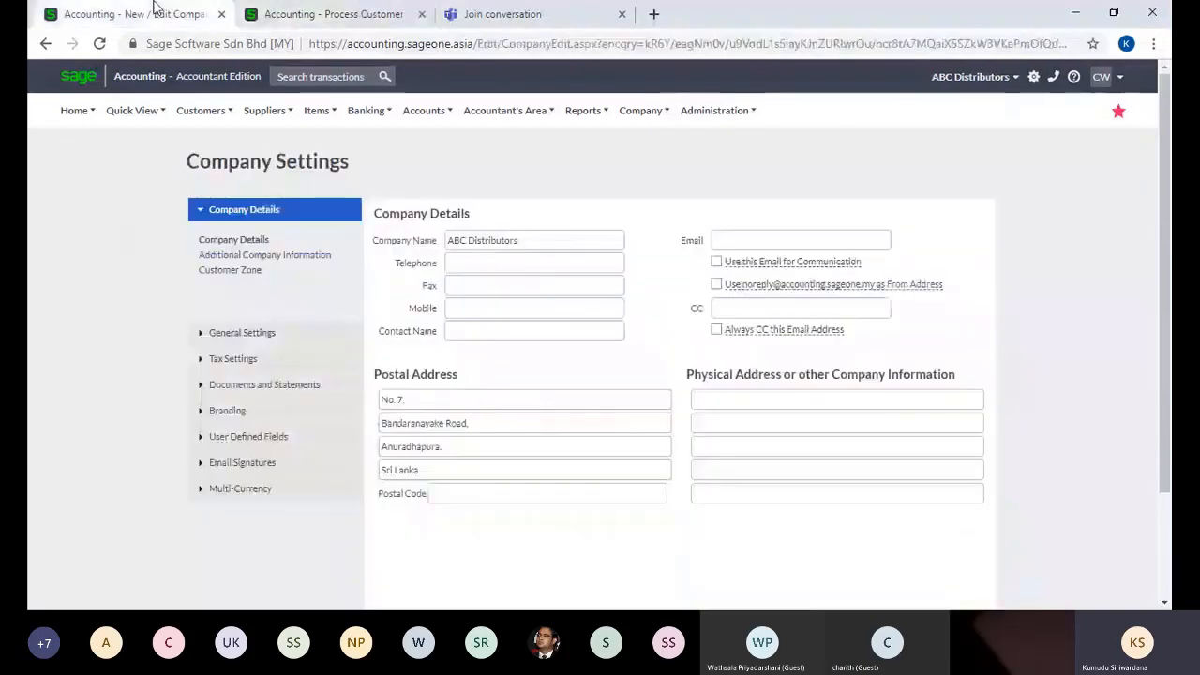
pyautogui.click(232, 335)
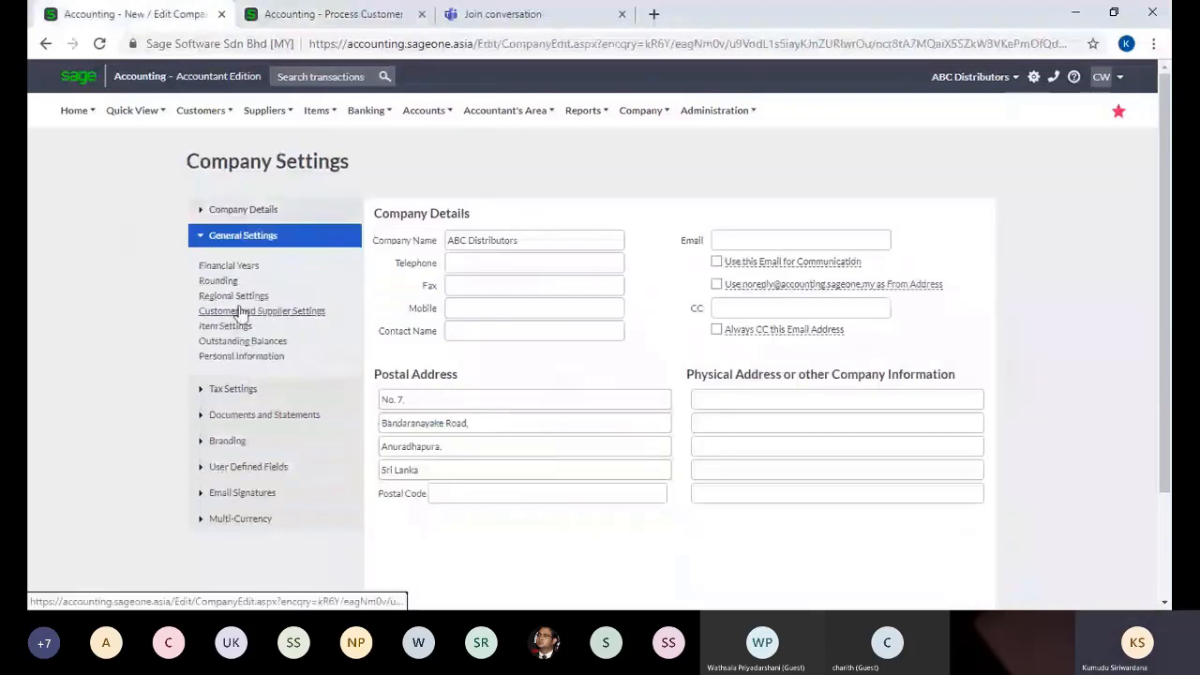
pyautogui.click(240, 312)
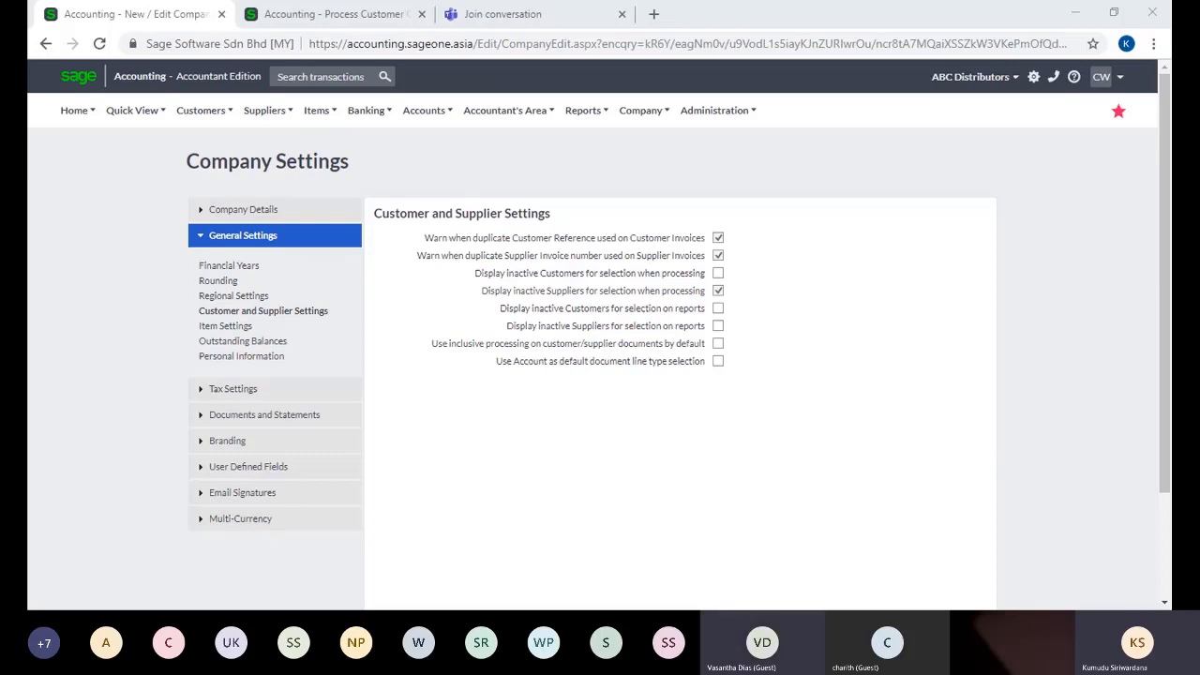
pyautogui.hotkey('alt', 'Tab')
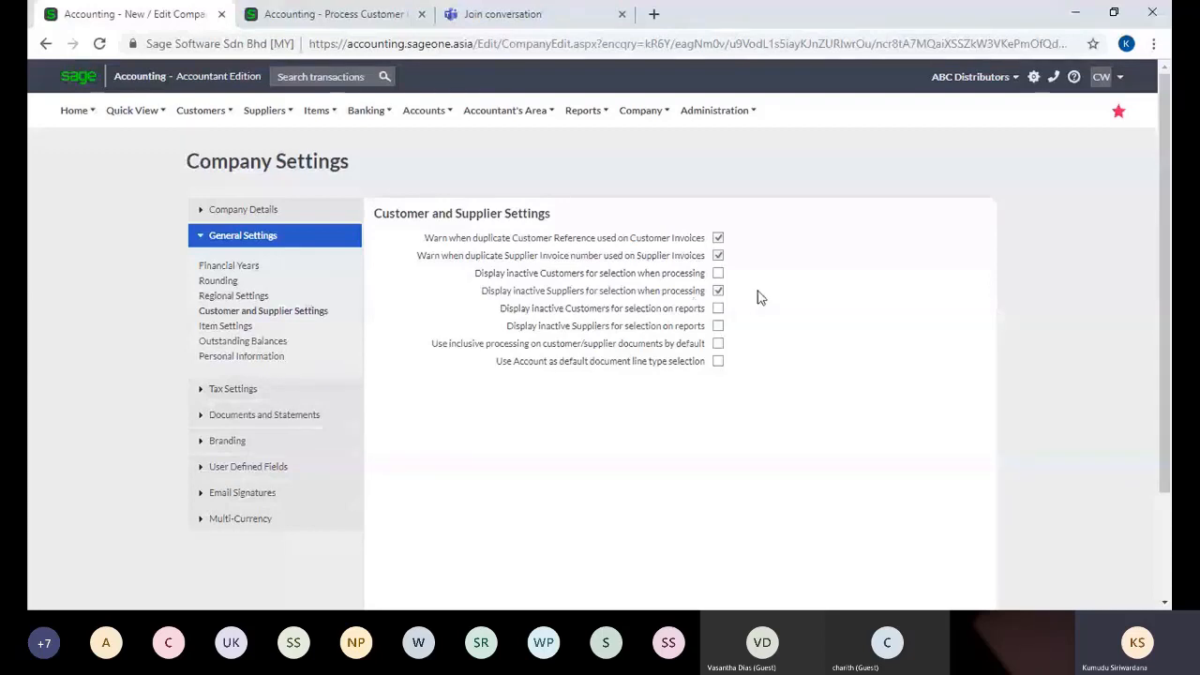
pyautogui.click(718, 291)
# Leave the quote for the Sales By Customer Report, examine its From Customer selection, and return to the company settings.
pyautogui.click(397, 18)
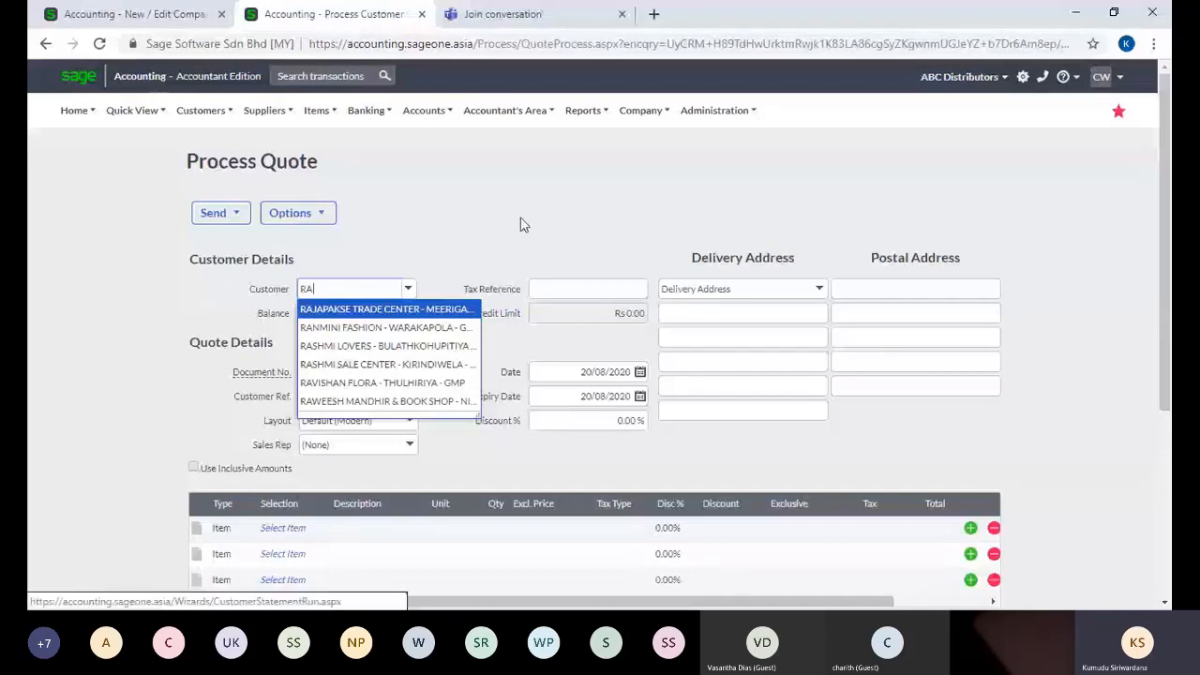
pyautogui.moveTo(203, 110)
pyautogui.moveTo(217, 195)
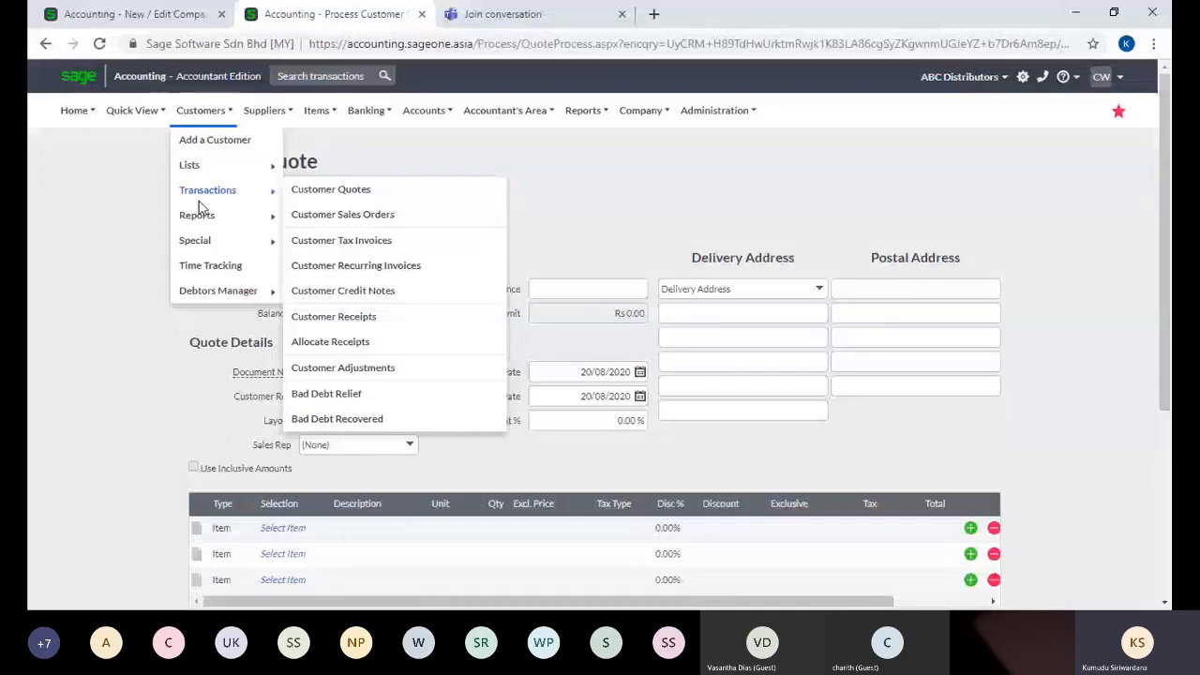
pyautogui.click(358, 271)
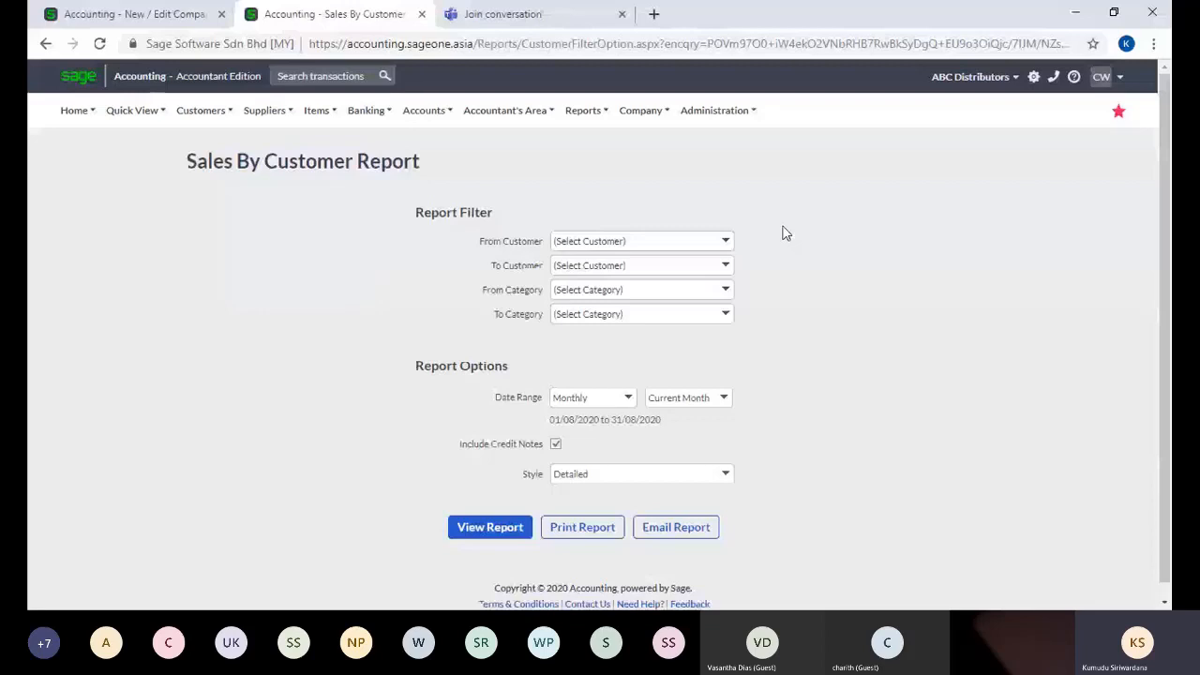
pyautogui.click(726, 243)
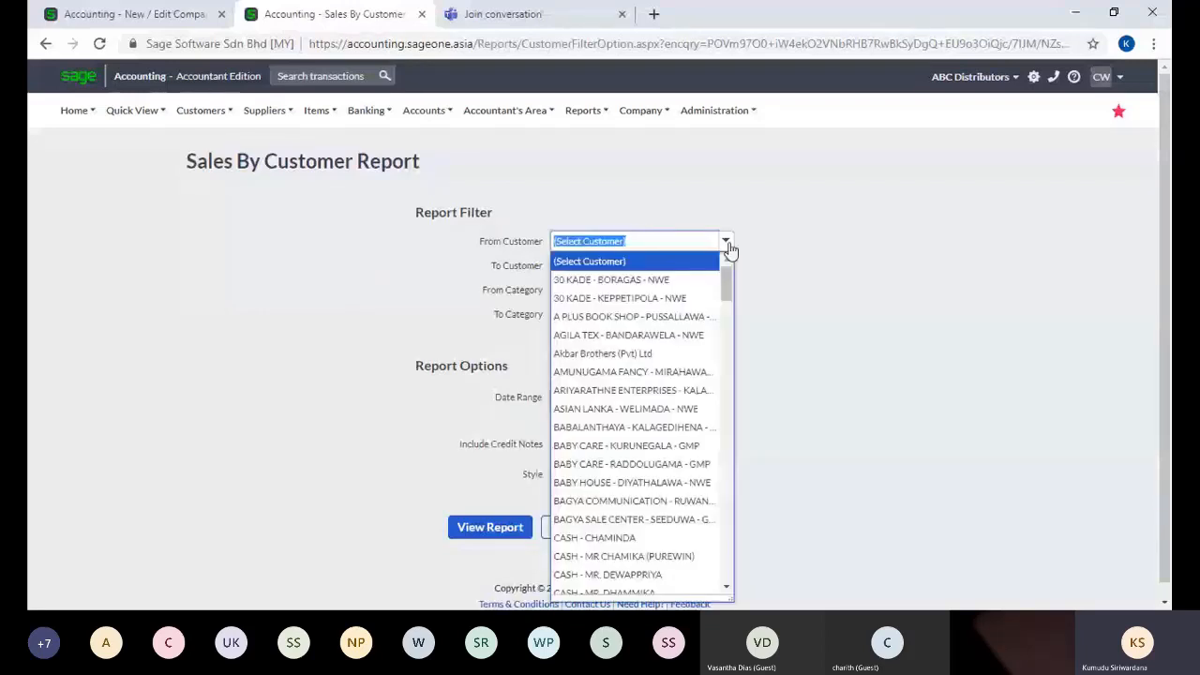
pyautogui.click(794, 289)
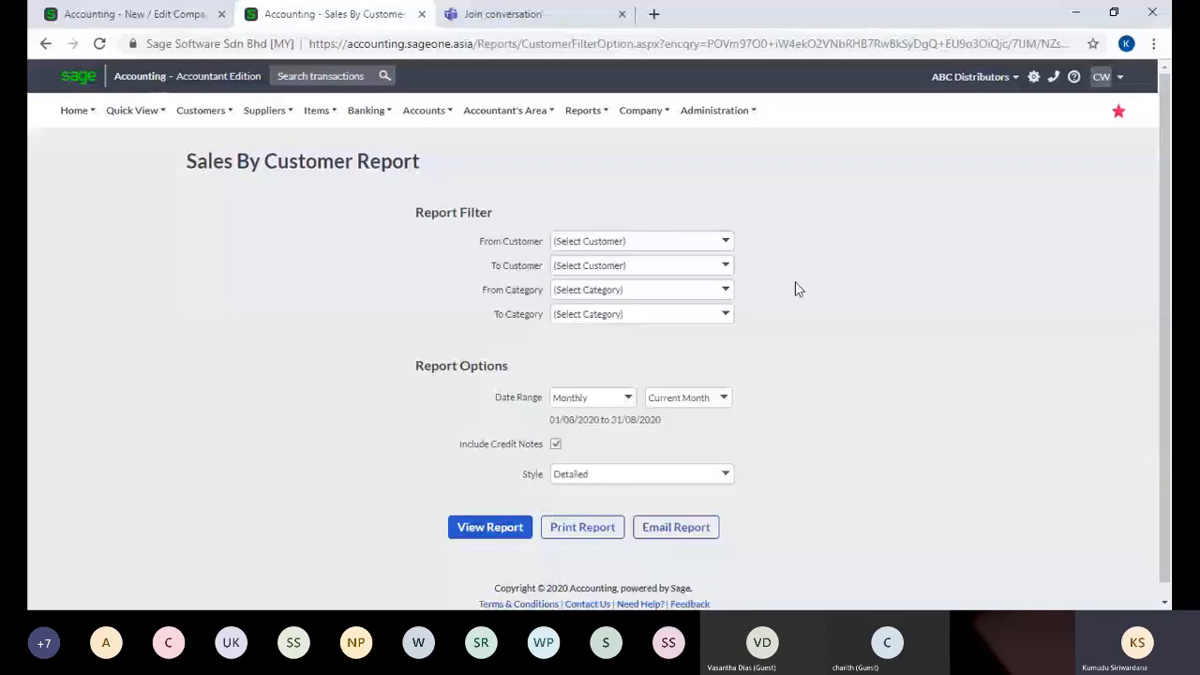
pyautogui.click(134, 14)
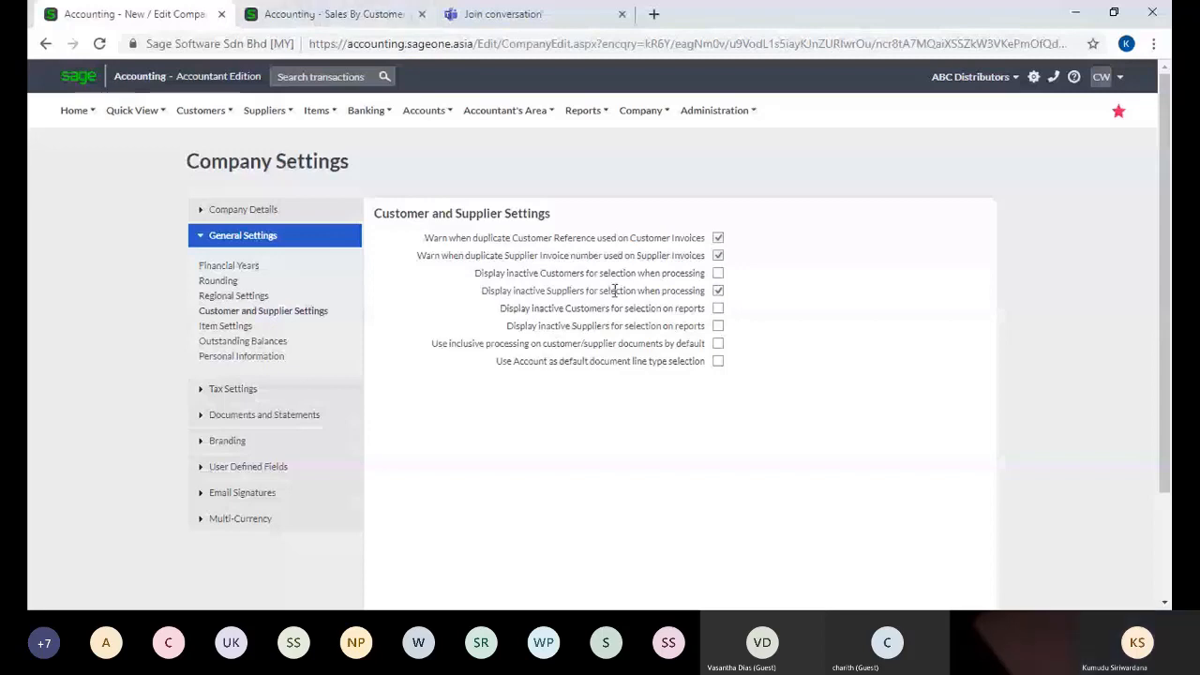
# Start a new customer quote and switch Use Inclusive Amounts on and back off to compare the price column.
pyautogui.click(300, 11)
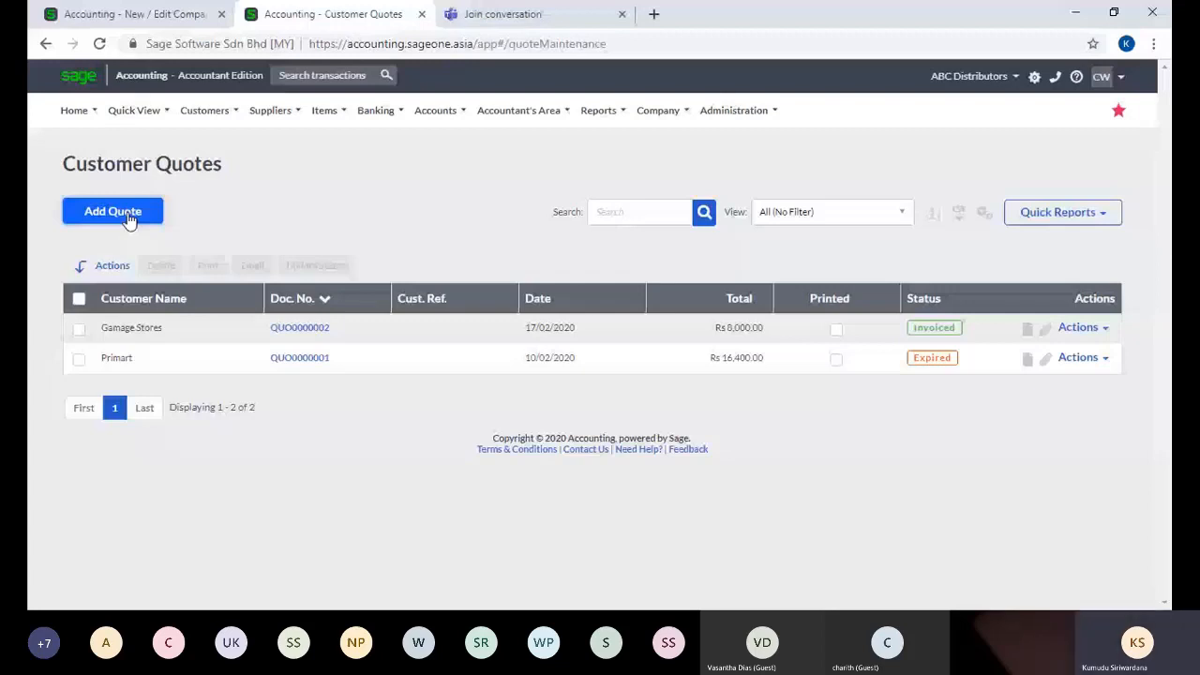
pyautogui.click(128, 214)
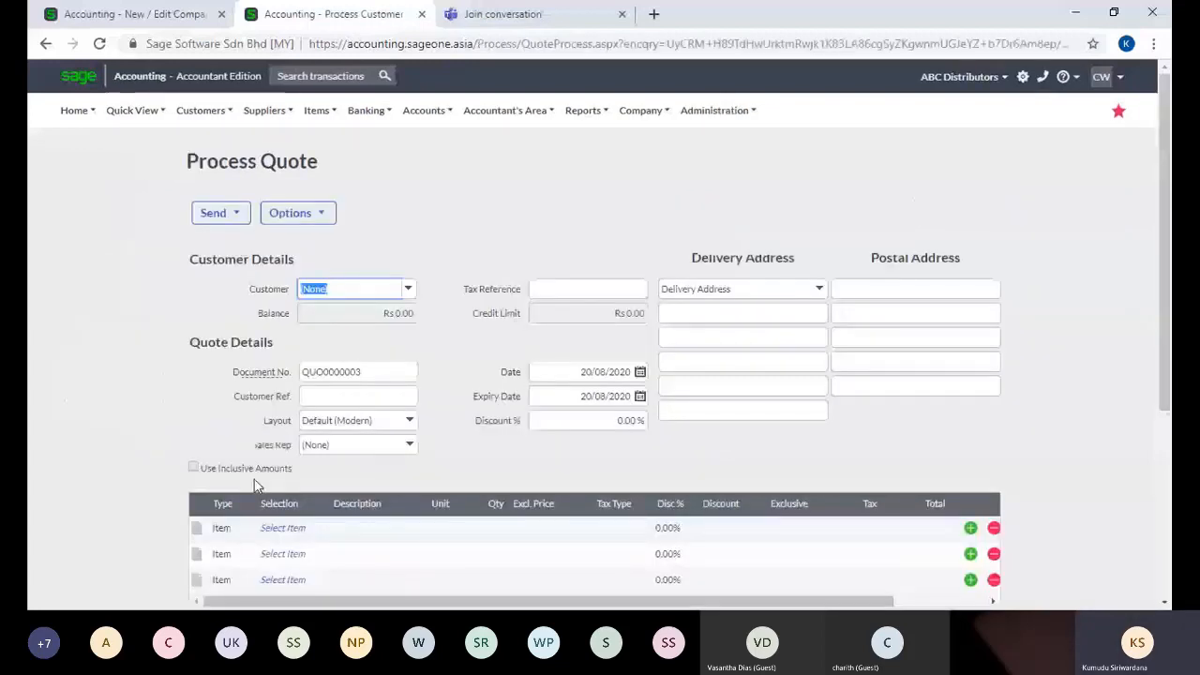
pyautogui.click(193, 470)
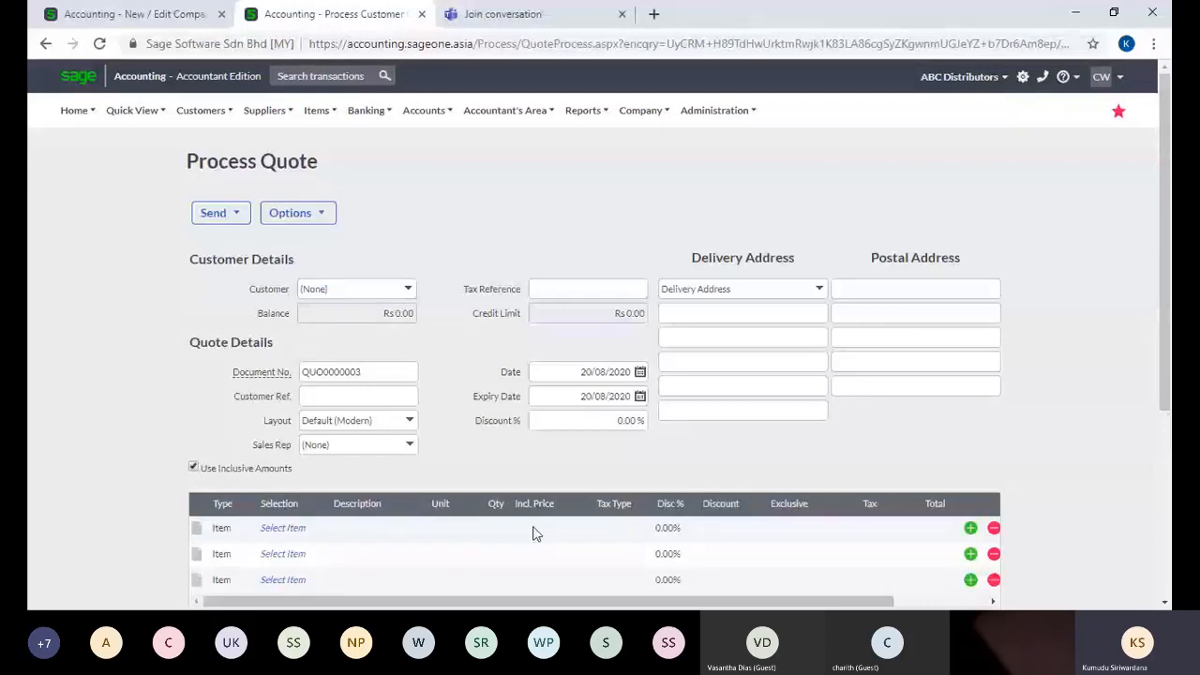
pyautogui.click(193, 466)
pyautogui.click(531, 530)
# Recheck the Customer and Supplier Settings and set the type of the quote's first line to Account.
pyautogui.click(122, 17)
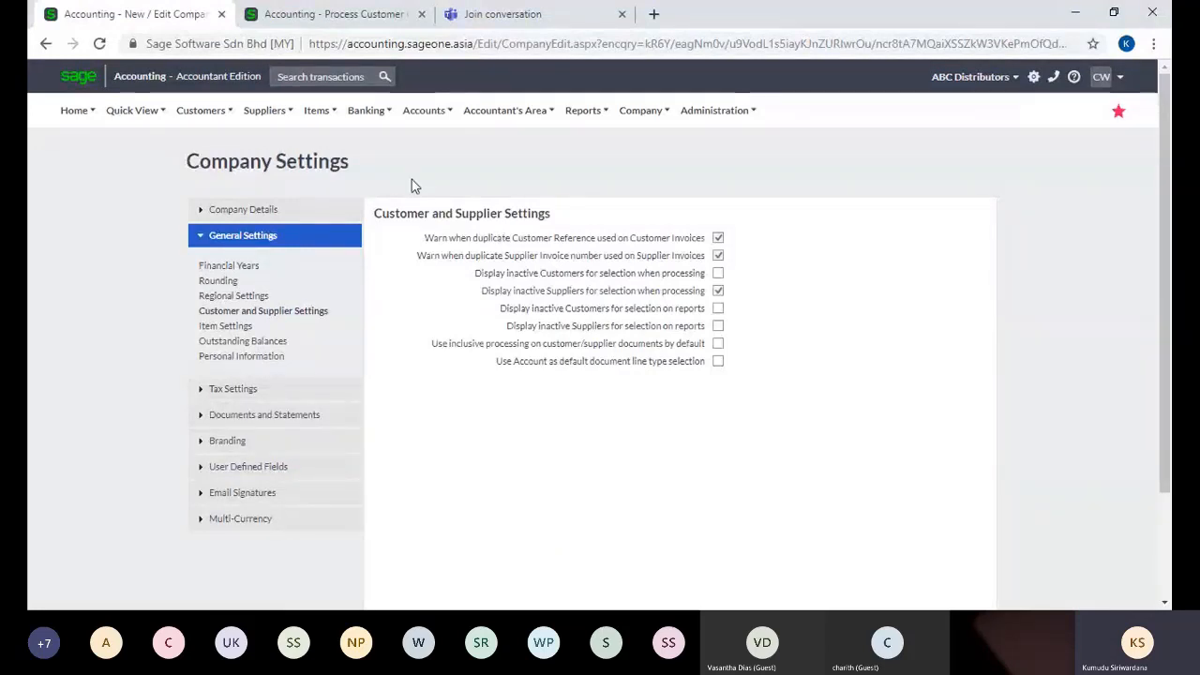
pyautogui.click(278, 20)
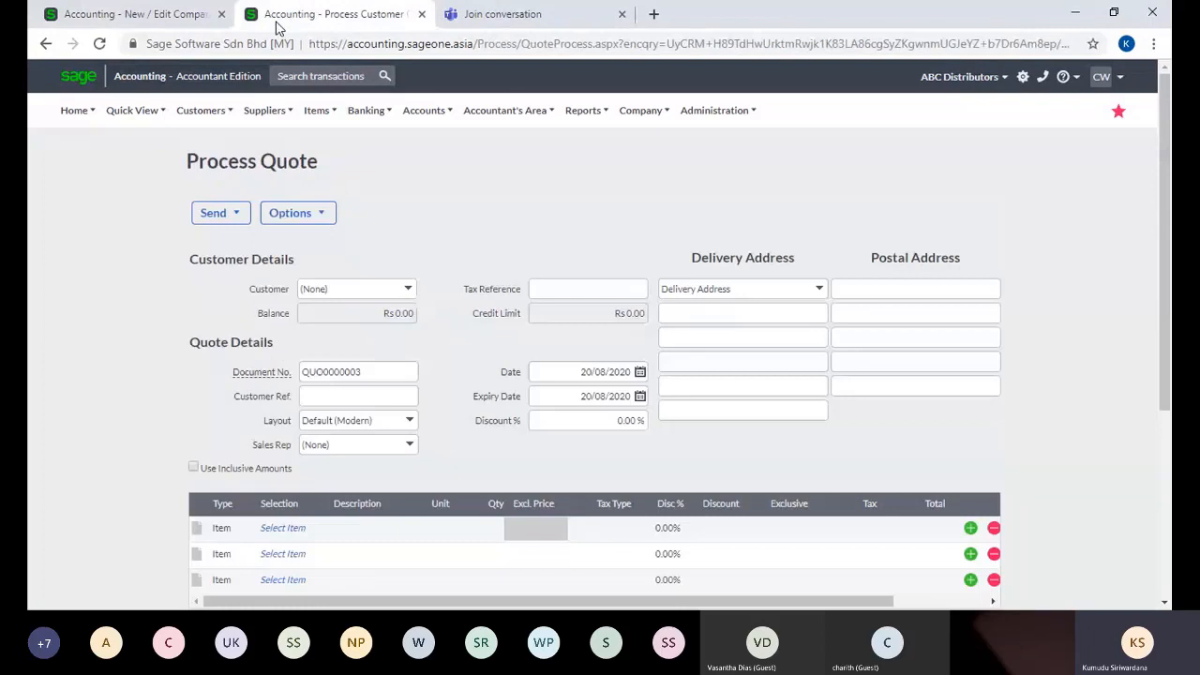
pyautogui.click(234, 532)
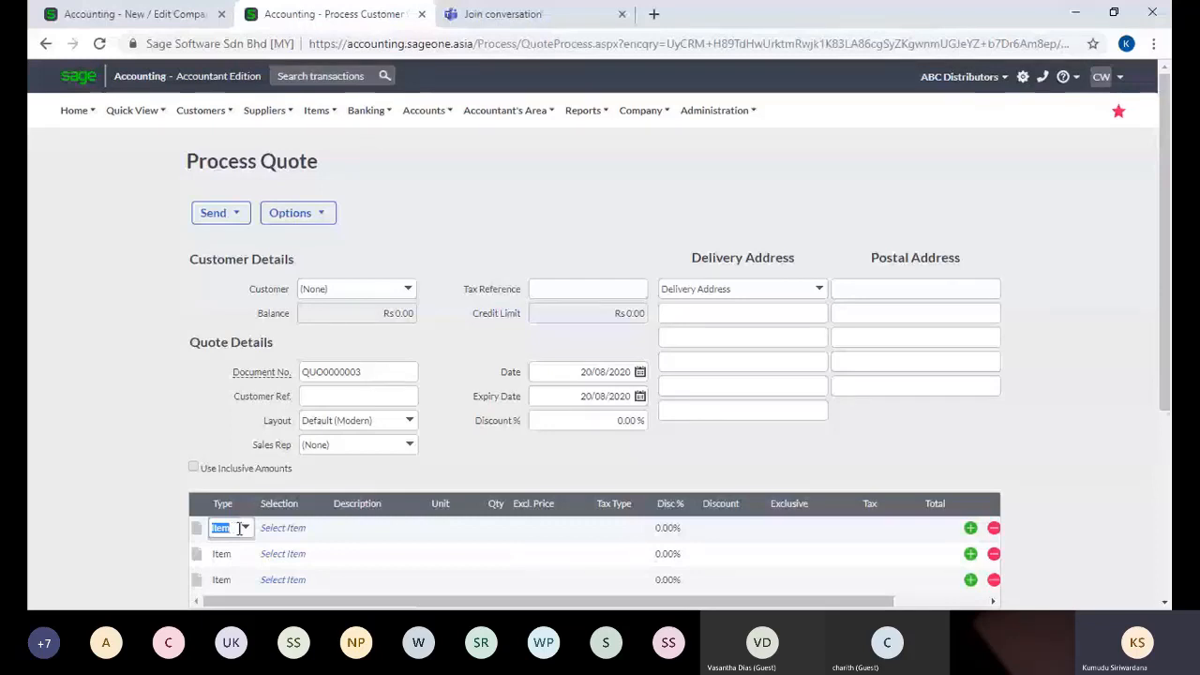
pyautogui.click(244, 528)
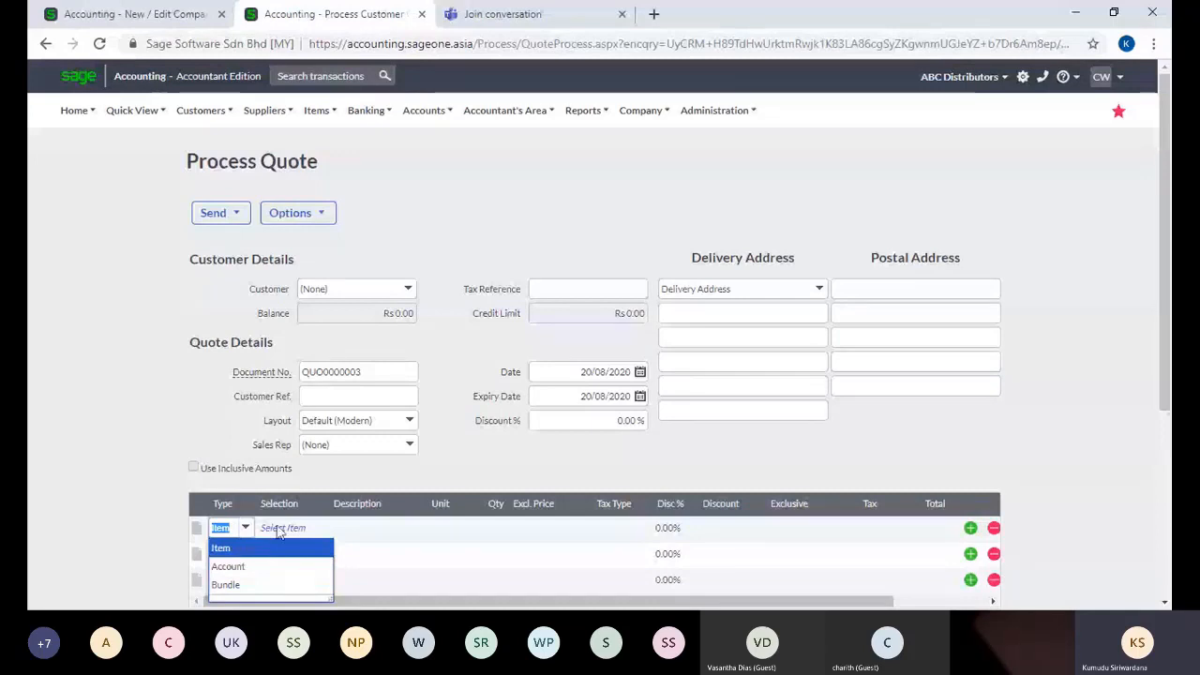
pyautogui.click(277, 525)
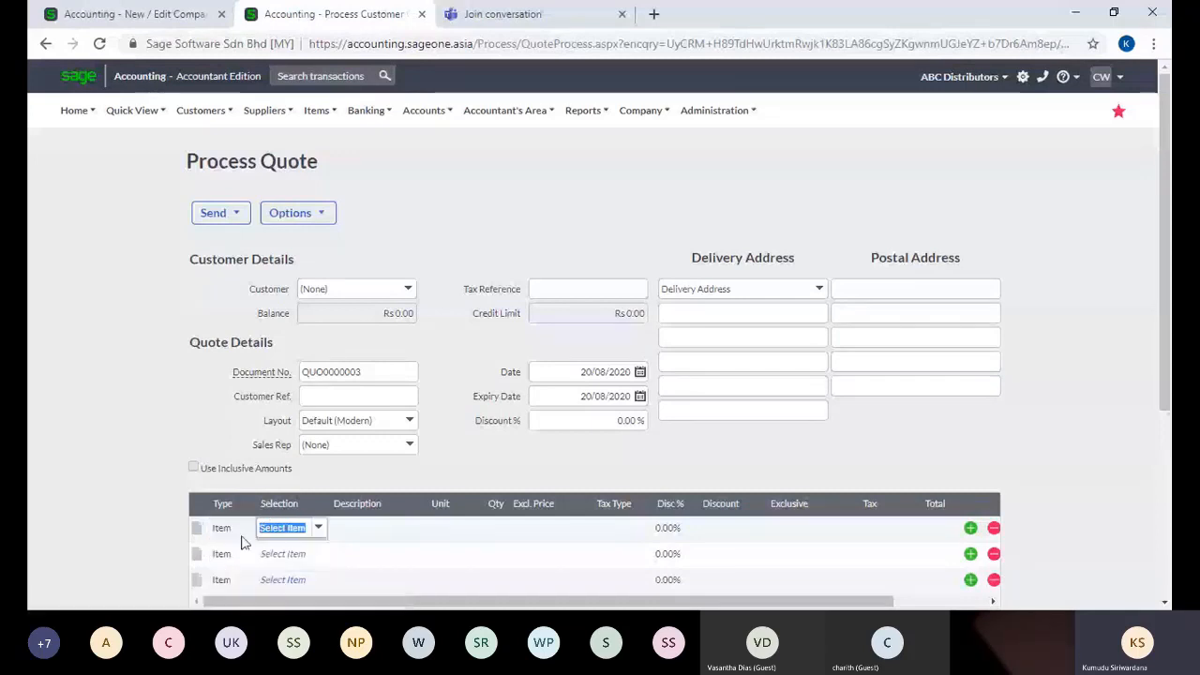
pyautogui.click(242, 537)
pyautogui.click(242, 536)
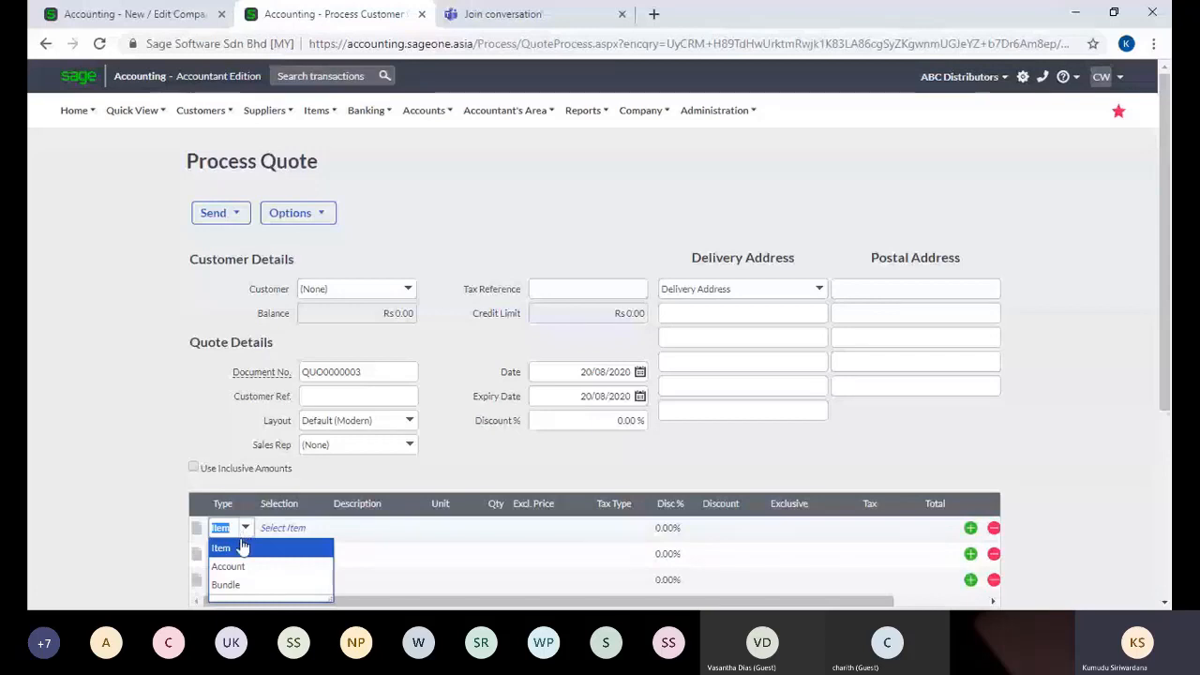
pyautogui.click(227, 566)
# Examine the accounts offered for selection on the first quote line.
pyautogui.click(305, 521)
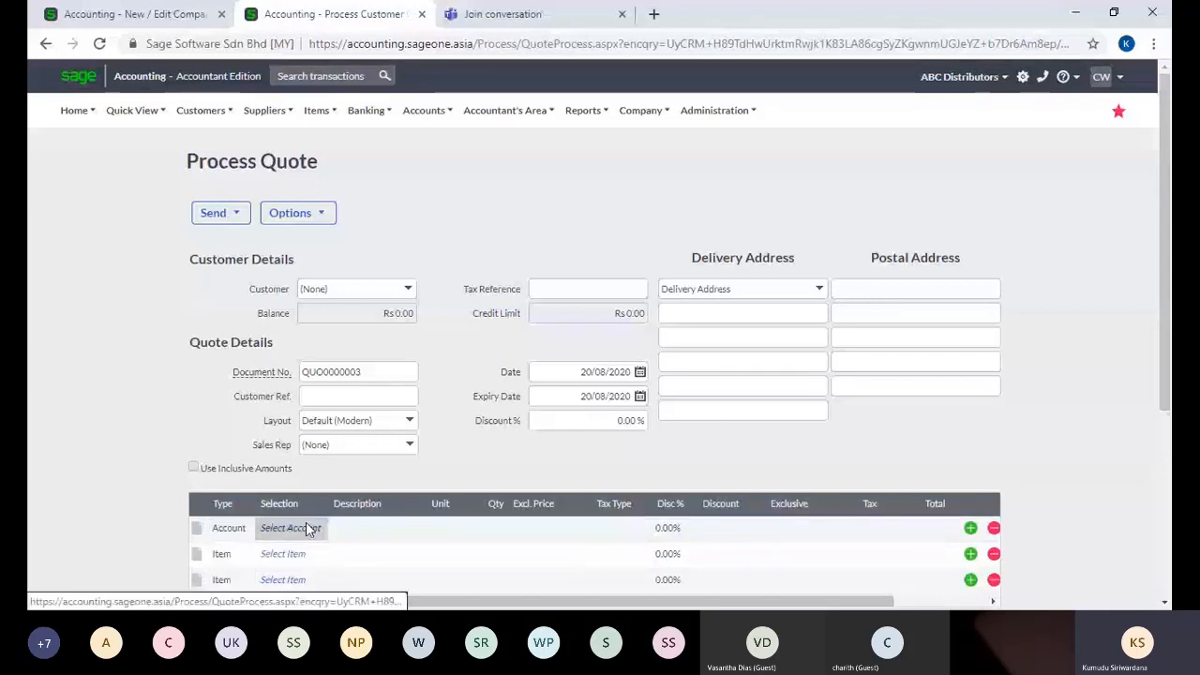
pyautogui.click(321, 532)
pyautogui.click(319, 530)
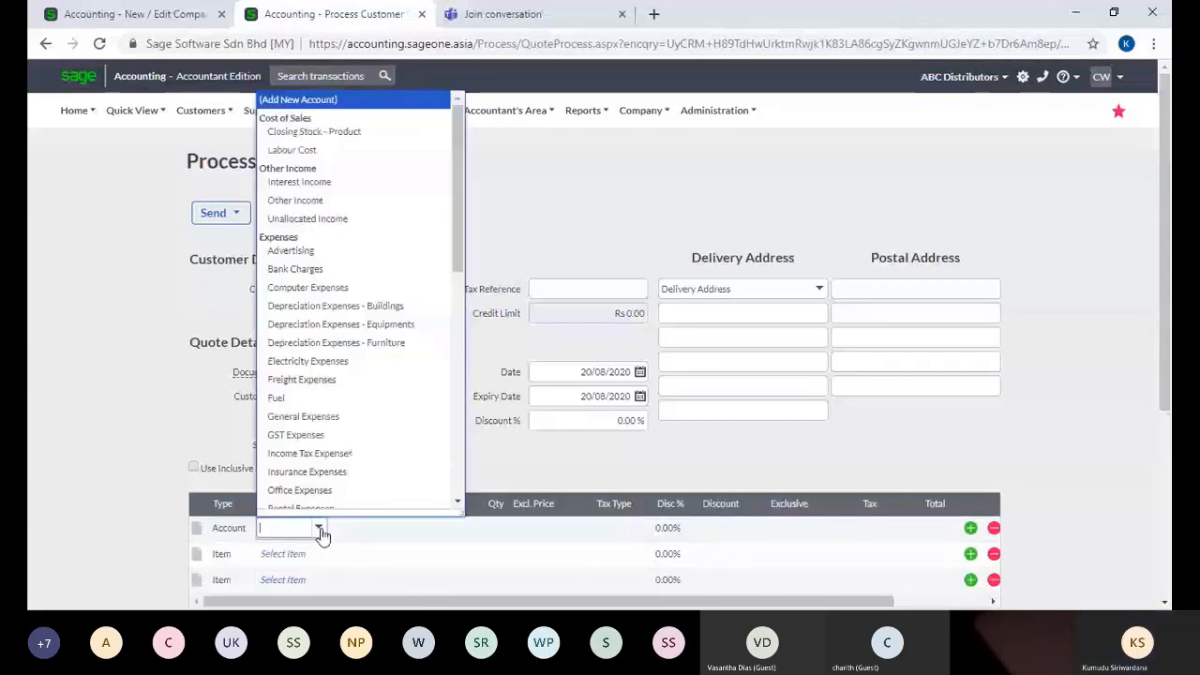
pyautogui.click(545, 450)
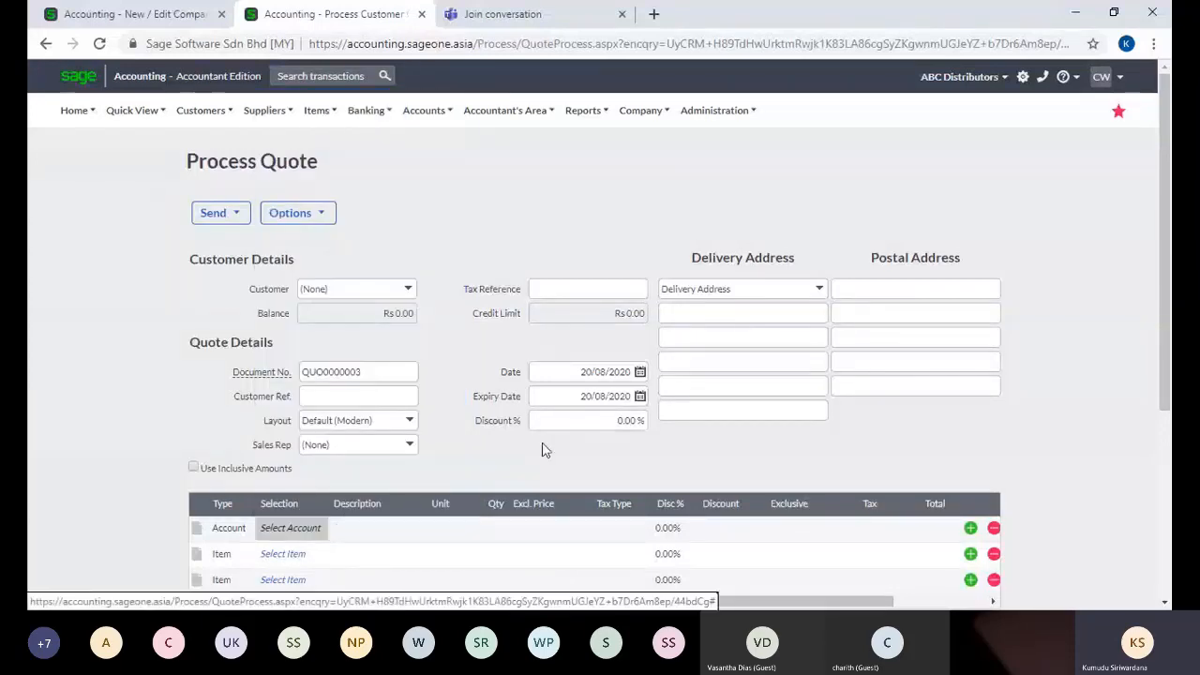
pyautogui.click(250, 531)
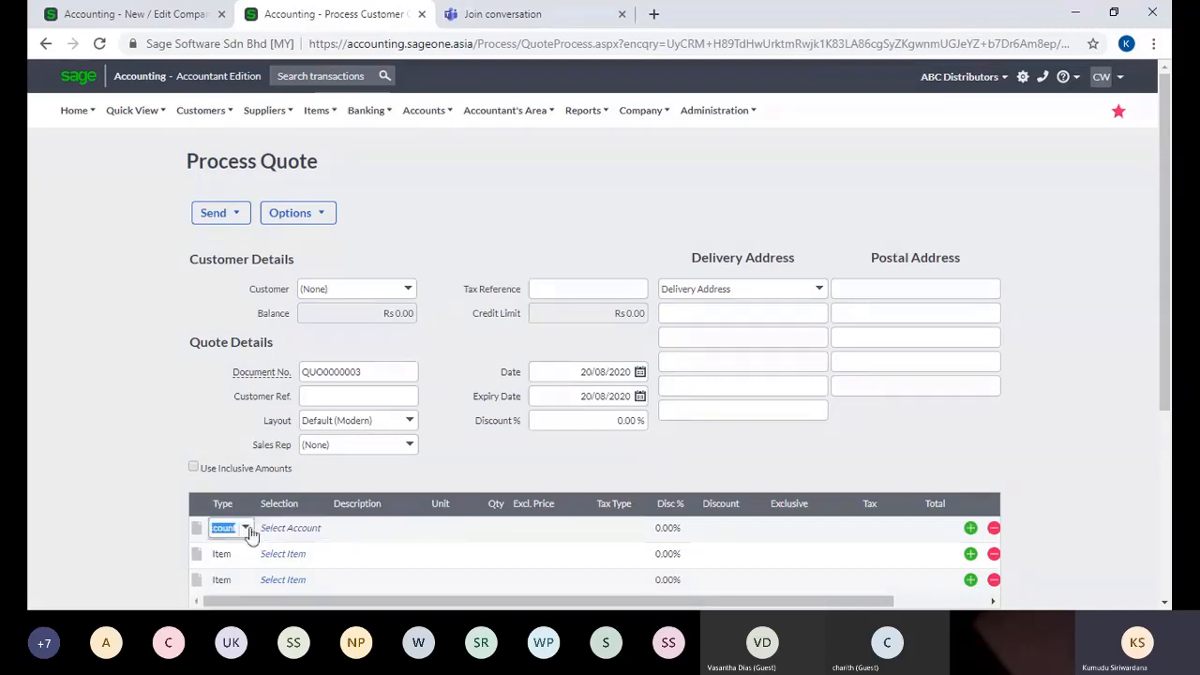
pyautogui.click(316, 529)
pyautogui.click(323, 529)
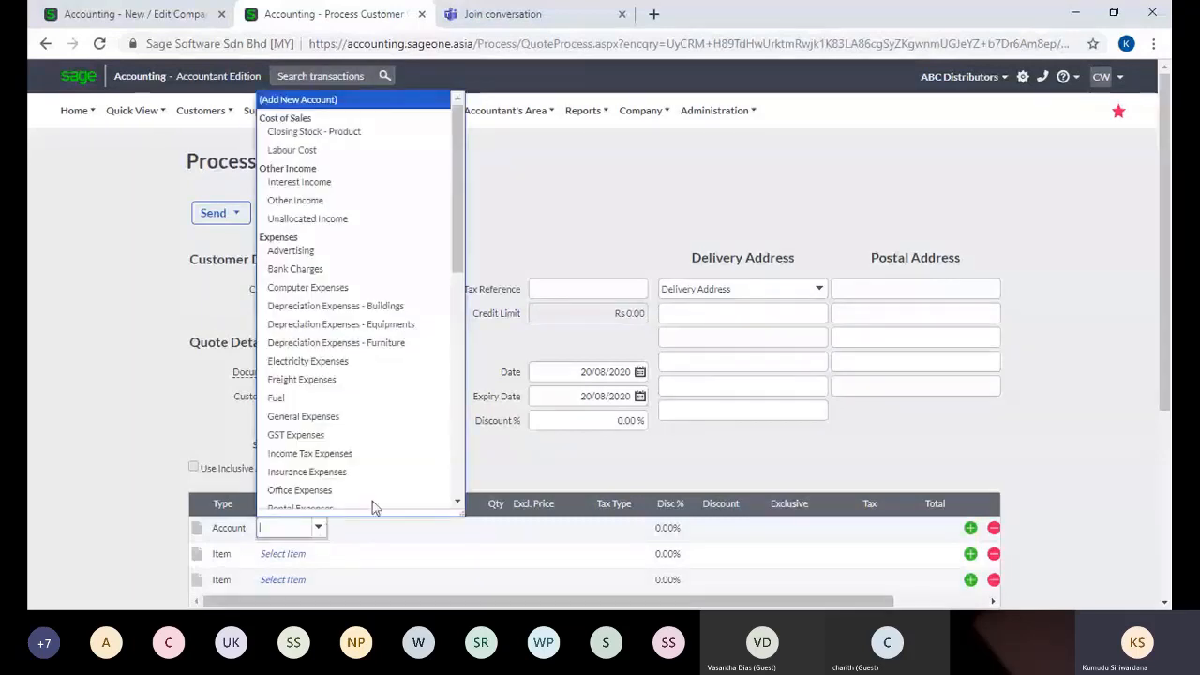
pyautogui.click(506, 458)
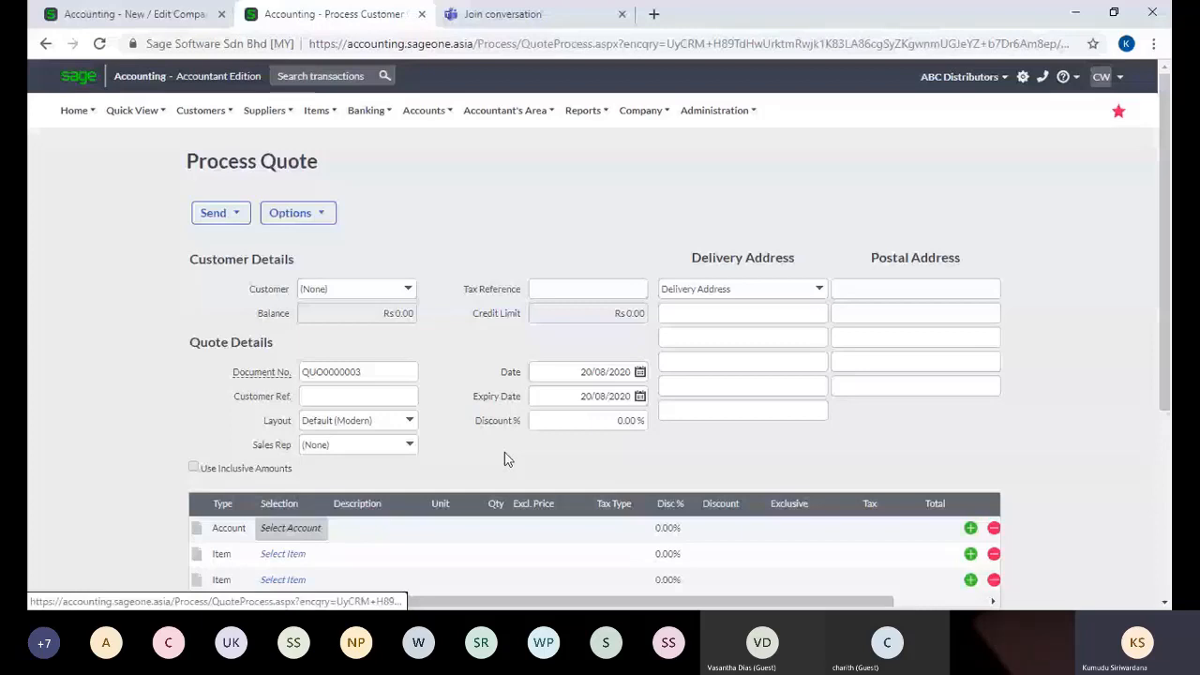
# In the company's Item Settings, disallow item quantities below zero and toggle the zero-cost warning on and back off.
pyautogui.click(135, 14)
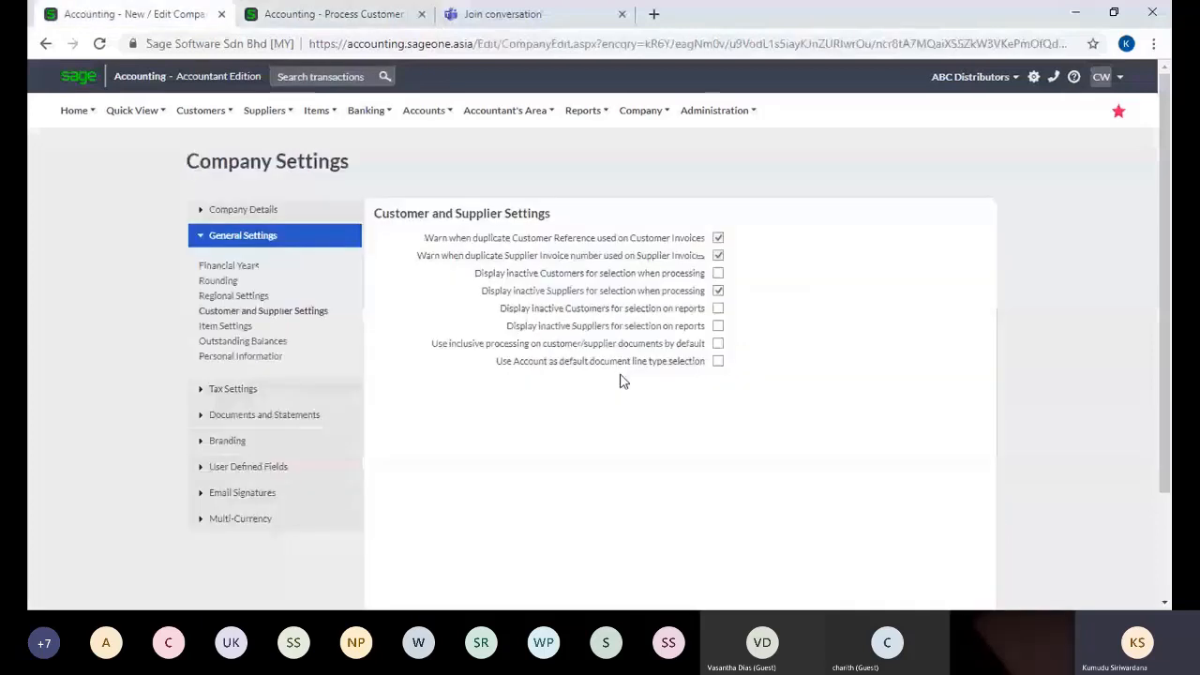
pyautogui.click(226, 326)
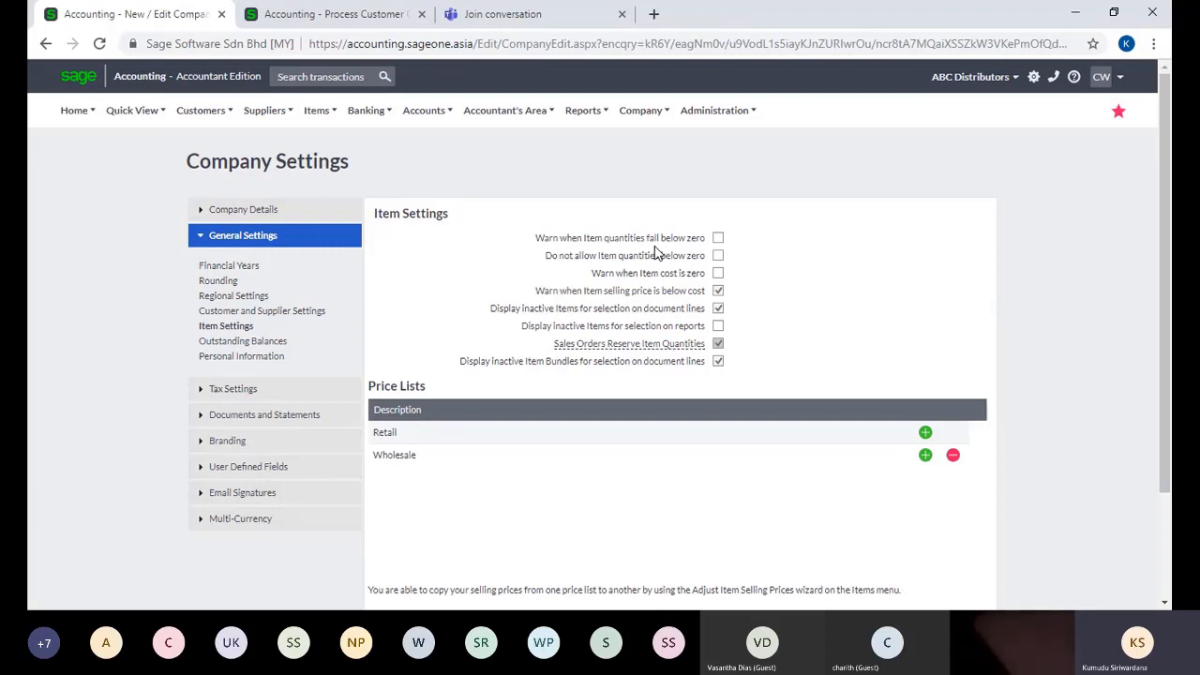
pyautogui.click(718, 256)
pyautogui.click(718, 239)
pyautogui.click(718, 256)
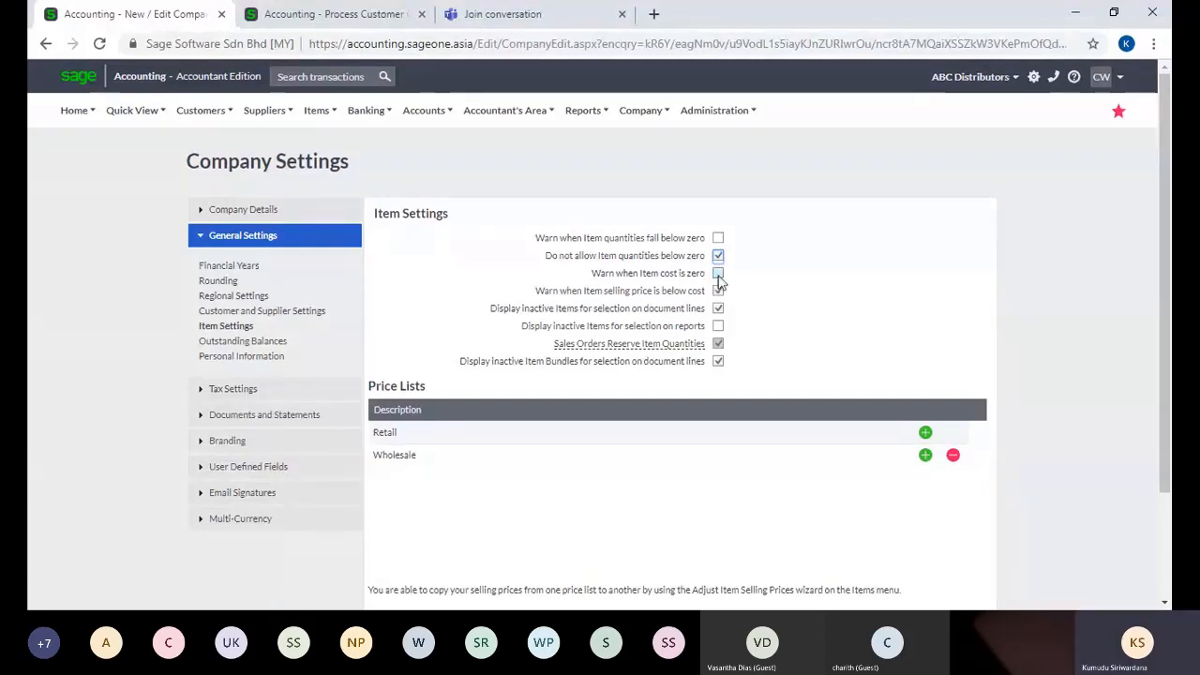
pyautogui.click(718, 273)
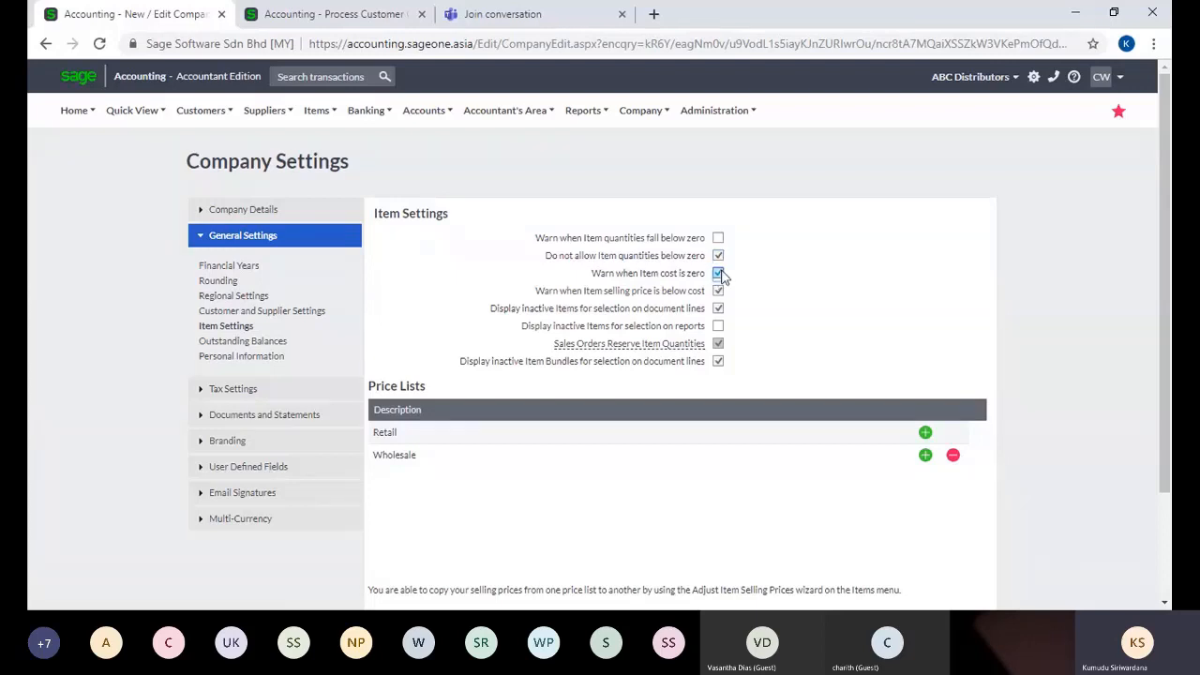
pyautogui.click(719, 273)
# Leave the unsaved quote, discarding its changes, and open the List of Items.
pyautogui.click(265, 21)
pyautogui.moveTo(316, 124)
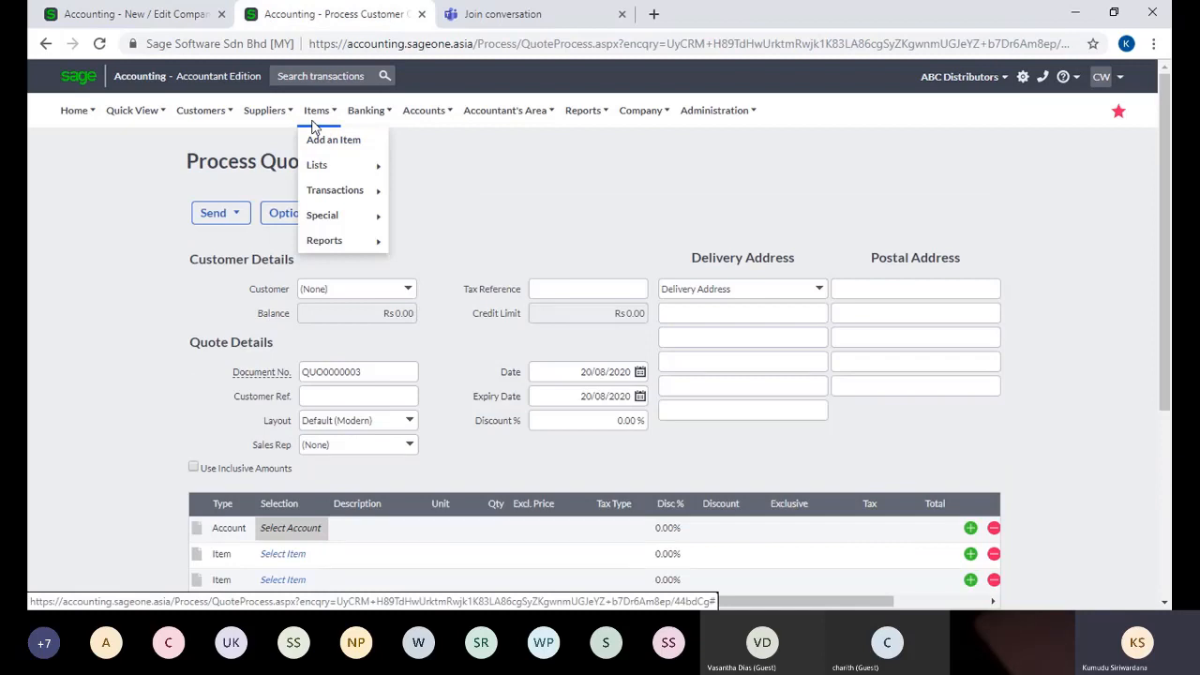
pyautogui.moveTo(316, 163)
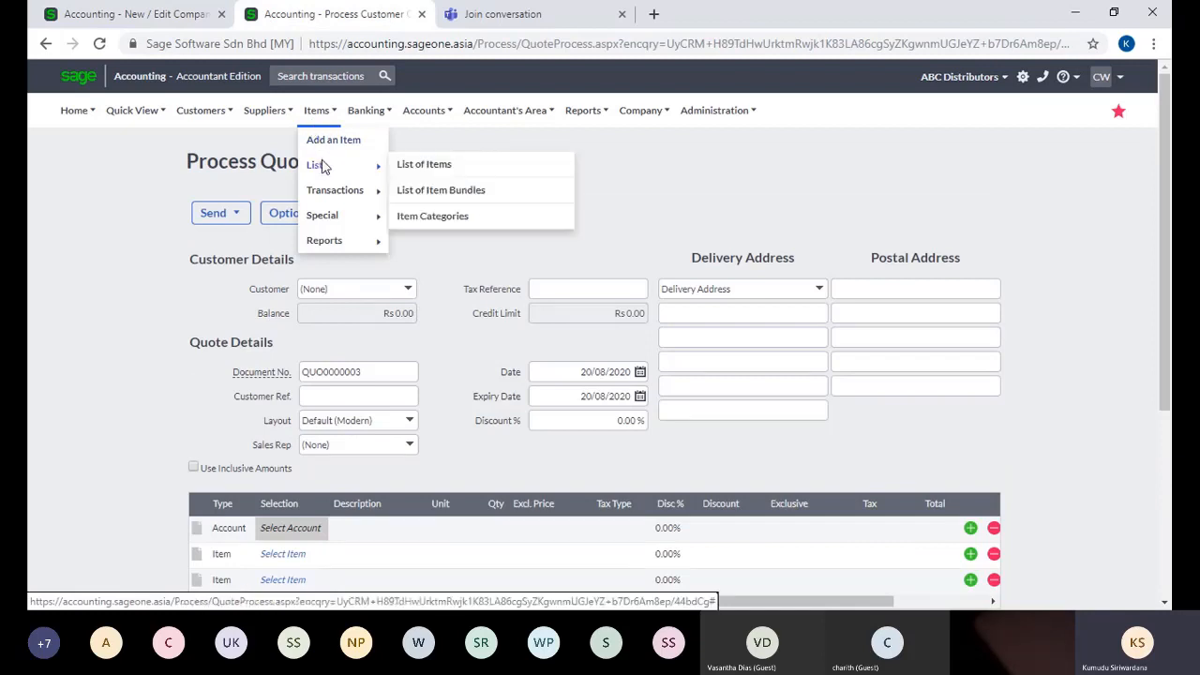
pyautogui.click(424, 165)
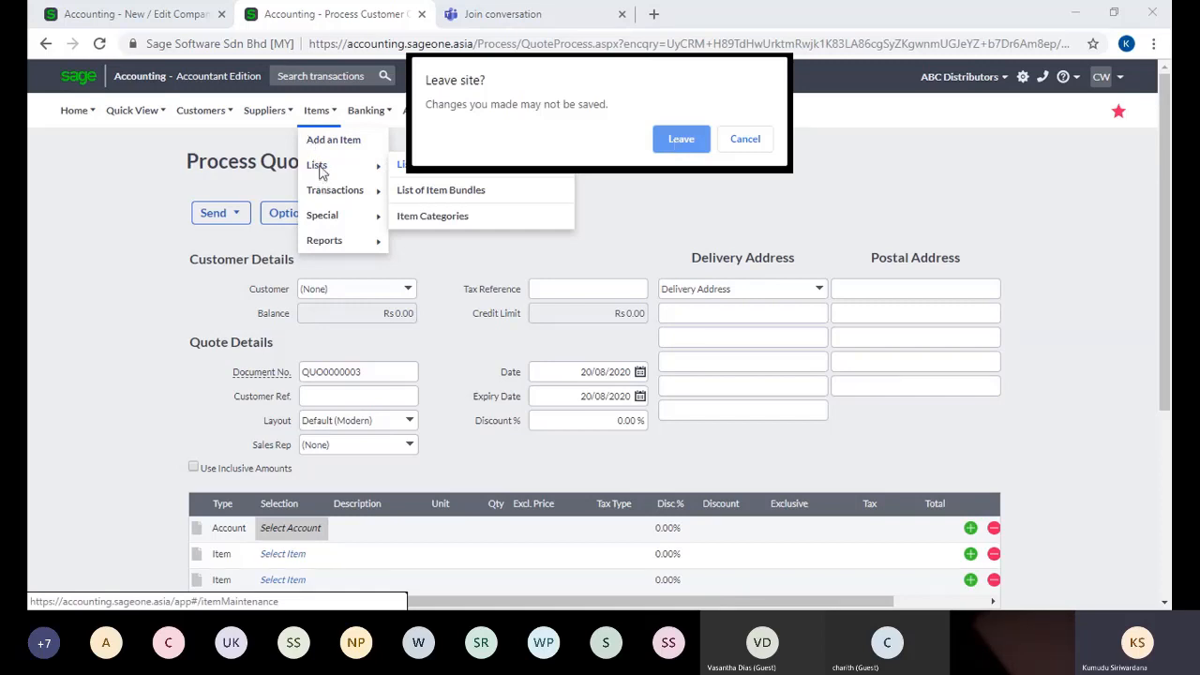
pyautogui.click(679, 145)
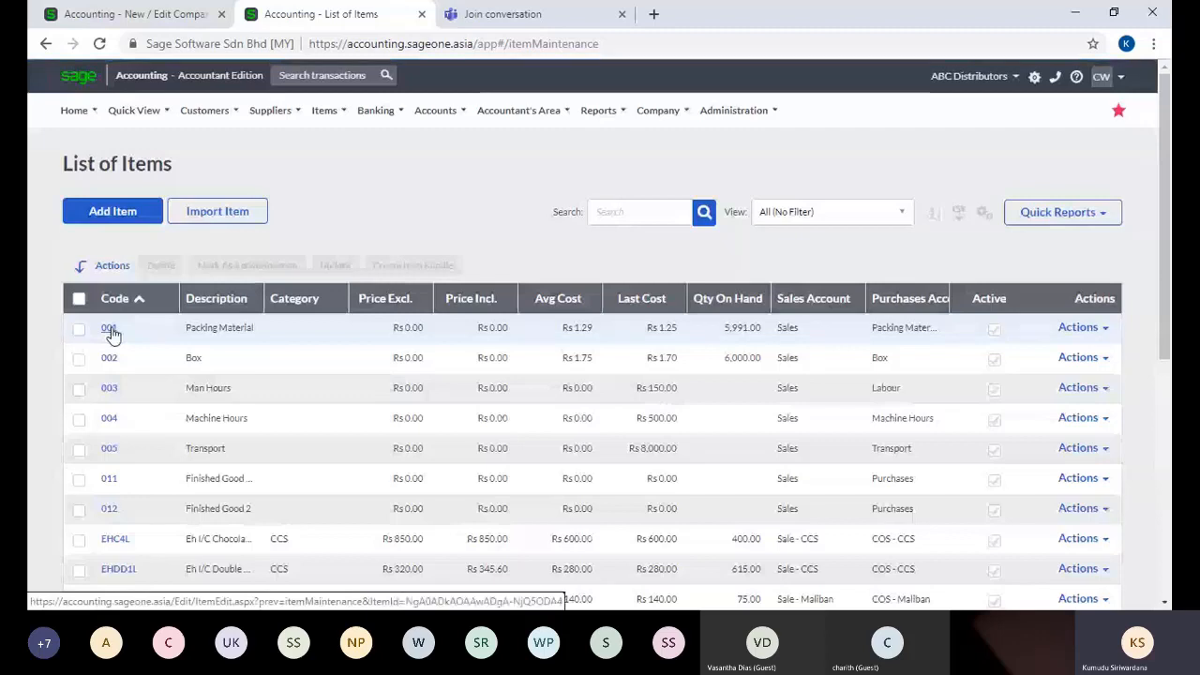
# Mark item 001 Packing Material as inactive and save it.
pyautogui.click(110, 329)
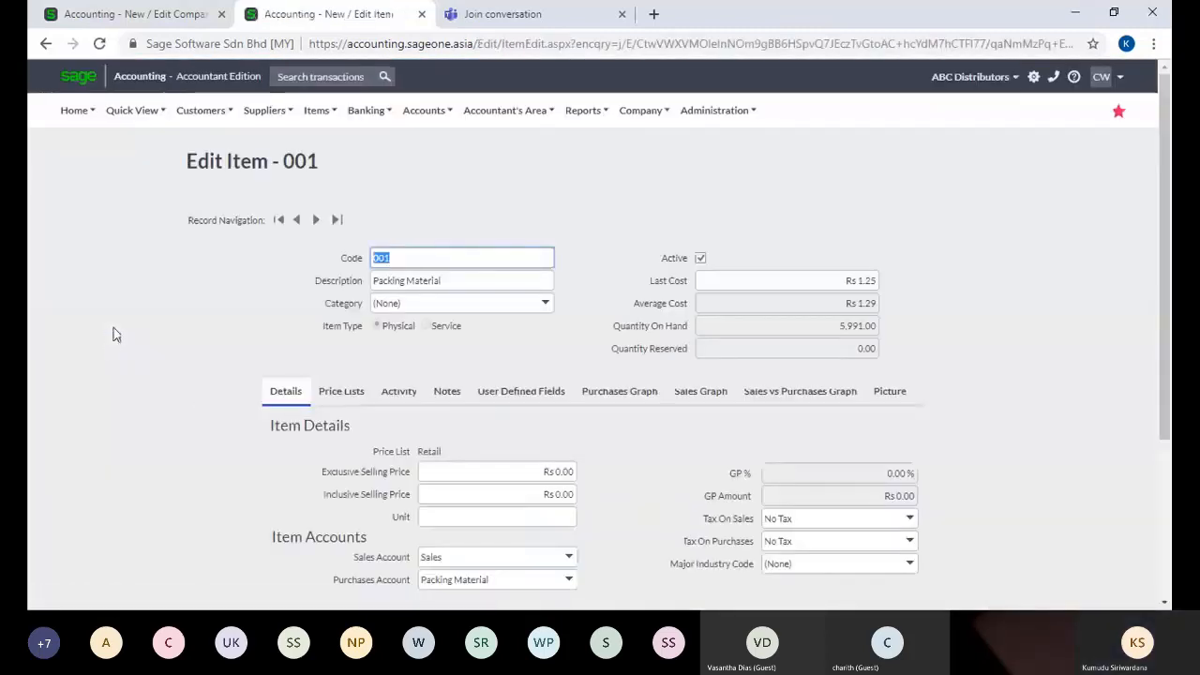
pyautogui.click(700, 259)
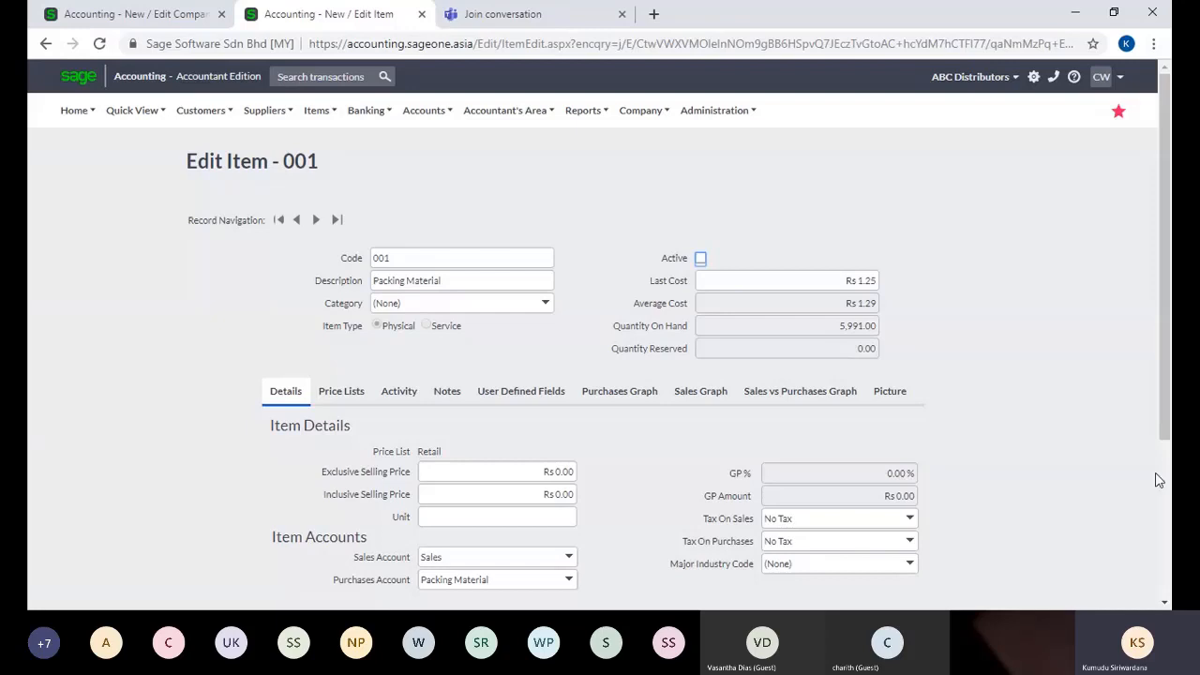
pyautogui.scroll(-3, 1162, 490)
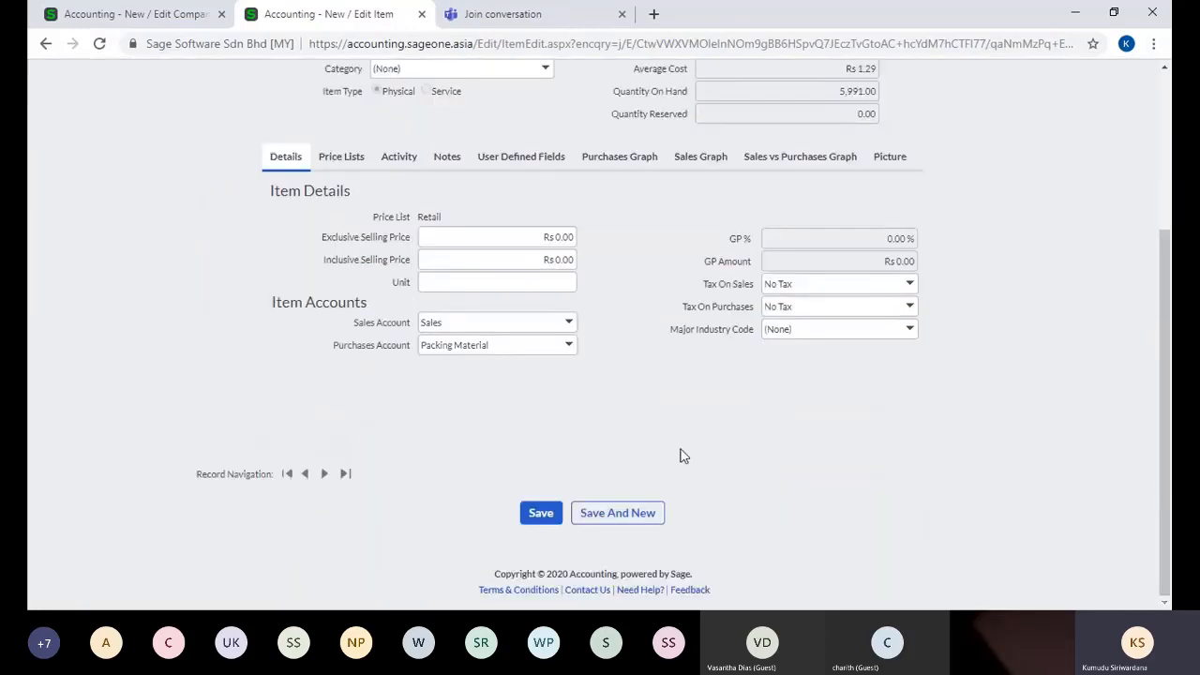
pyautogui.click(547, 513)
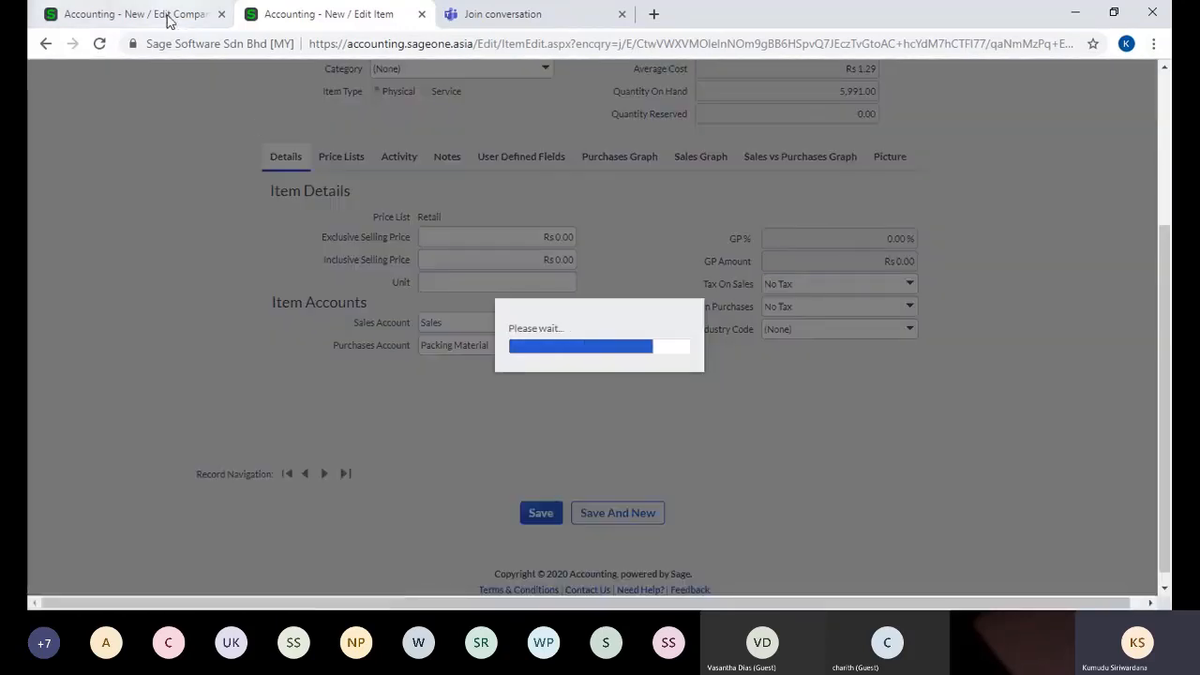
# Start a new customer quote and look up items beginning with 0 on its first line.
pyautogui.click(178, 14)
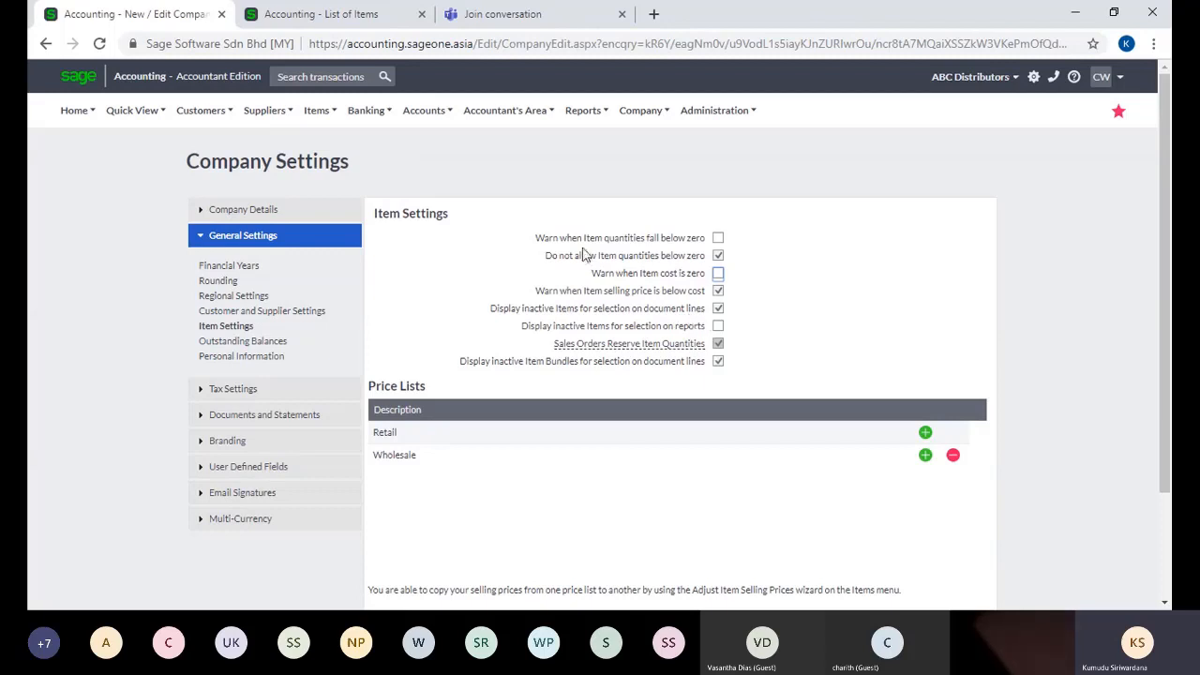
pyautogui.click(280, 18)
pyautogui.moveTo(205, 109)
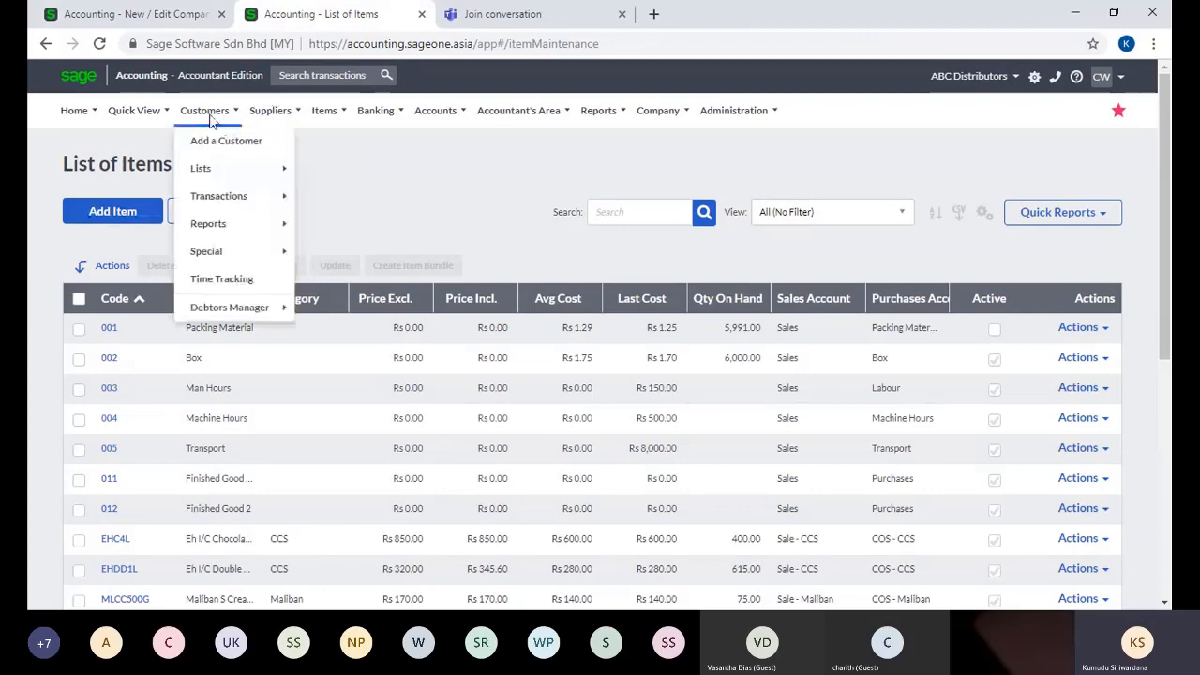
pyautogui.moveTo(214, 170)
pyautogui.moveTo(216, 198)
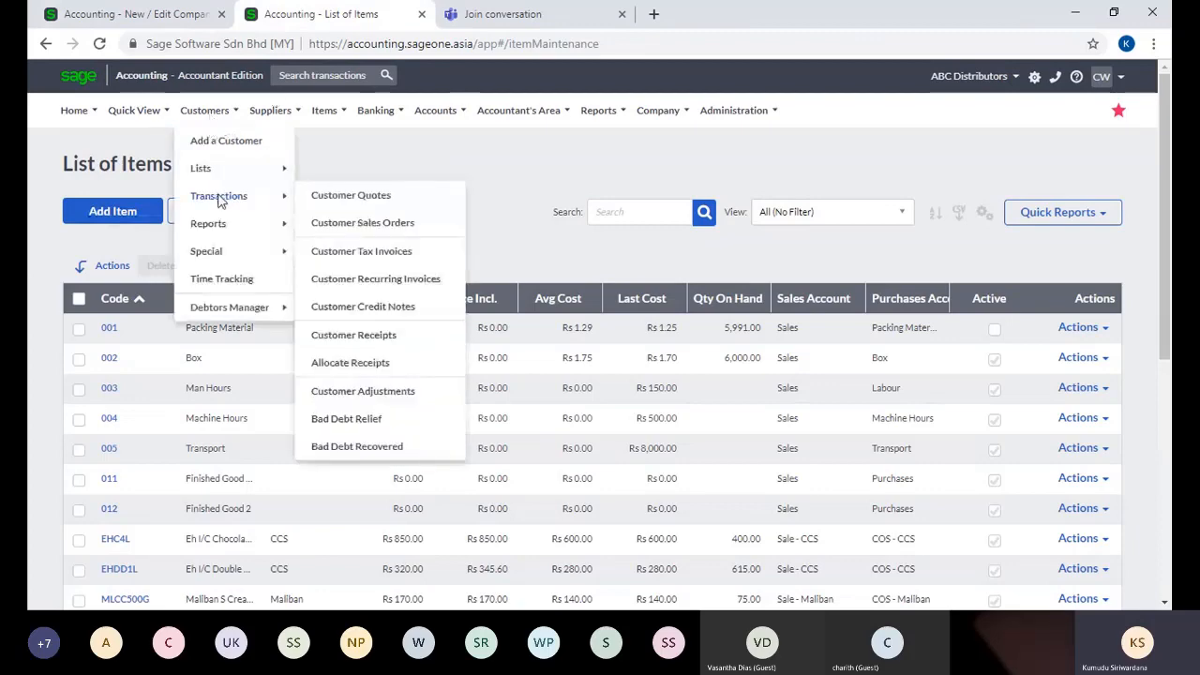
pyautogui.click(339, 197)
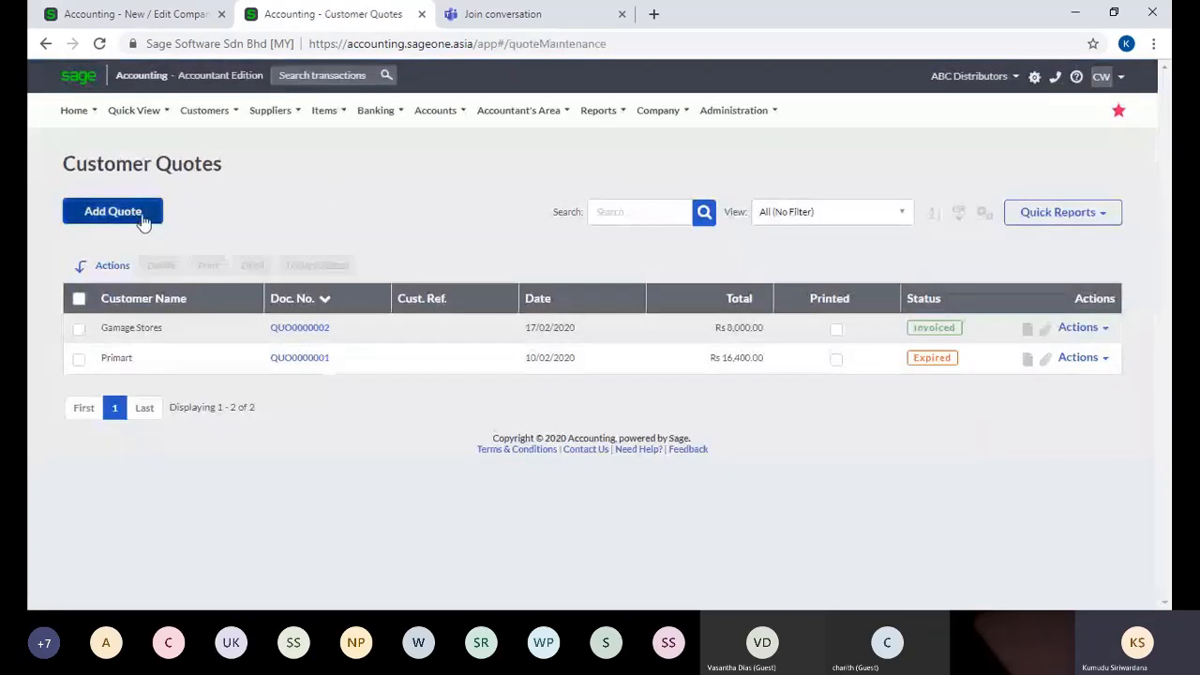
pyautogui.click(140, 216)
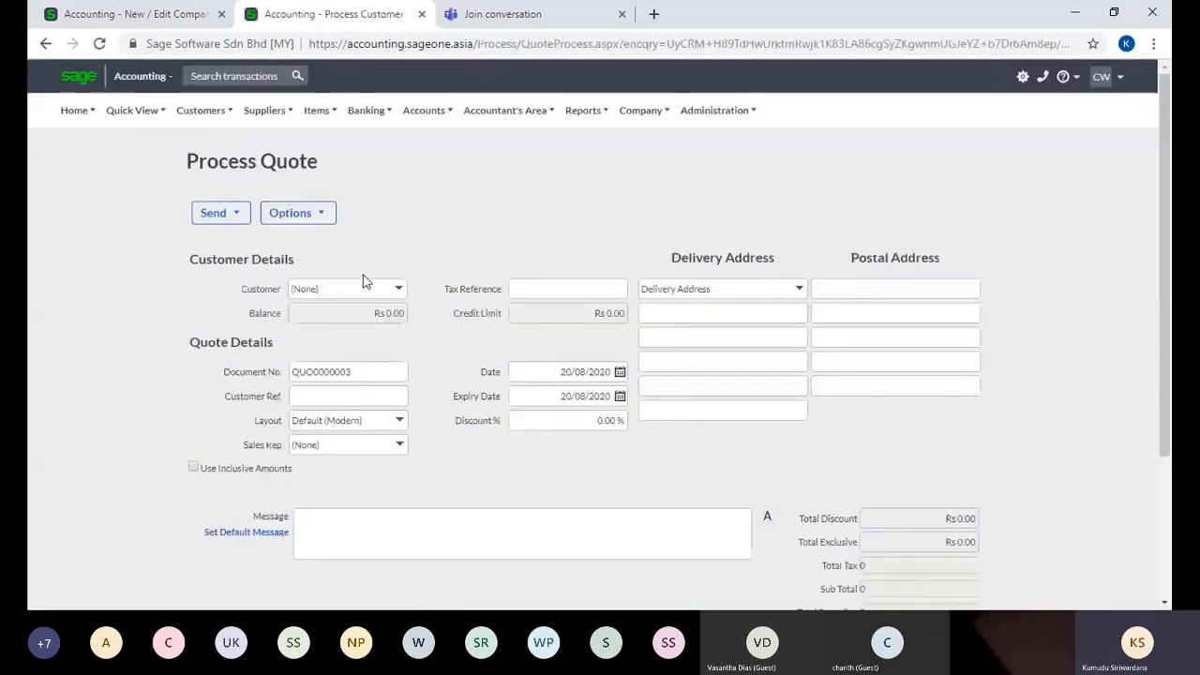
pyautogui.click(292, 529)
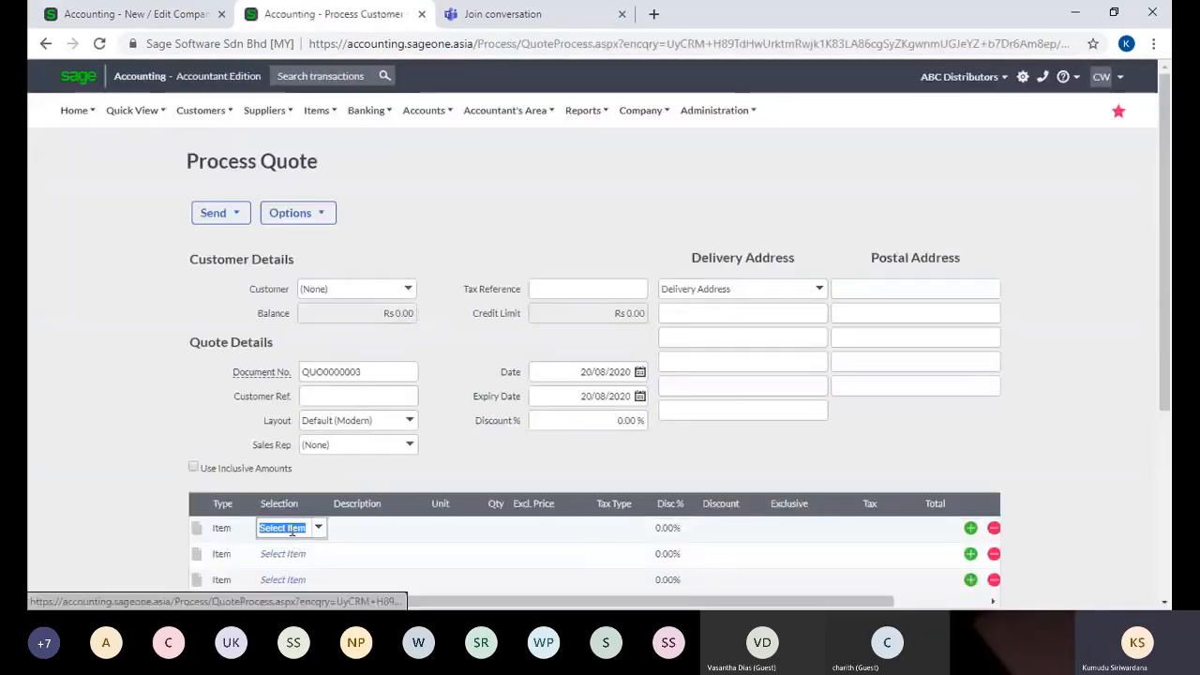
pyautogui.write('0')
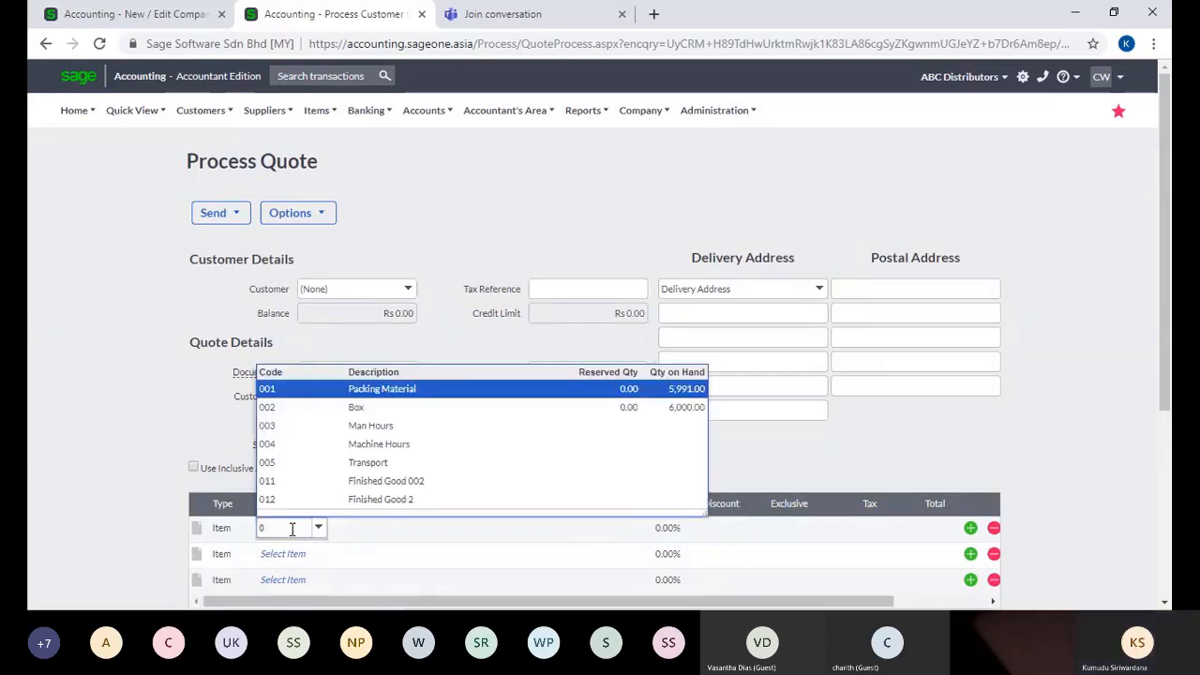
# In the company's Item Settings, stop displaying inactive items for selection on document lines and save the settings.
pyautogui.click(75, 14)
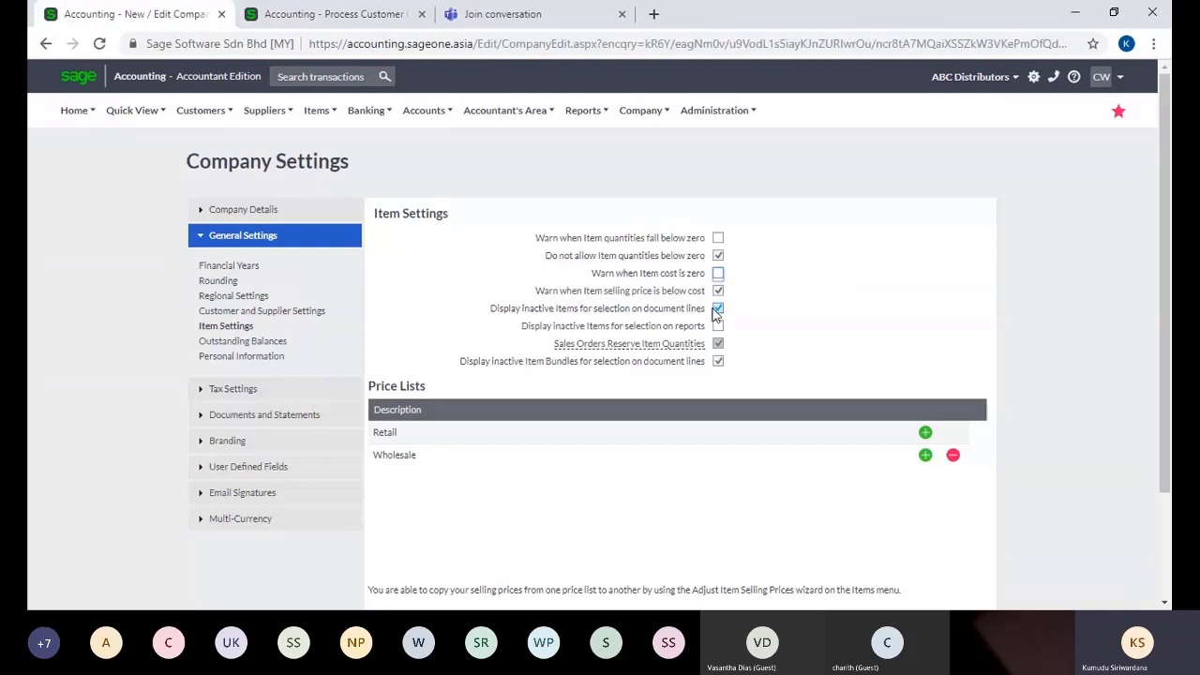
pyautogui.click(716, 309)
pyautogui.scroll(-2, 849, 495)
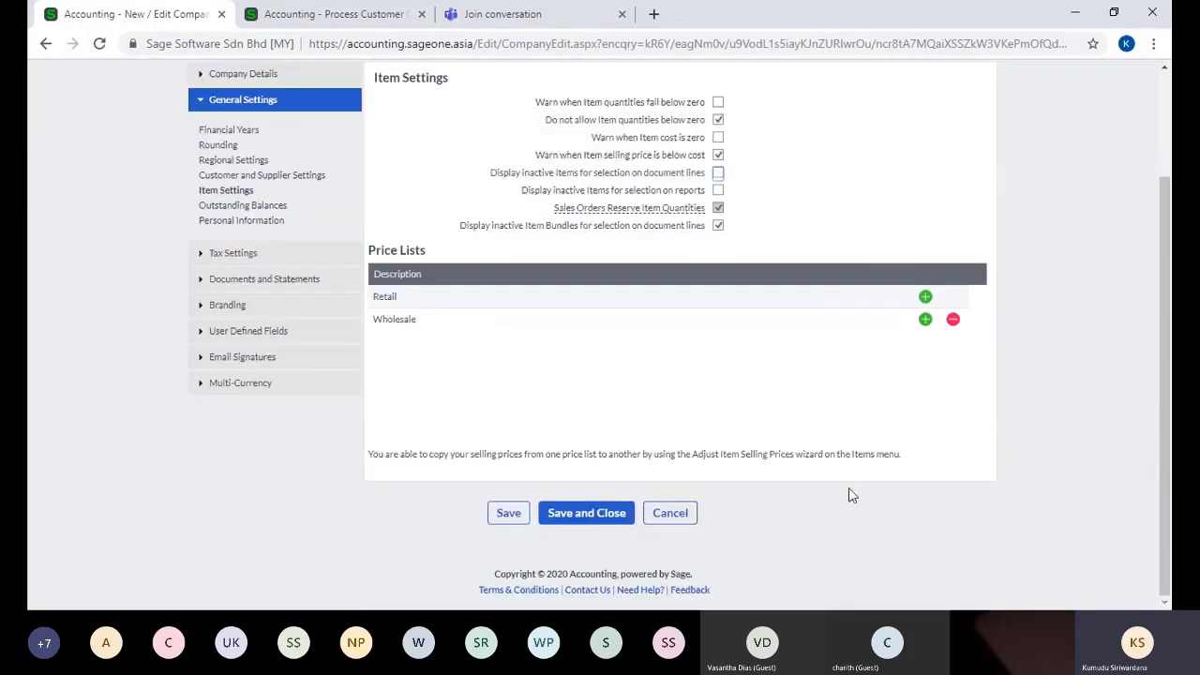
pyautogui.click(497, 521)
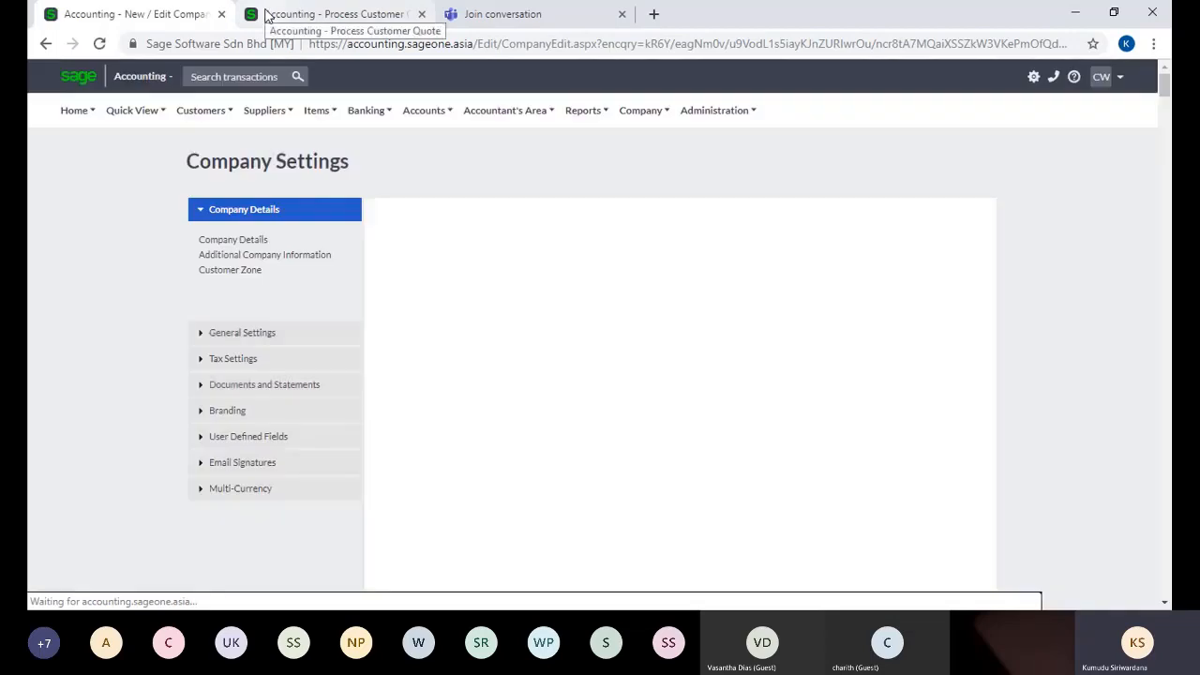
# Reload the quote and again look up items beginning with 0 on its first line, leaving the line empty.
pyautogui.click(267, 14)
pyautogui.click(99, 43)
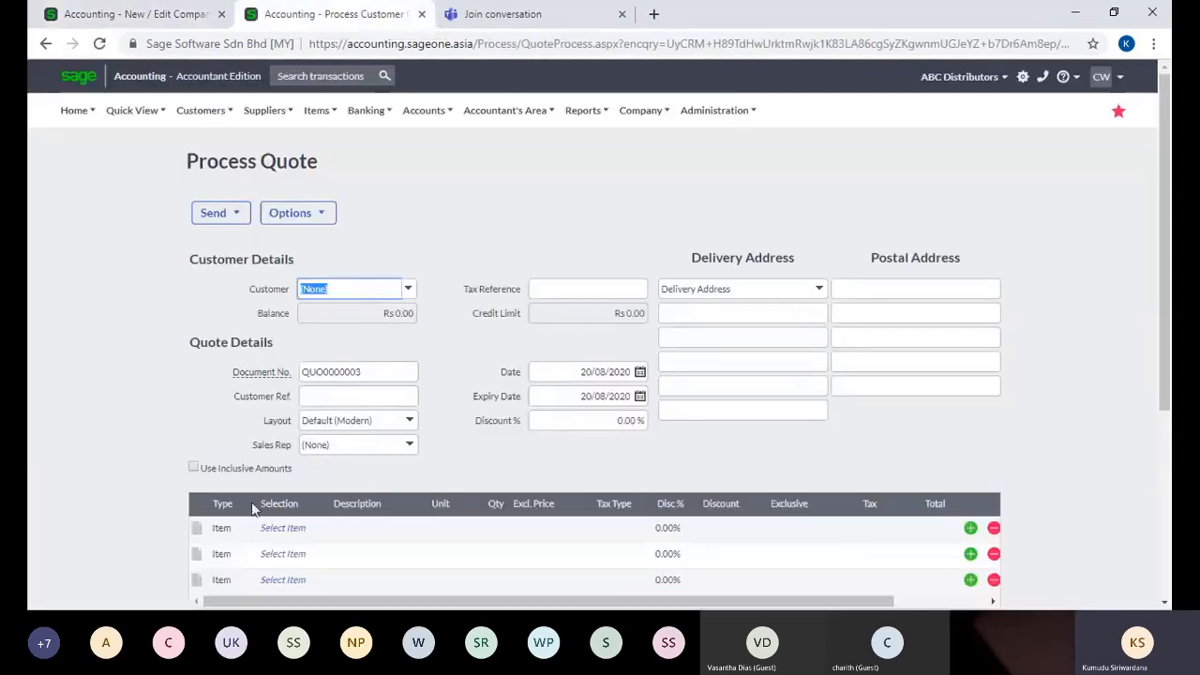
pyautogui.click(279, 526)
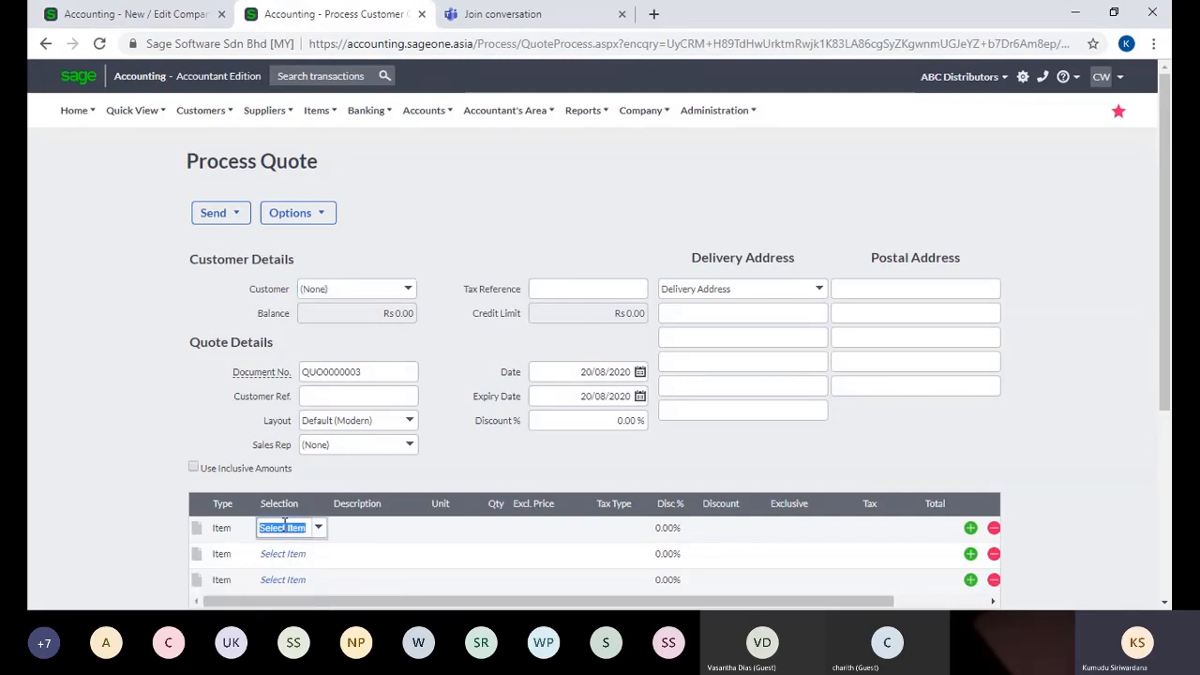
pyautogui.write('0')
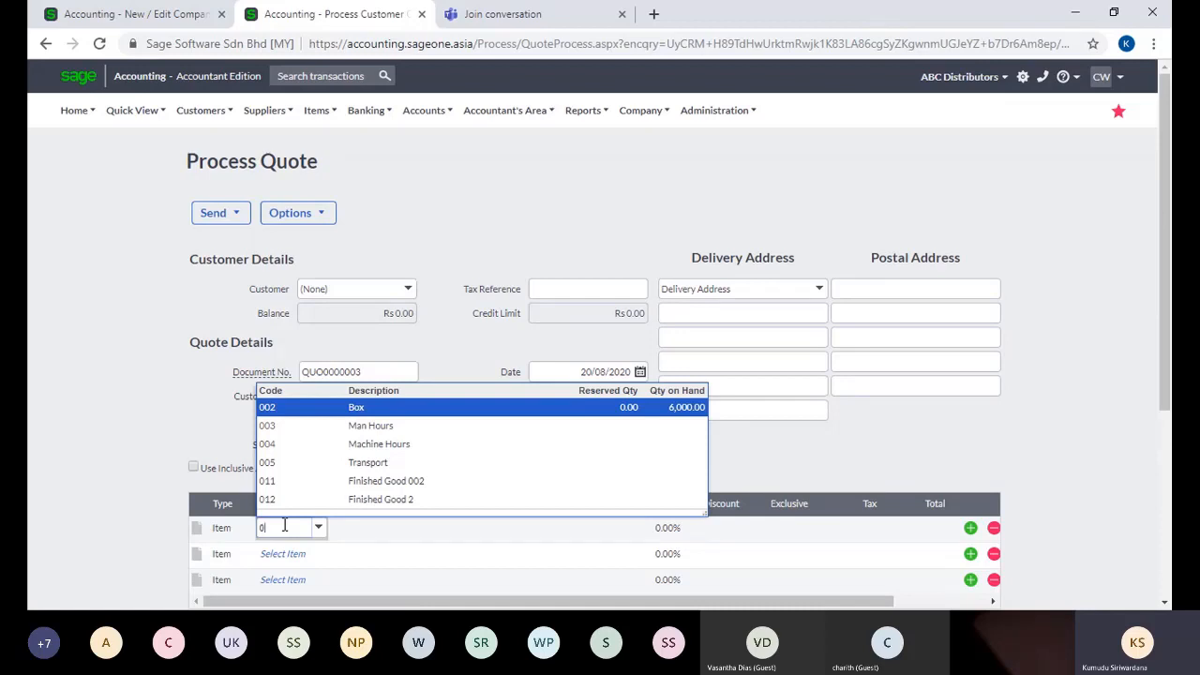
pyautogui.click(142, 345)
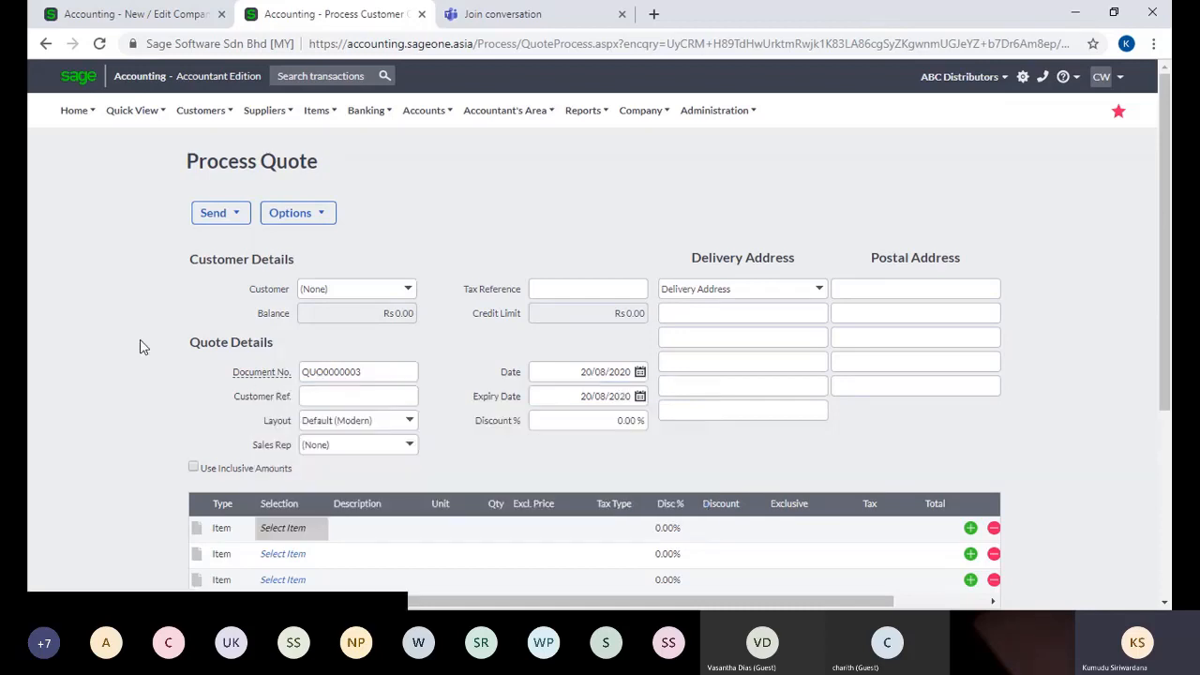
# Reopen the company's Item Settings and read the explanation for Sales Orders Reserve Item Quantities.
pyautogui.click(162, 11)
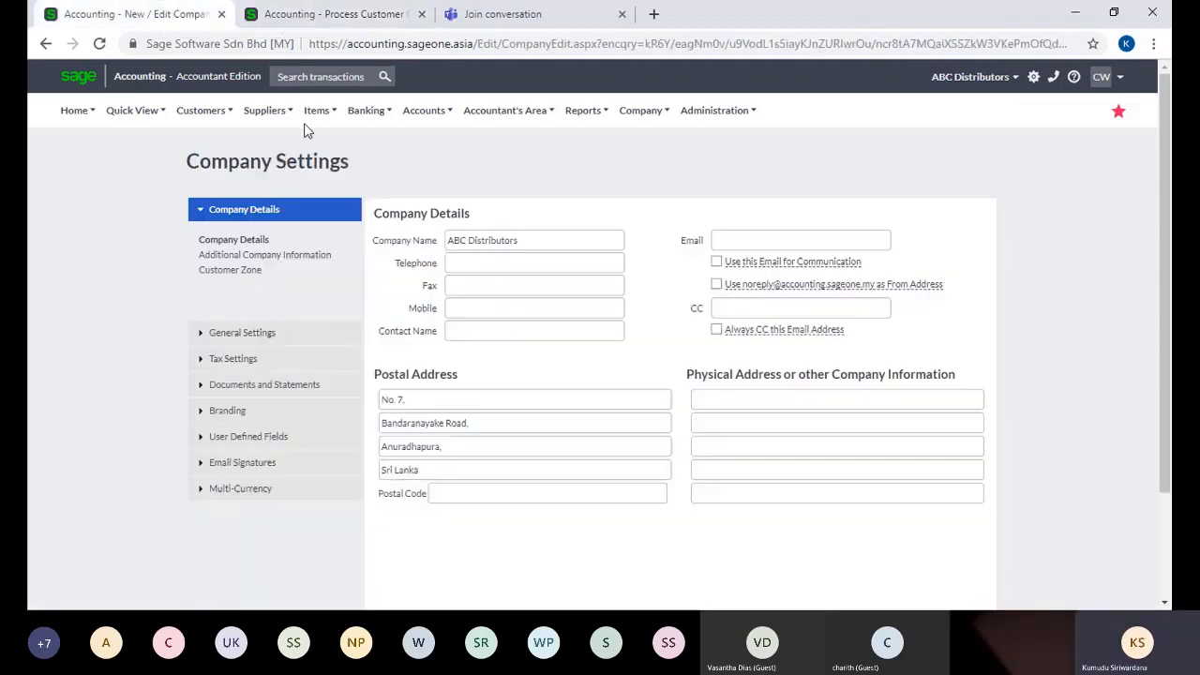
pyautogui.click(267, 335)
pyautogui.click(218, 325)
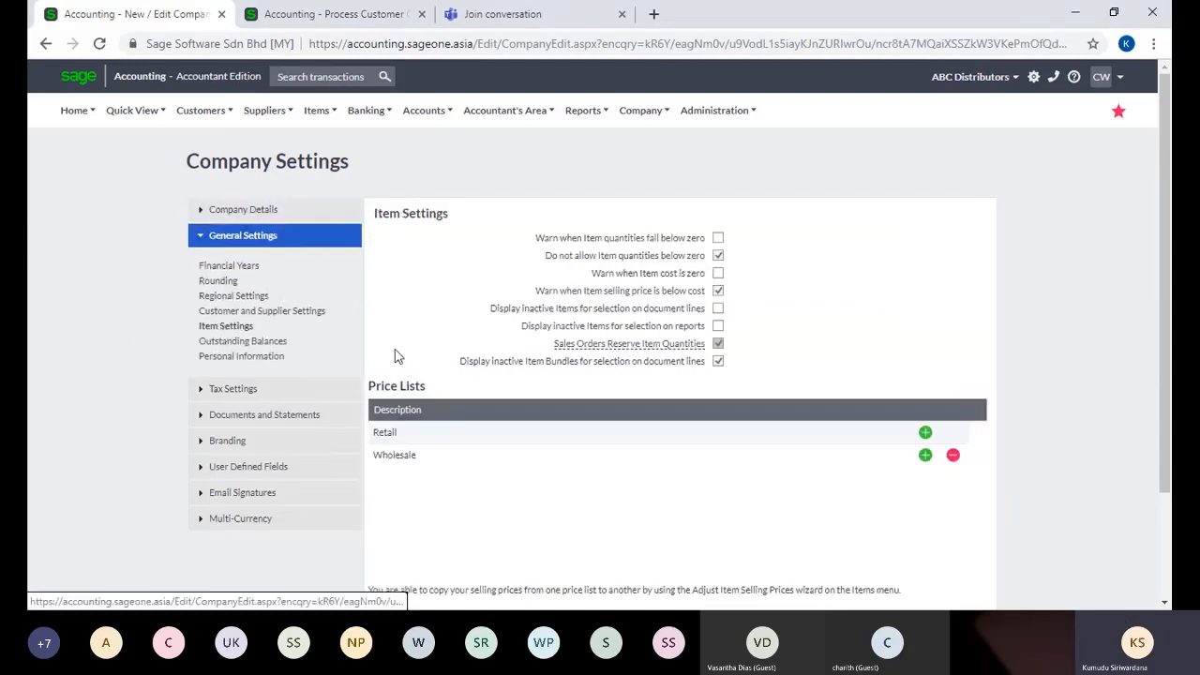
pyautogui.moveTo(589, 342)
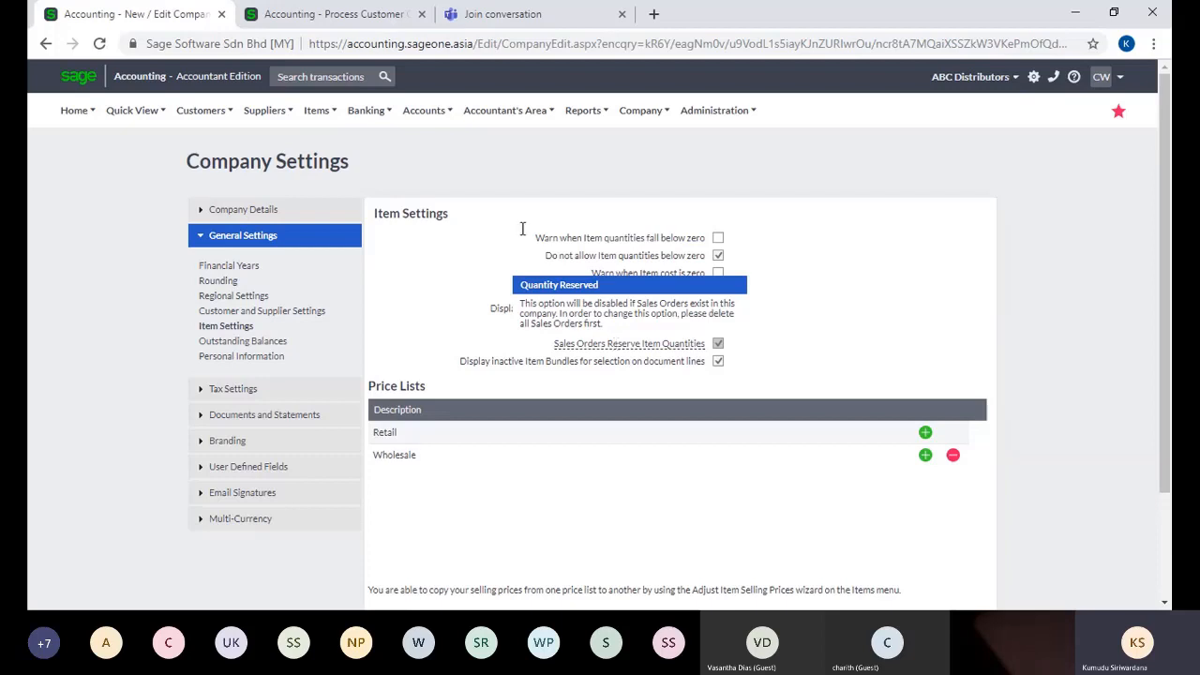
# Open the List of Items and customise its grid to hide the Purchases Account and Sales Account columns.
pyautogui.click(330, 14)
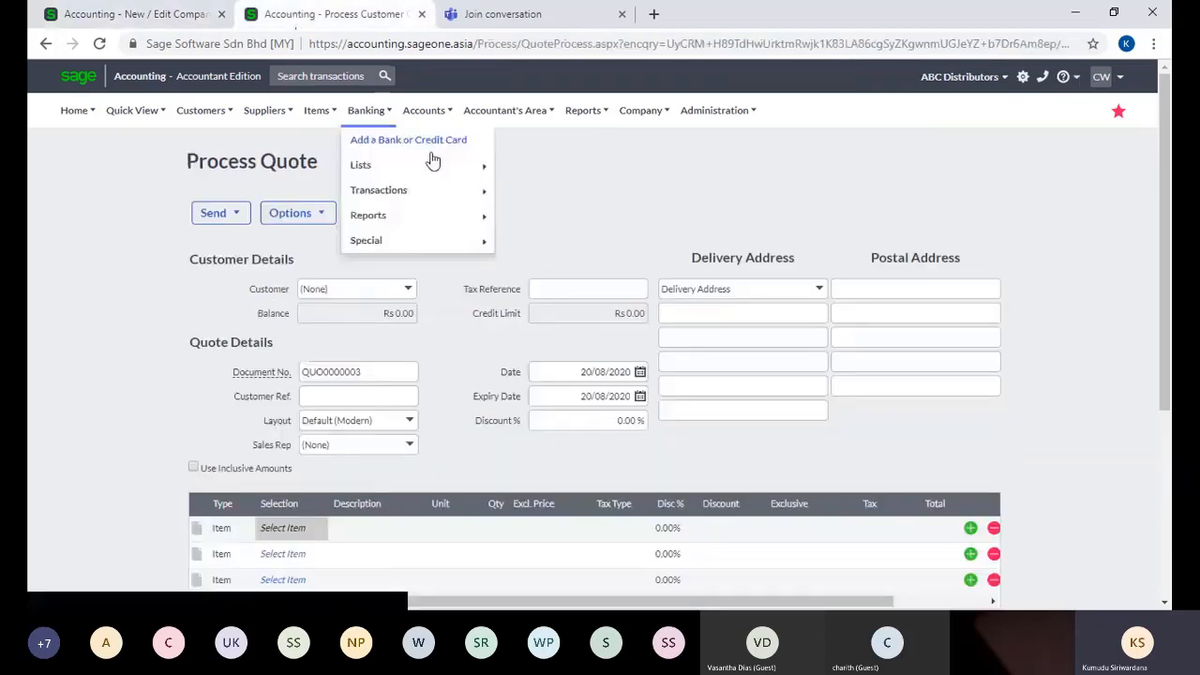
pyautogui.moveTo(318, 112)
pyautogui.moveTo(321, 166)
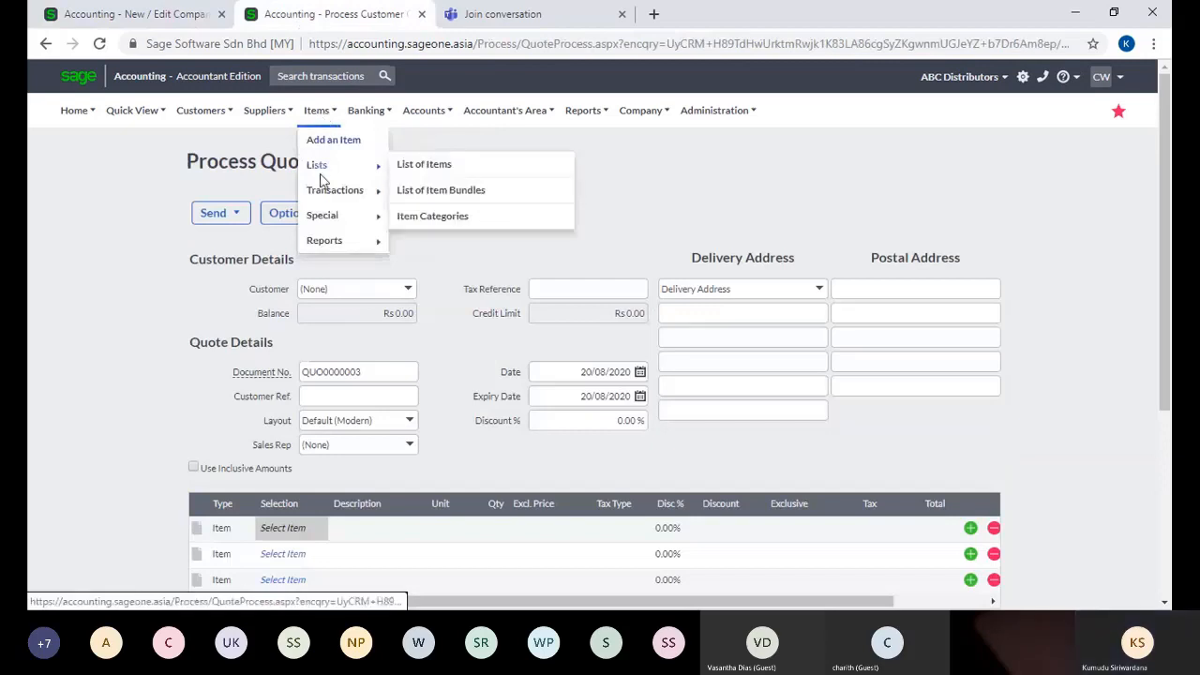
pyautogui.click(426, 174)
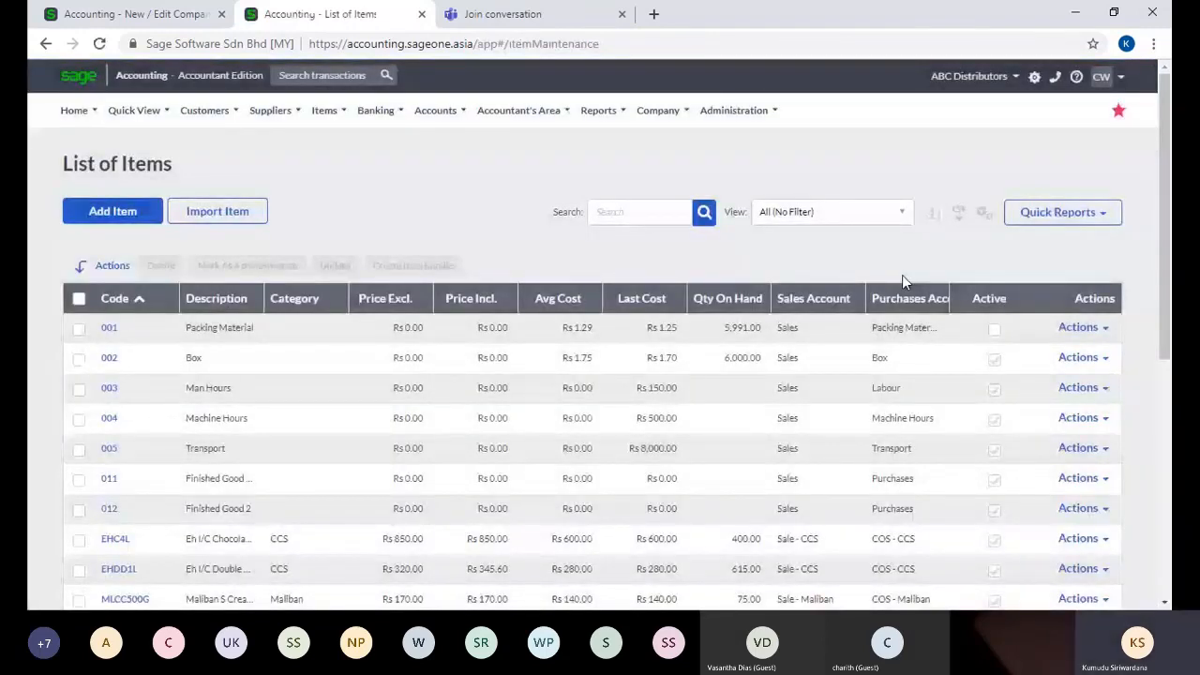
pyautogui.click(984, 214)
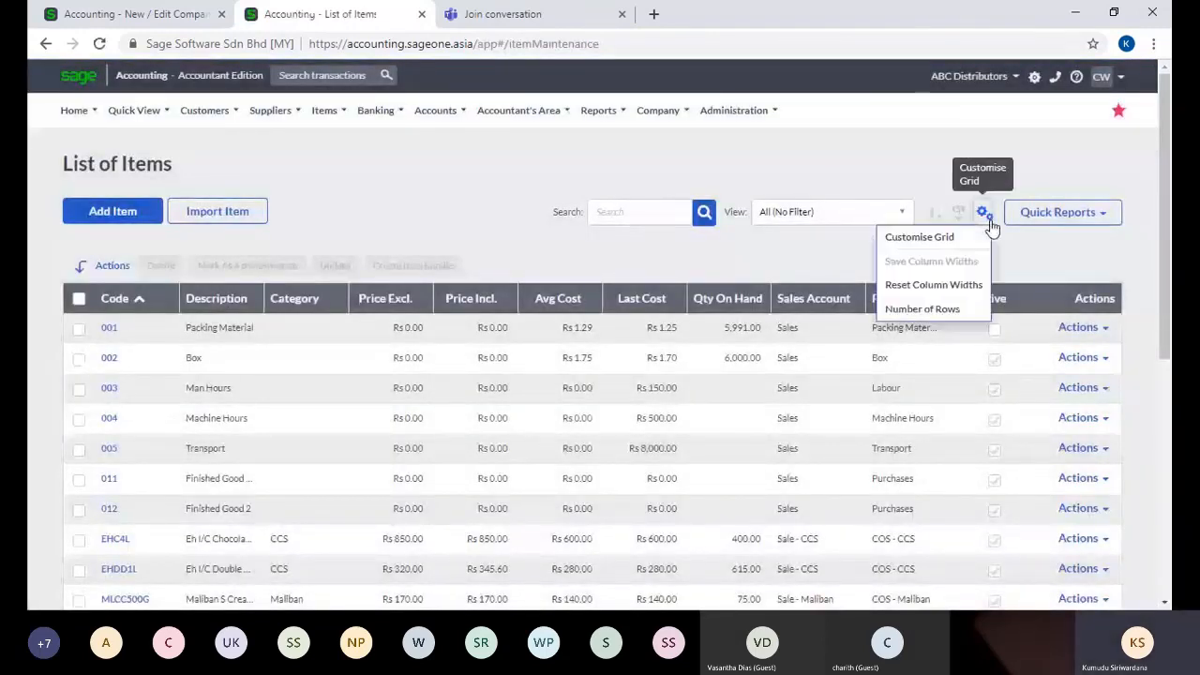
pyautogui.click(926, 240)
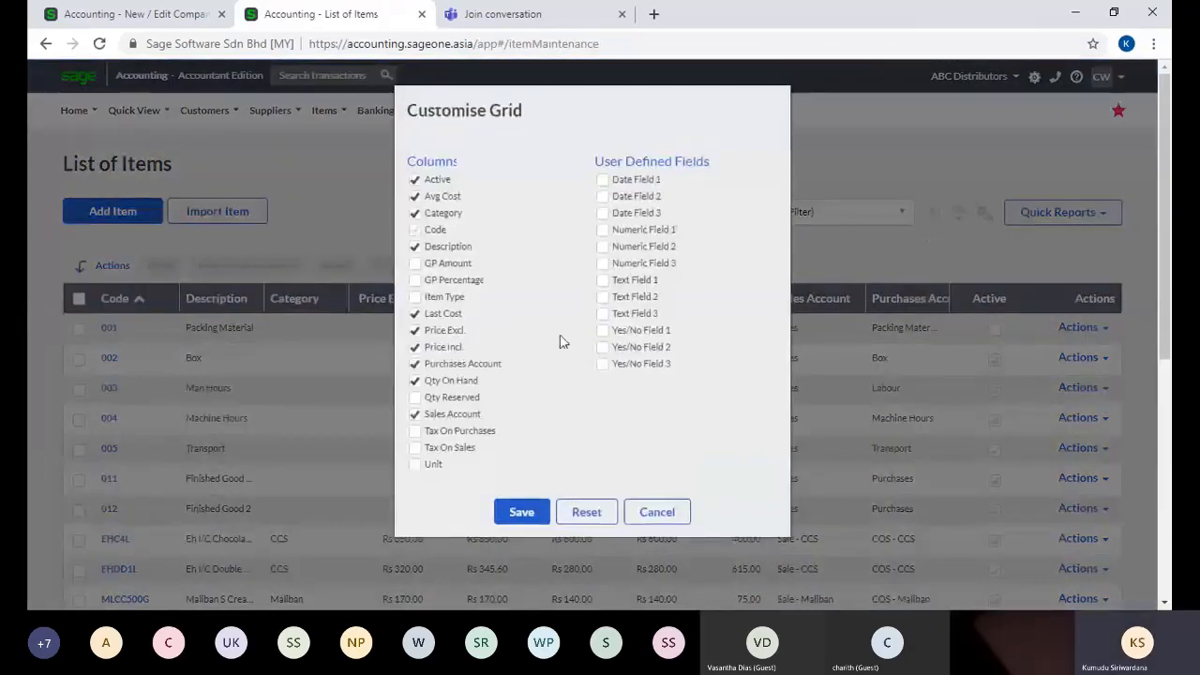
pyautogui.click(416, 399)
pyautogui.click(511, 511)
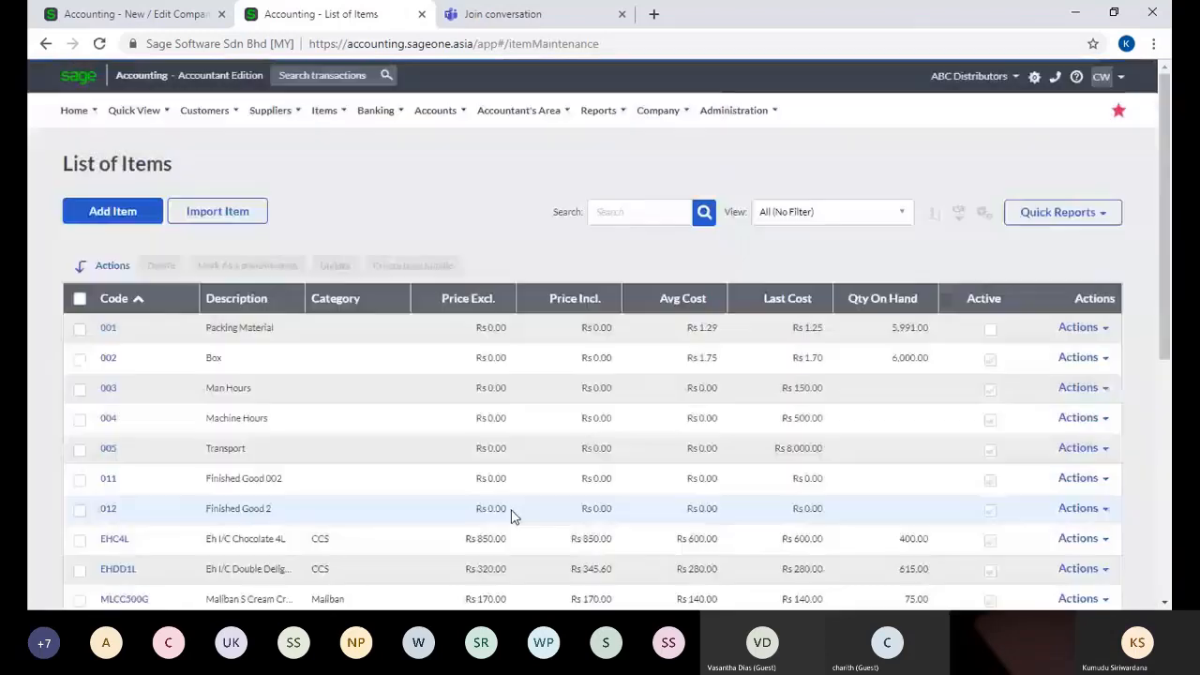
# Try to add the Qty Reserved column to the item list's grid and save the layout.
pyautogui.click(984, 212)
pyautogui.click(924, 239)
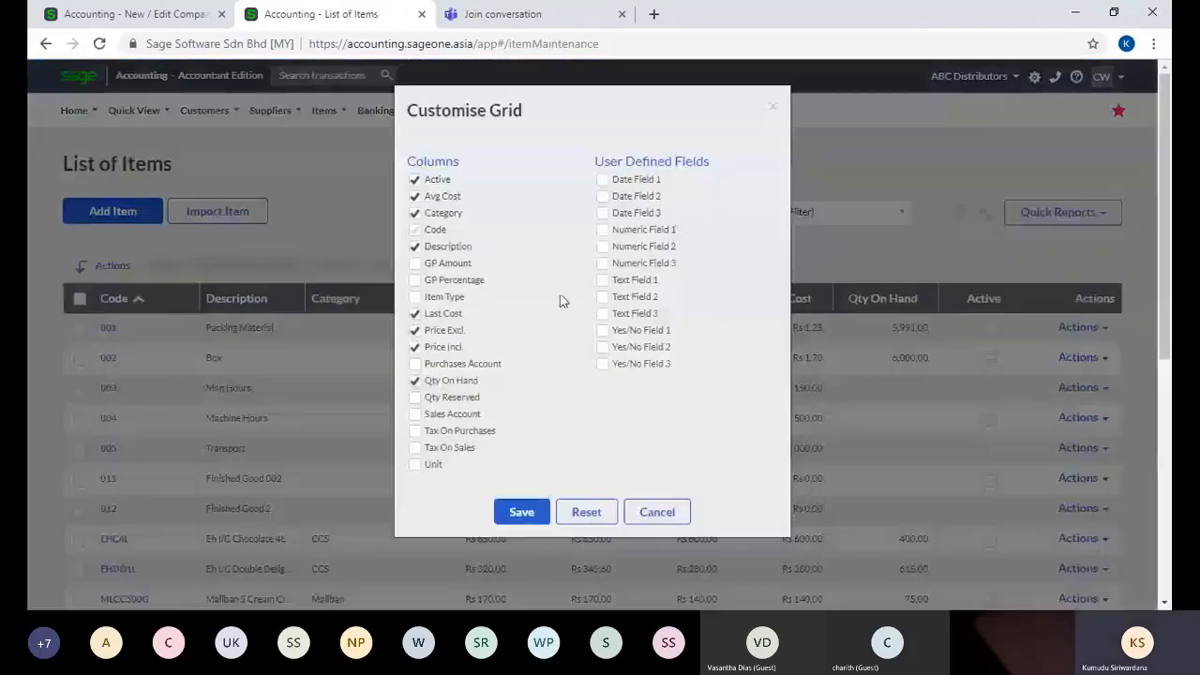
pyautogui.click(414, 397)
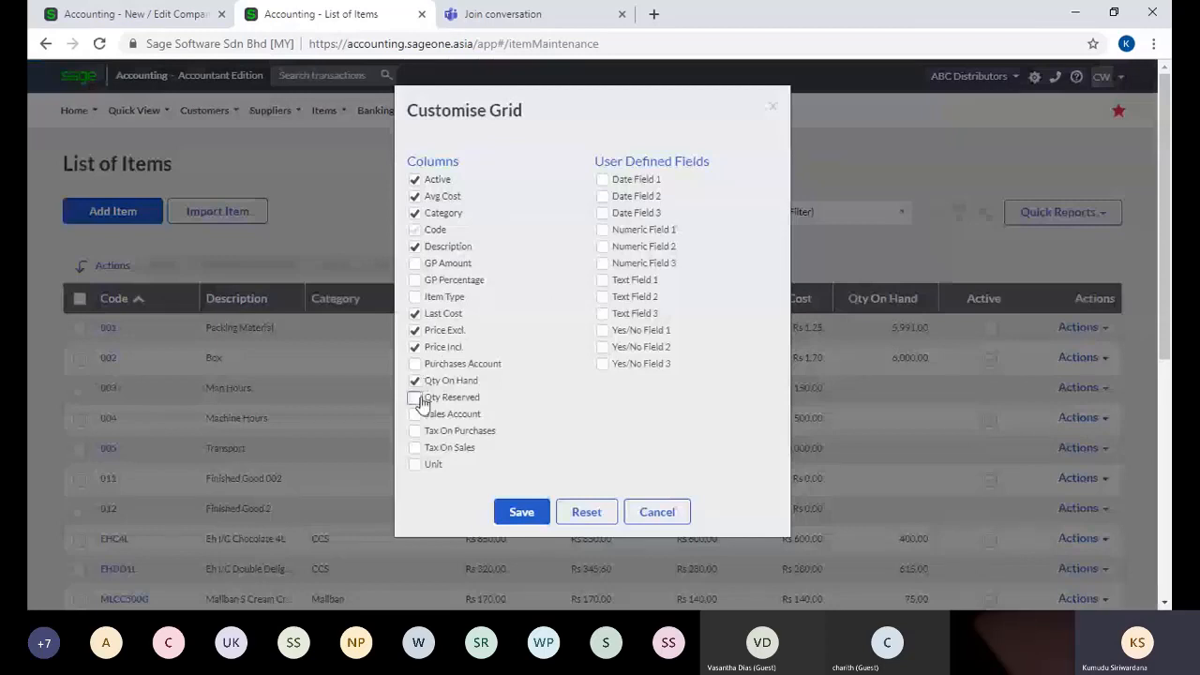
pyautogui.click(520, 513)
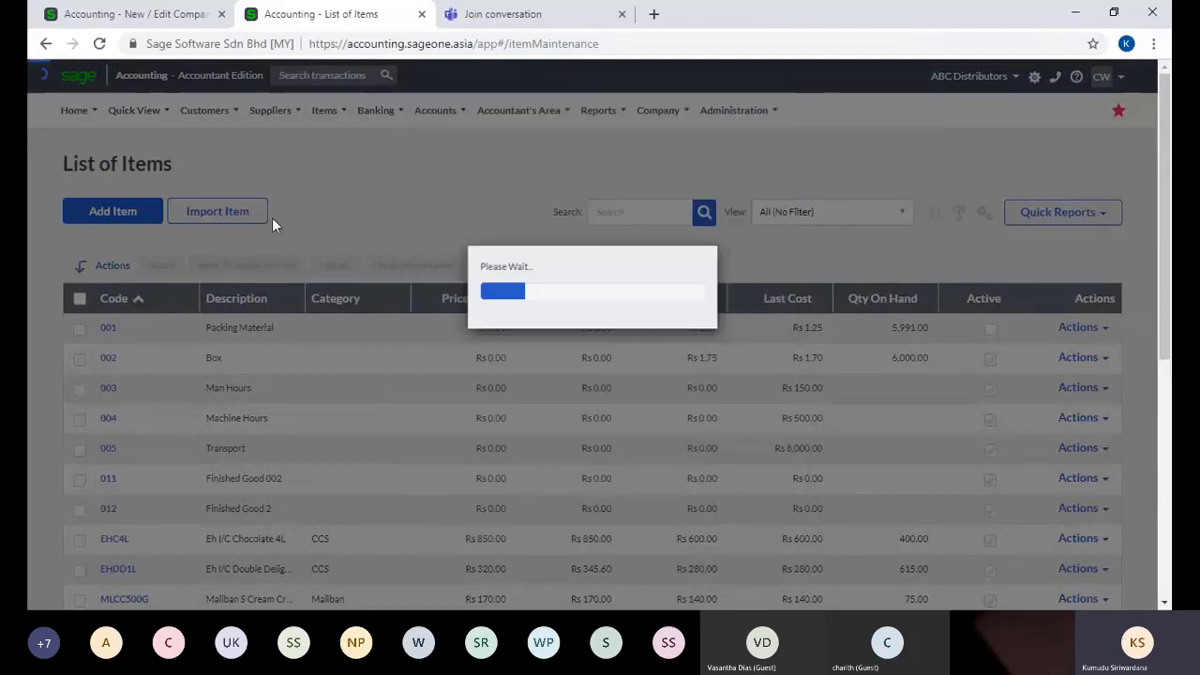
# View the company's Outstanding Balances settings and show the list of other companies available for switching.
pyautogui.click(187, 13)
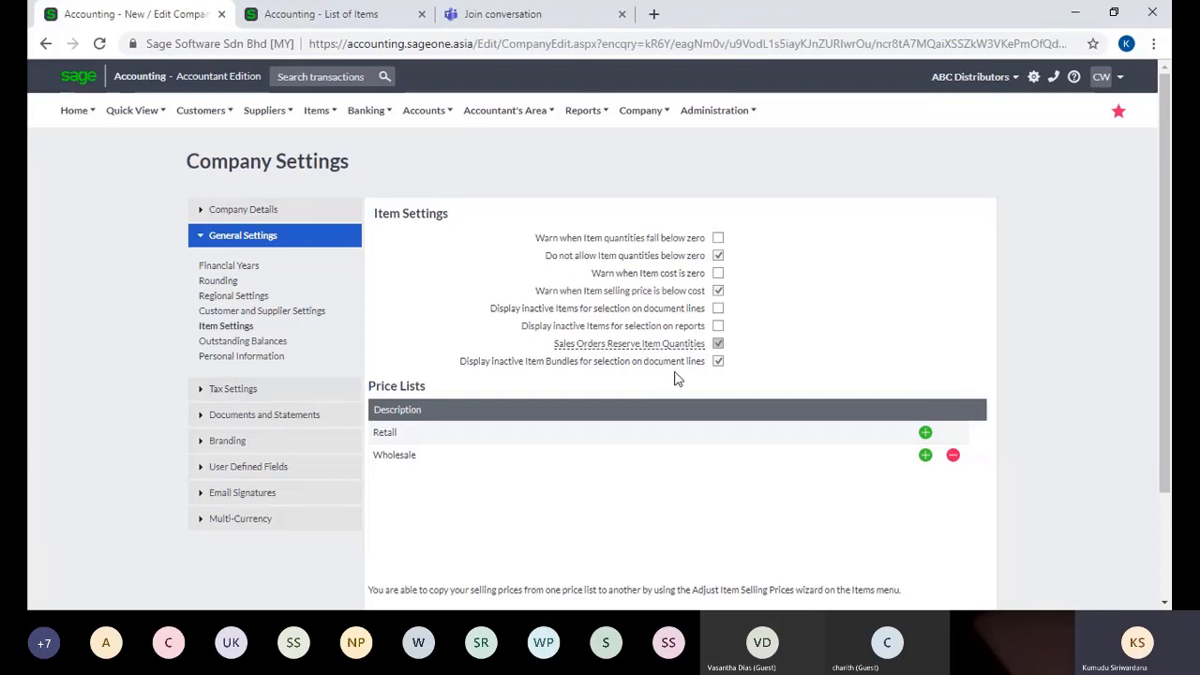
pyautogui.click(335, 123)
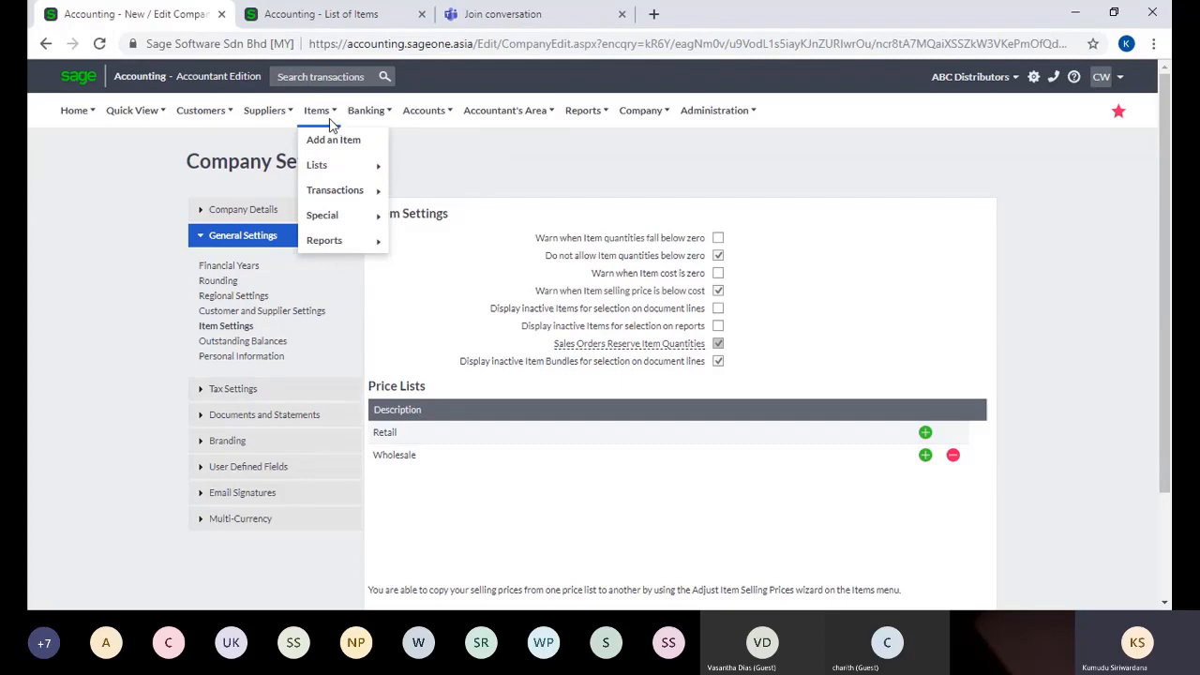
pyautogui.click(237, 342)
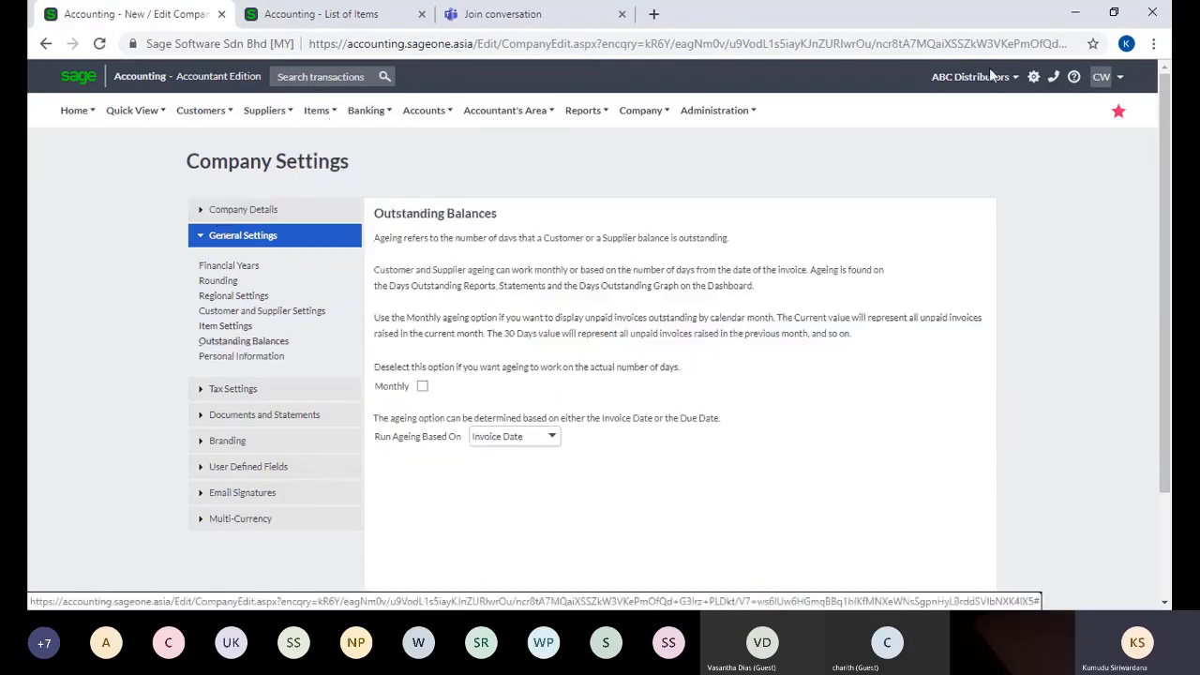
pyautogui.click(988, 79)
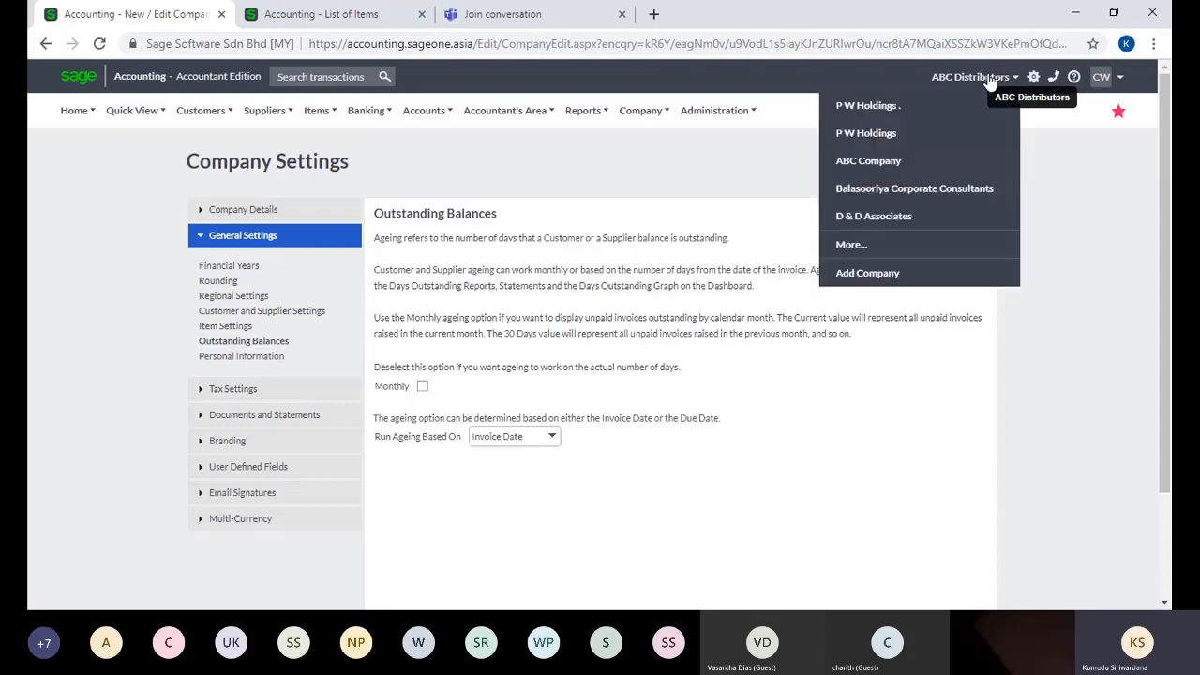
# Reduce the browser window from full size and close the List of Items page, keeping Company Settings open.
pyautogui.click(277, 14)
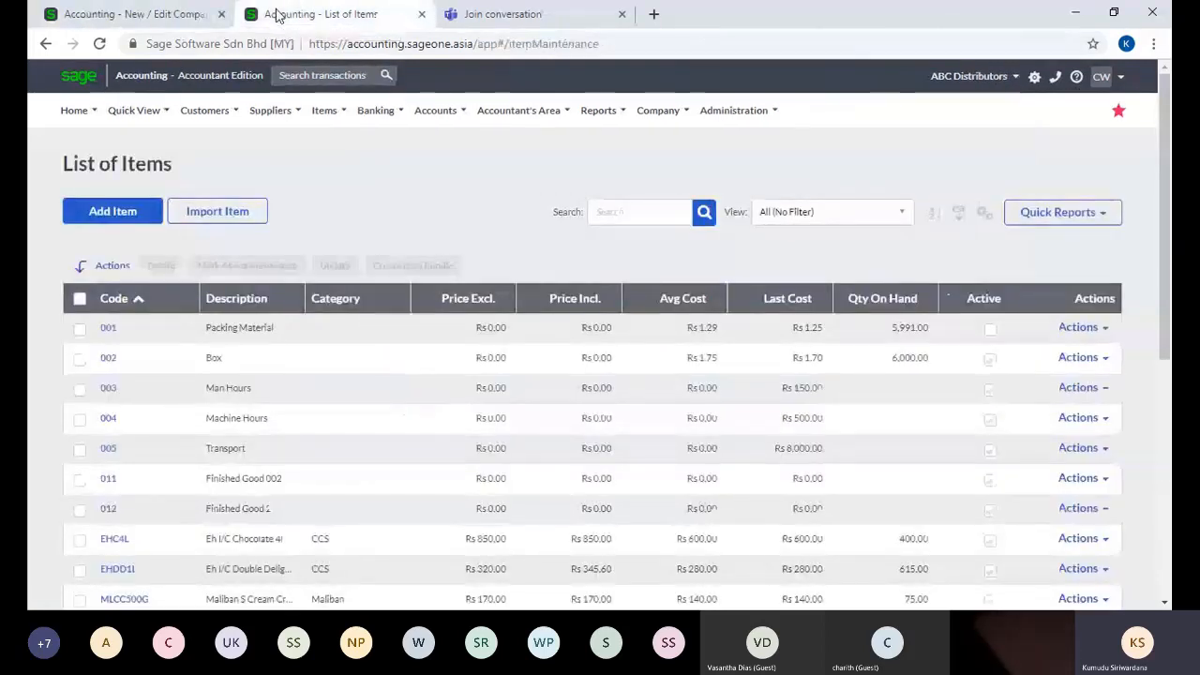
pyautogui.click(1125, 13)
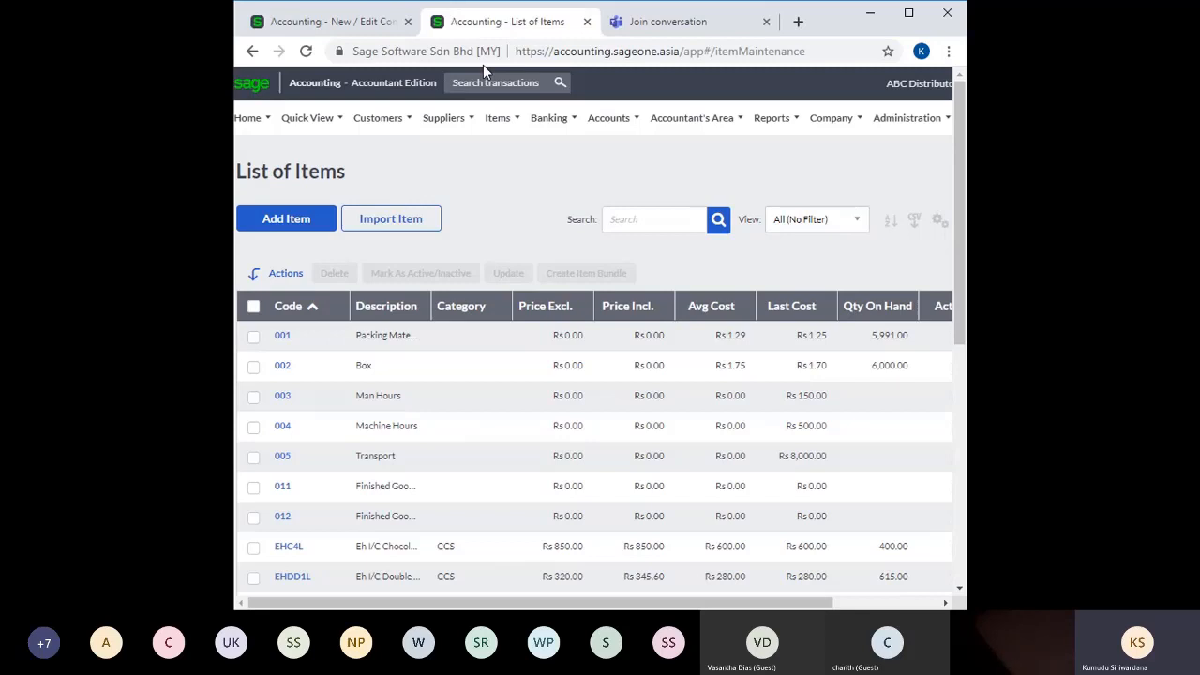
pyautogui.hotkey('ctrl', 'w')
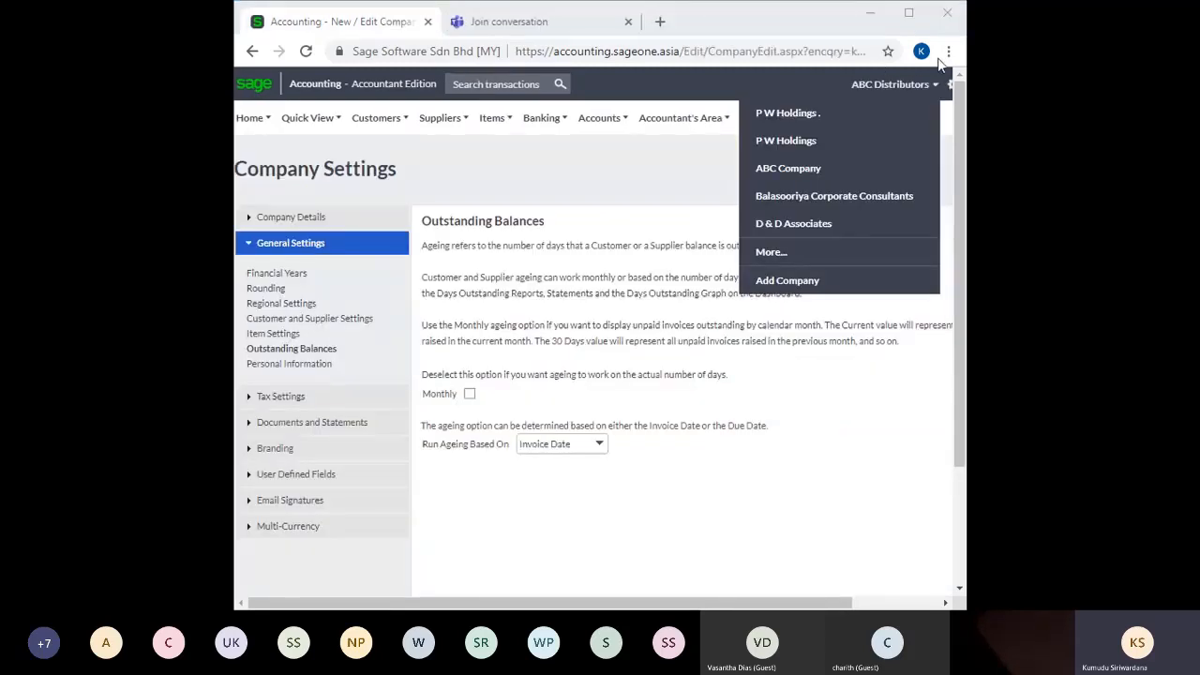
pyautogui.click(951, 58)
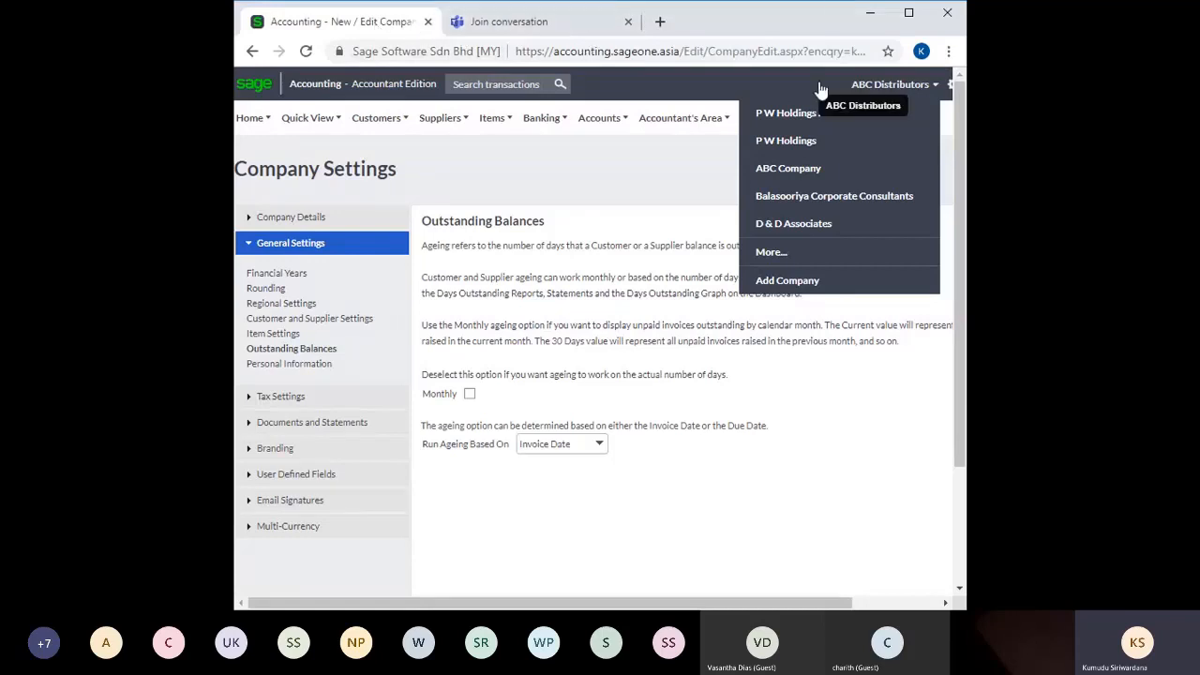
pyautogui.hotkey('alt', 'Tab')
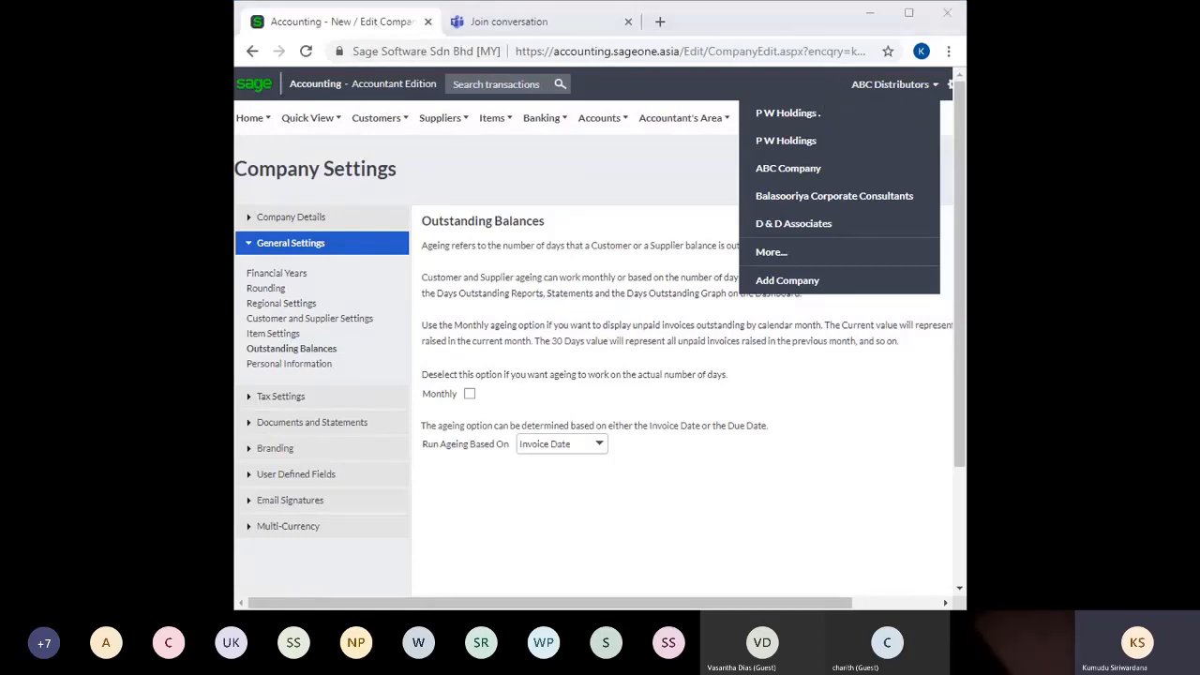
# Restore the browser window to full size and switch from ABC Distributors to the first-listed company, "P W Holdings .".
pyautogui.hotkey('alt', 'Tab')
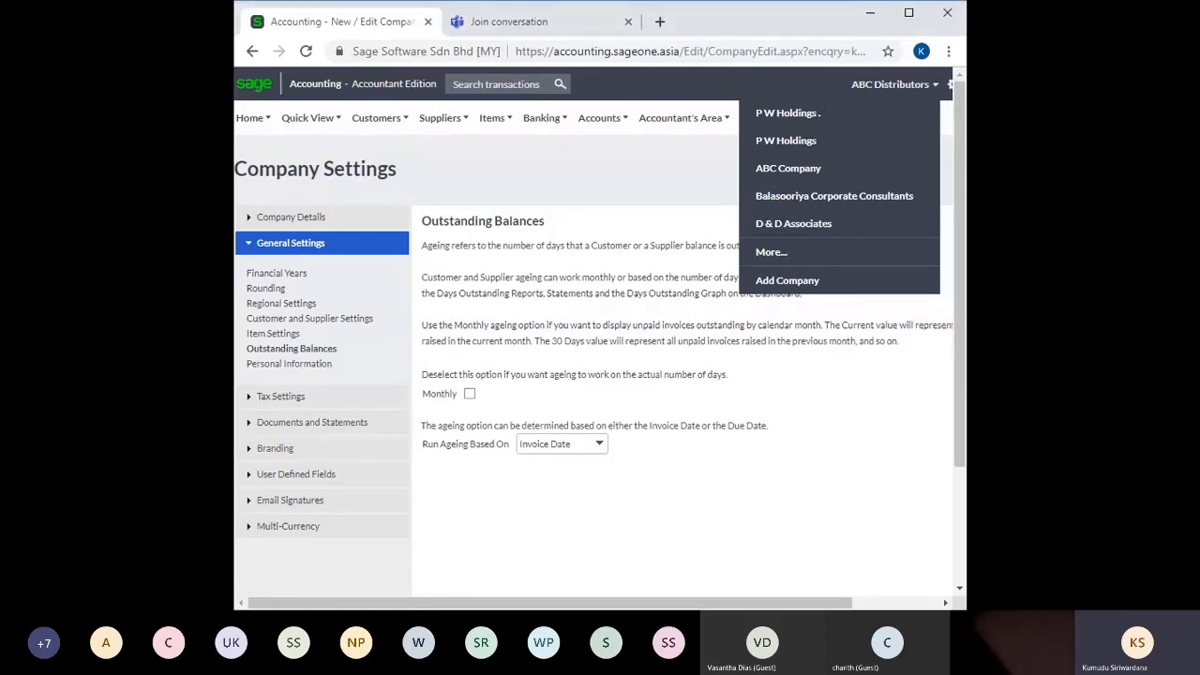
pyautogui.click(907, 14)
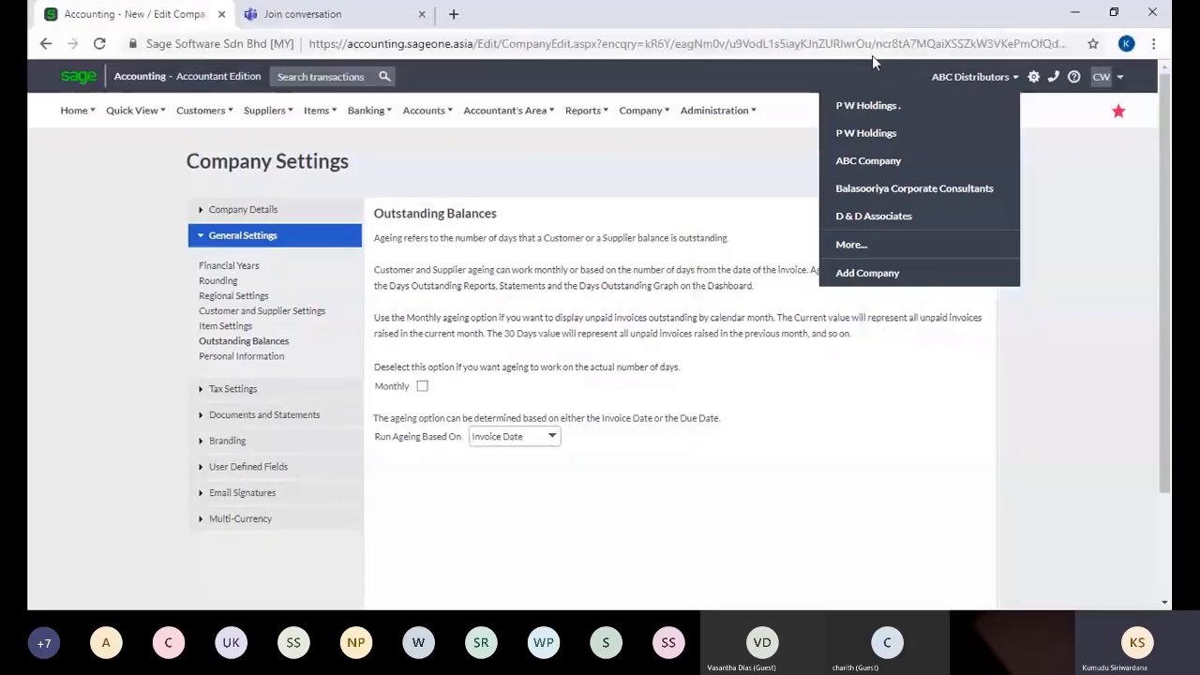
pyautogui.click(960, 89)
pyautogui.click(961, 89)
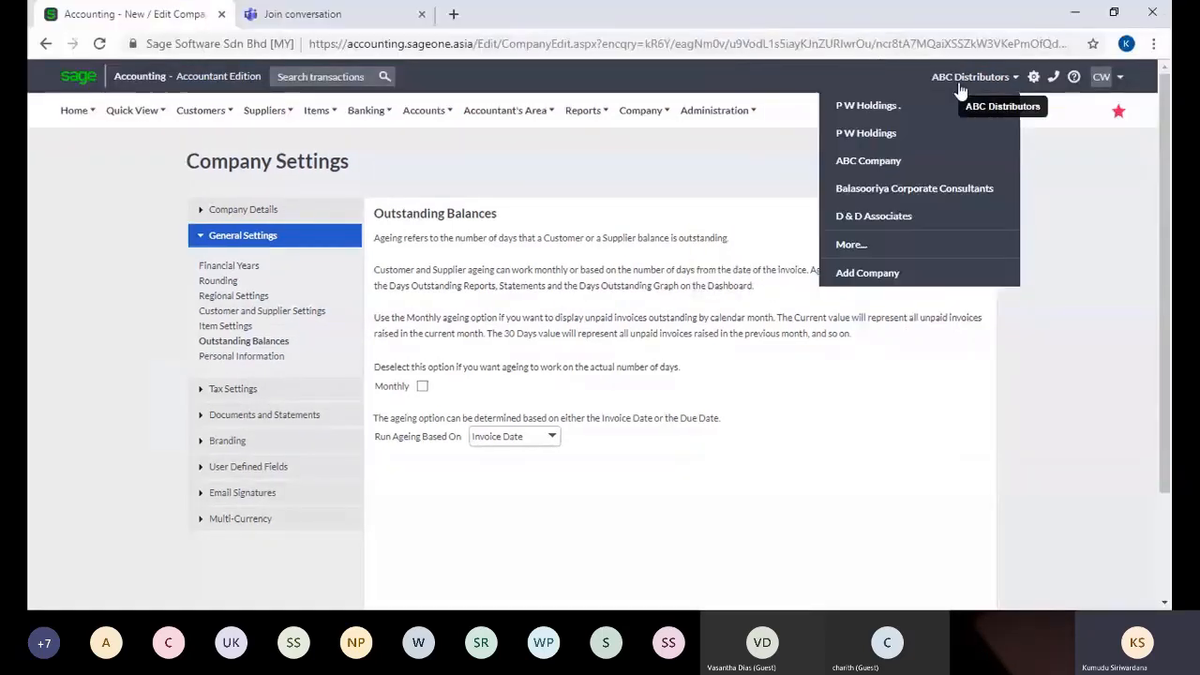
pyautogui.click(904, 112)
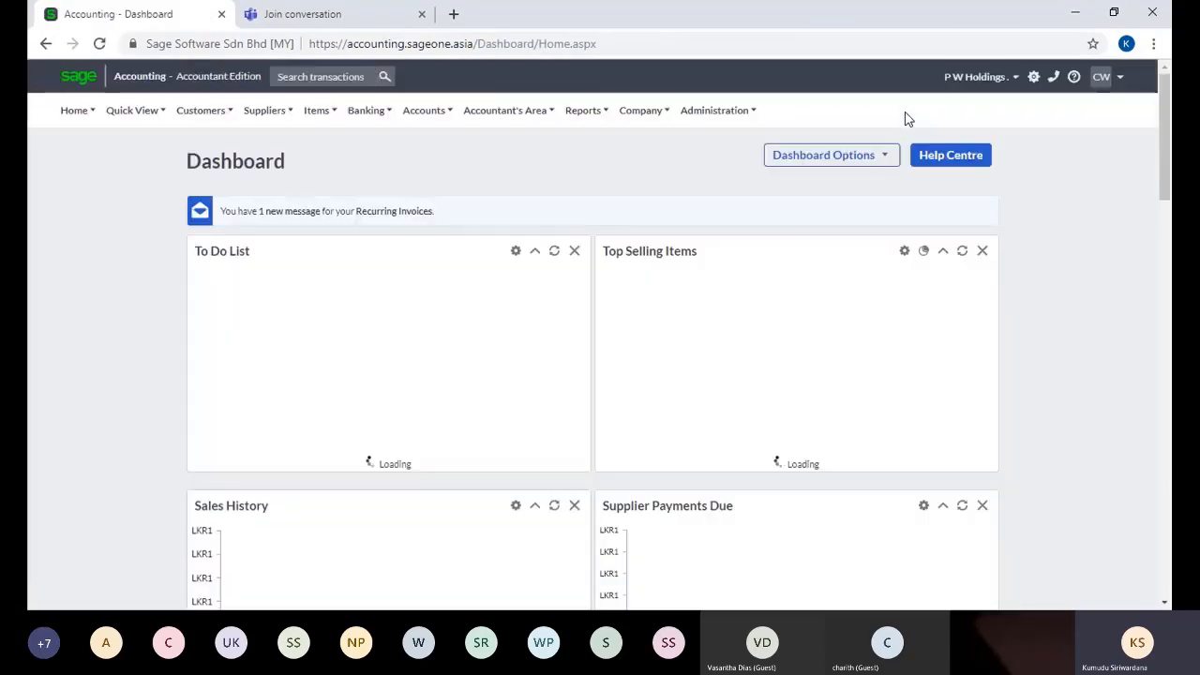
# Open the company settings for P W Holdings and view its Time Tracking Settings under General Settings.
pyautogui.click(641, 110)
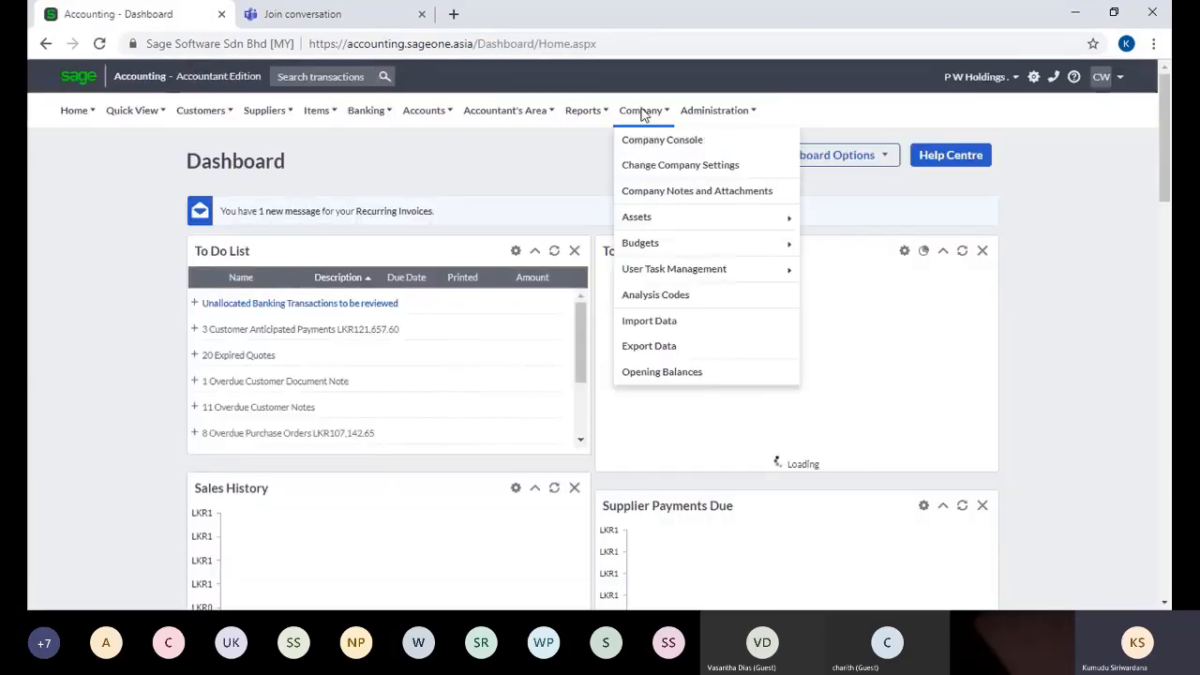
pyautogui.click(645, 166)
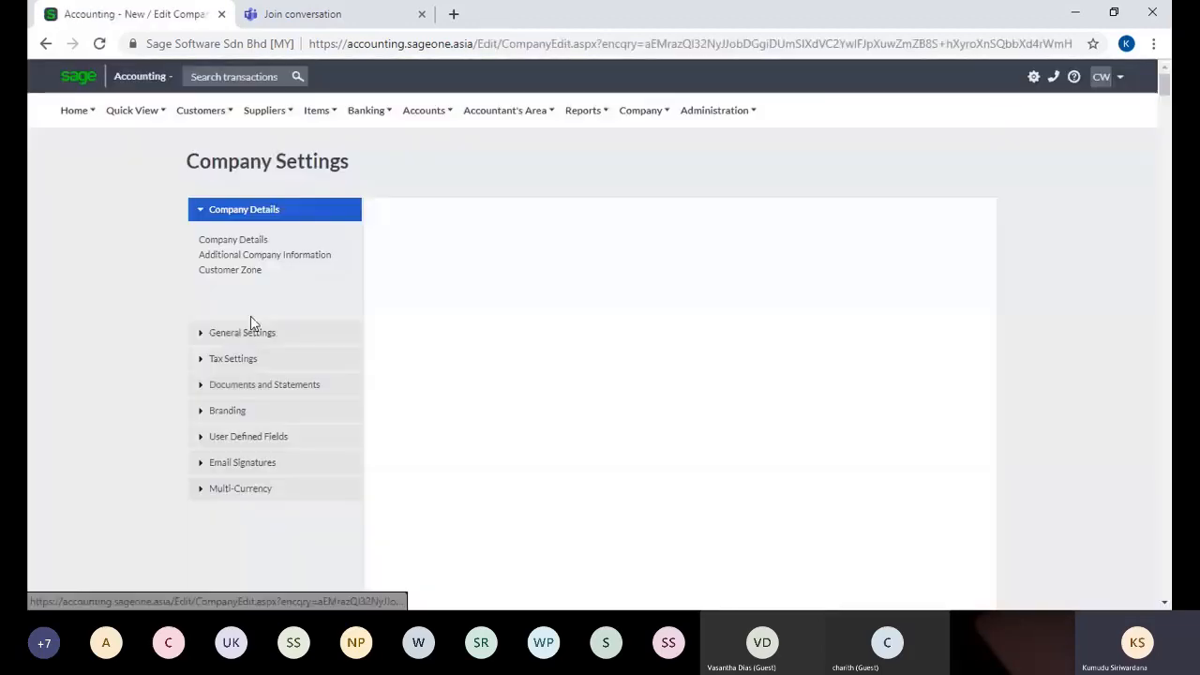
pyautogui.click(246, 333)
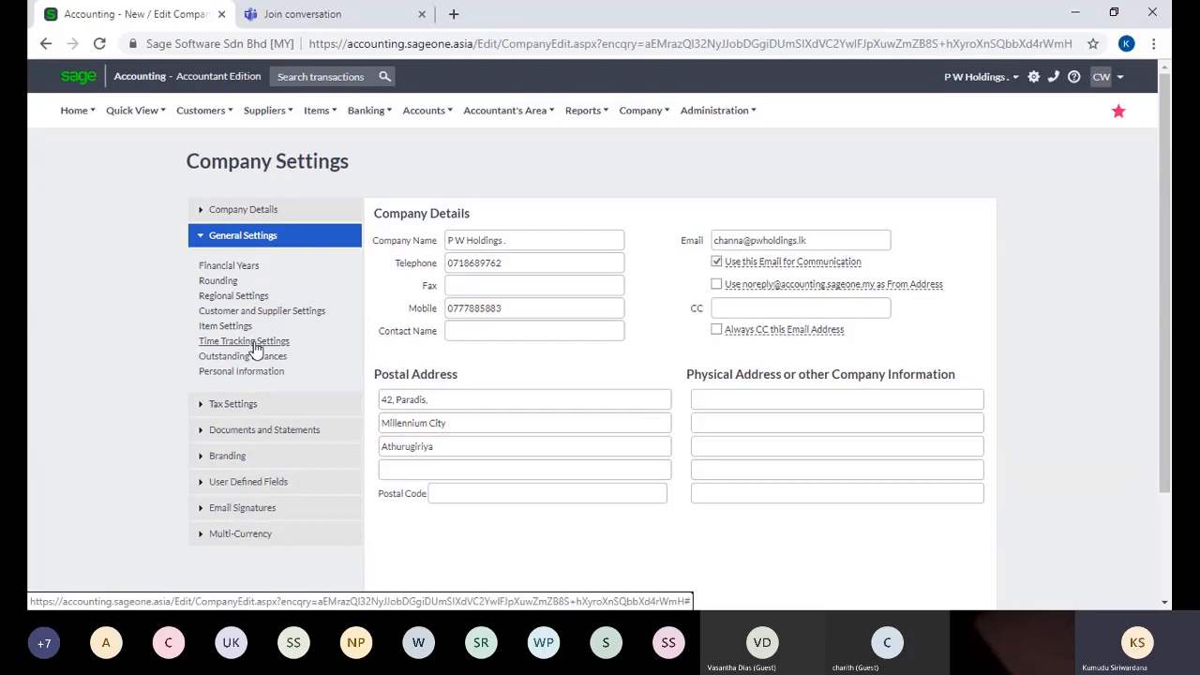
pyautogui.click(253, 343)
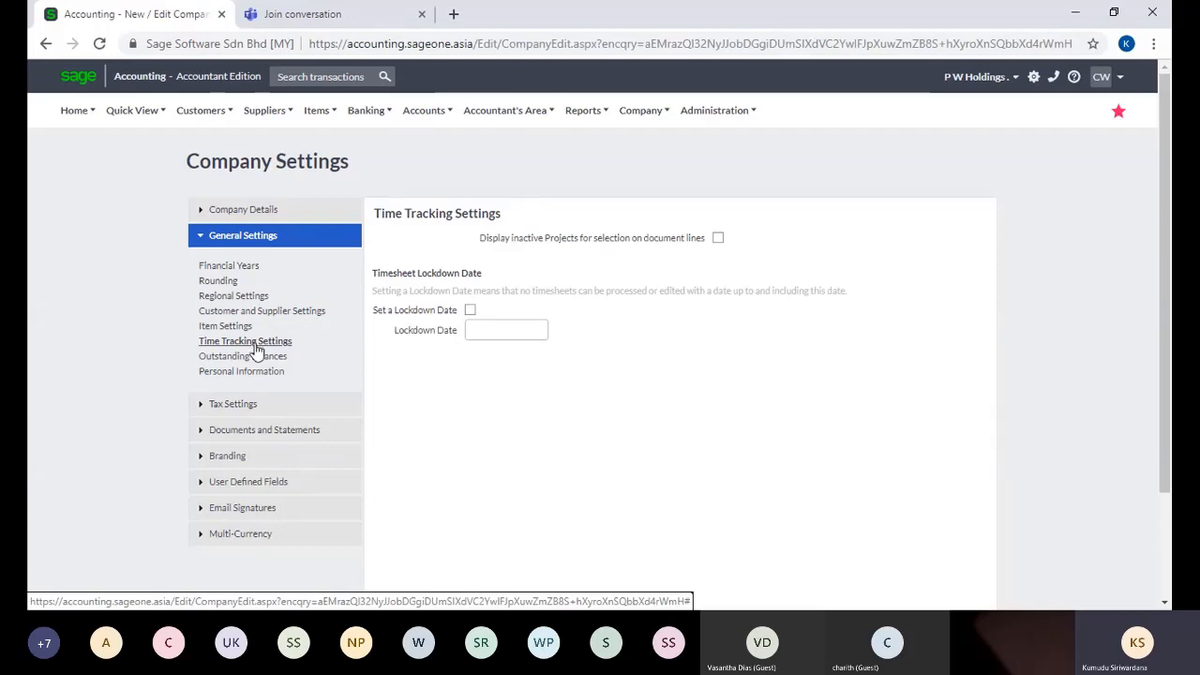
# Open My Profile and start an upgrade of the current subscription package.
pyautogui.moveTo(738, 127)
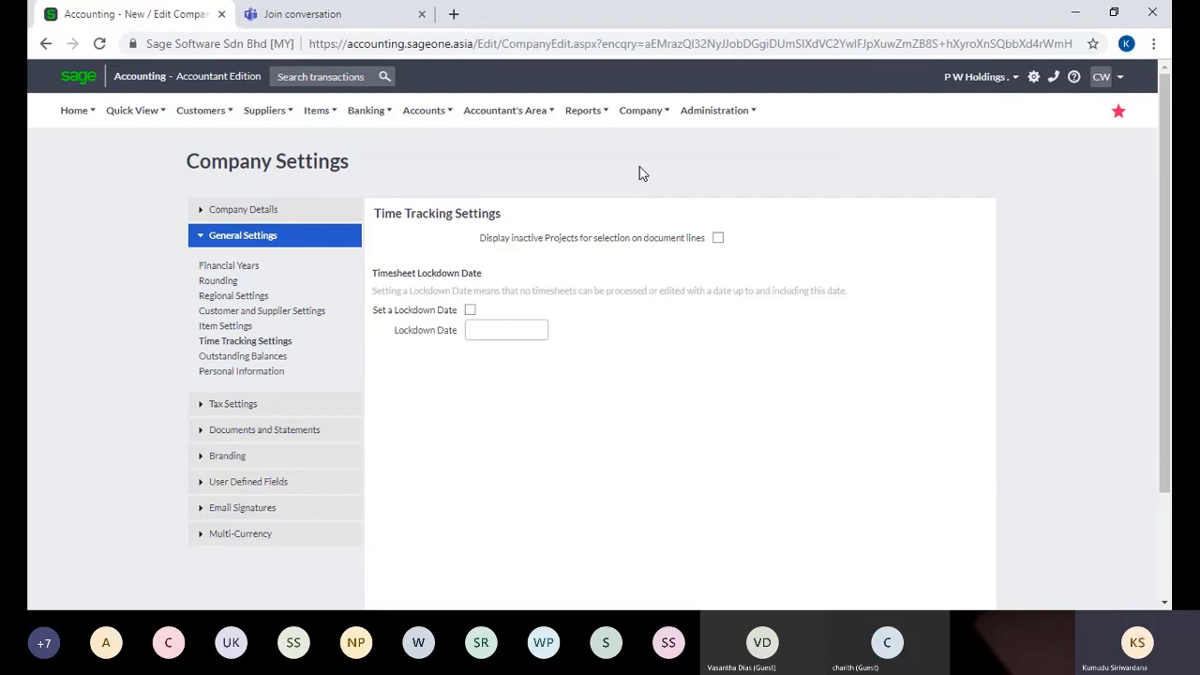
pyautogui.click(705, 114)
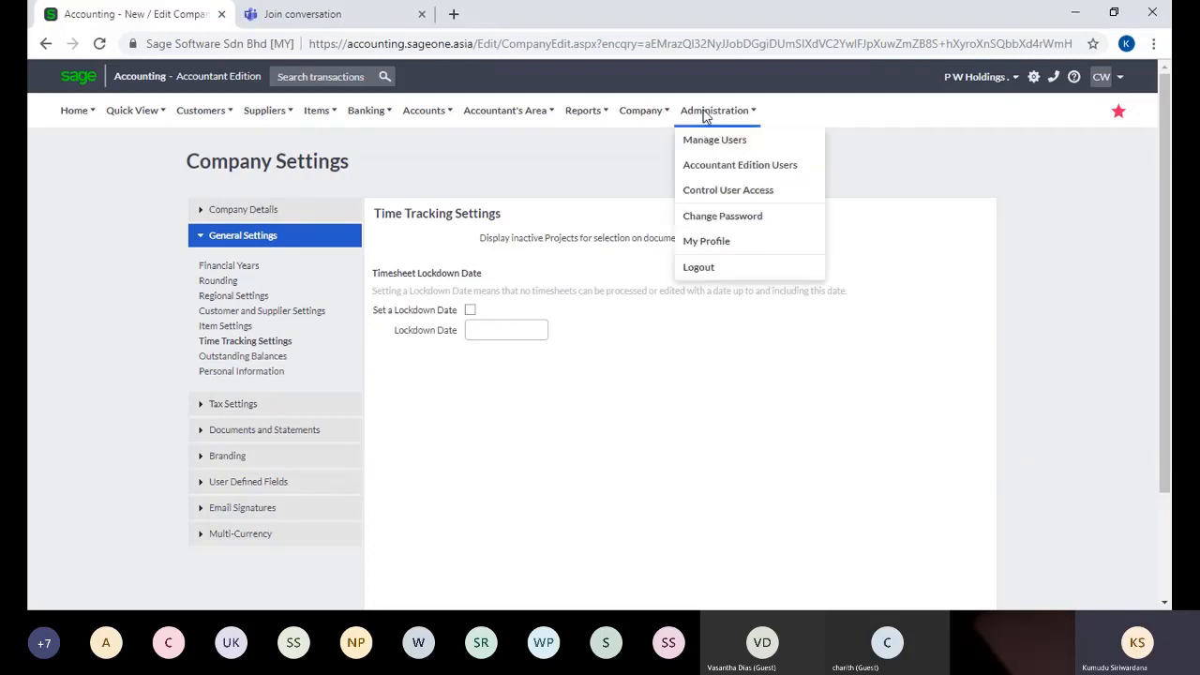
pyautogui.click(708, 243)
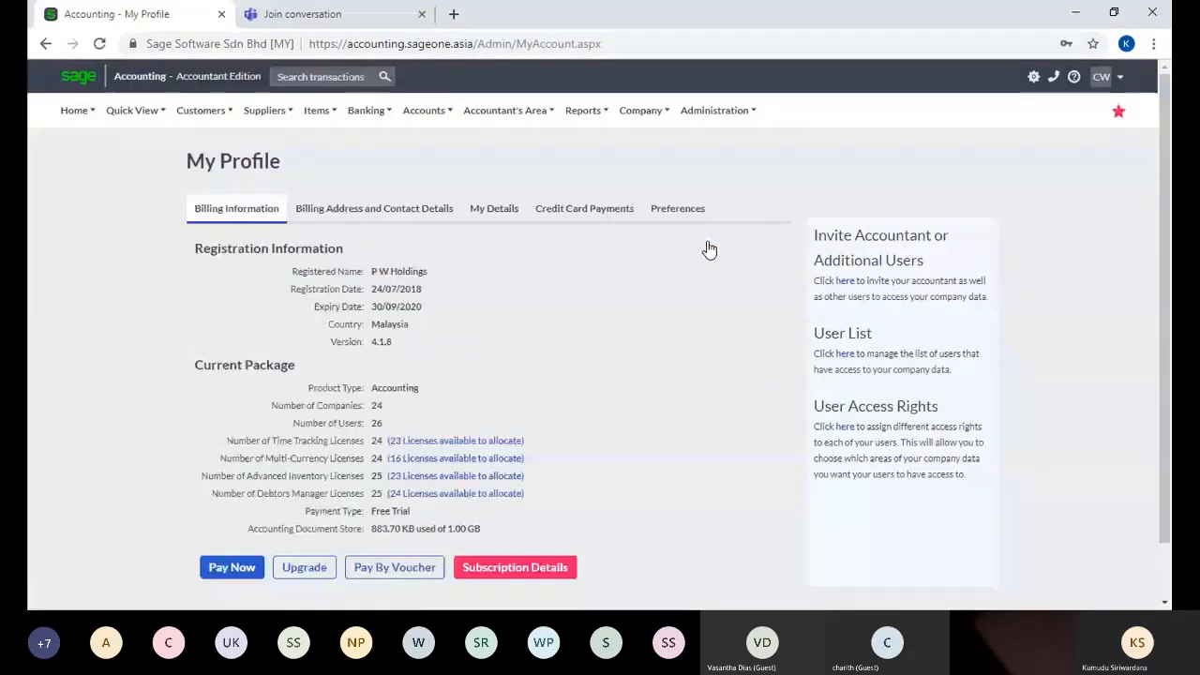
pyautogui.click(302, 579)
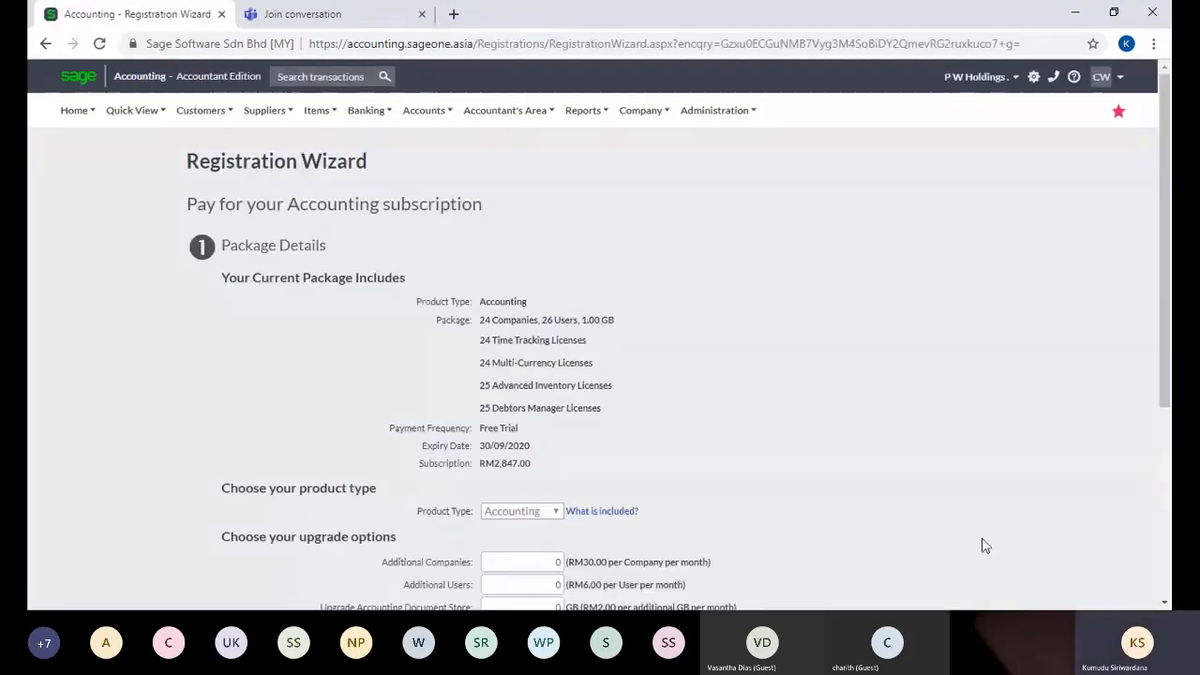
# Set the subscription upgrade to 1 additional company and 5 additional users, then select the Accounting Document Store quantity.
pyautogui.click(1163, 574)
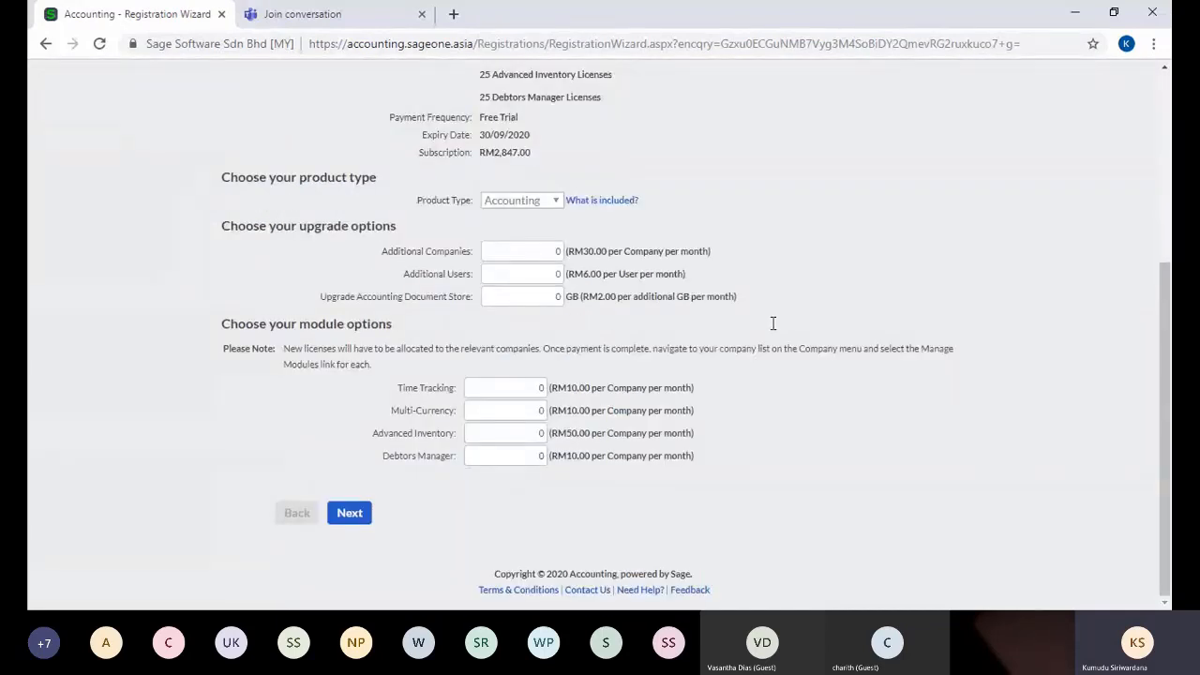
pyautogui.click(546, 250)
pyautogui.write('1')
pyautogui.click(554, 273)
pyautogui.write('5')
pyautogui.click(833, 299)
pyautogui.click(539, 297)
# Duplicate the Registration Wizard browser tab and return to the original one.
pyautogui.scroll(4, 1168, 103)
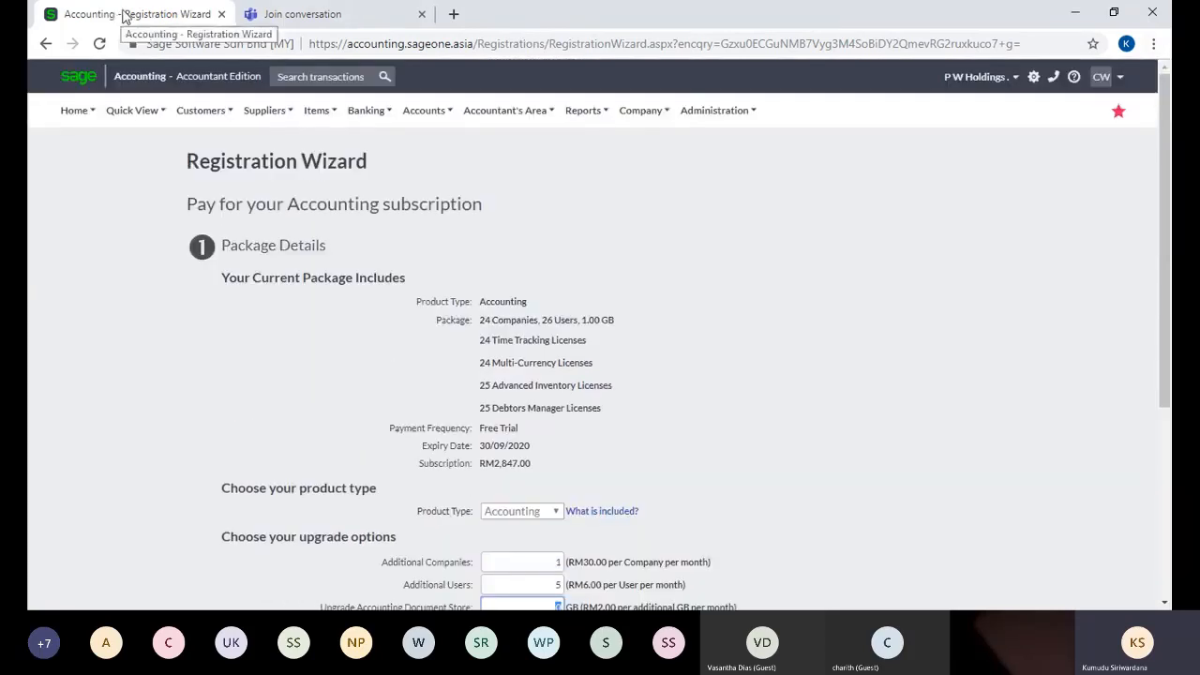
pyautogui.rightClick(125, 16)
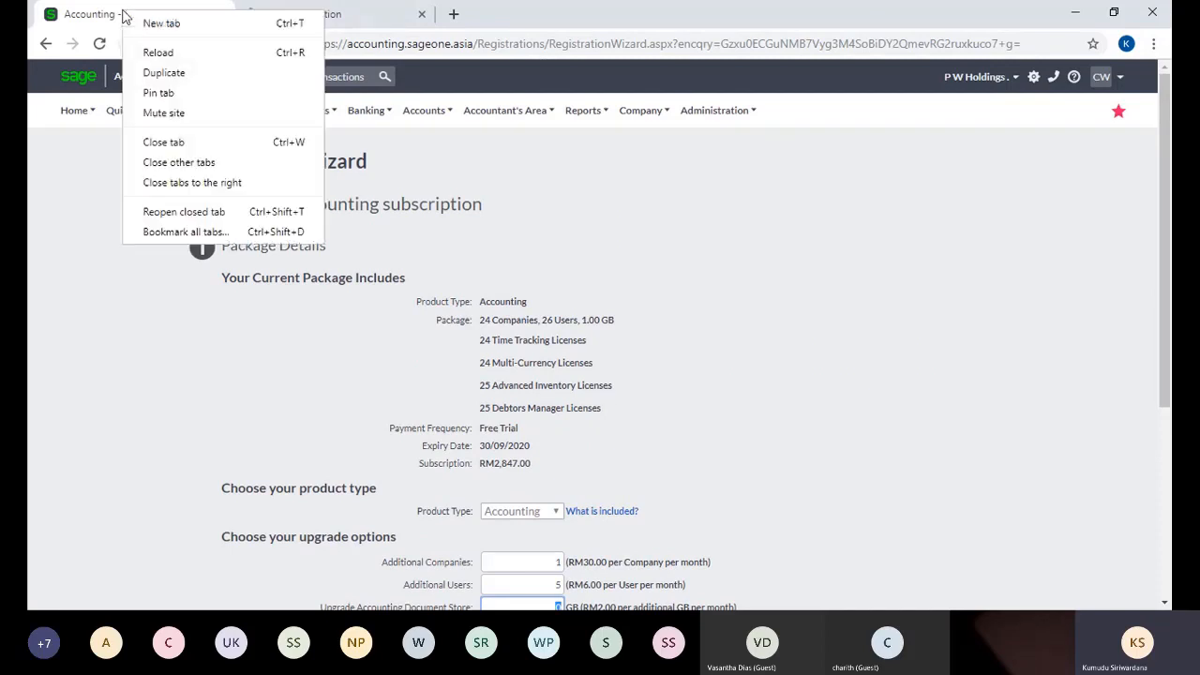
pyautogui.click(167, 78)
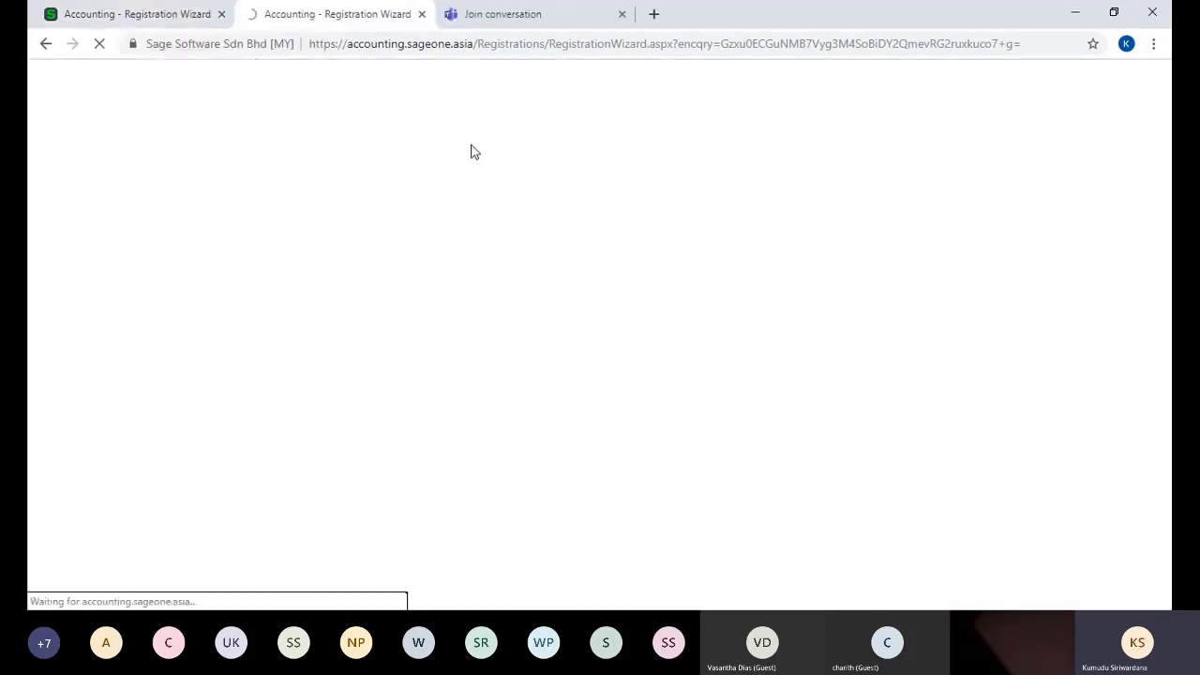
pyautogui.click(160, 16)
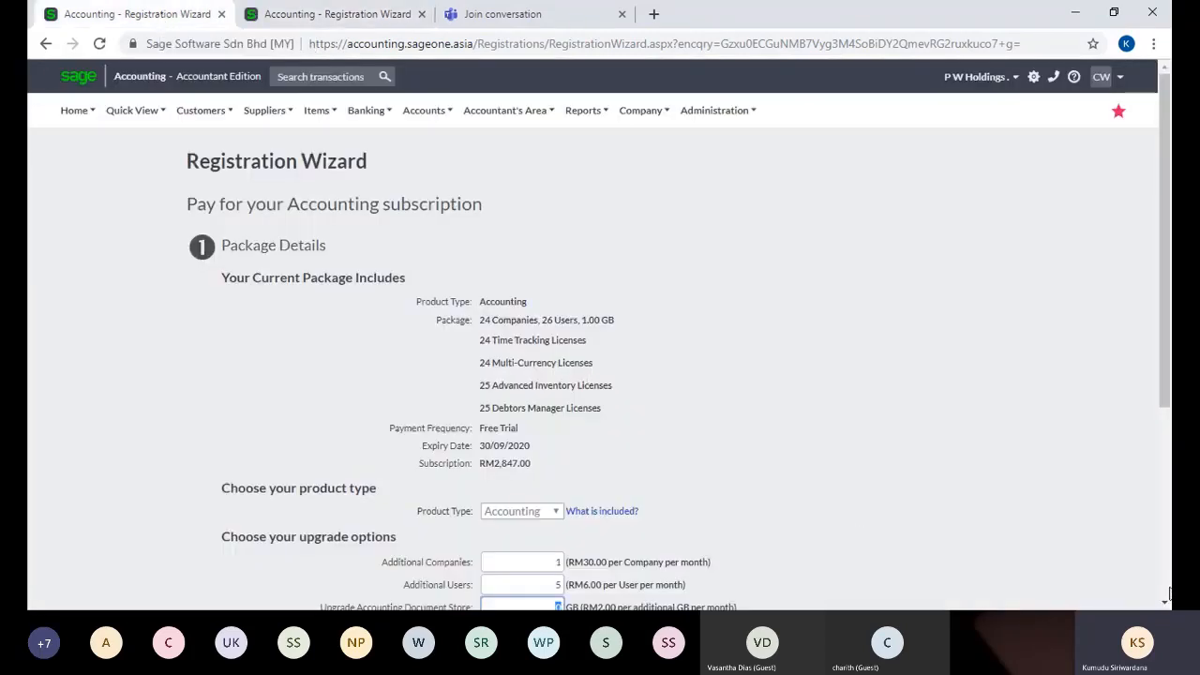
# Examine the module options for Time Tracking, Multi-Currency, Advanced Inventory and Debtors Manager and their monthly prices per company.
pyautogui.click(1165, 602)
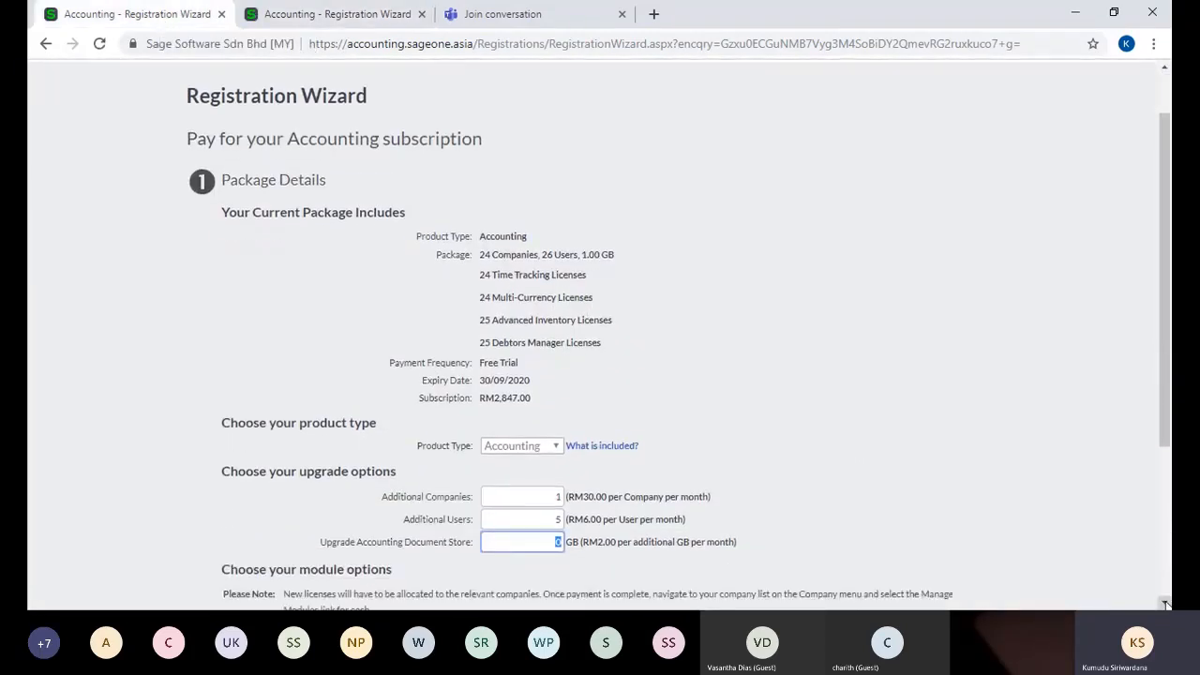
pyautogui.click(1165, 603)
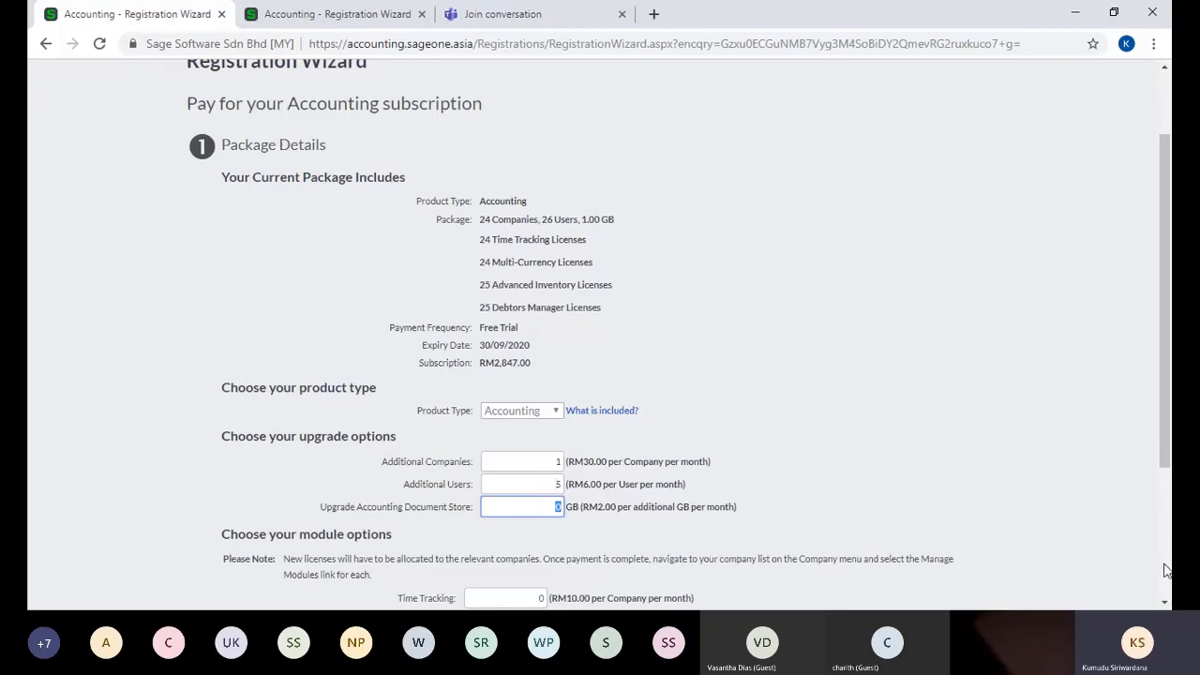
pyautogui.scroll(-2, 1165, 603)
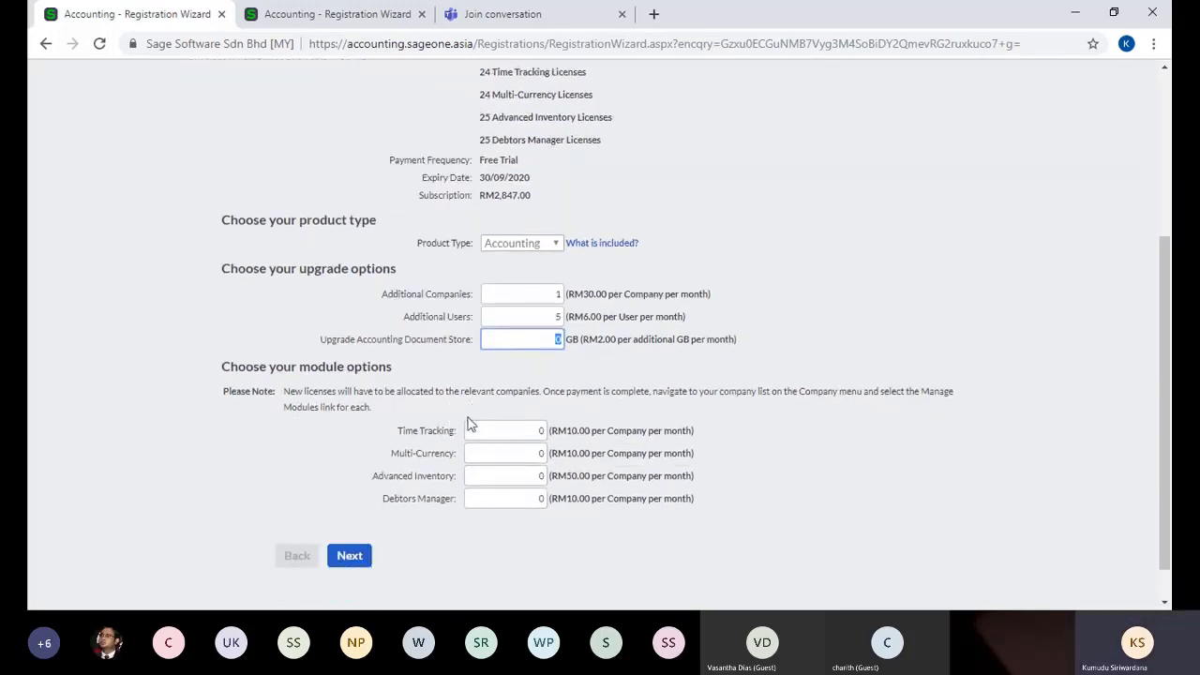
pyautogui.click(501, 434)
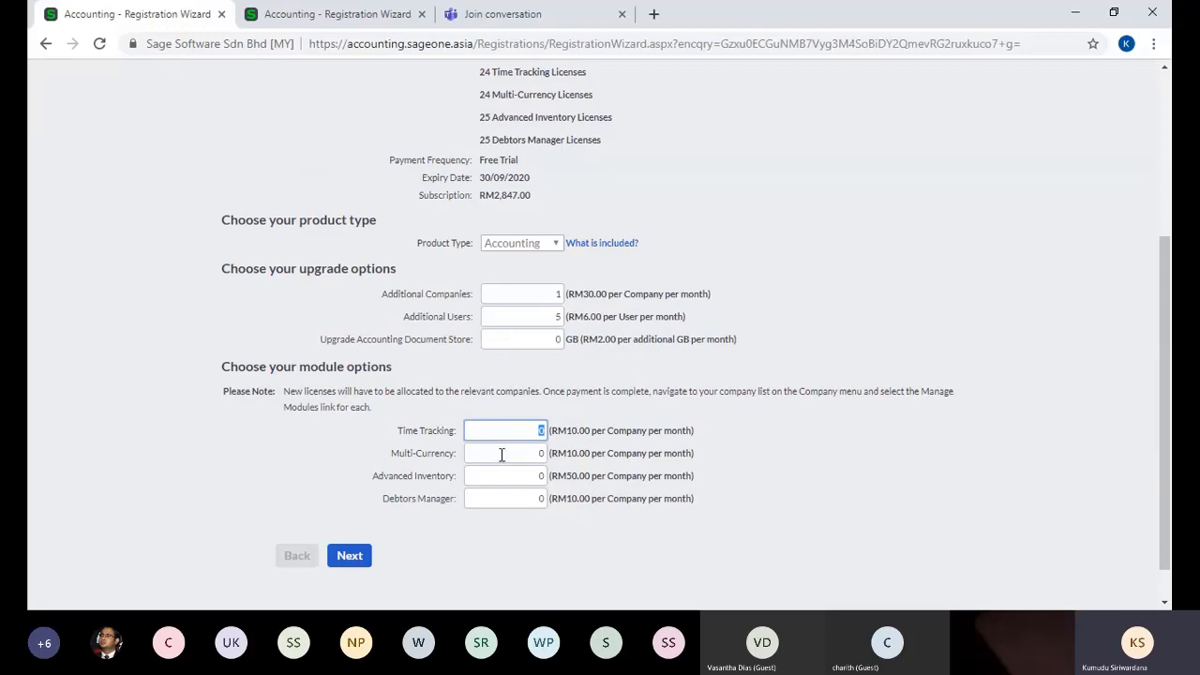
pyautogui.click(501, 457)
pyautogui.click(501, 477)
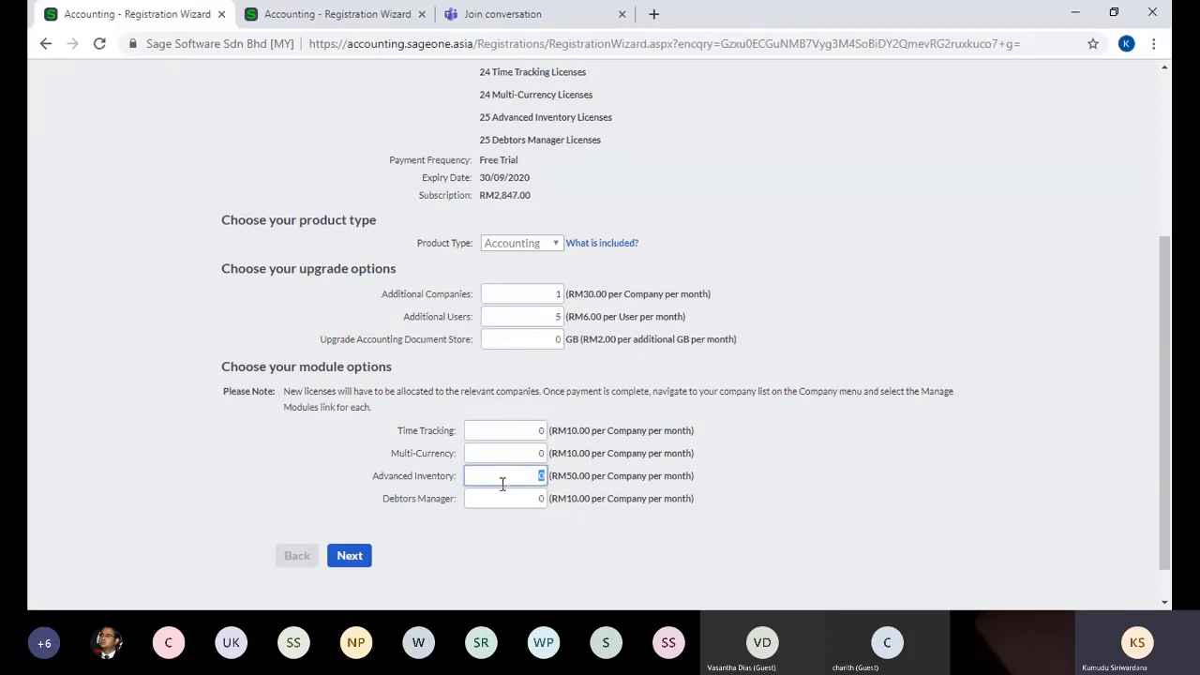
pyautogui.click(506, 499)
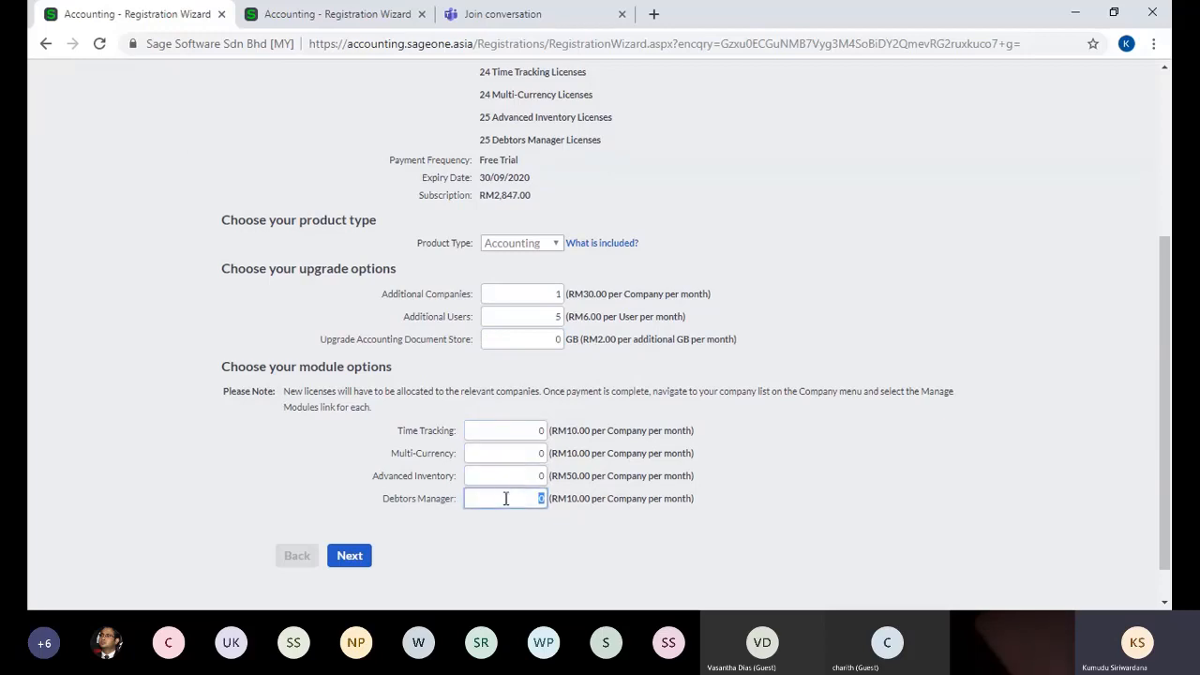
pyautogui.click(497, 430)
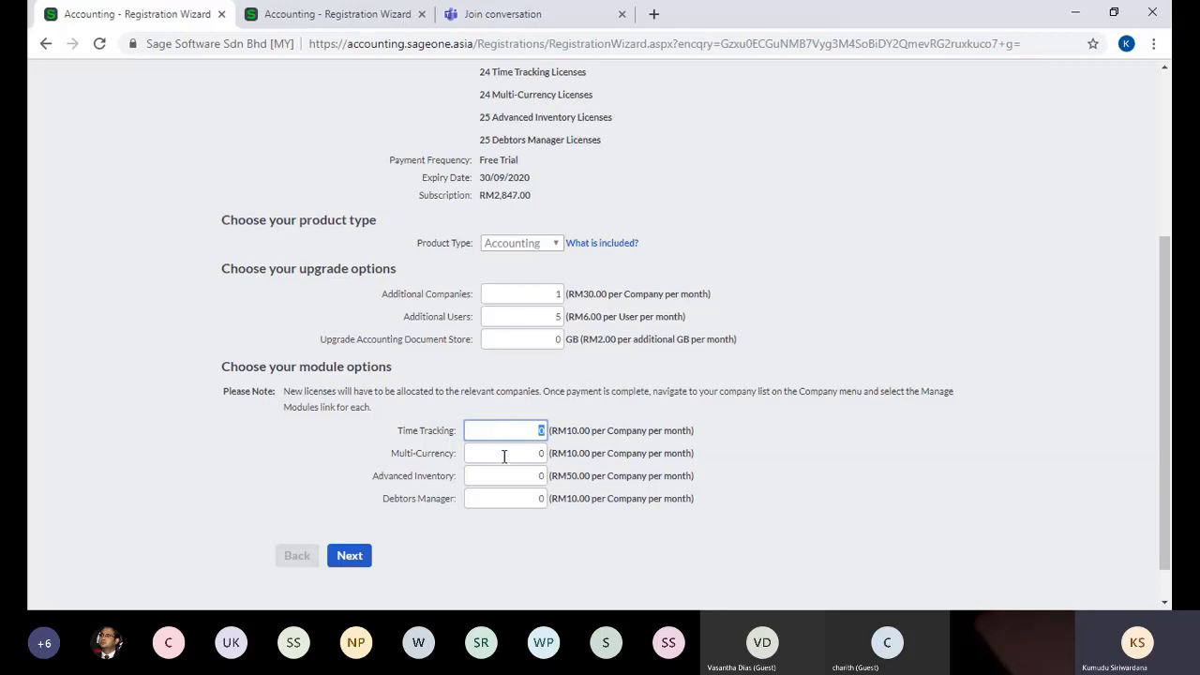
pyautogui.click(505, 456)
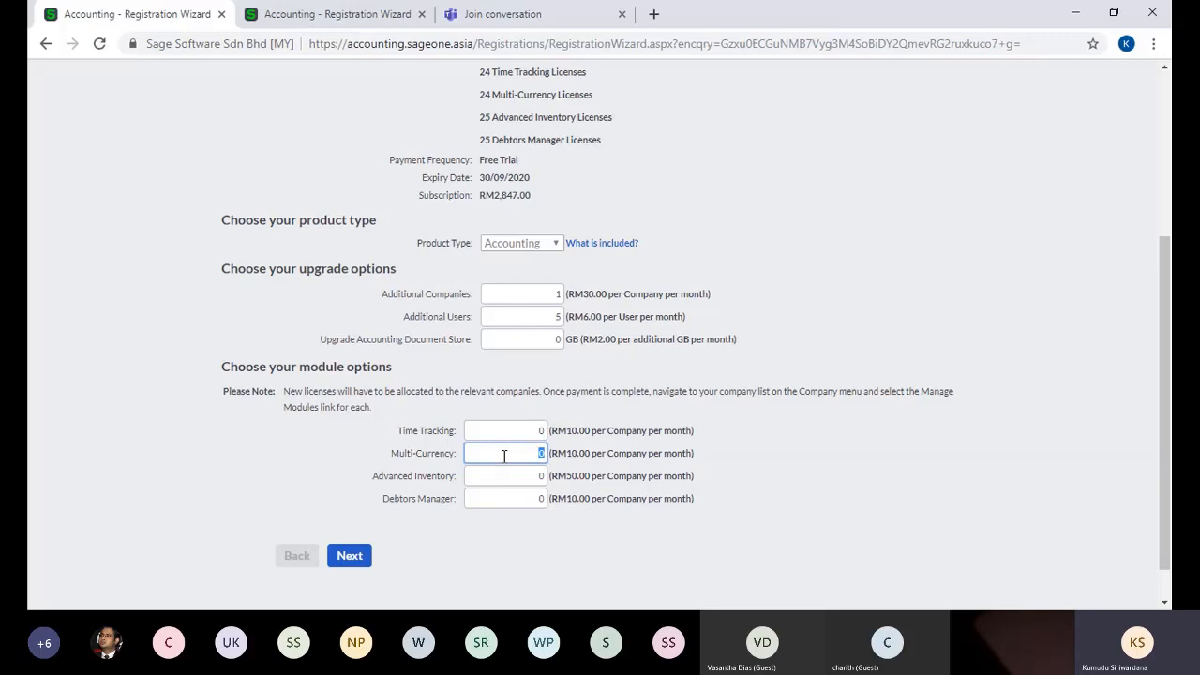
pyautogui.click(506, 476)
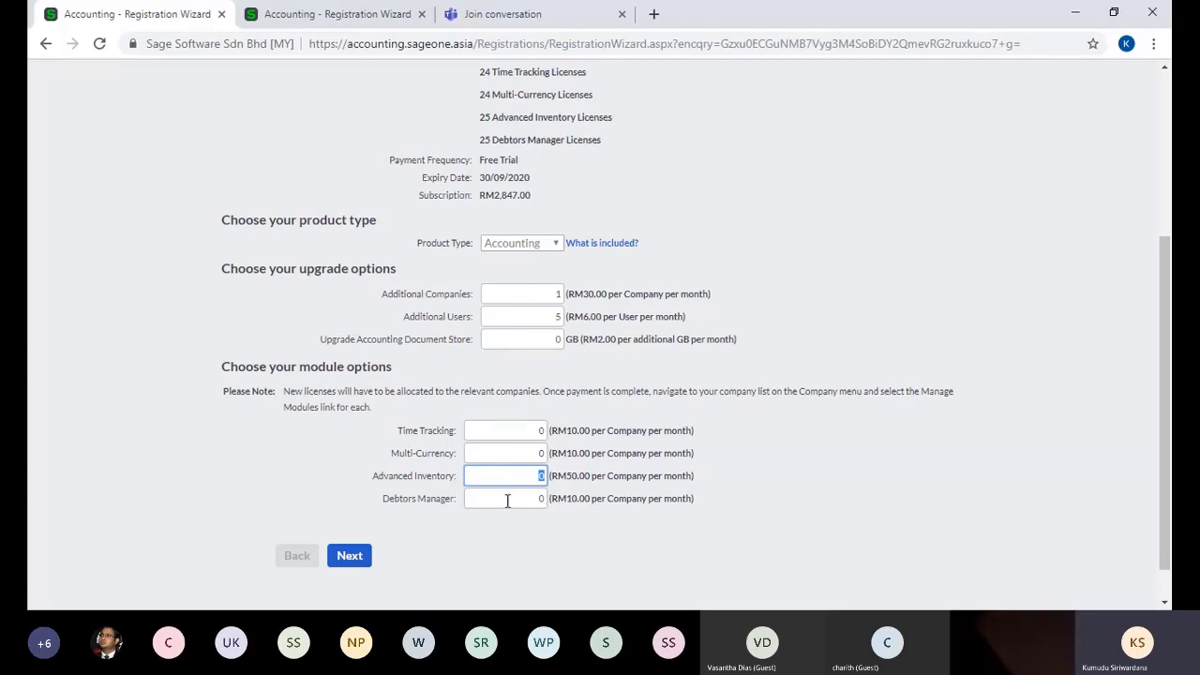
pyautogui.click(507, 499)
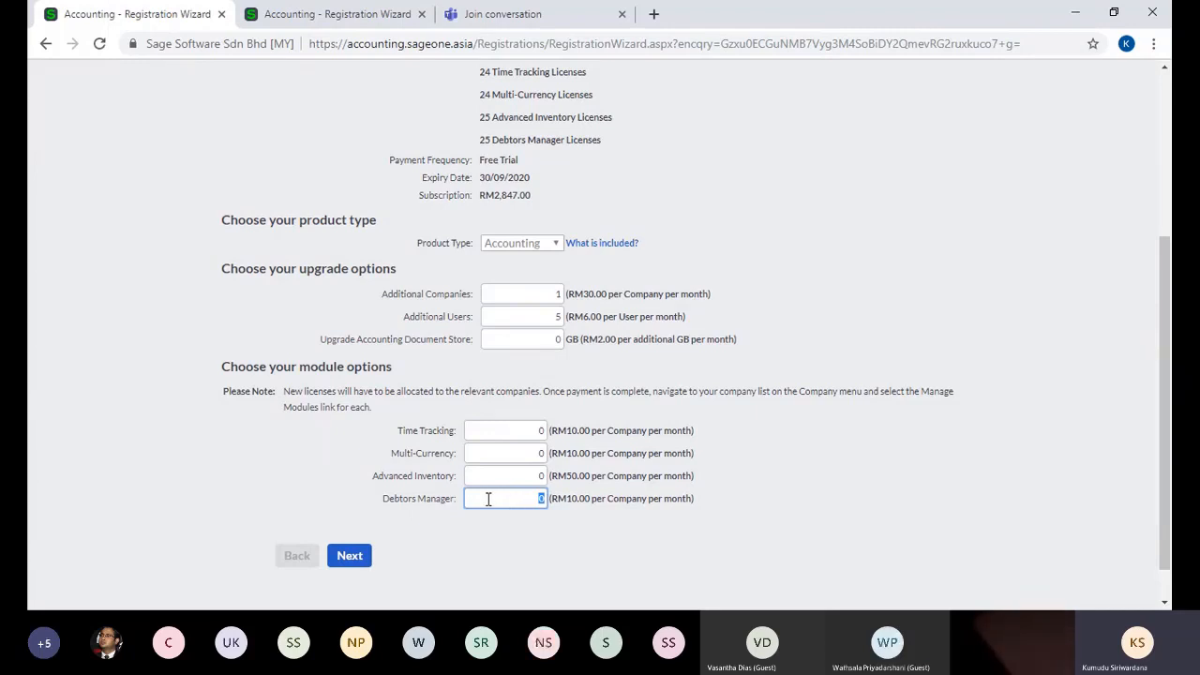
# Review the current package details, the Time Tracking module option and the Additional Users upgrade option in the Registration Wizard.
pyautogui.scroll(3, 920, 136)
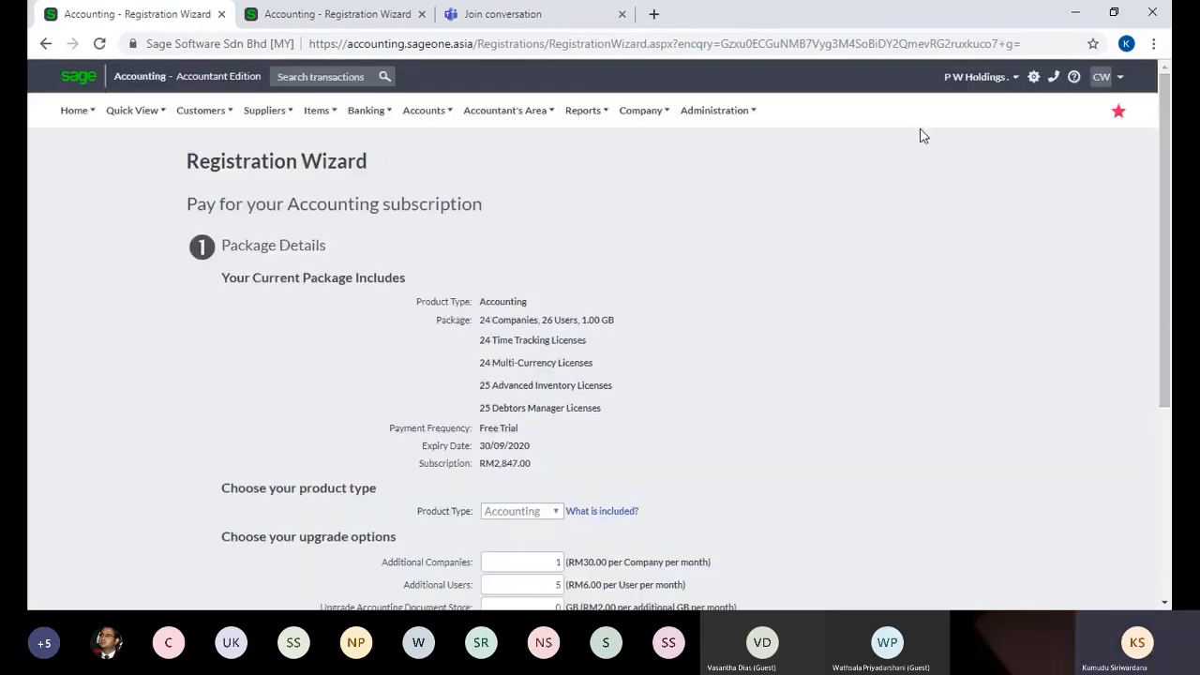
pyautogui.click(1163, 472)
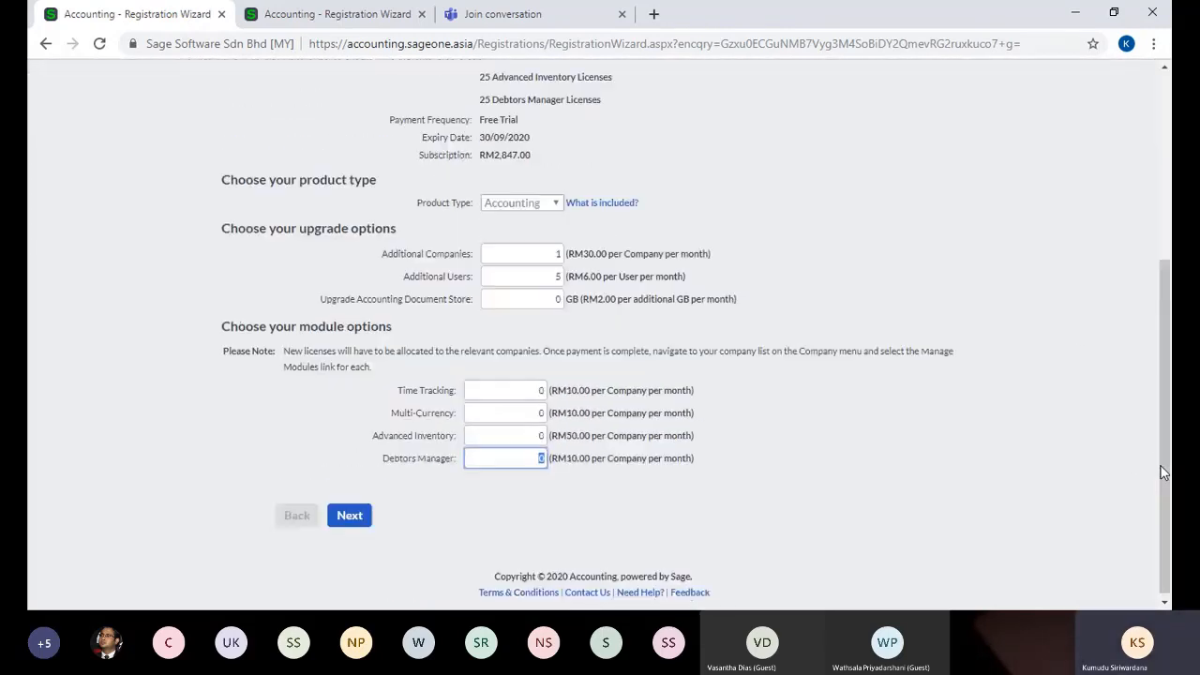
pyautogui.click(514, 393)
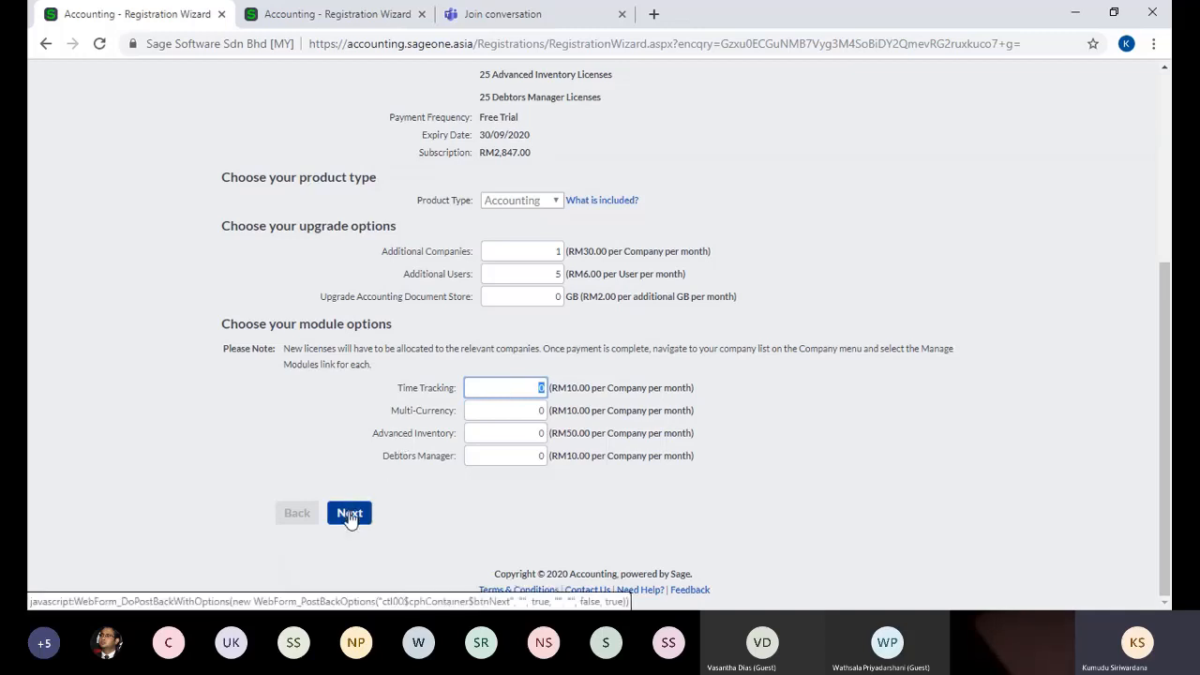
pyautogui.click(525, 276)
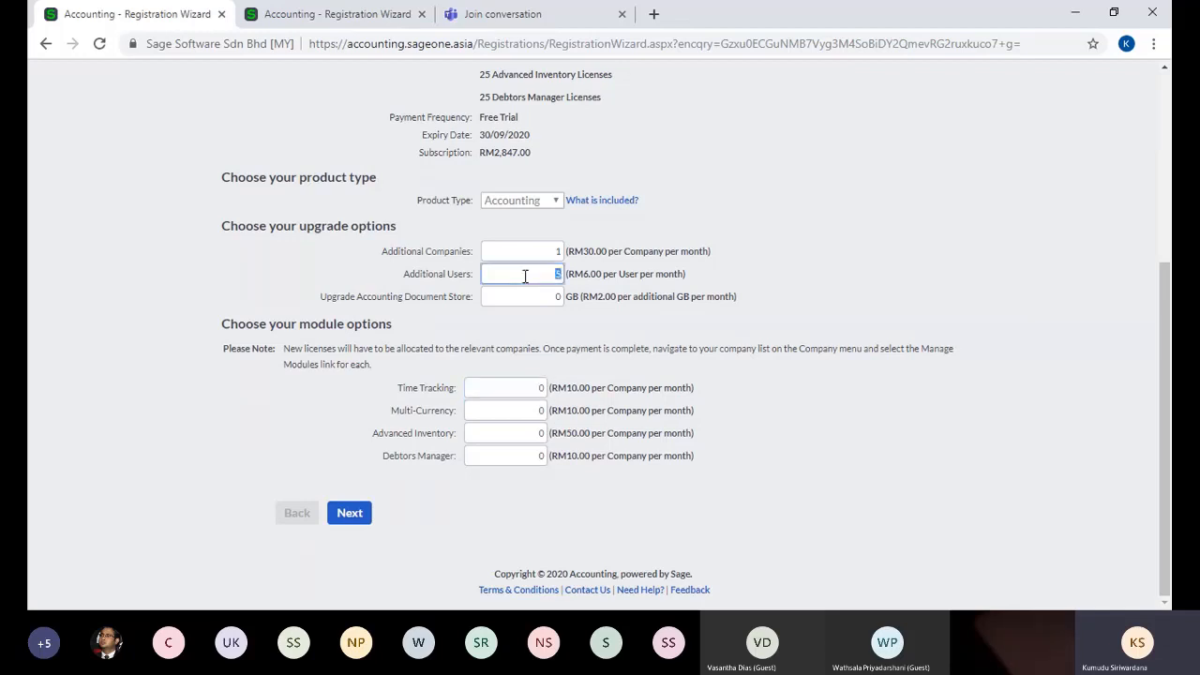
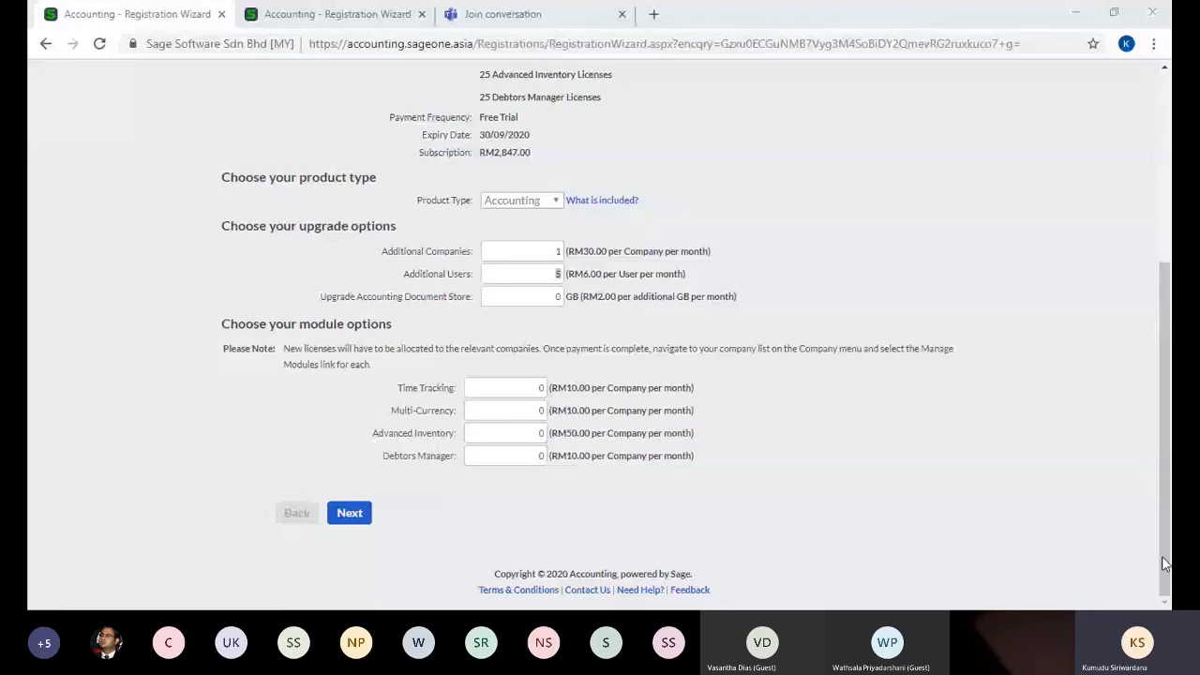
pyautogui.doubleClick(558, 274)
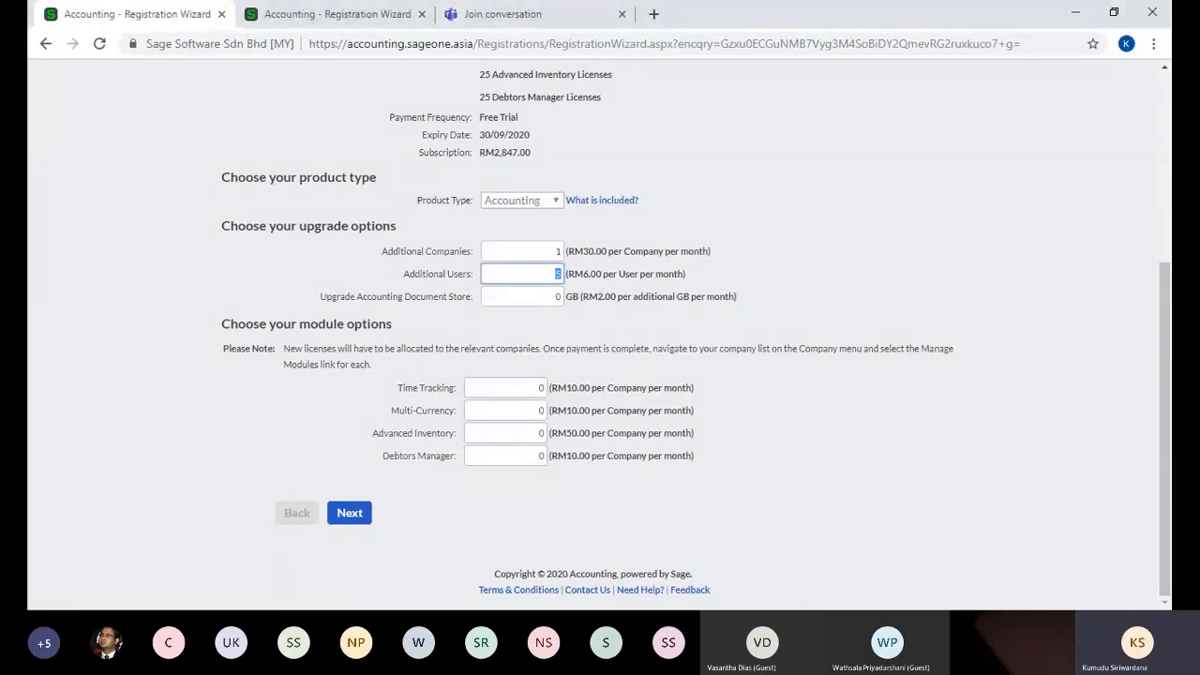
pyautogui.click(929, 418)
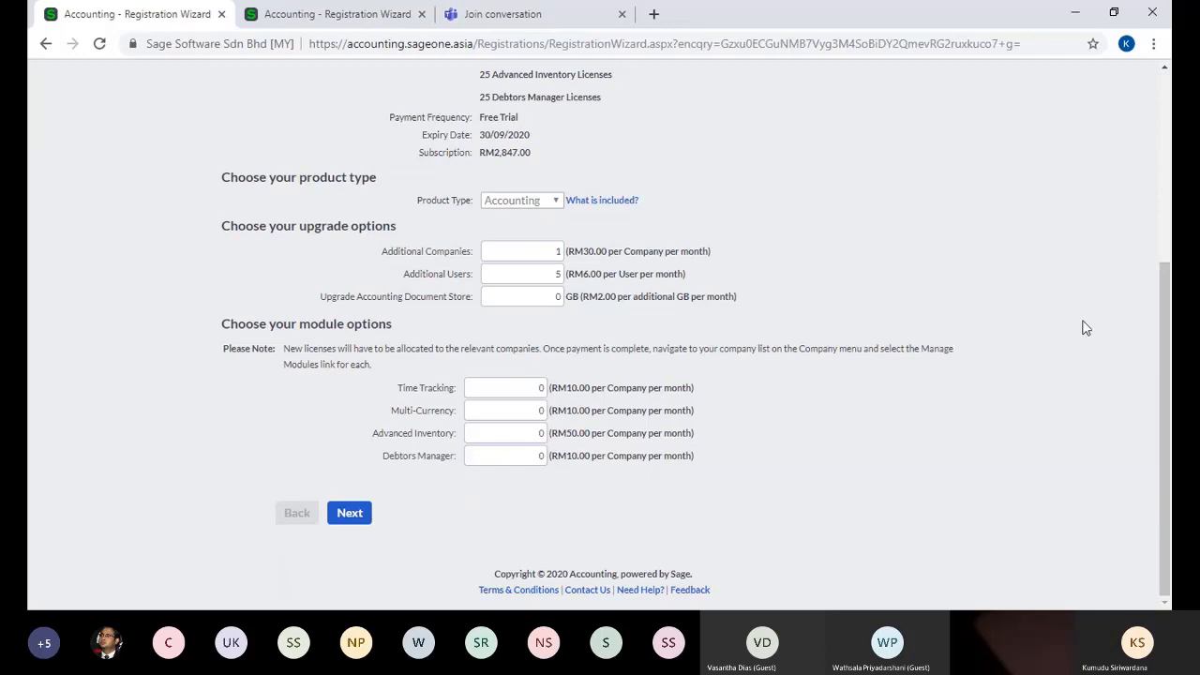
pyautogui.scroll(5, 1082, 327)
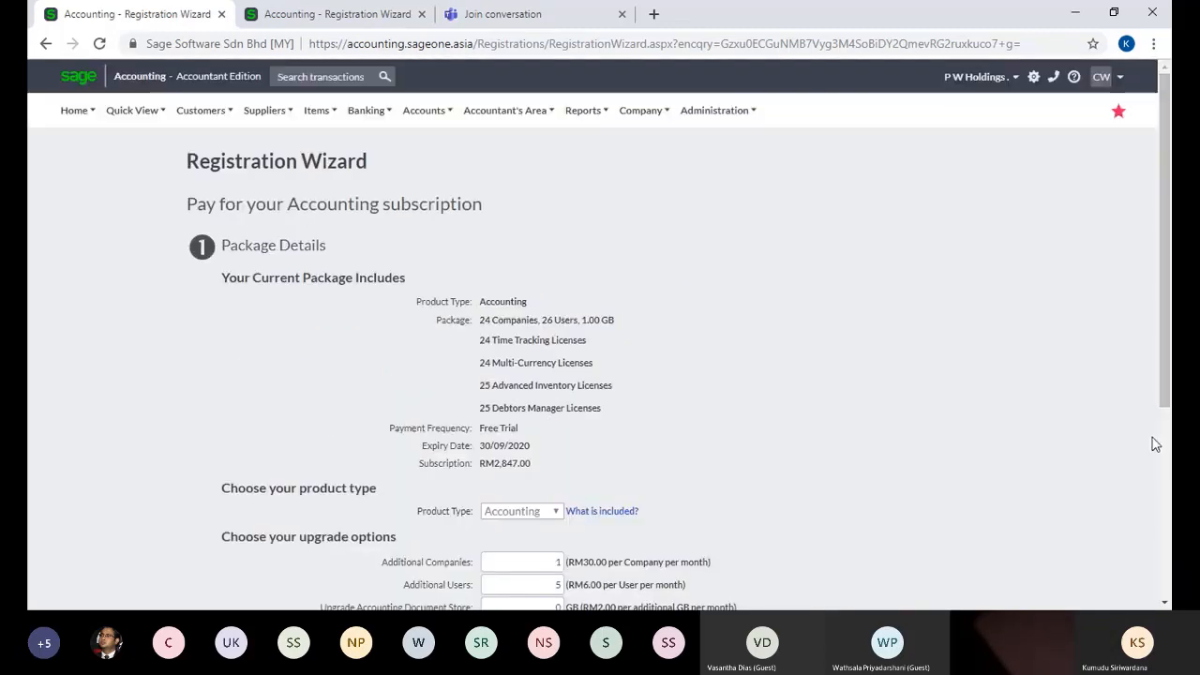
# Open the Time Tracking settings in the company's general settings and enable the timesheet lockdown date.
pyautogui.scroll(-5, 700, 407)
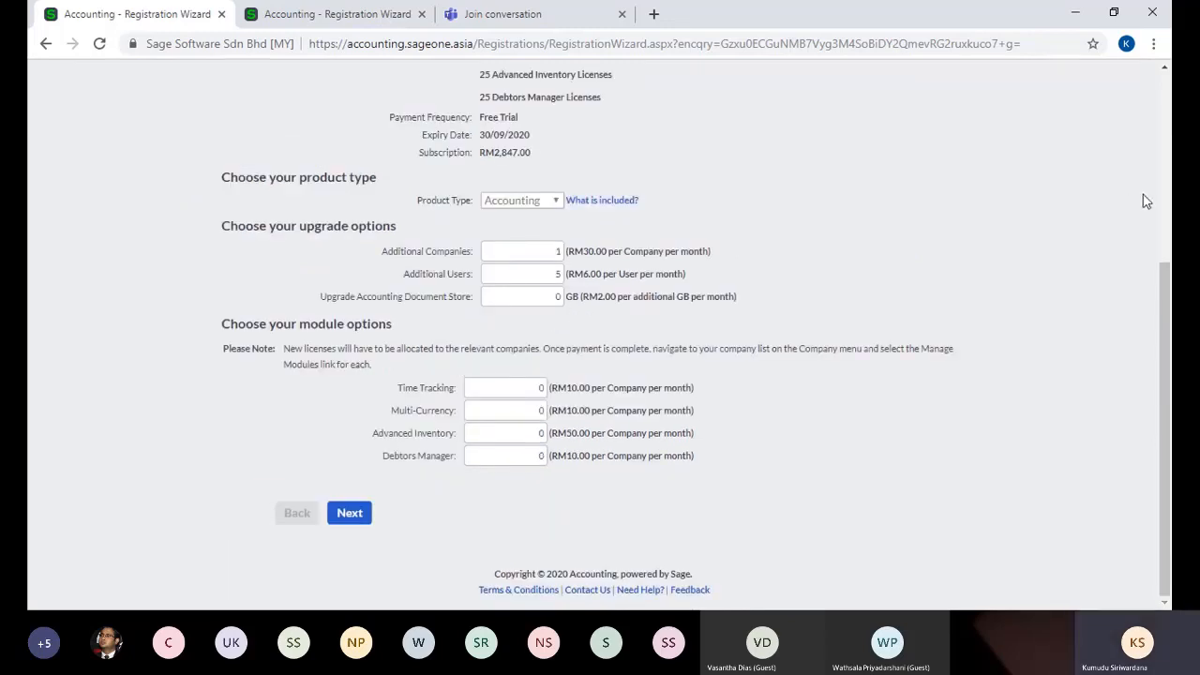
pyautogui.scroll(5, 620, 141)
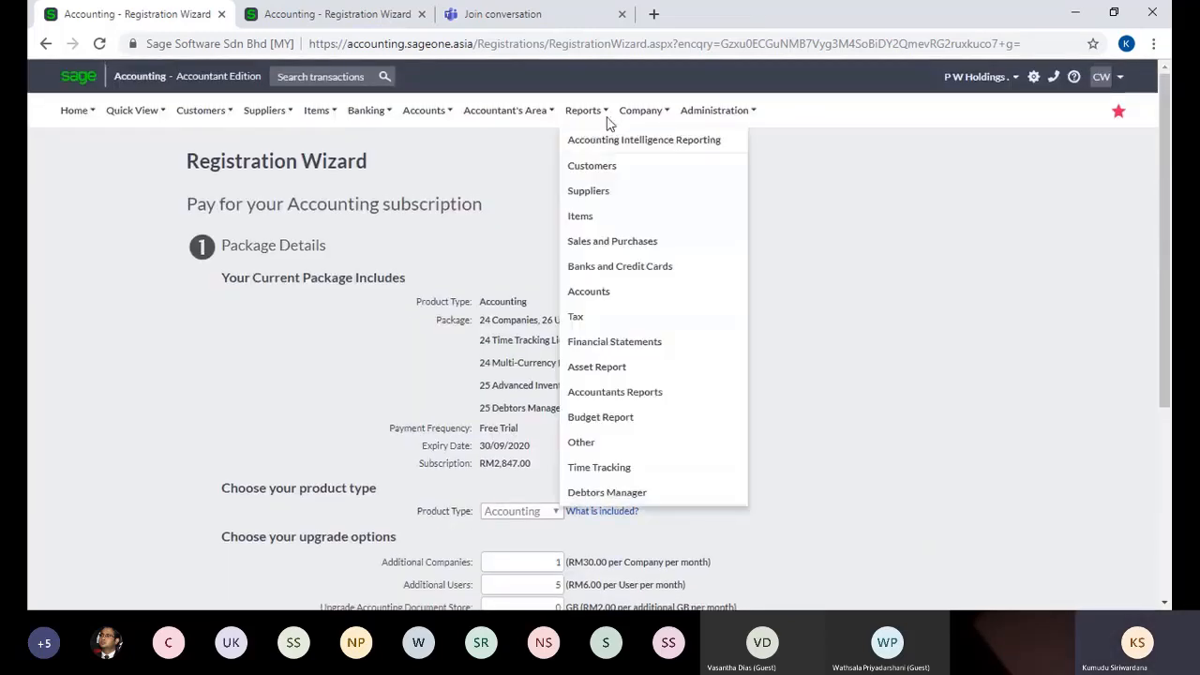
pyautogui.moveTo(640, 117)
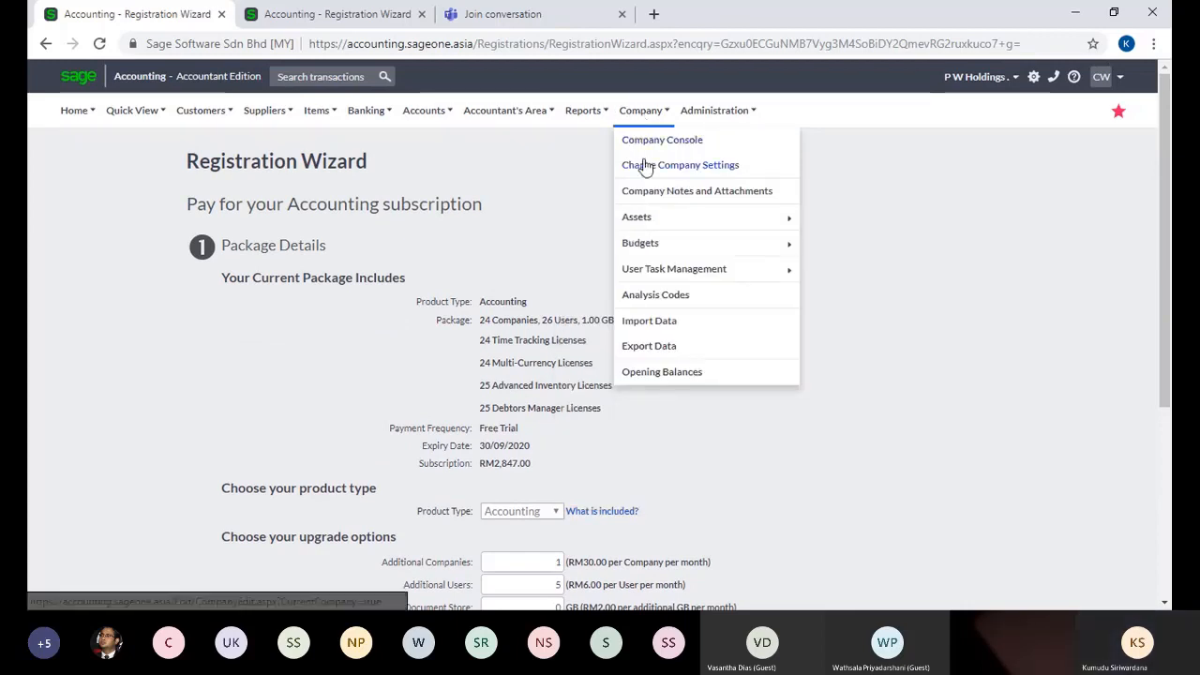
pyautogui.click(645, 166)
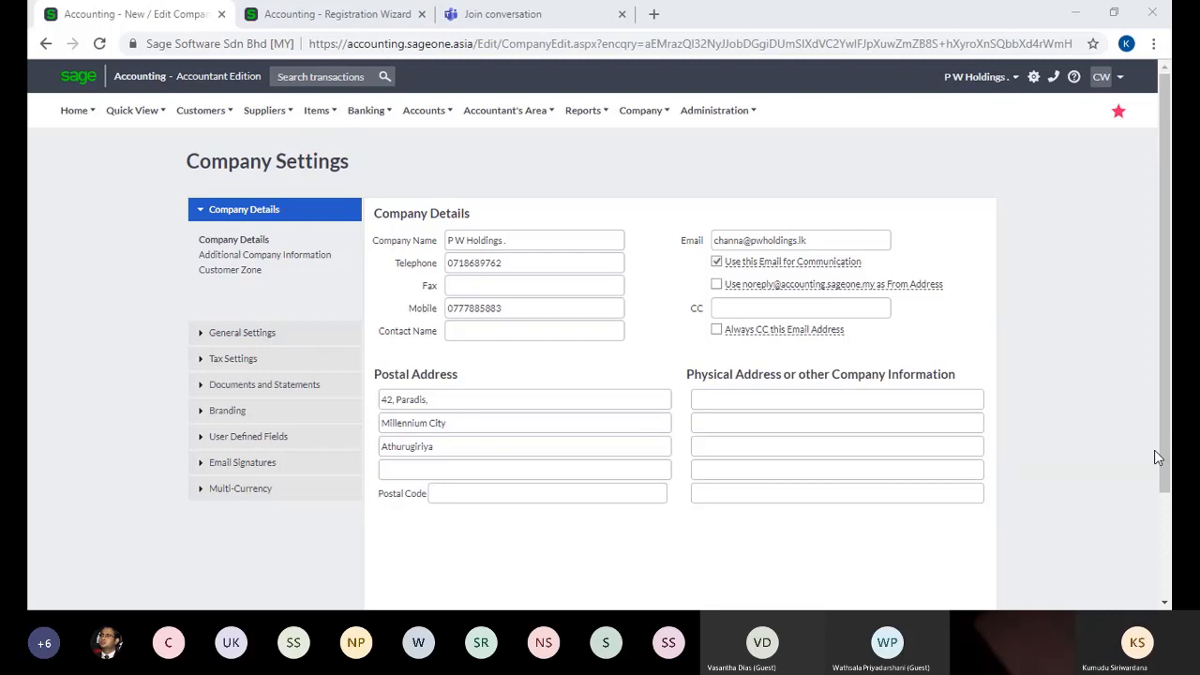
pyautogui.click(284, 332)
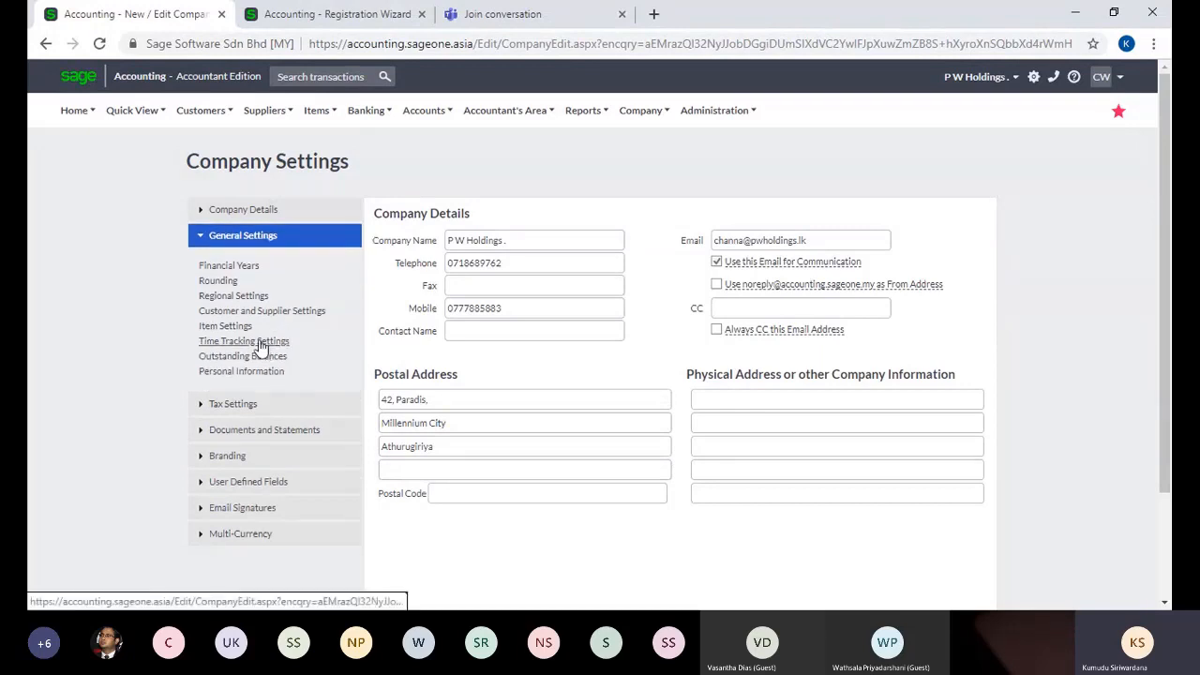
pyautogui.click(264, 343)
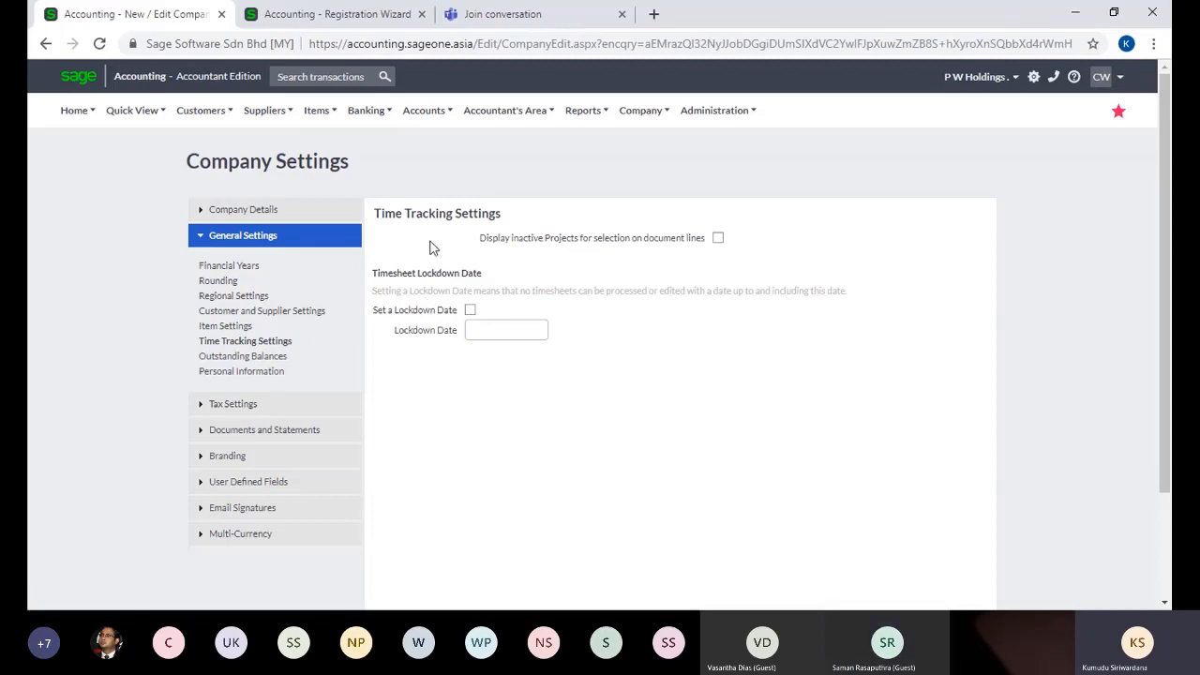
pyautogui.click(471, 312)
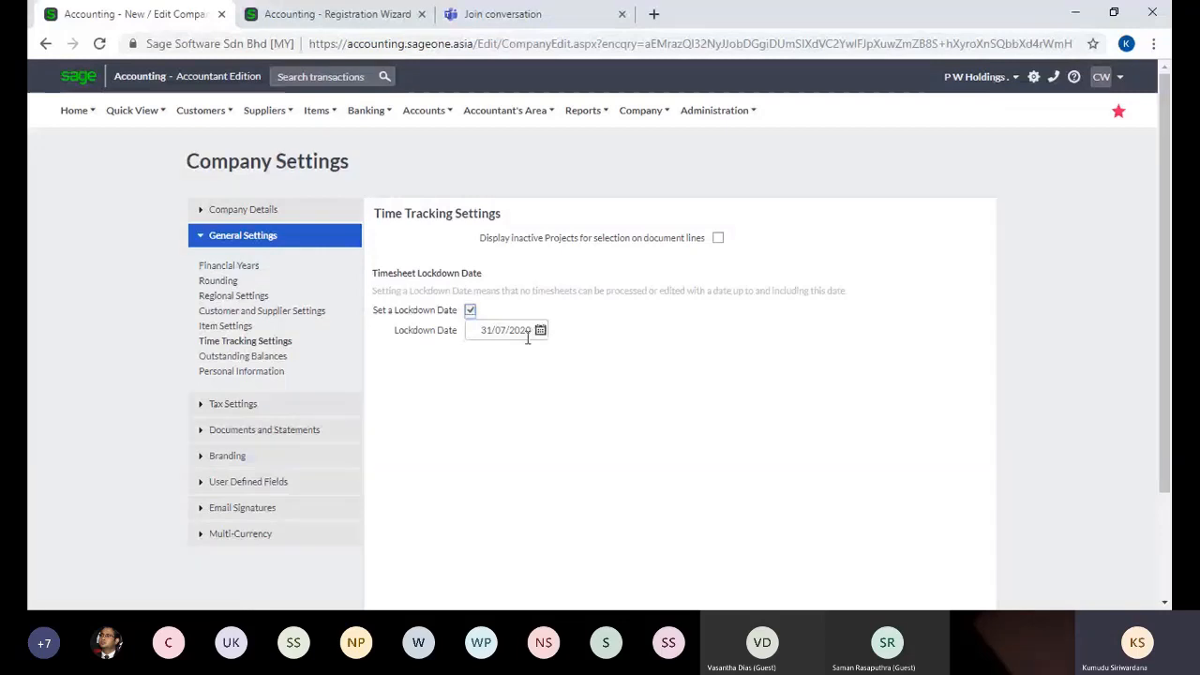
# Open customer Time Tracking and examine the timesheet's daily and weekly views, including the project field for a daily entry.
pyautogui.click(210, 110)
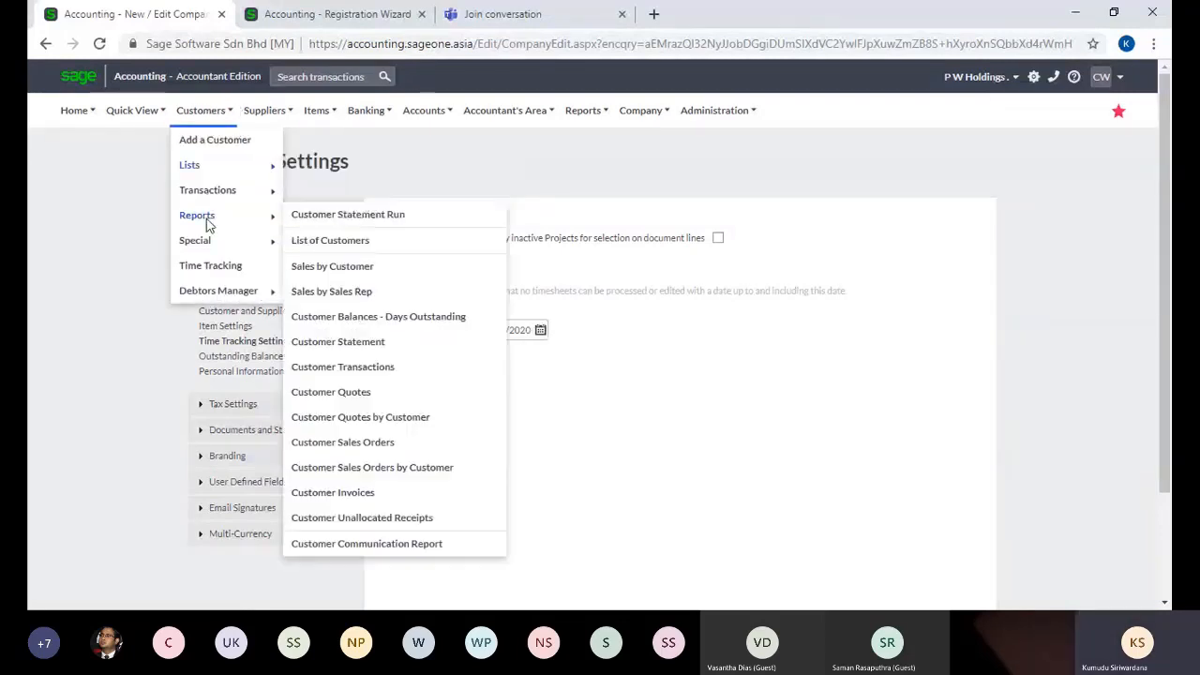
pyautogui.click(212, 269)
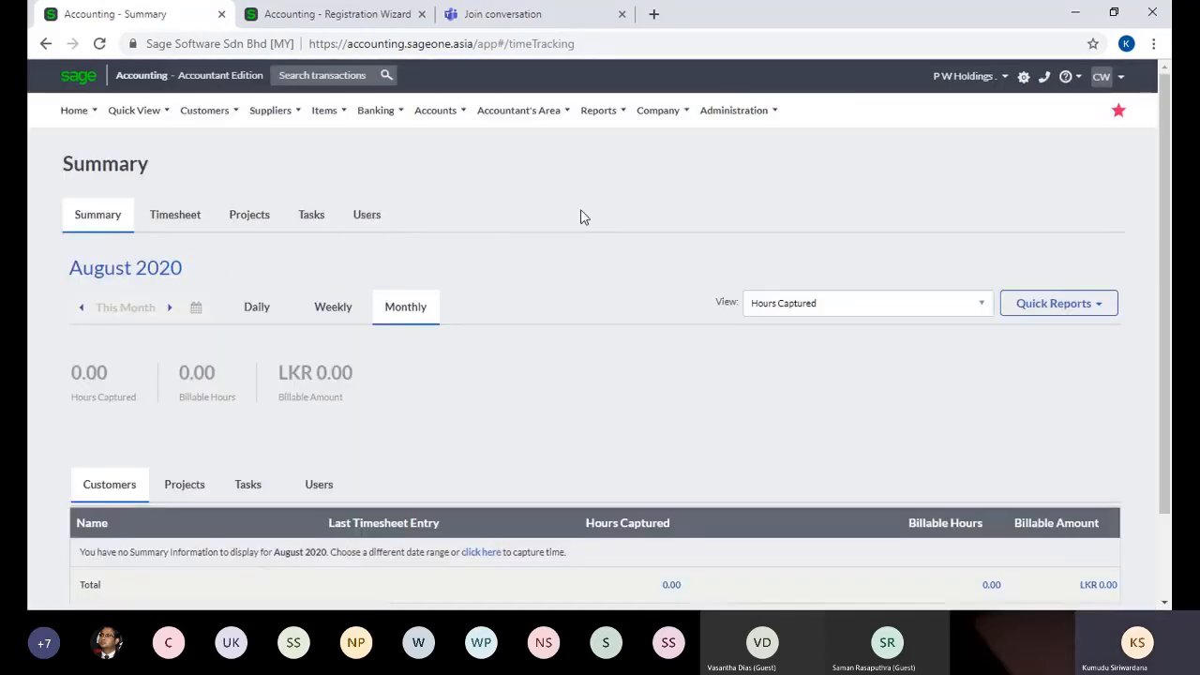
pyautogui.click(182, 223)
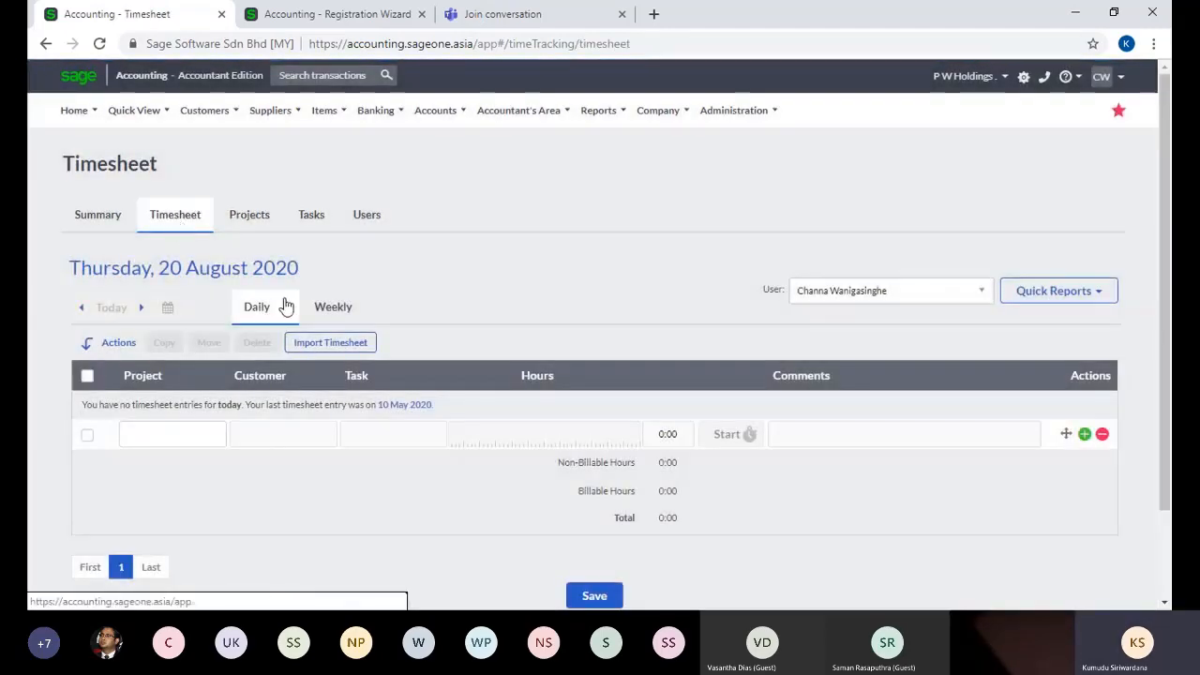
pyautogui.click(335, 309)
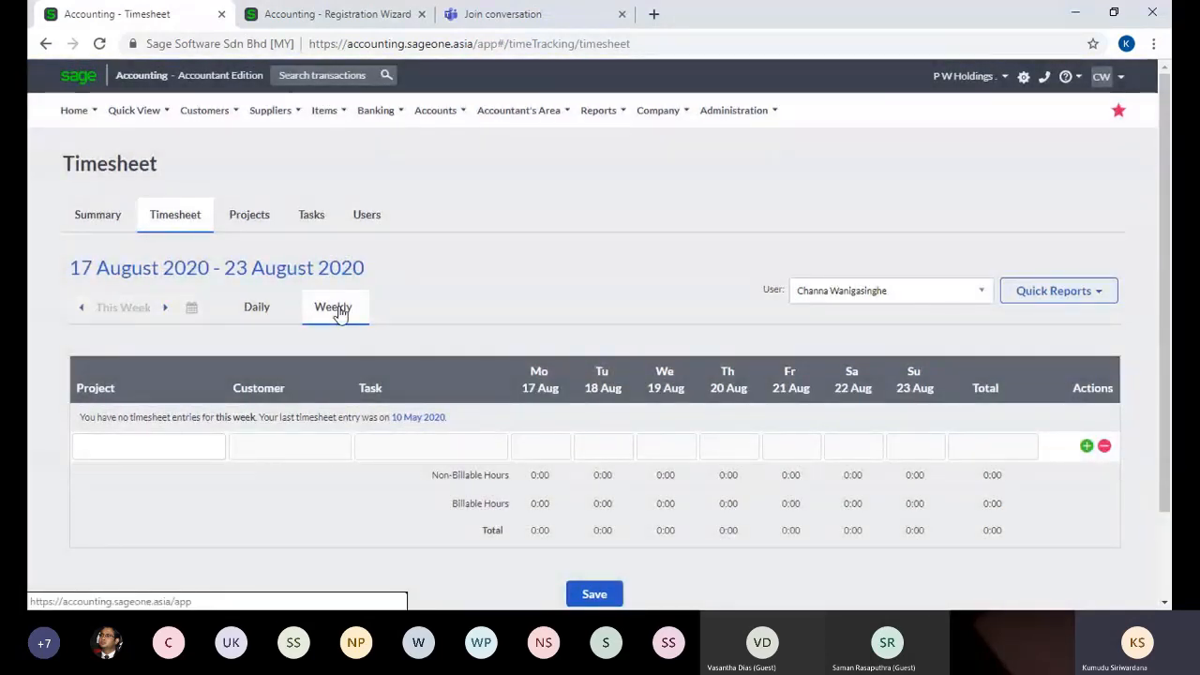
pyautogui.click(261, 309)
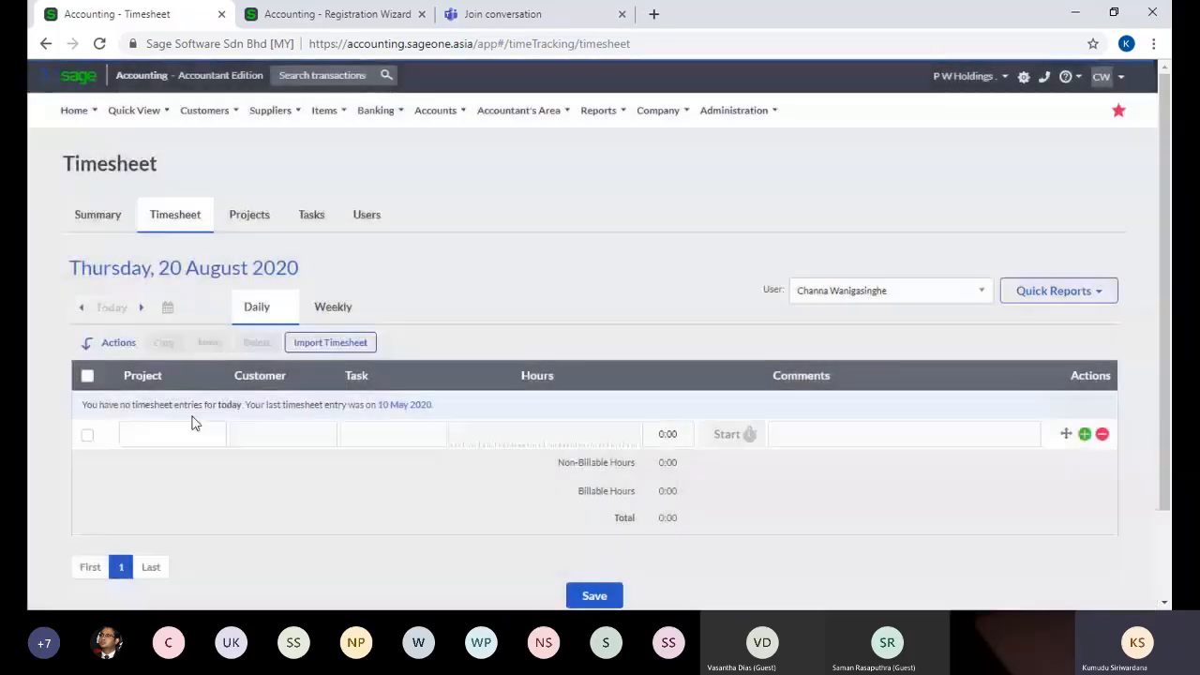
pyautogui.click(192, 436)
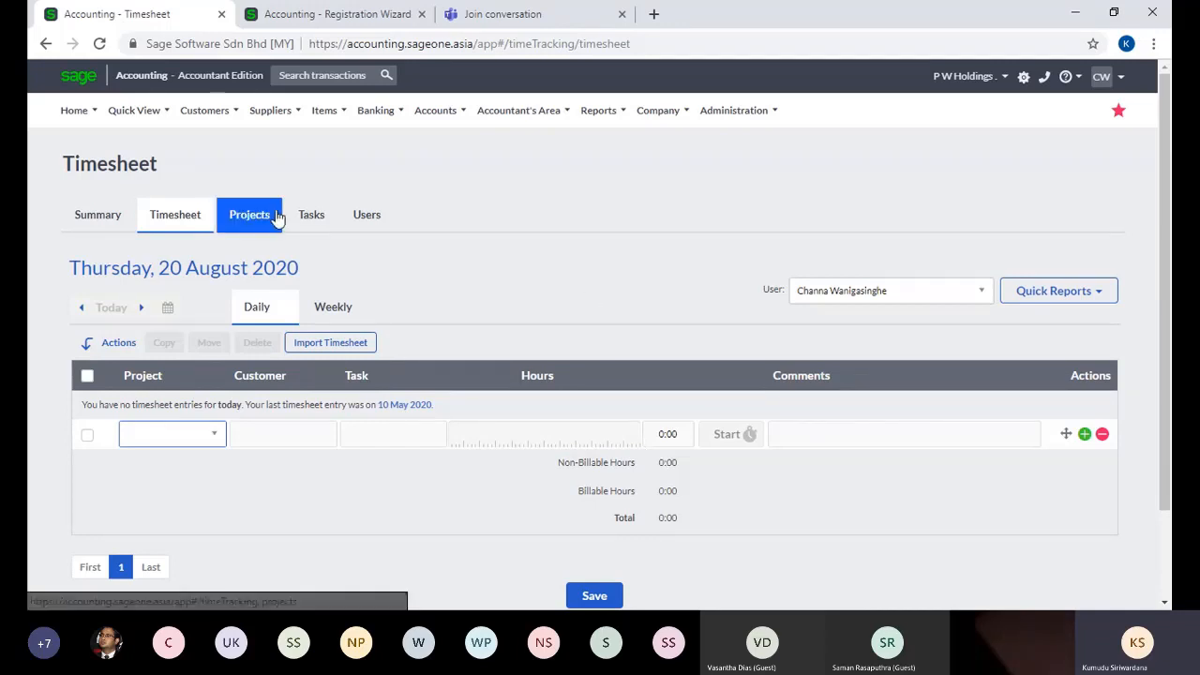
# Review the time tracking summary, the list of projects, the list of tasks and the list of users.
pyautogui.click(108, 228)
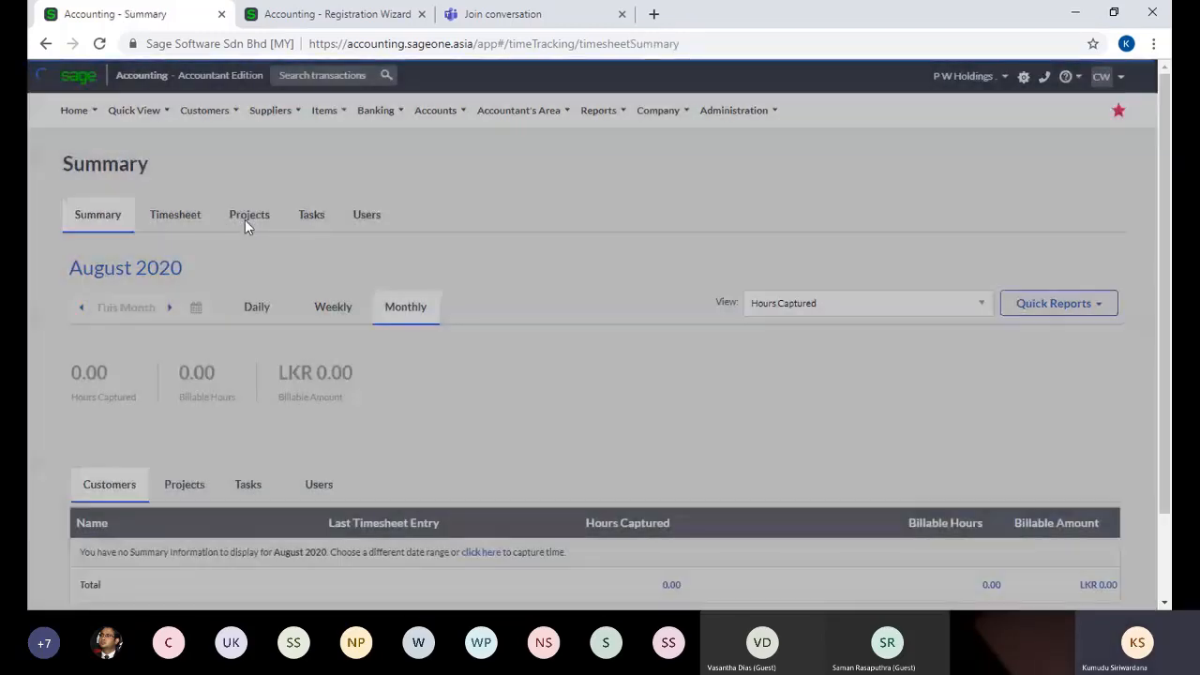
pyautogui.click(244, 219)
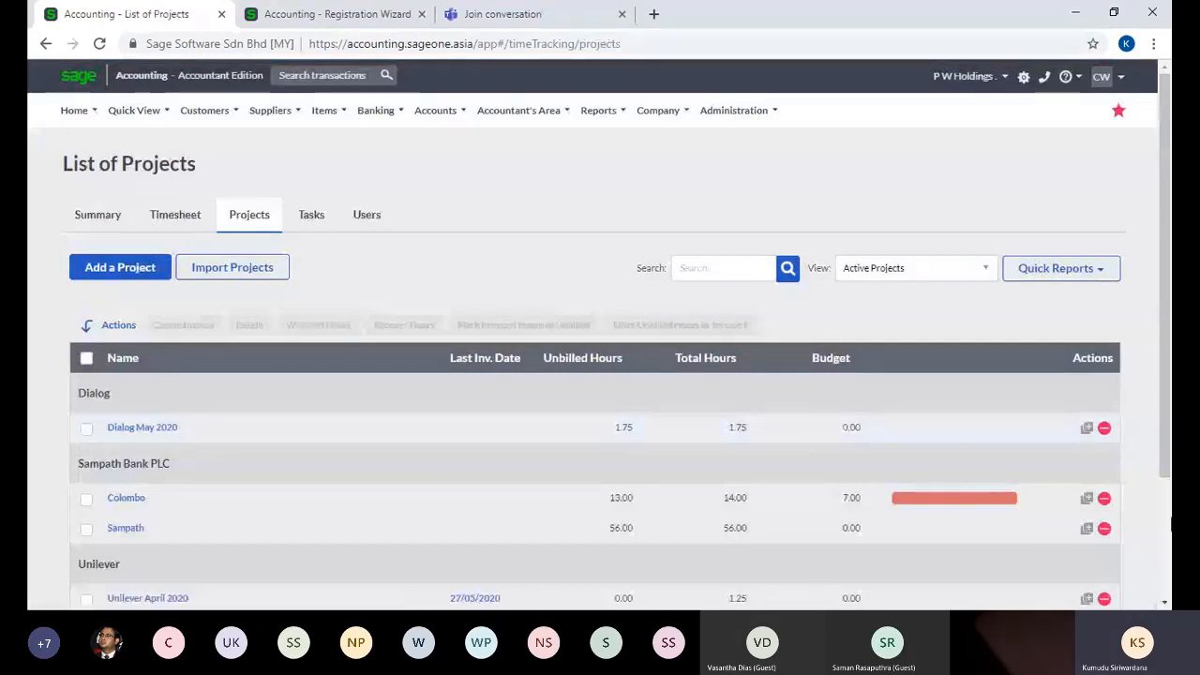
pyautogui.scroll(-2, 1170, 535)
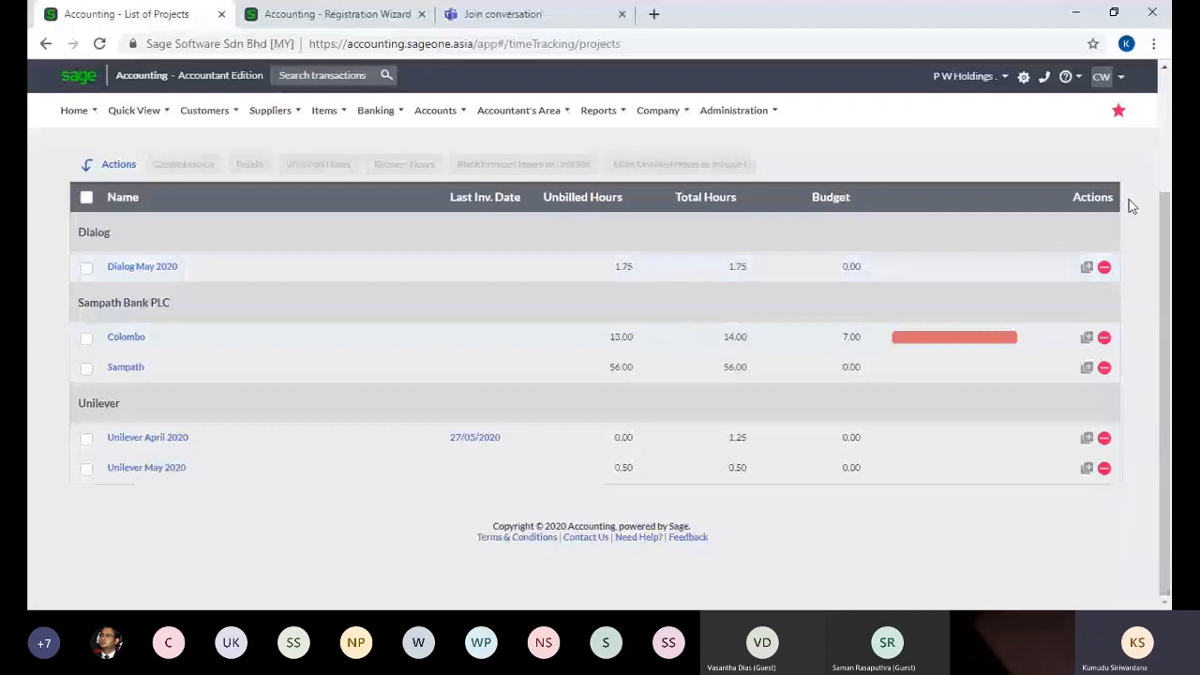
pyautogui.scroll(2, 1097, 181)
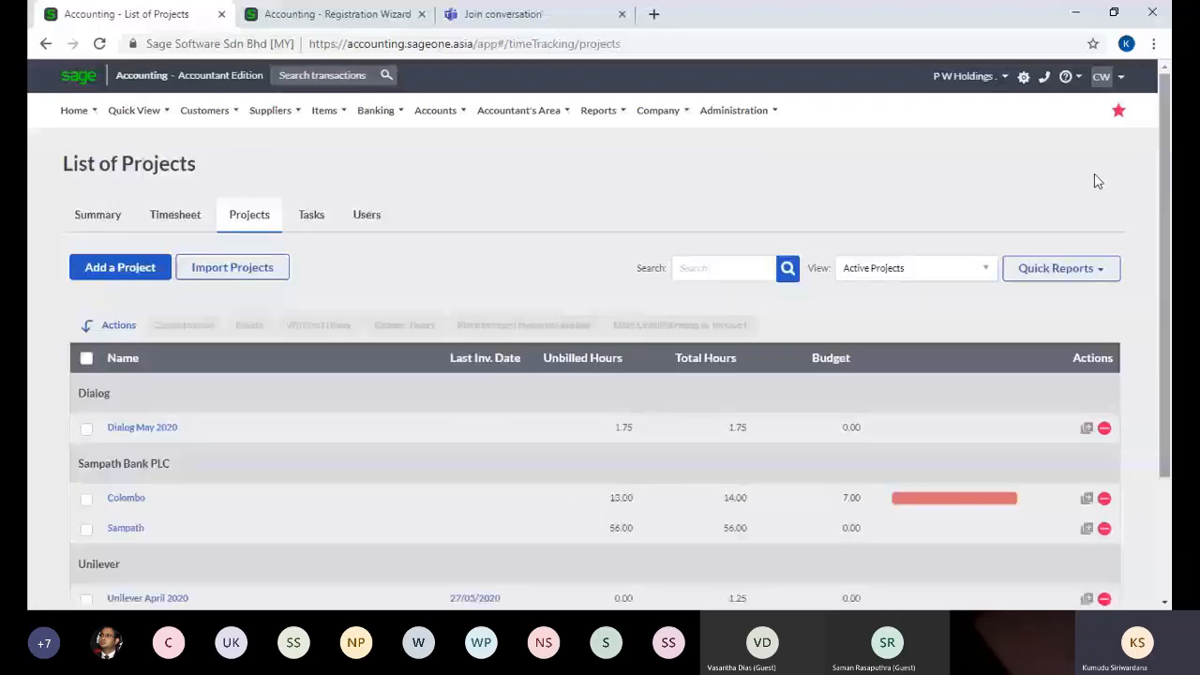
pyautogui.click(312, 225)
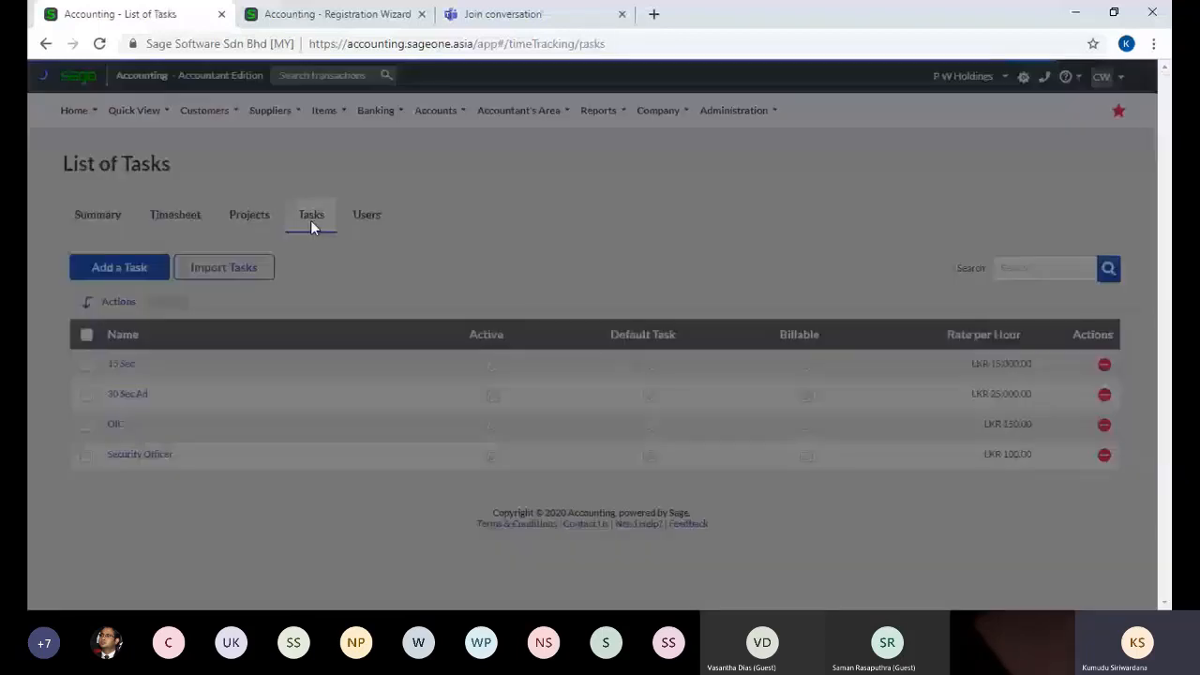
pyautogui.click(359, 220)
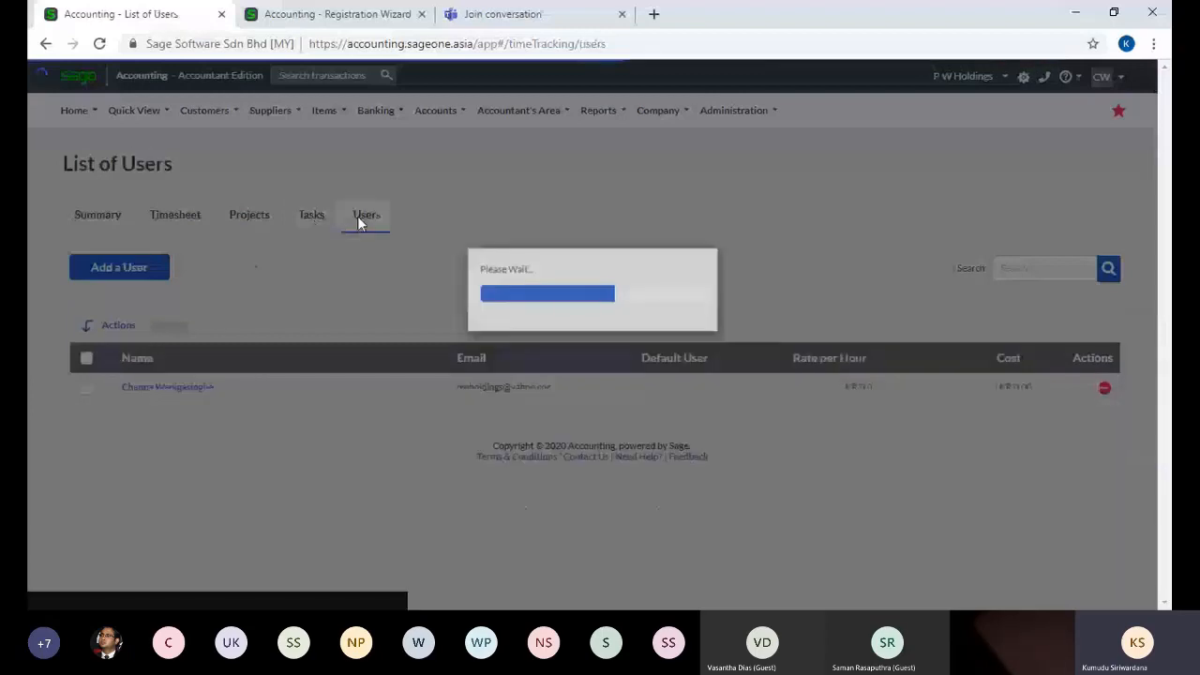
pyautogui.click(103, 215)
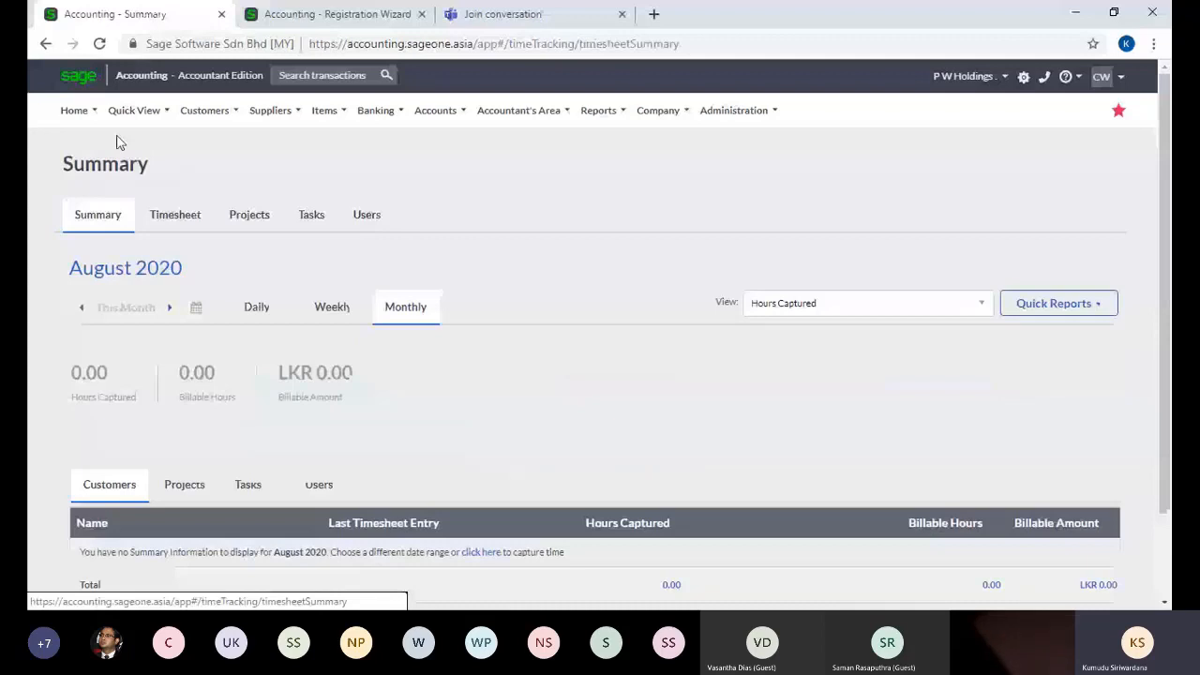
# Open the Outstanding Balances settings in Company Settings and switch the Monthly ageing option on and back off.
pyautogui.moveTo(210, 132)
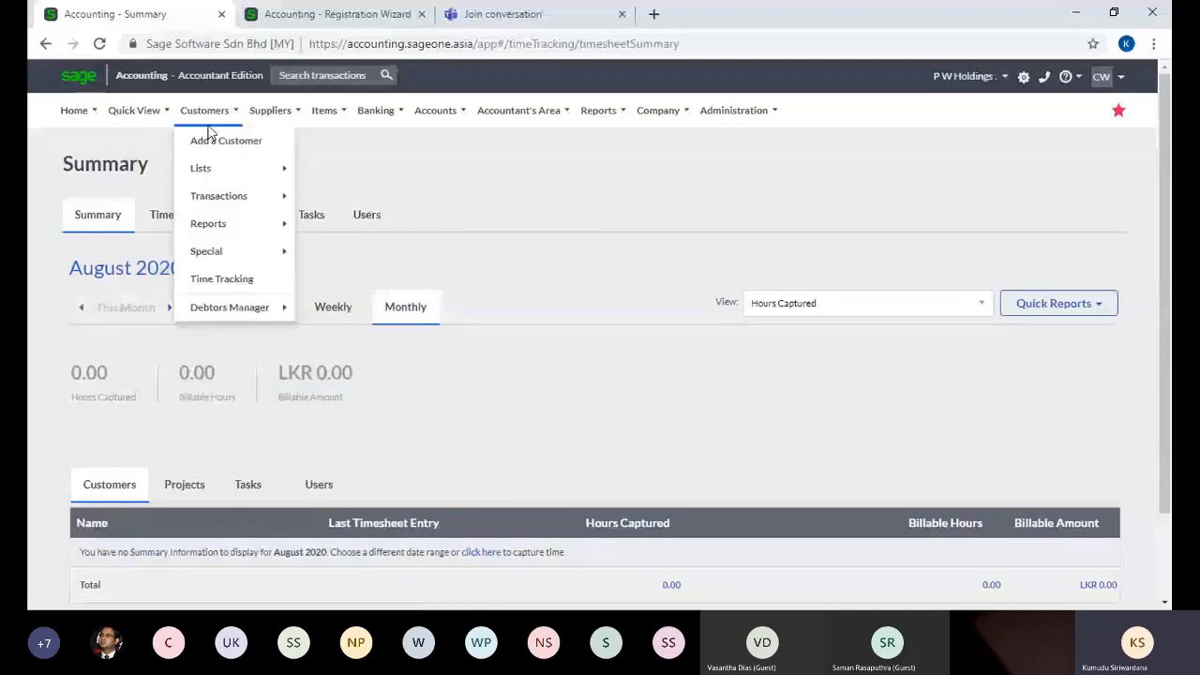
pyautogui.click(223, 141)
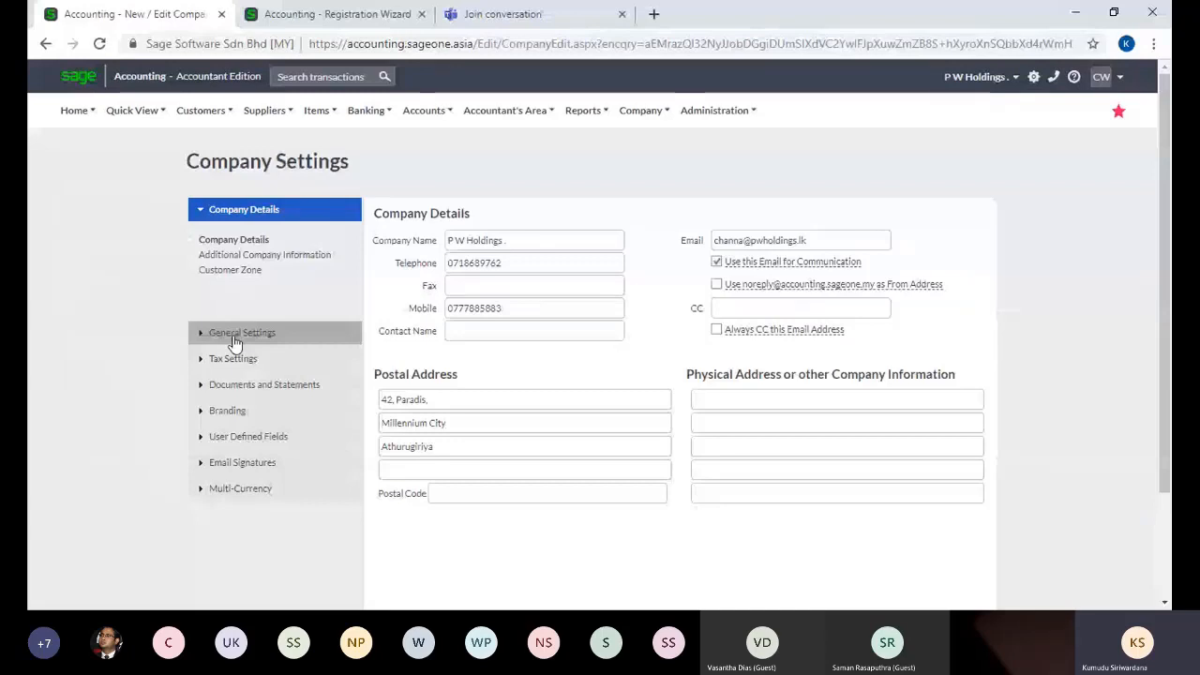
pyautogui.click(235, 339)
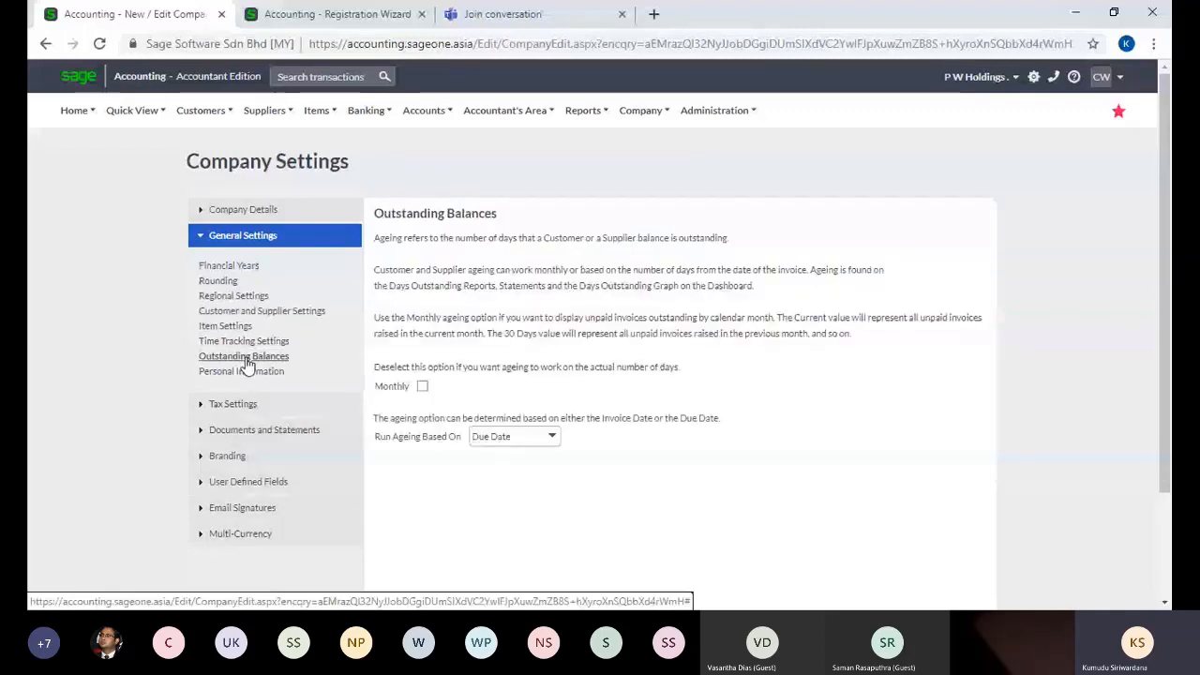
pyautogui.click(421, 386)
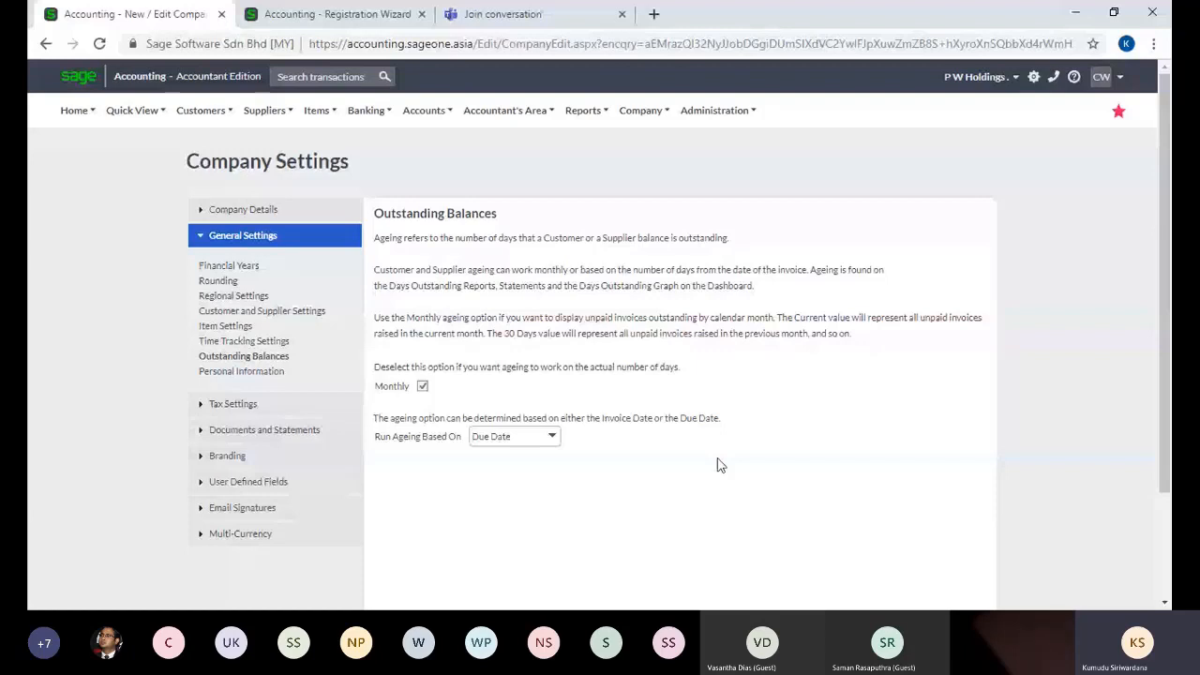
pyautogui.click(423, 387)
# In the Registration Wizard browser tab, run the Customer Balances - Days Outstanding report in summary style for all customers.
pyautogui.click(281, 14)
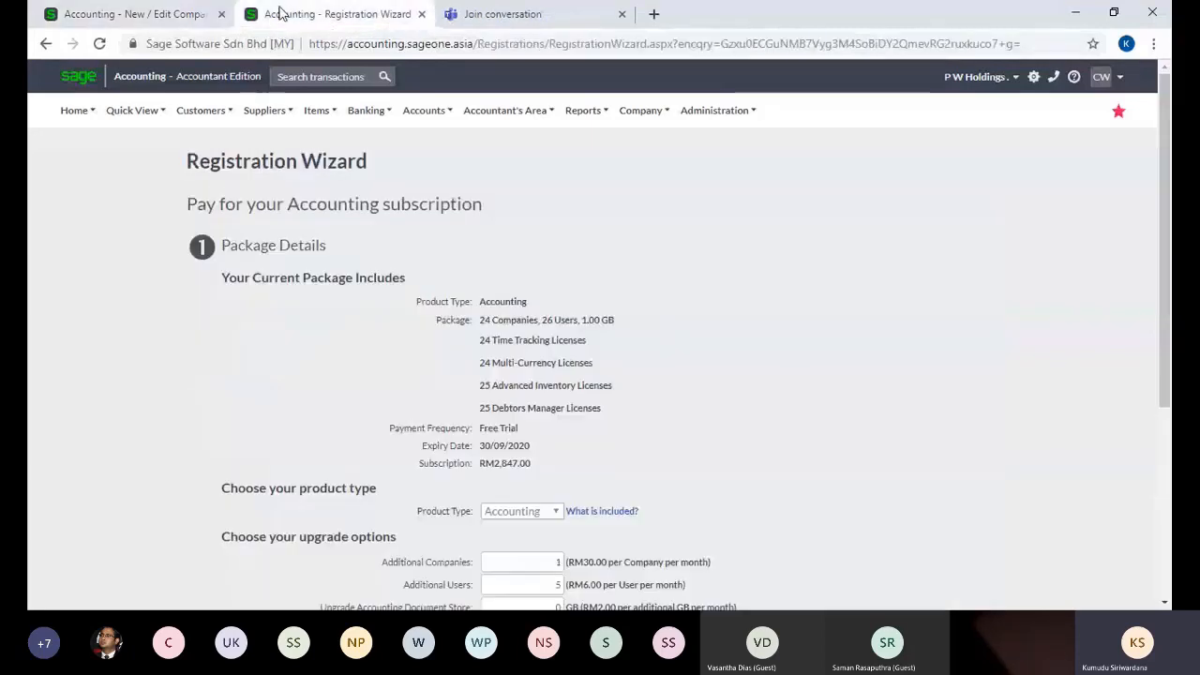
pyautogui.moveTo(187, 119)
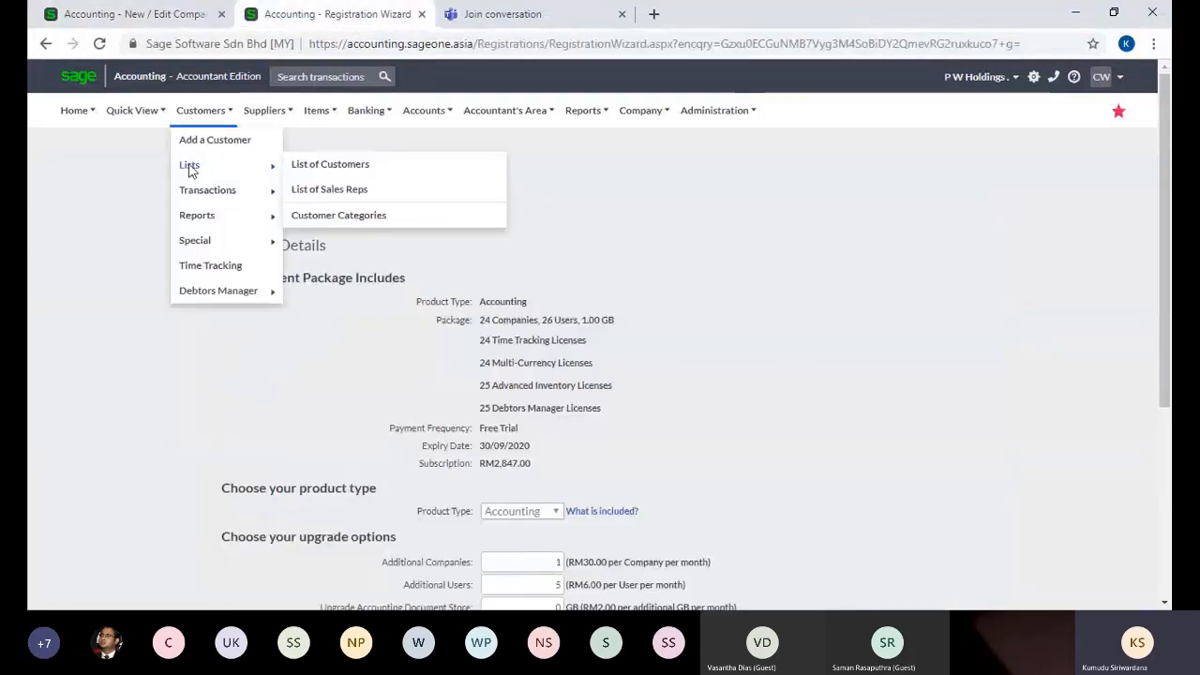
pyautogui.moveTo(200, 221)
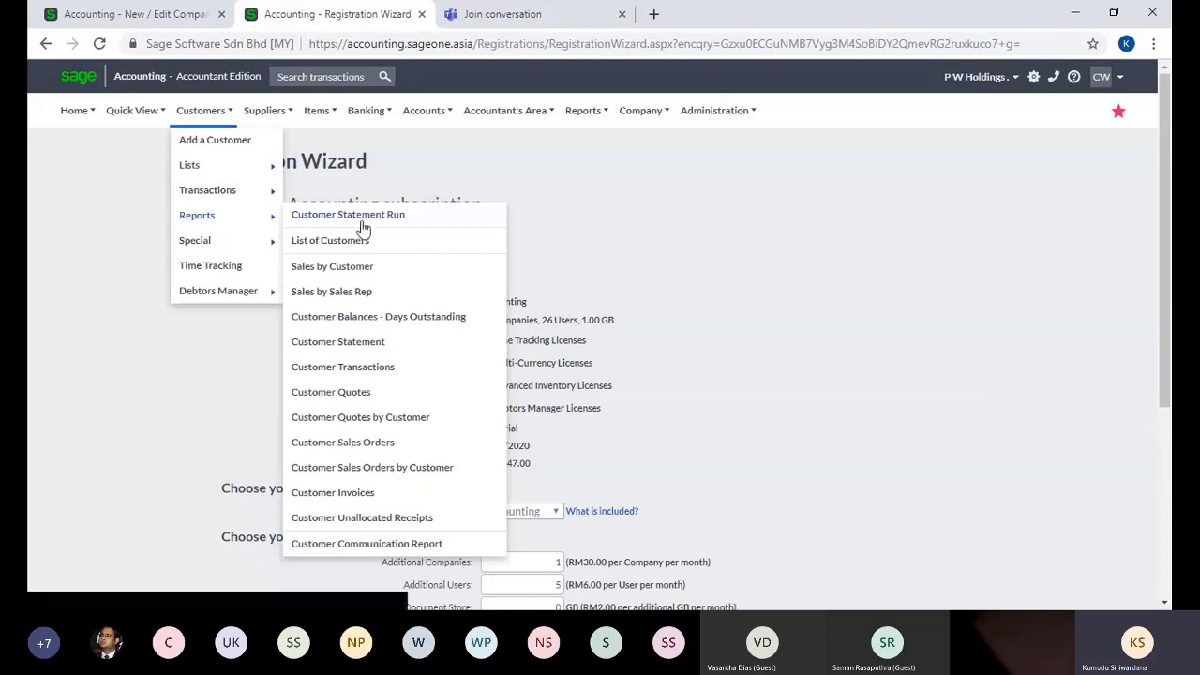
pyautogui.moveTo(228, 200)
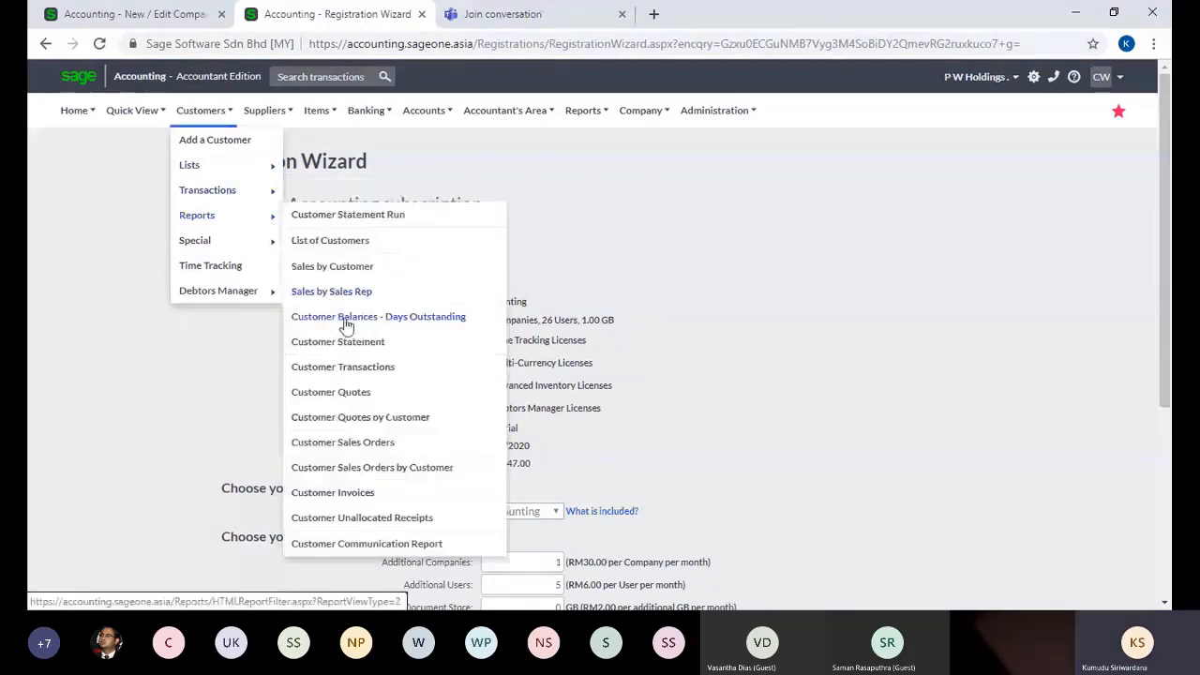
pyautogui.click(345, 324)
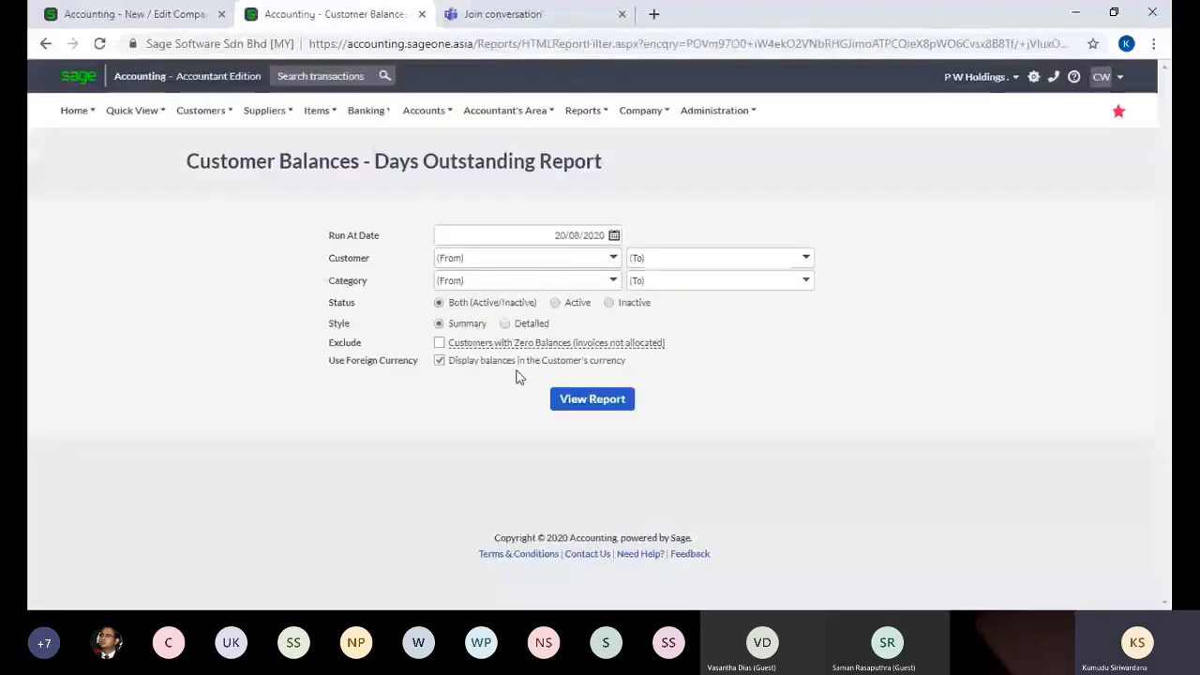
pyautogui.click(610, 415)
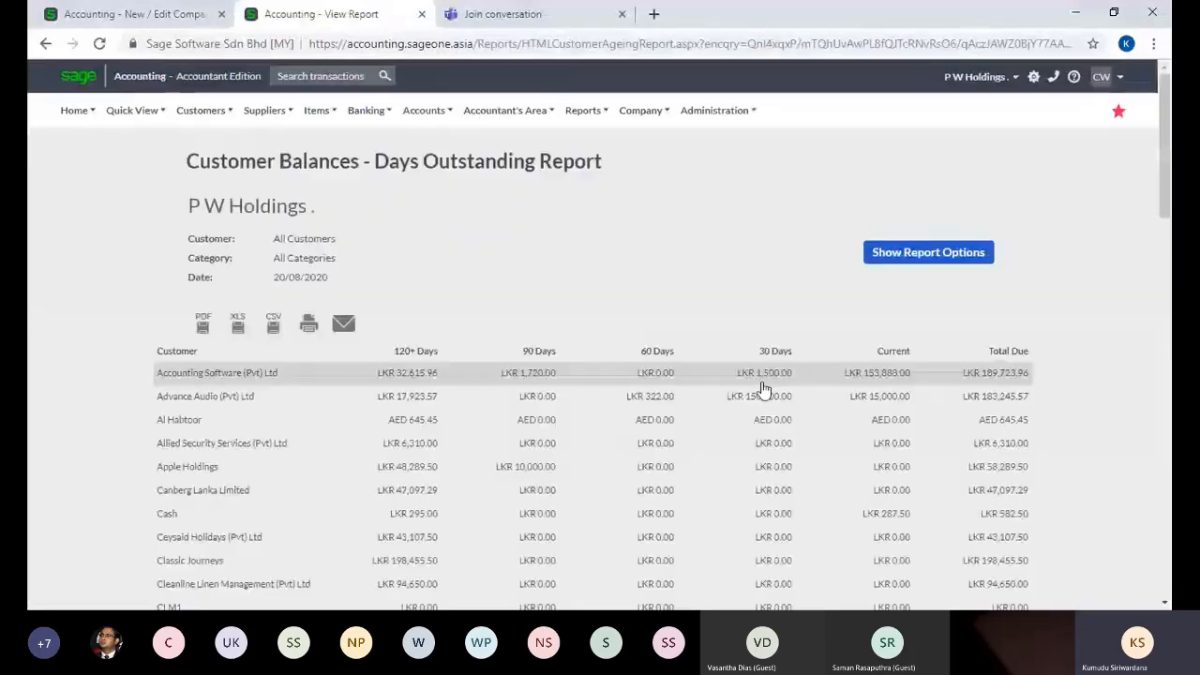
# Back in the Outstanding Balances settings, switch Monthly ageing on and off again, and base the ageing on Invoice Date.
pyautogui.click(134, 14)
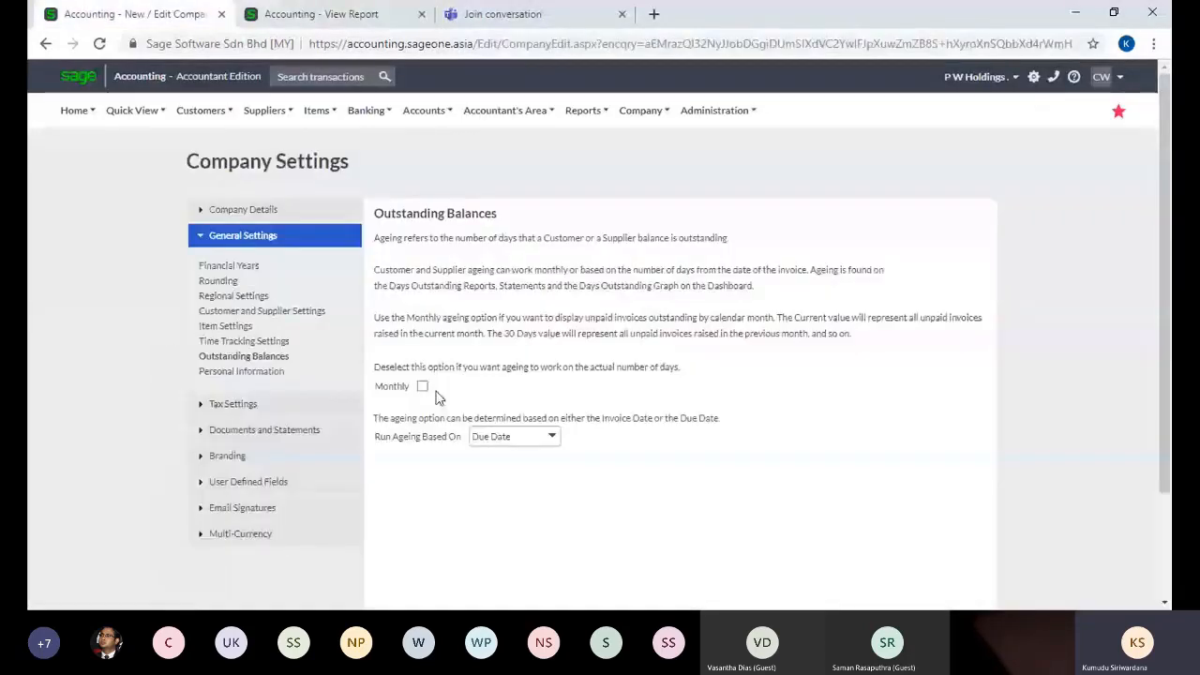
pyautogui.click(422, 386)
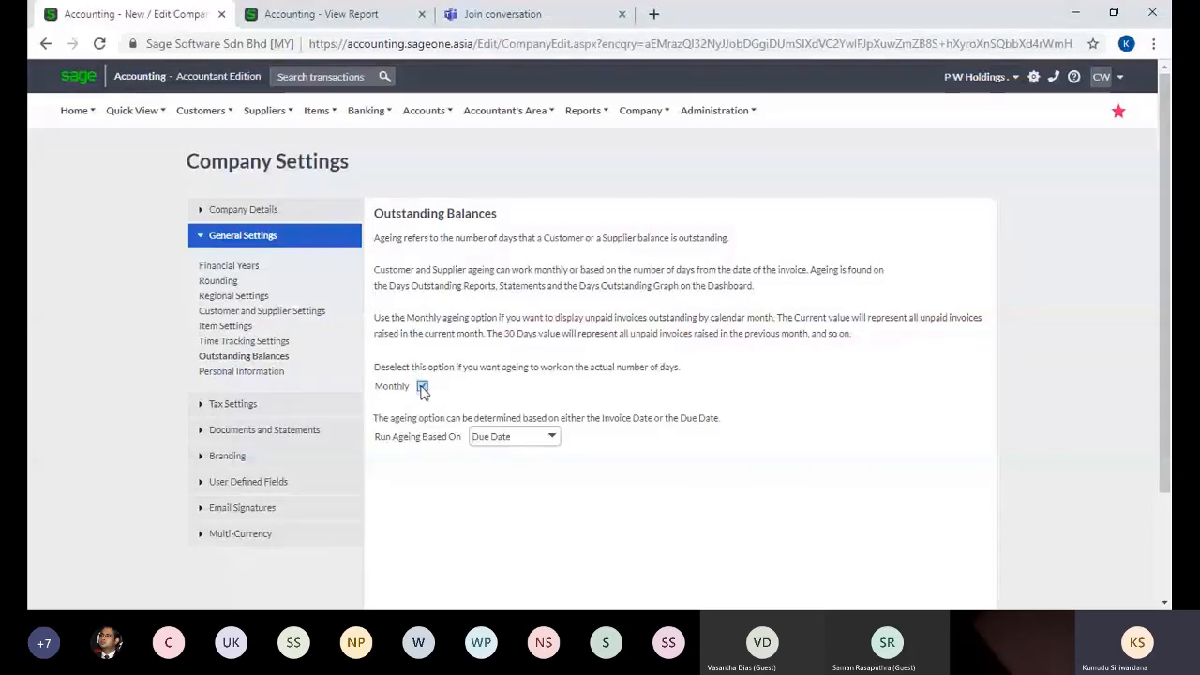
pyautogui.click(423, 388)
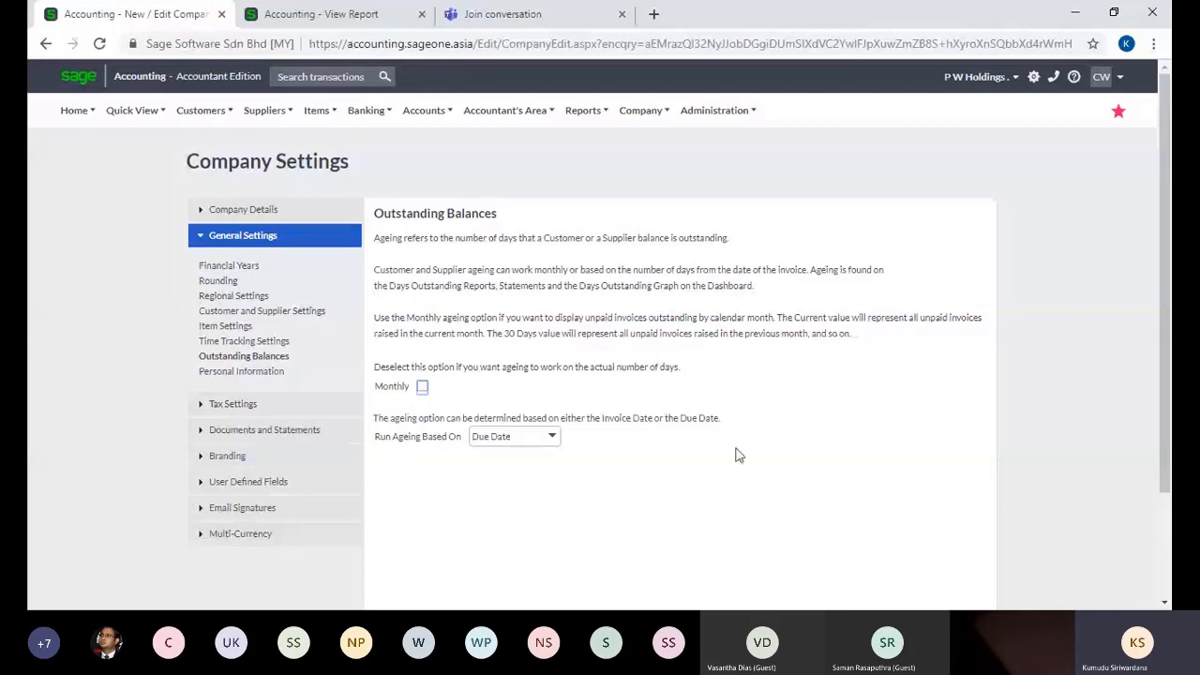
pyautogui.click(552, 439)
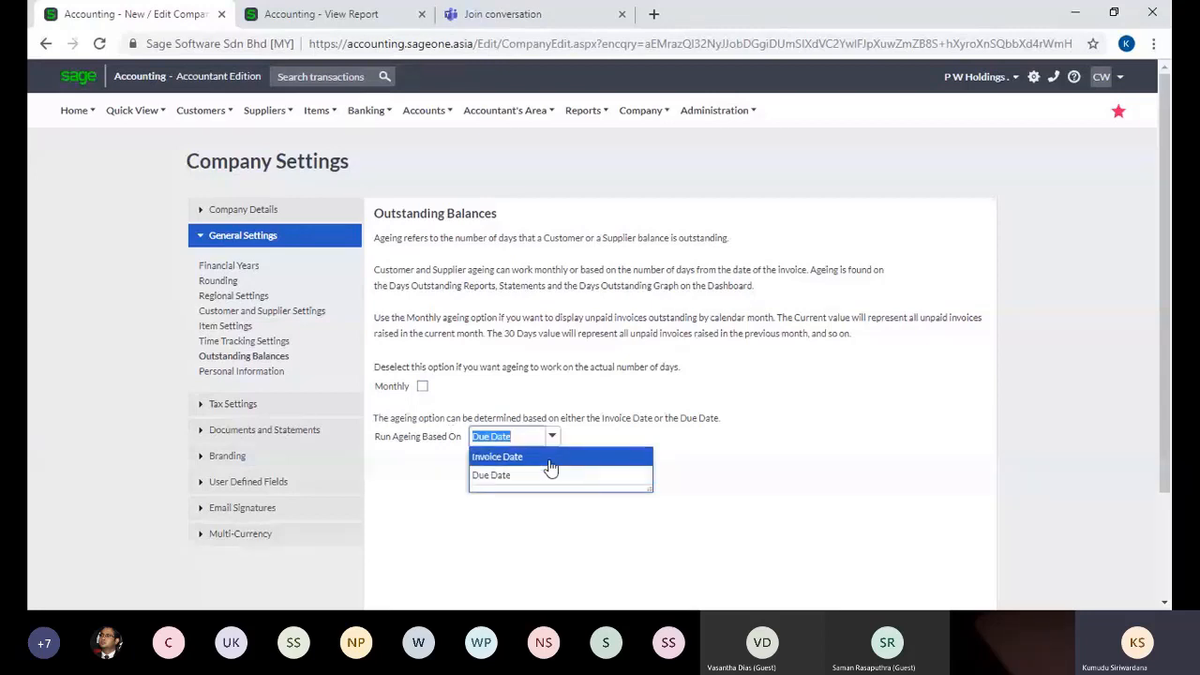
pyautogui.click(551, 457)
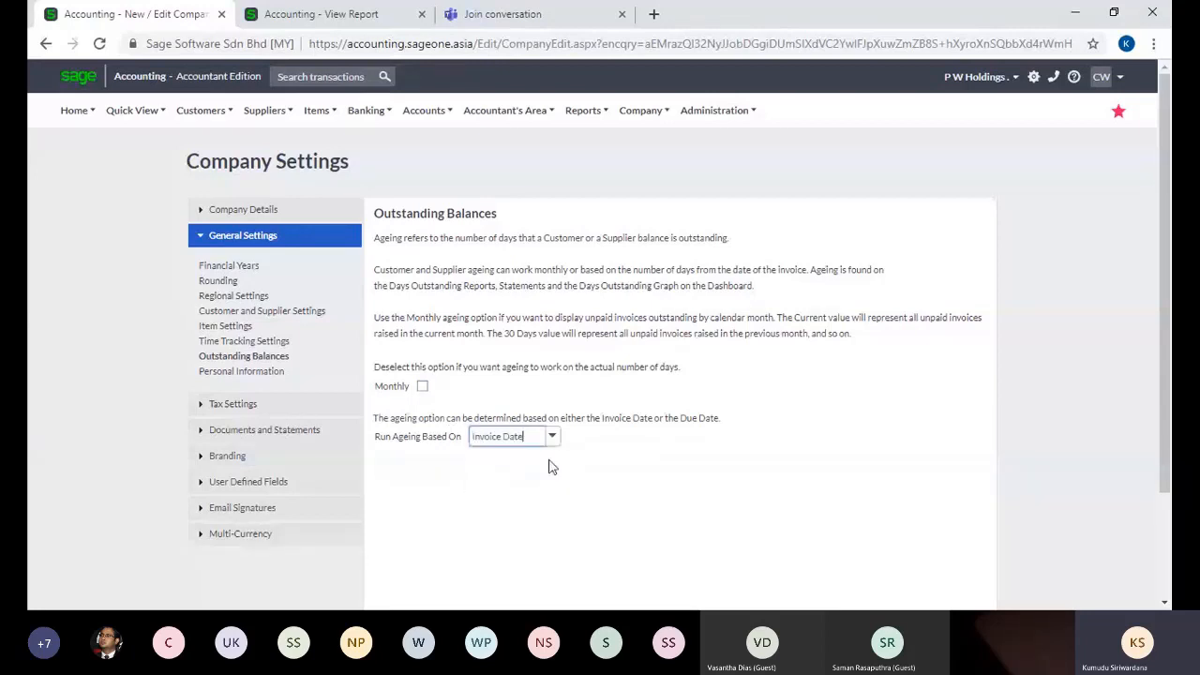
# Switch the ageing basis to Due Date and set it back to Invoice Date.
pyautogui.click(551, 437)
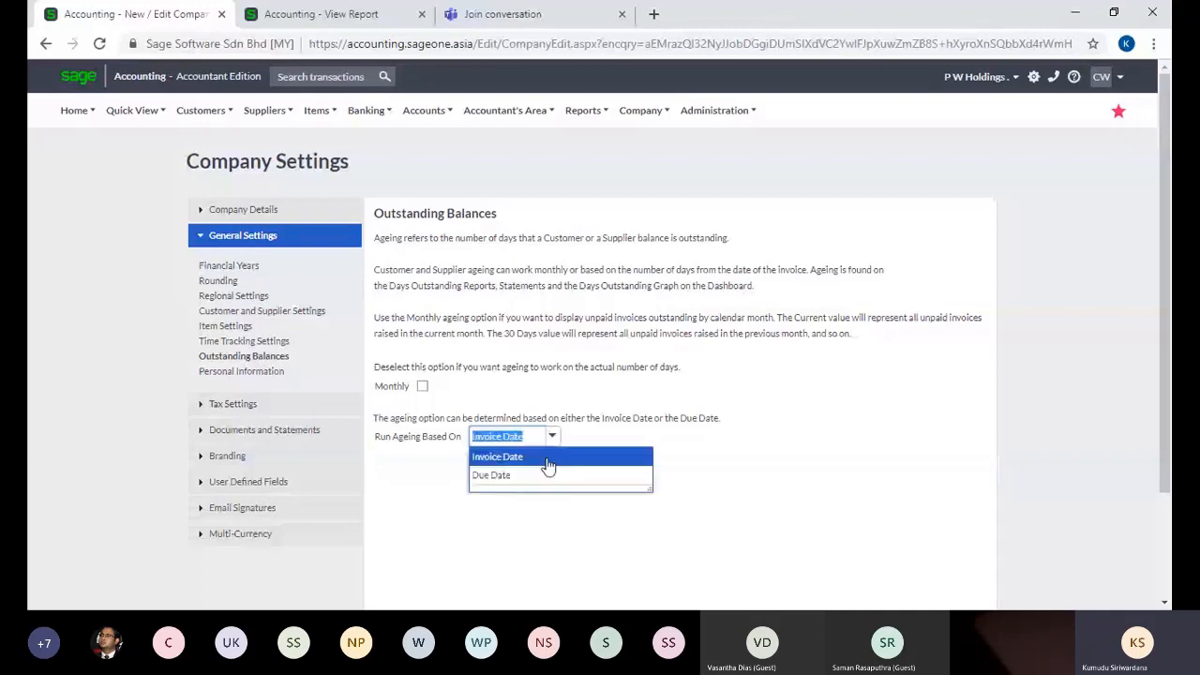
pyautogui.click(548, 477)
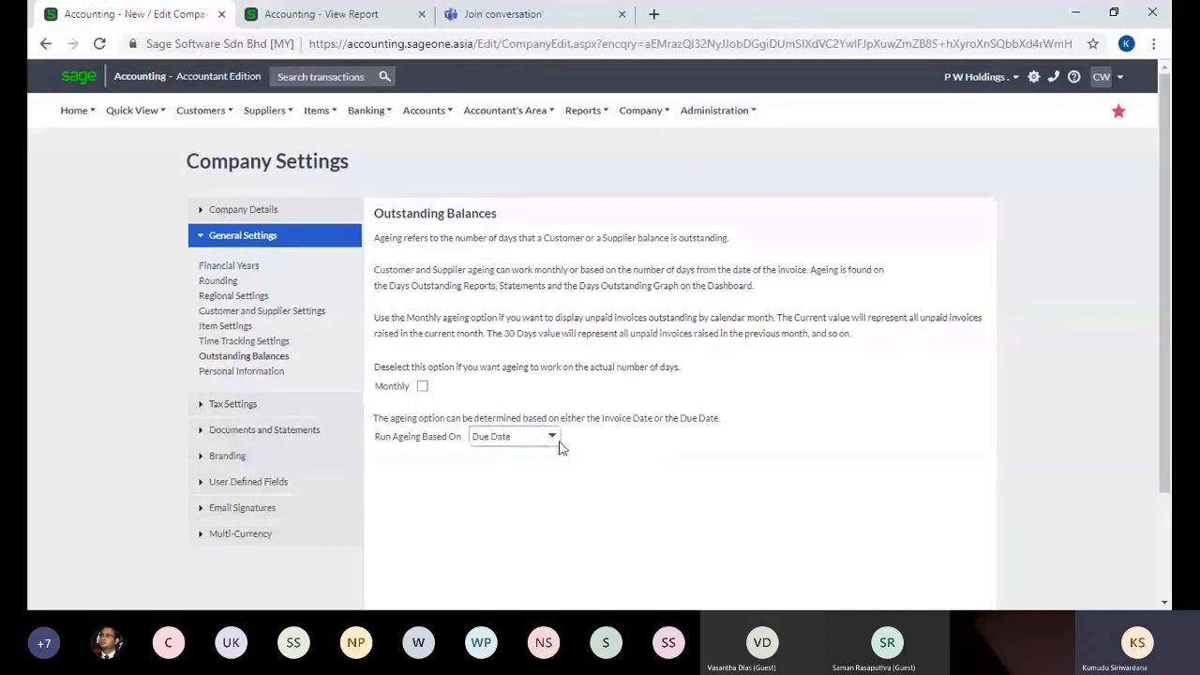
pyautogui.click(554, 439)
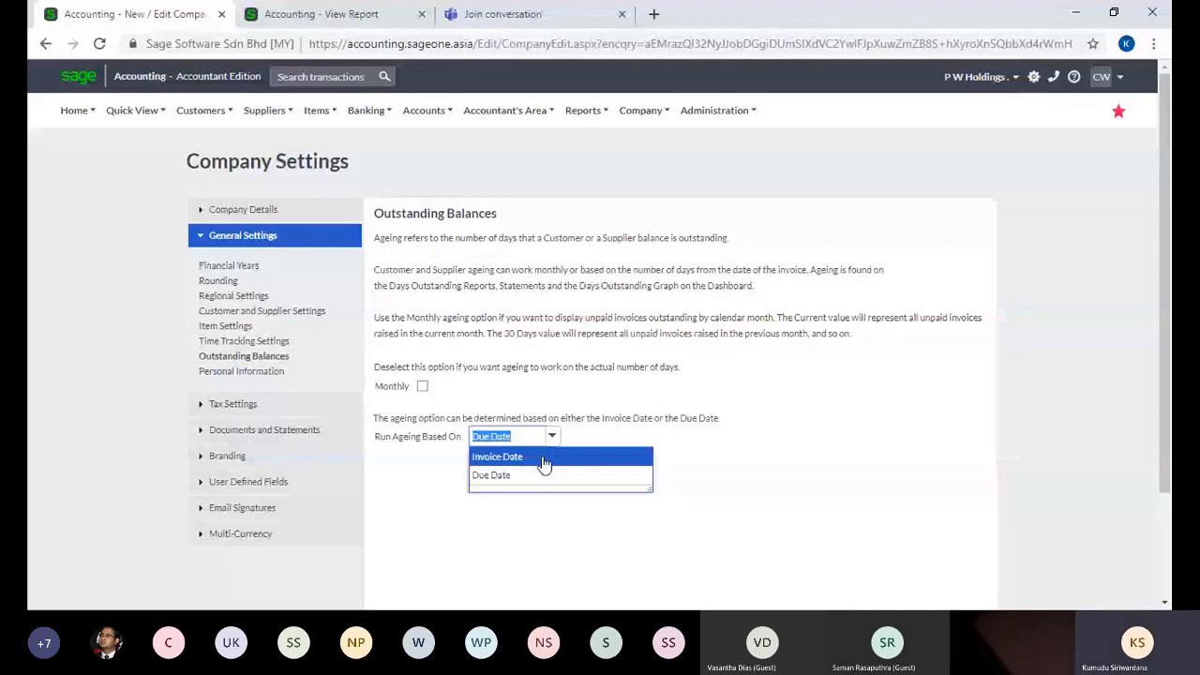
# Compare the Customer Balances - Days Outstanding report with the ageing settings, and duplicate the report's browser tab.
pyautogui.click(322, 14)
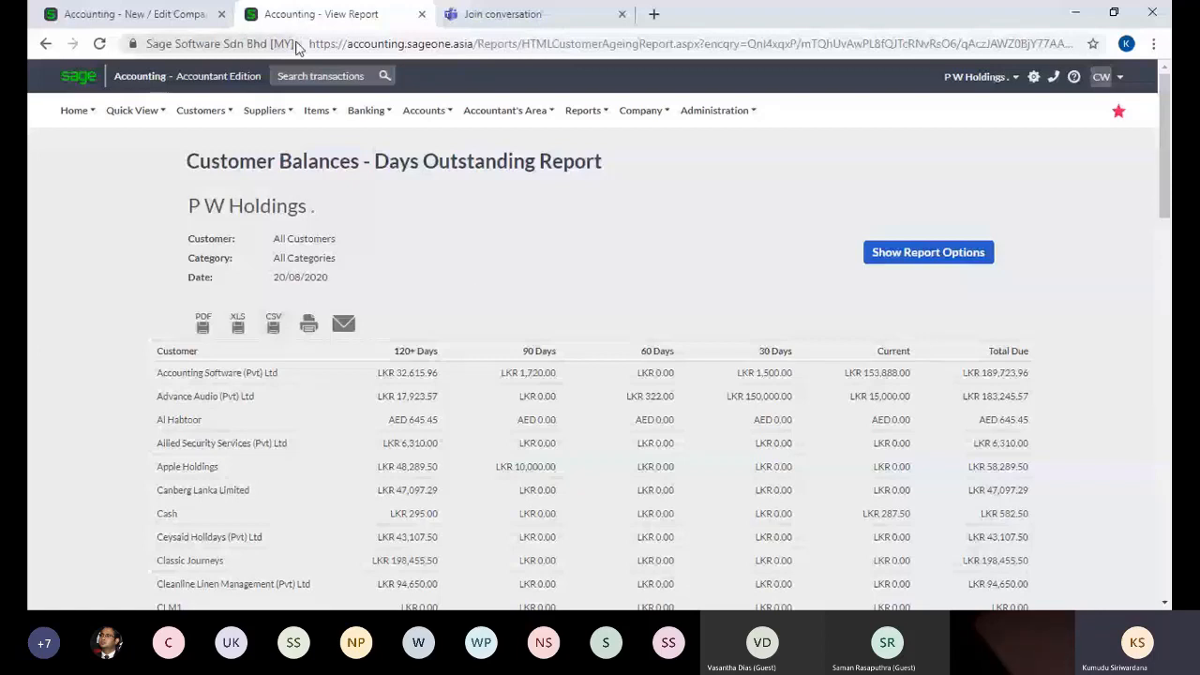
pyautogui.click(172, 11)
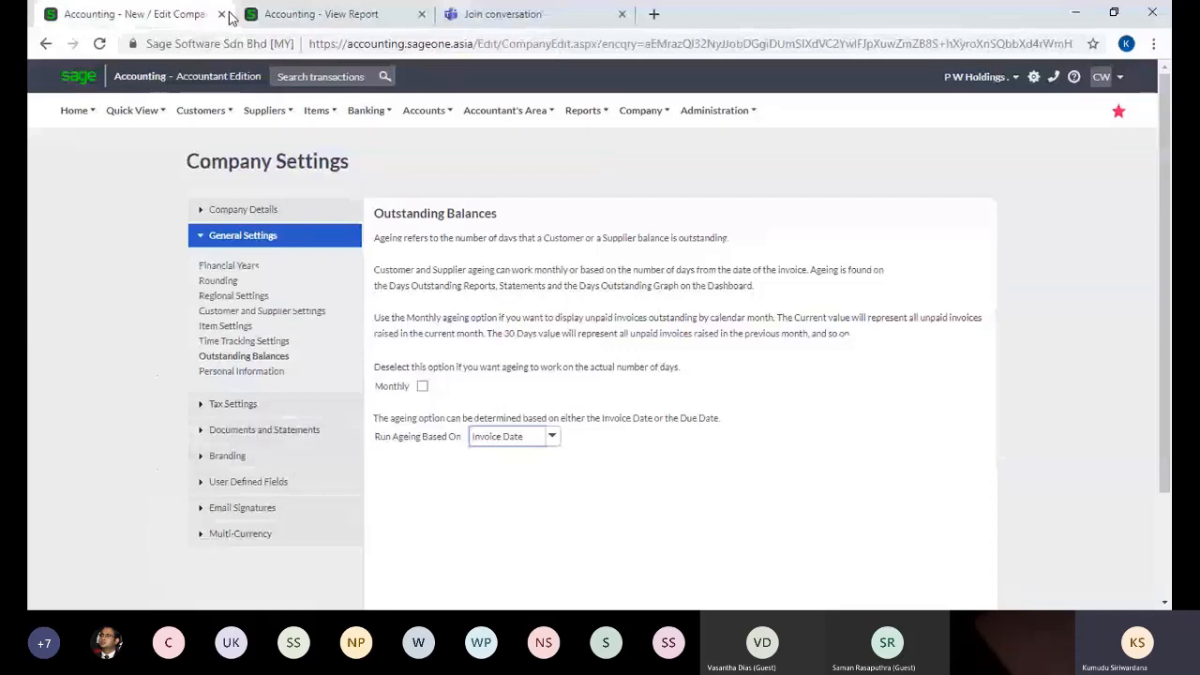
pyautogui.click(265, 18)
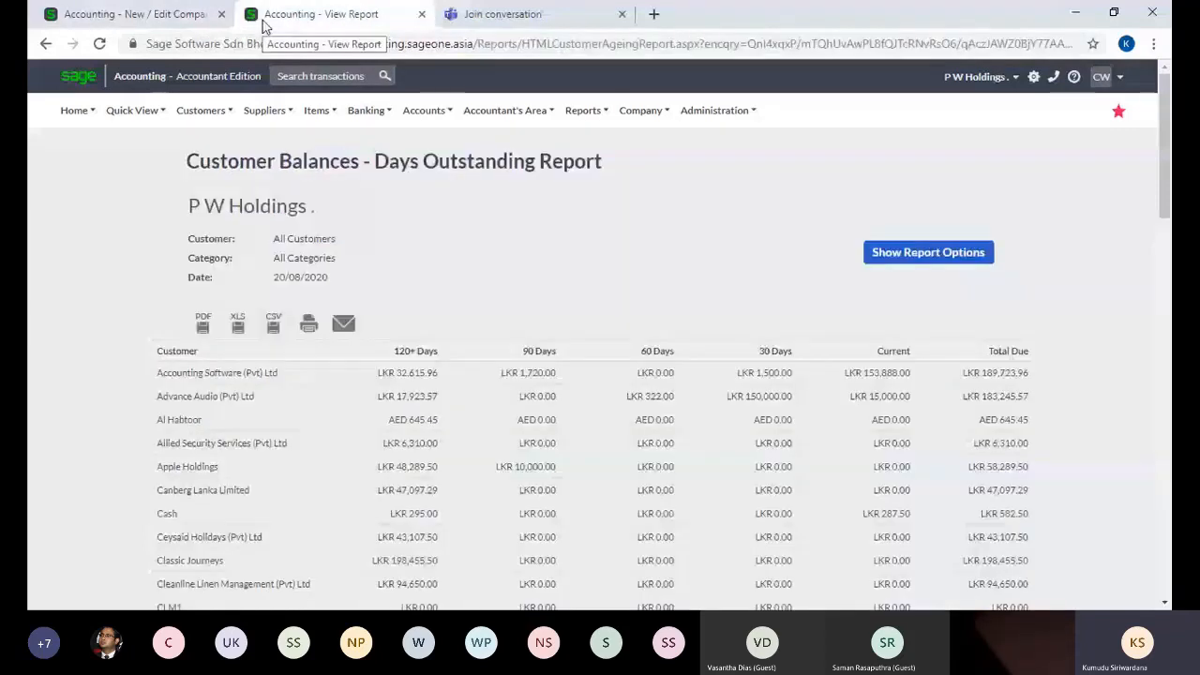
pyautogui.click(443, 29)
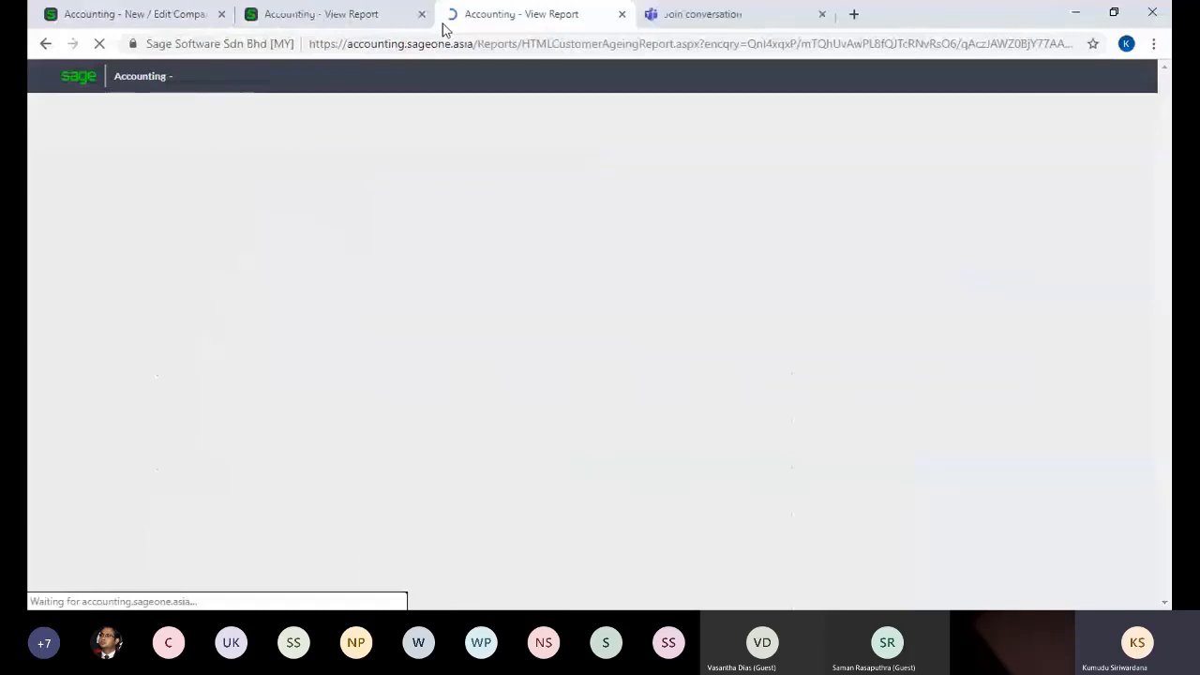
# In the original report tab, open a customer record from the customer list and examine its Due Date for Payment terms.
pyautogui.click(349, 17)
pyautogui.moveTo(205, 121)
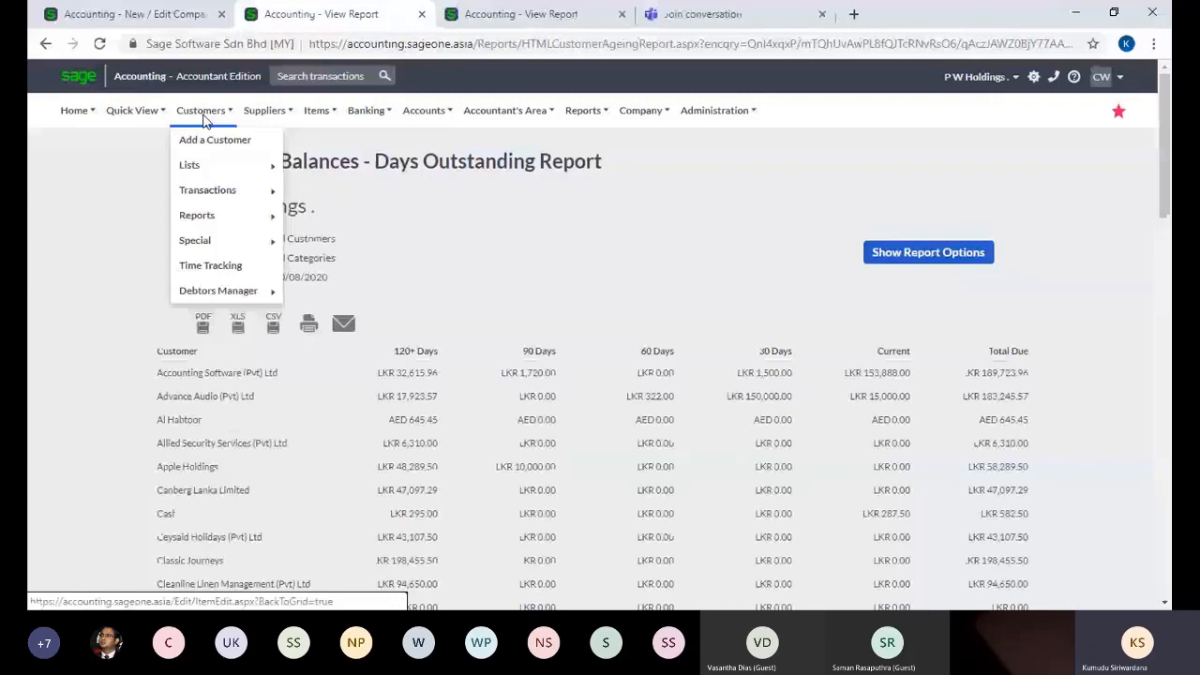
pyautogui.click(298, 168)
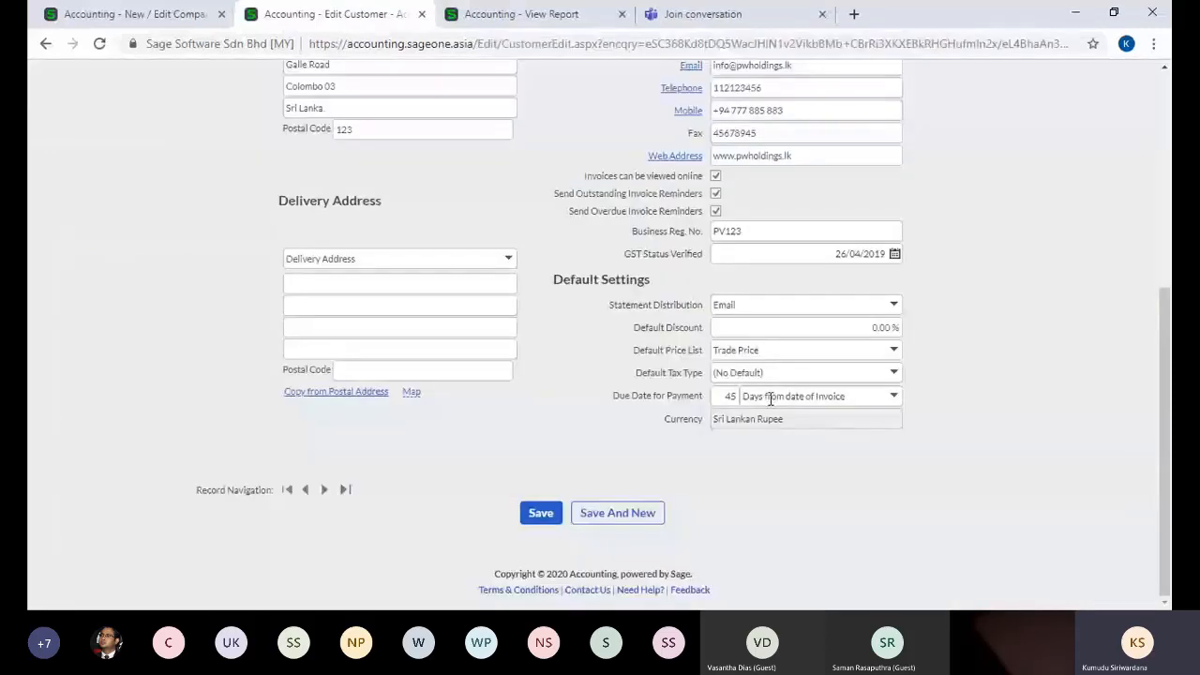
pyautogui.doubleClick(731, 395)
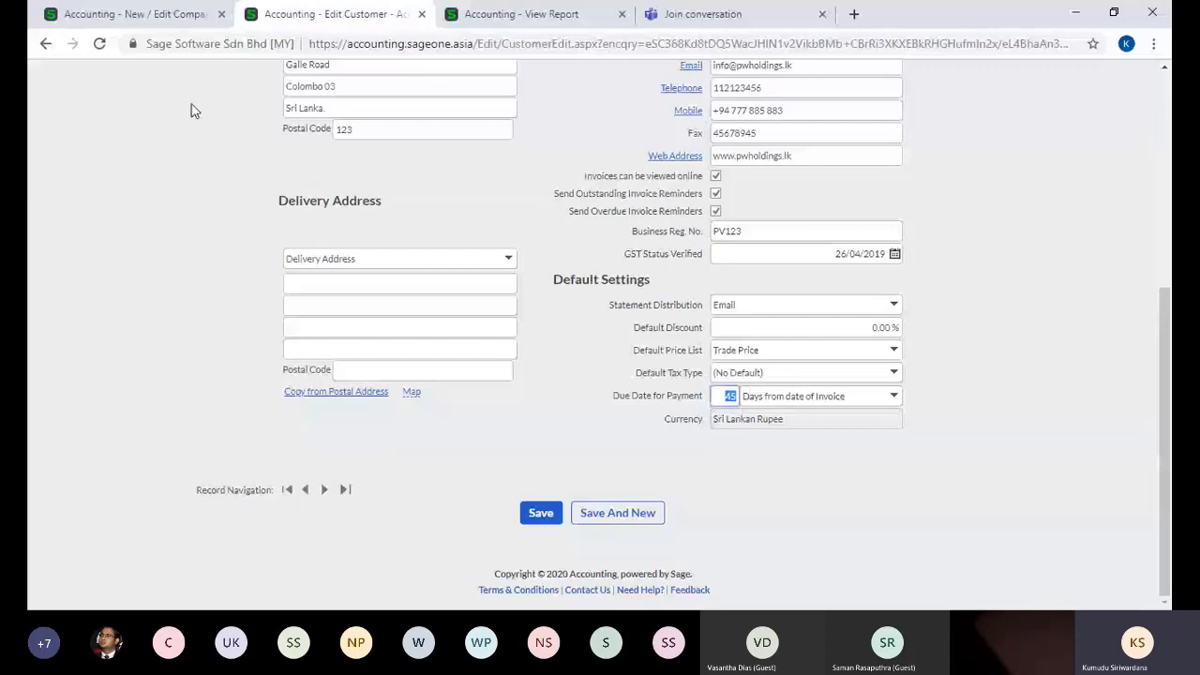
# Return to the Outstanding Balances settings, run ageing based on Due Date, and restore Invoice Date.
pyautogui.click(135, 15)
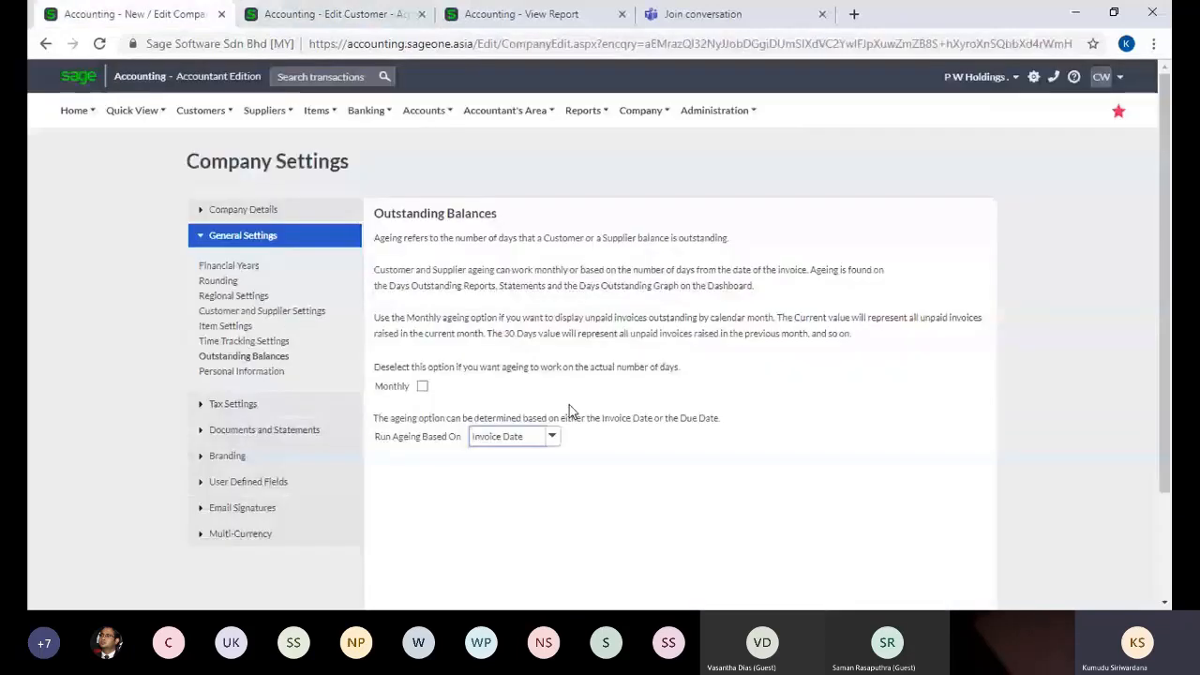
pyautogui.click(552, 439)
pyautogui.click(535, 478)
pyautogui.click(649, 487)
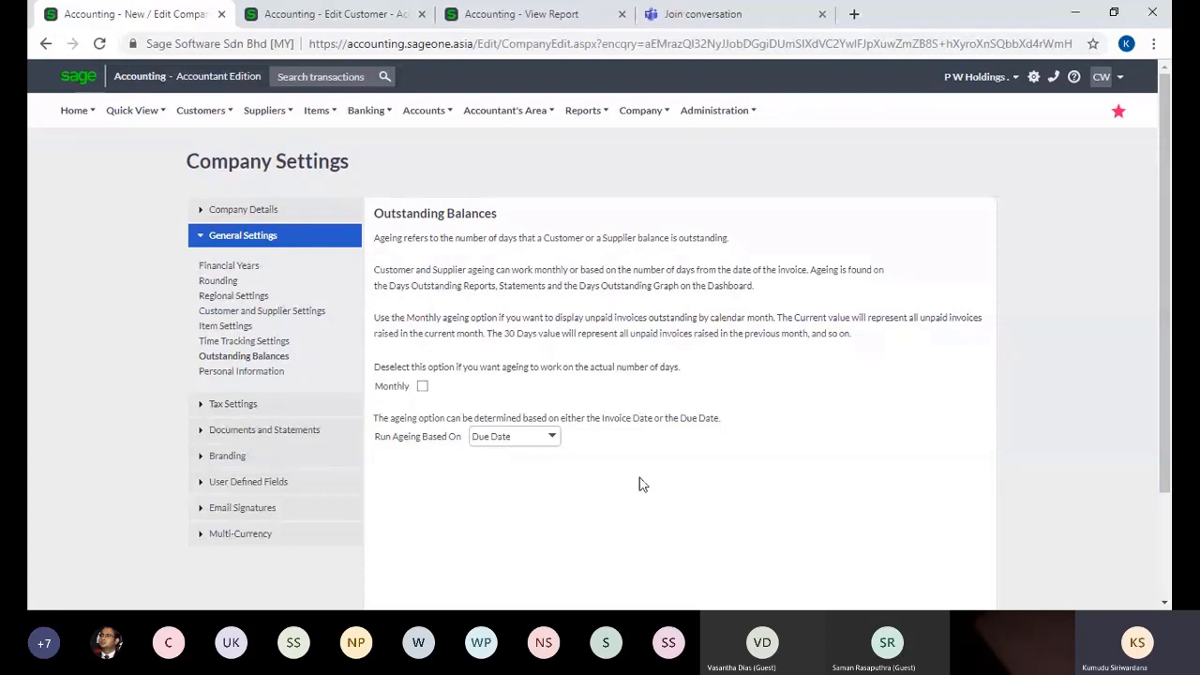
pyautogui.click(553, 438)
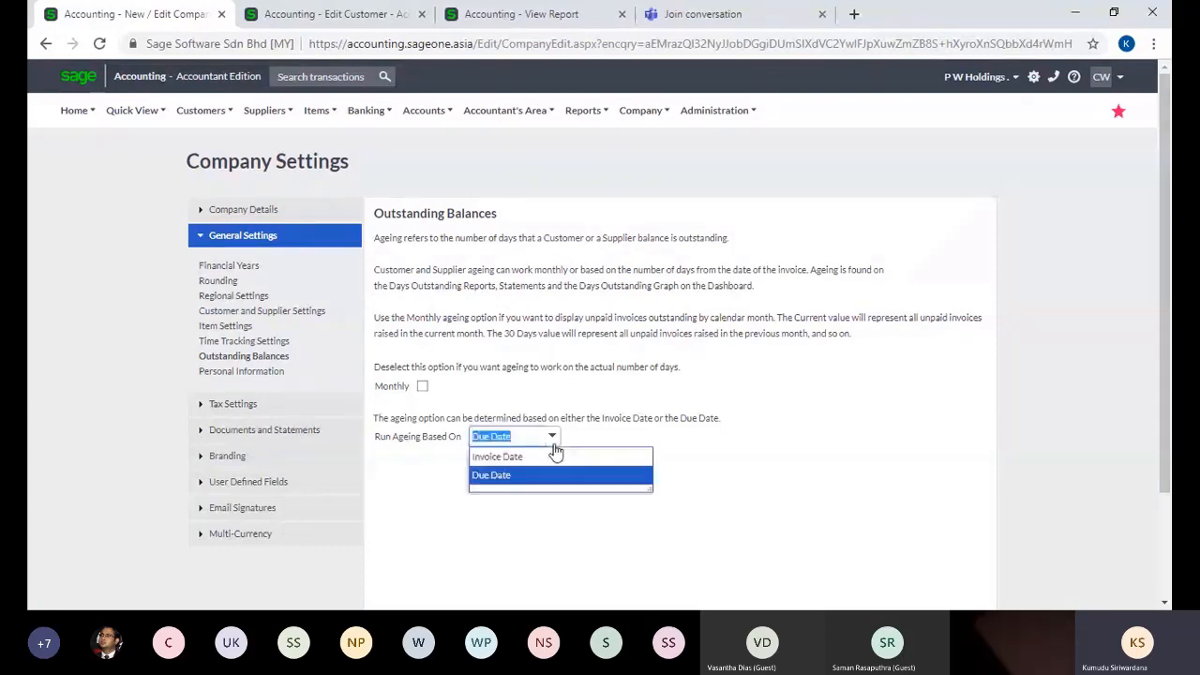
pyautogui.click(550, 458)
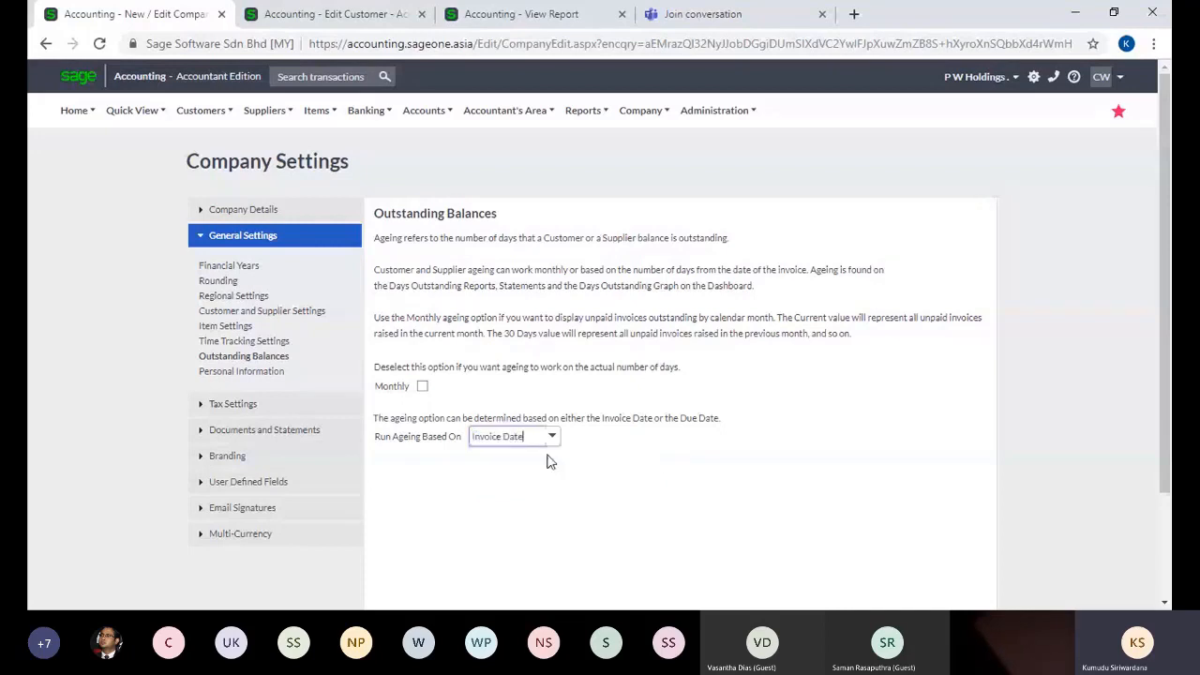
pyautogui.click(625, 490)
pyautogui.click(553, 441)
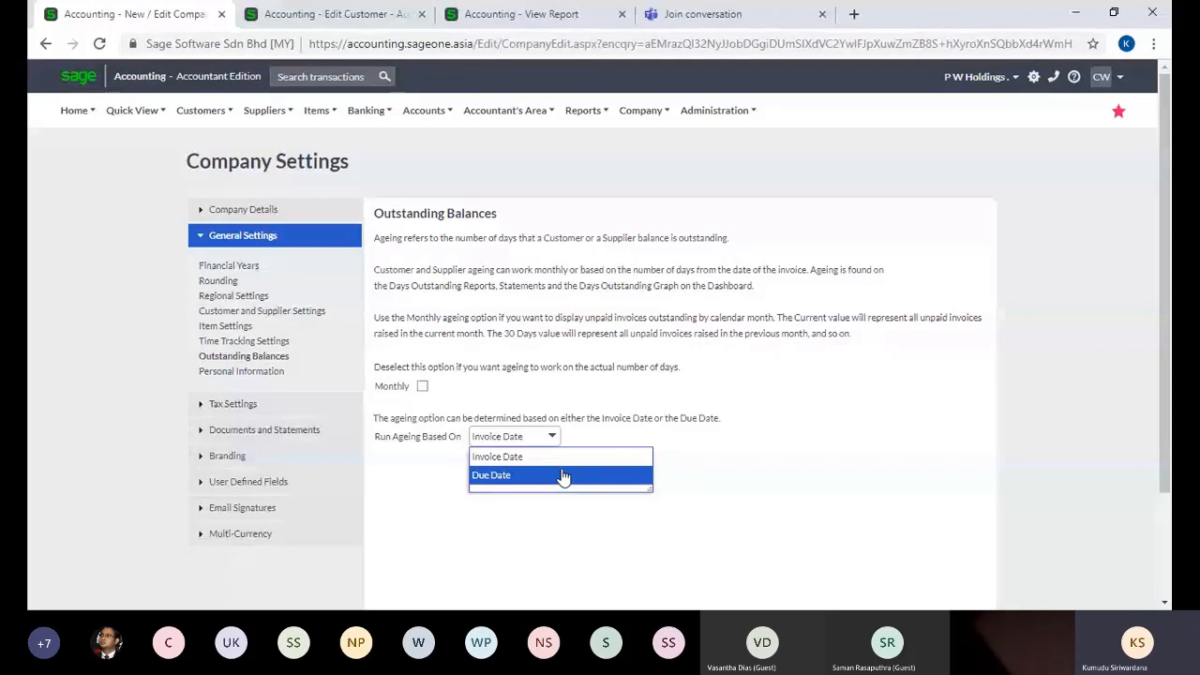
pyautogui.click(750, 460)
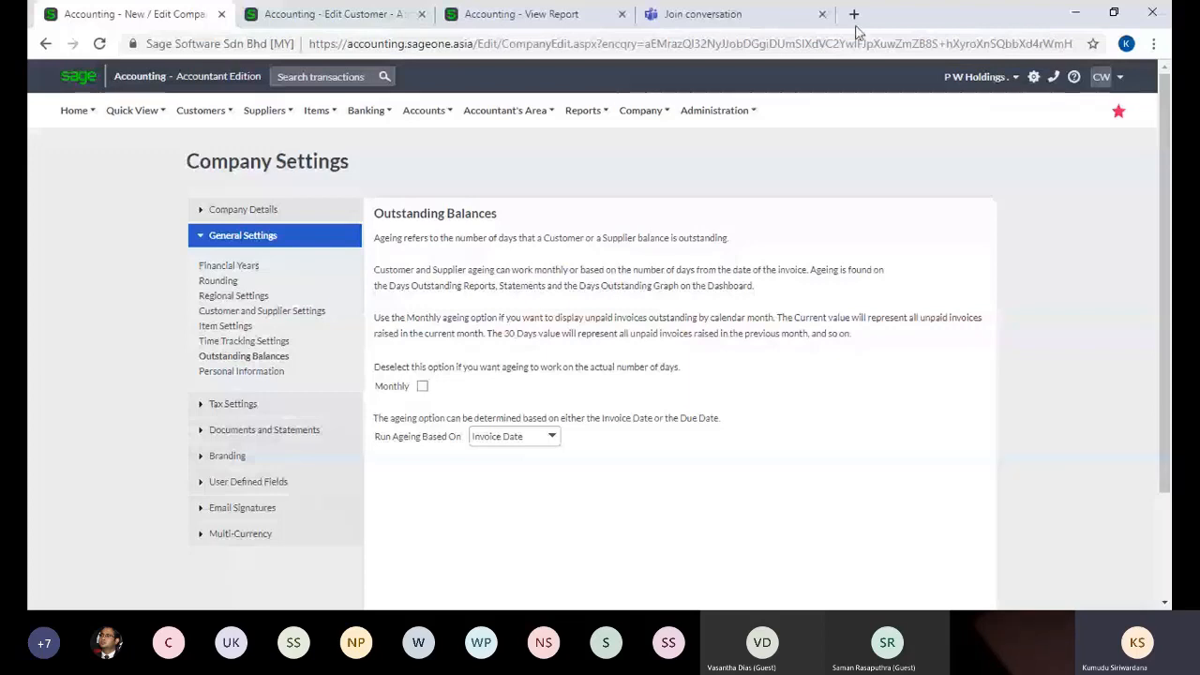
pyautogui.click(747, 607)
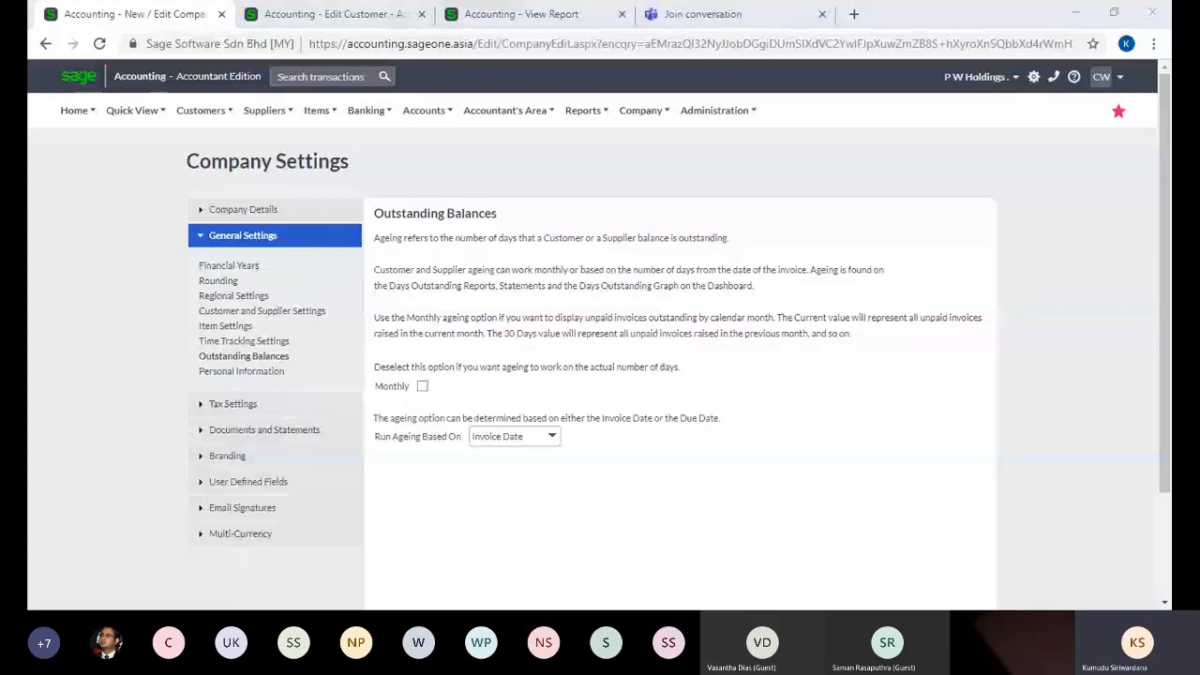
pyautogui.click(747, 607)
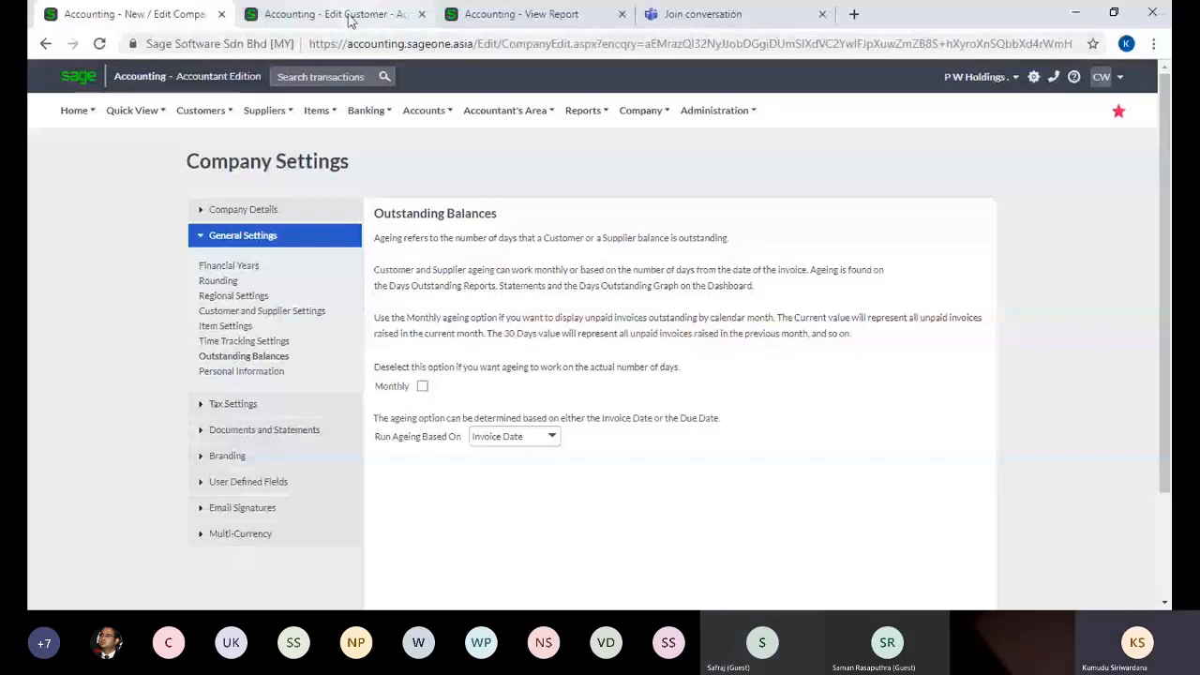
# Show the report options of the duplicated Customer Balances - Days Outstanding report and select its Run At Date.
pyautogui.click(520, 14)
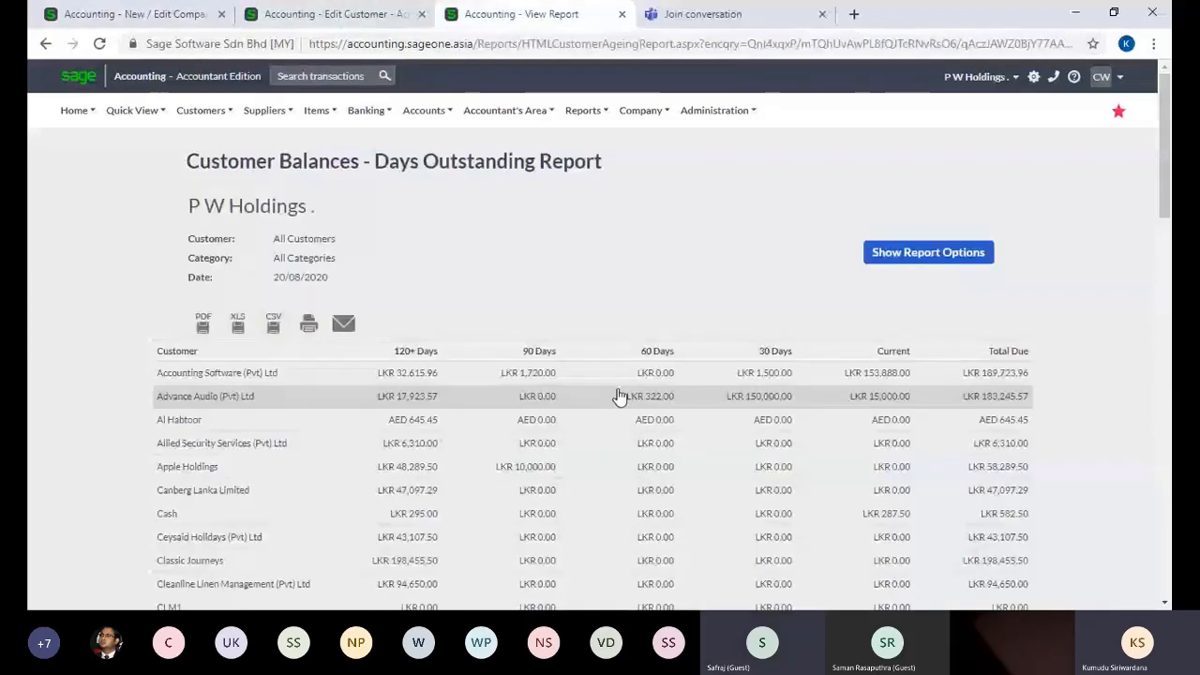
pyautogui.click(928, 252)
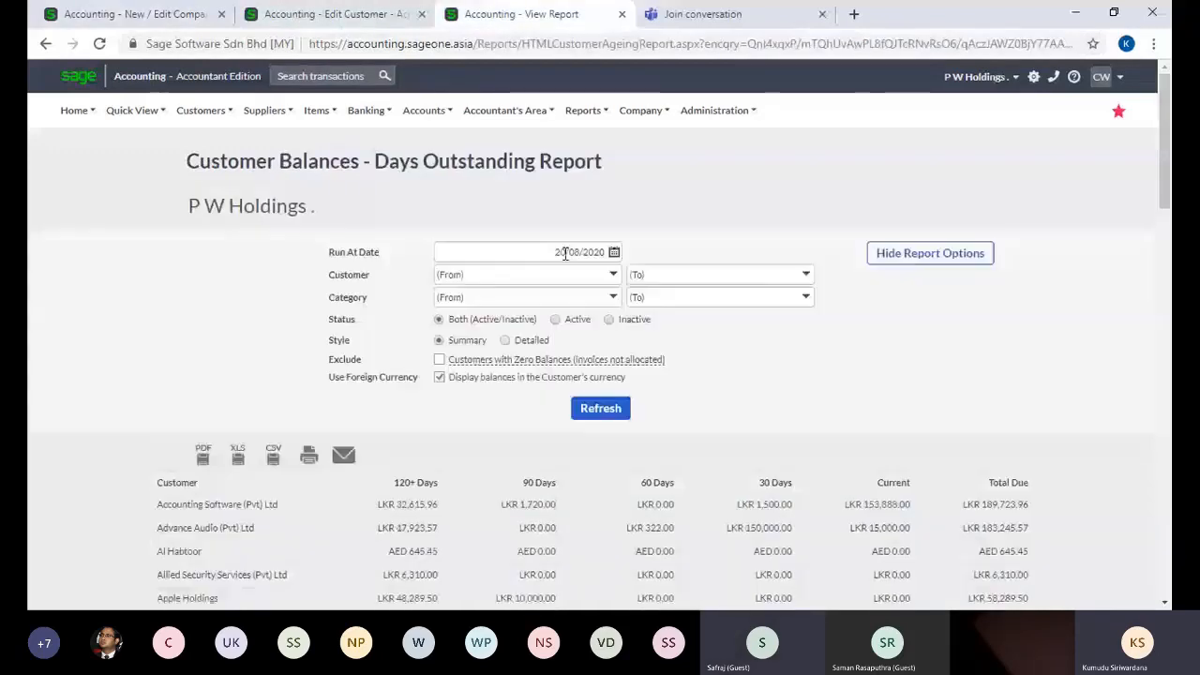
pyautogui.click(565, 253)
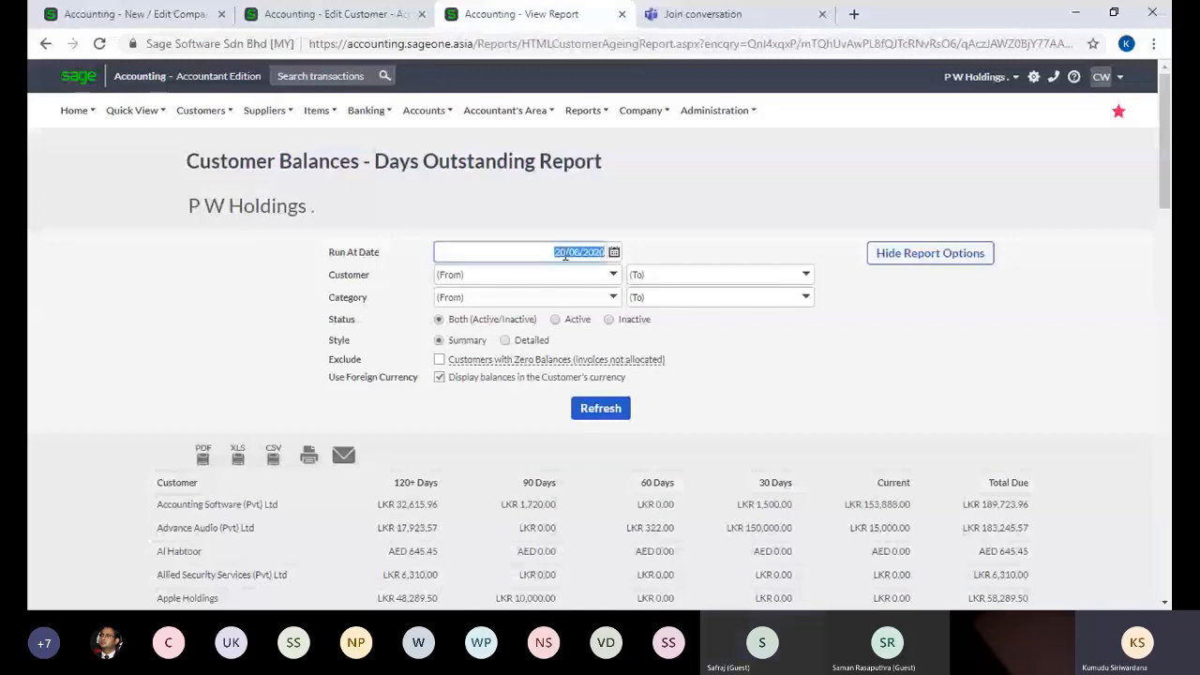
# Set the report's customer range to Accounting Software (Pvt) Ltd and clear the range again.
pyautogui.click(611, 278)
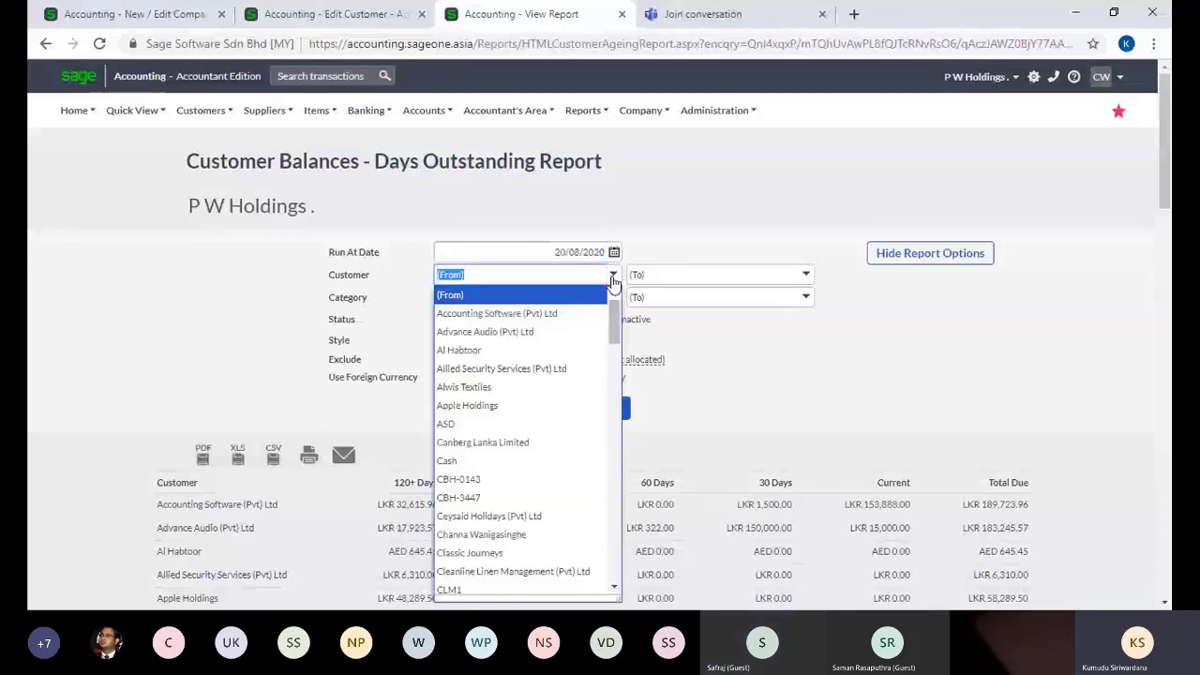
pyautogui.click(595, 315)
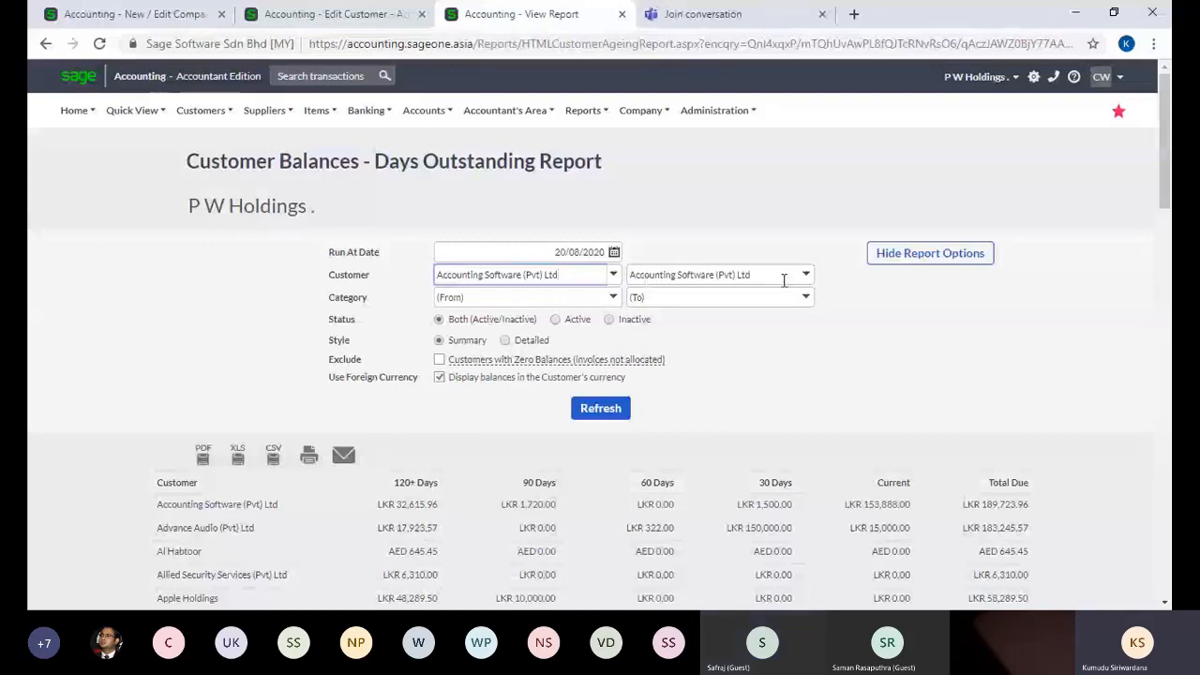
pyautogui.click(614, 275)
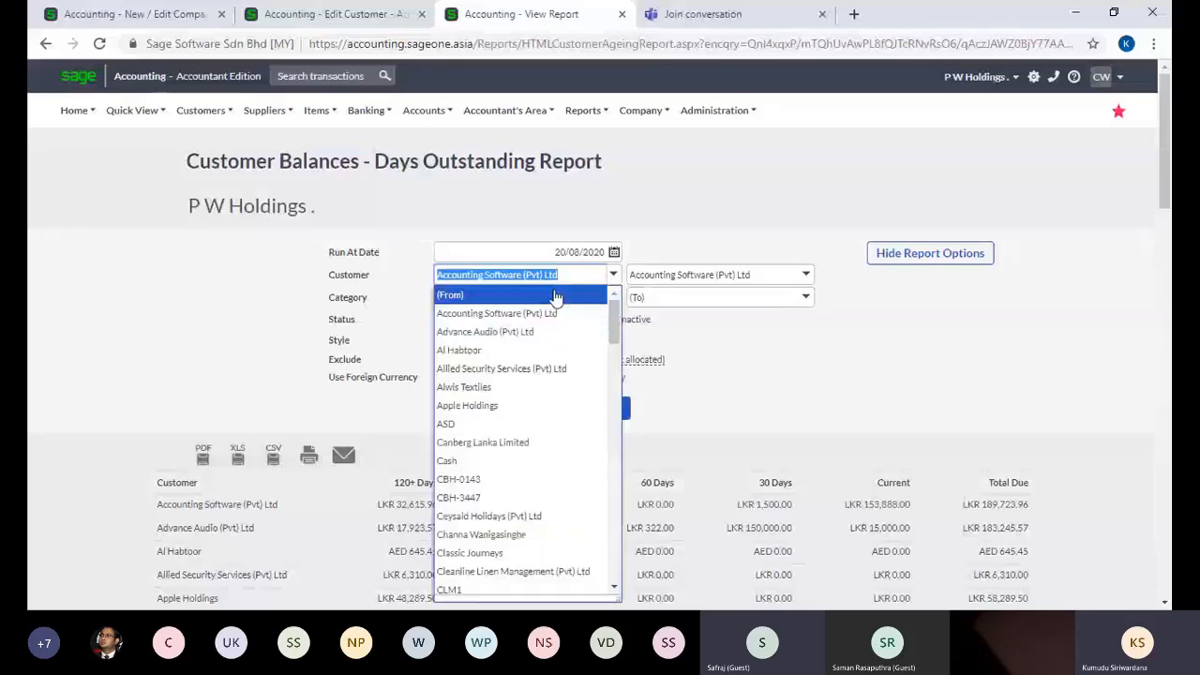
pyautogui.click(551, 296)
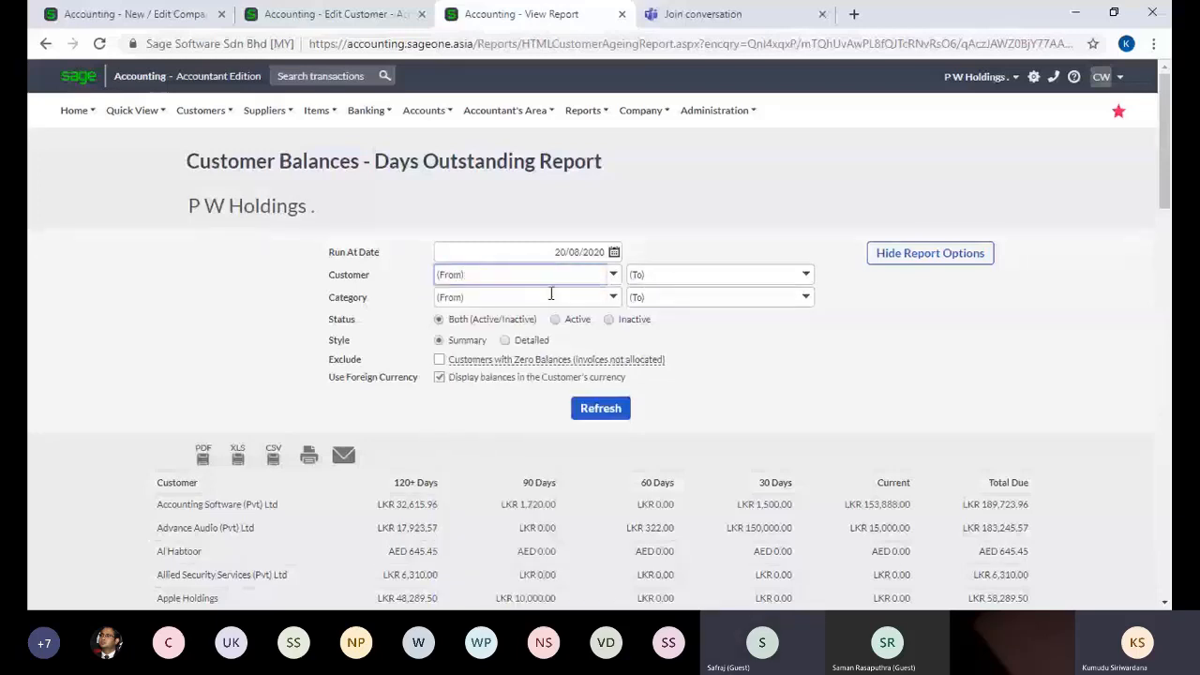
pyautogui.click(667, 261)
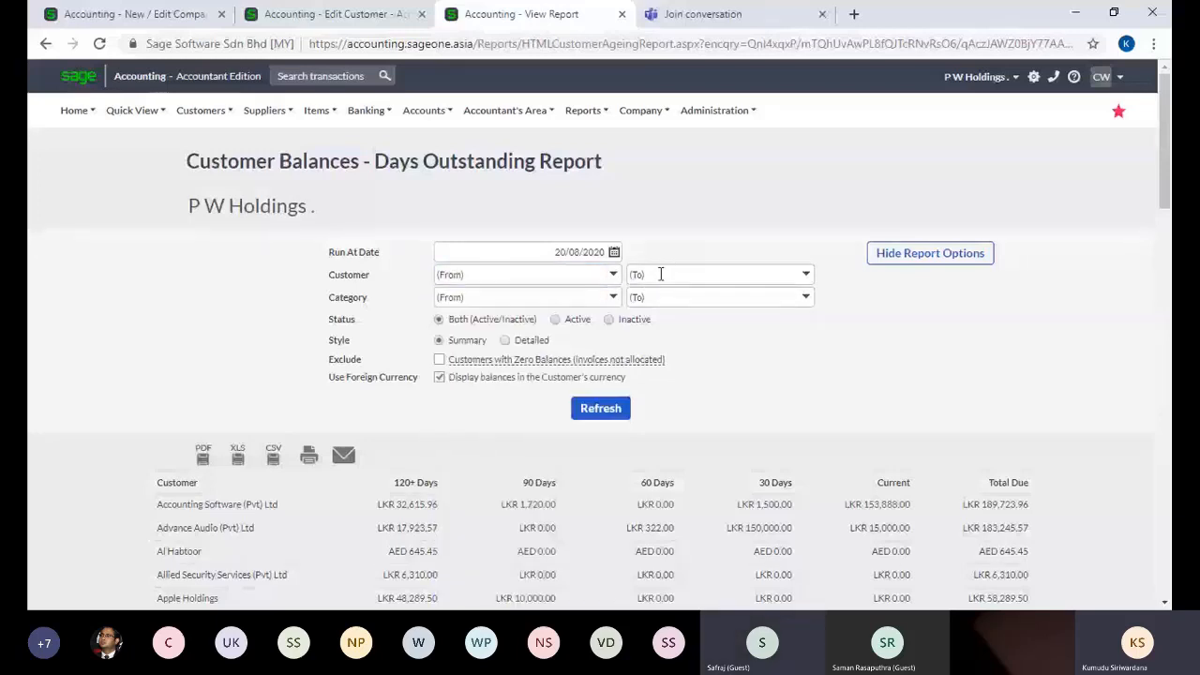
# Run the Days Outstanding report in detailed style for the customer Accounting Software (Pvt) Ltd across all categories.
pyautogui.click(614, 275)
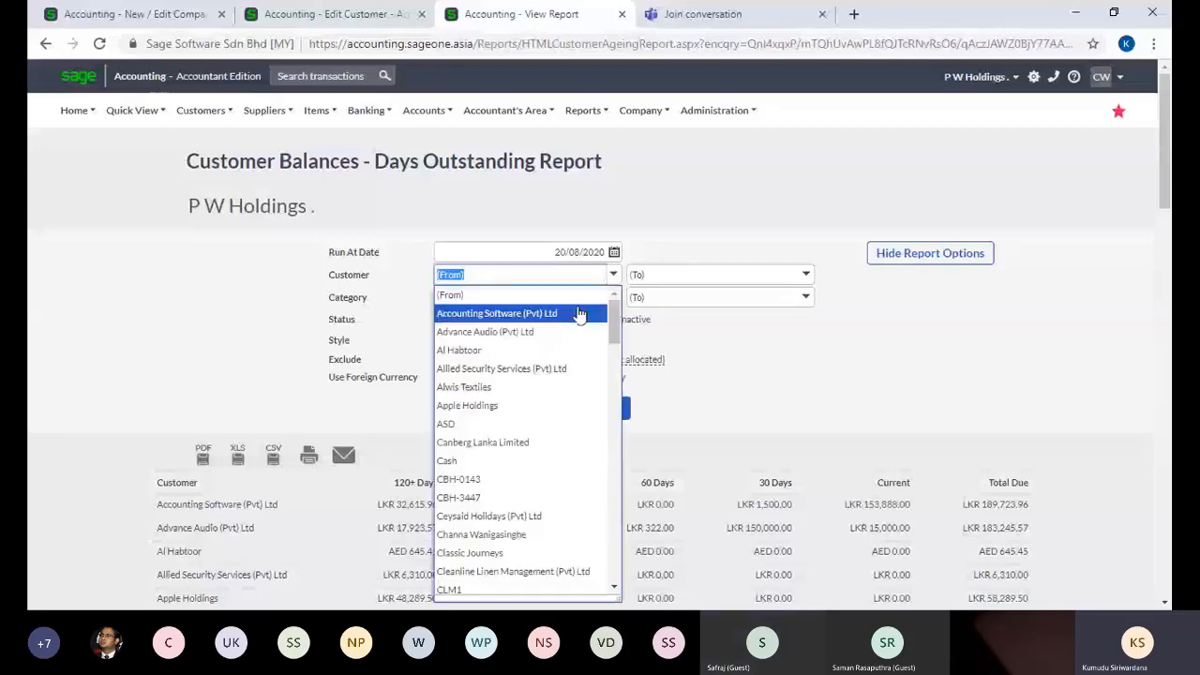
pyautogui.click(578, 310)
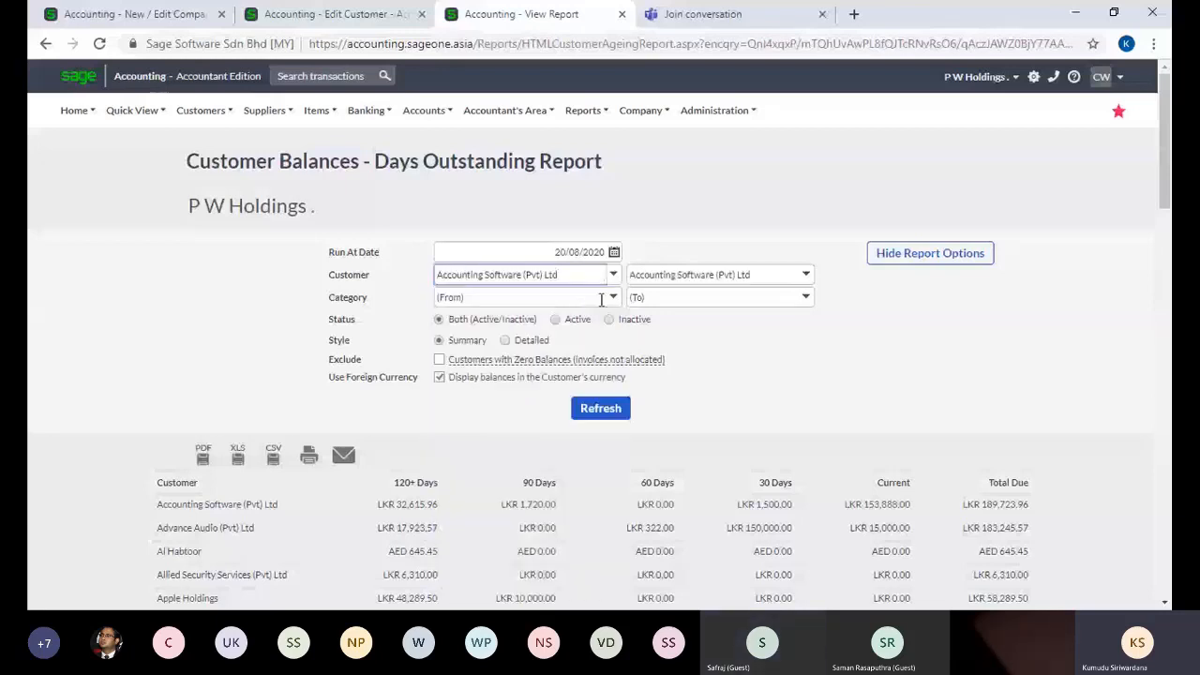
pyautogui.click(612, 298)
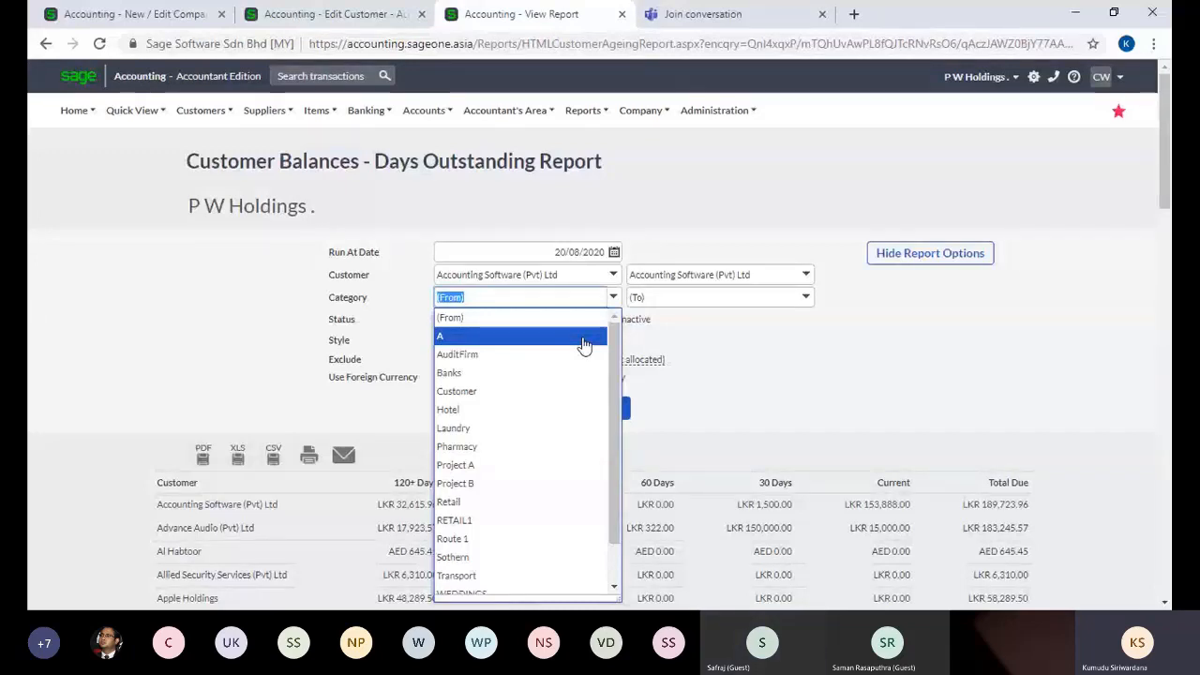
pyautogui.click(718, 423)
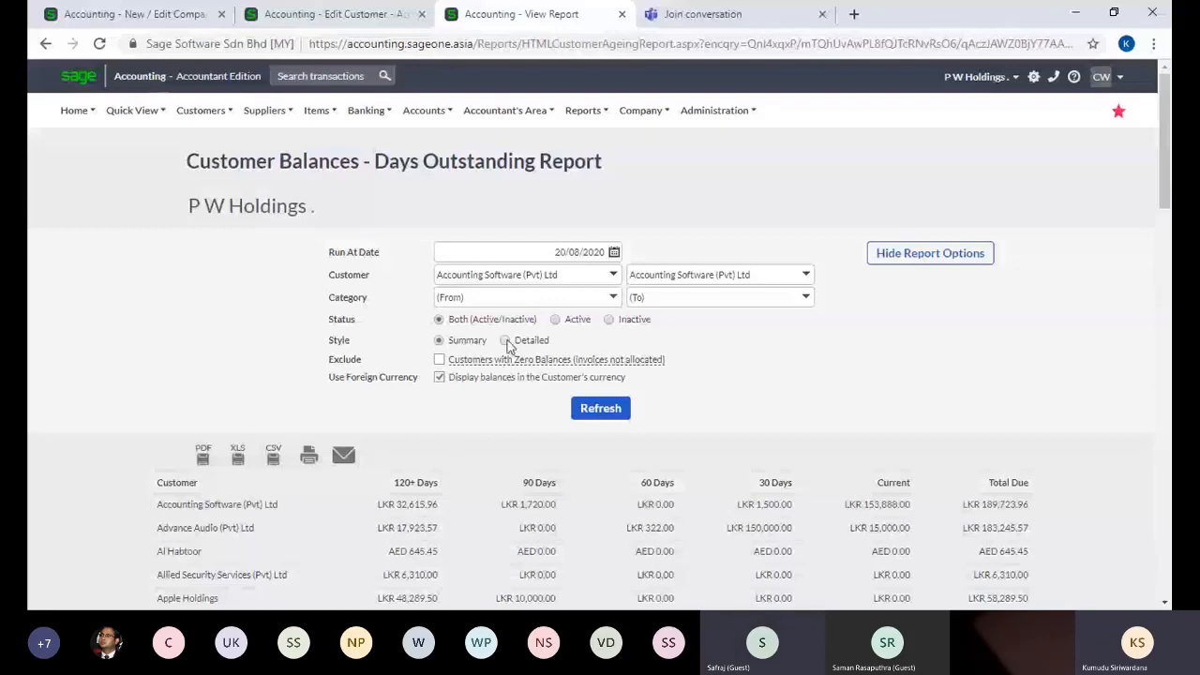
pyautogui.click(592, 420)
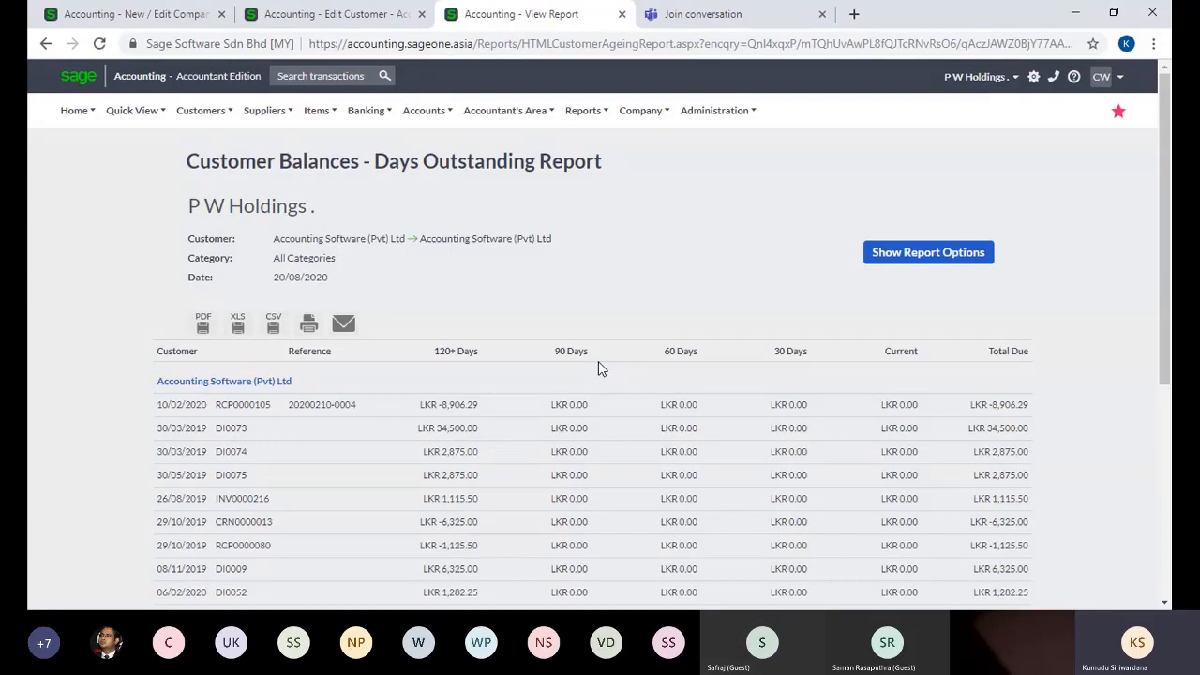
# Open the Personal Information settings in Company Settings, choose a 5 years retention period, and select the Reason text.
pyautogui.click(173, 20)
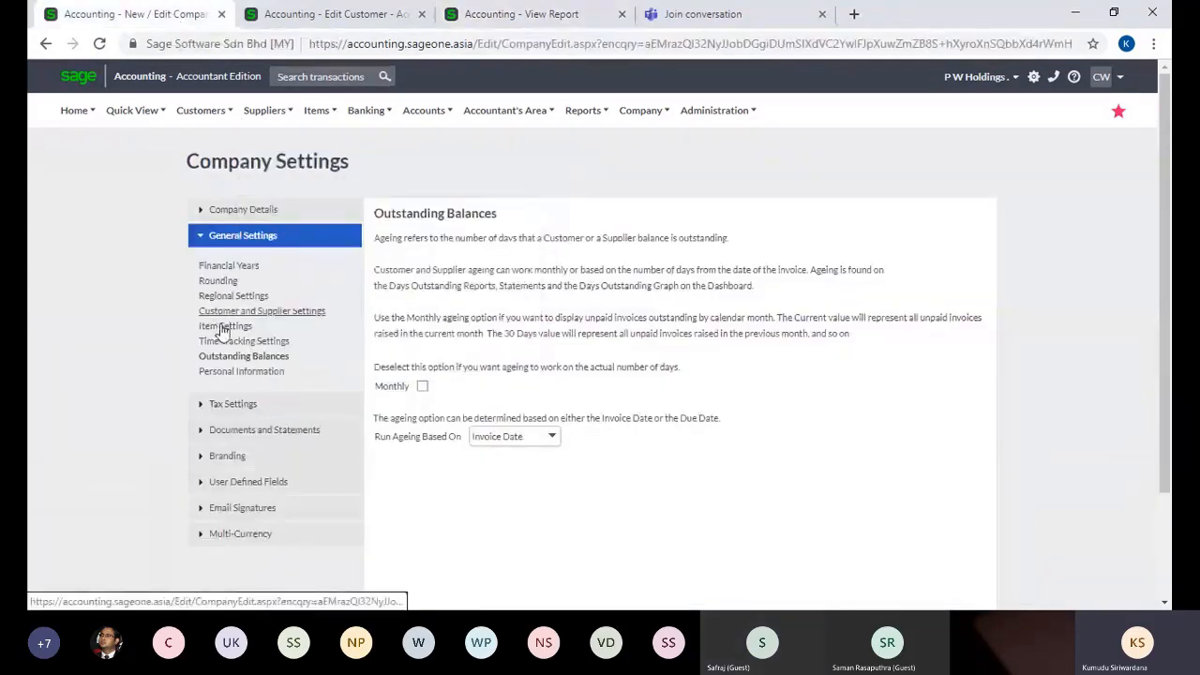
pyautogui.click(233, 376)
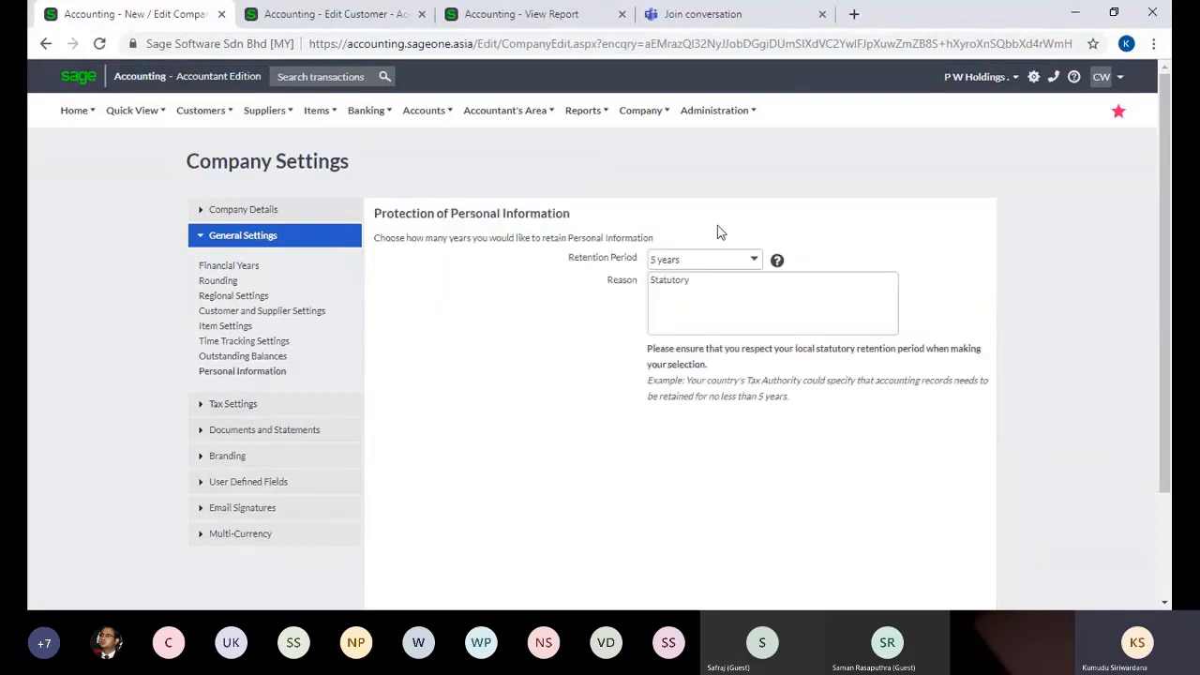
pyautogui.click(754, 263)
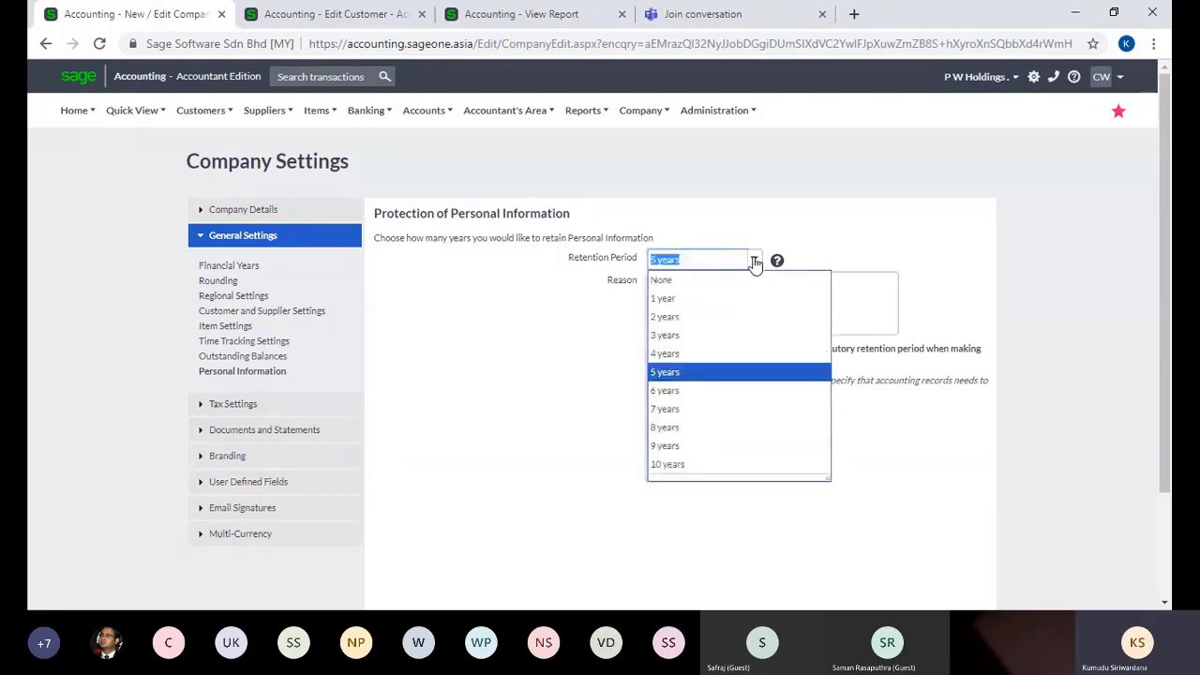
pyautogui.click(718, 375)
pyautogui.doubleClick(701, 283)
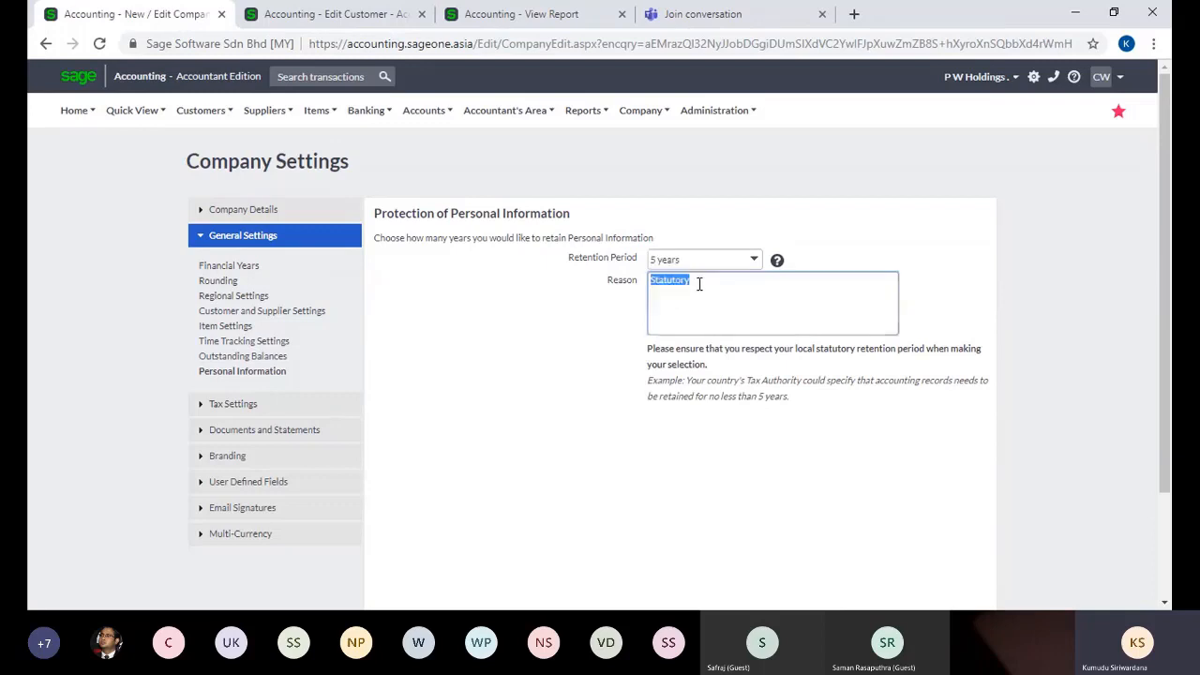
pyautogui.click(1169, 522)
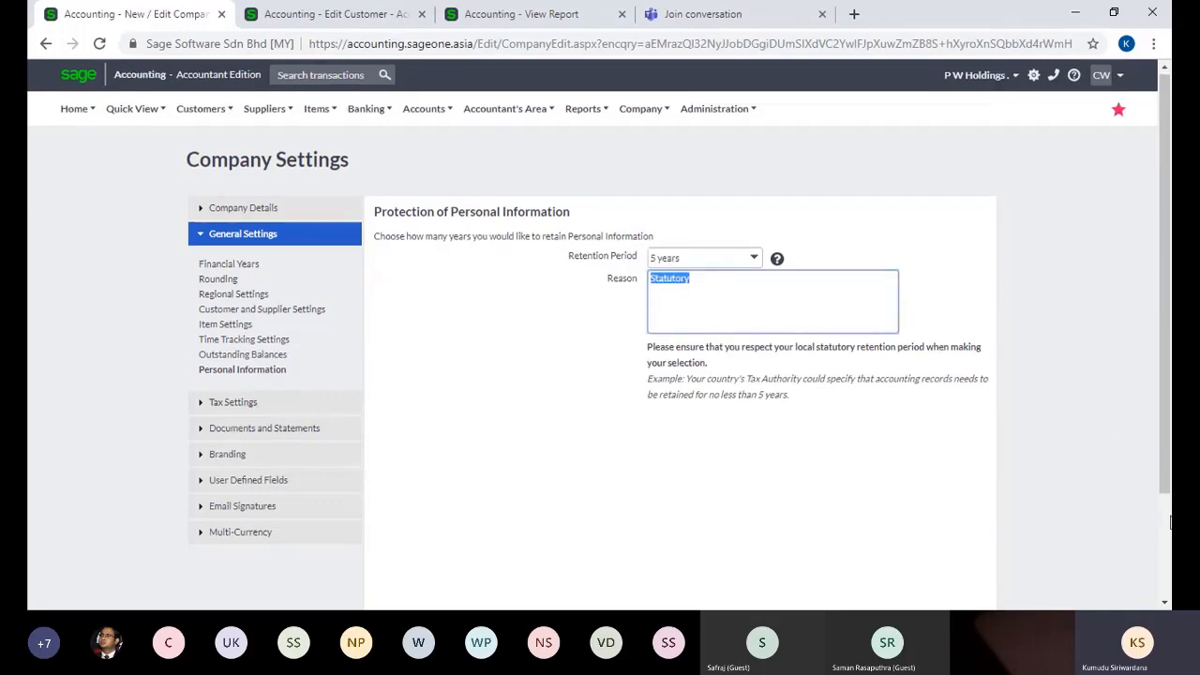
pyautogui.click(1165, 72)
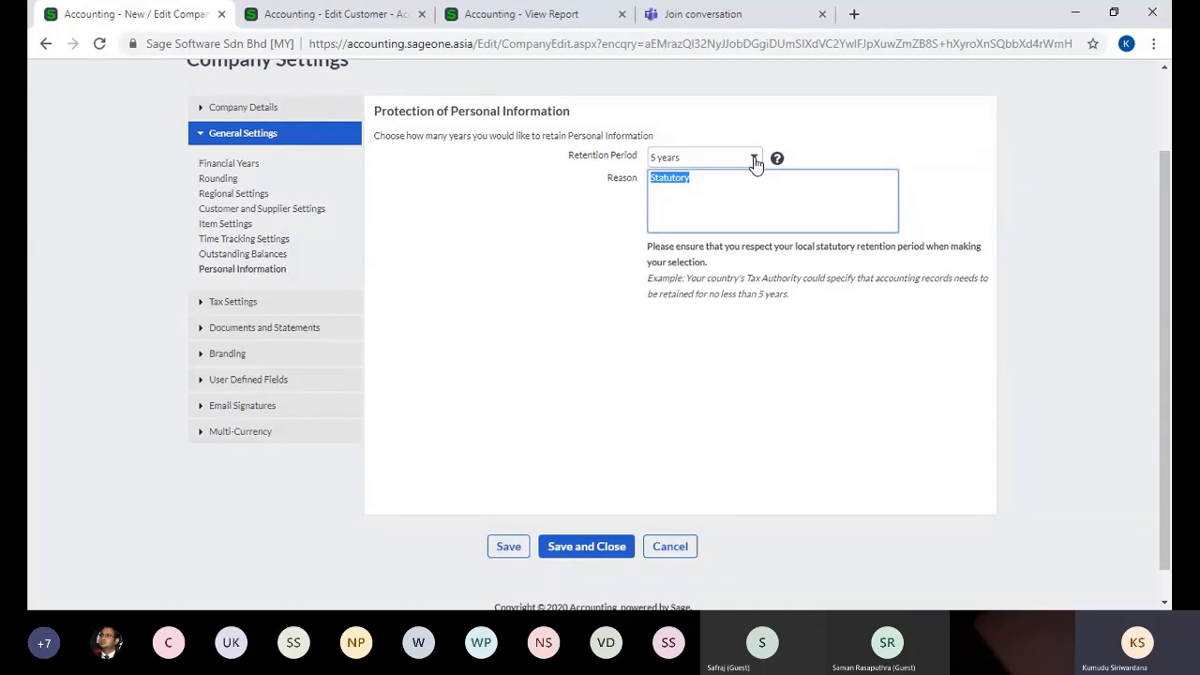
pyautogui.click(766, 182)
pyautogui.click(761, 329)
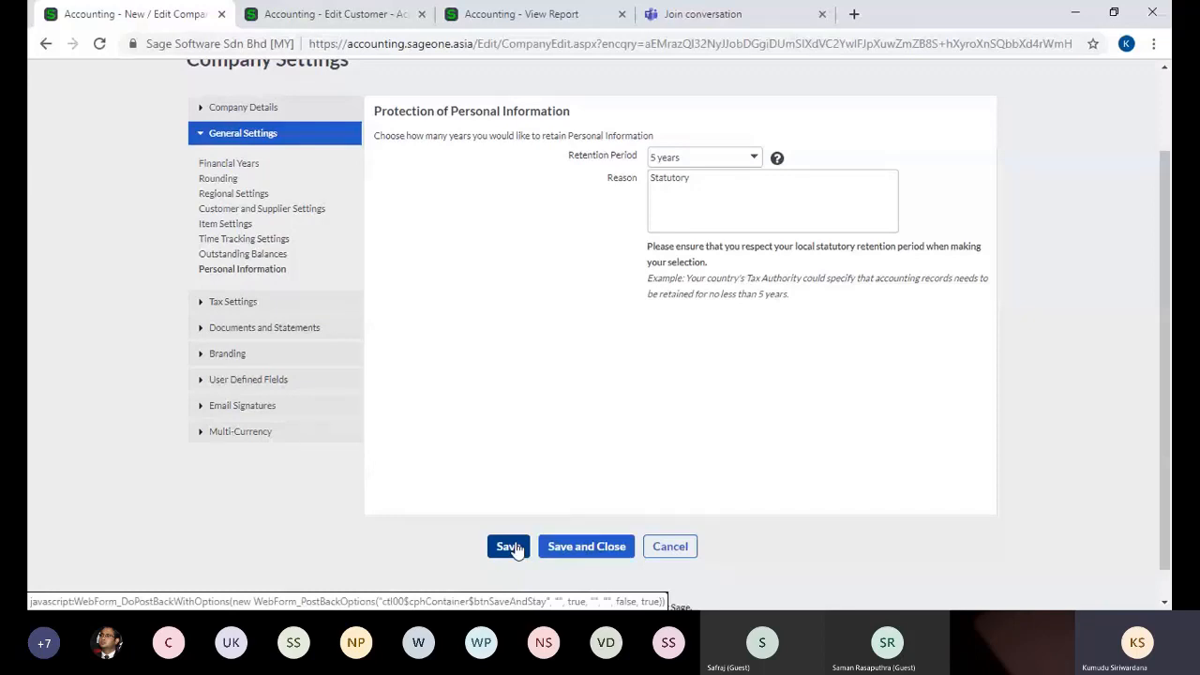
# Open the Financial Years settings and select the start and end dates of the last listed financial year.
pyautogui.click(258, 169)
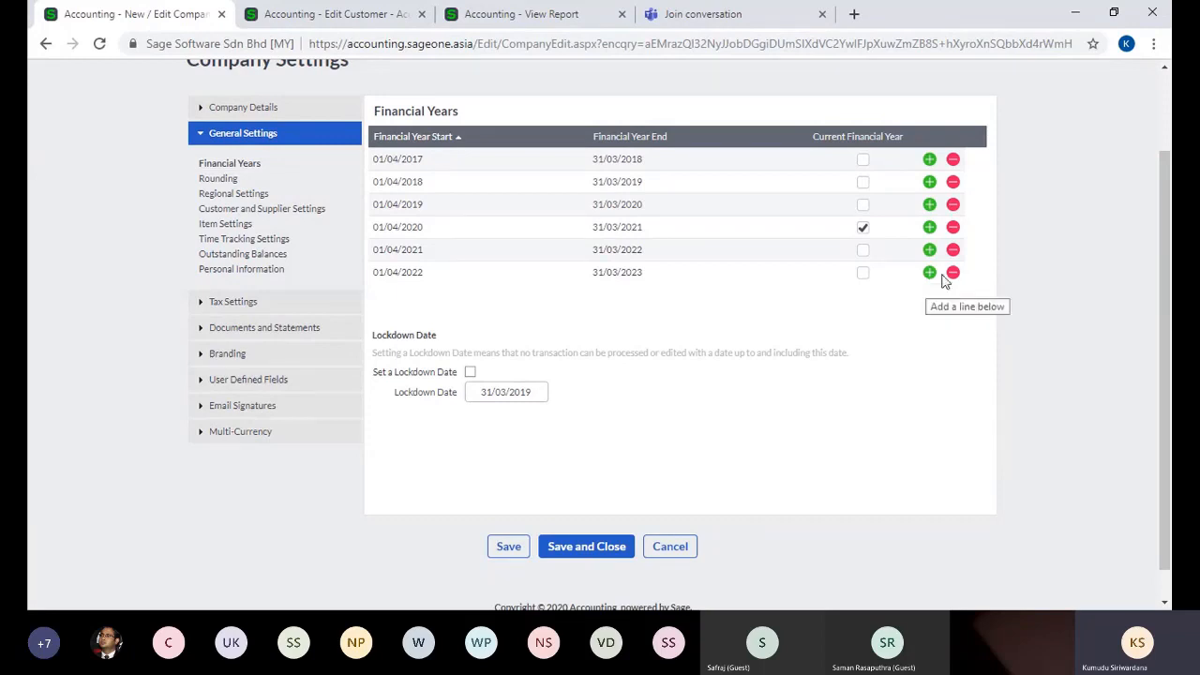
pyautogui.click(469, 272)
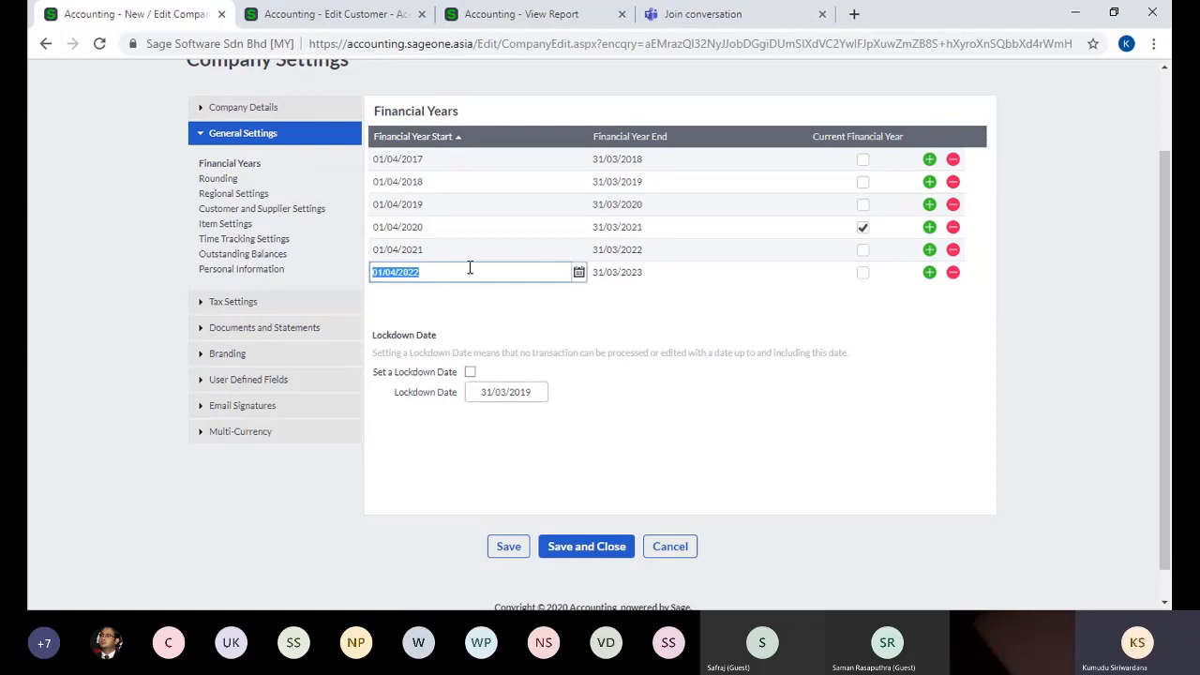
pyautogui.click(622, 274)
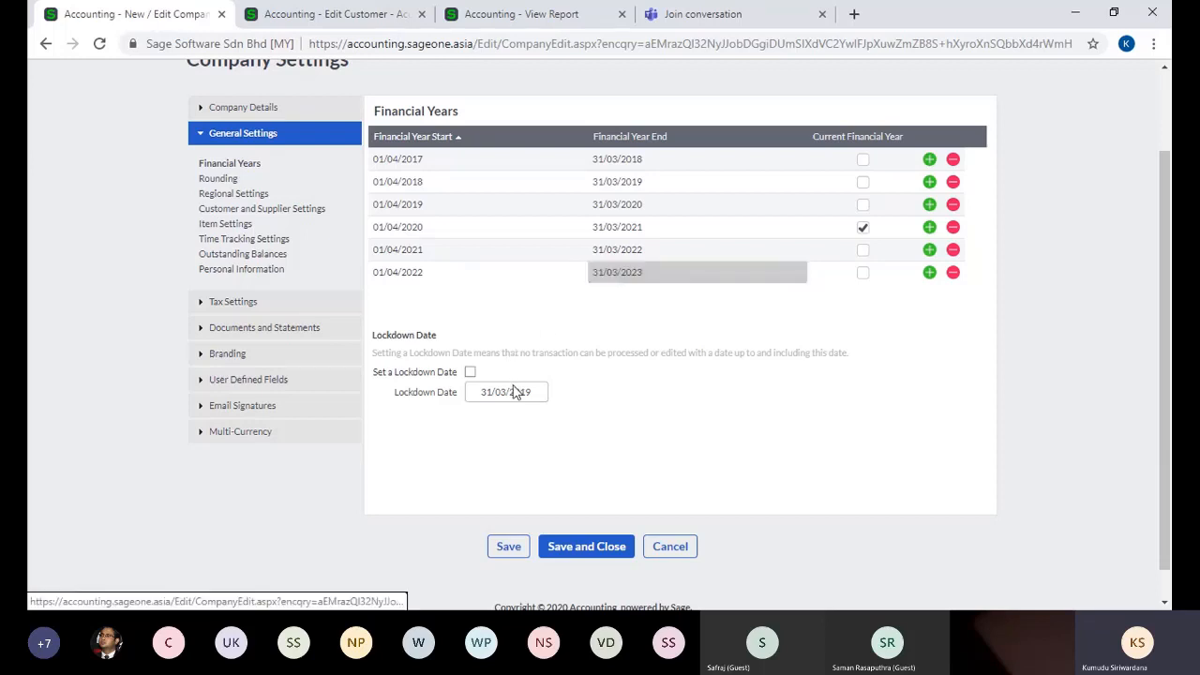
# Review the Rounding, Regional, Customer and Supplier, and Item settings in turn.
pyautogui.click(225, 180)
pyautogui.click(237, 195)
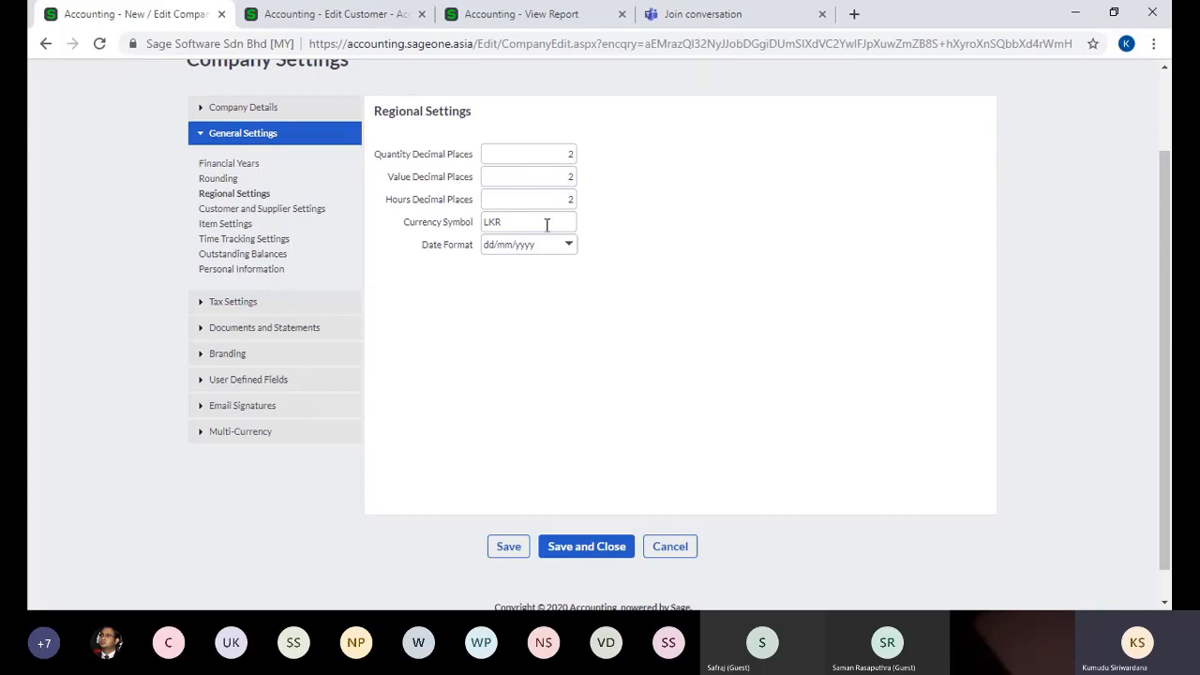
pyautogui.click(270, 210)
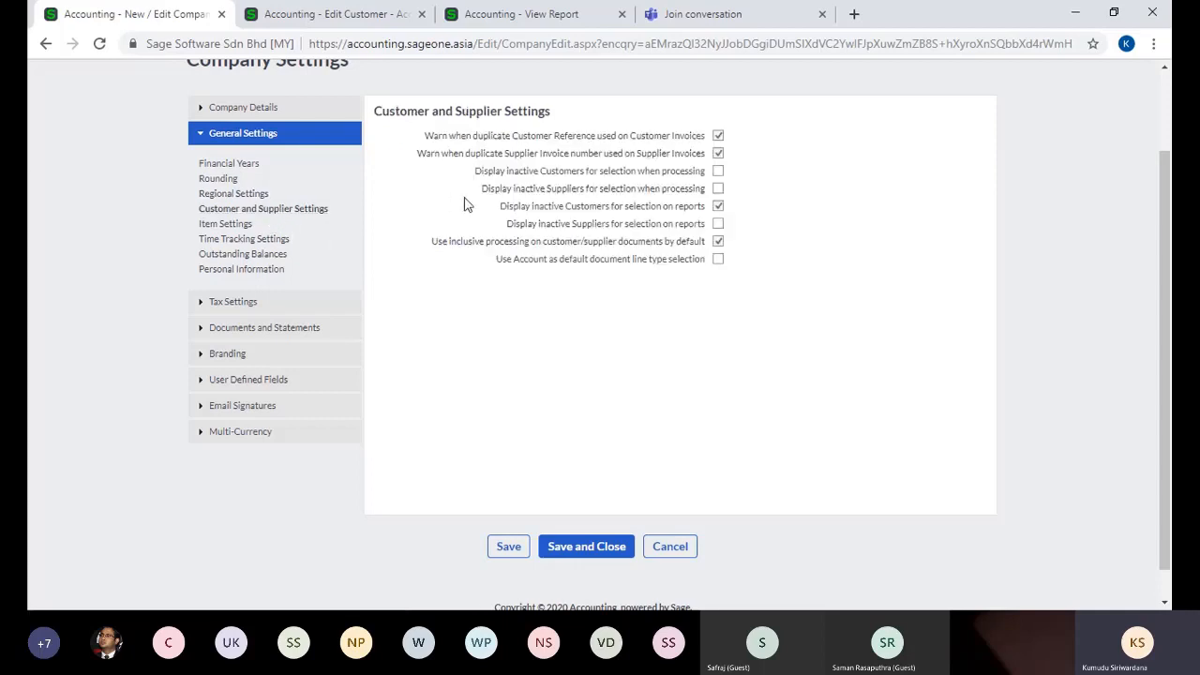
pyautogui.click(239, 227)
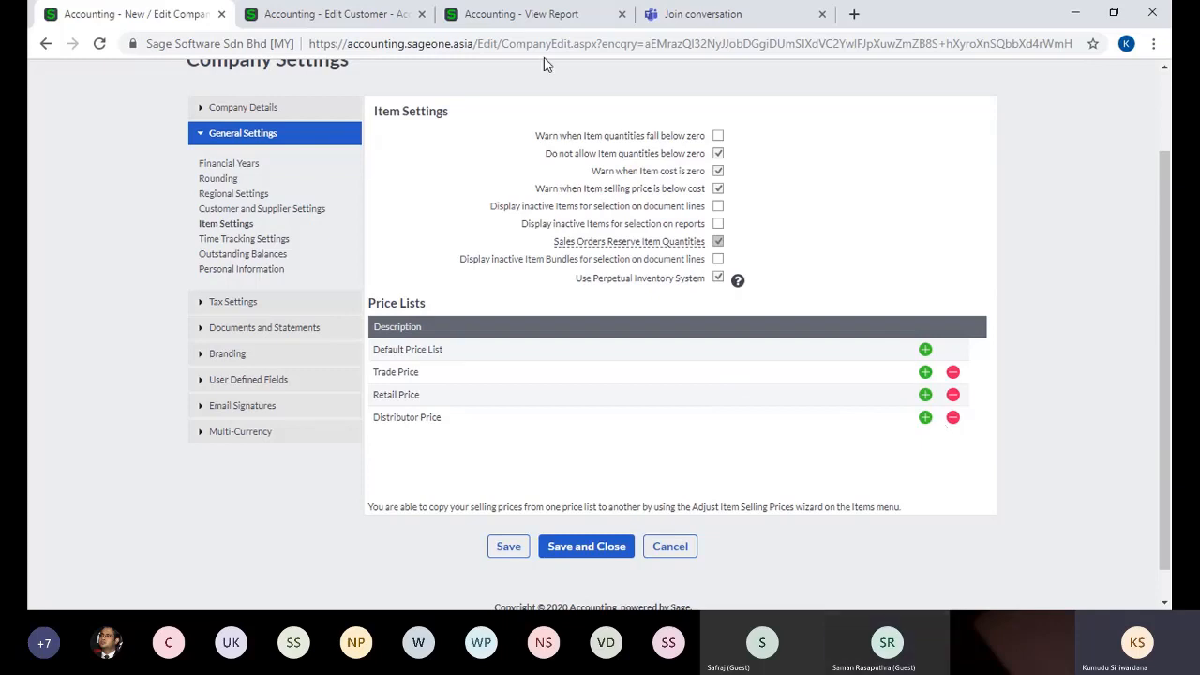
# Check the default settings on the open customer record and return to the company's Item Settings.
pyautogui.click(365, 15)
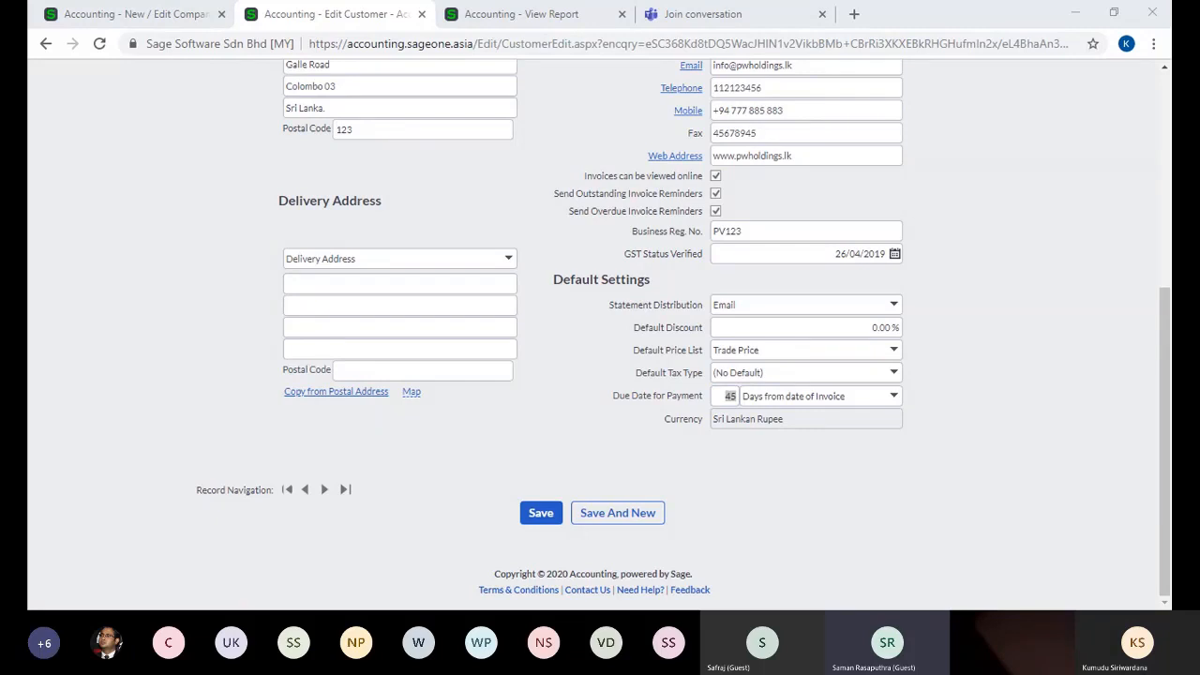
pyautogui.hotkey('alt', 'Tab')
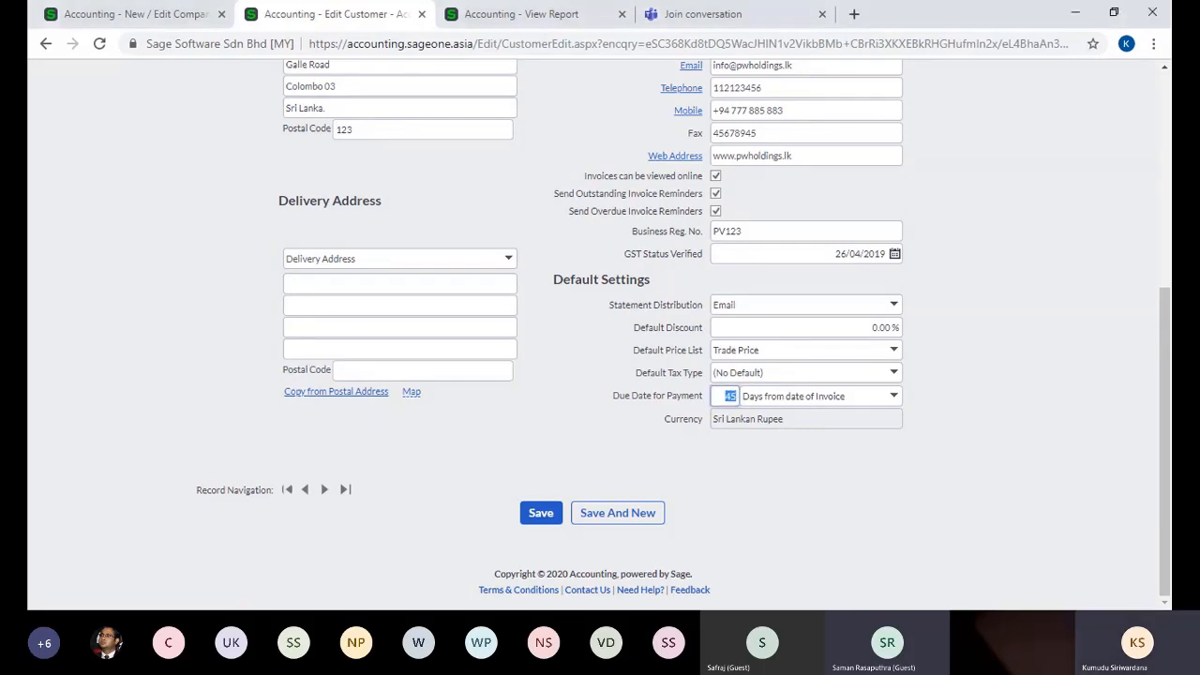
pyautogui.click(114, 12)
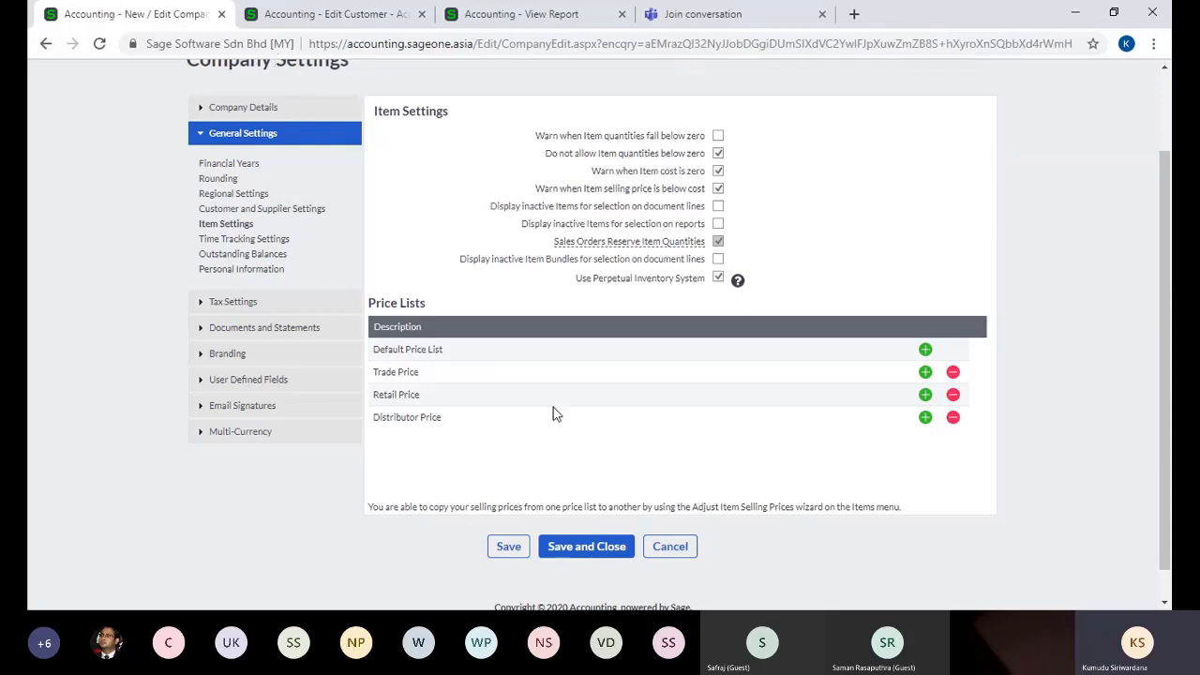
# Add a price list line below Distributor Price, delete it, add it again, and select the Distributor Price description.
pyautogui.click(925, 418)
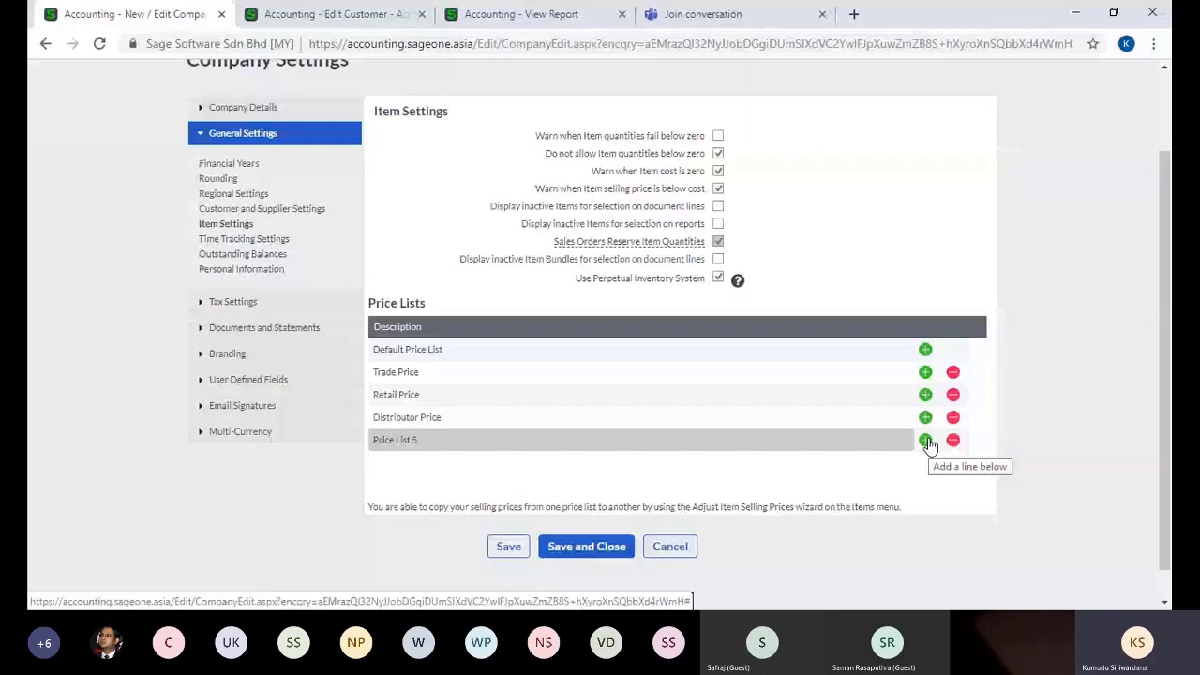
pyautogui.click(953, 440)
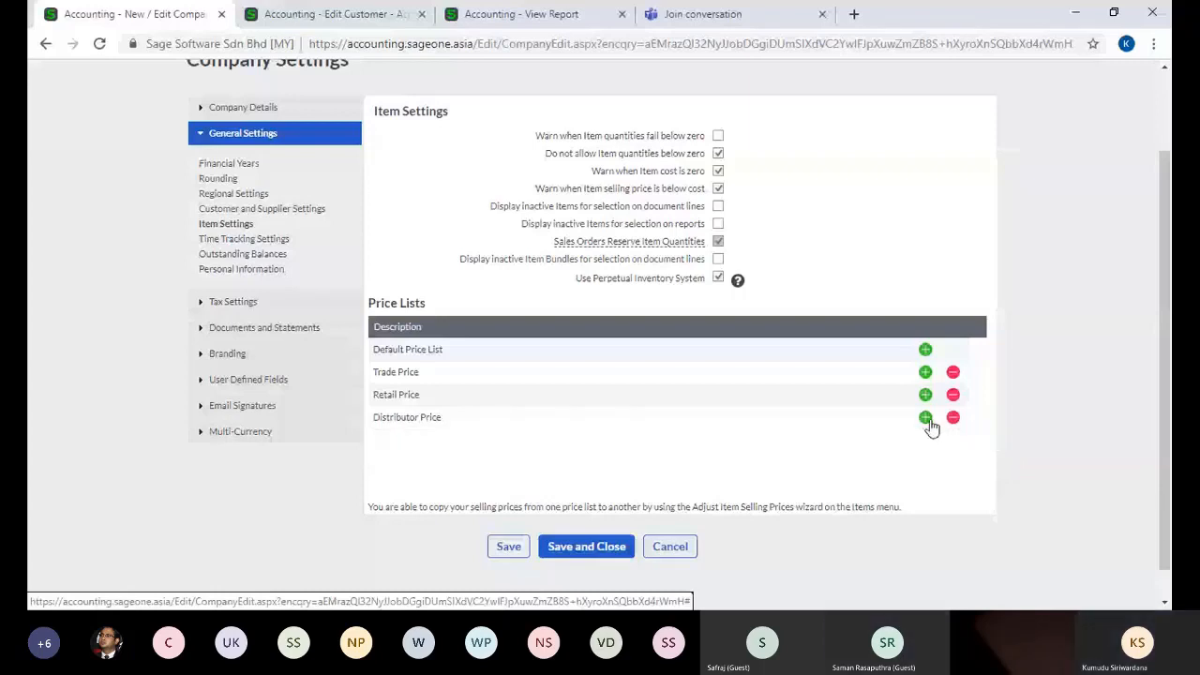
pyautogui.click(926, 419)
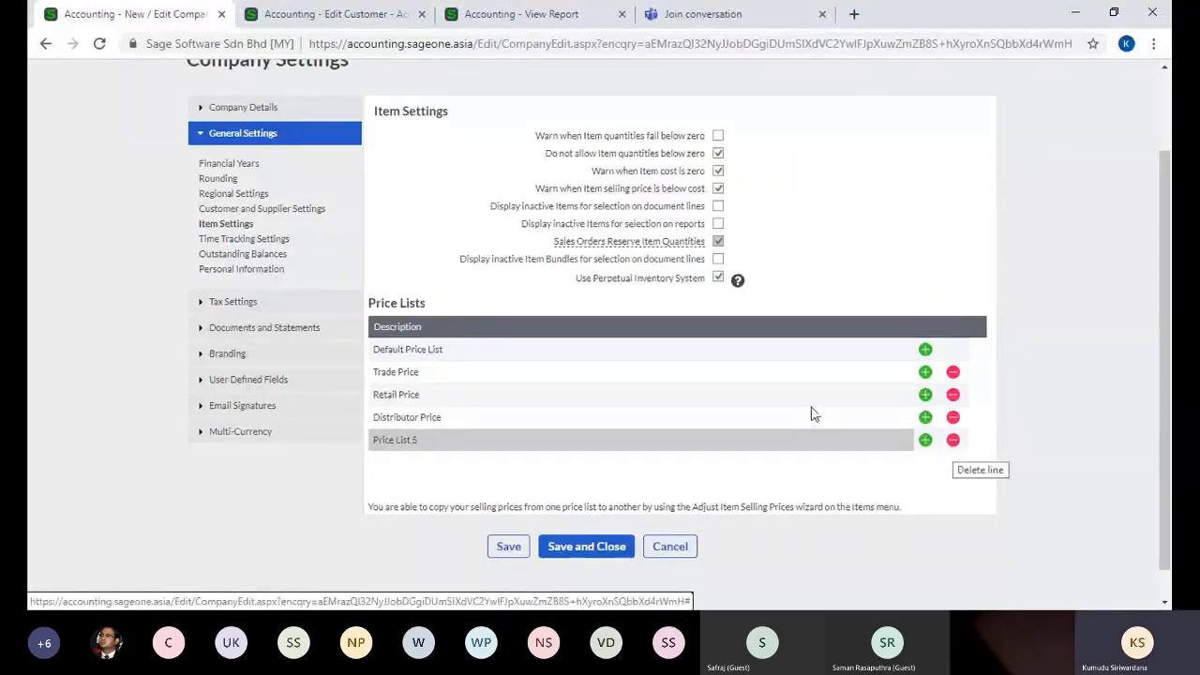
pyautogui.click(659, 415)
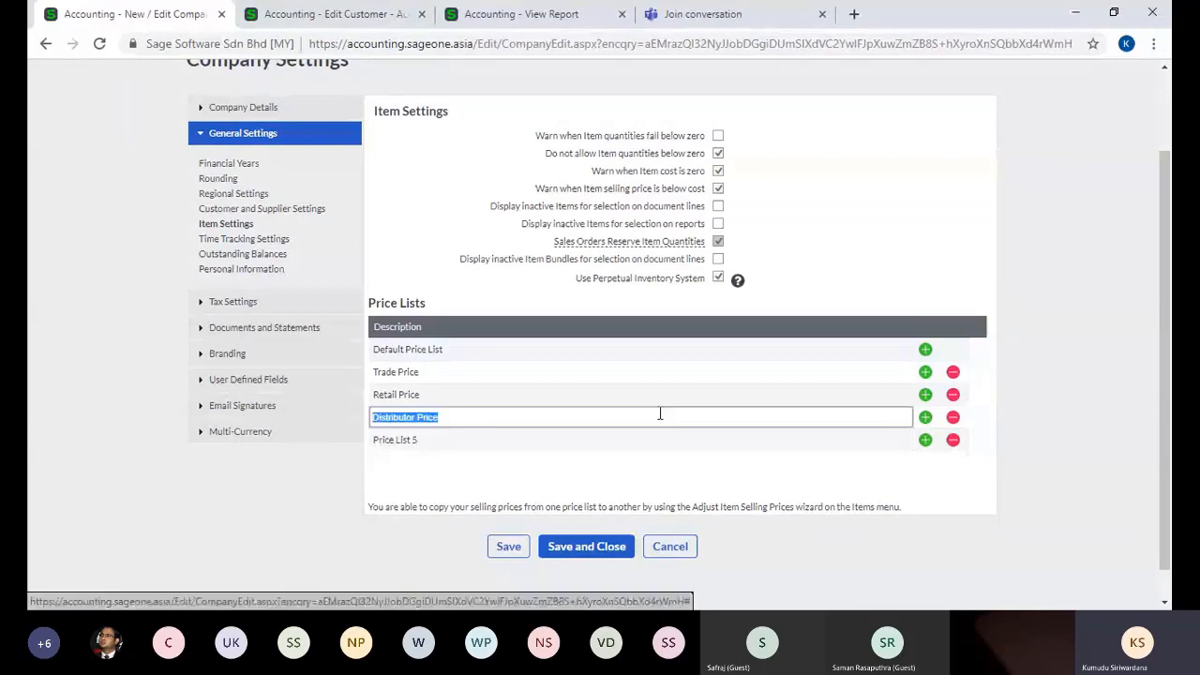
pyautogui.click(508, 546)
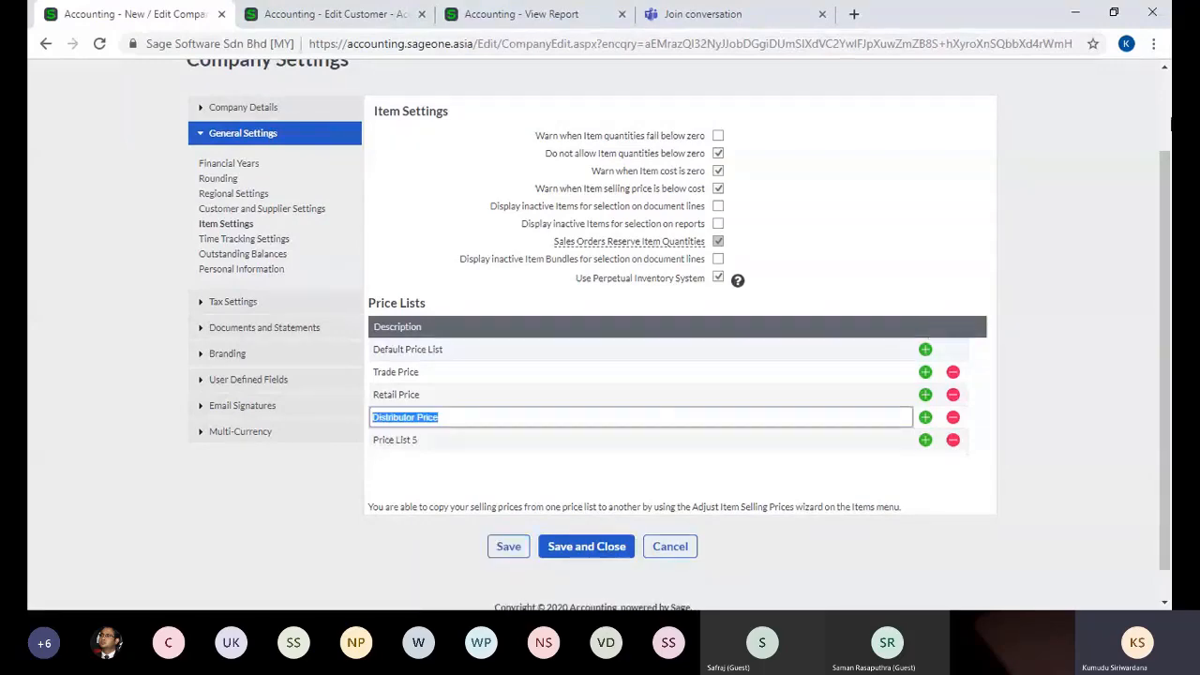
# Open the List of Customers from the customer record's page and open Accounting Software (Pvt) Ltd for editing.
pyautogui.click(319, 13)
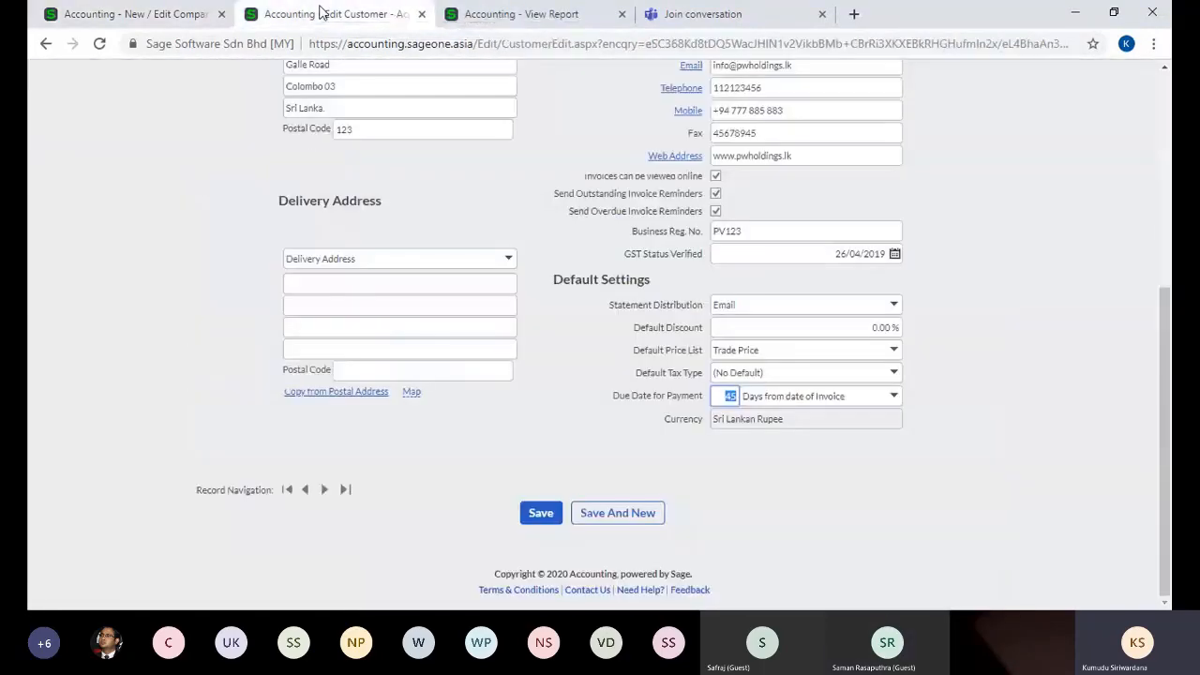
pyautogui.click(1159, 122)
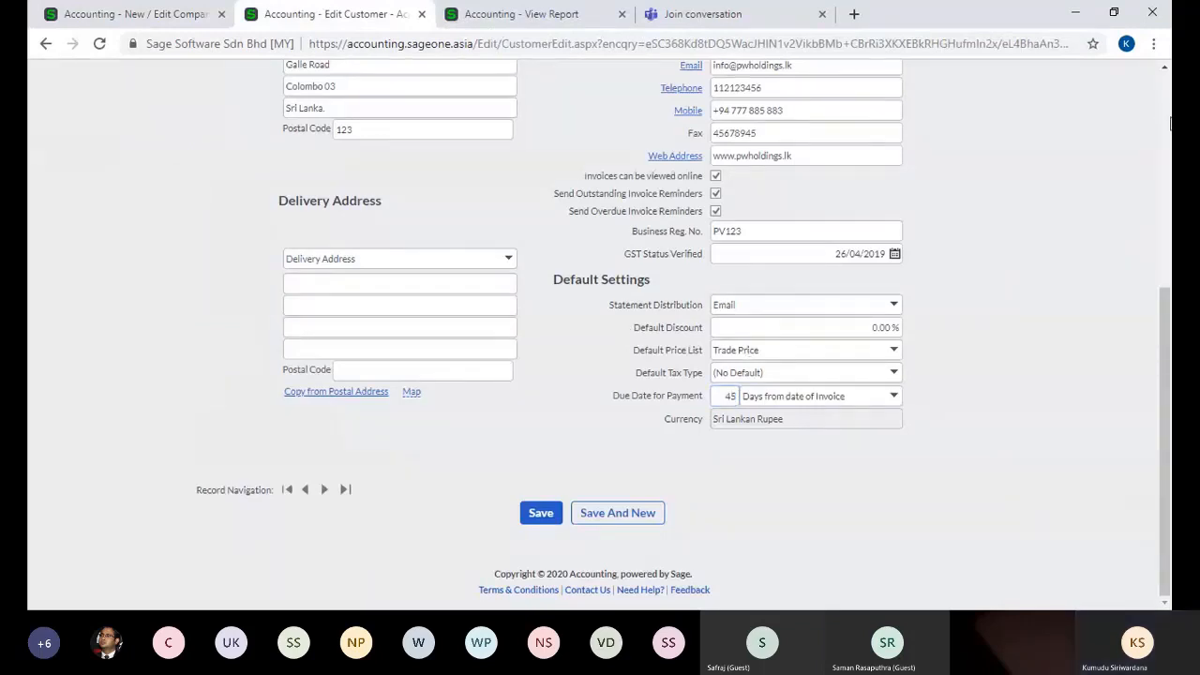
pyautogui.scroll(5, 1169, 122)
pyautogui.click(200, 109)
pyautogui.moveTo(225, 169)
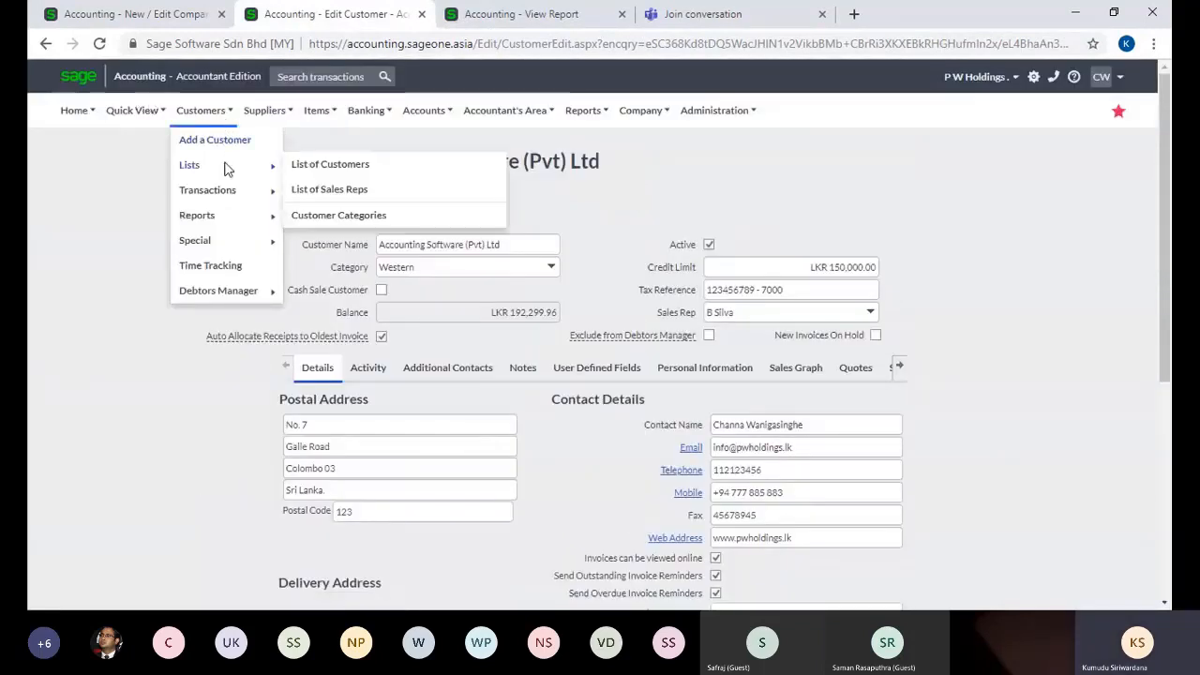
pyautogui.click(287, 166)
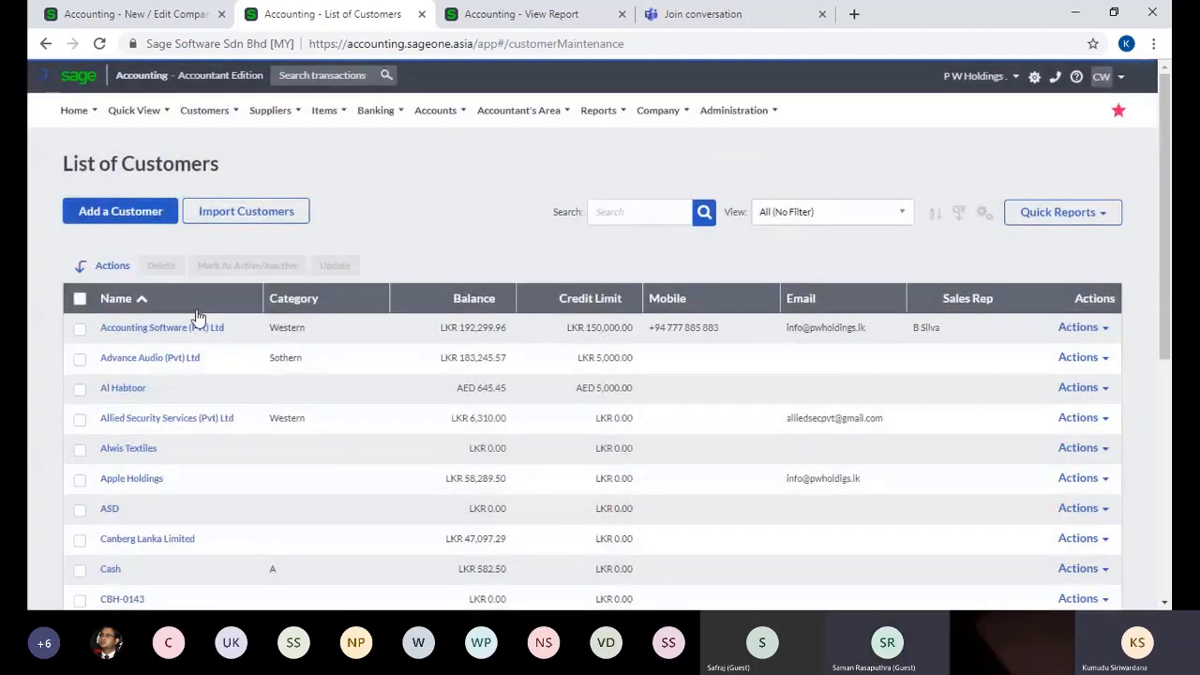
pyautogui.click(185, 330)
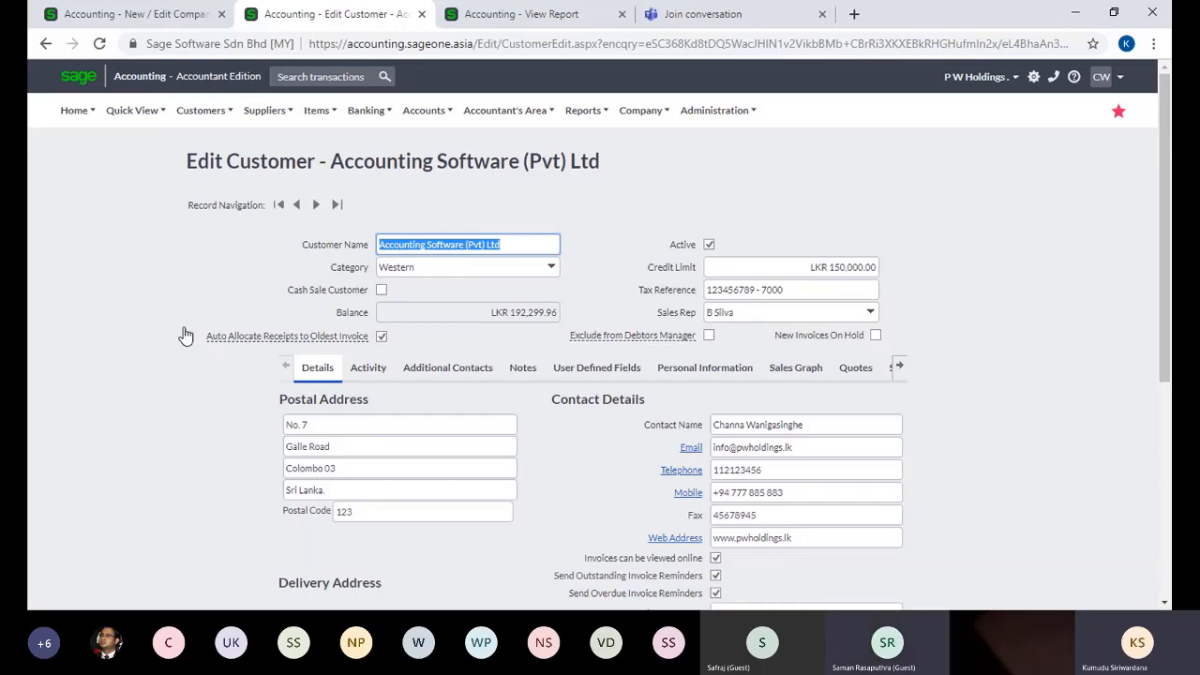
# View the Default Price List choices in the customer's default settings without changing the selection.
pyautogui.scroll(-5, 932, 493)
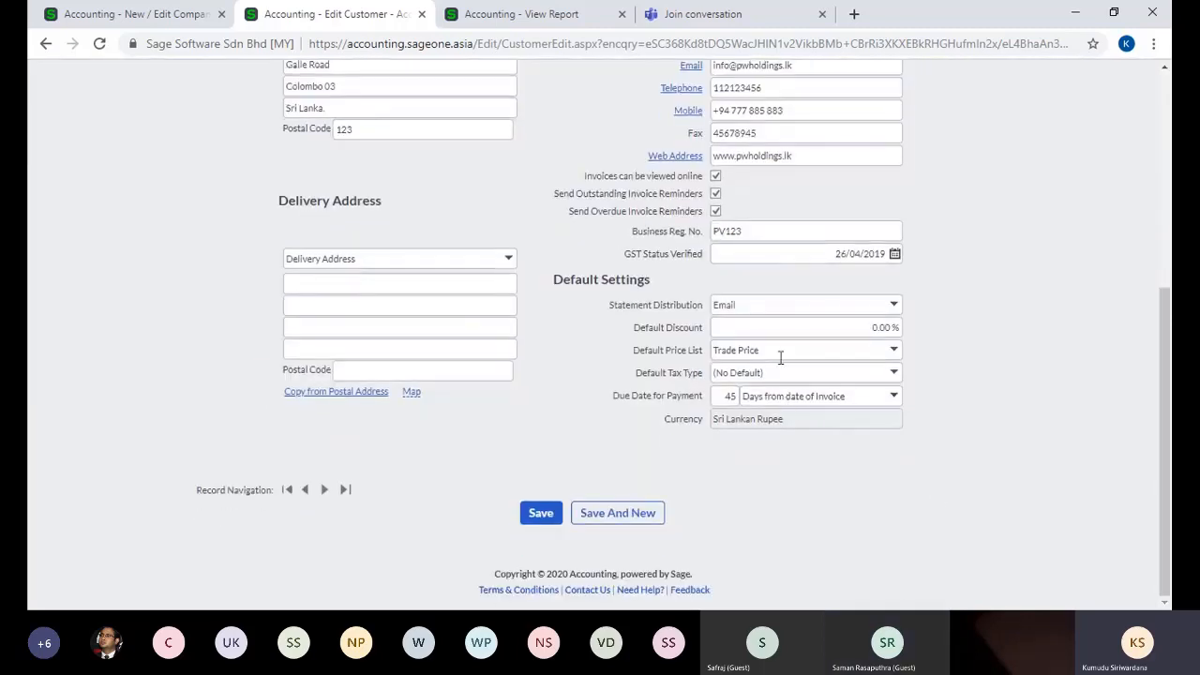
pyautogui.click(893, 353)
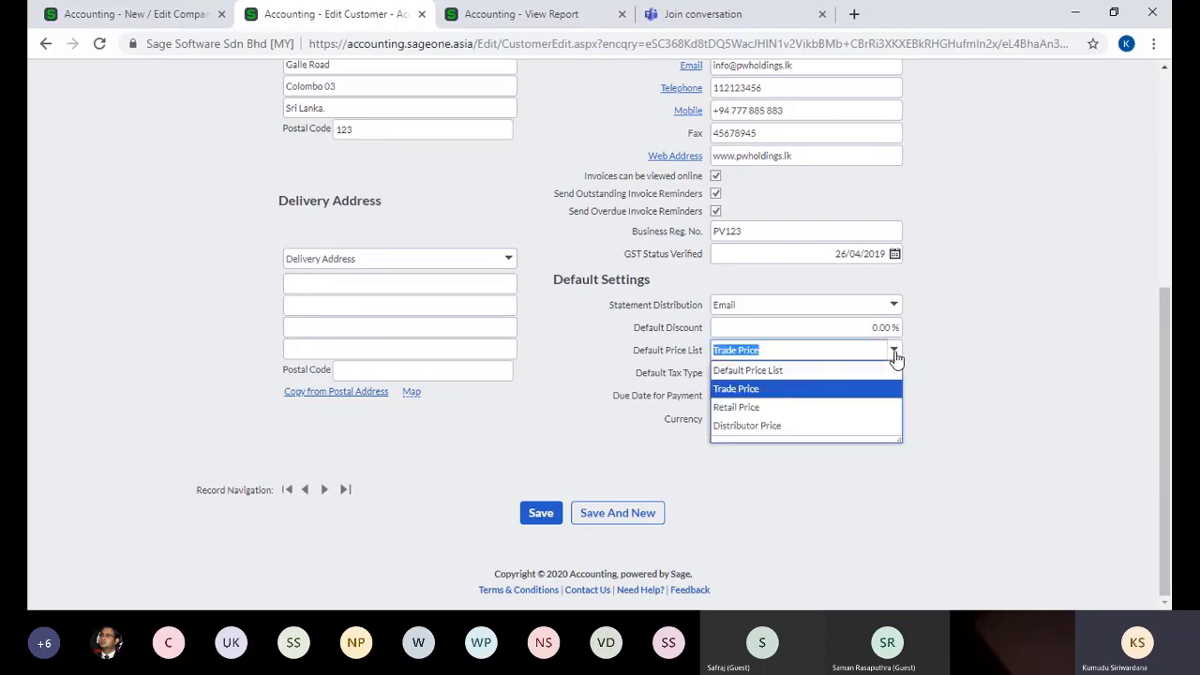
pyautogui.click(950, 372)
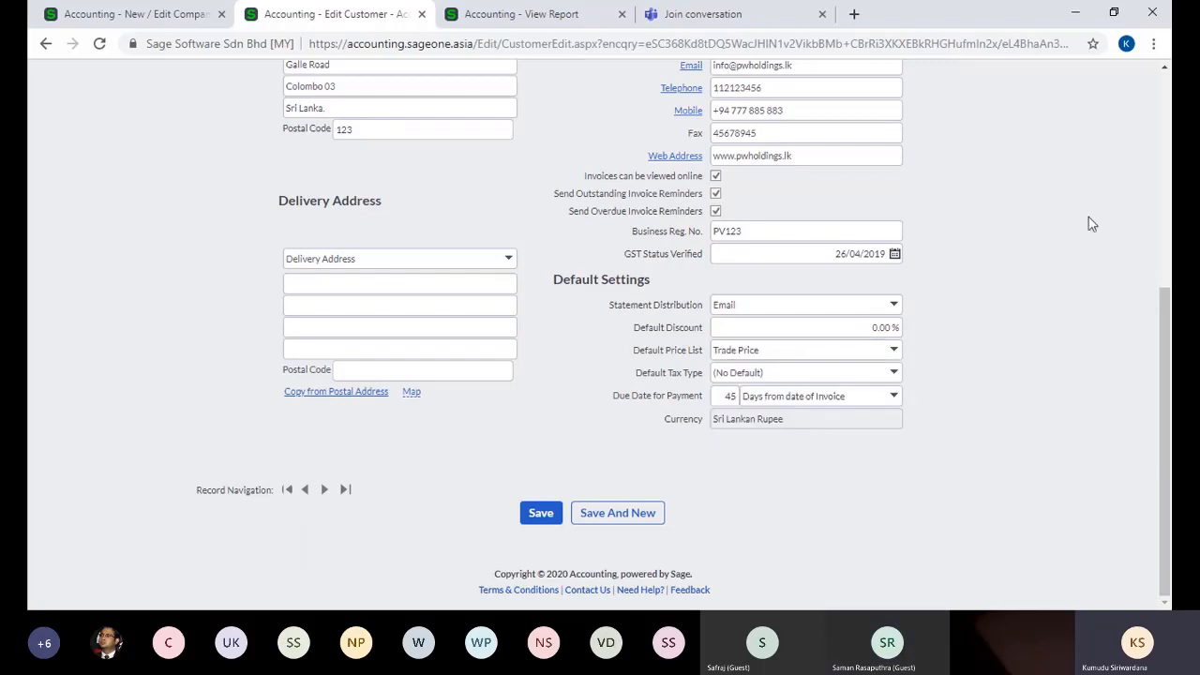
pyautogui.scroll(4, 1170, 110)
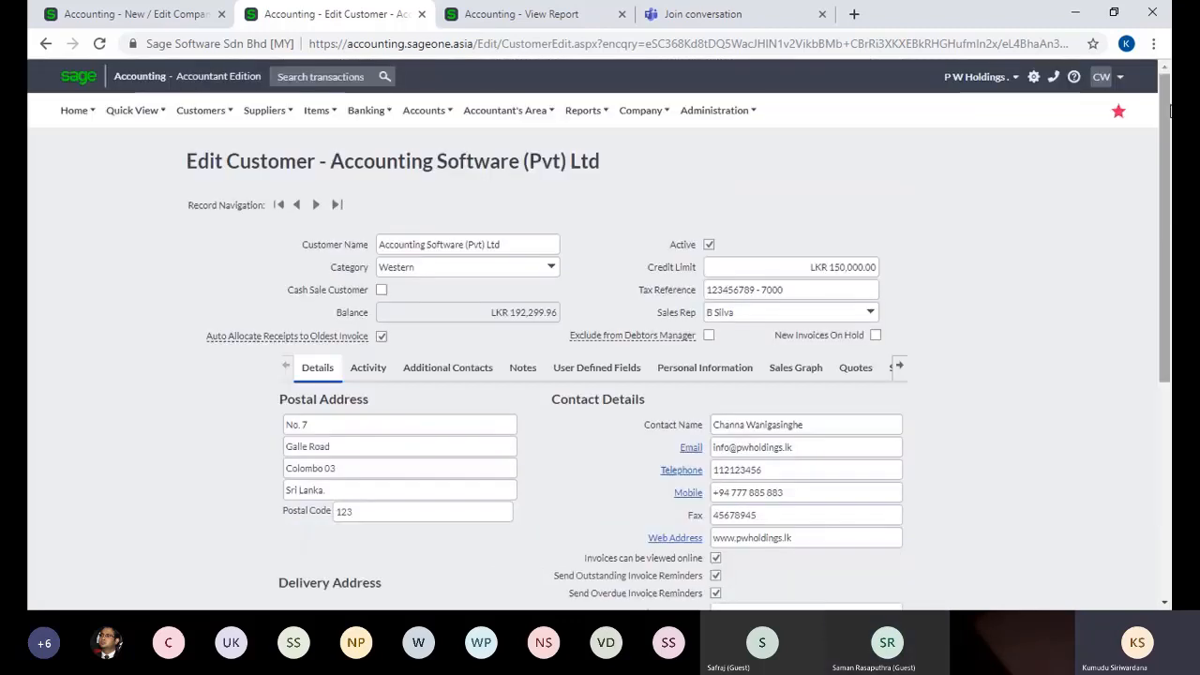
# Replace the Days Outstanding report page with a new item form and examine the selling prices in its Price Lists.
pyautogui.click(525, 15)
pyautogui.moveTo(317, 123)
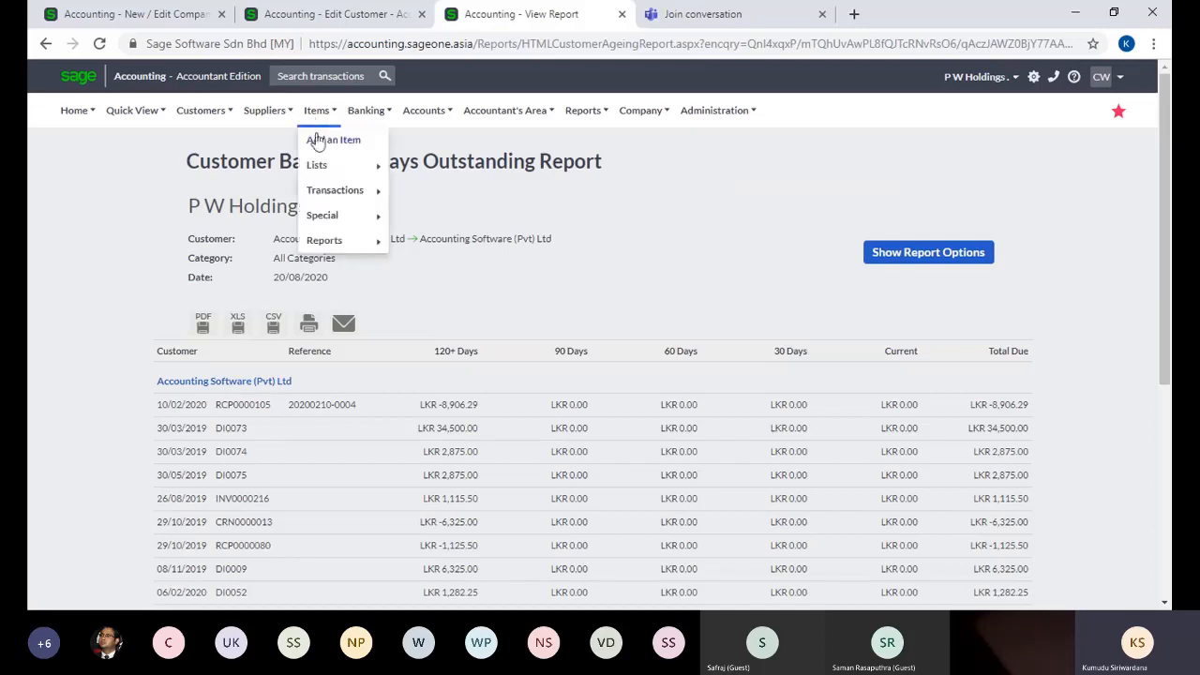
pyautogui.click(317, 142)
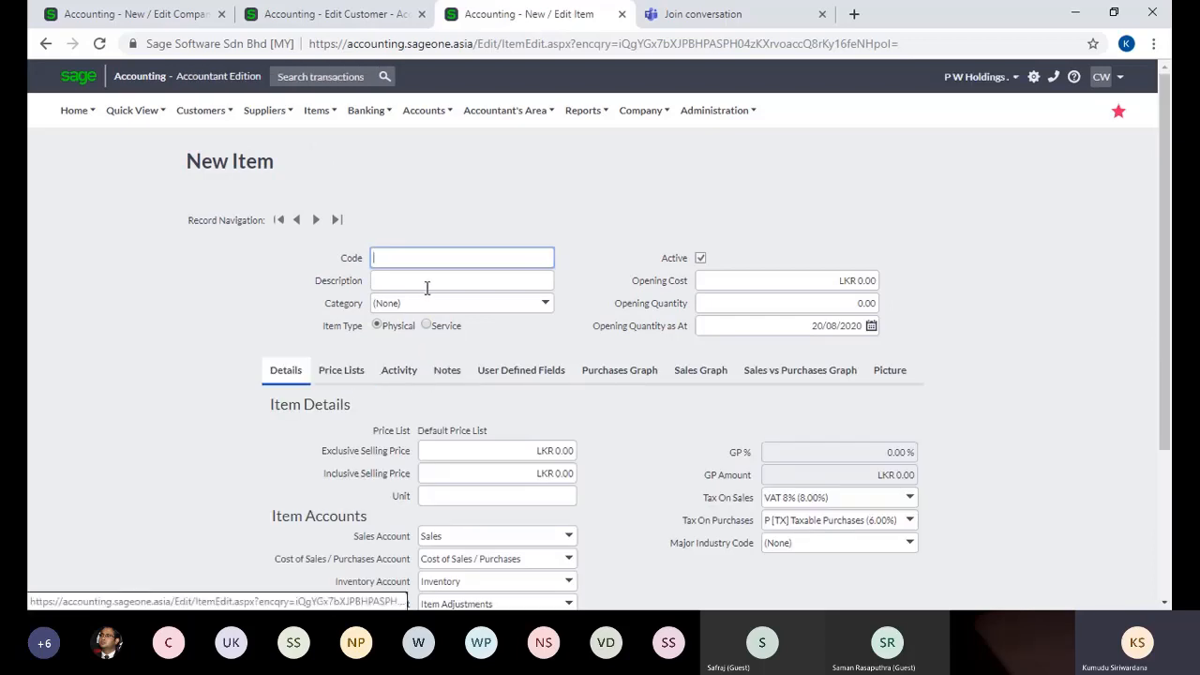
pyautogui.click(316, 112)
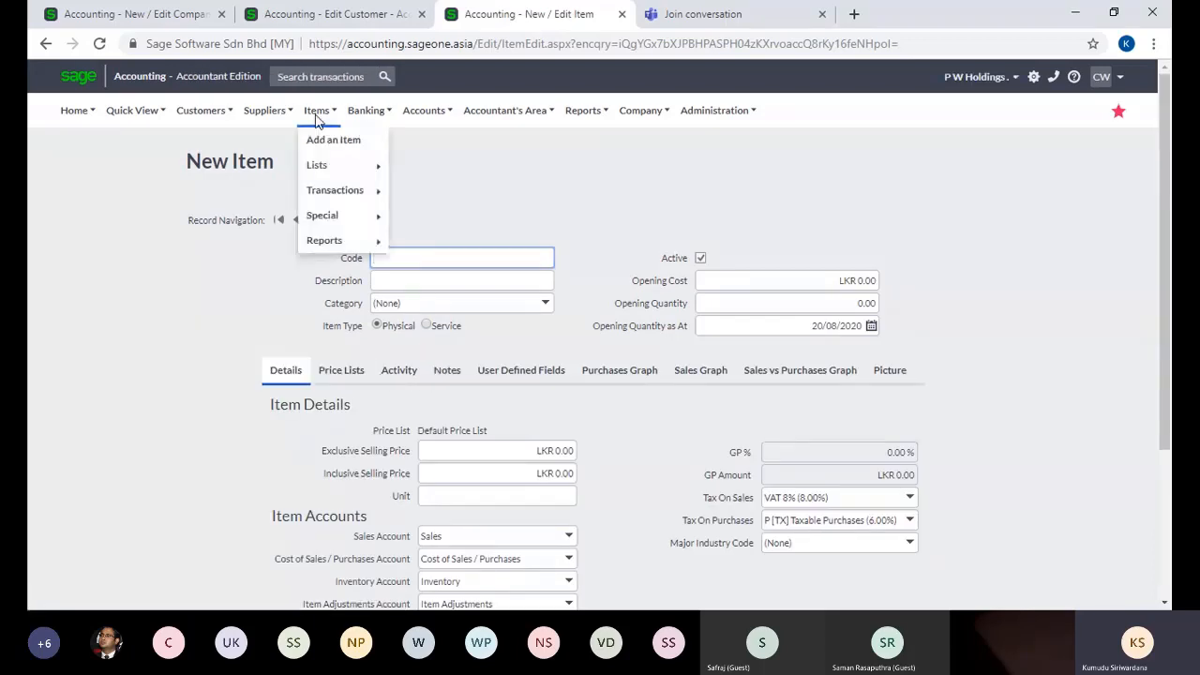
pyautogui.click(318, 143)
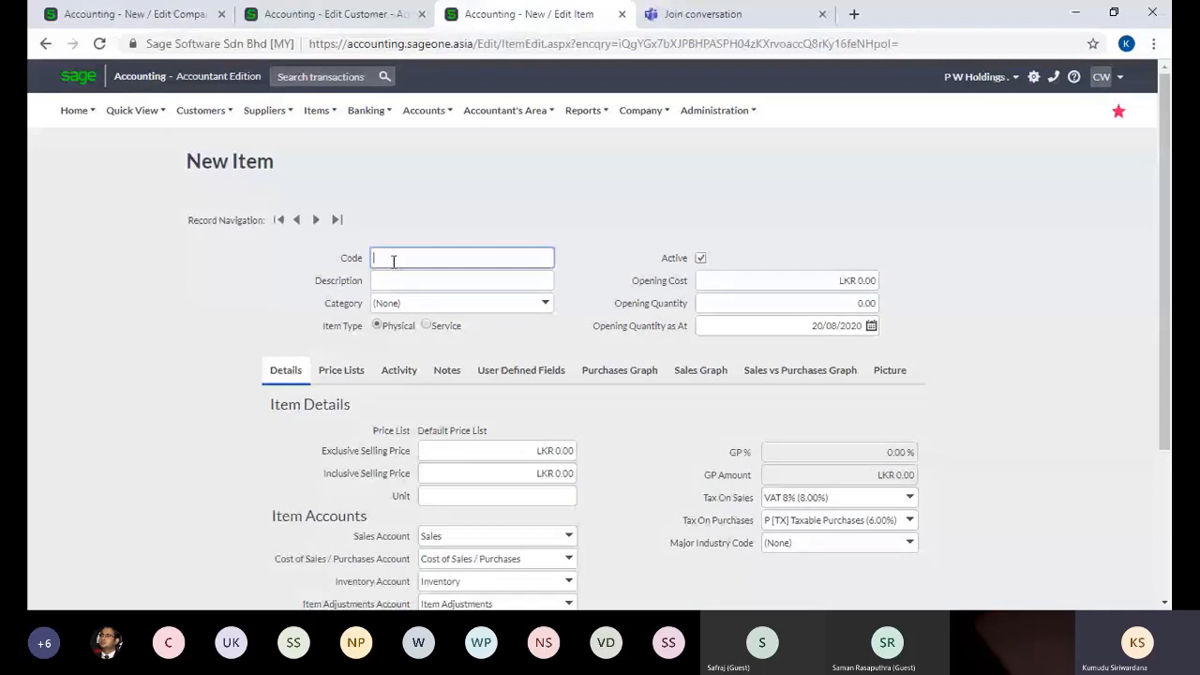
pyautogui.click(343, 376)
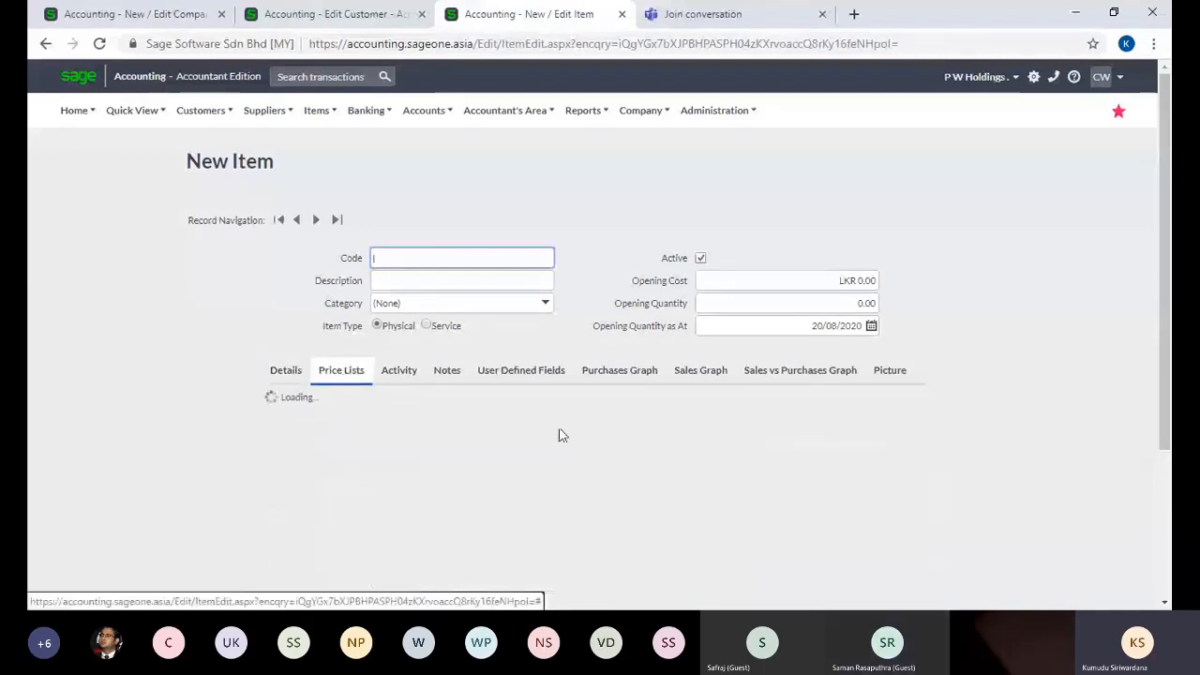
pyautogui.scroll(-3, 1146, 468)
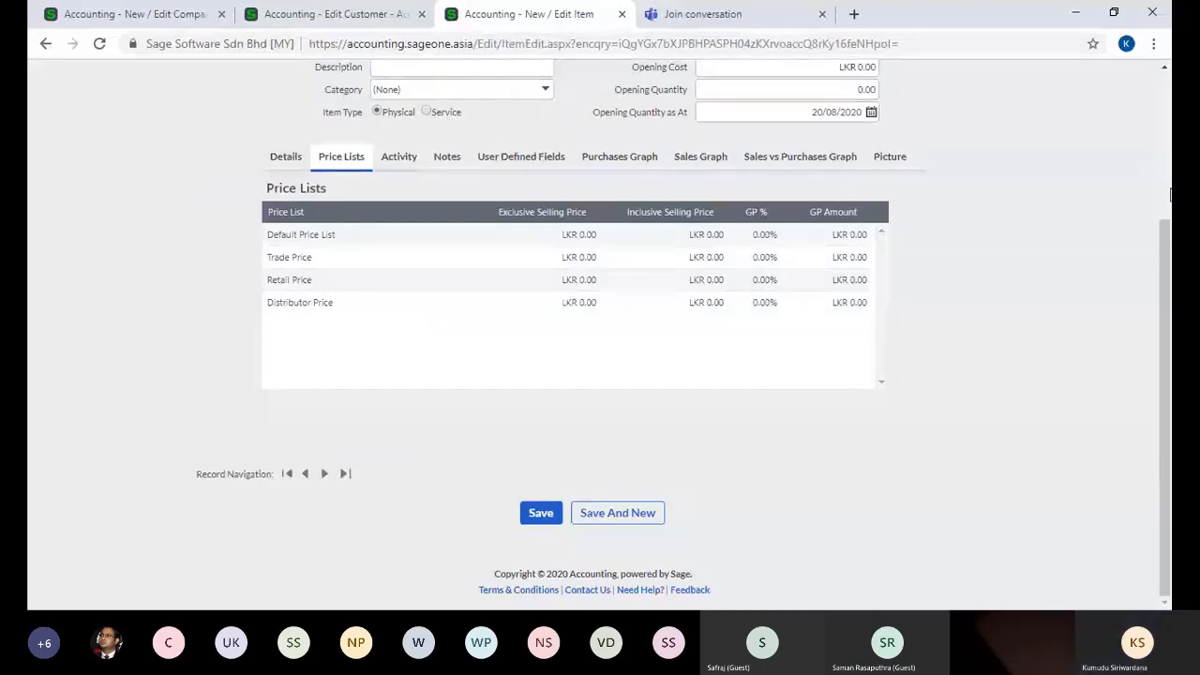
pyautogui.scroll(3, 1170, 194)
# Return to Company Settings and view the Time Tracking and Outstanding Balances settings.
pyautogui.click(168, 26)
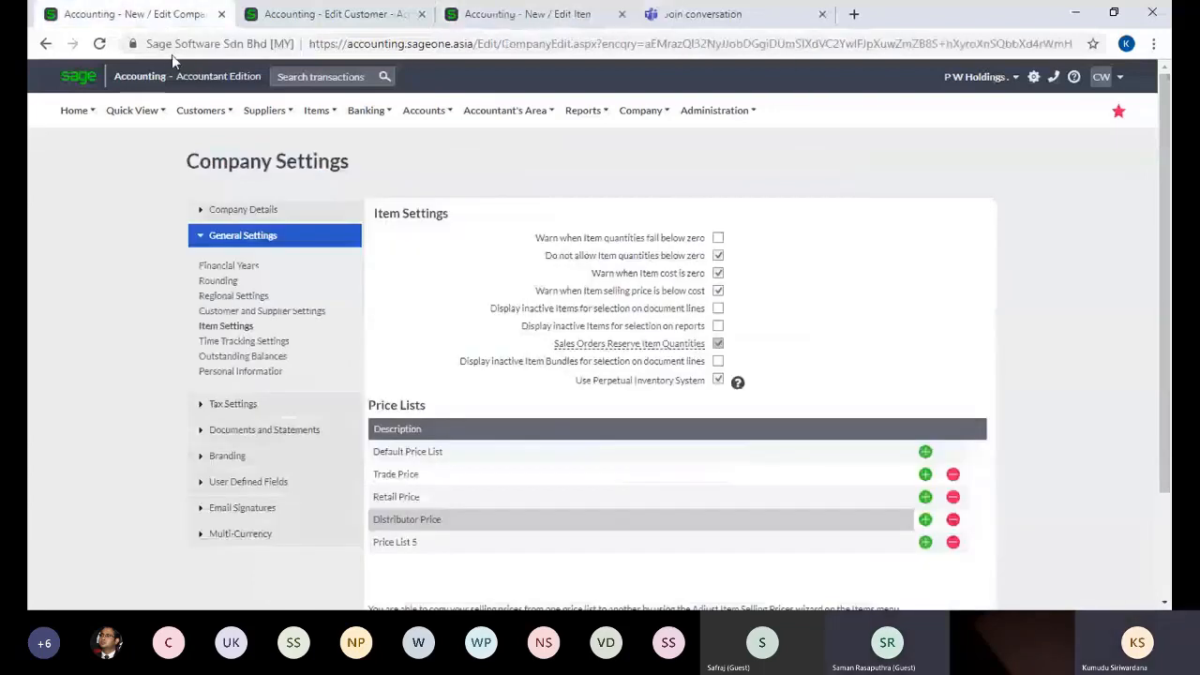
pyautogui.click(256, 344)
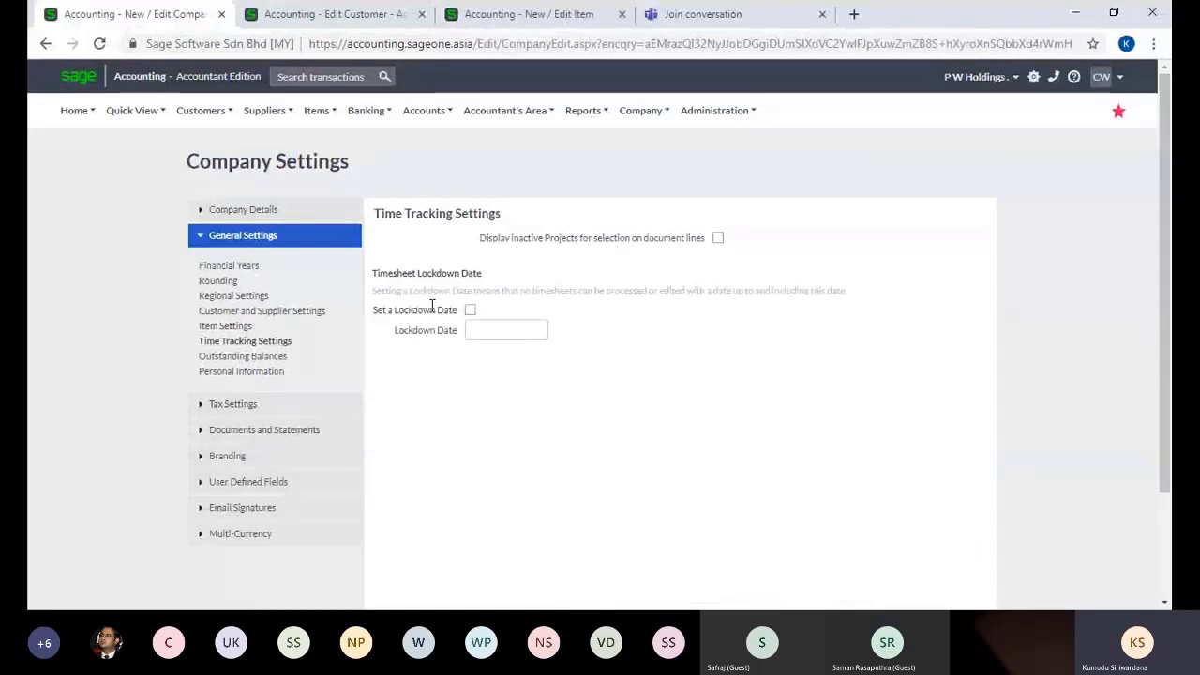
pyautogui.click(242, 357)
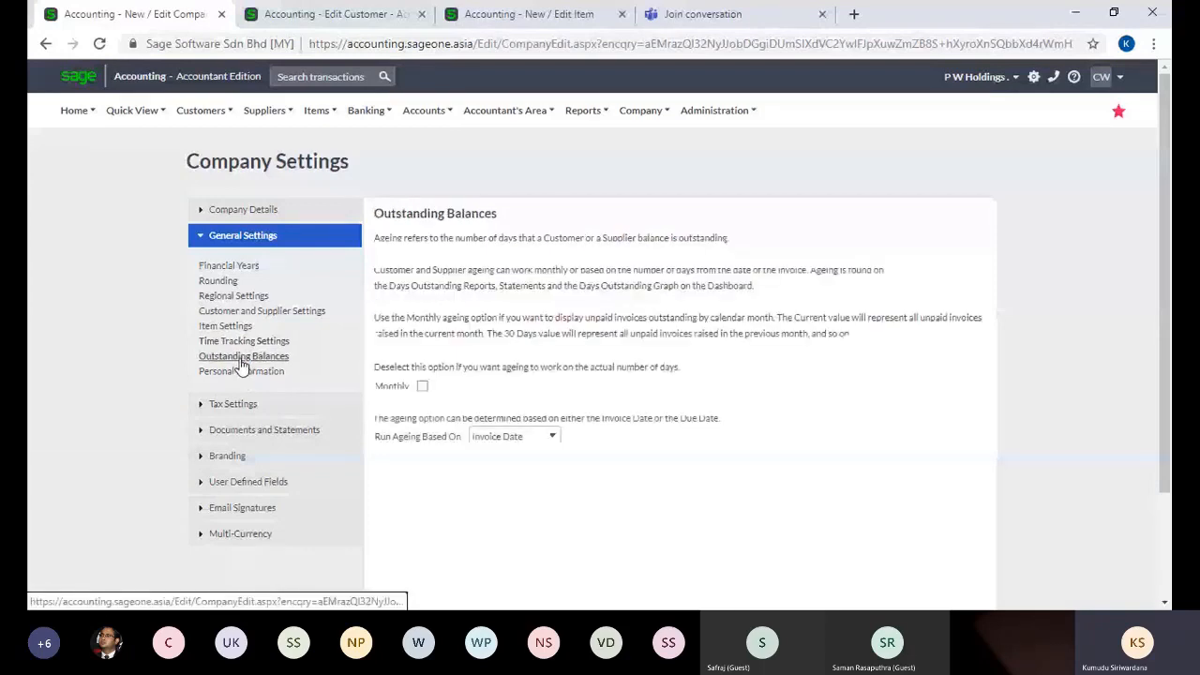
# Try out the Monthly ageing option in the Outstanding Balances settings and leave it deselected.
pyautogui.click(422, 386)
pyautogui.click(423, 386)
pyautogui.click(423, 387)
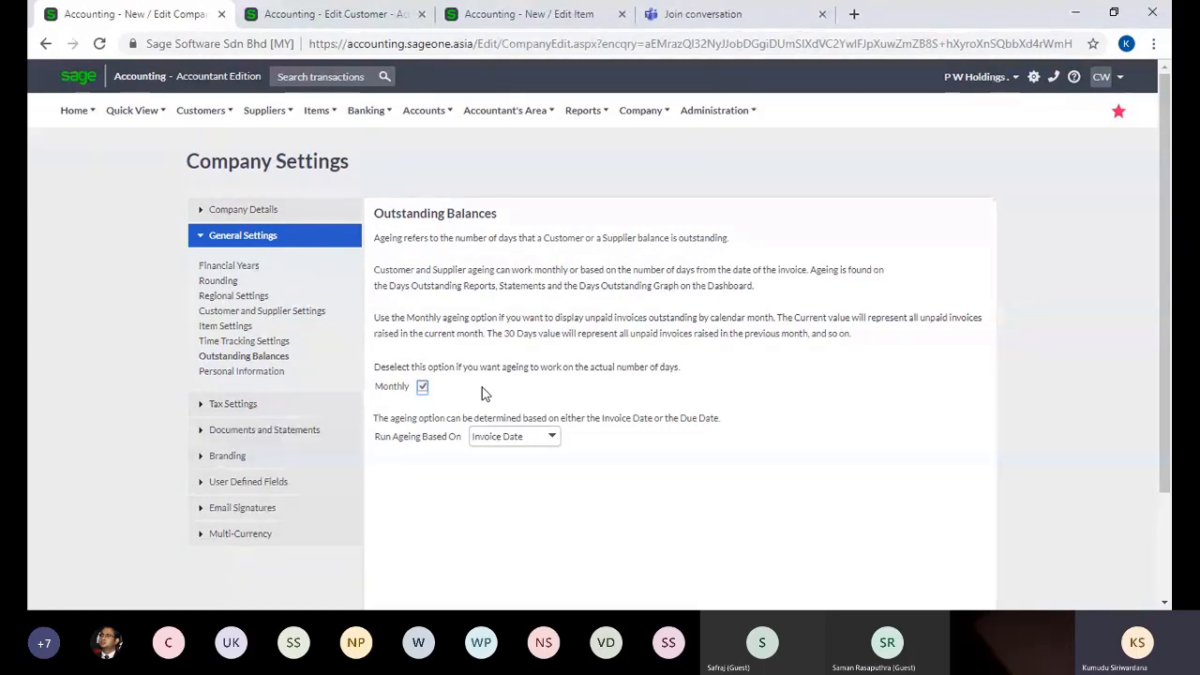
pyautogui.click(422, 387)
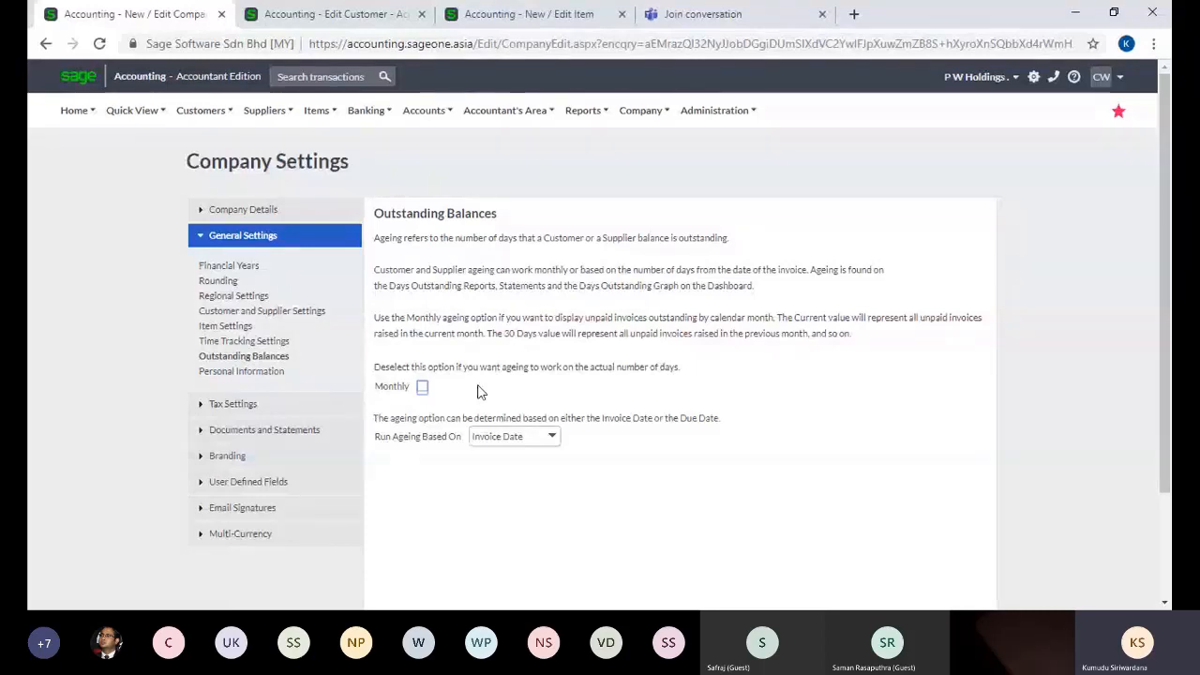
# Switch the Run Ageing Based On setting to Due Date and set it back to Invoice Date.
pyautogui.click(552, 439)
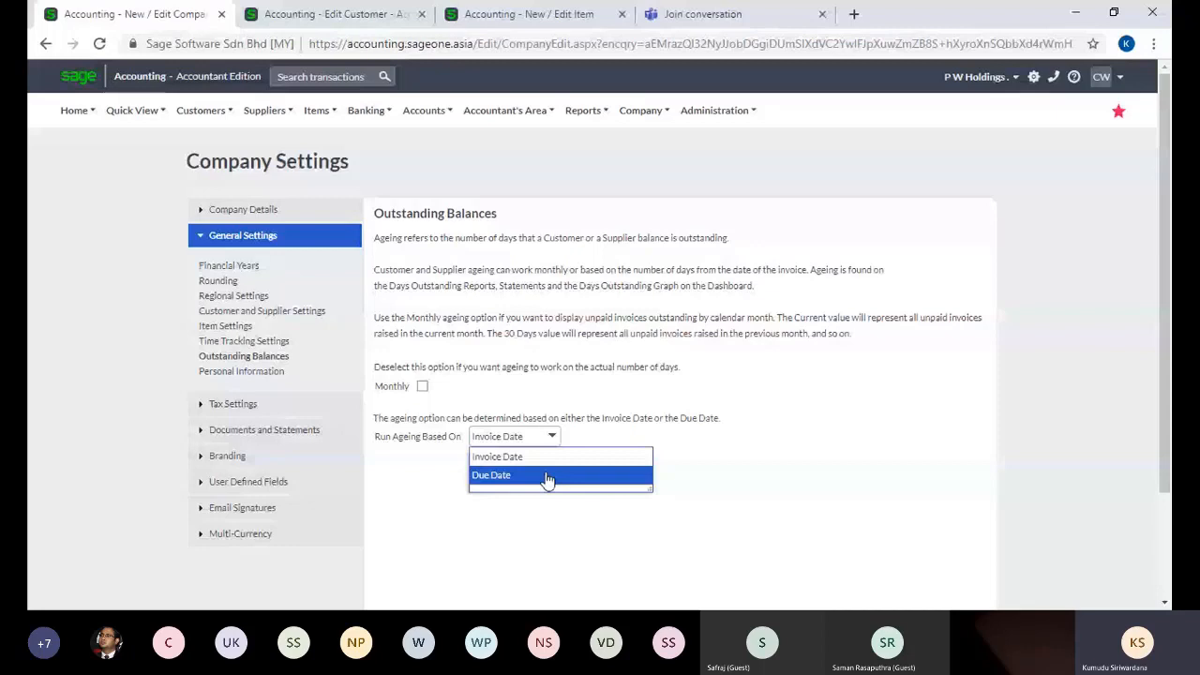
pyautogui.click(548, 476)
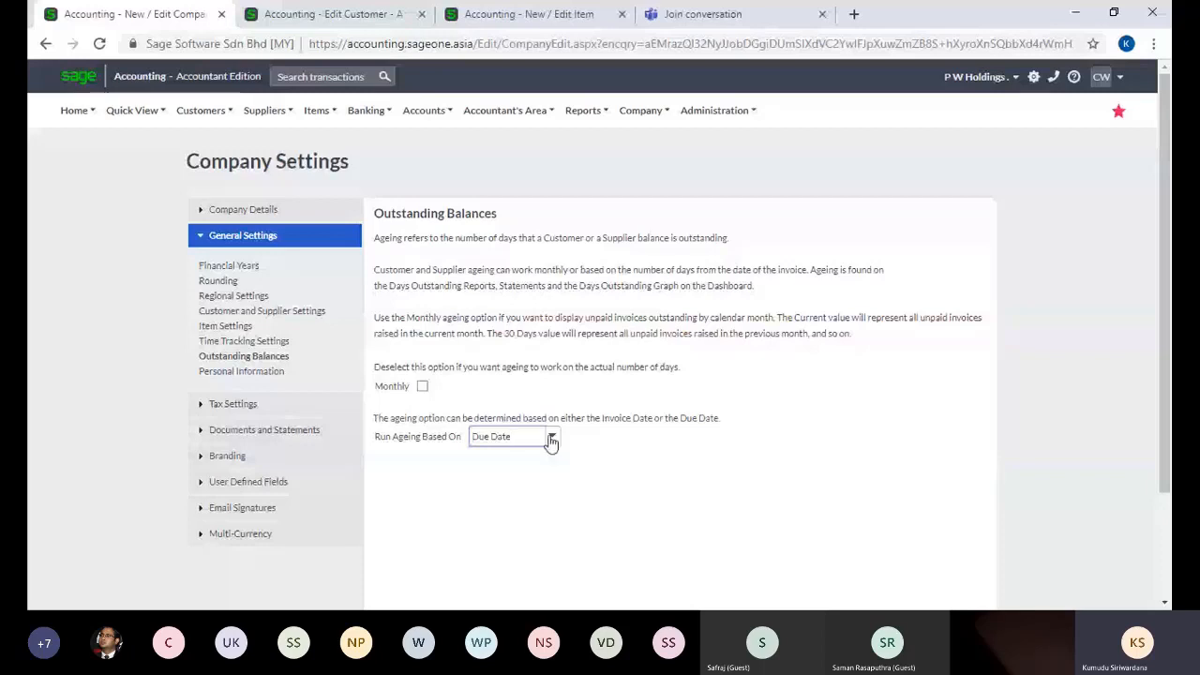
pyautogui.click(551, 439)
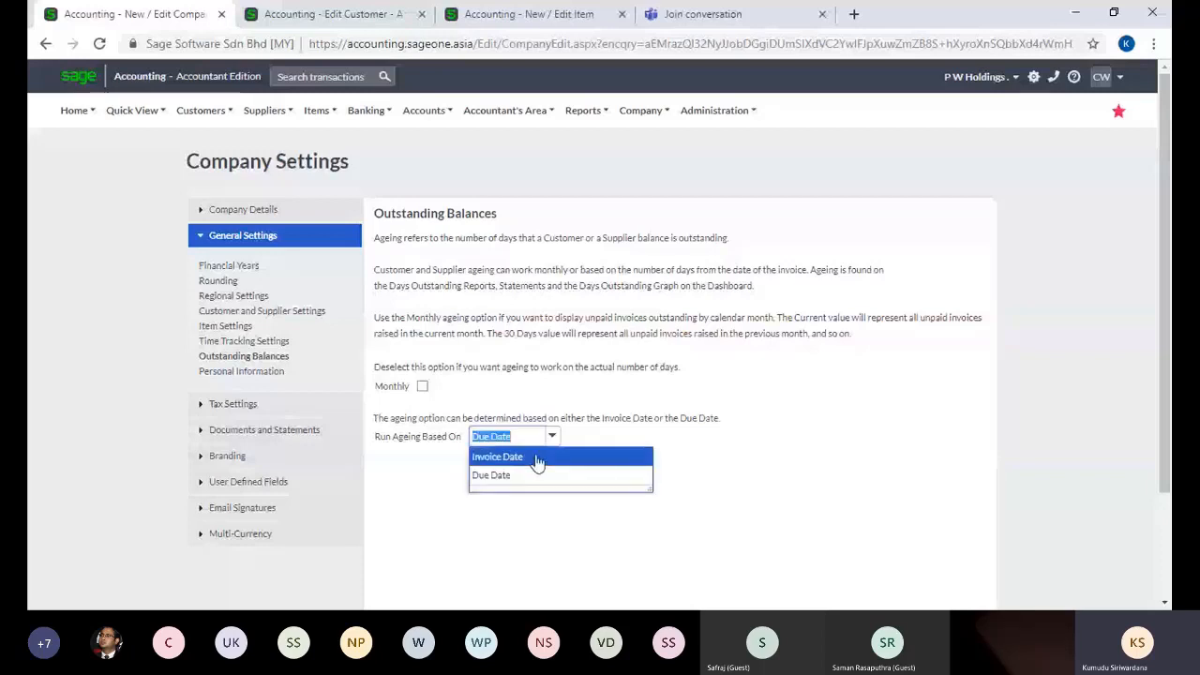
pyautogui.click(537, 458)
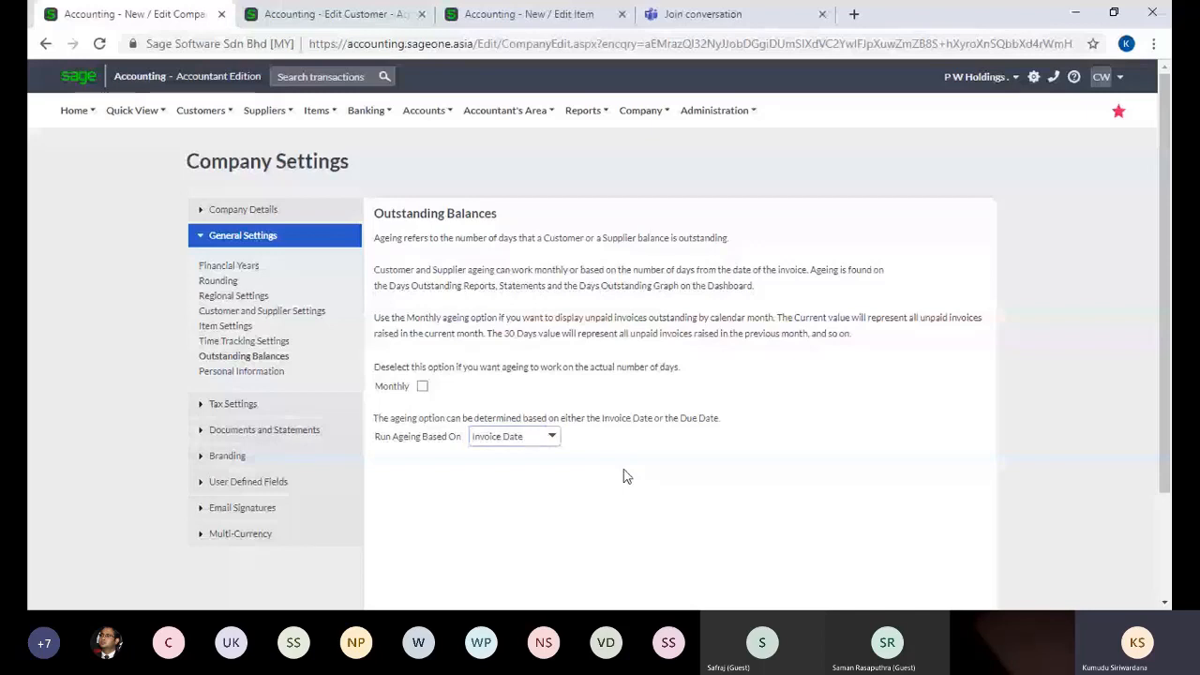
# View the retention period and reason in the Personal Information settings.
pyautogui.click(275, 378)
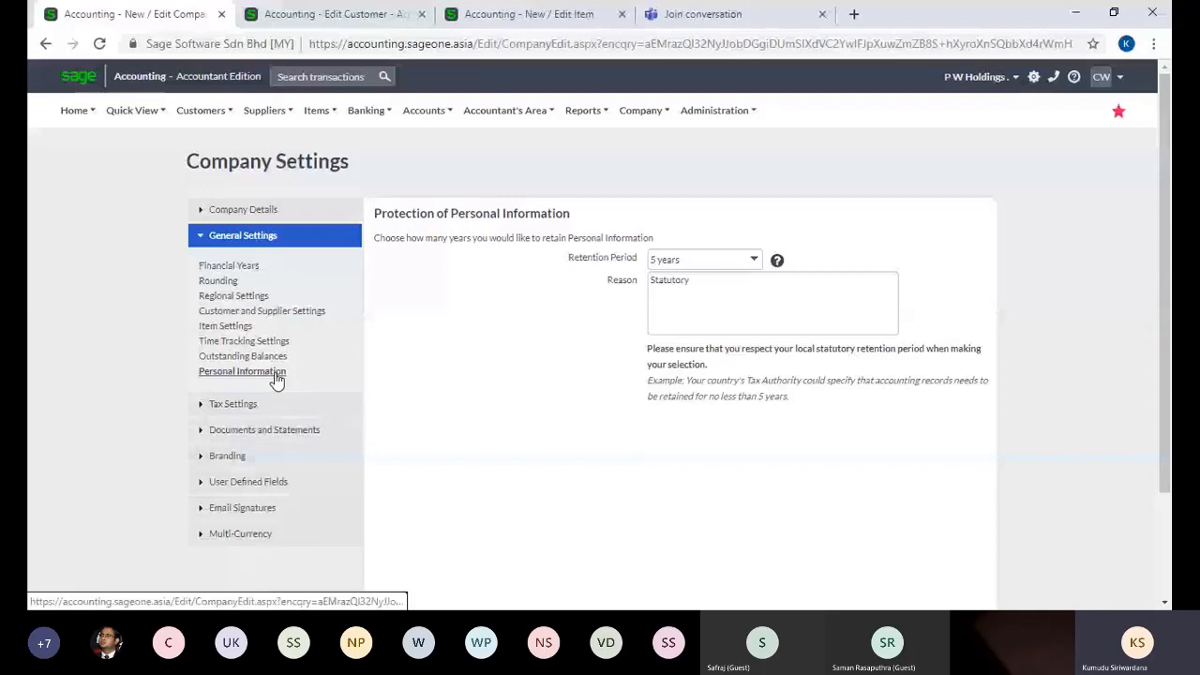
pyautogui.doubleClick(725, 294)
pyautogui.scroll(-2, 1167, 527)
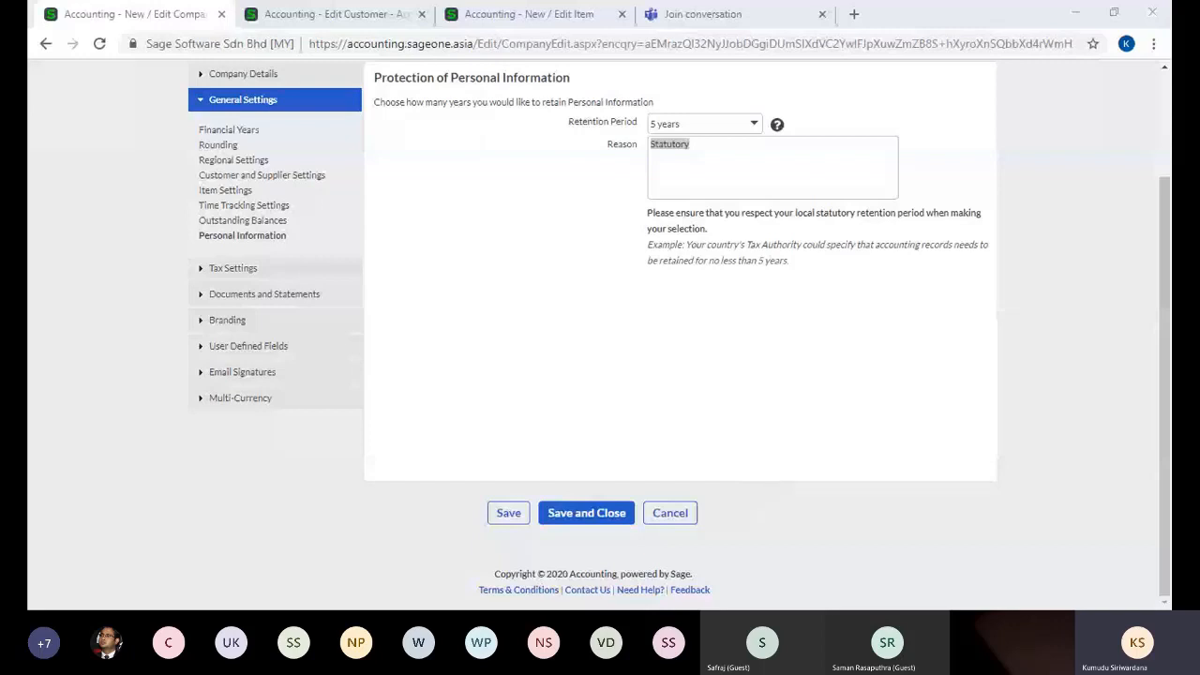
pyautogui.hotkey('alt', 'Tab')
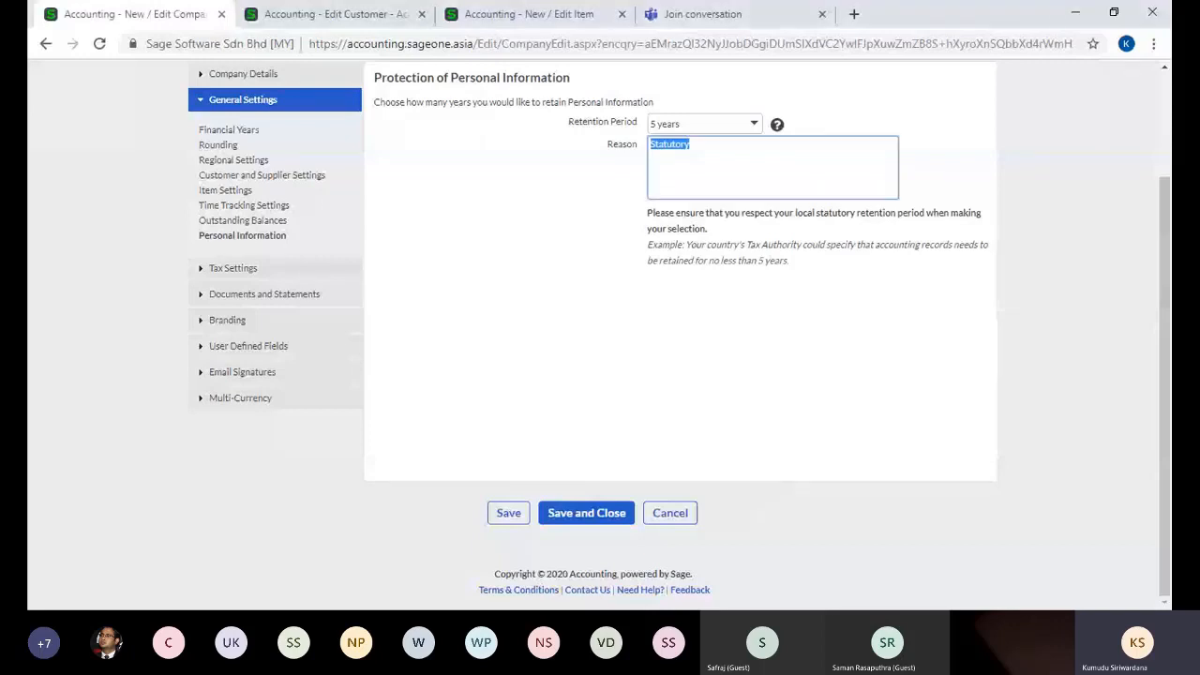
# Open the company's Tax Settings to view its tax system and tax types.
pyautogui.click(232, 268)
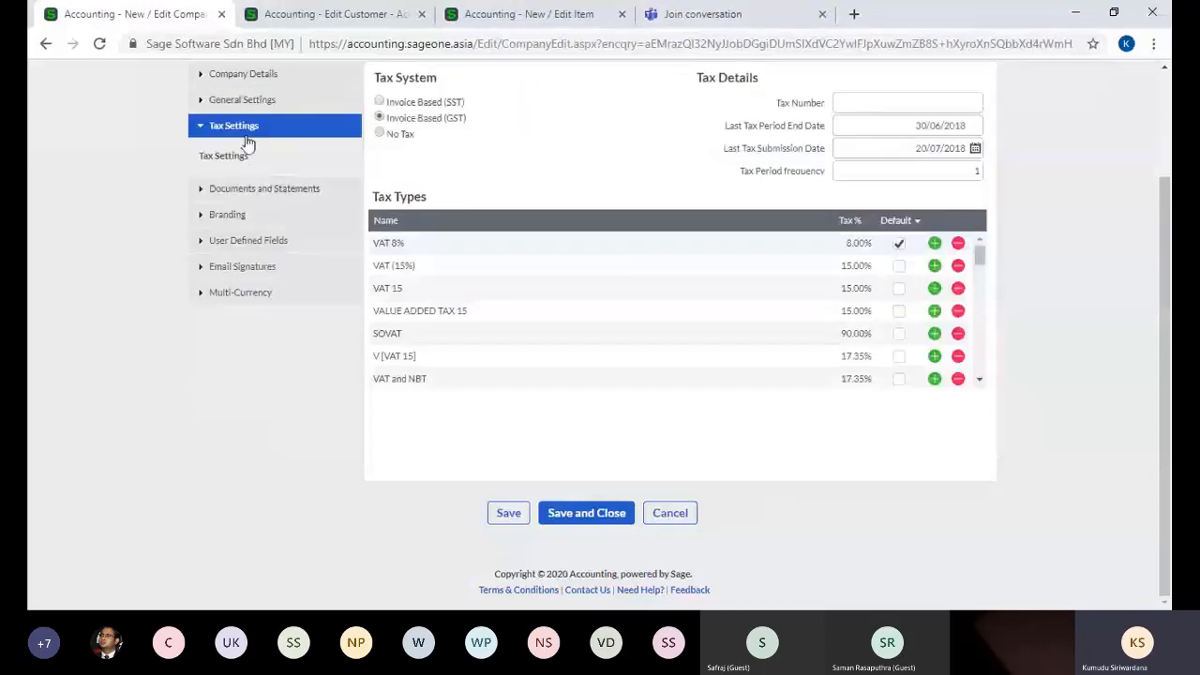
pyautogui.click(245, 137)
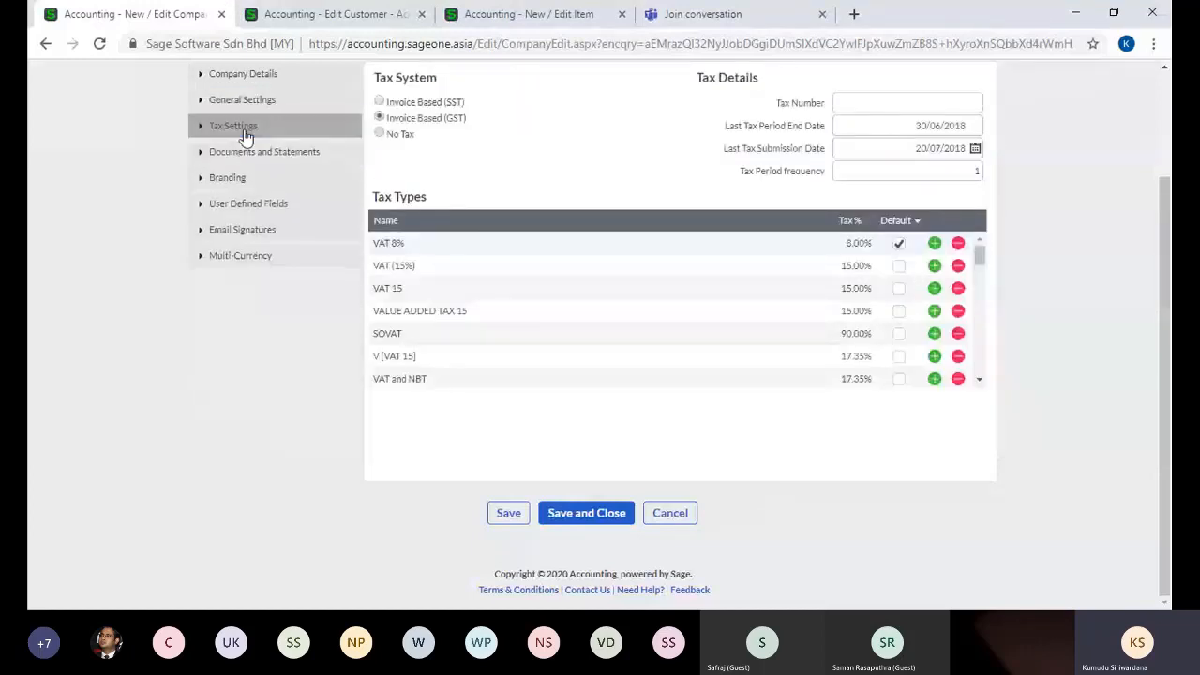
pyautogui.click(242, 134)
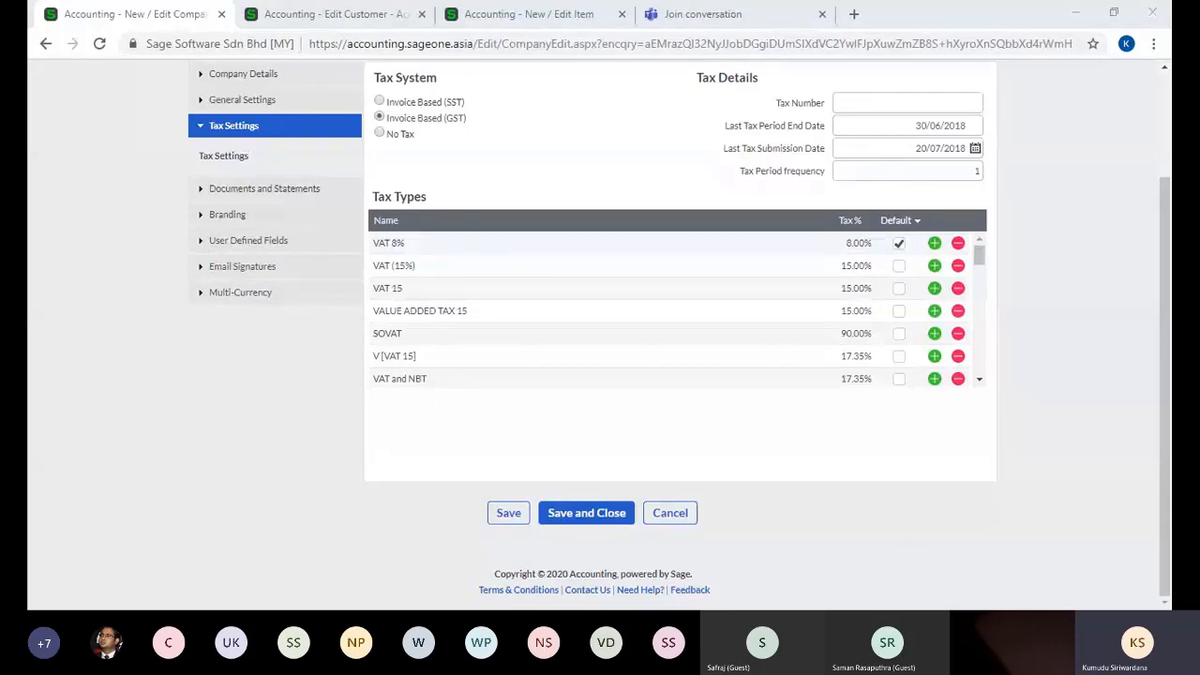
pyautogui.hotkey('alt', 'Tab')
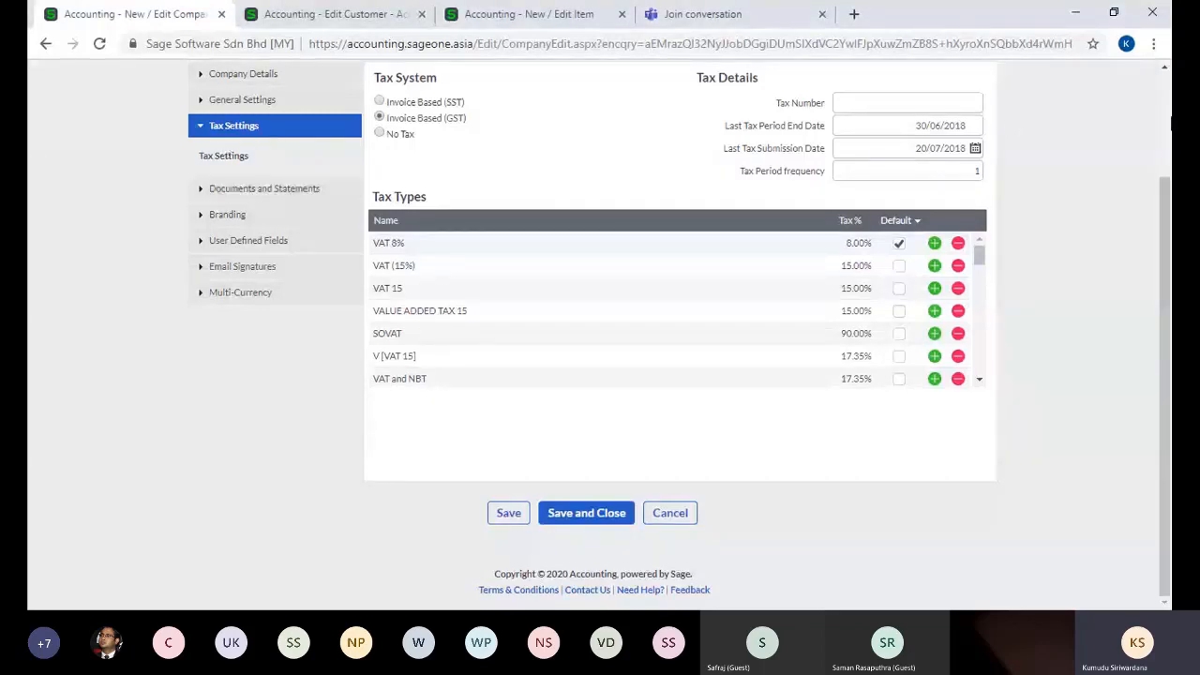
# Examine the tax number, last tax period end date, last submission date and tax period frequency fields in the Tax Details.
pyautogui.scroll(2, 1012, 128)
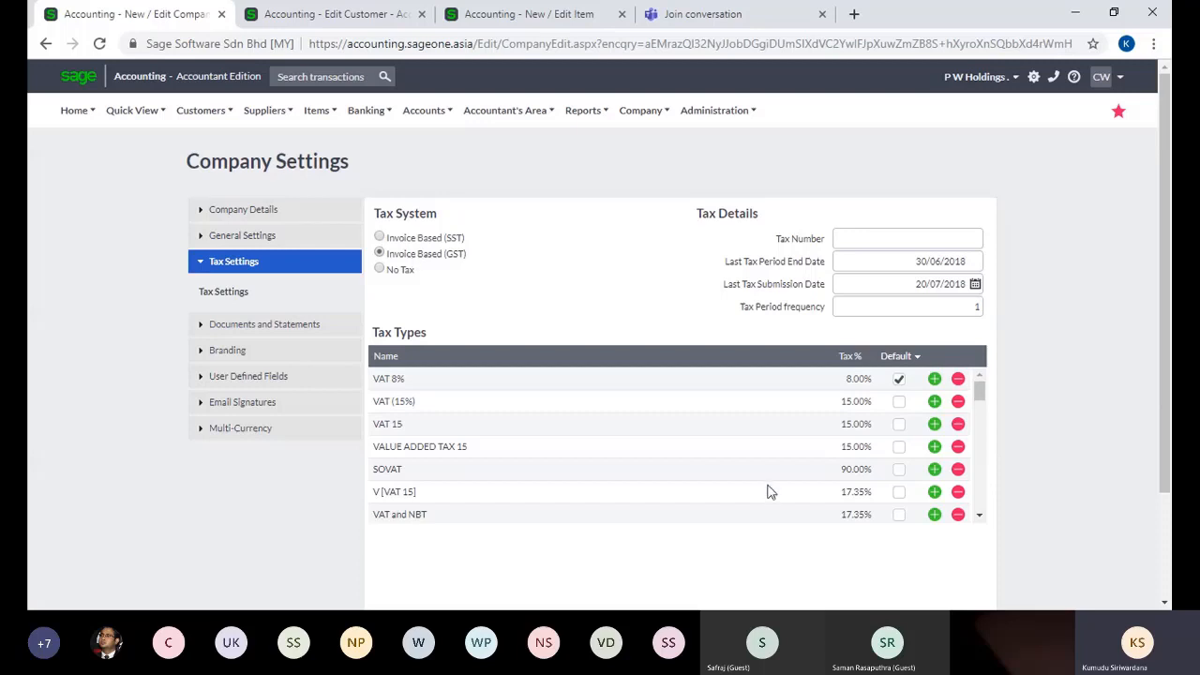
pyautogui.click(860, 244)
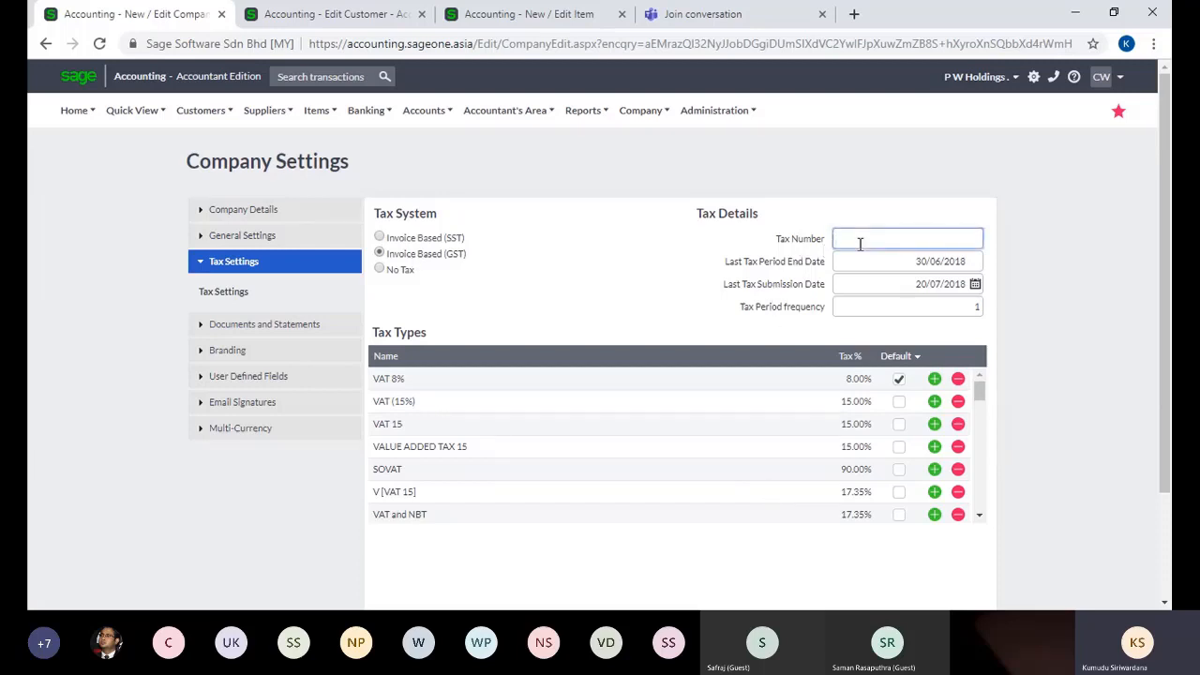
pyautogui.click(852, 264)
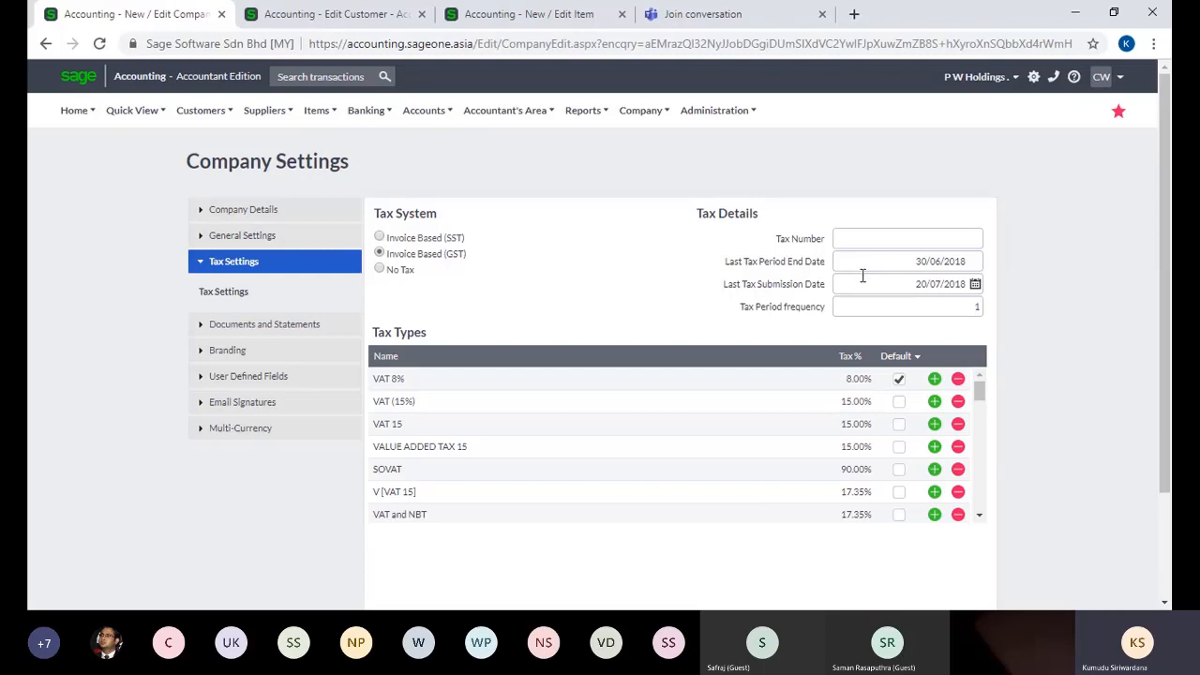
pyautogui.click(864, 281)
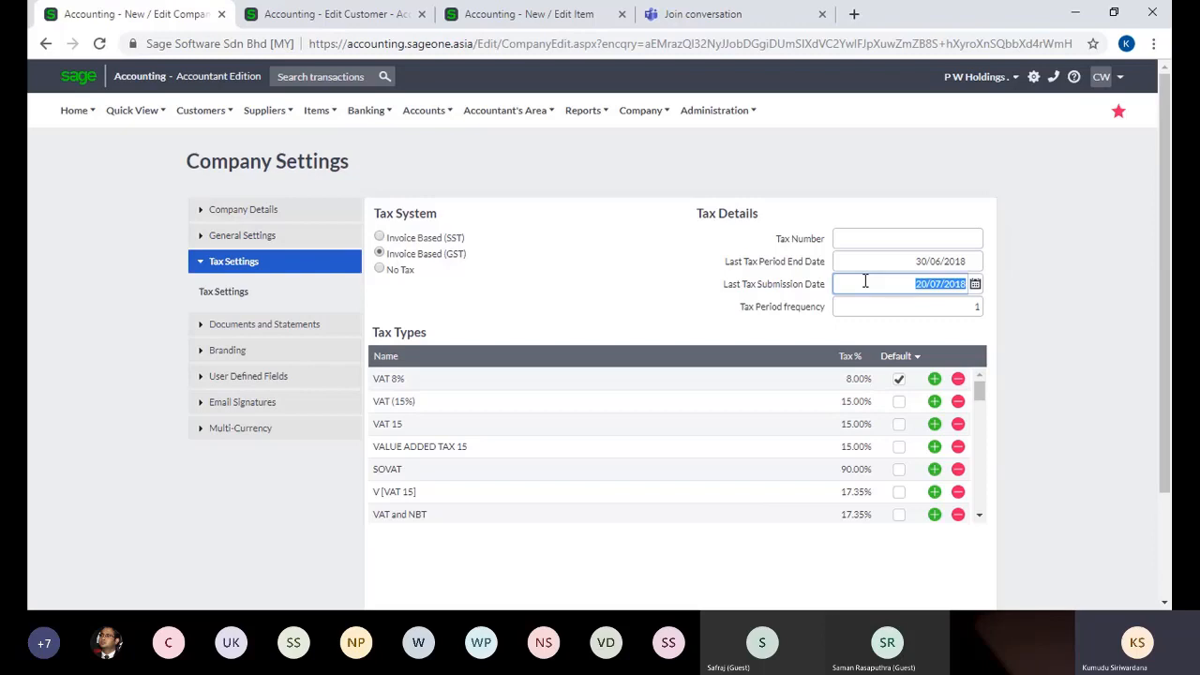
pyautogui.click(868, 264)
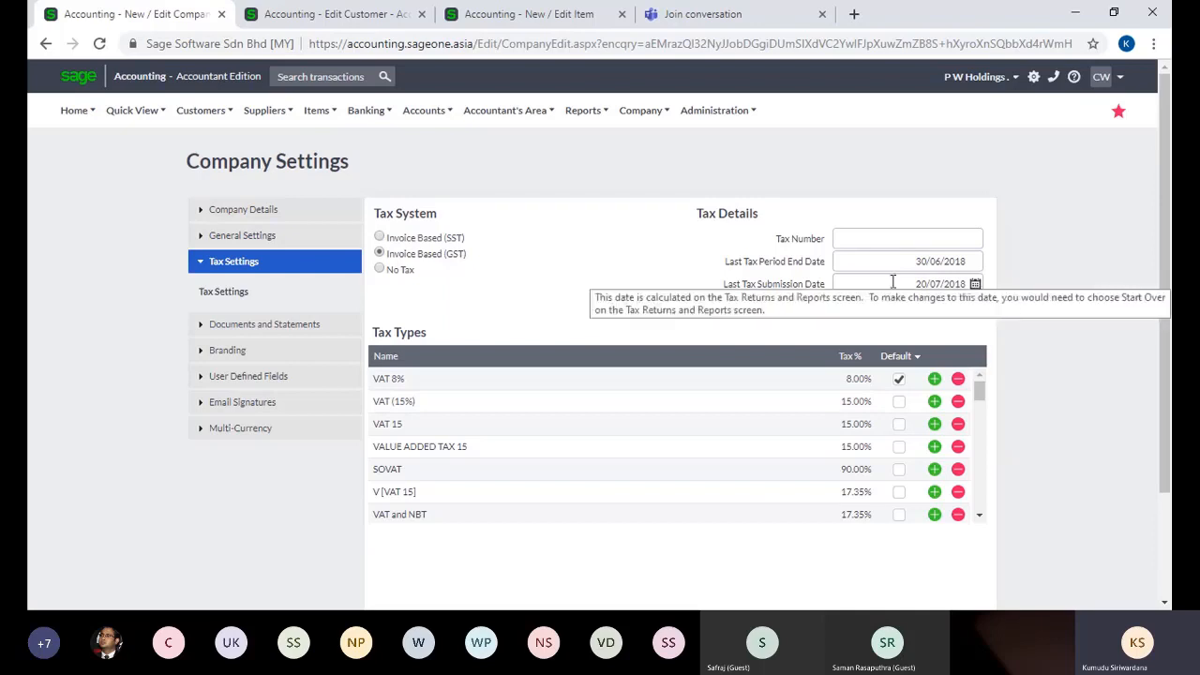
pyautogui.click(892, 281)
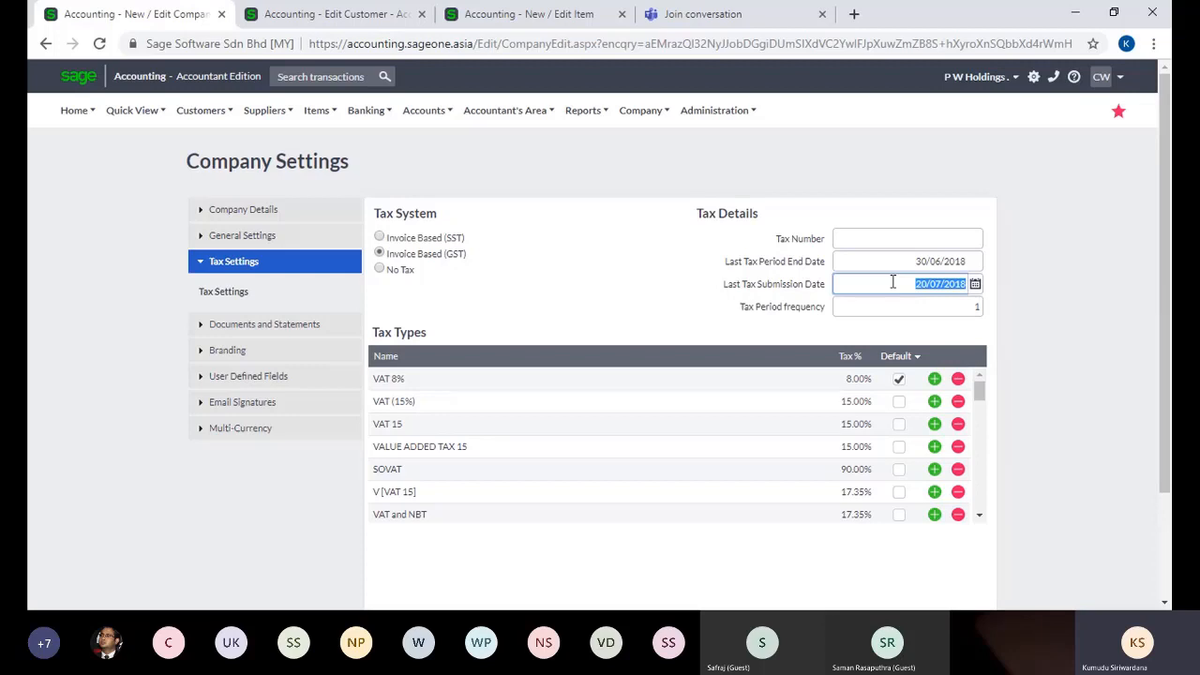
pyautogui.click(888, 307)
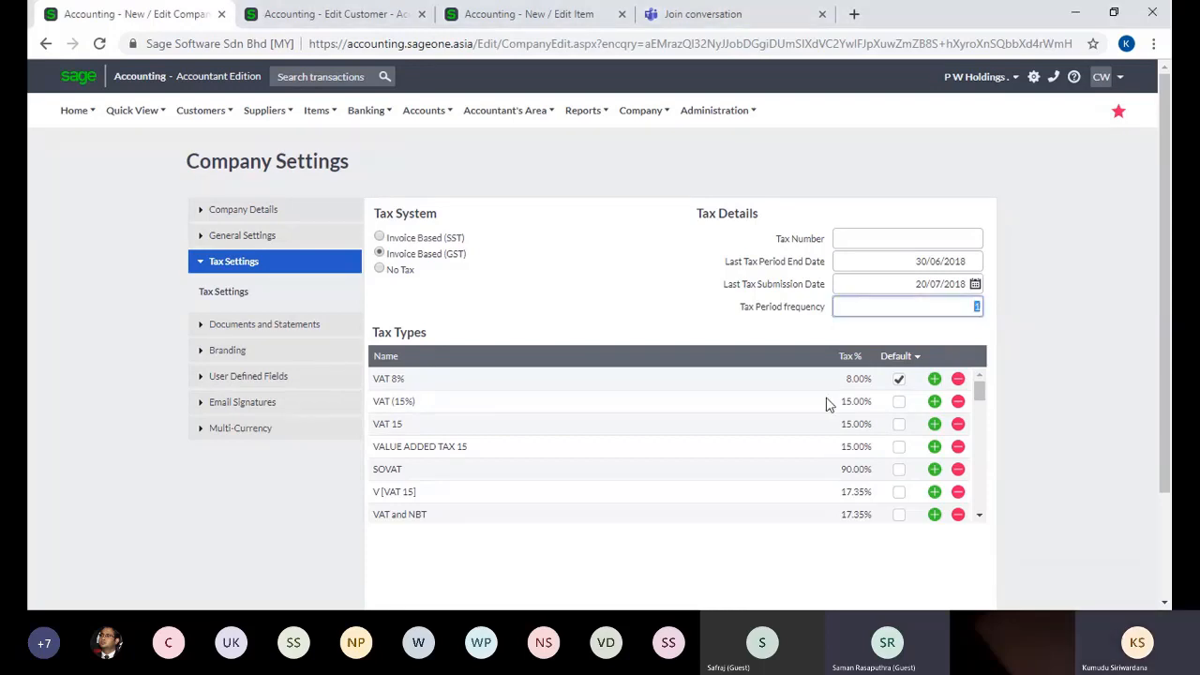
pyautogui.click(935, 284)
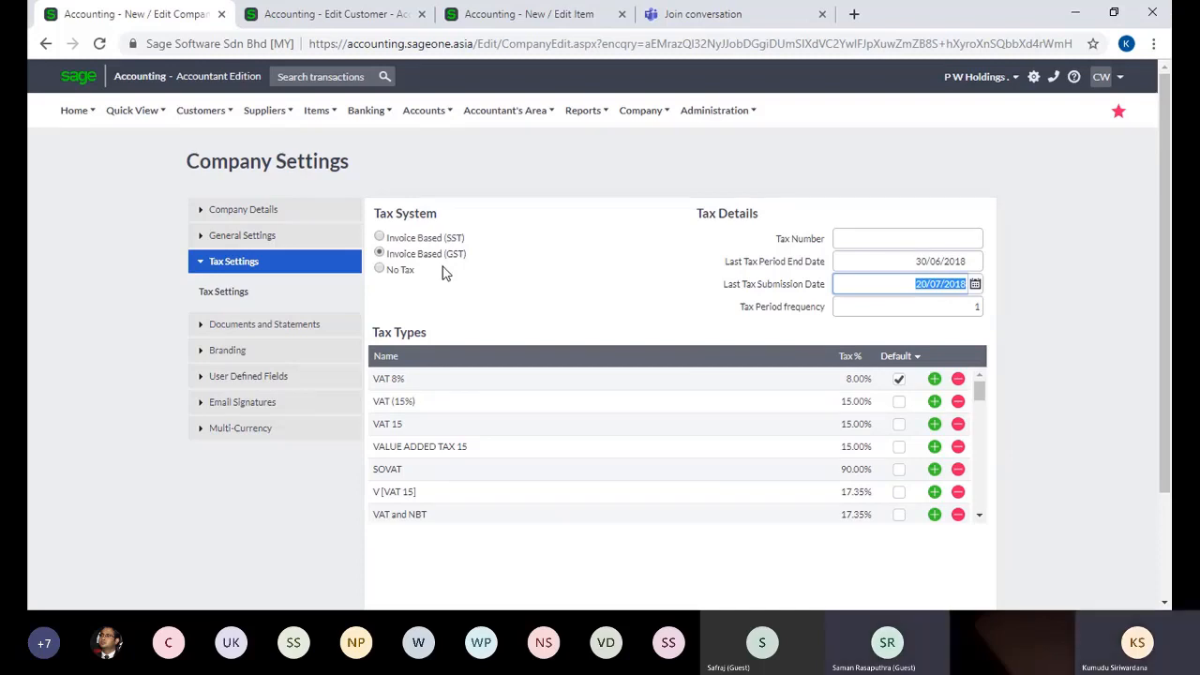
pyautogui.moveTo(876, 270)
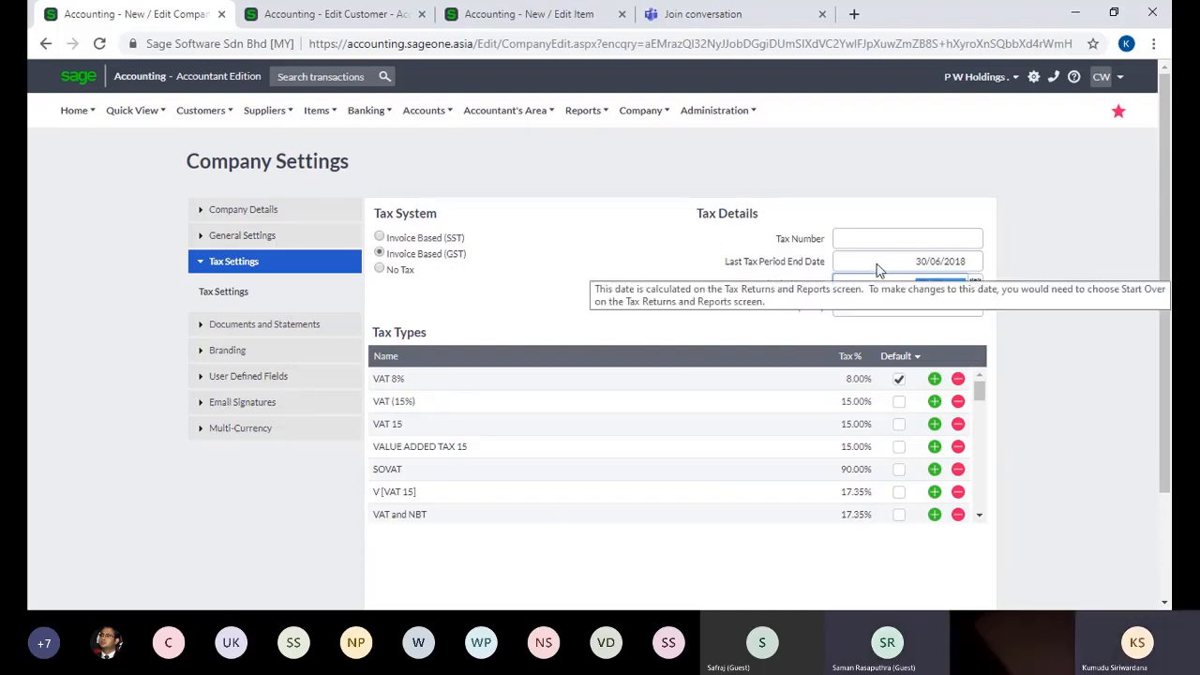
pyautogui.click(973, 309)
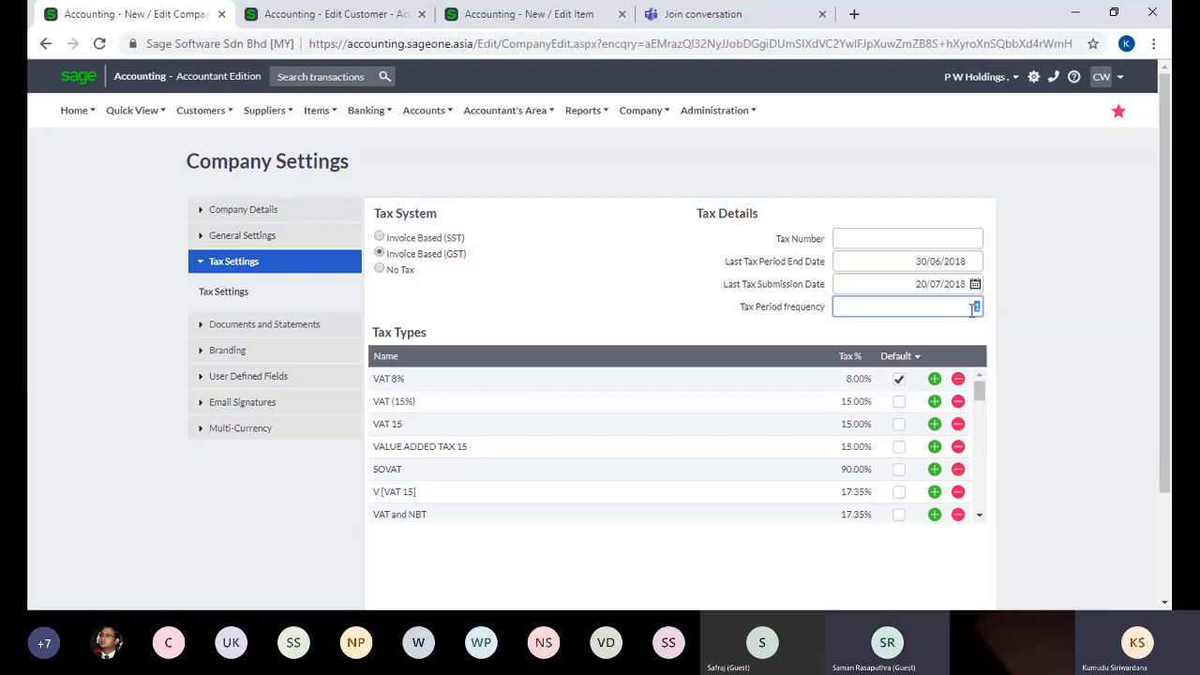
pyautogui.click(905, 260)
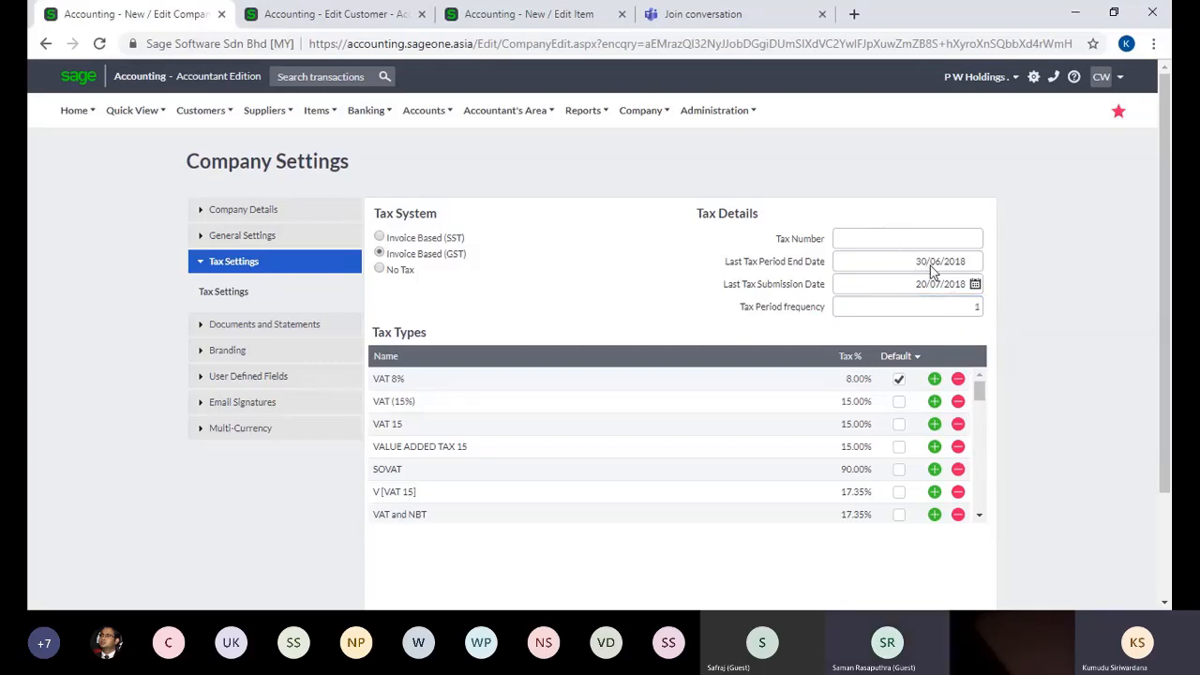
pyautogui.tripleClick(954, 262)
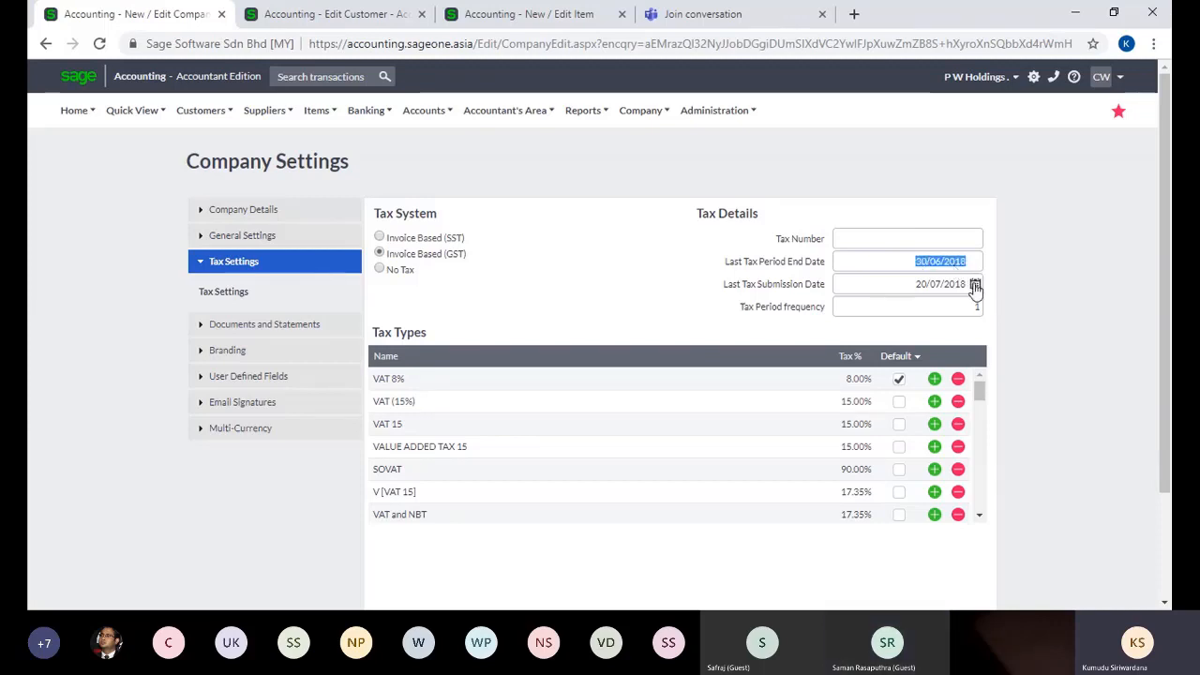
# Close the browser pages with the new item form and the customer record.
pyautogui.click(970, 79)
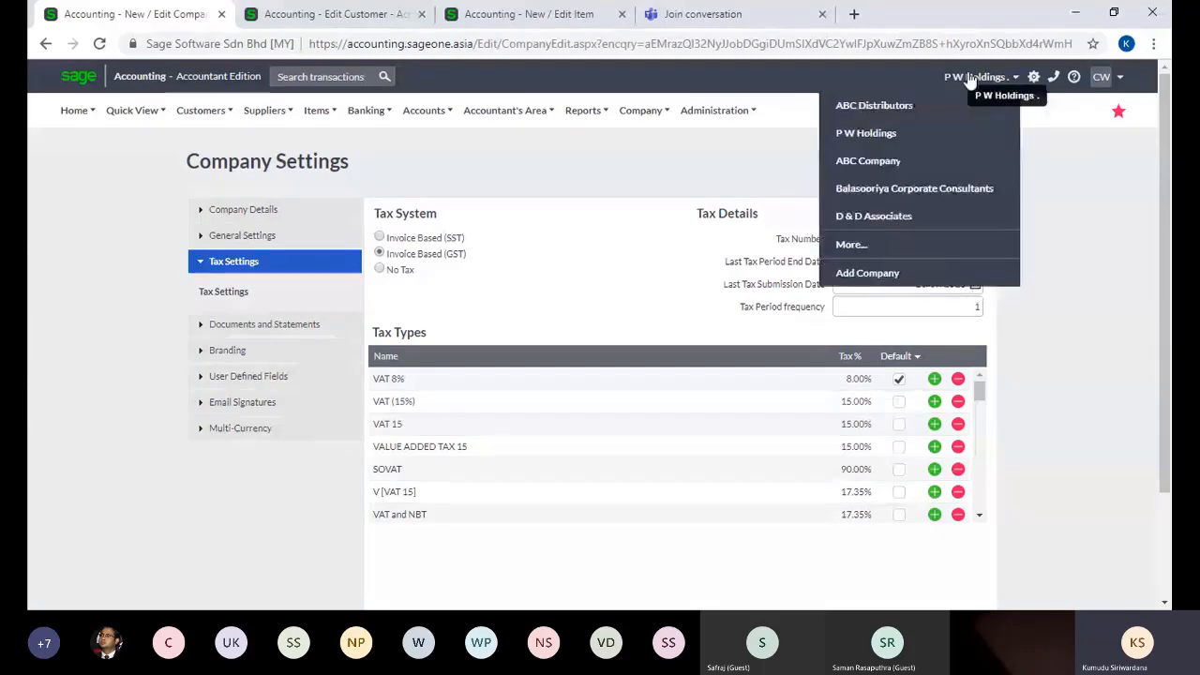
pyautogui.click(622, 14)
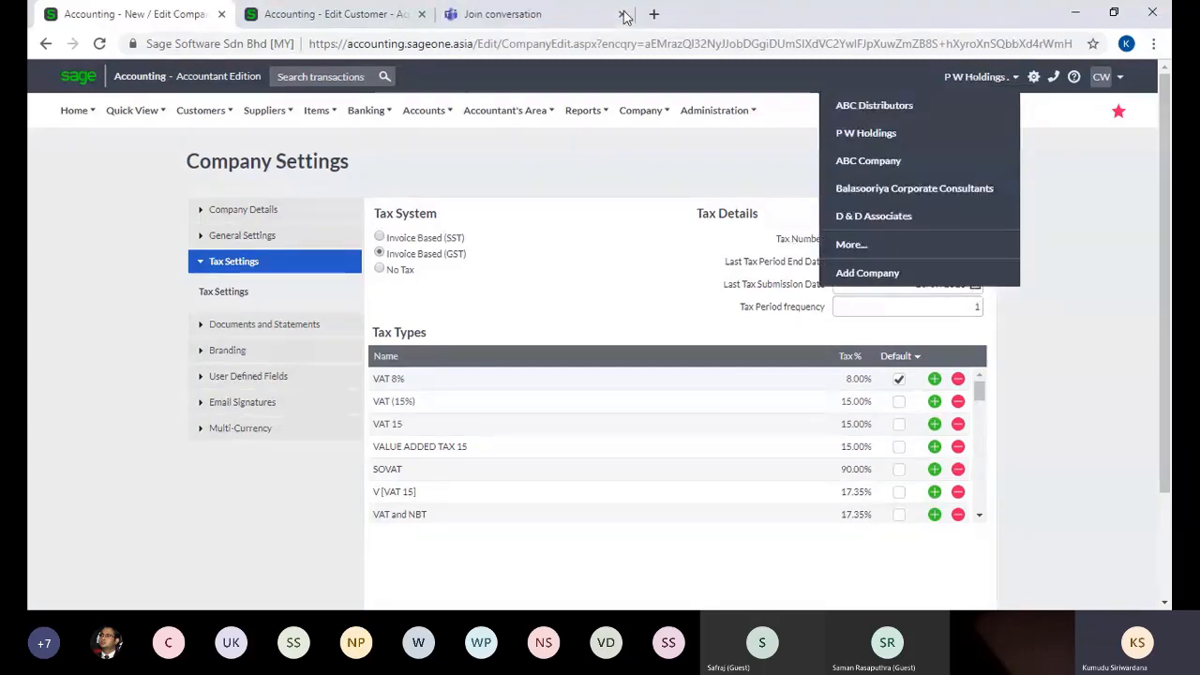
pyautogui.click(421, 14)
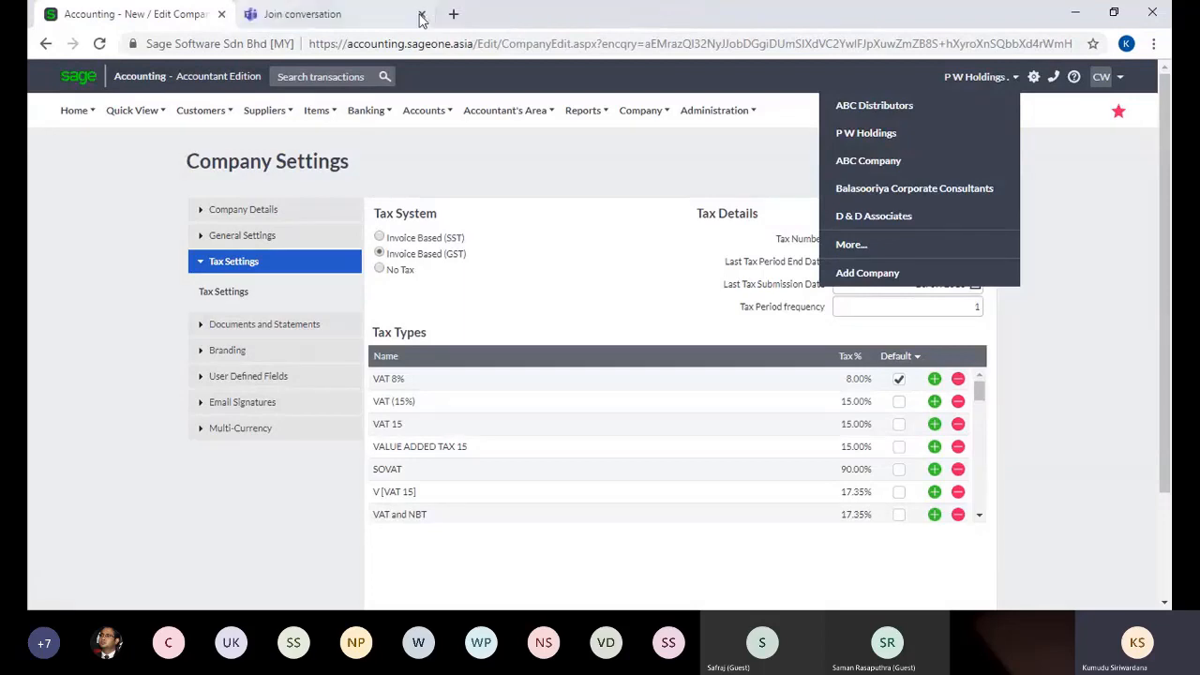
# Switch to the ABC Distributors company and back to P W Holdings.
pyautogui.click(929, 107)
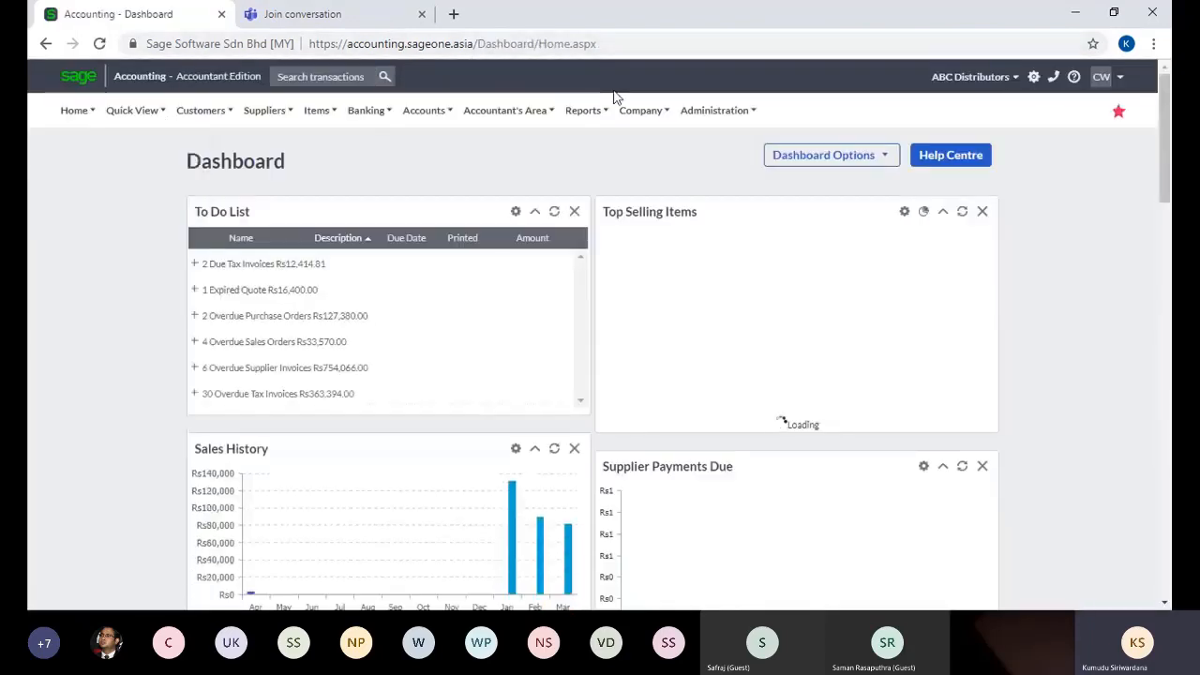
pyautogui.moveTo(970, 76)
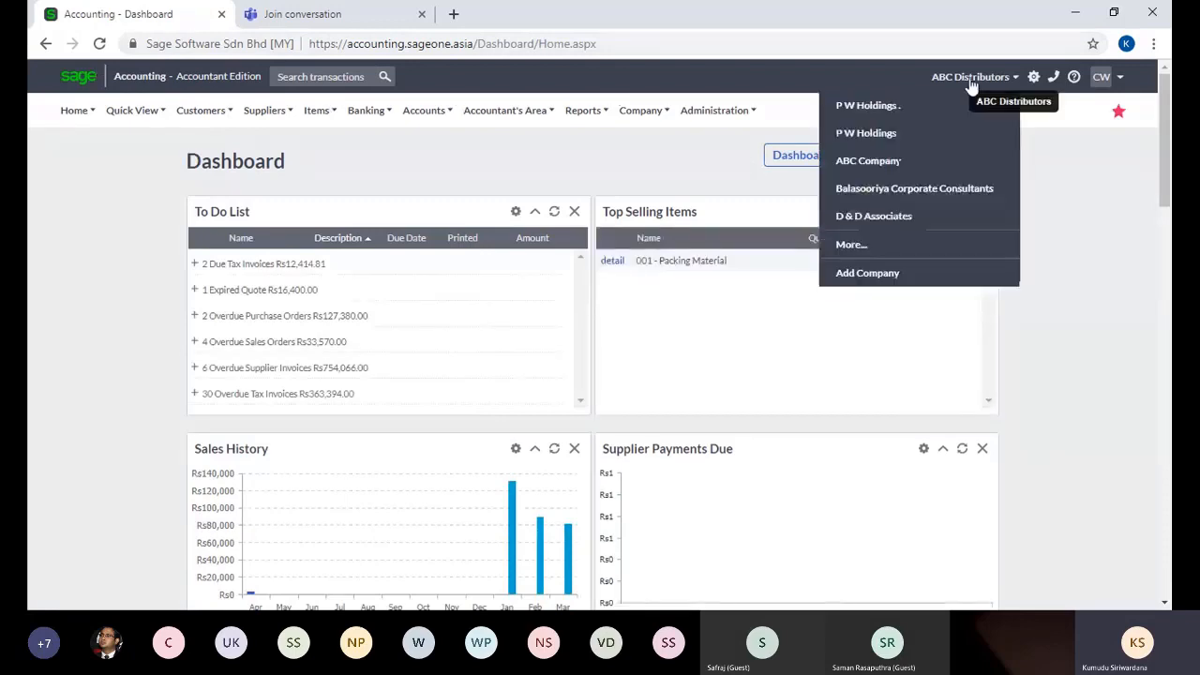
pyautogui.click(867, 106)
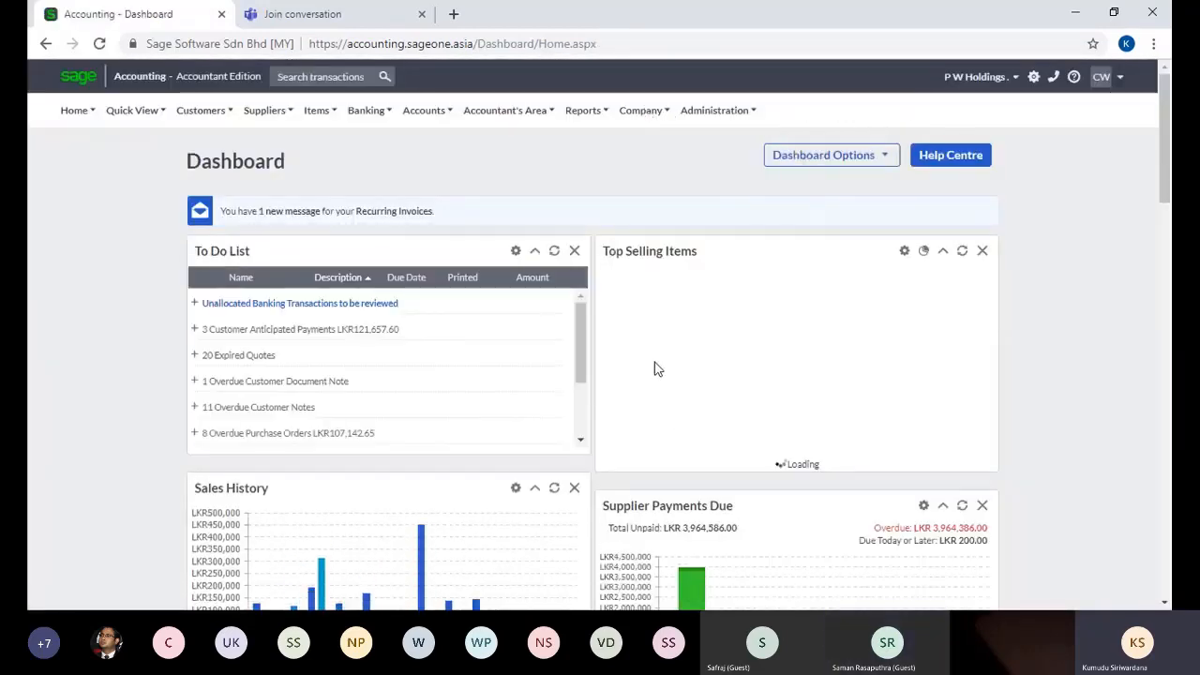
# Open the company's Opening Balances page and bring up the company-related pages.
pyautogui.moveTo(641, 110)
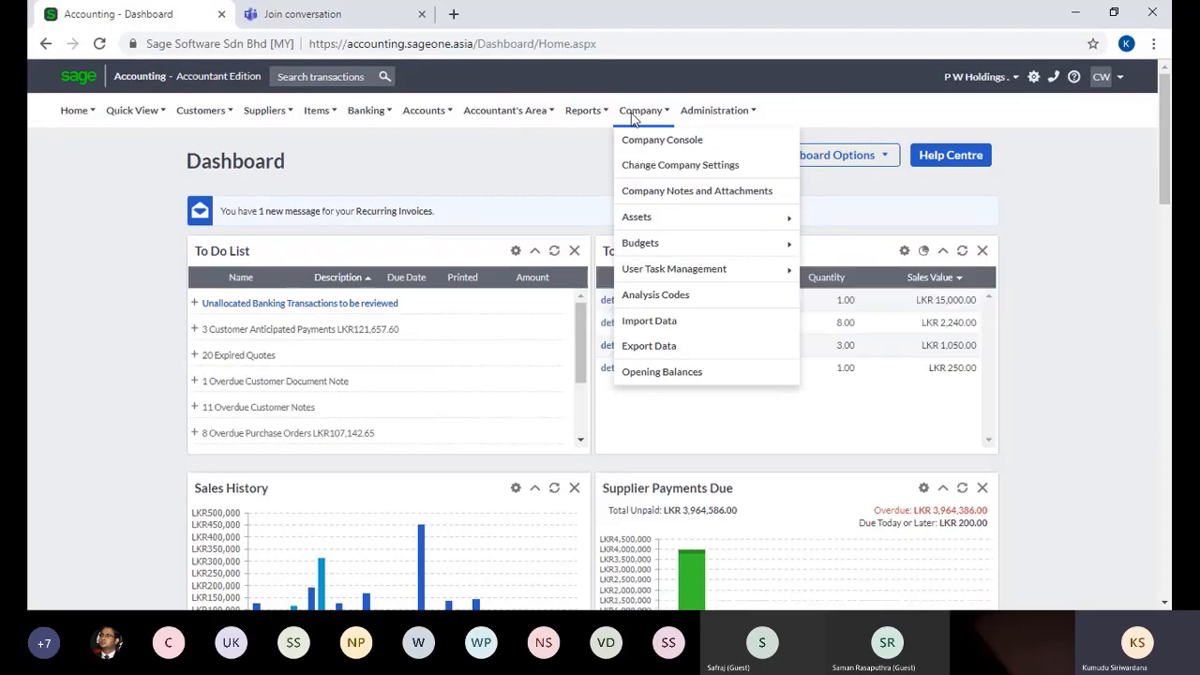
pyautogui.click(635, 372)
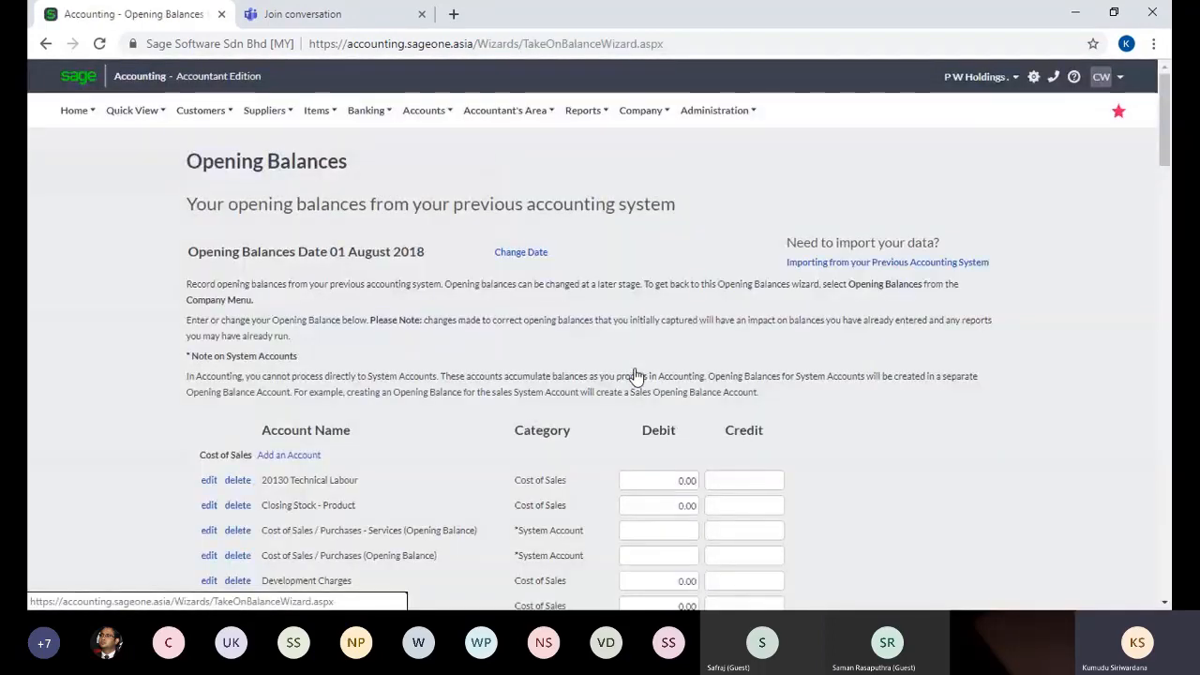
pyautogui.moveTo(199, 114)
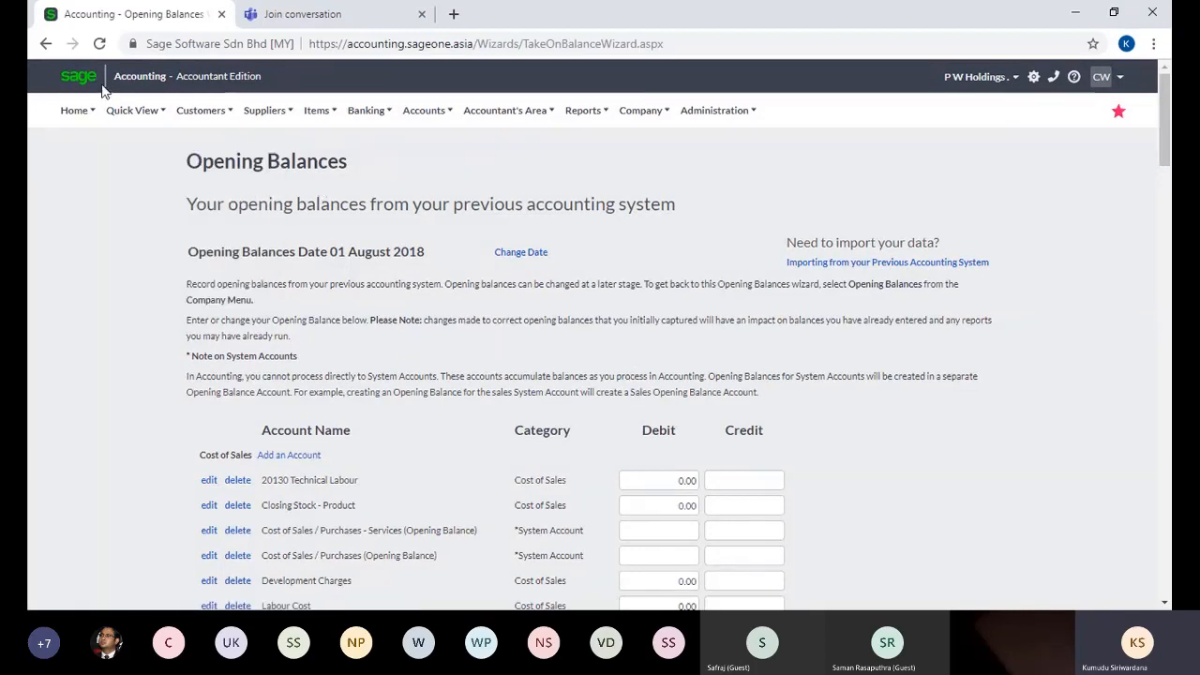
pyautogui.moveTo(693, 105)
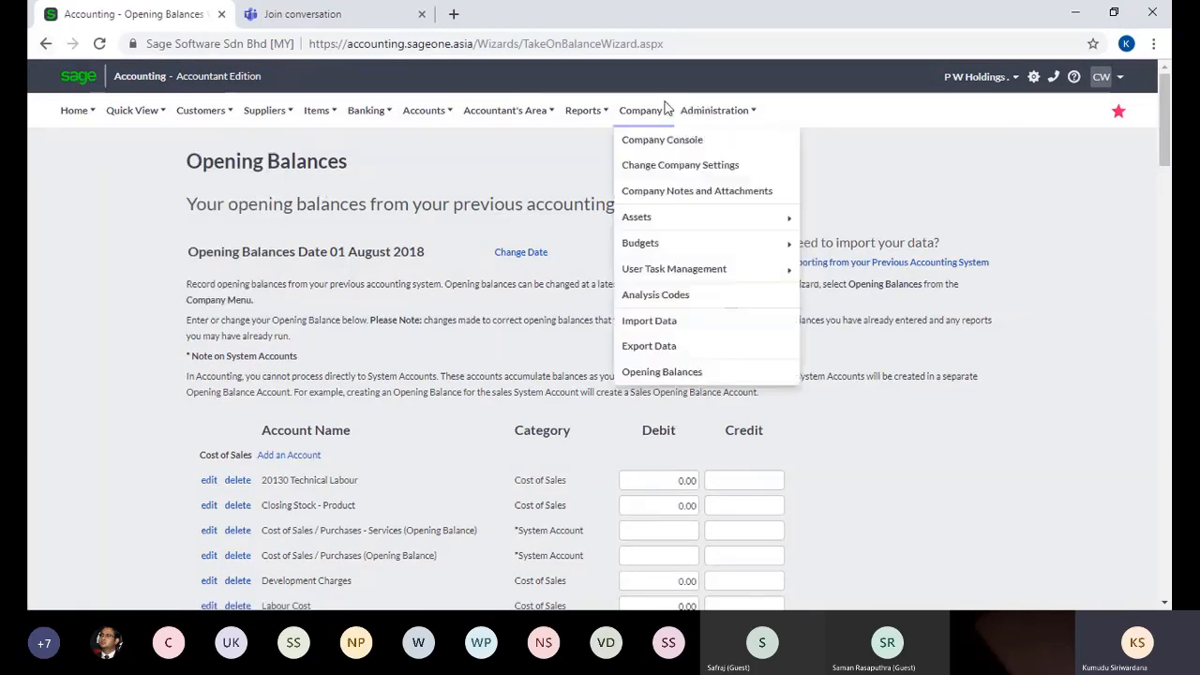
# Open the Tax Settings in the P W Holdings company settings.
pyautogui.click(662, 167)
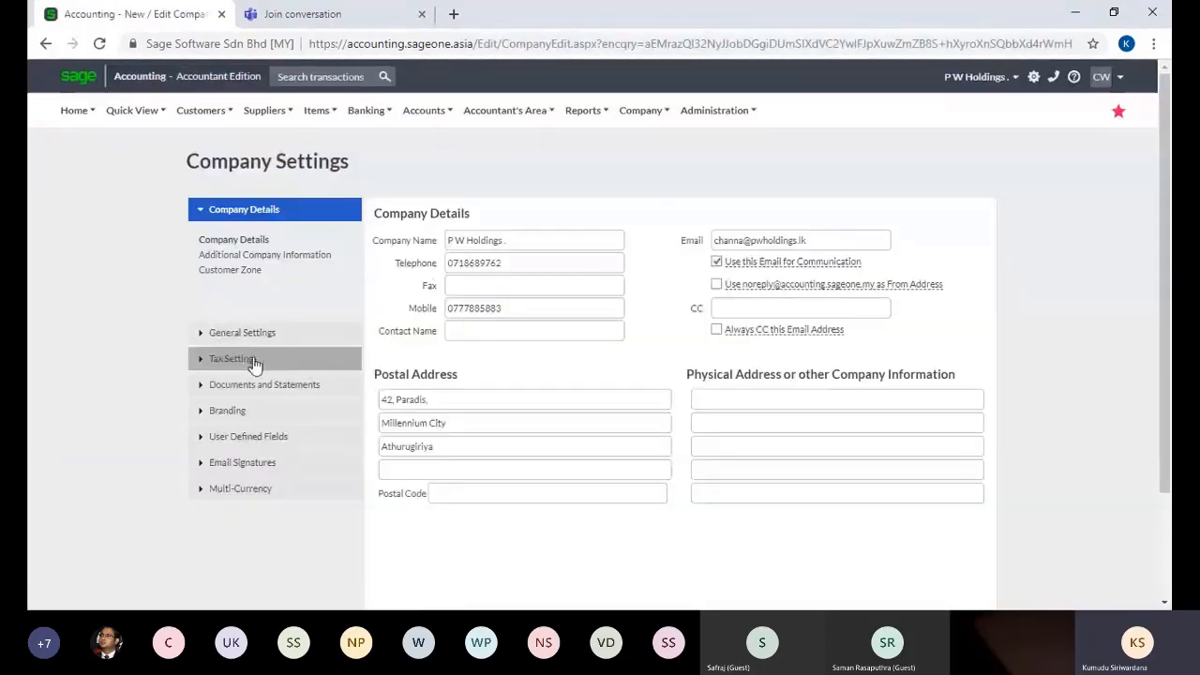
pyautogui.click(254, 364)
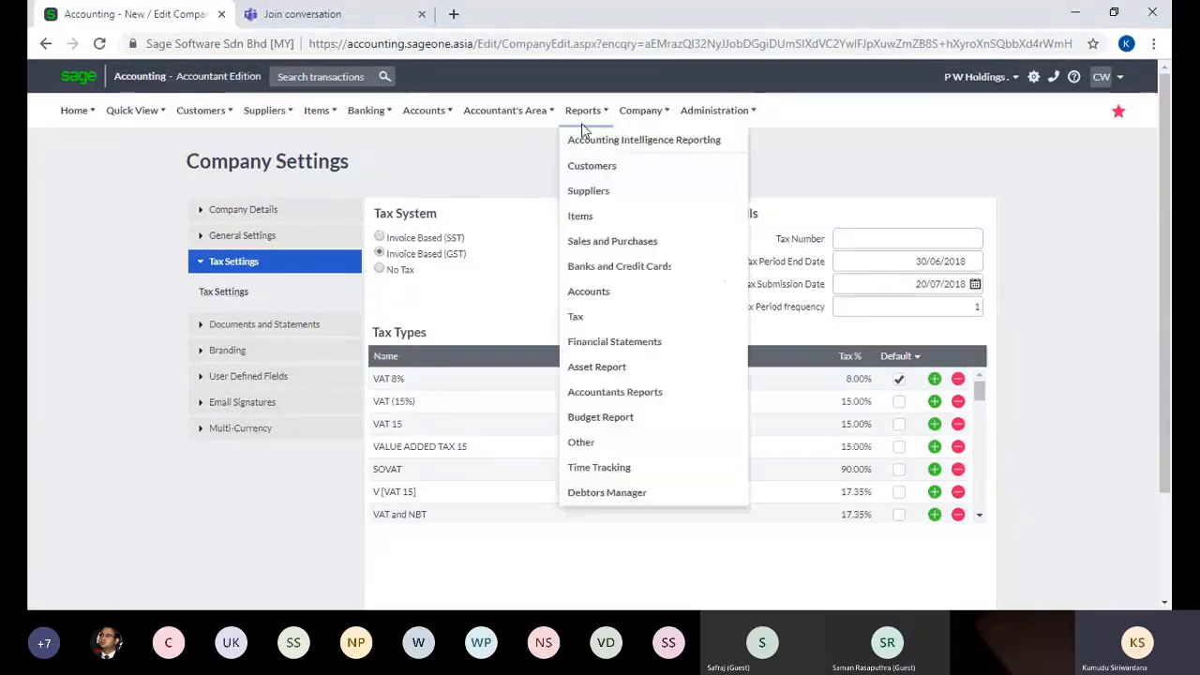
pyautogui.moveTo(637, 108)
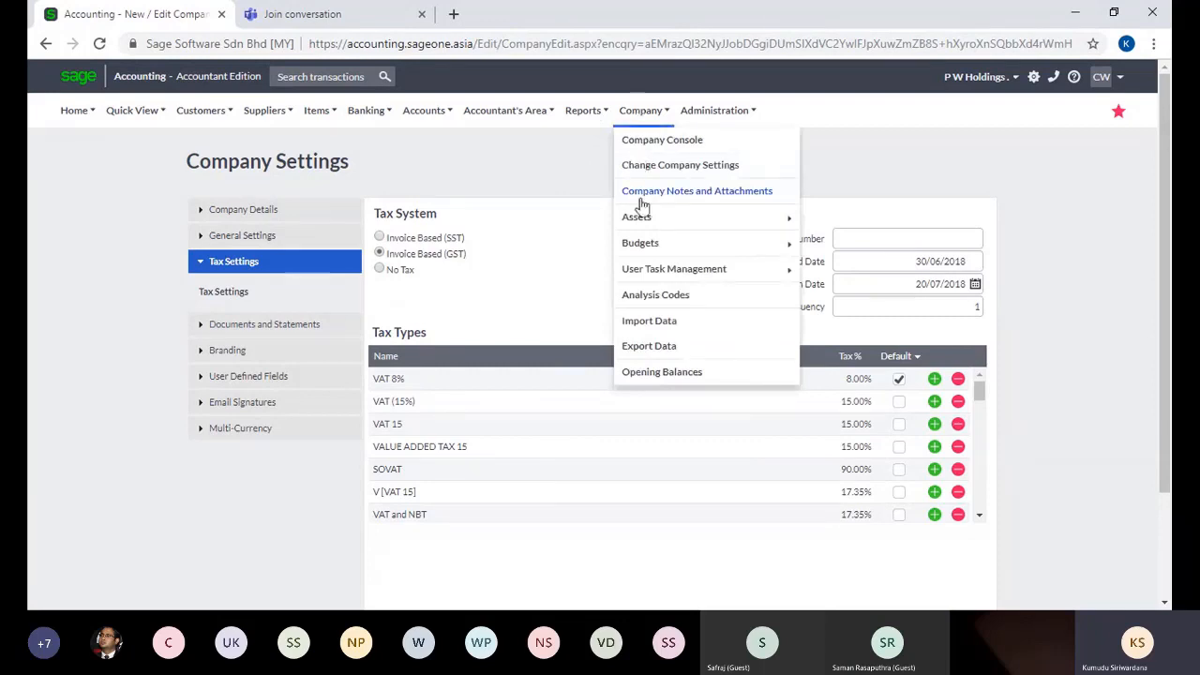
# Open the Tax Returns and Reports page, dismiss the Getting Started overview and select the previous Tax Period End Date.
pyautogui.moveTo(579, 129)
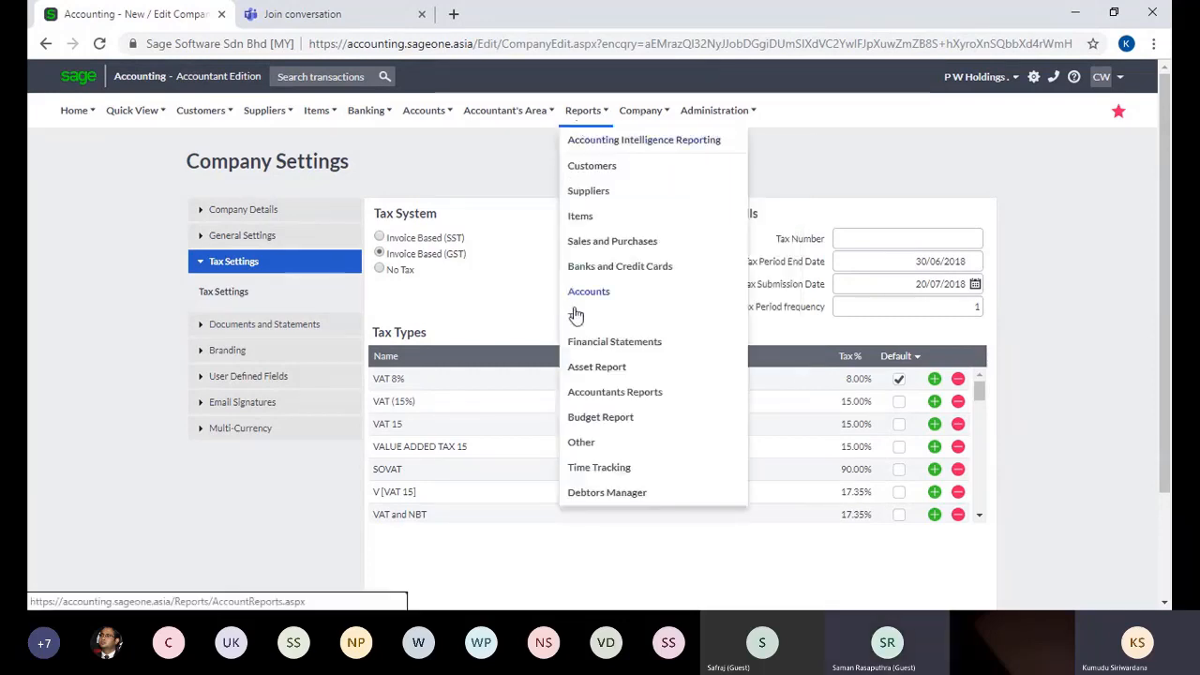
pyautogui.click(579, 323)
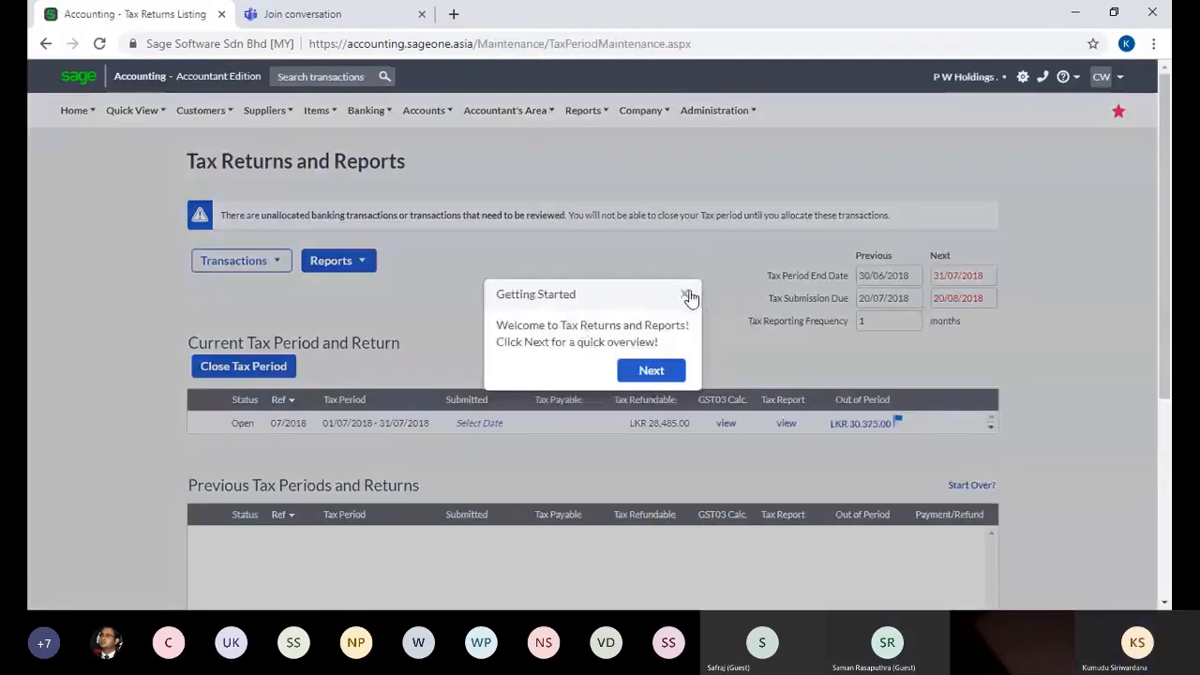
pyautogui.click(689, 297)
pyautogui.click(870, 284)
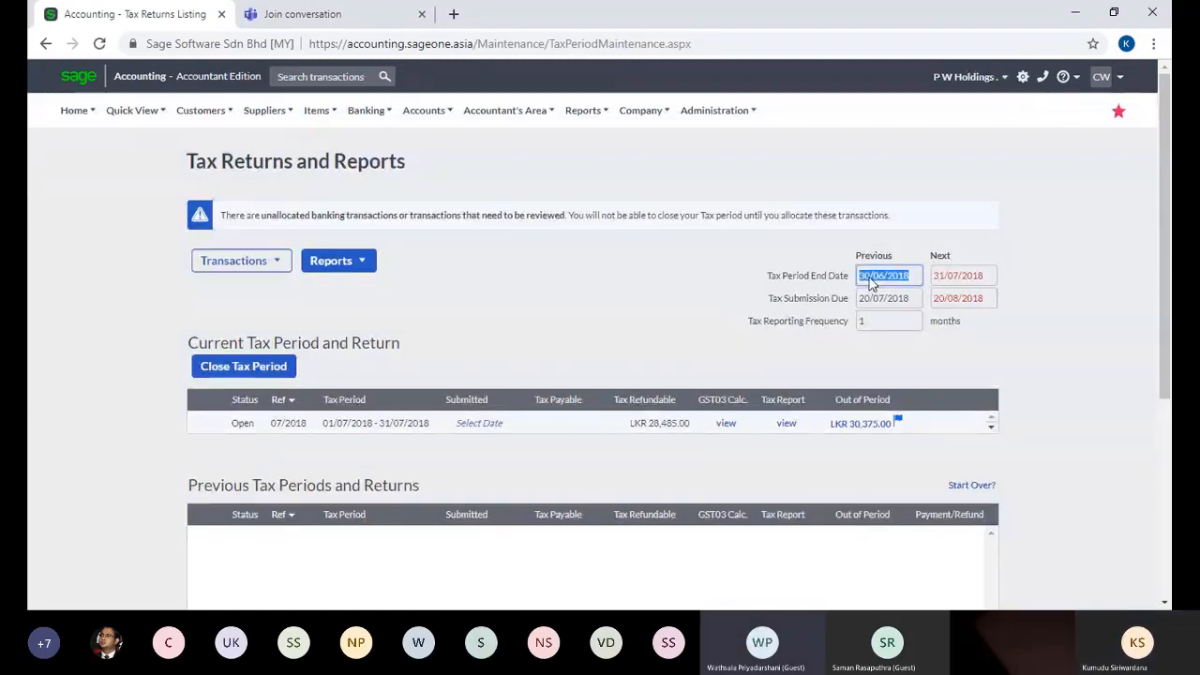
pyautogui.click(737, 624)
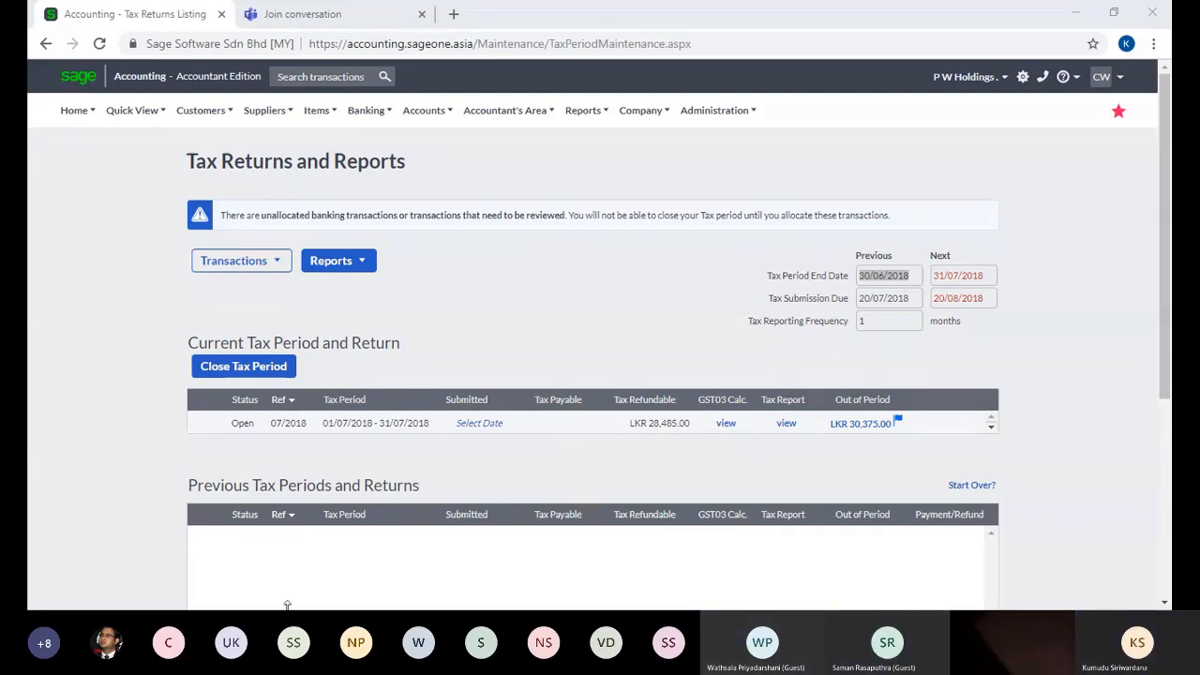
pyautogui.hotkey('alt', 'Tab')
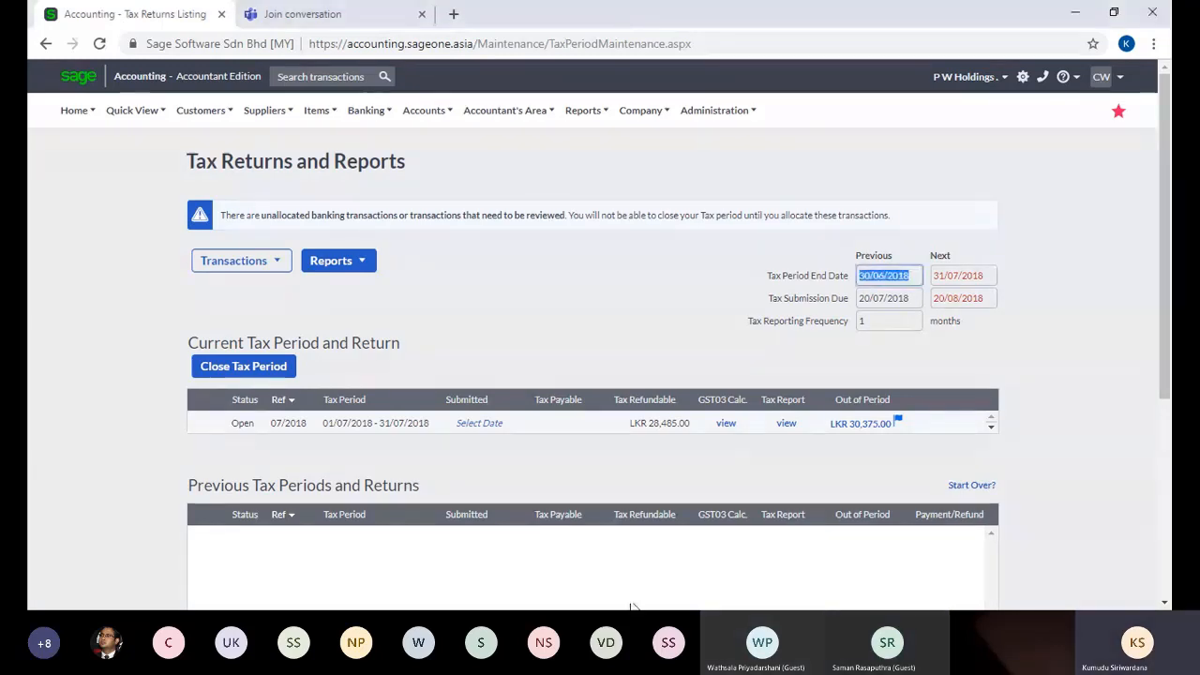
# Bring up the company-related pages to reach Change Company Settings.
pyautogui.click(637, 111)
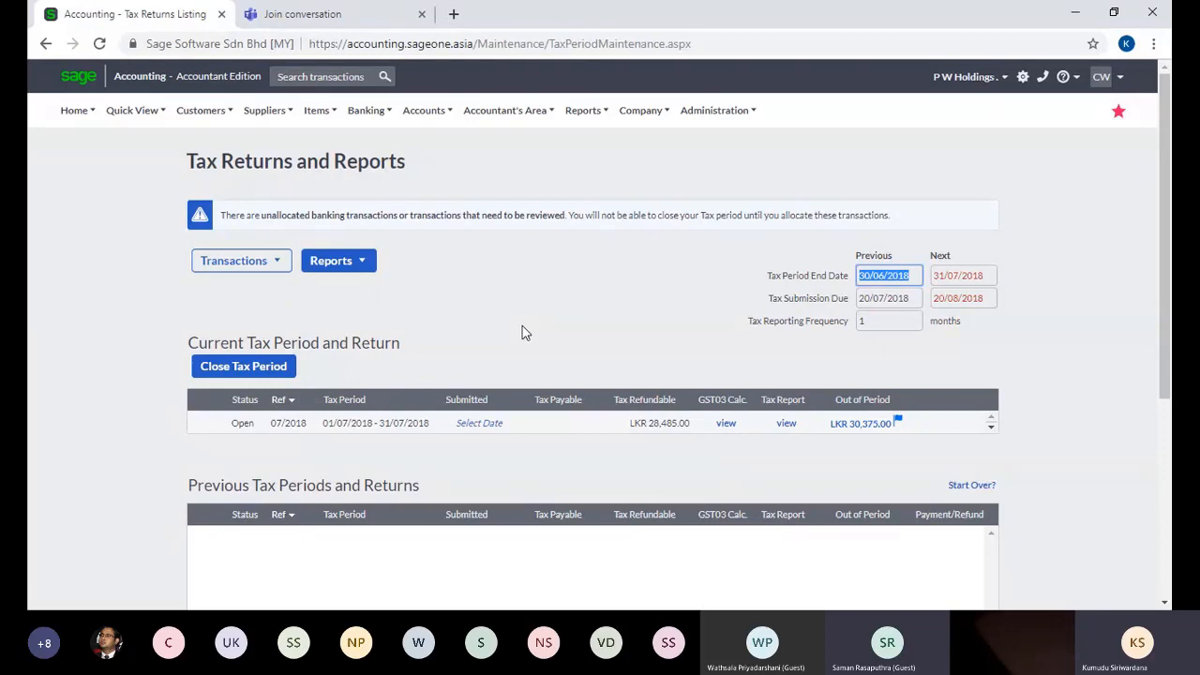
pyautogui.click(643, 112)
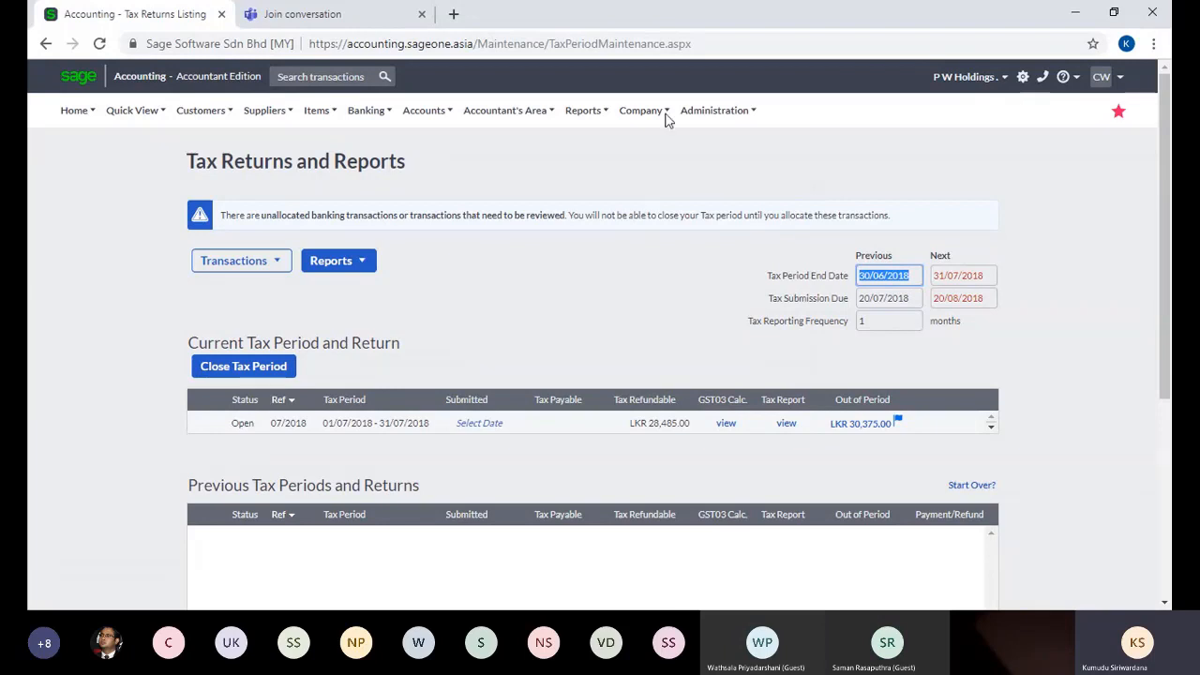
pyautogui.moveTo(614, 113)
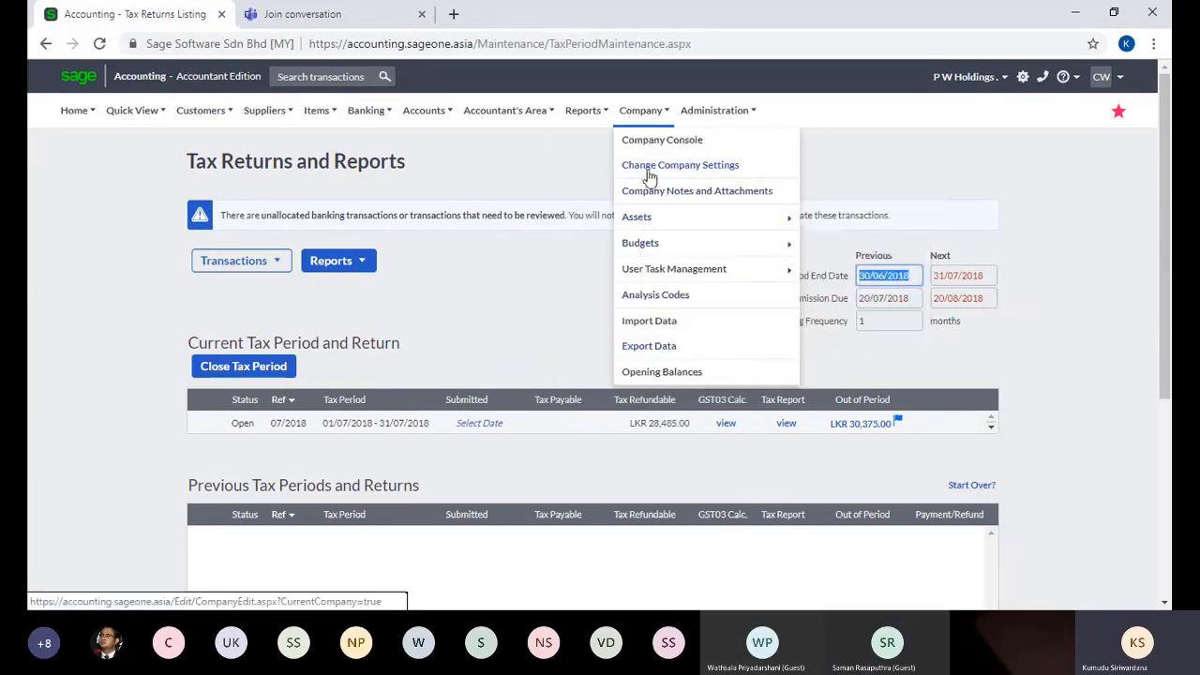
# Open the company's tax settings and set the last tax submission date to 19/06/2018.
pyautogui.click(649, 174)
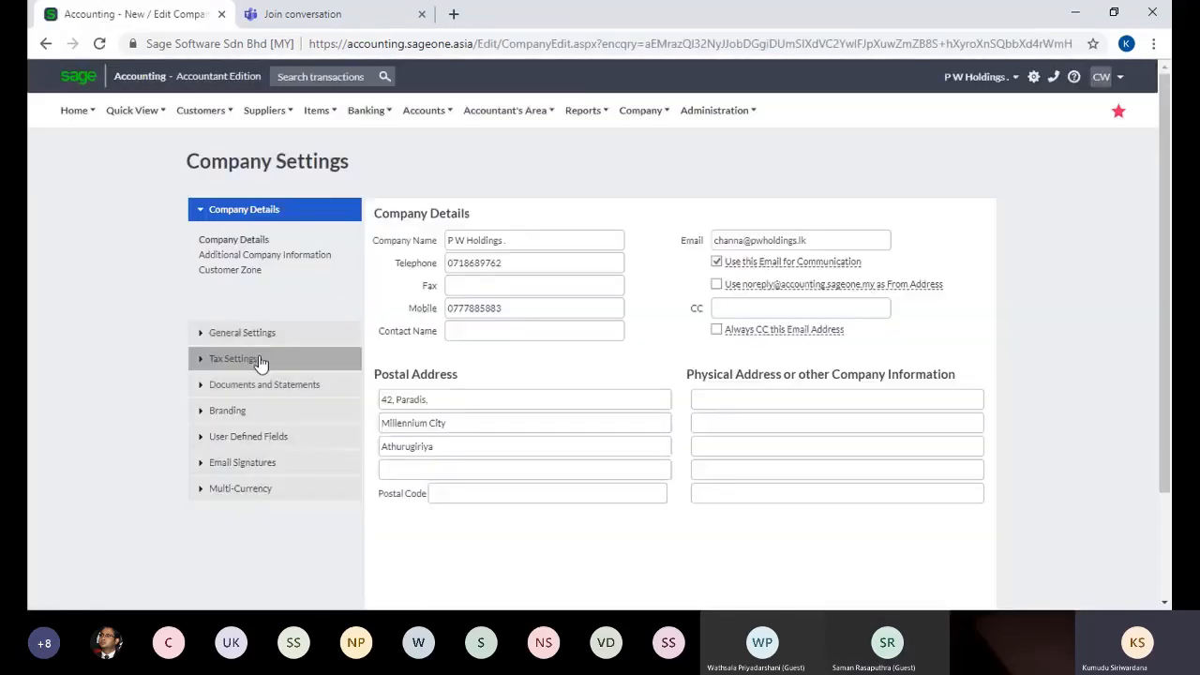
pyautogui.click(260, 360)
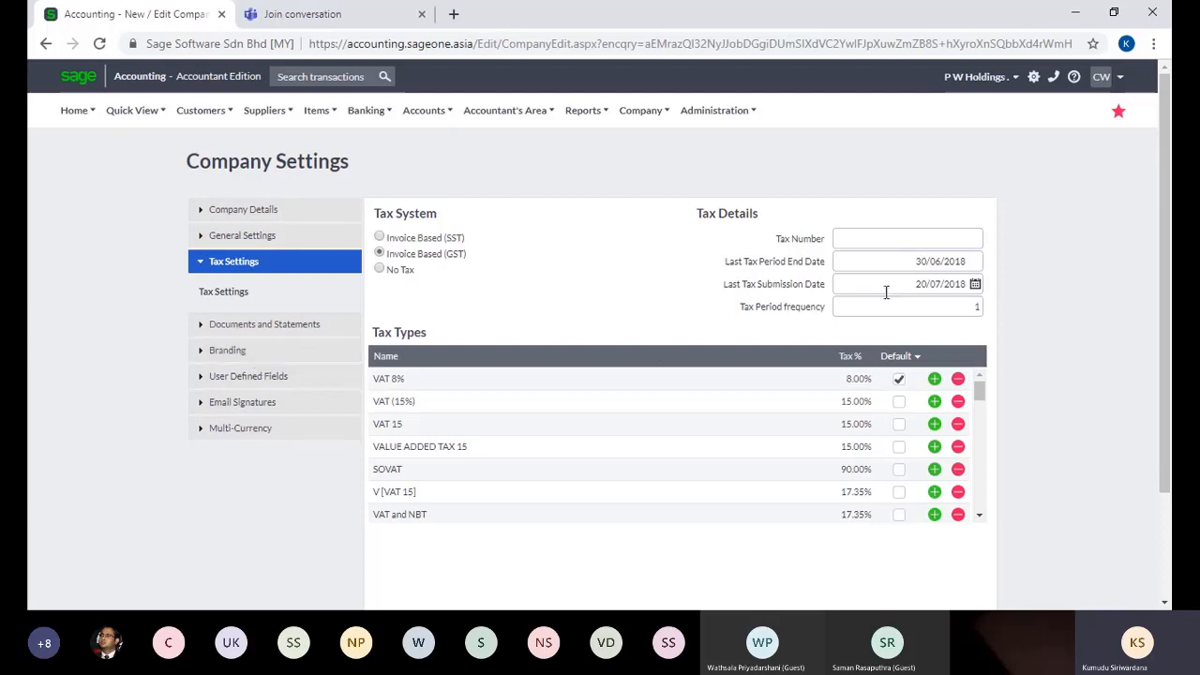
pyautogui.click(974, 285)
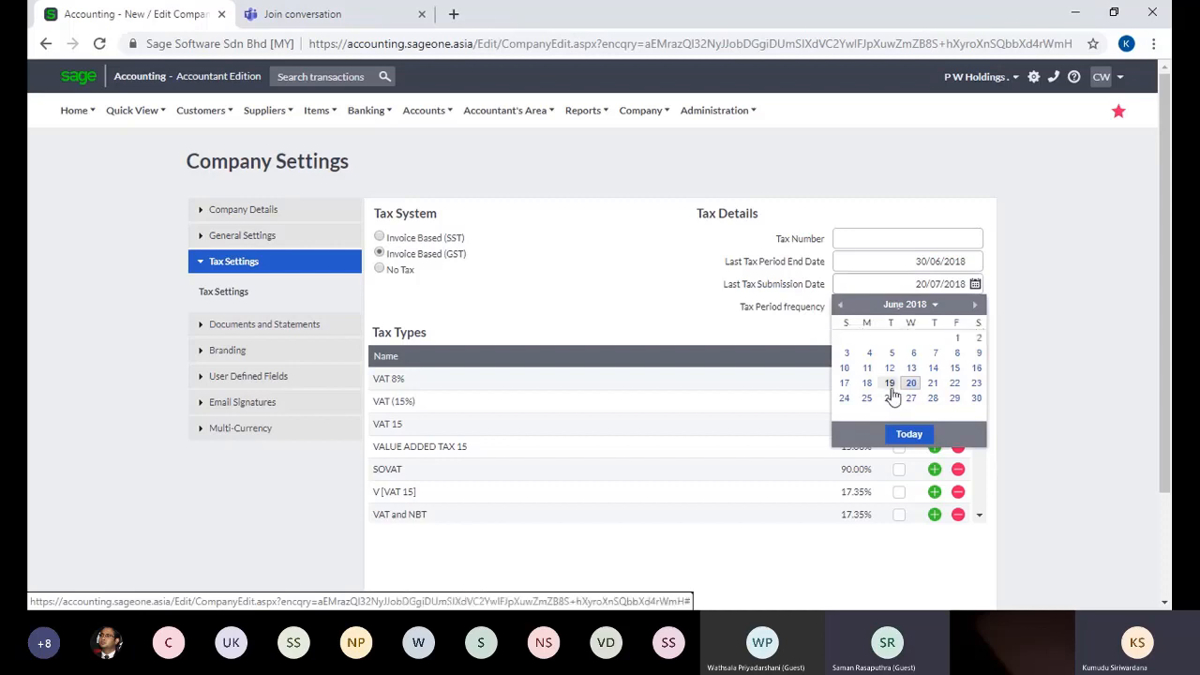
pyautogui.click(890, 384)
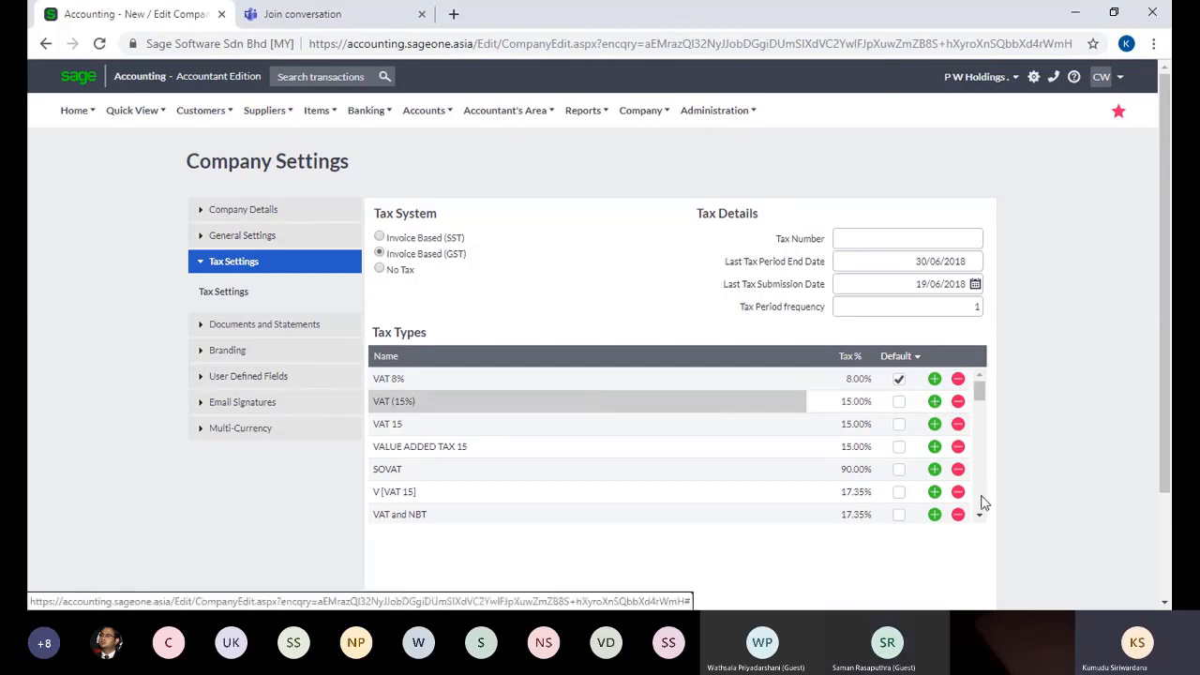
# Review the tax types list and its rates, including the VAT (15%) entry.
pyautogui.scroll(-15, 982, 503)
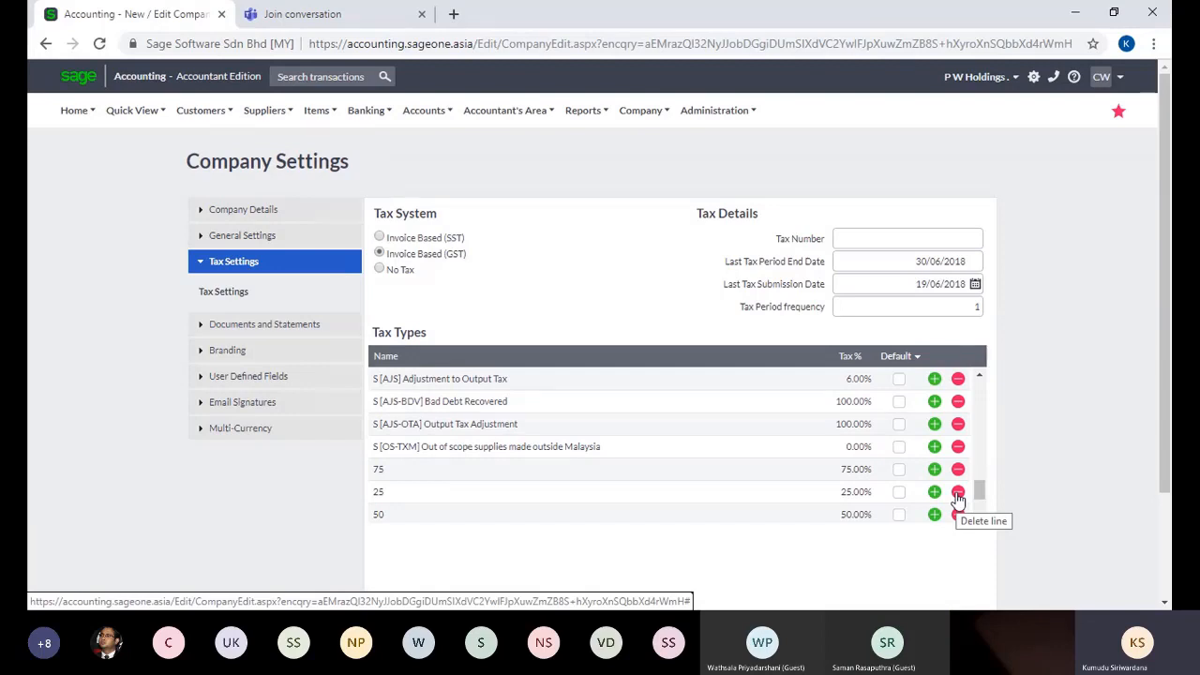
pyautogui.scroll(2, 980, 389)
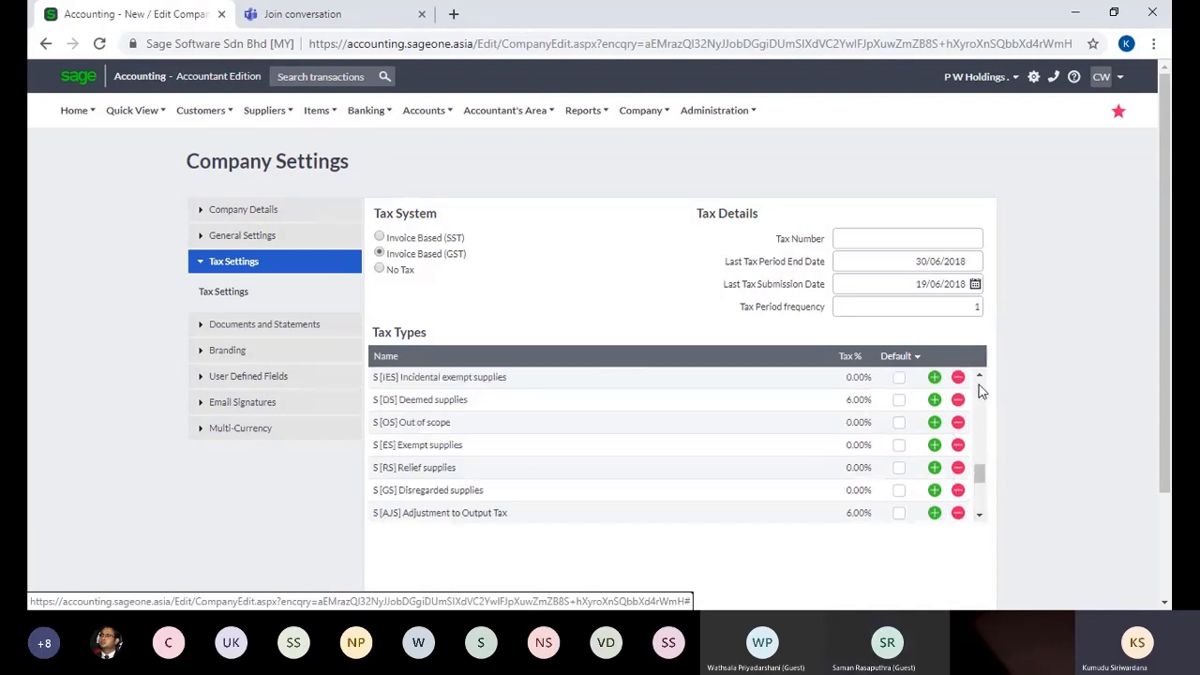
pyautogui.scroll(5, 979, 389)
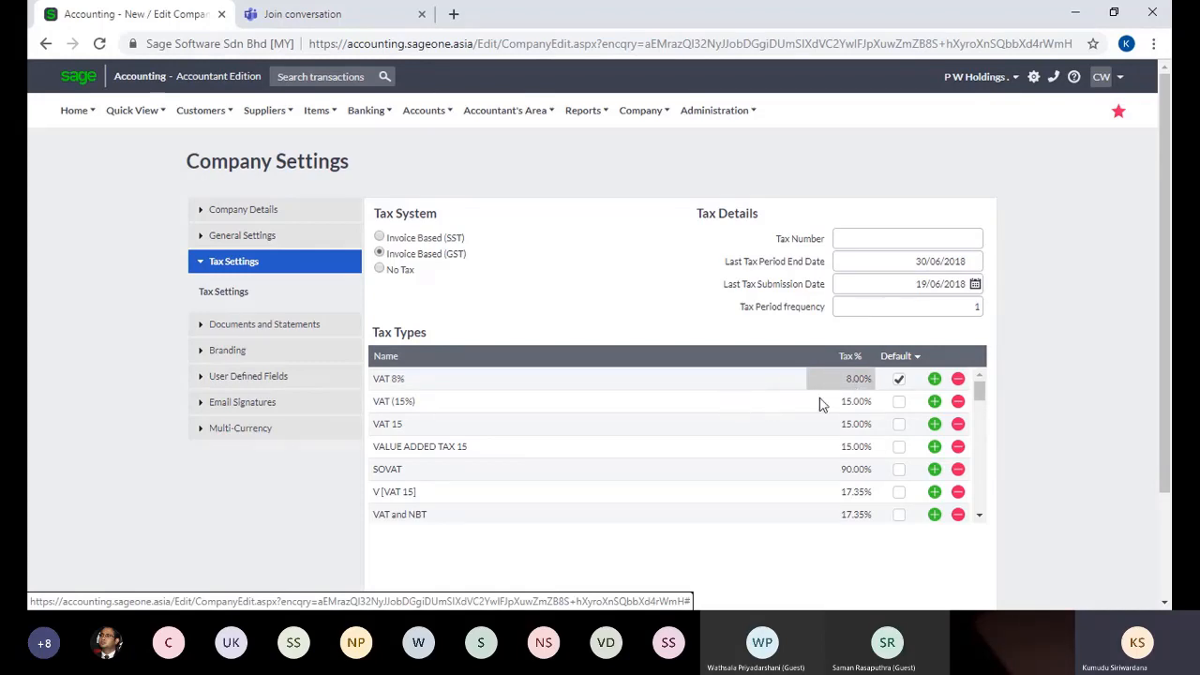
pyautogui.click(644, 410)
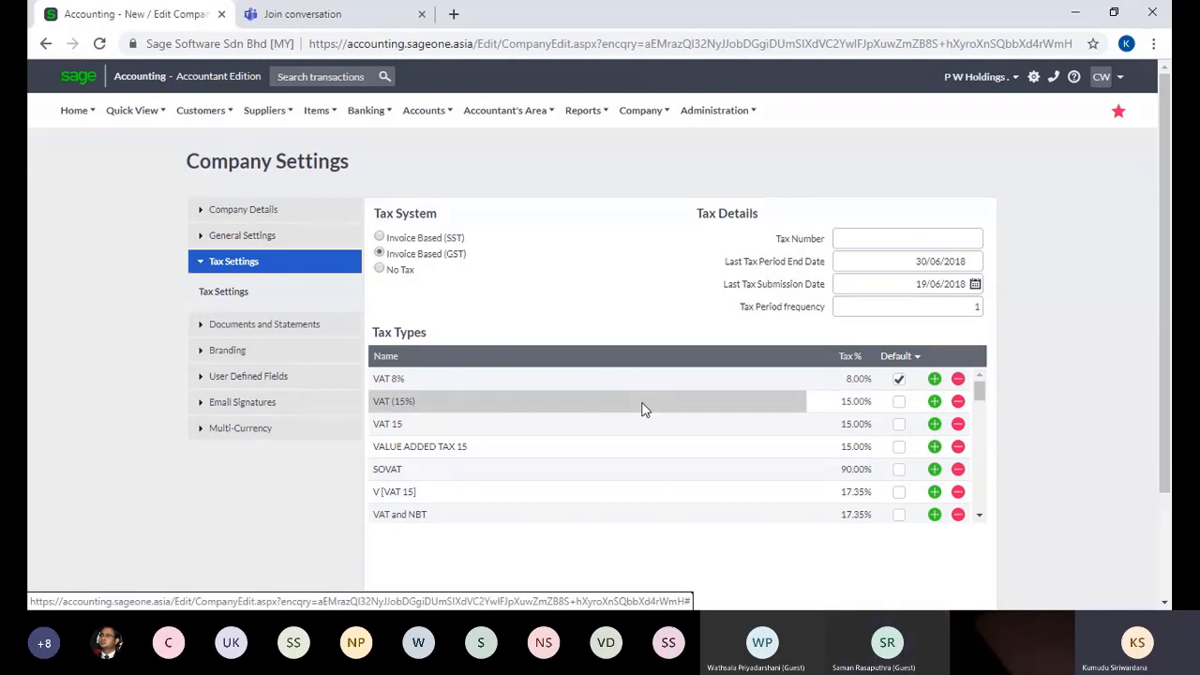
pyautogui.click(848, 409)
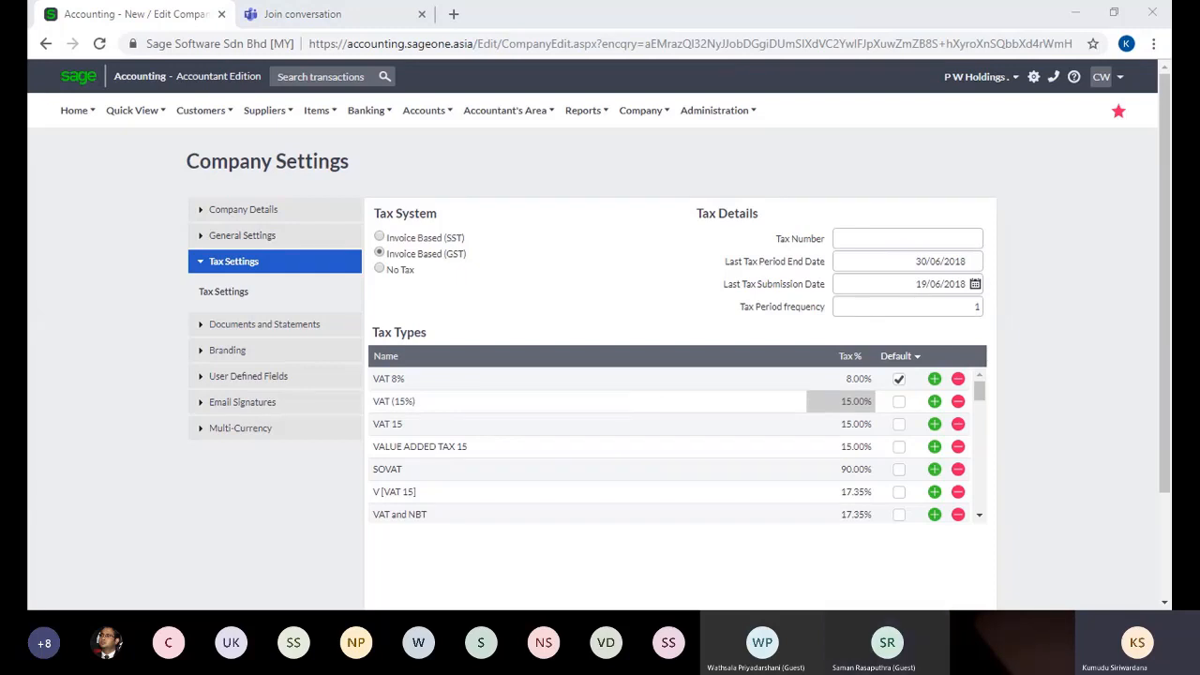
# Leave the tax settings unsaved for the Opening Balances page, and return to the company's tax settings.
pyautogui.click(654, 125)
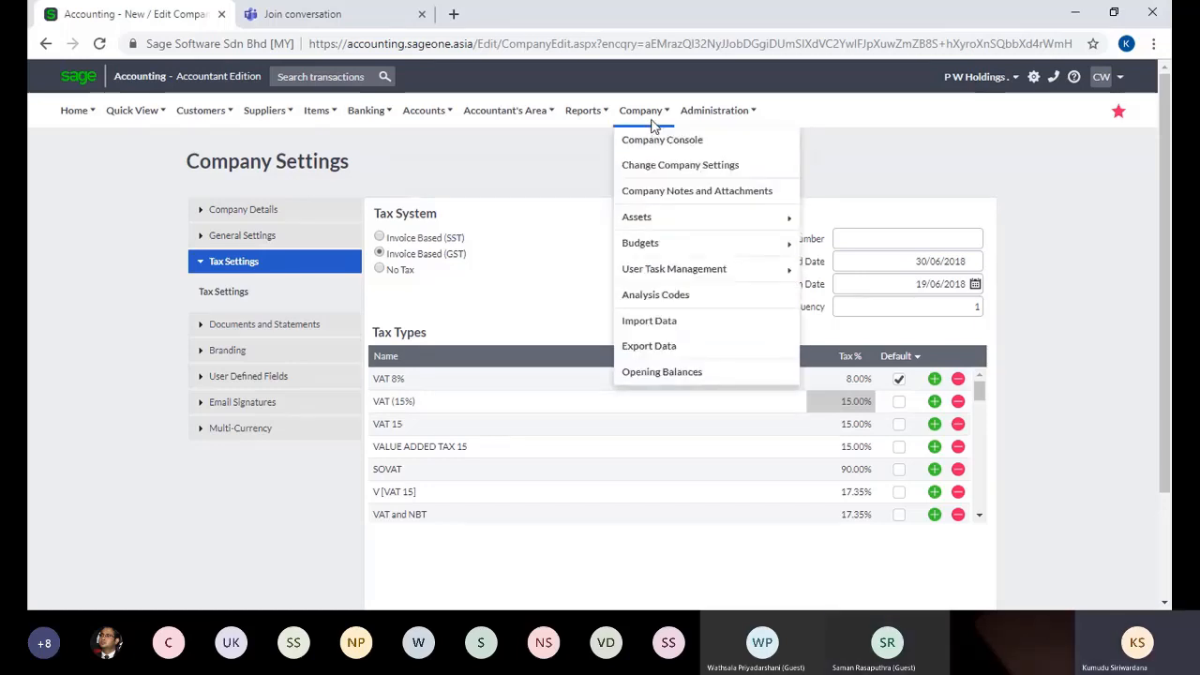
pyautogui.click(648, 380)
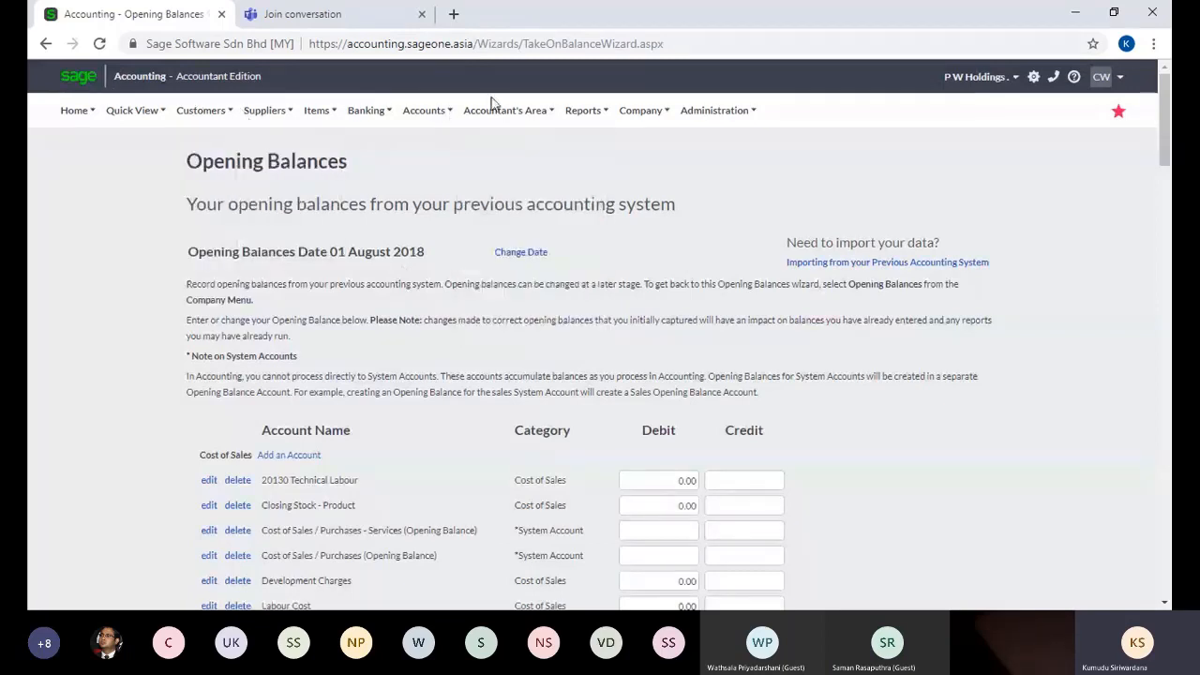
pyautogui.moveTo(624, 115)
pyautogui.click(648, 164)
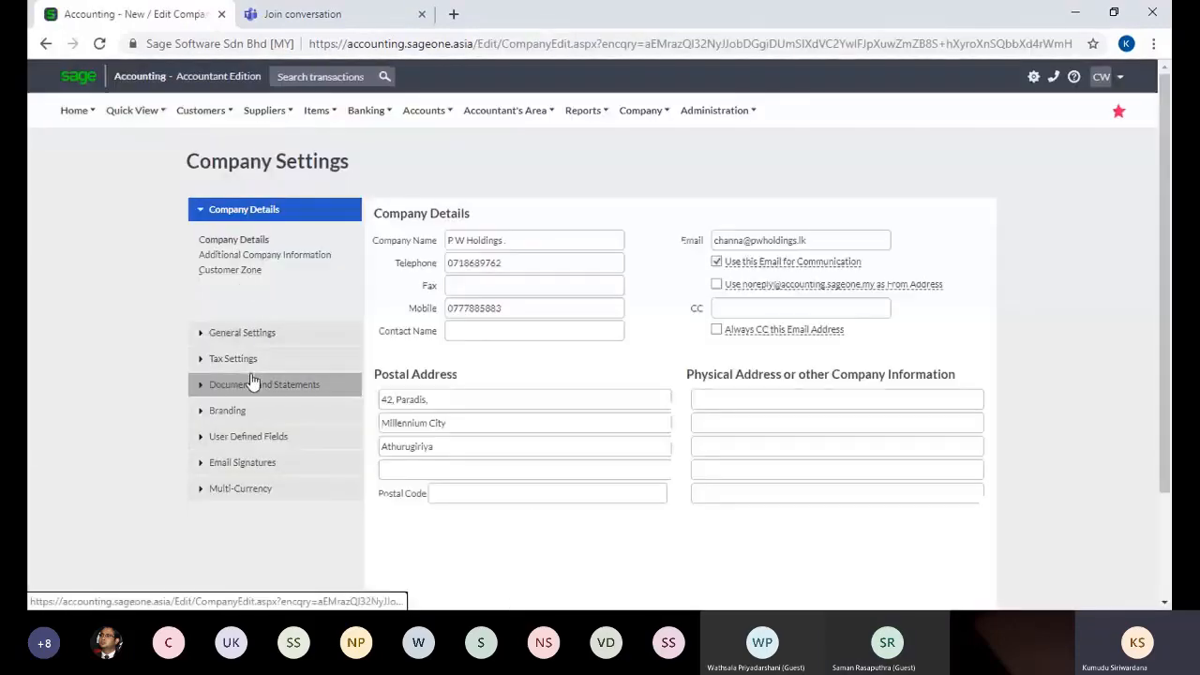
pyautogui.click(235, 360)
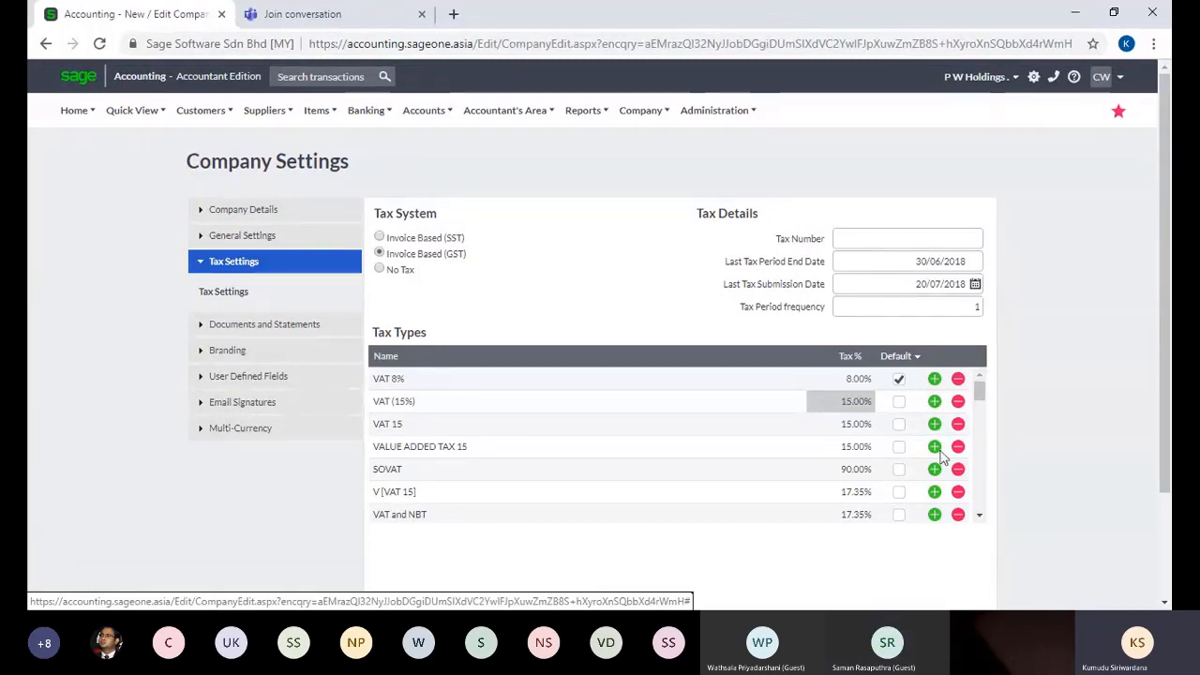
# Add a tax type named "VAT 15 NBT 2" with a rate of 17.3% at the end of the tax types list.
pyautogui.scroll(-5, 980, 501)
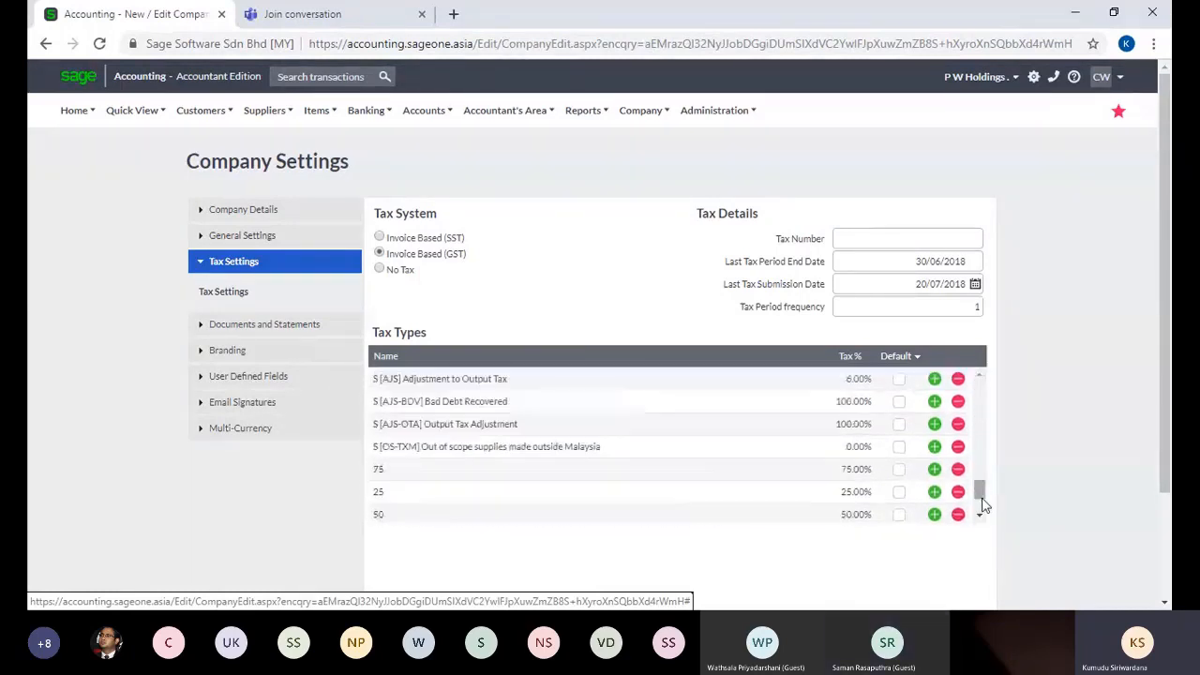
pyautogui.scroll(-2, 983, 512)
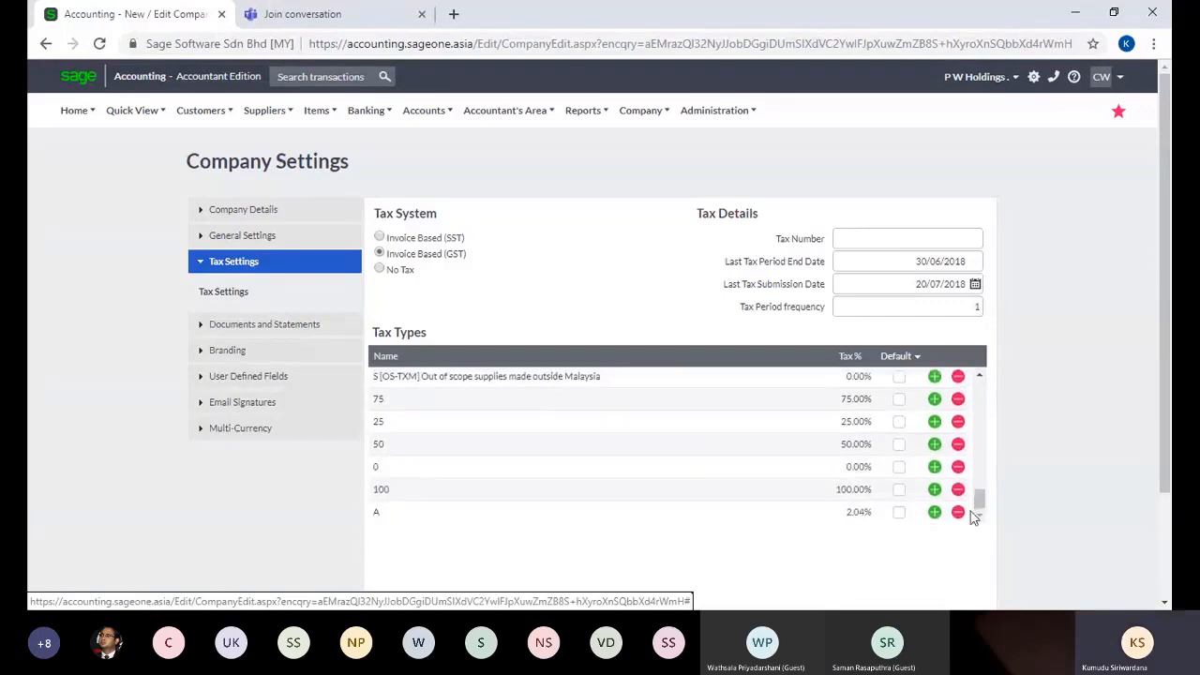
pyautogui.click(934, 512)
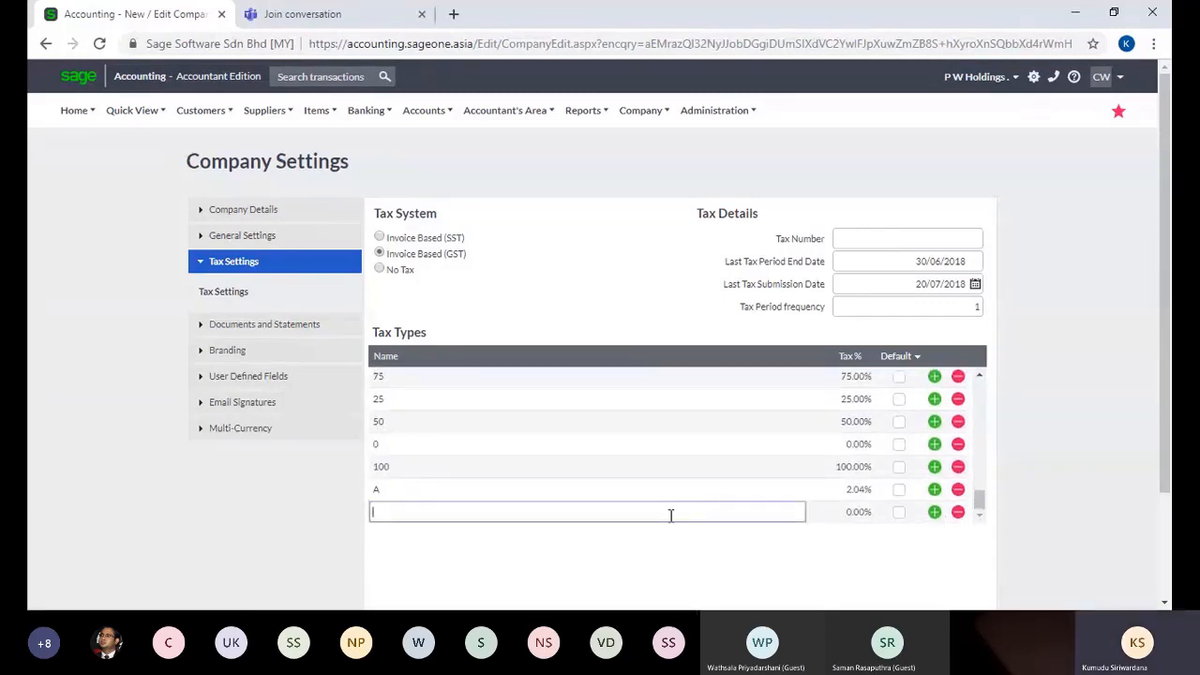
pyautogui.write('VAT 15 N')
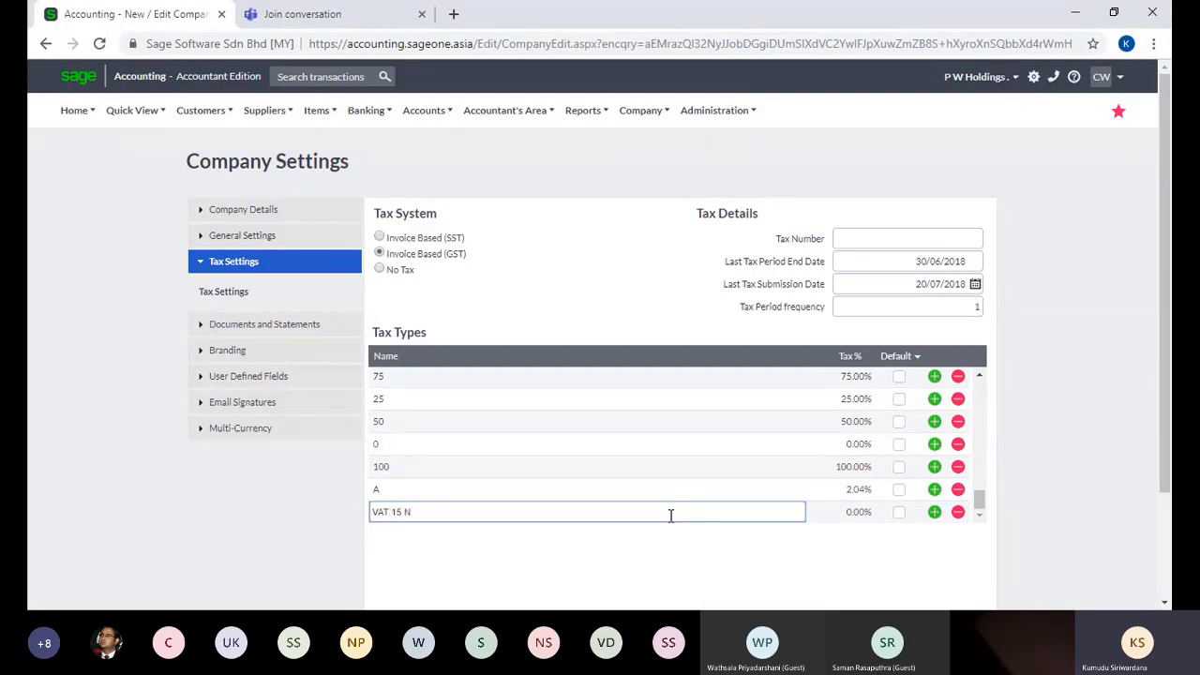
pyautogui.write('BT 2')
pyautogui.press('Tab')
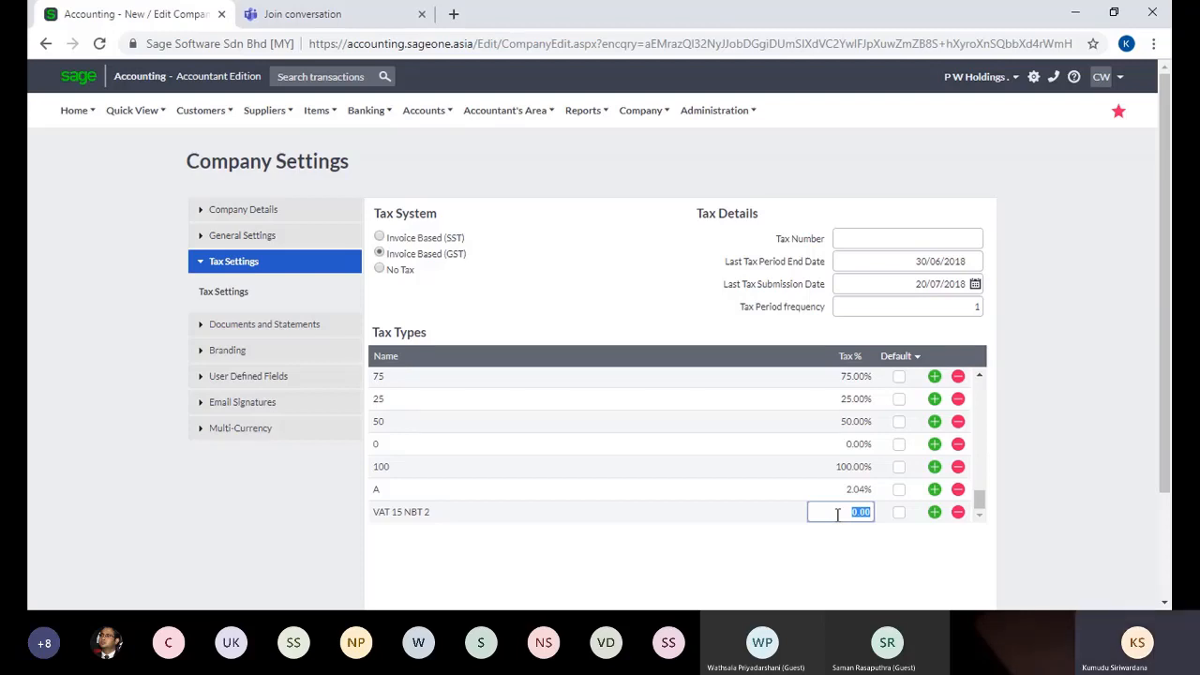
pyautogui.write('17.3')
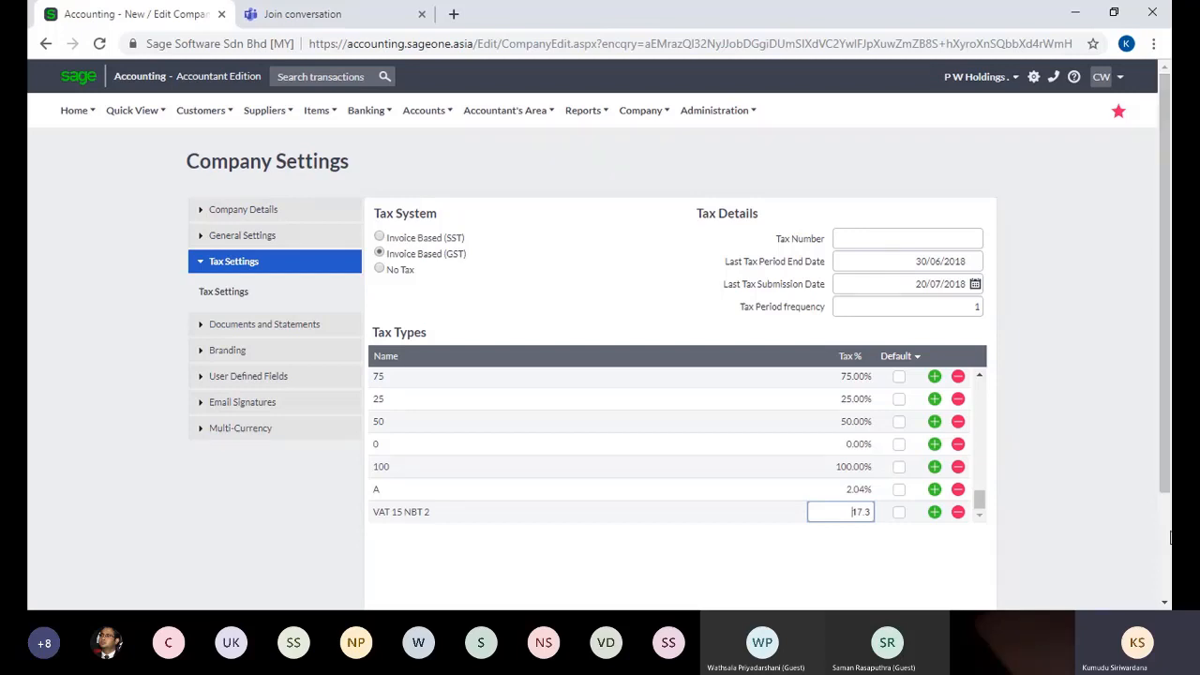
pyautogui.click(1167, 536)
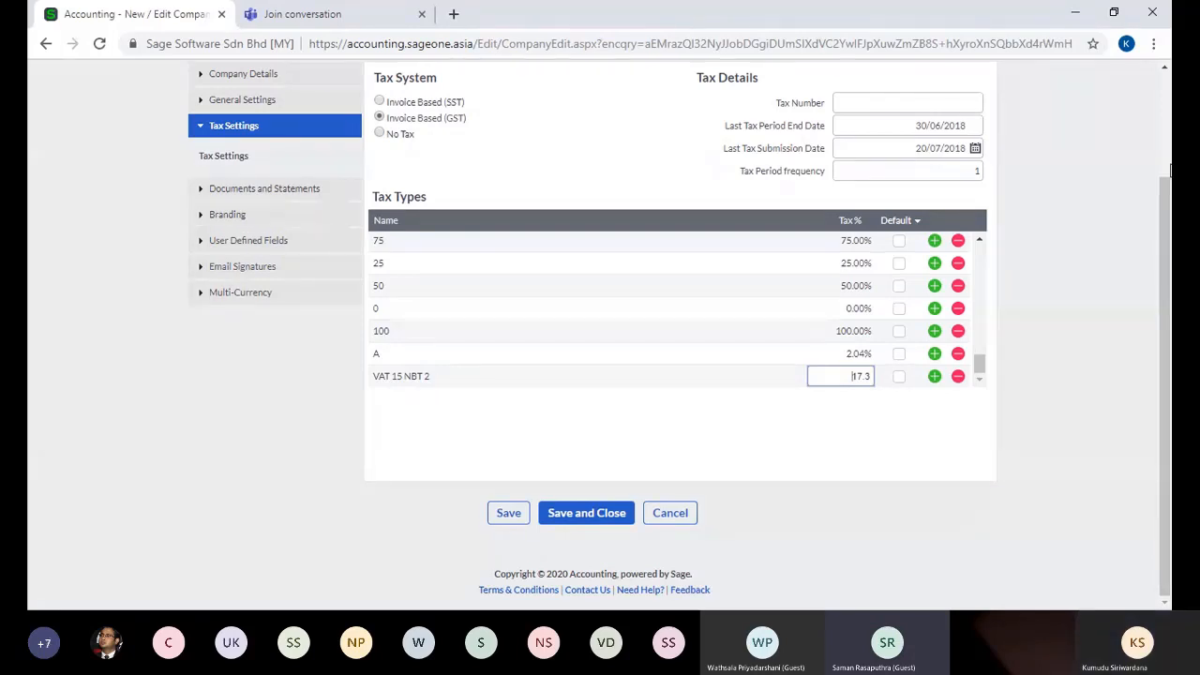
pyautogui.scroll(2, 1169, 169)
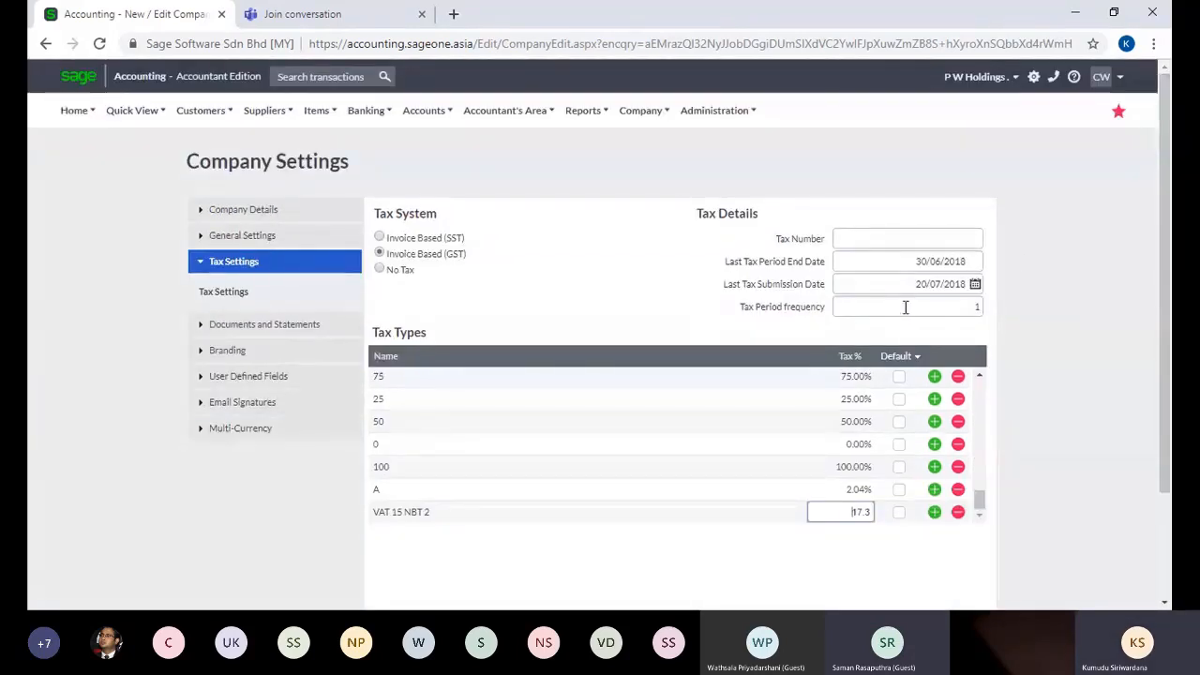
pyautogui.press('Tab')
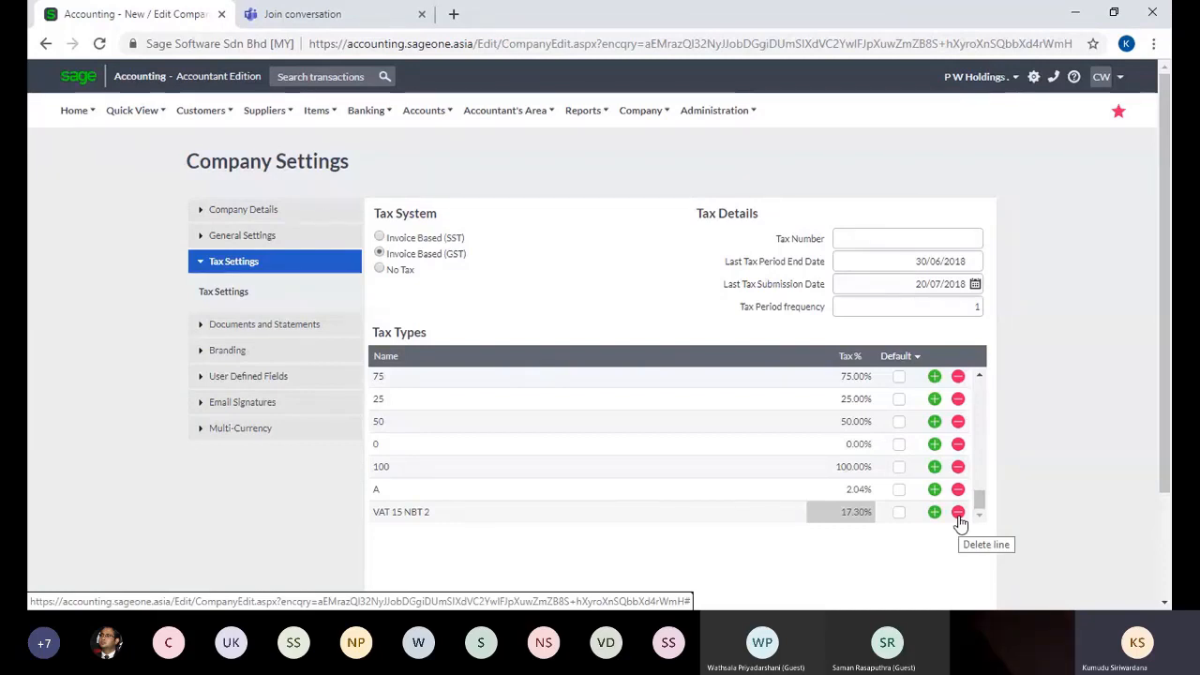
pyautogui.click(839, 523)
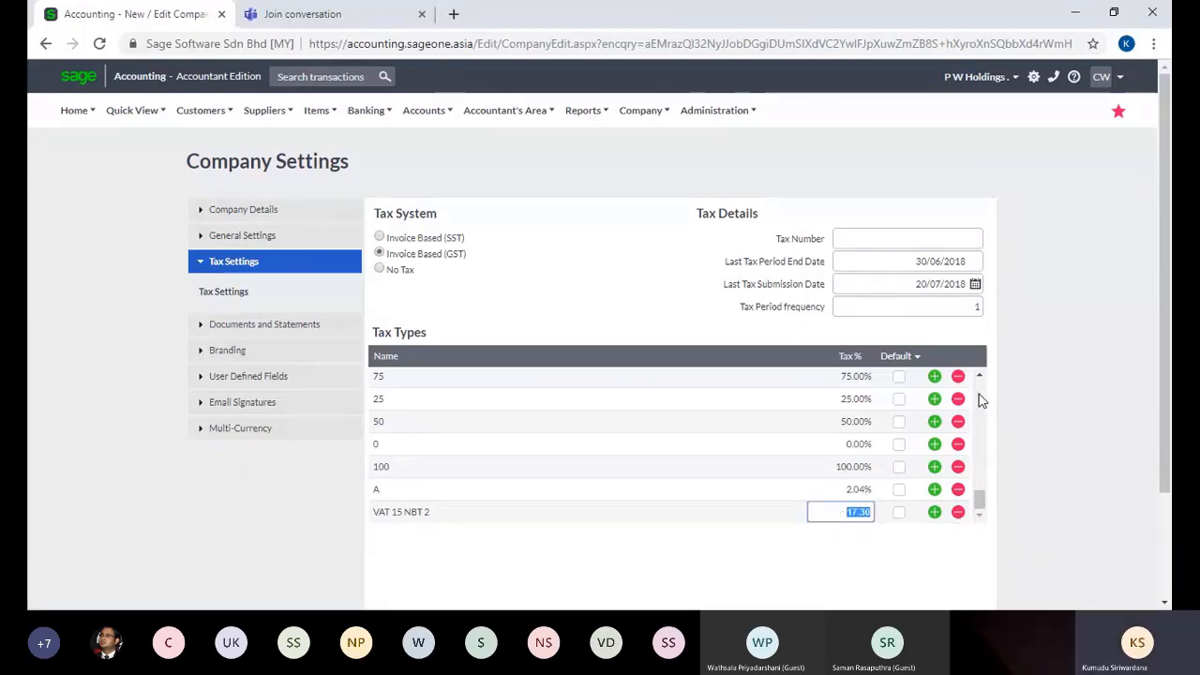
# Make VAT (15%) the default tax type for the company.
pyautogui.scroll(10, 979, 392)
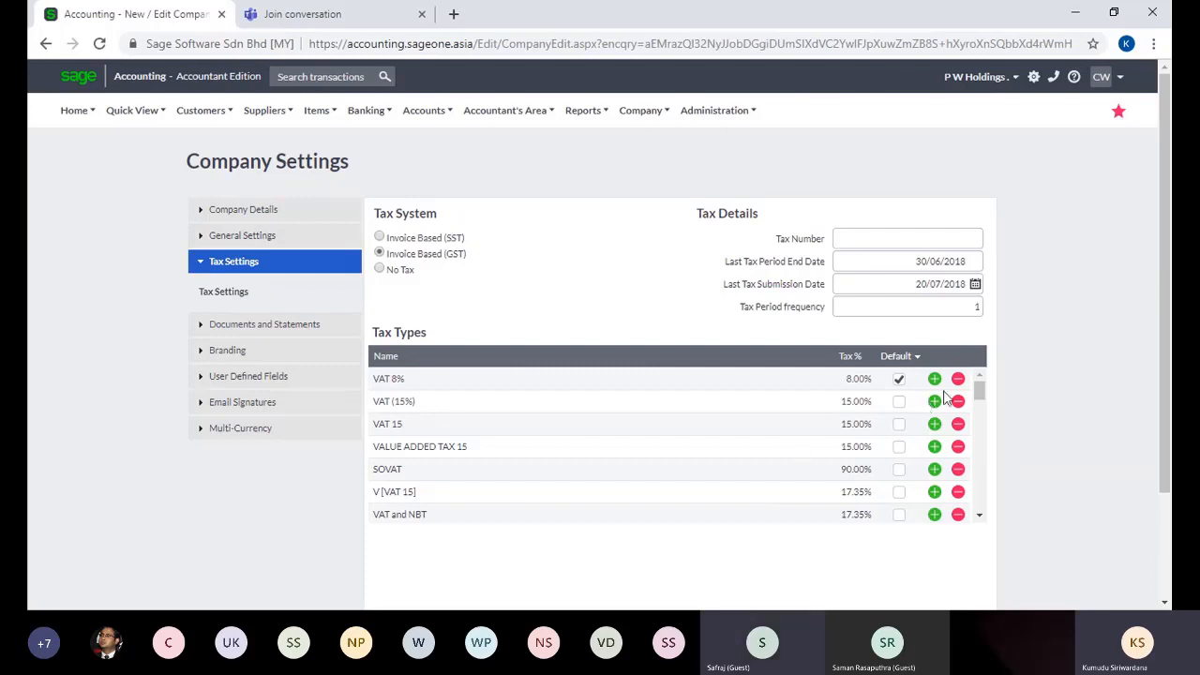
pyautogui.click(900, 402)
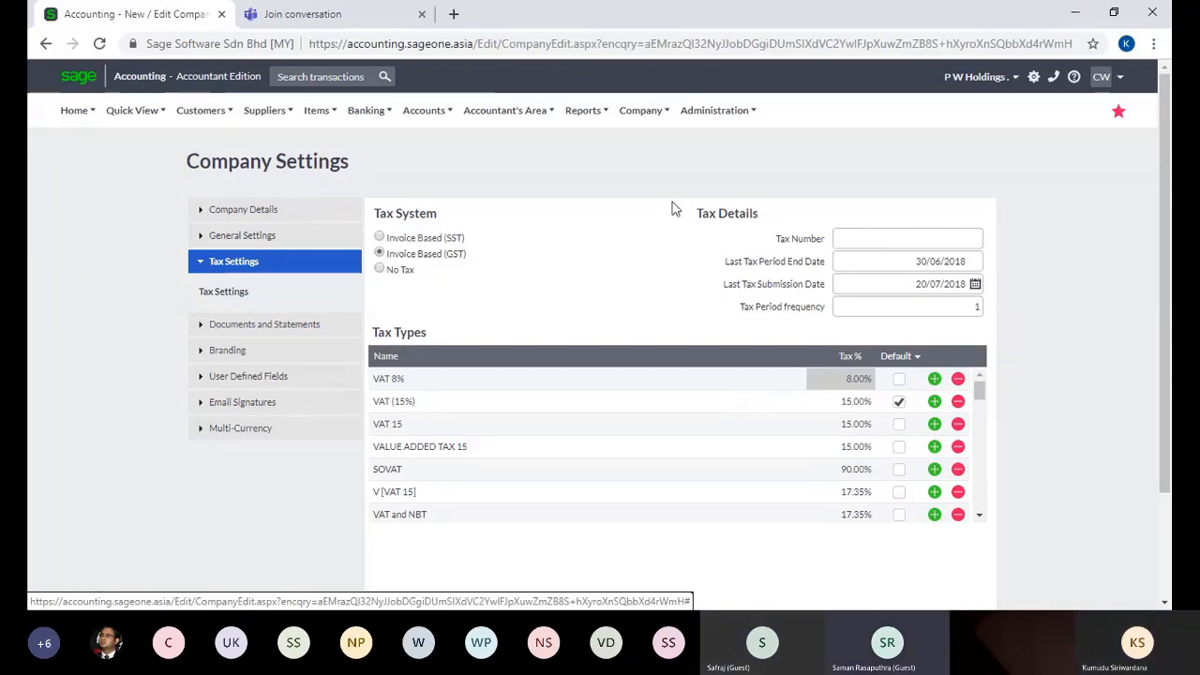
pyautogui.click(591, 113)
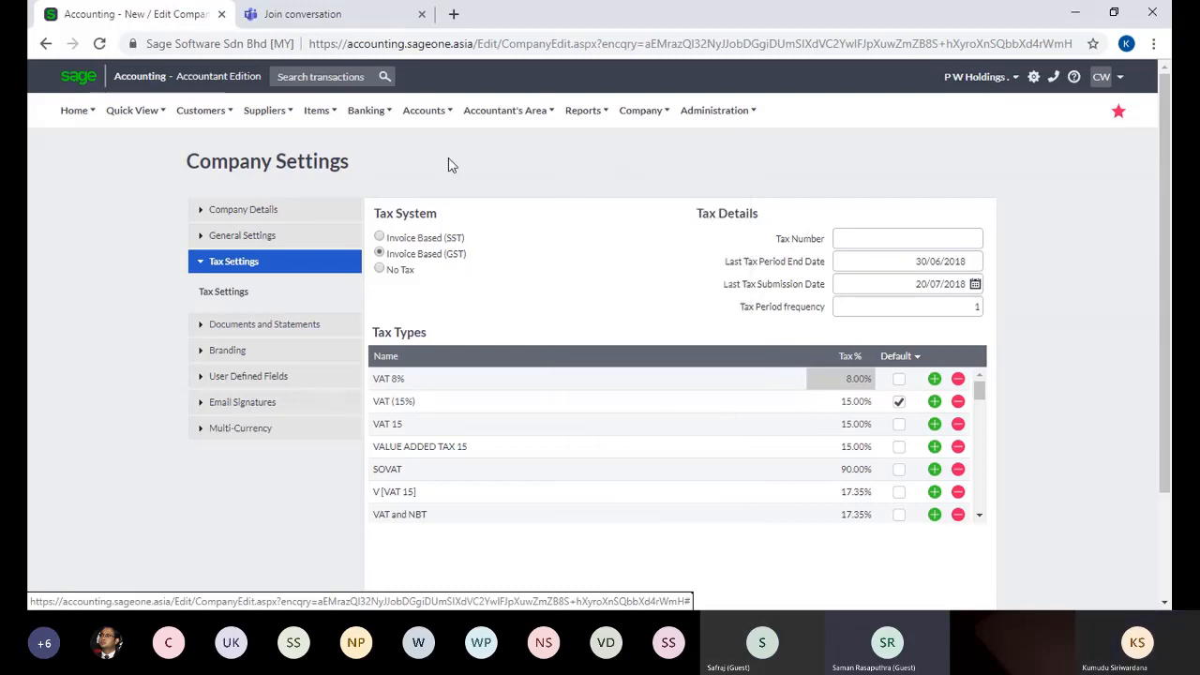
# Start a new customer record and choose VAT (15%) as its default tax type.
pyautogui.moveTo(228, 114)
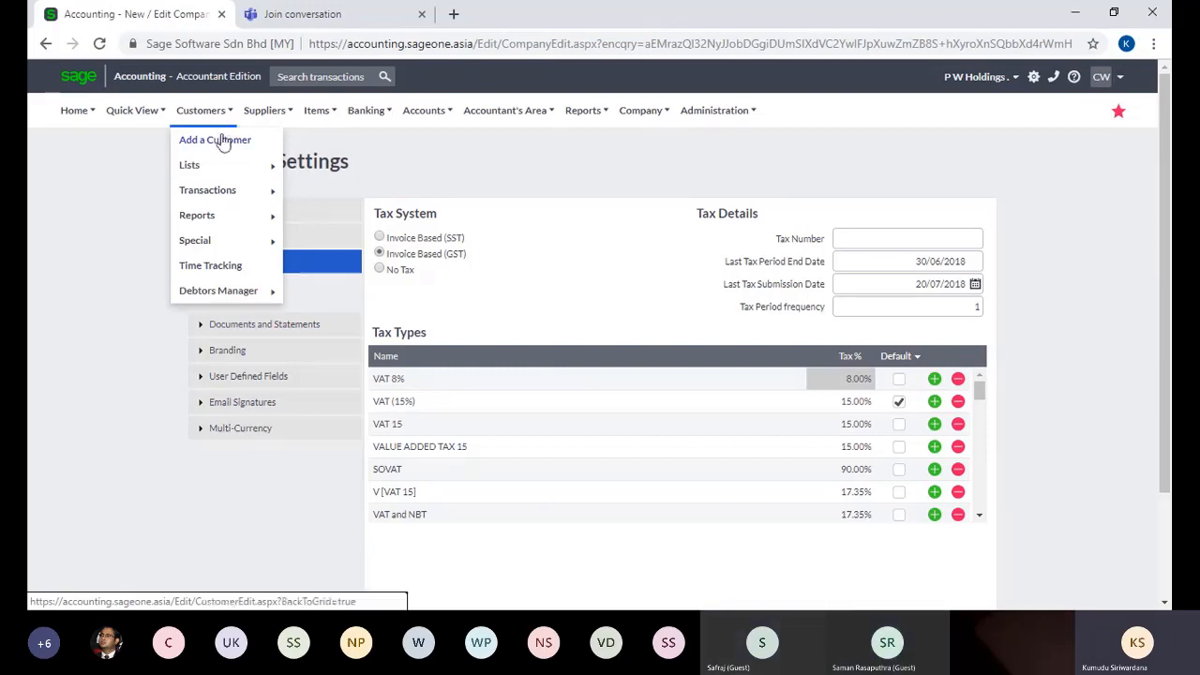
pyautogui.click(222, 140)
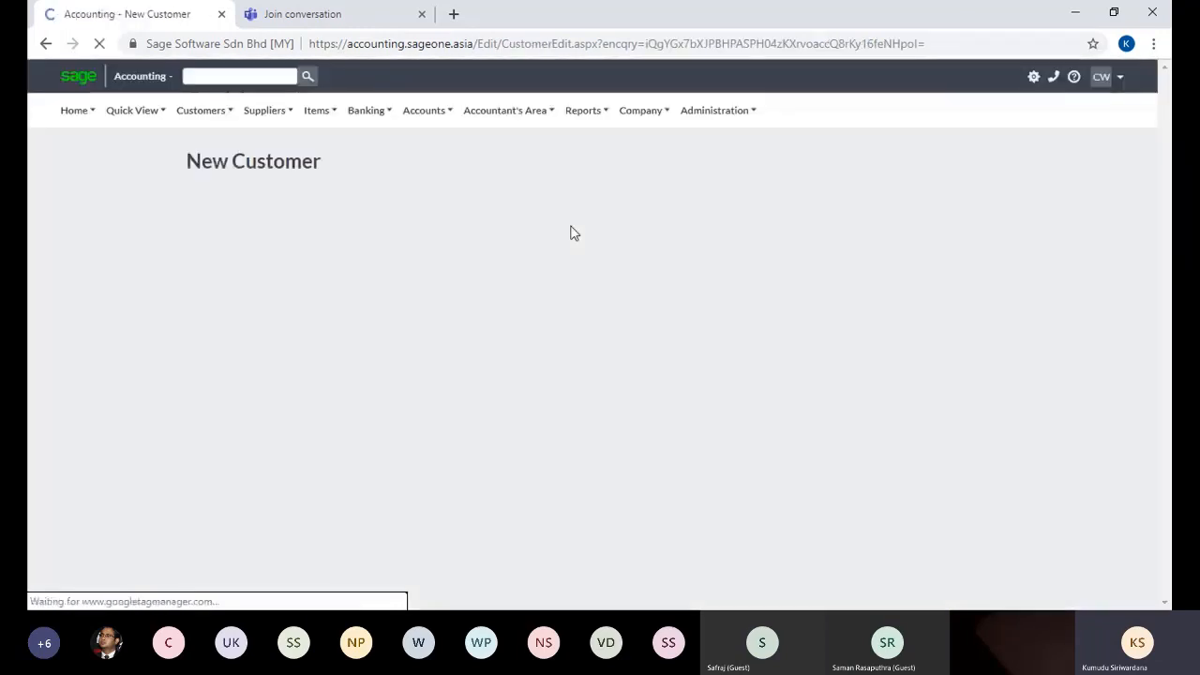
pyautogui.scroll(-5, 1165, 554)
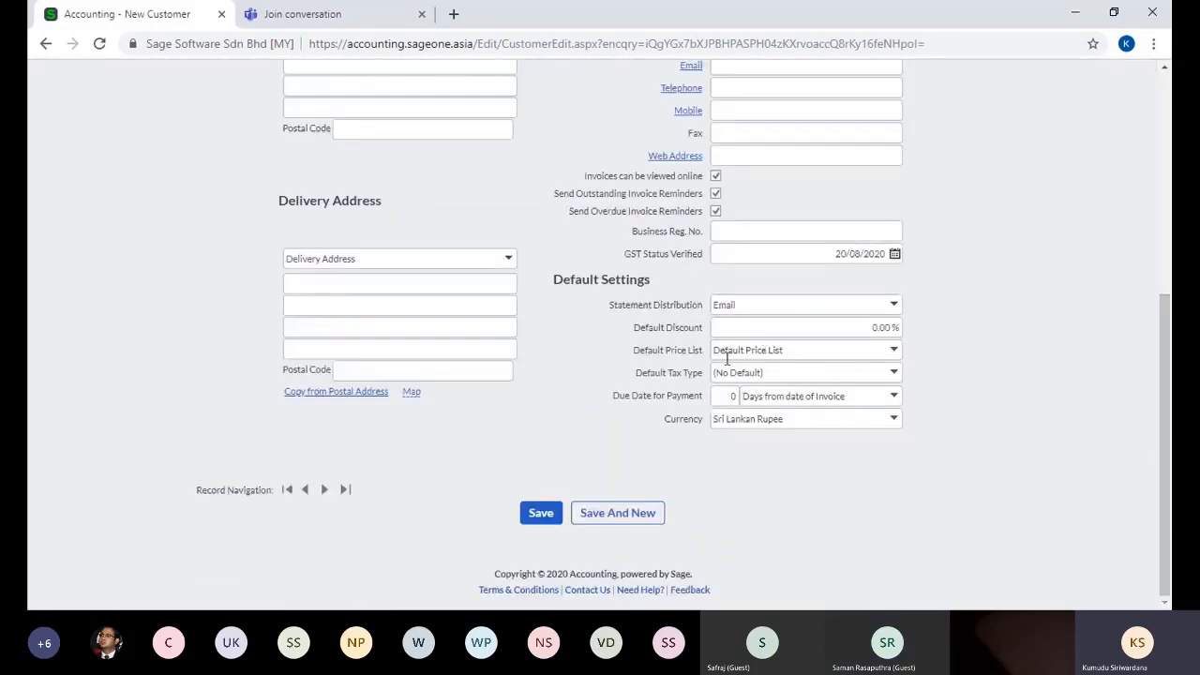
pyautogui.click(895, 373)
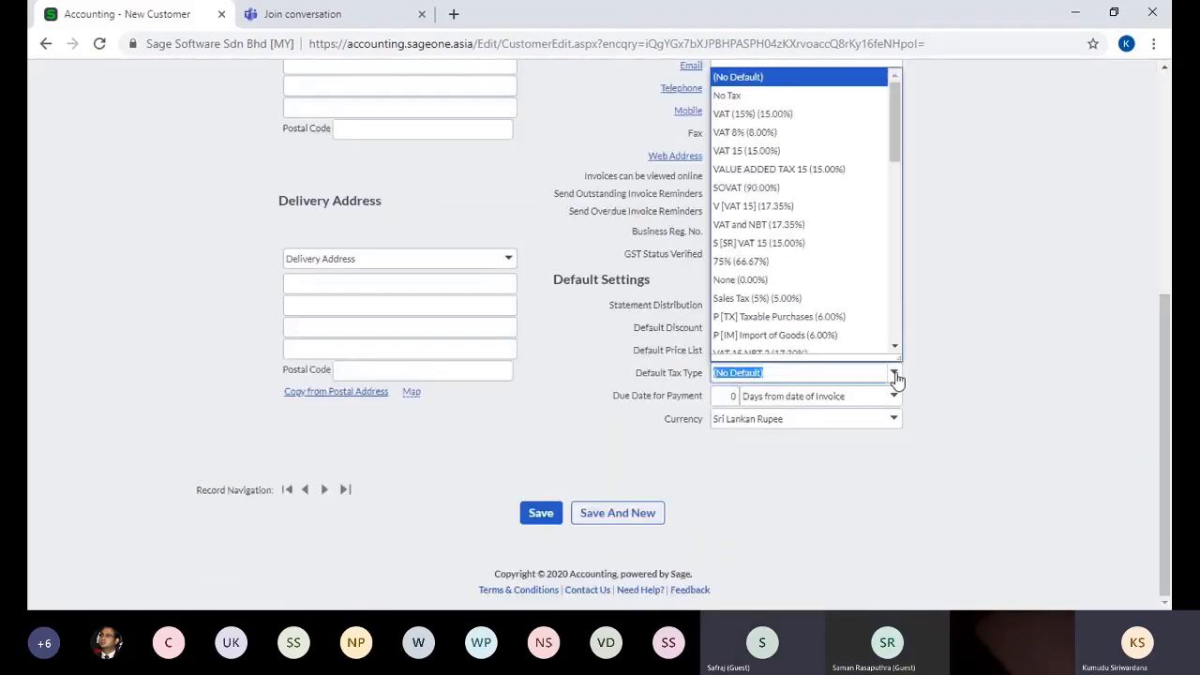
pyautogui.click(793, 114)
pyautogui.scroll(1, 1160, 188)
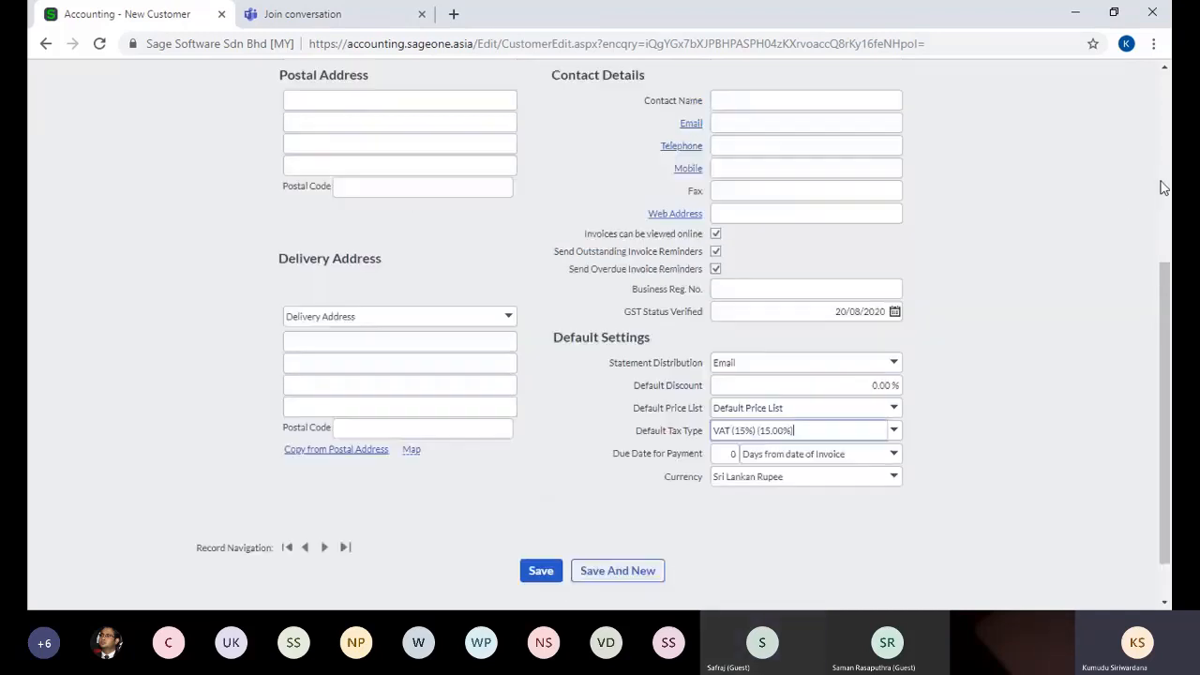
pyautogui.scroll(4, 1160, 188)
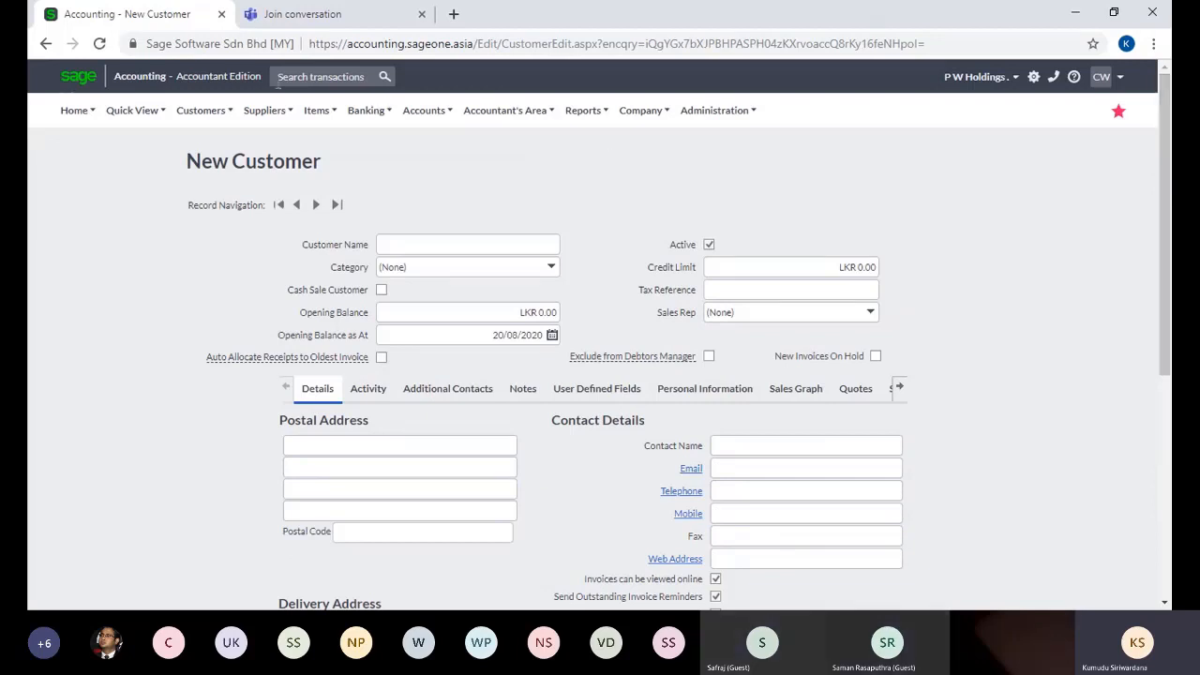
# Open the list of customer quotes from the customer transactions.
pyautogui.click(204, 112)
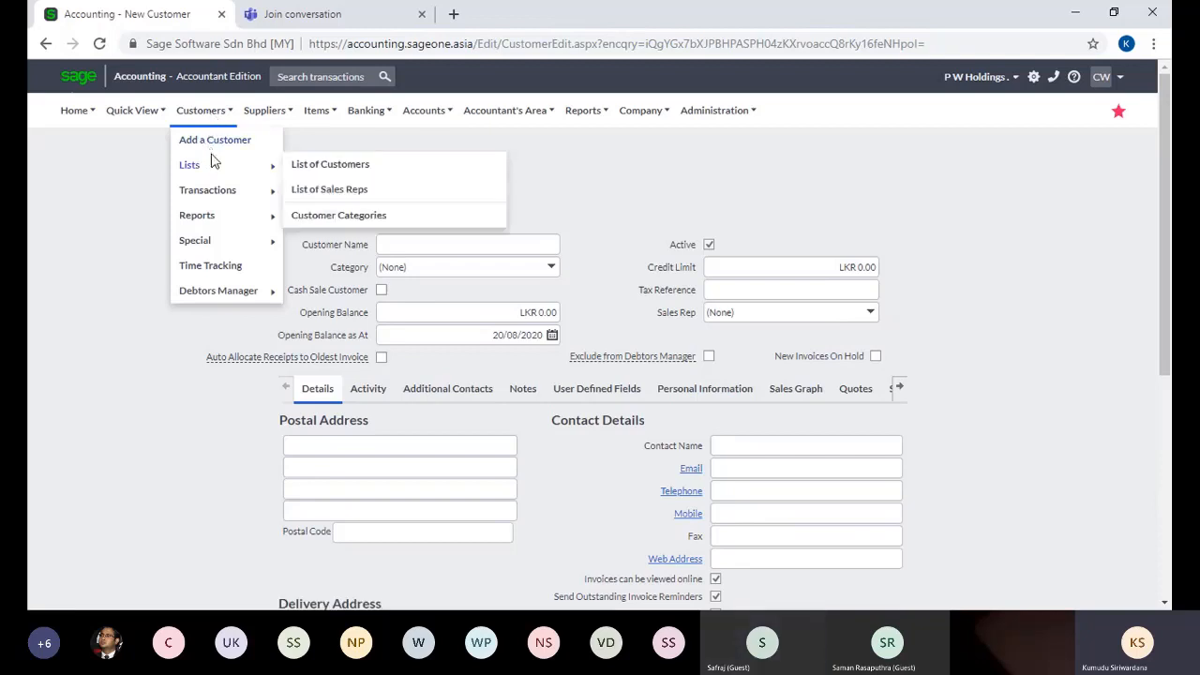
pyautogui.moveTo(222, 189)
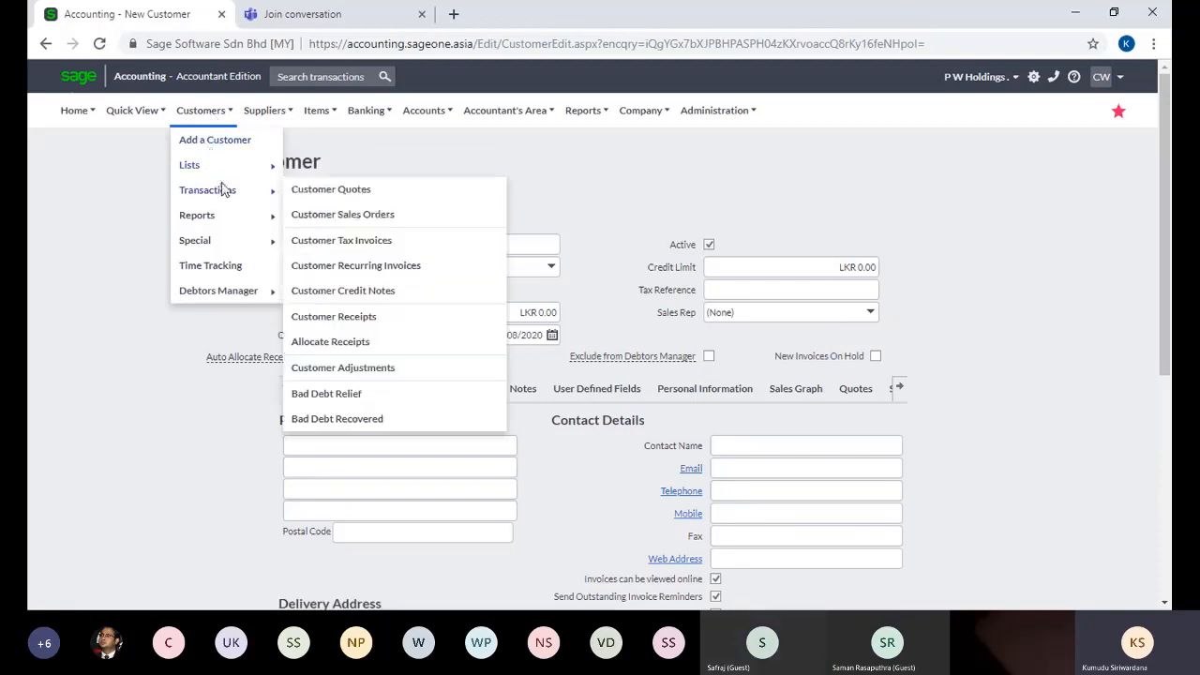
pyautogui.click(330, 190)
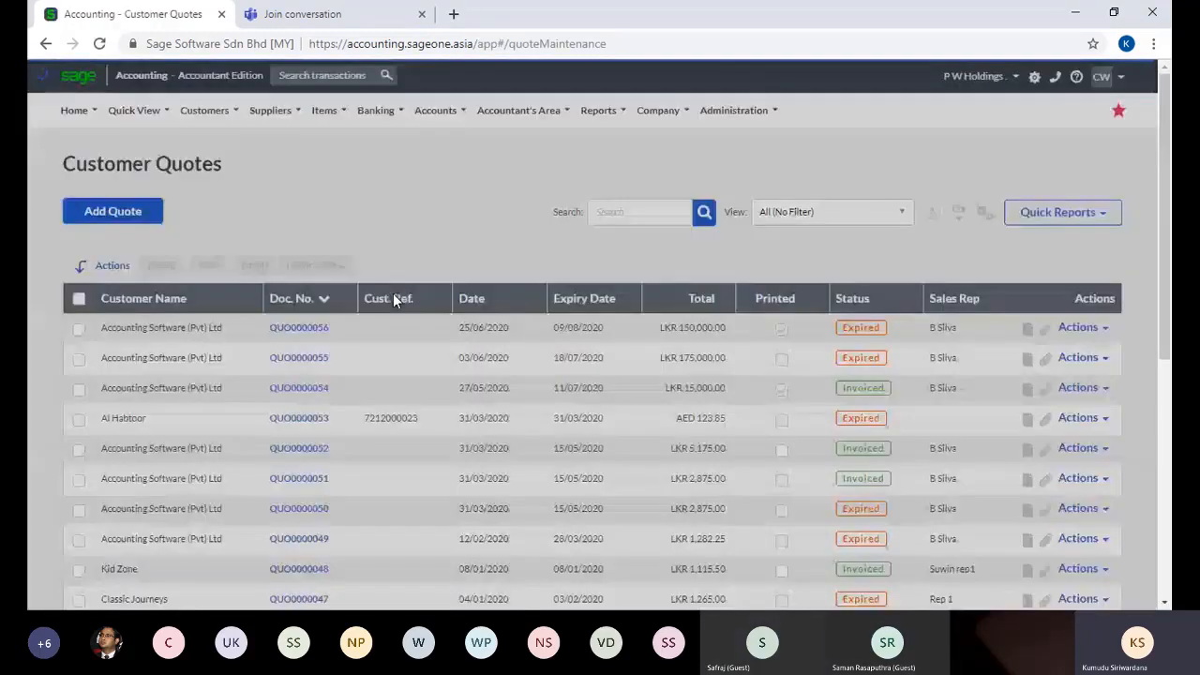
# Start a new customer quote, check the tax type selection on its item lines, and return to the quotes list.
pyautogui.click(124, 213)
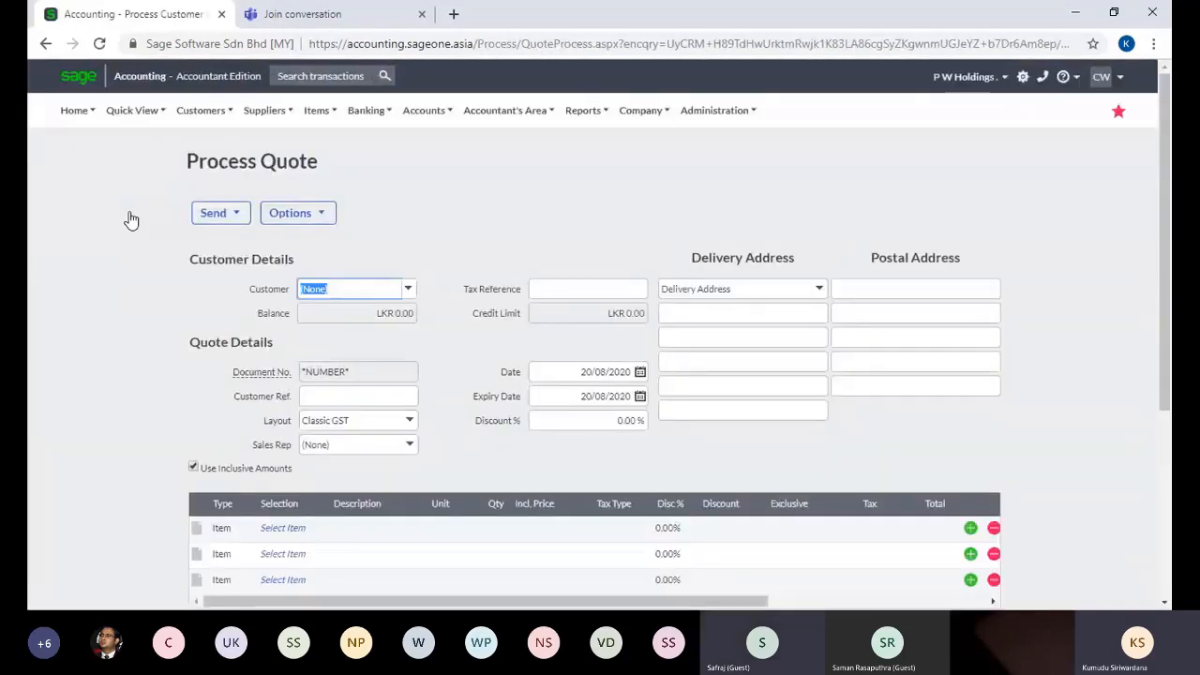
pyautogui.click(611, 529)
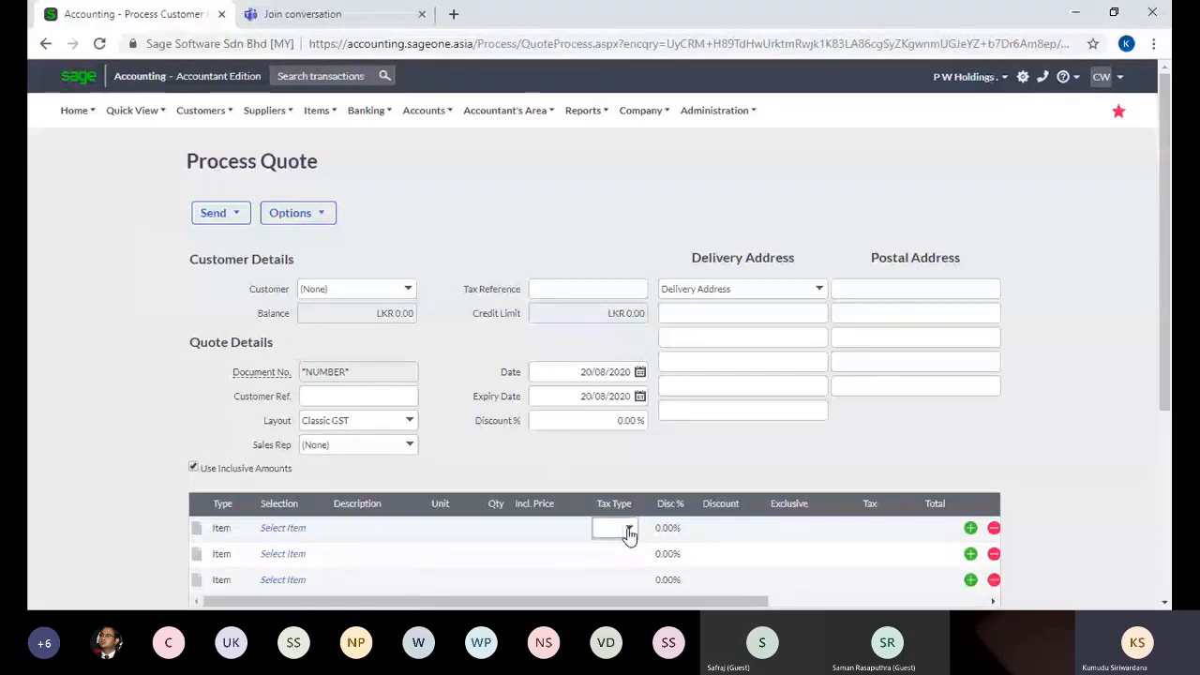
pyautogui.click(628, 530)
pyautogui.click(525, 483)
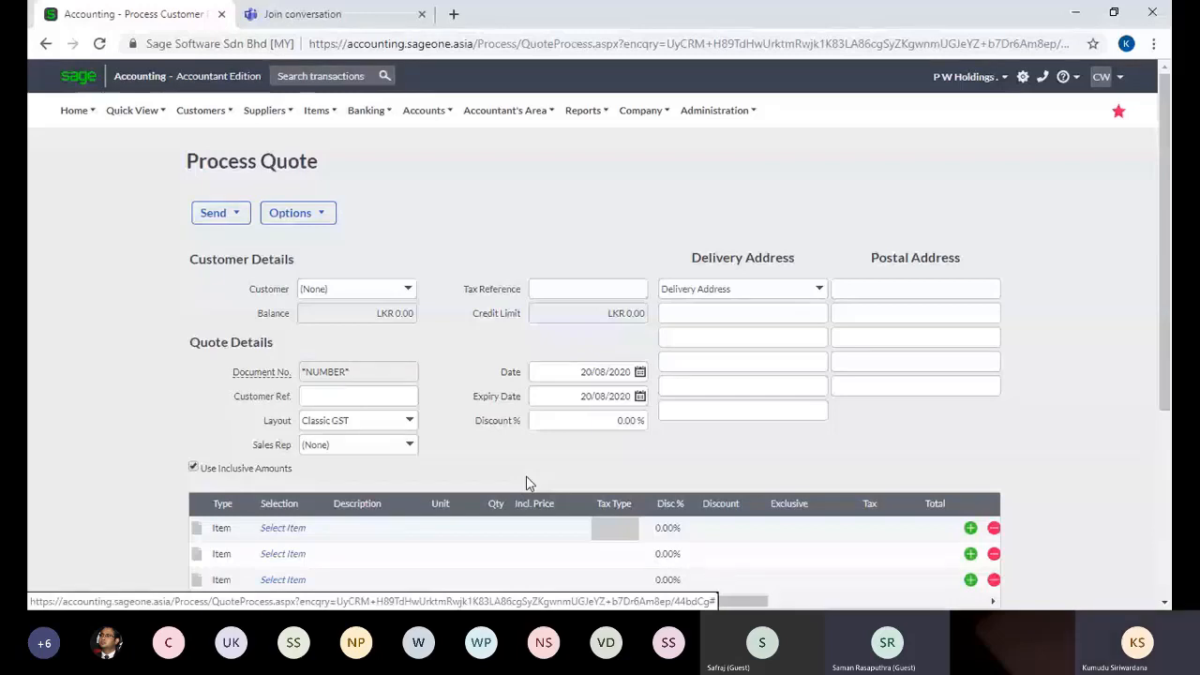
pyautogui.click(623, 558)
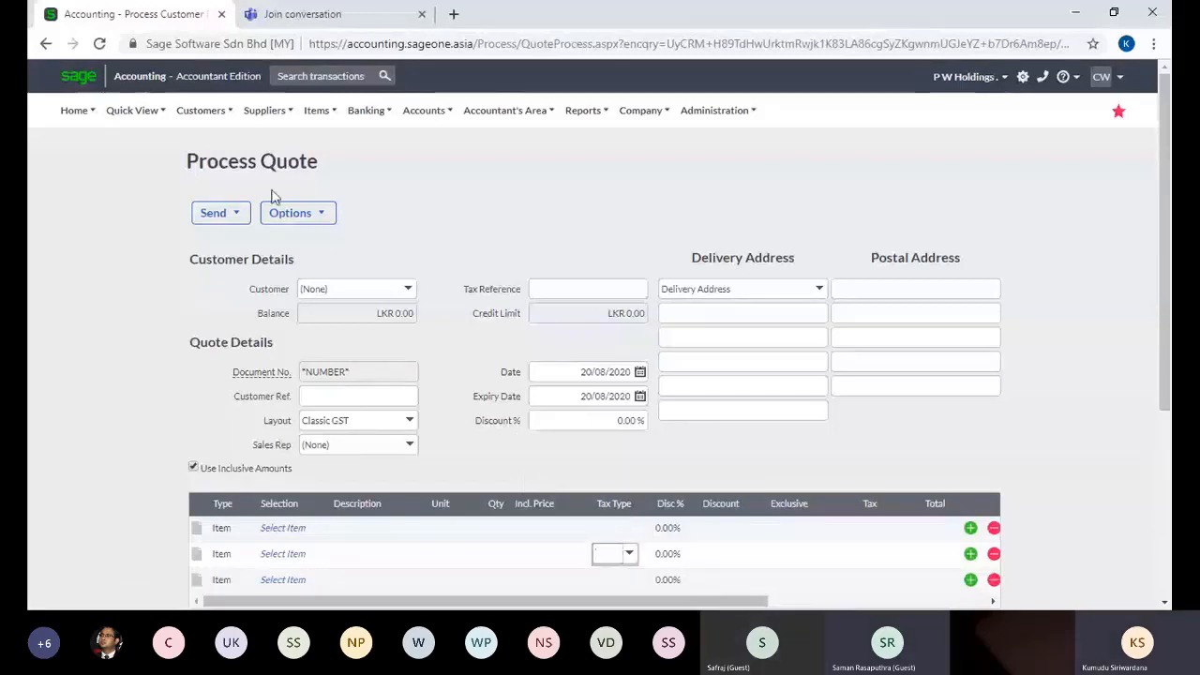
pyautogui.click(47, 45)
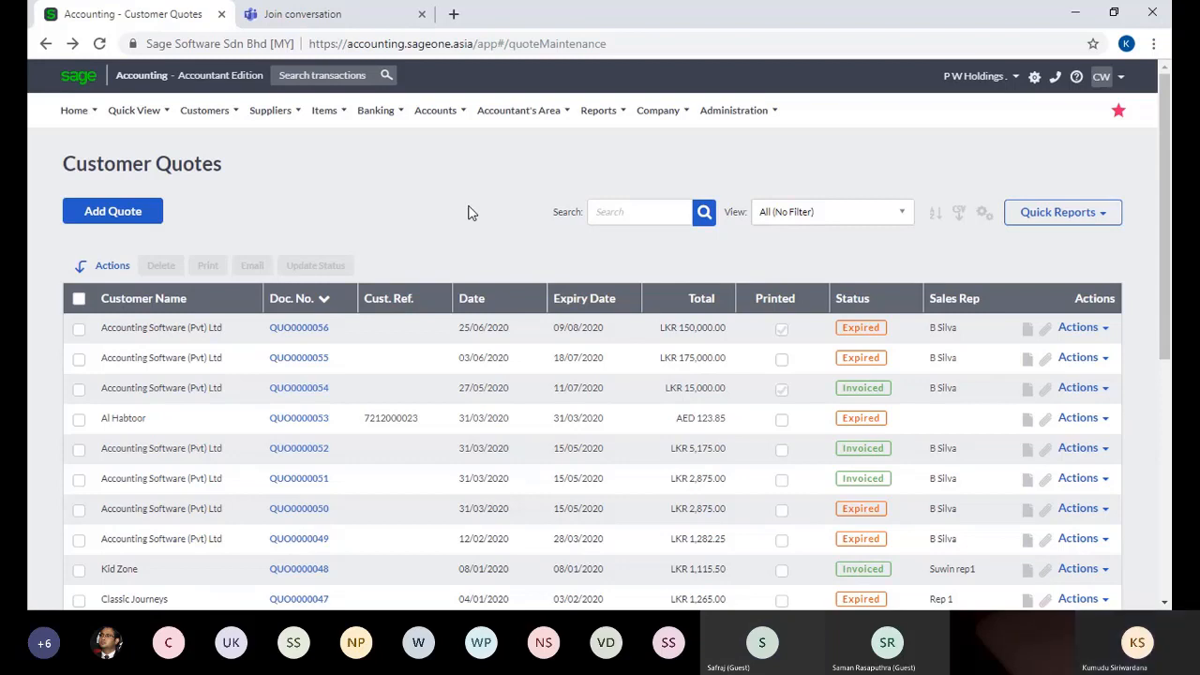
# Start a new supplier record and view the available default tax types in its default settings.
pyautogui.click(272, 112)
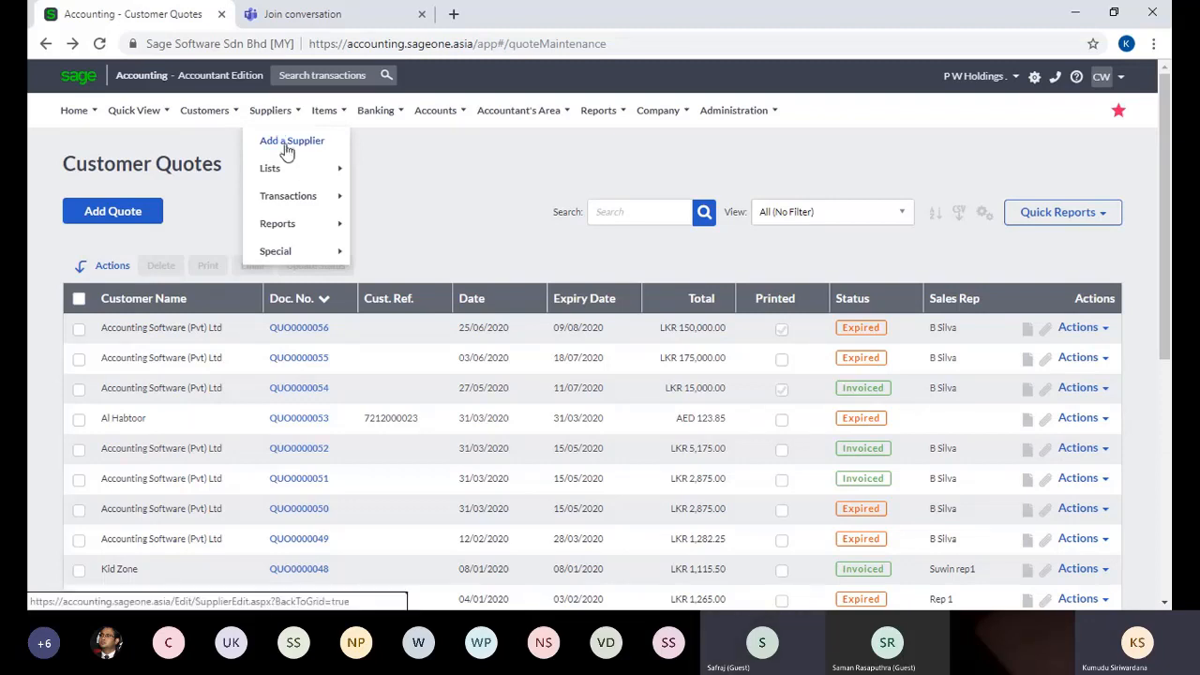
pyautogui.click(287, 148)
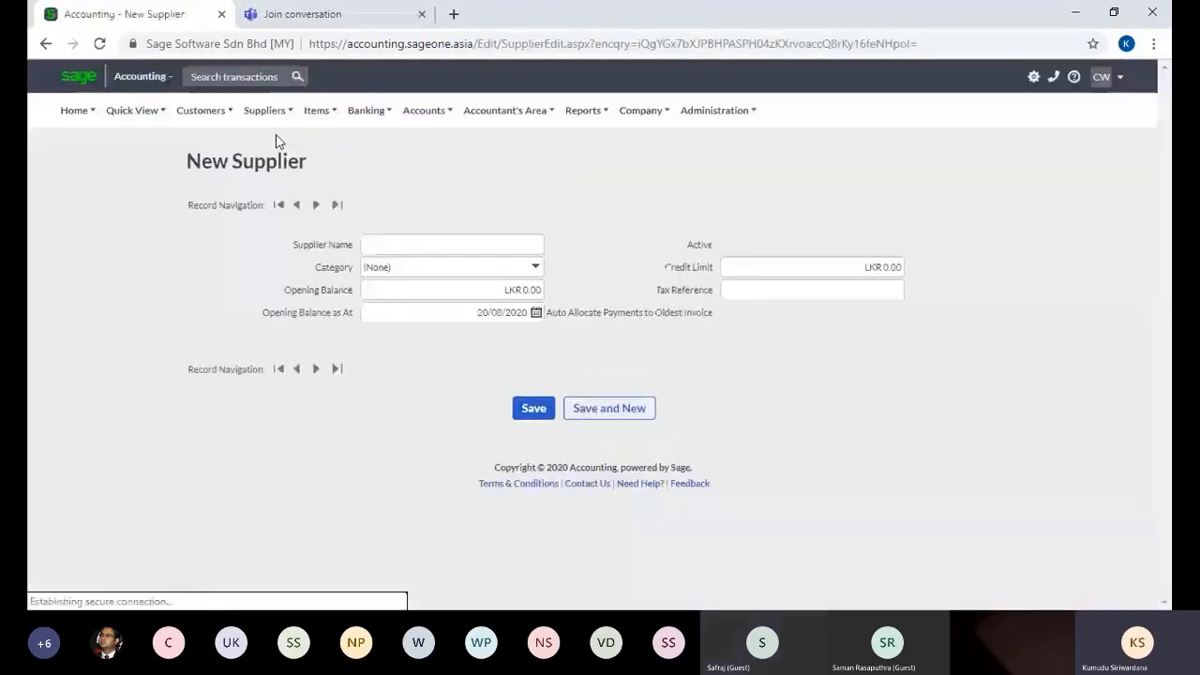
pyautogui.moveTo(289, 122)
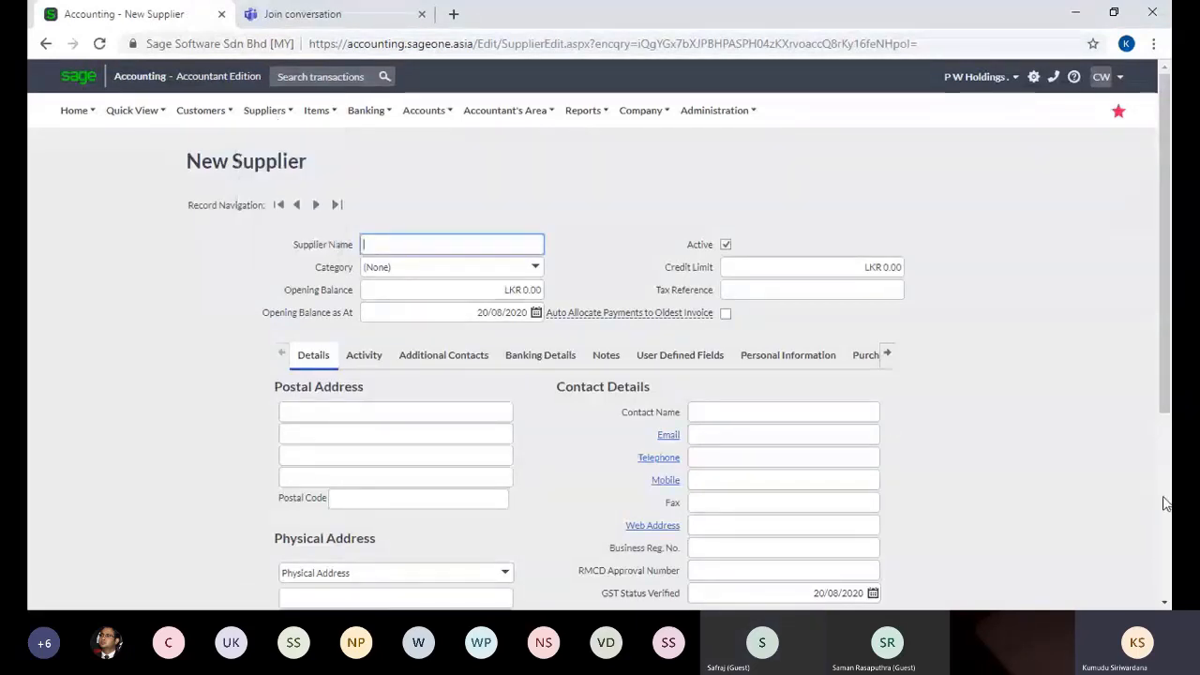
pyautogui.scroll(-3, 1164, 504)
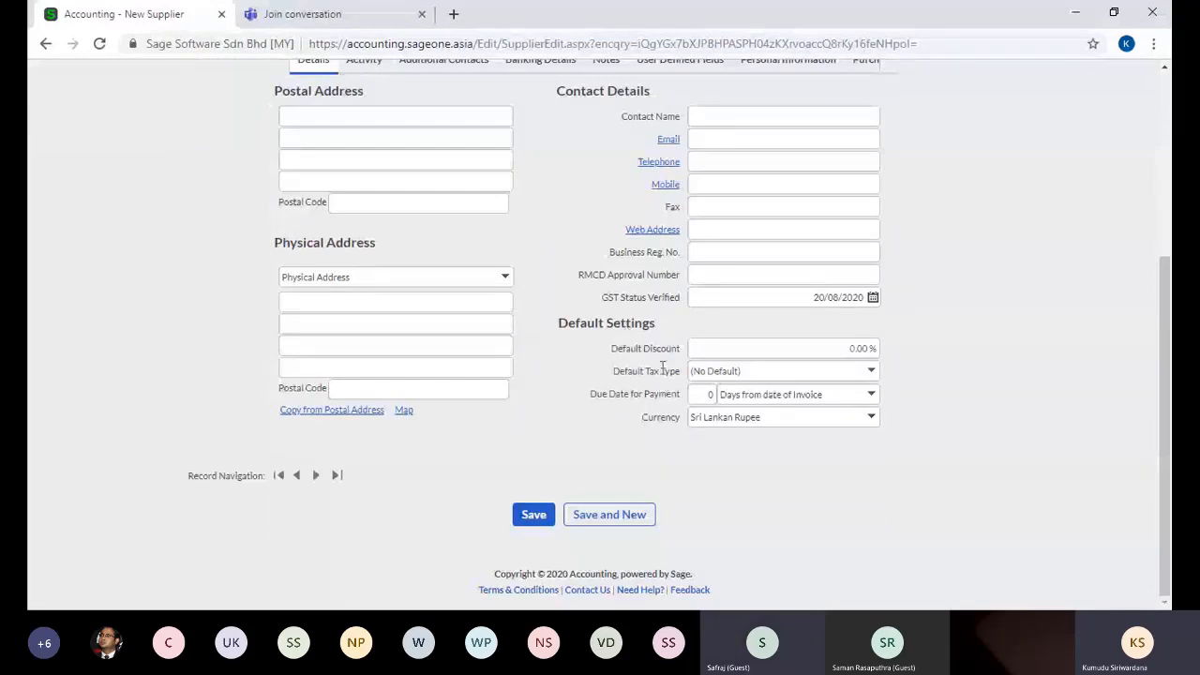
pyautogui.click(871, 373)
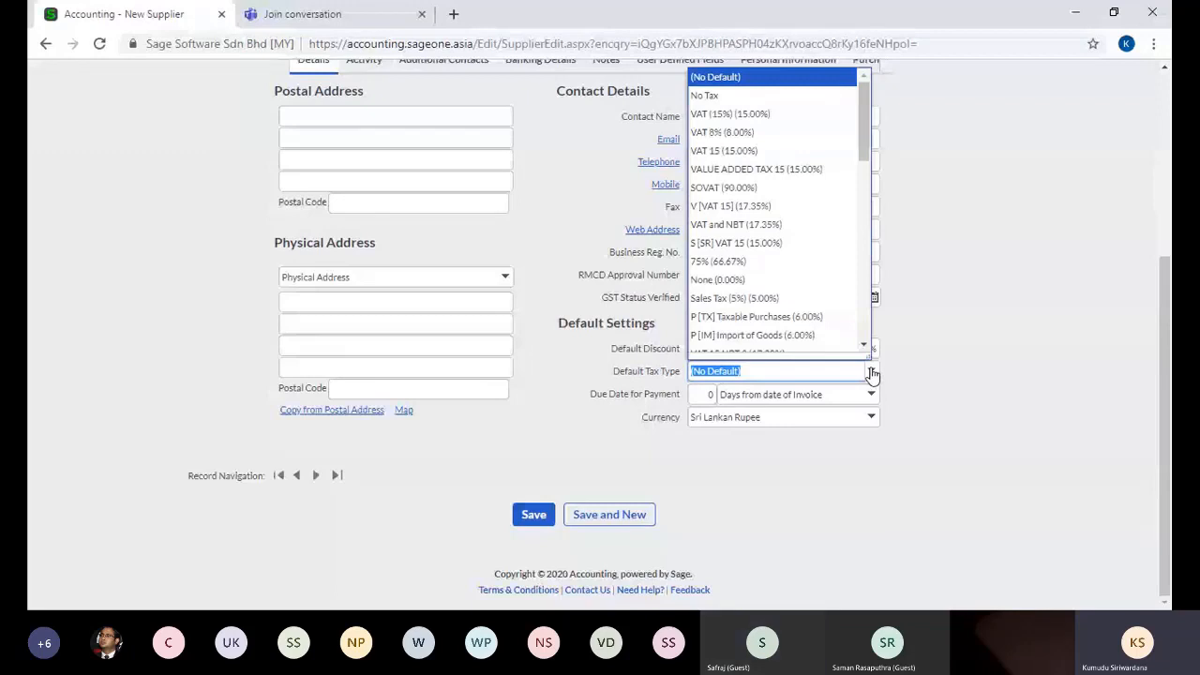
pyautogui.click(965, 333)
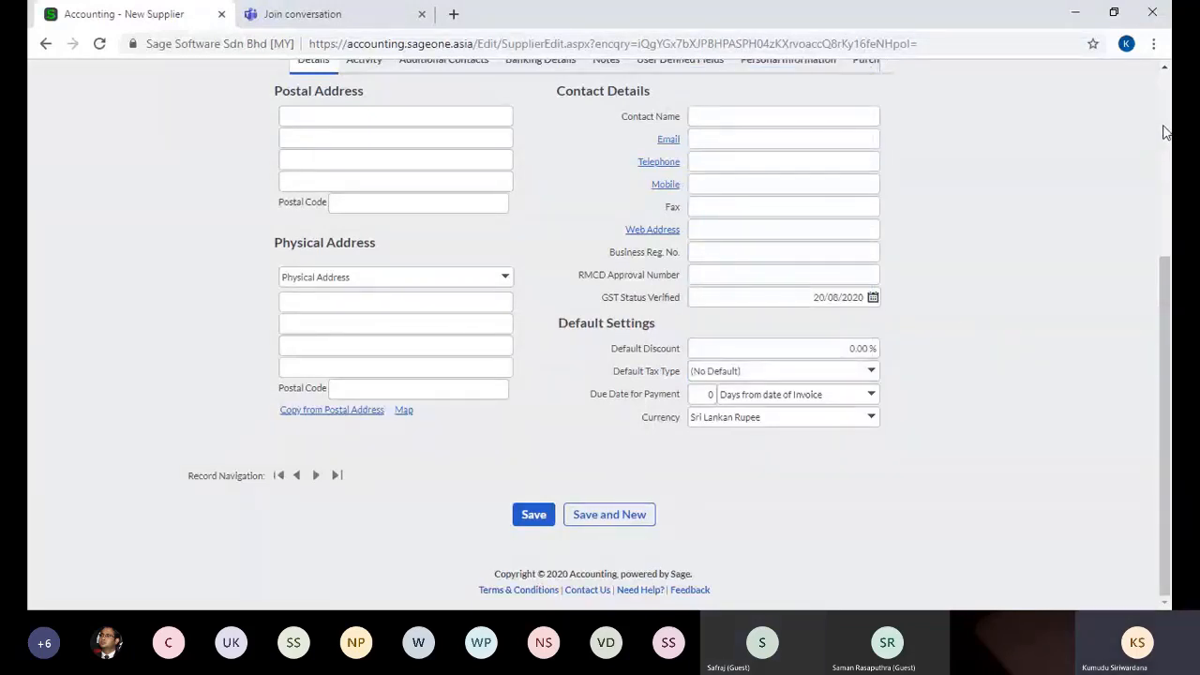
pyautogui.scroll(4, 1165, 132)
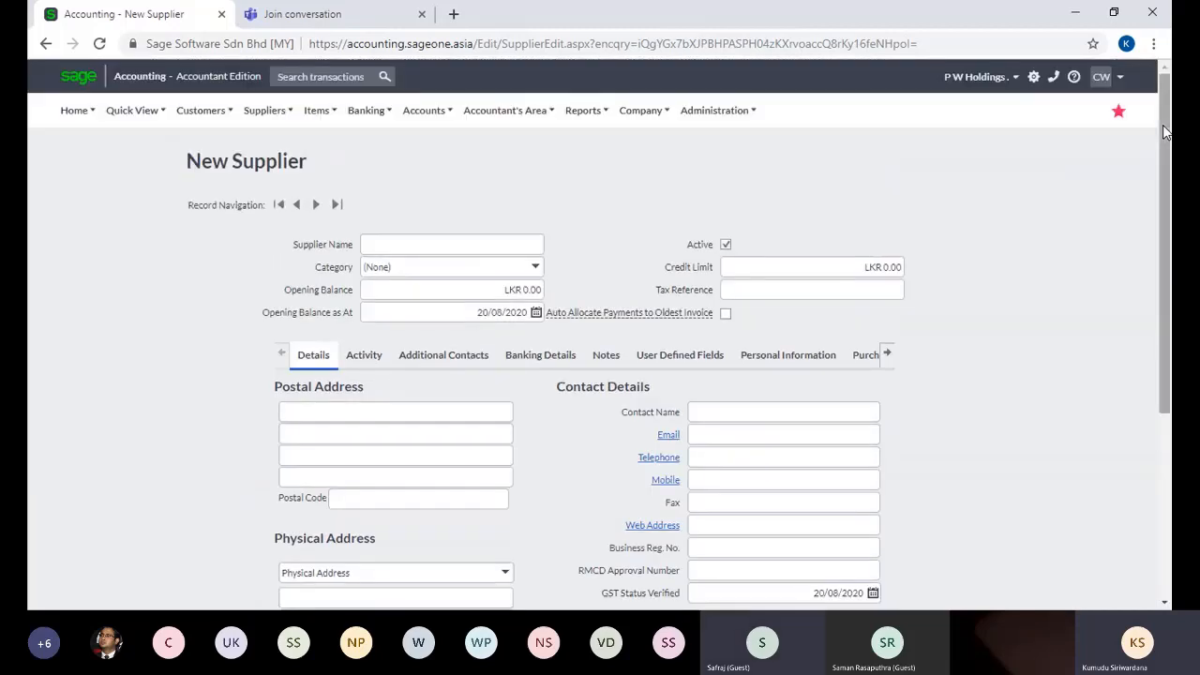
# Open the company's tax returns and reports page and review the current and previous tax periods.
pyautogui.click(640, 112)
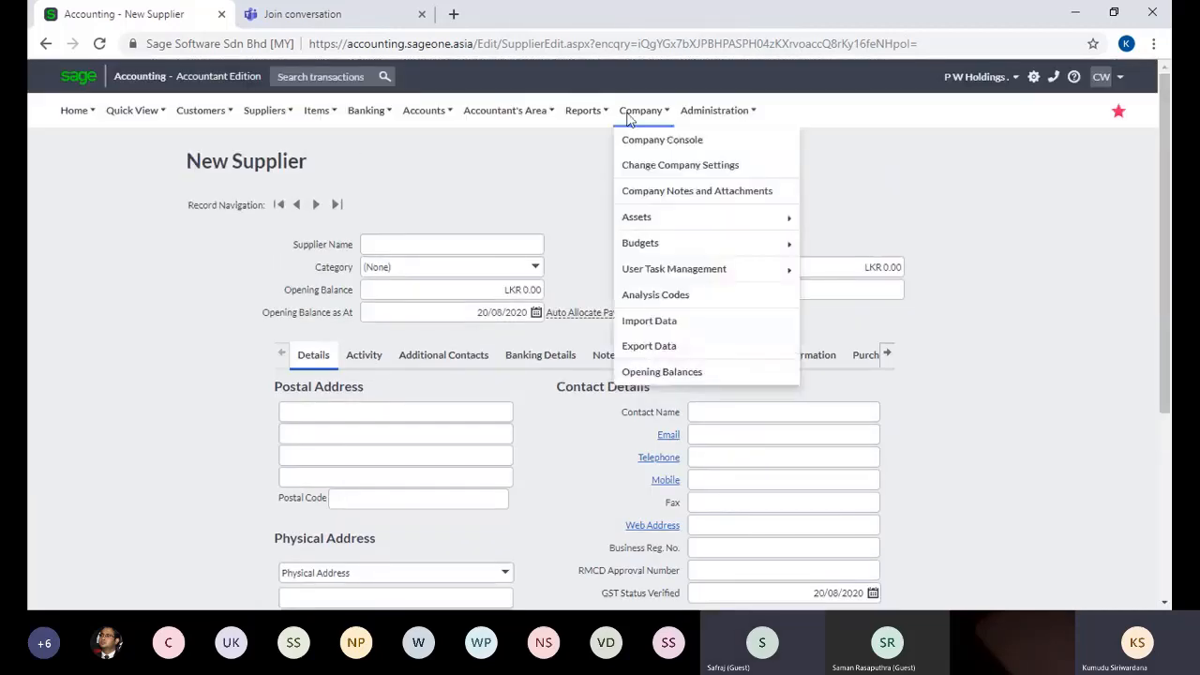
pyautogui.click(643, 165)
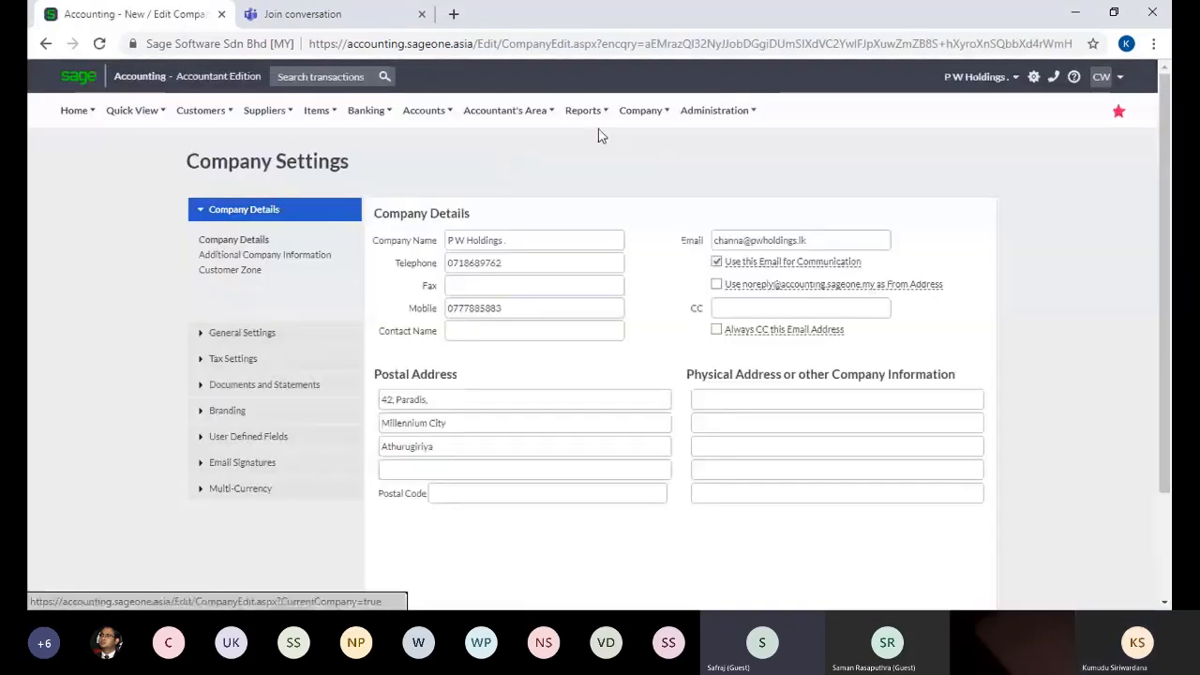
pyautogui.click(587, 115)
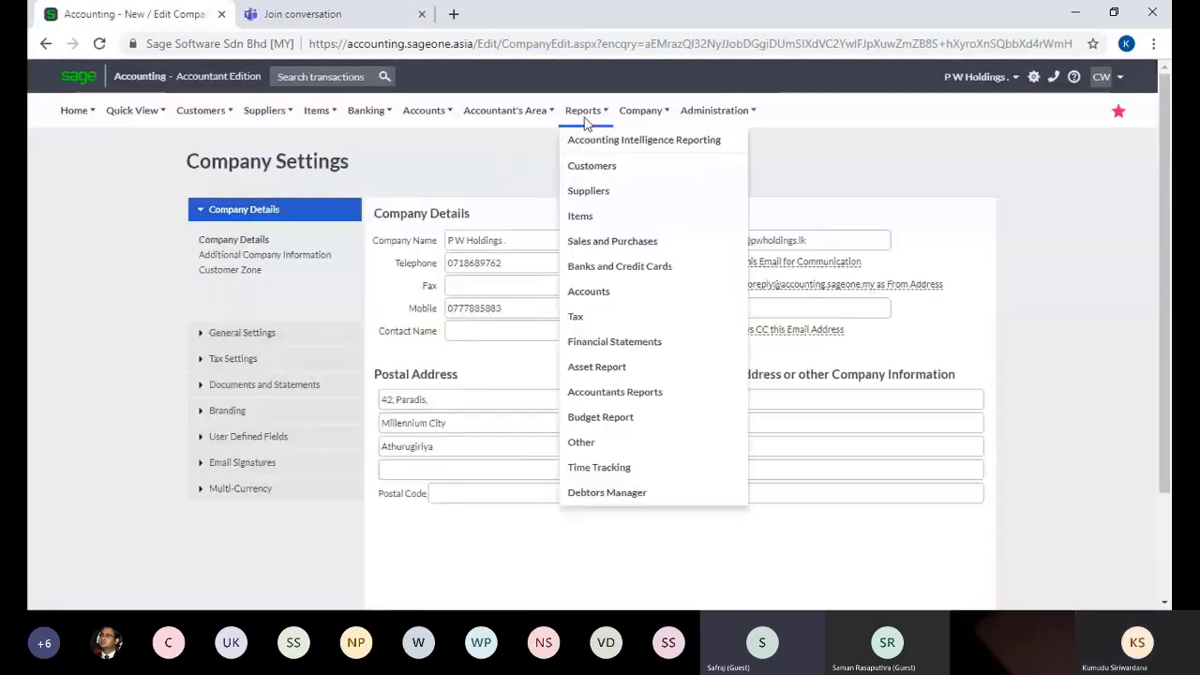
pyautogui.click(580, 319)
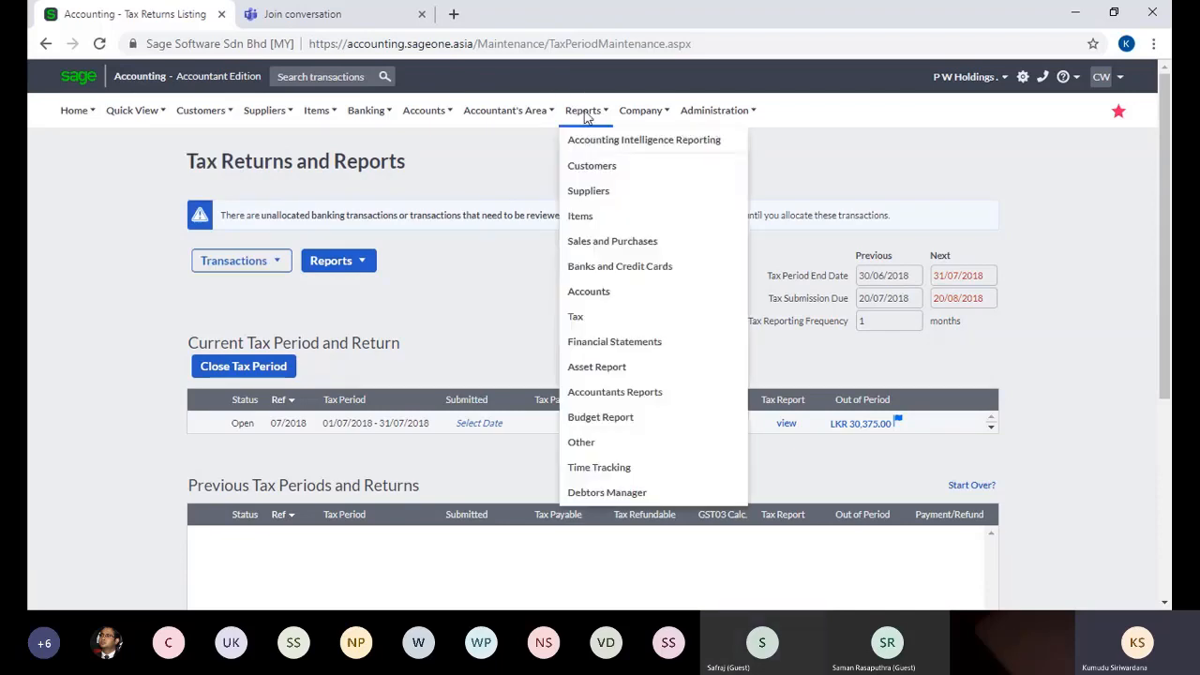
pyautogui.scroll(-4, 1137, 418)
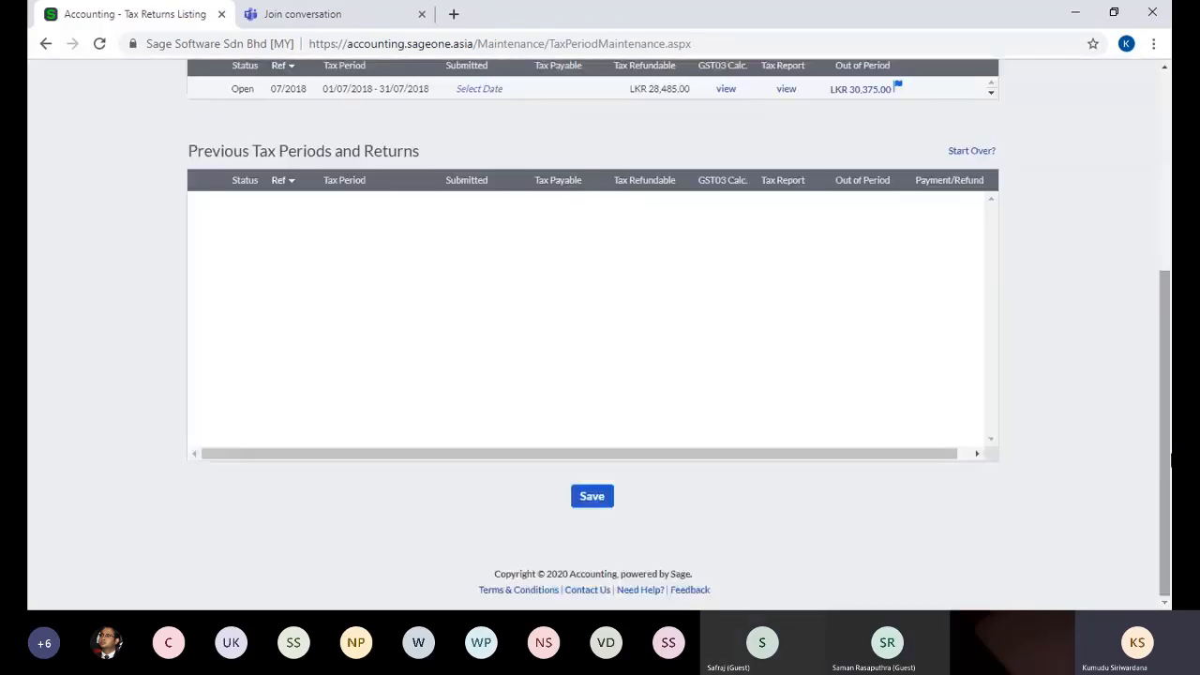
pyautogui.scroll(4, 1162, 110)
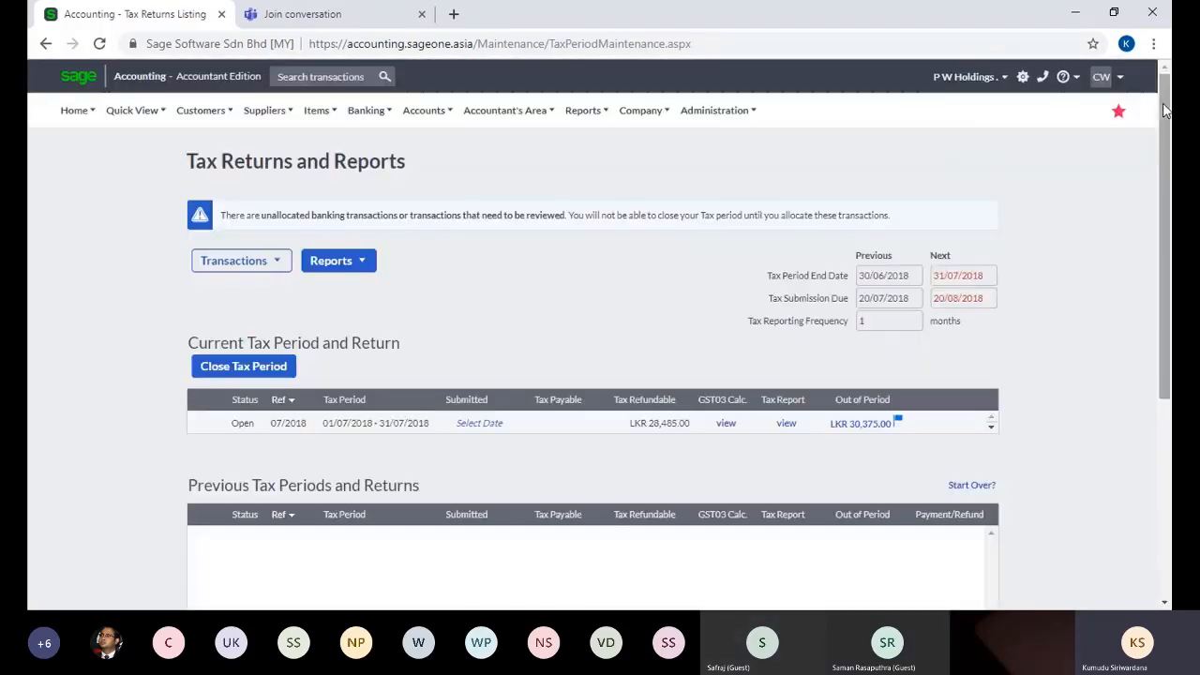
# Open the company's tax settings and go to the Tax Number field in the tax details.
pyautogui.moveTo(641, 109)
pyautogui.click(636, 165)
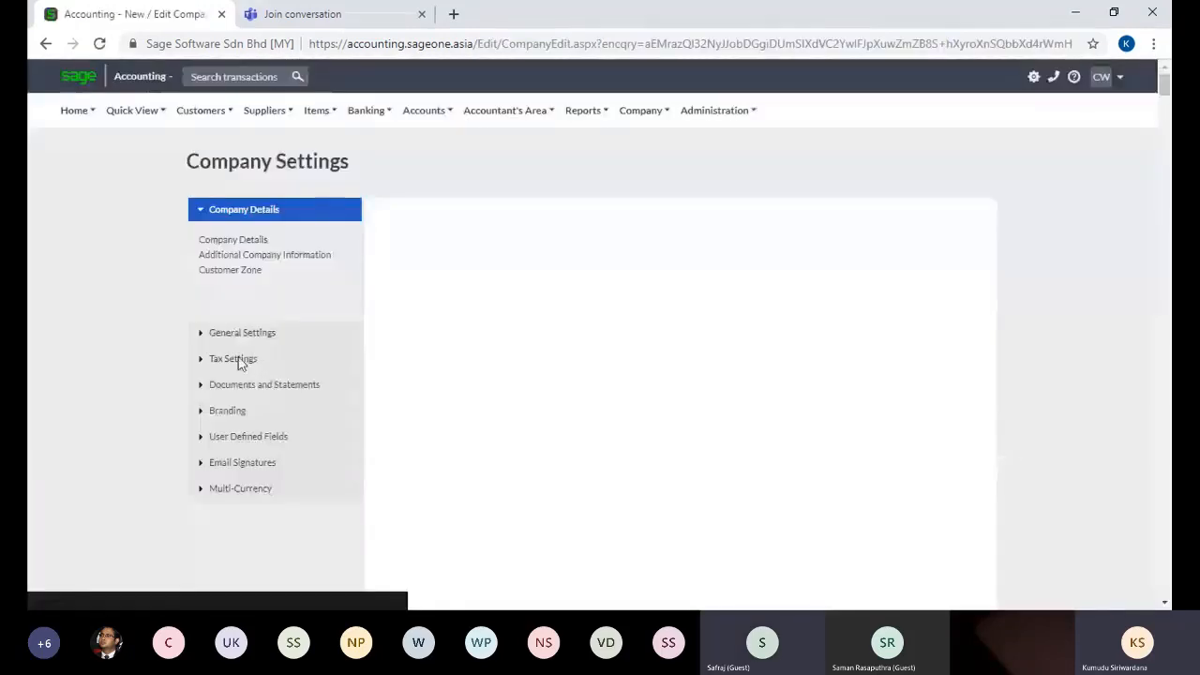
pyautogui.click(234, 359)
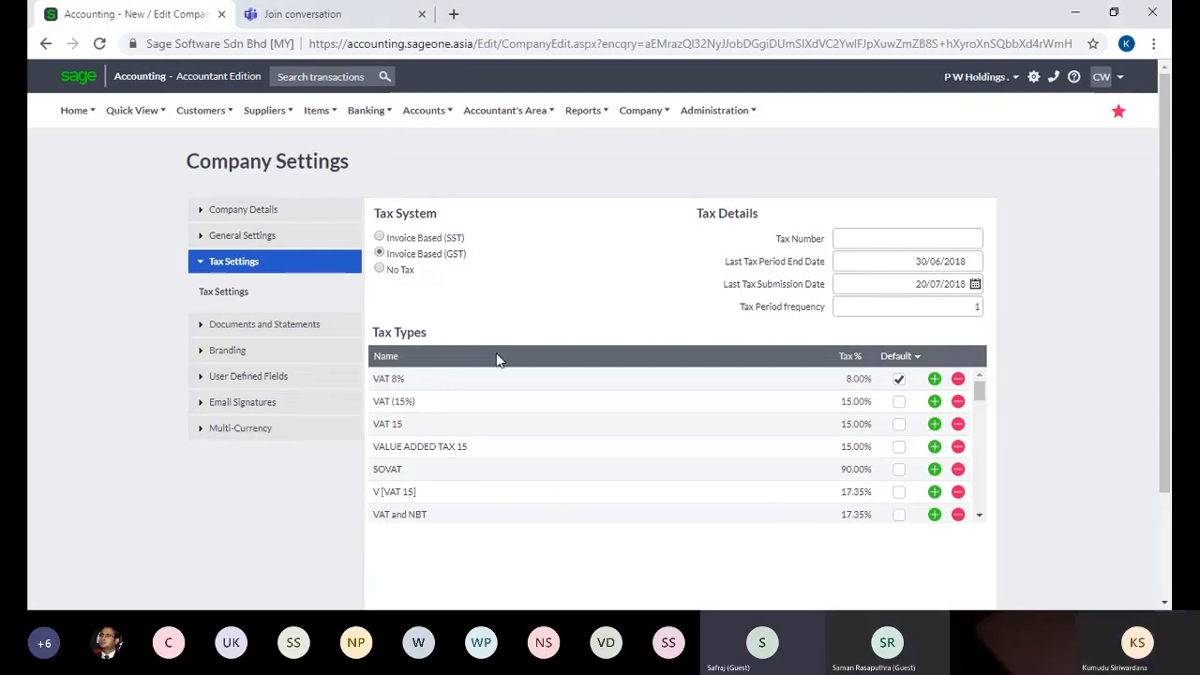
pyautogui.click(871, 242)
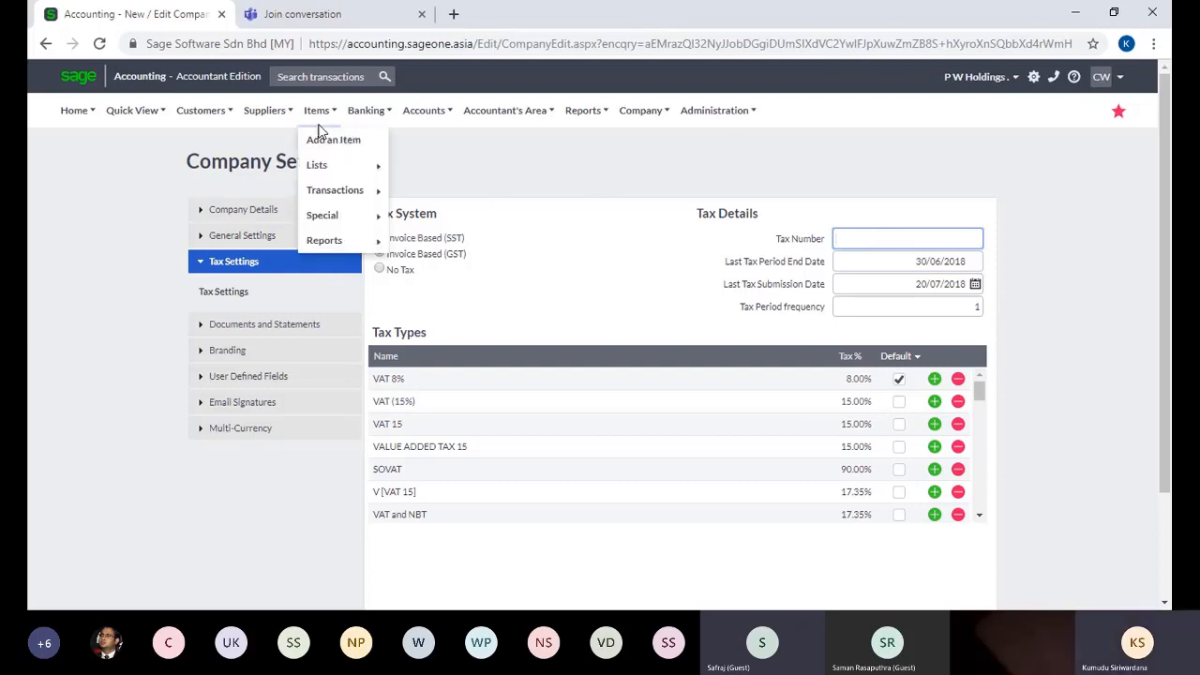
# Start a new customer record and examine its Tax Reference field and default settings.
pyautogui.moveTo(192, 103)
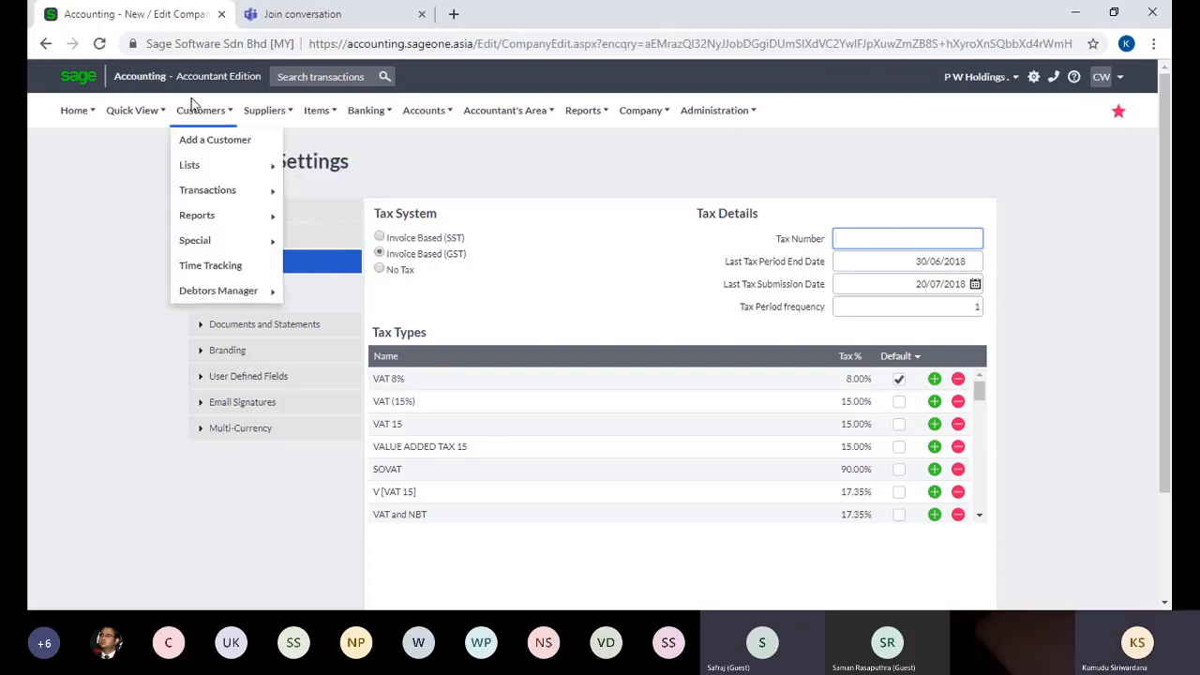
pyautogui.click(207, 145)
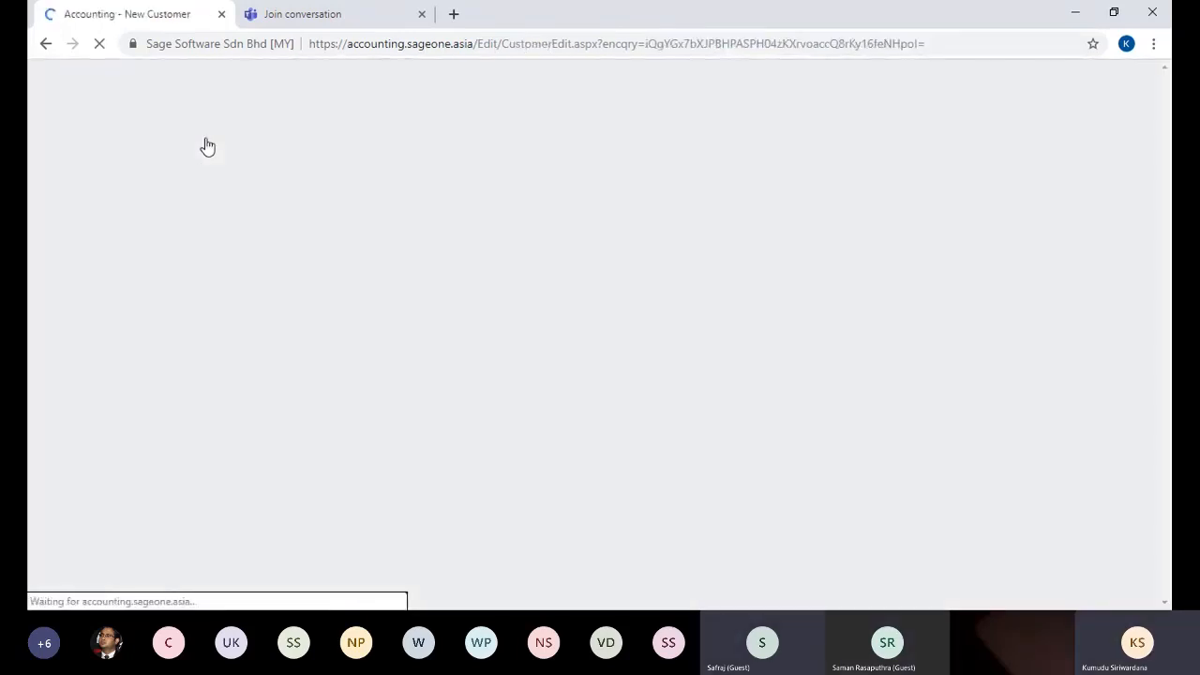
pyautogui.click(737, 287)
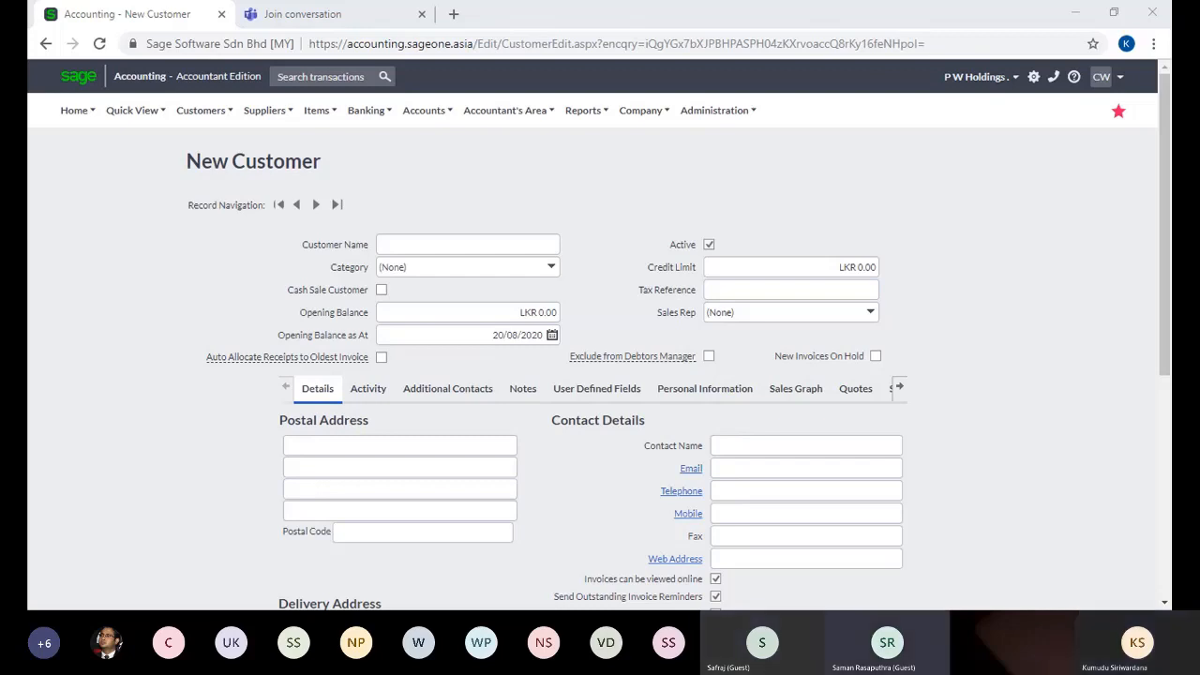
pyautogui.click(791, 290)
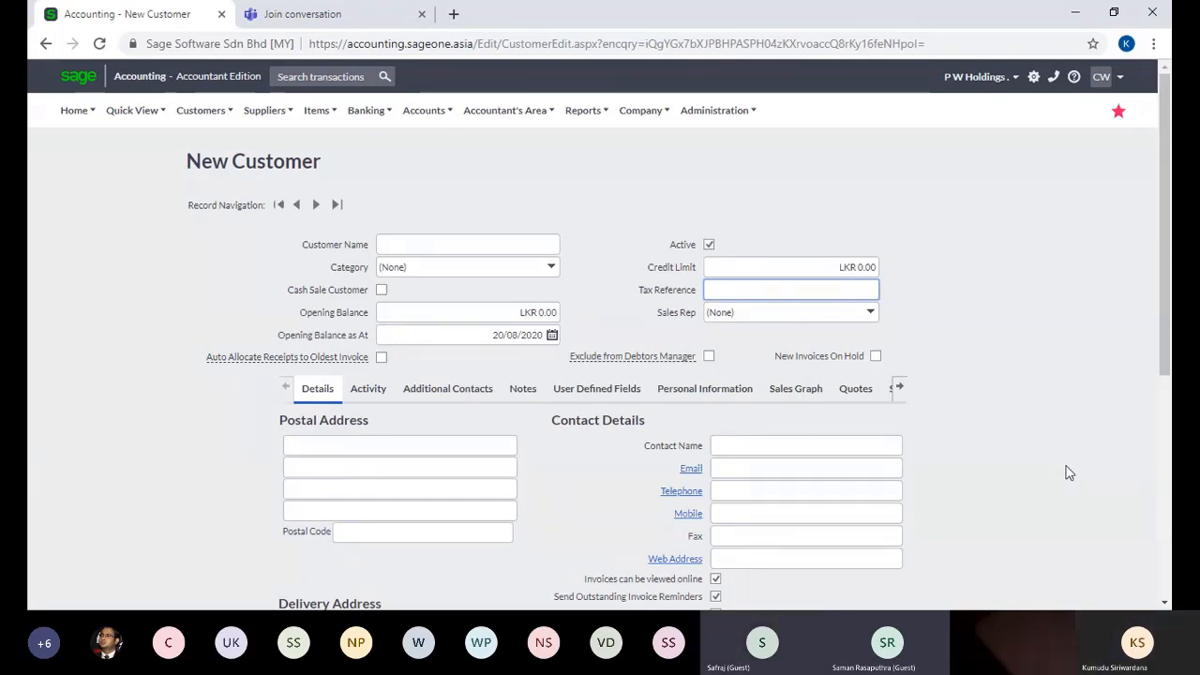
pyautogui.scroll(-5, 1170, 492)
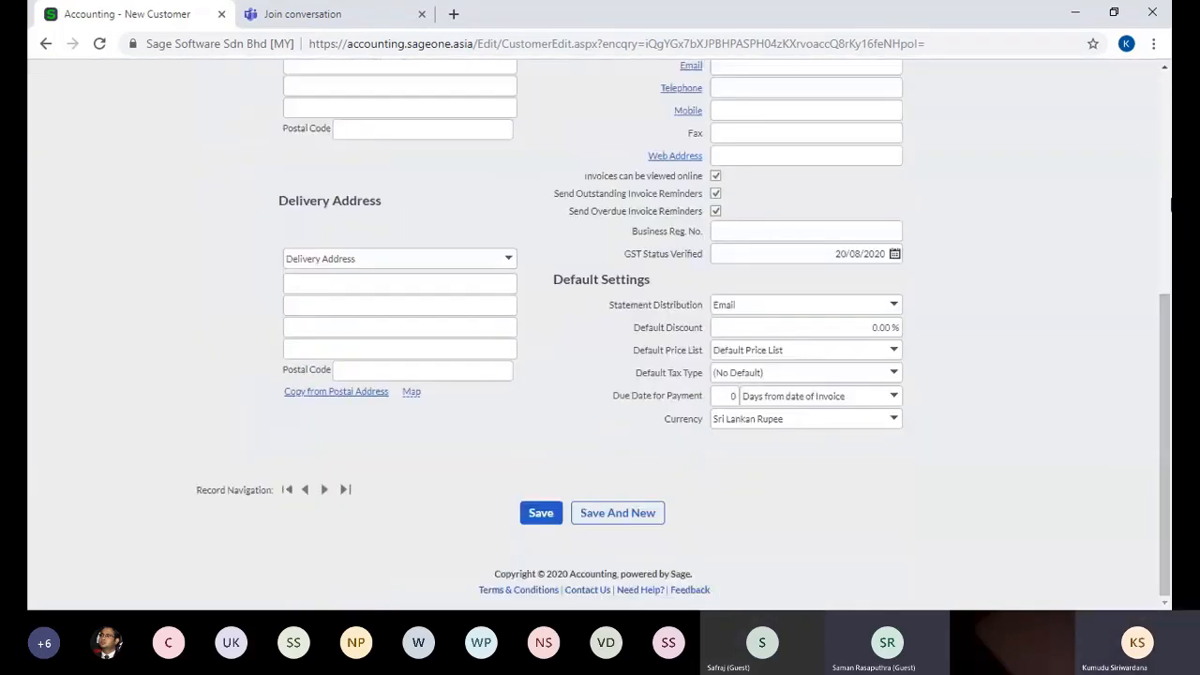
pyautogui.scroll(5, 1167, 178)
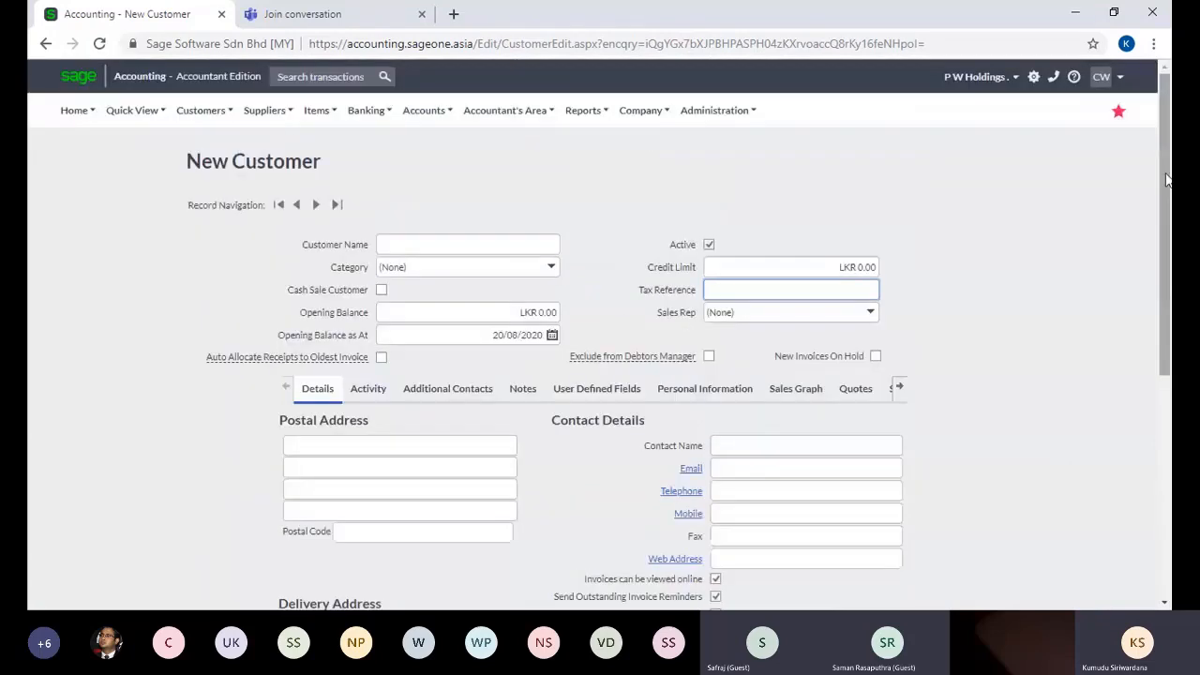
# Open the statement messages under the company's documents and statements settings.
pyautogui.click(641, 110)
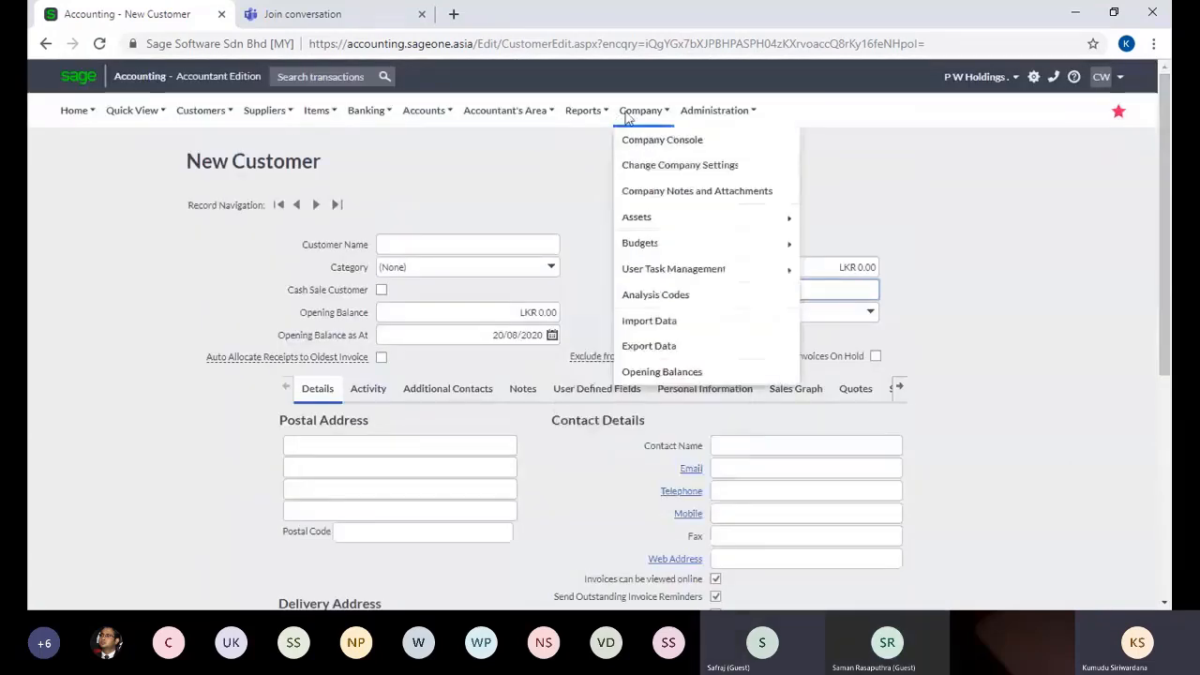
pyautogui.click(643, 166)
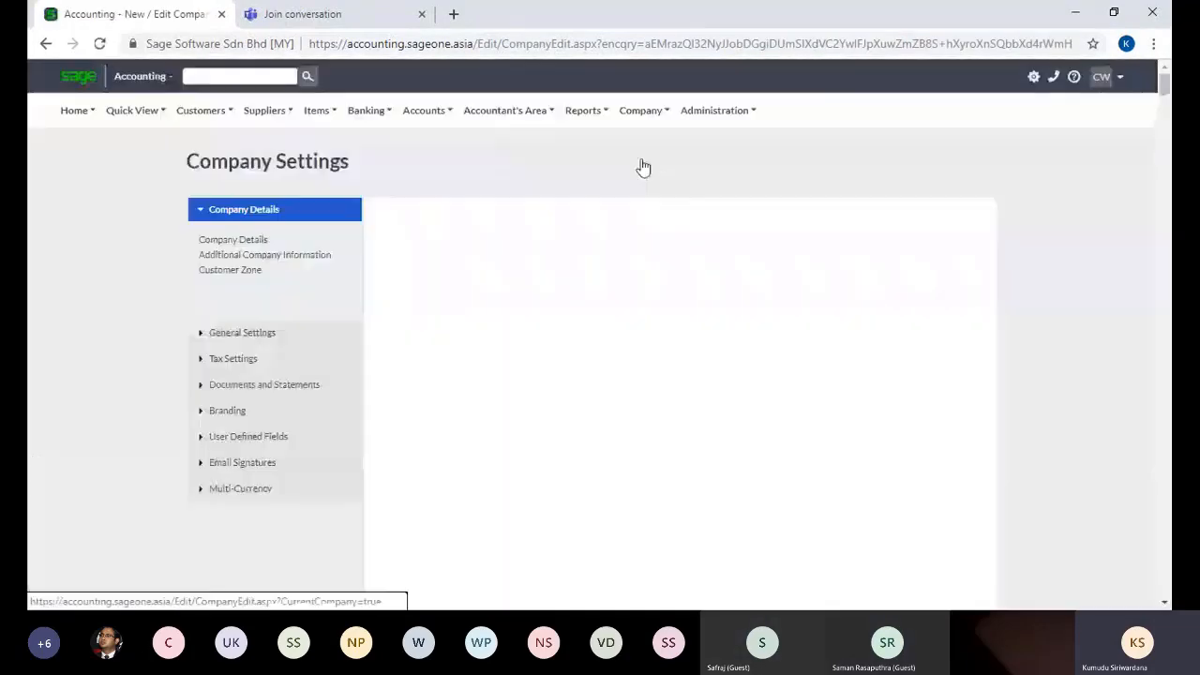
pyautogui.click(294, 385)
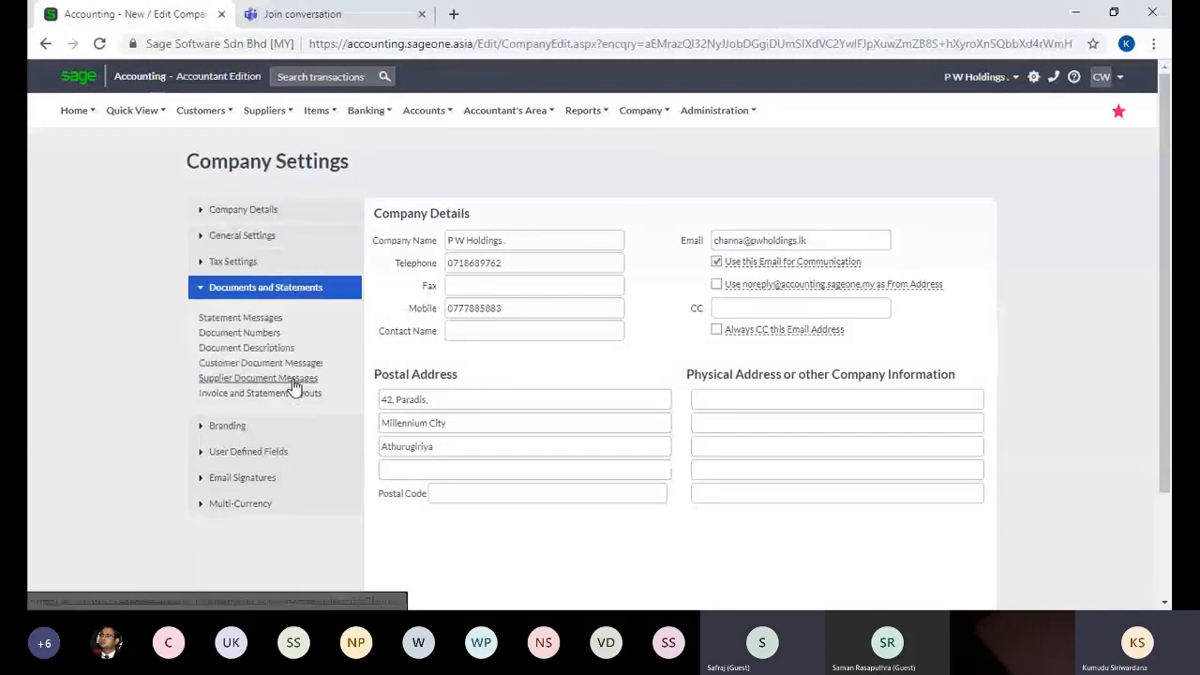
pyautogui.click(265, 320)
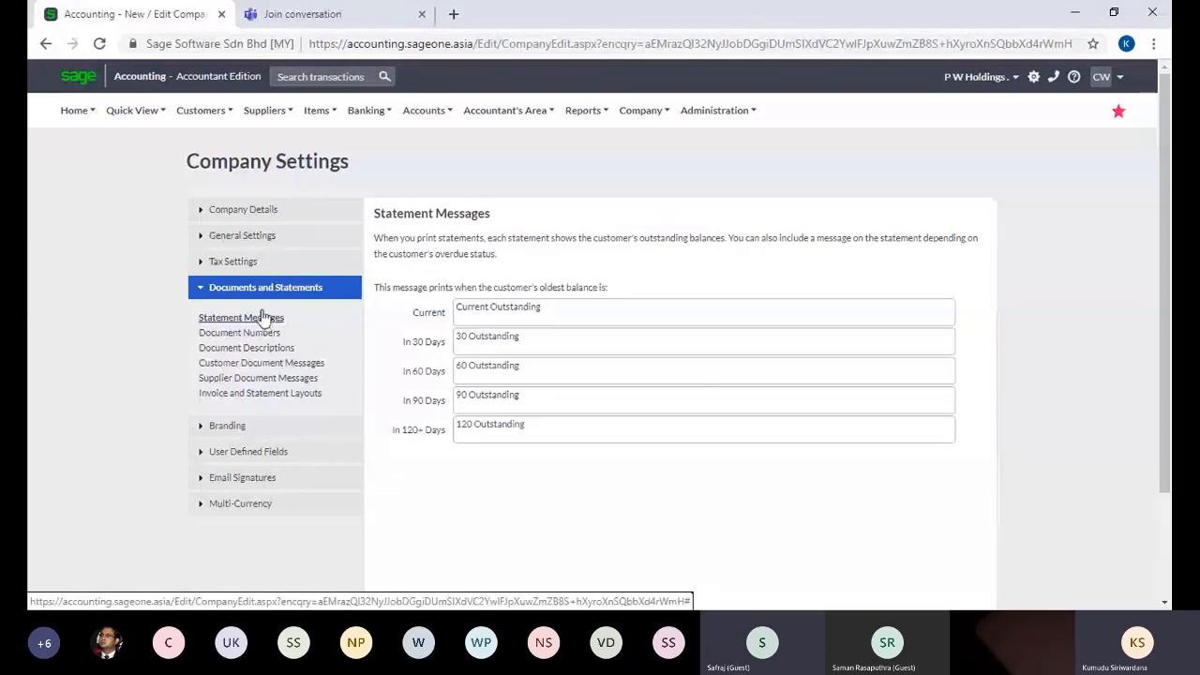
# Duplicate the company settings page in a second browser tab and generate the Customer Statement report there for the current month.
pyautogui.rightClick(165, 16)
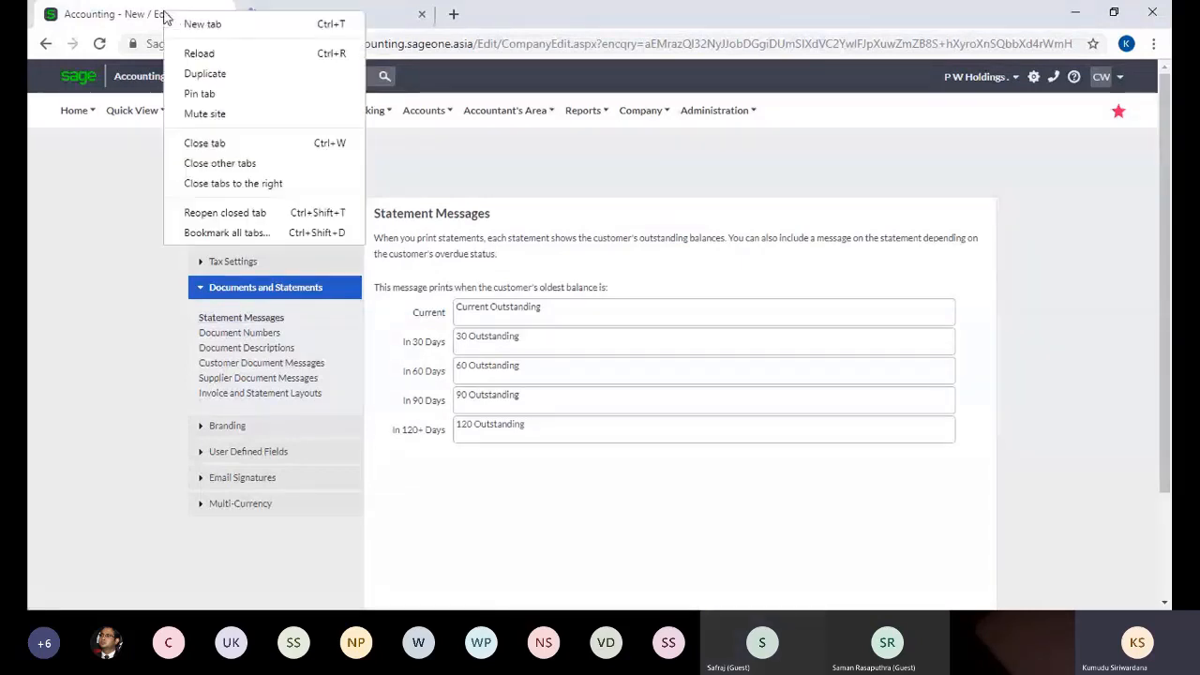
pyautogui.click(202, 75)
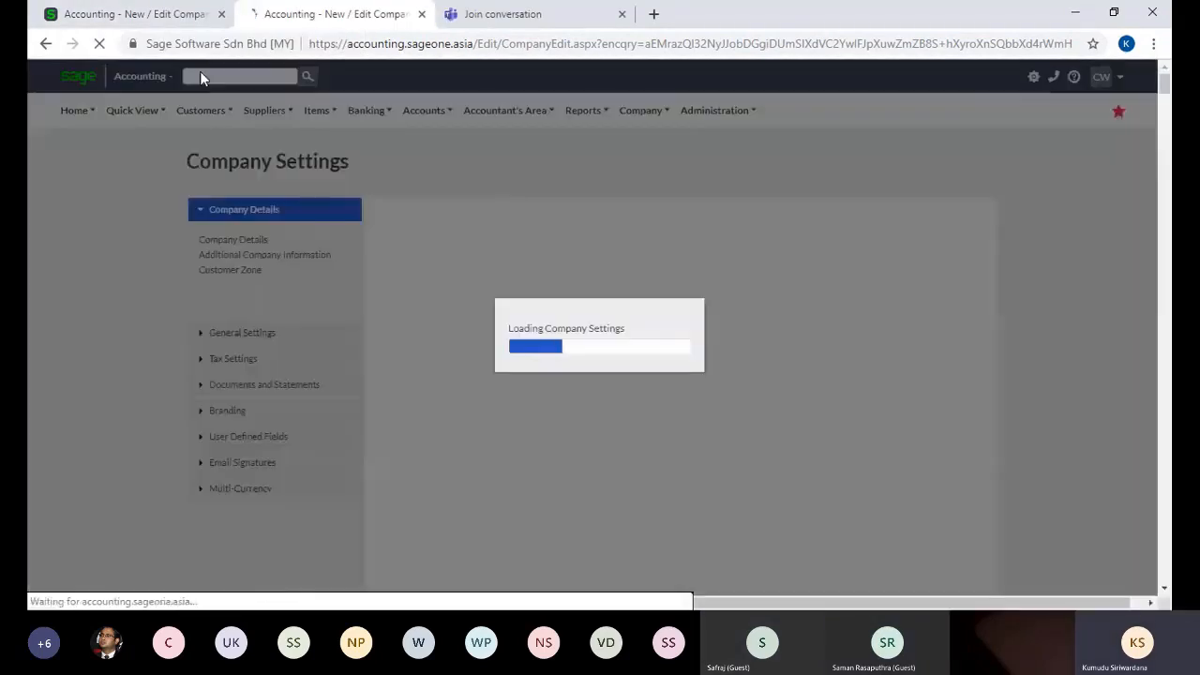
pyautogui.moveTo(227, 120)
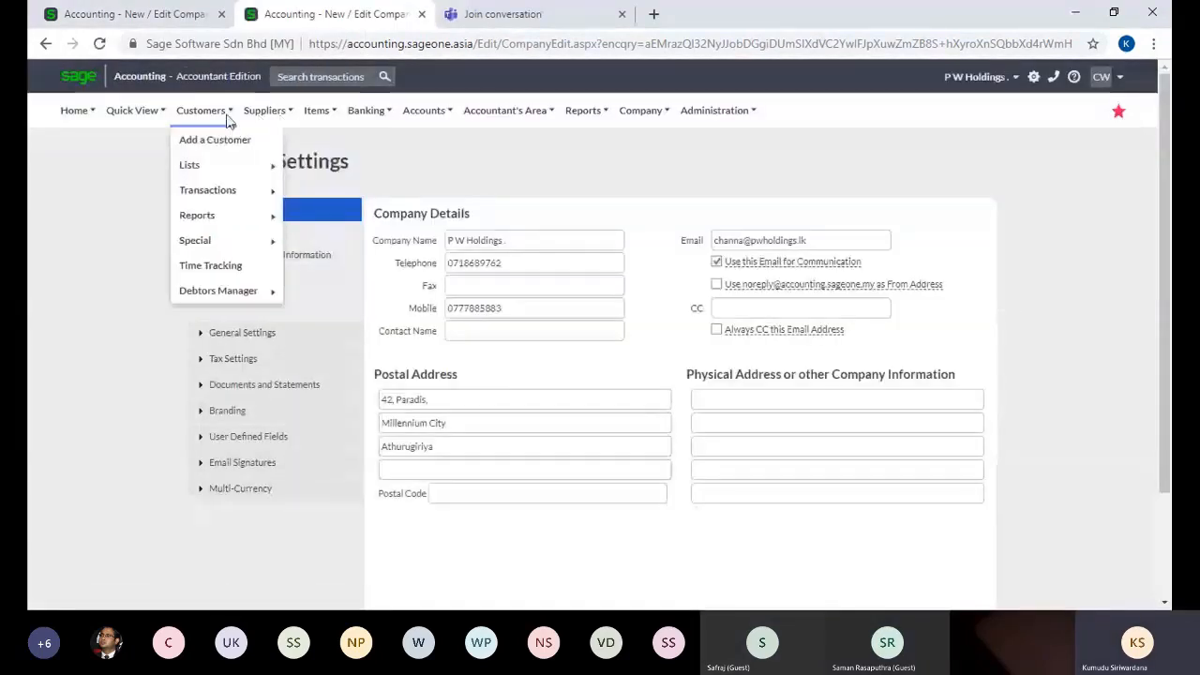
pyautogui.moveTo(234, 215)
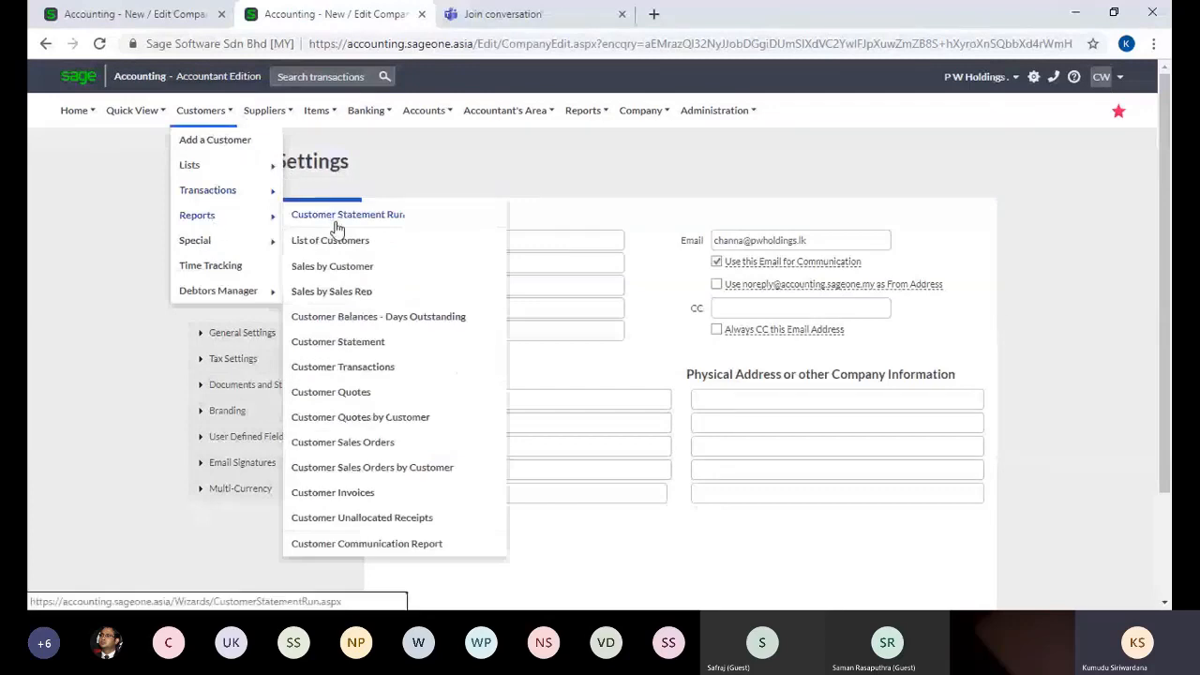
pyautogui.click(347, 343)
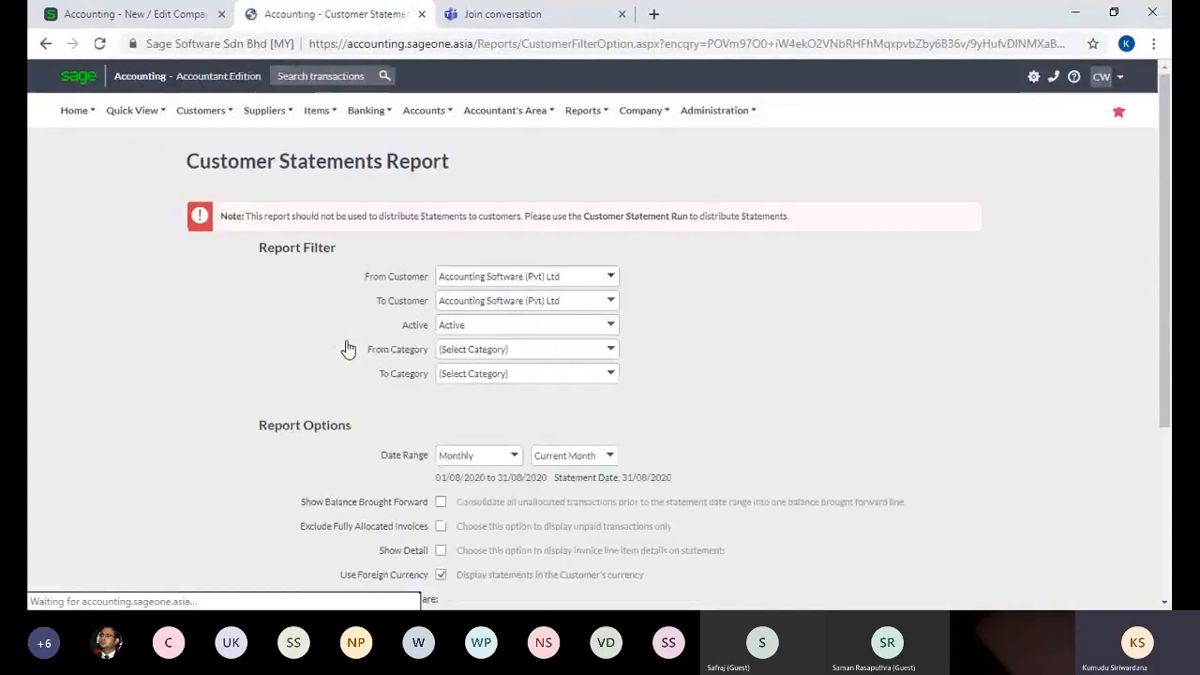
pyautogui.scroll(-3, 581, 478)
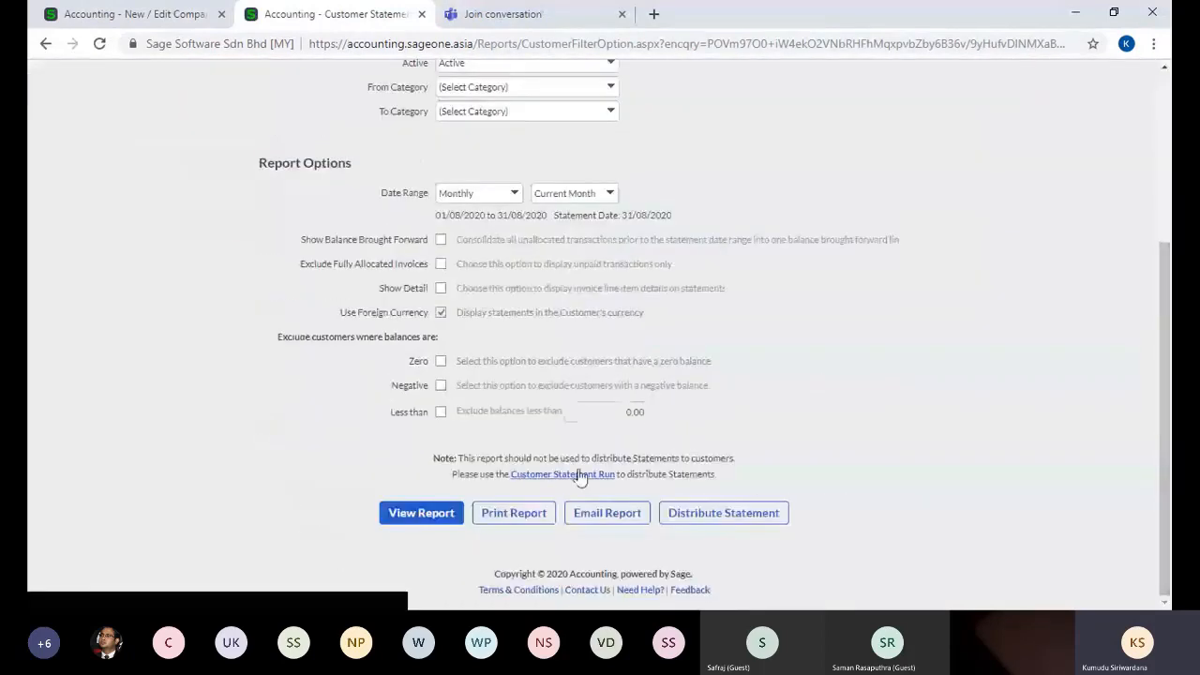
pyautogui.click(398, 515)
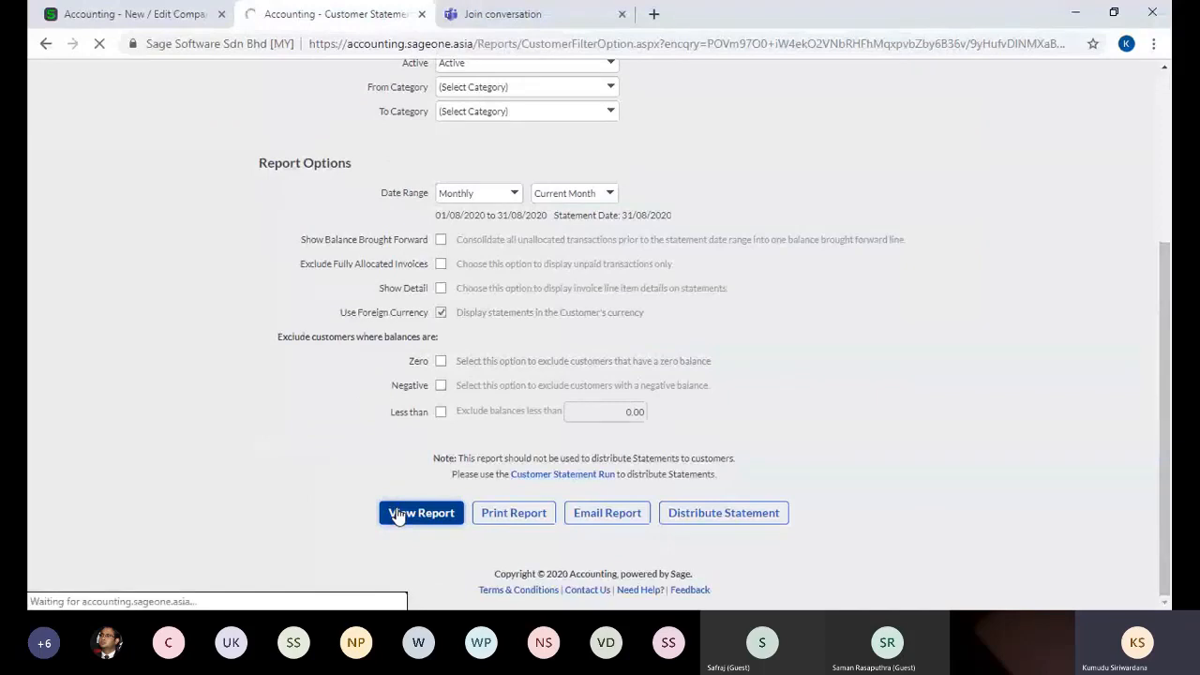
# Read through the generated customer statement down to its ageing balances and closing message.
pyautogui.click(147, 12)
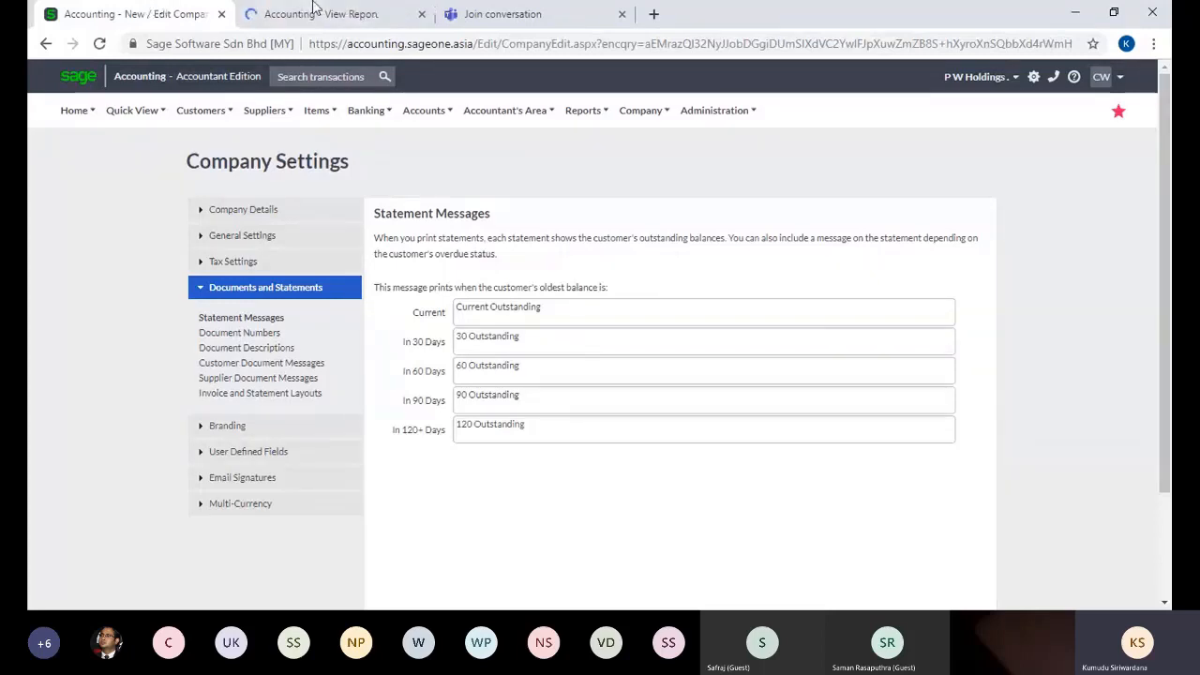
pyautogui.click(257, 17)
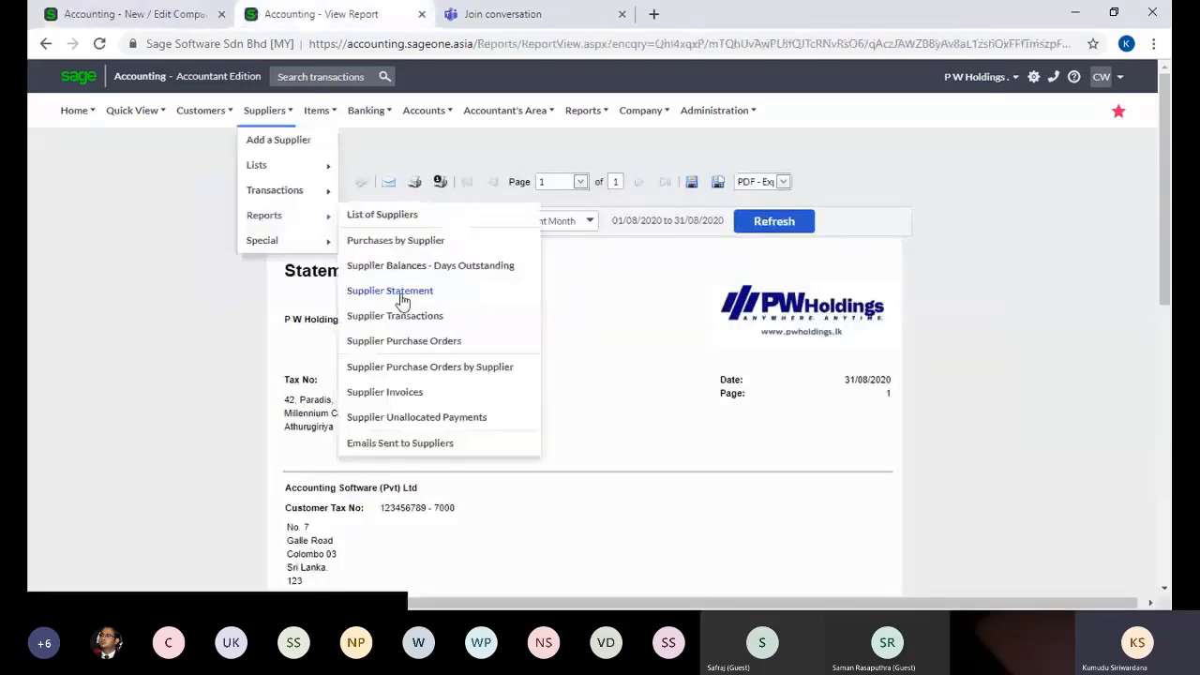
pyautogui.click(1167, 506)
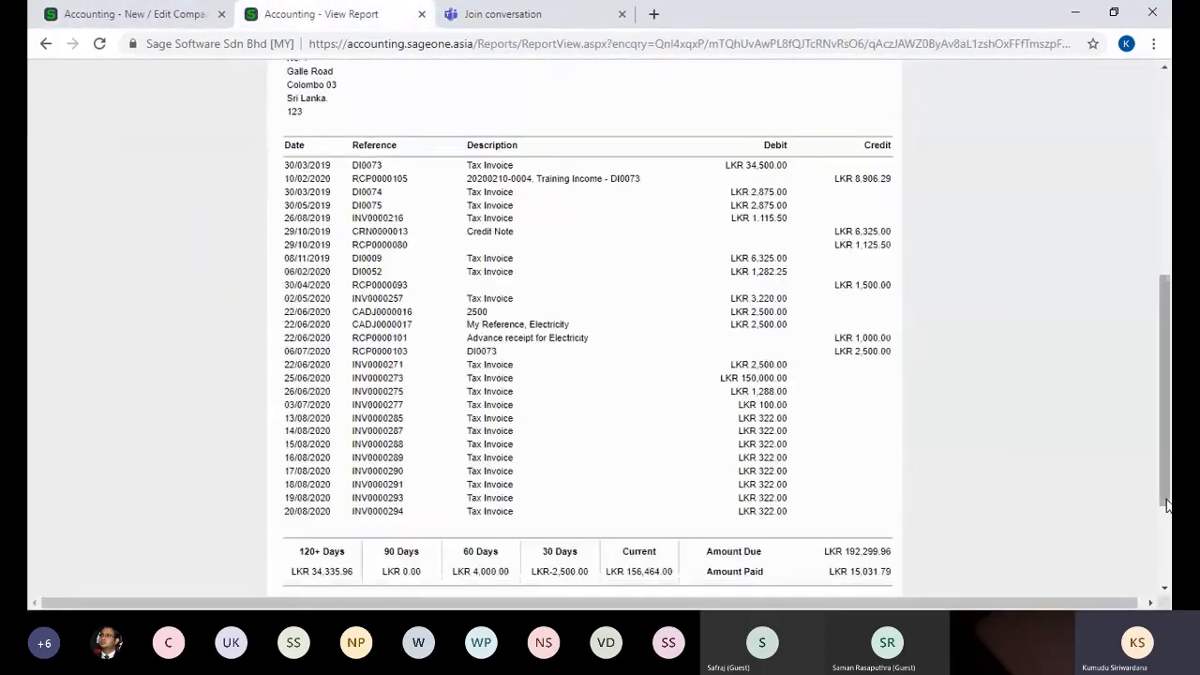
pyautogui.scroll(-2, 749, 277)
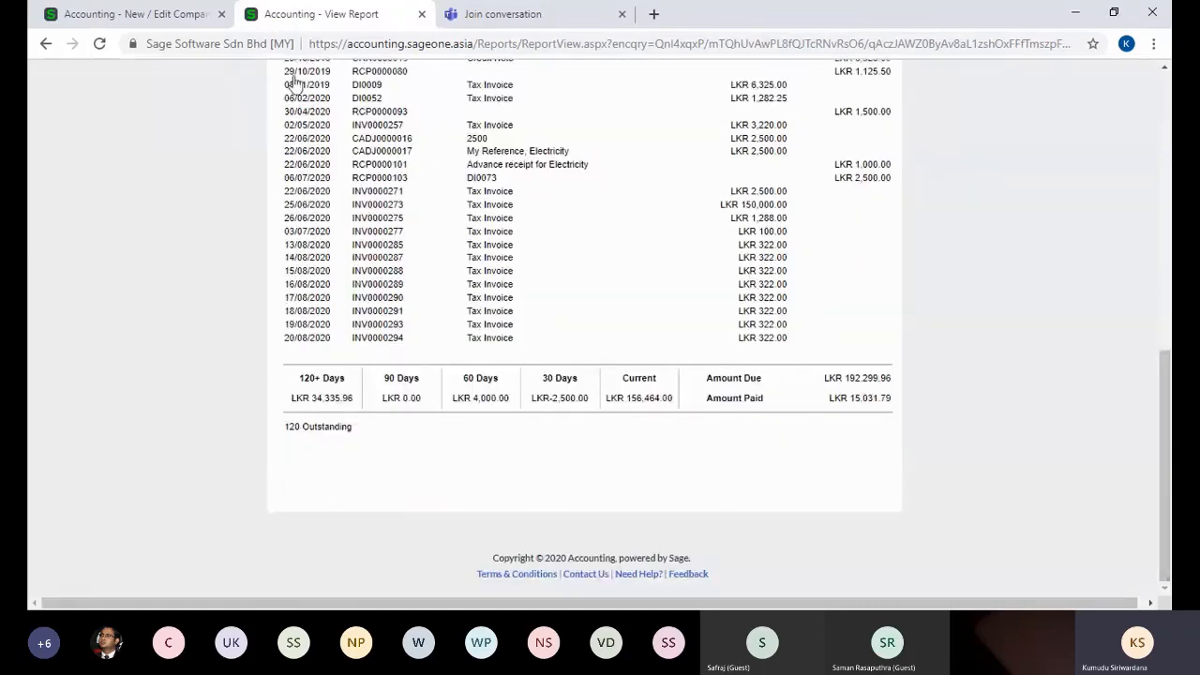
# Compare the statement messages in the company settings, including the In 30 Days message, with the ageing balances on the customer statement.
pyautogui.click(154, 13)
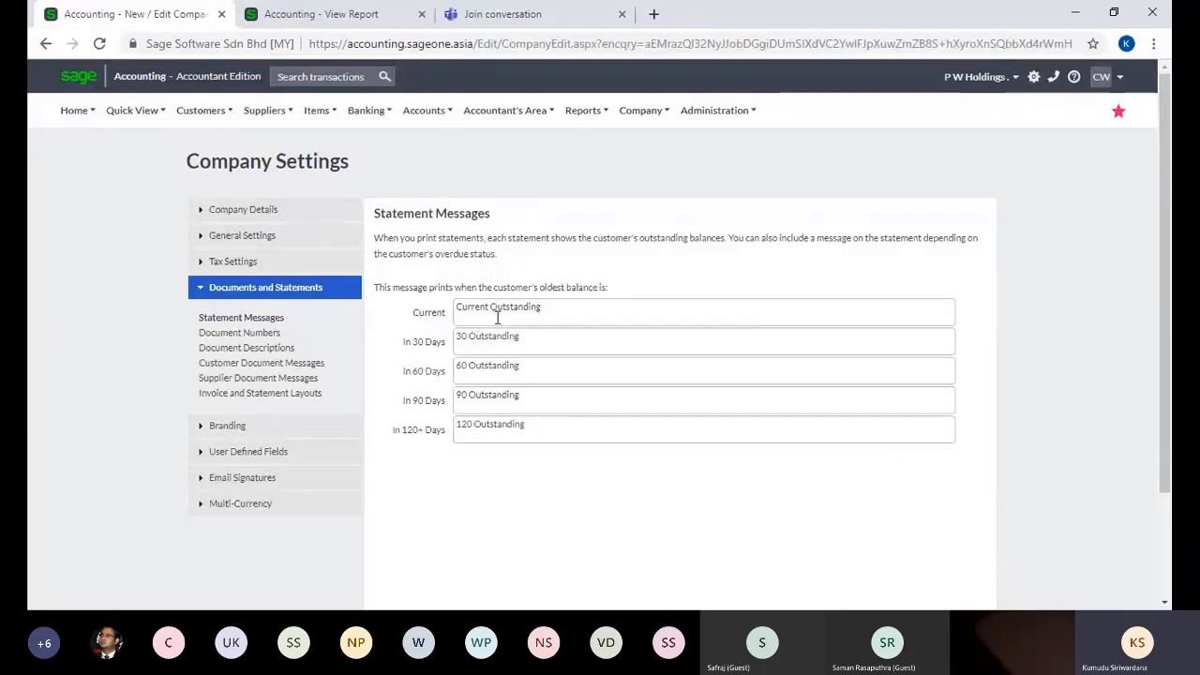
pyautogui.tripleClick(569, 335)
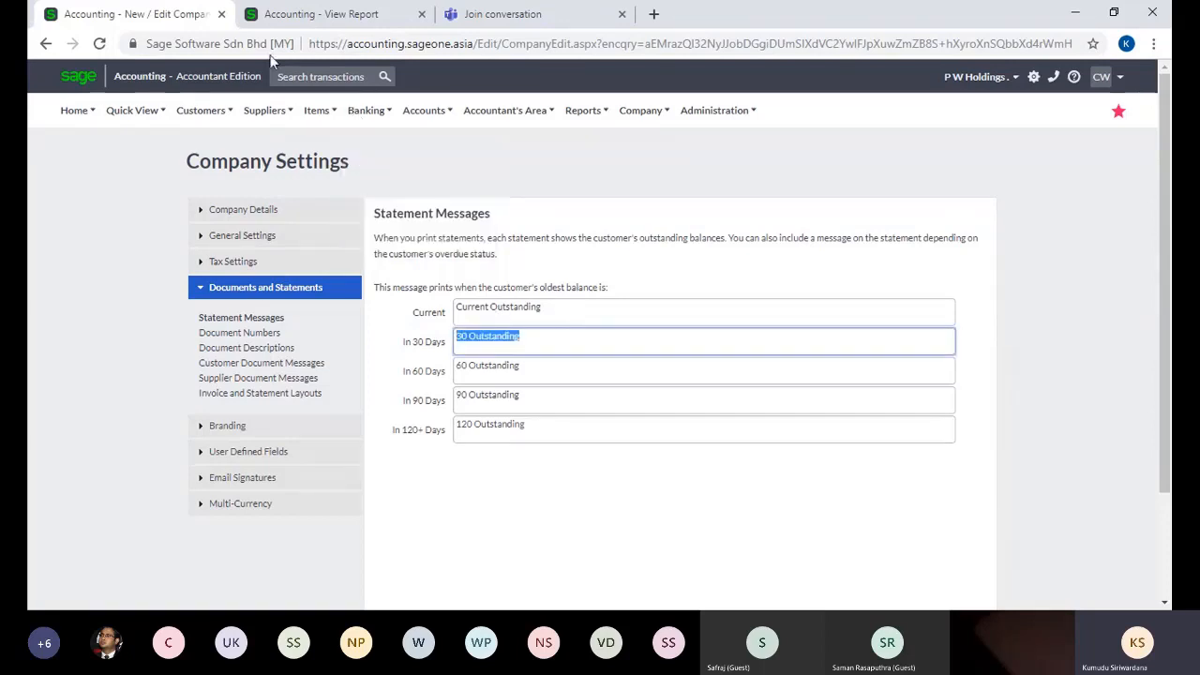
pyautogui.click(263, 13)
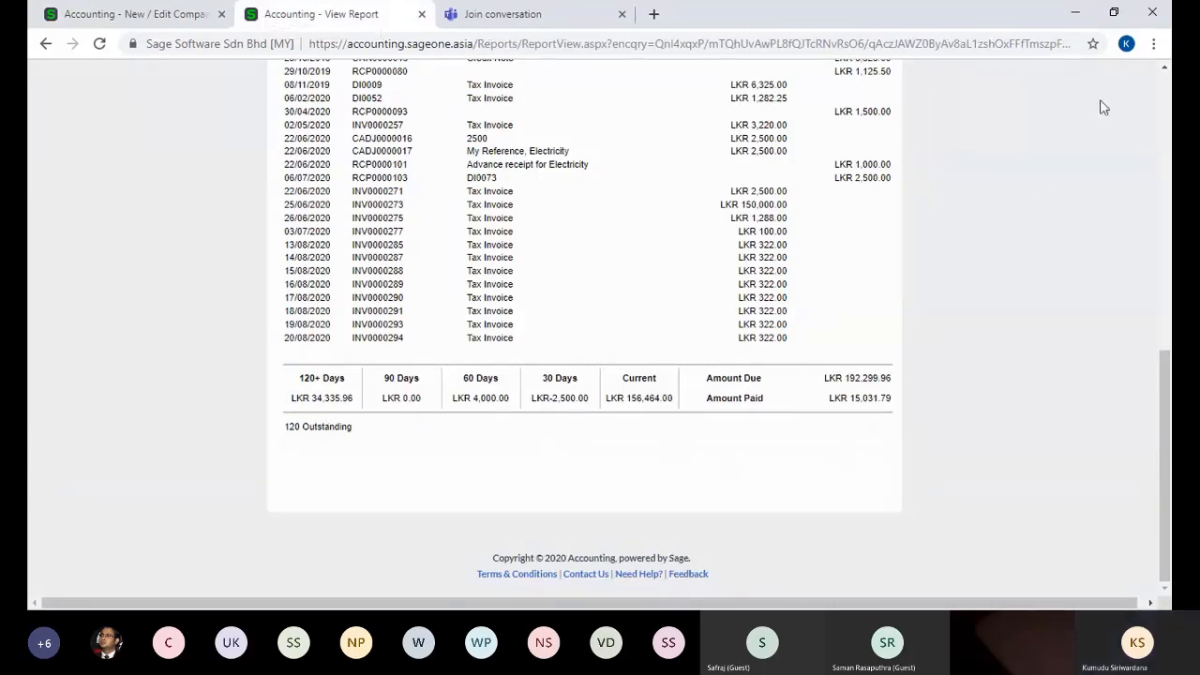
pyautogui.scroll(10, 1169, 89)
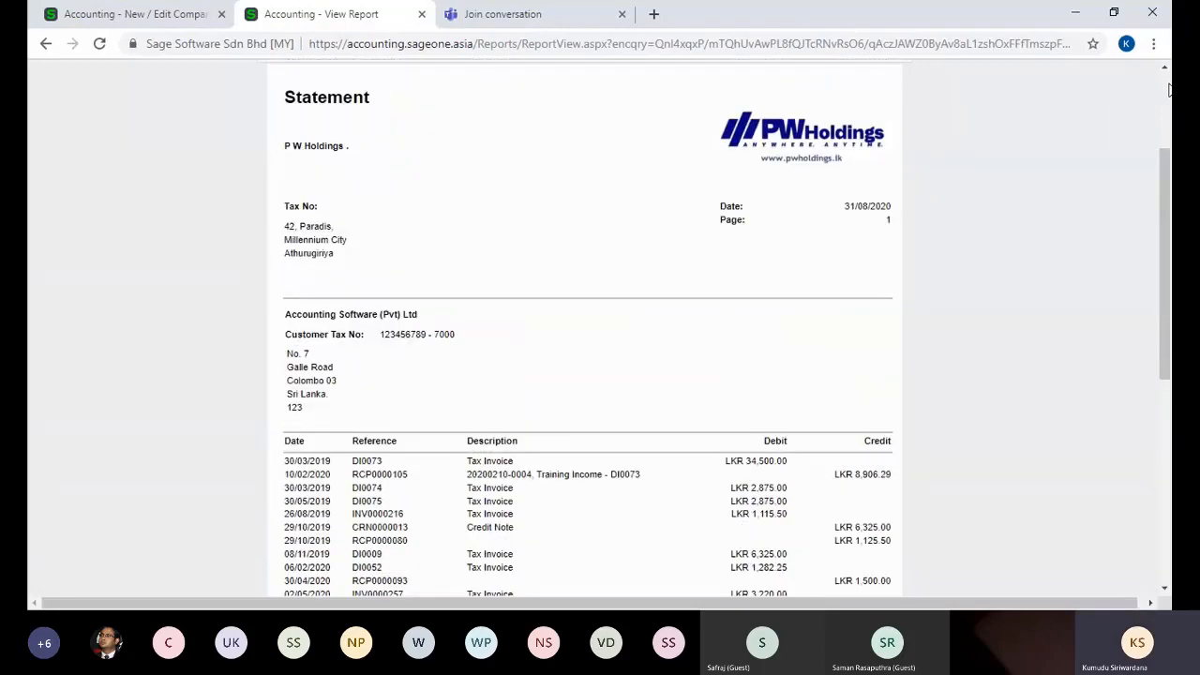
pyautogui.click(156, 20)
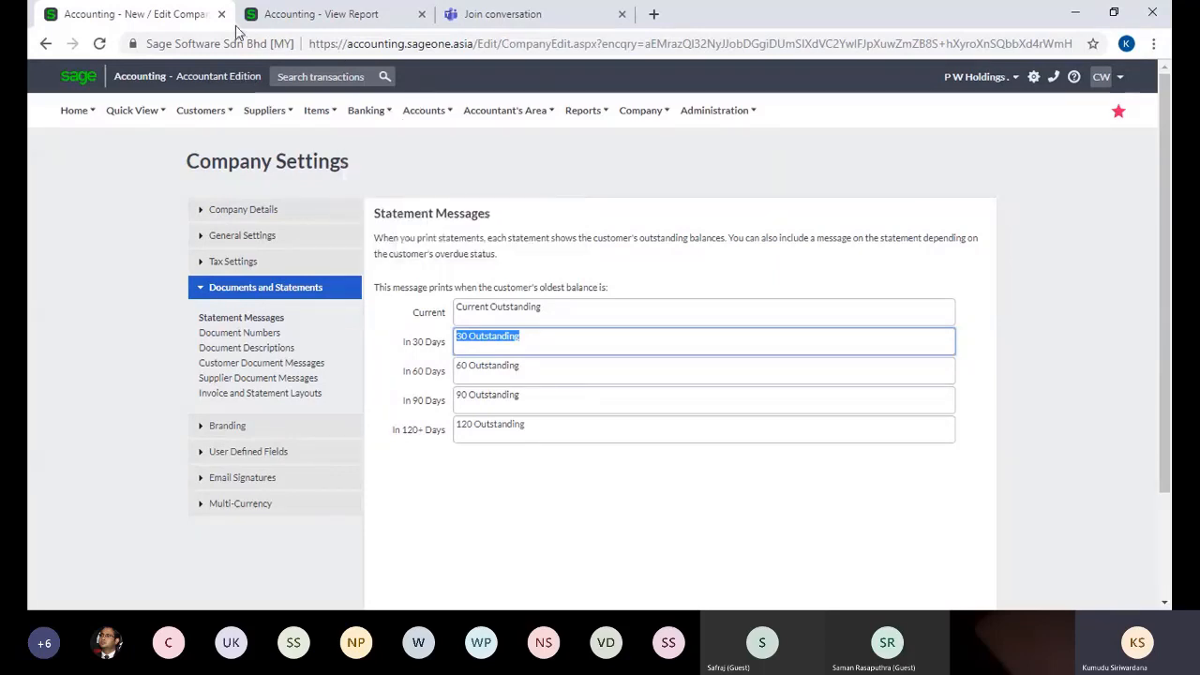
pyautogui.click(272, 19)
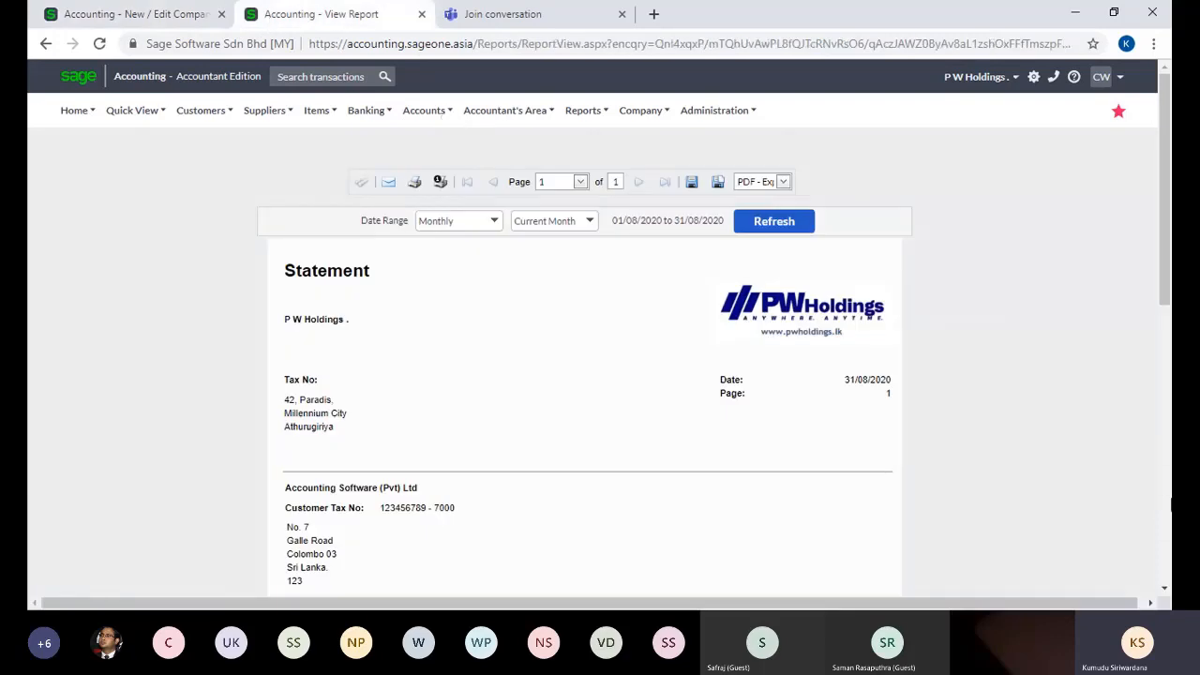
pyautogui.scroll(-3, 1160, 531)
pyautogui.scroll(-4, 1159, 530)
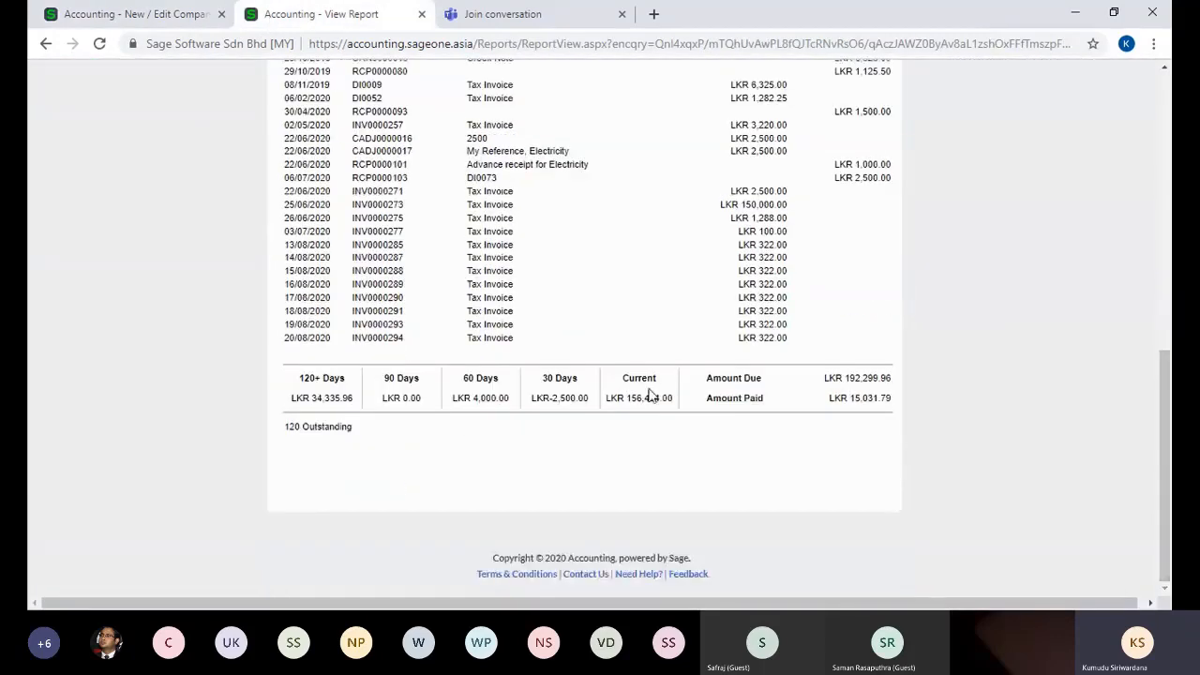
pyautogui.click(133, 14)
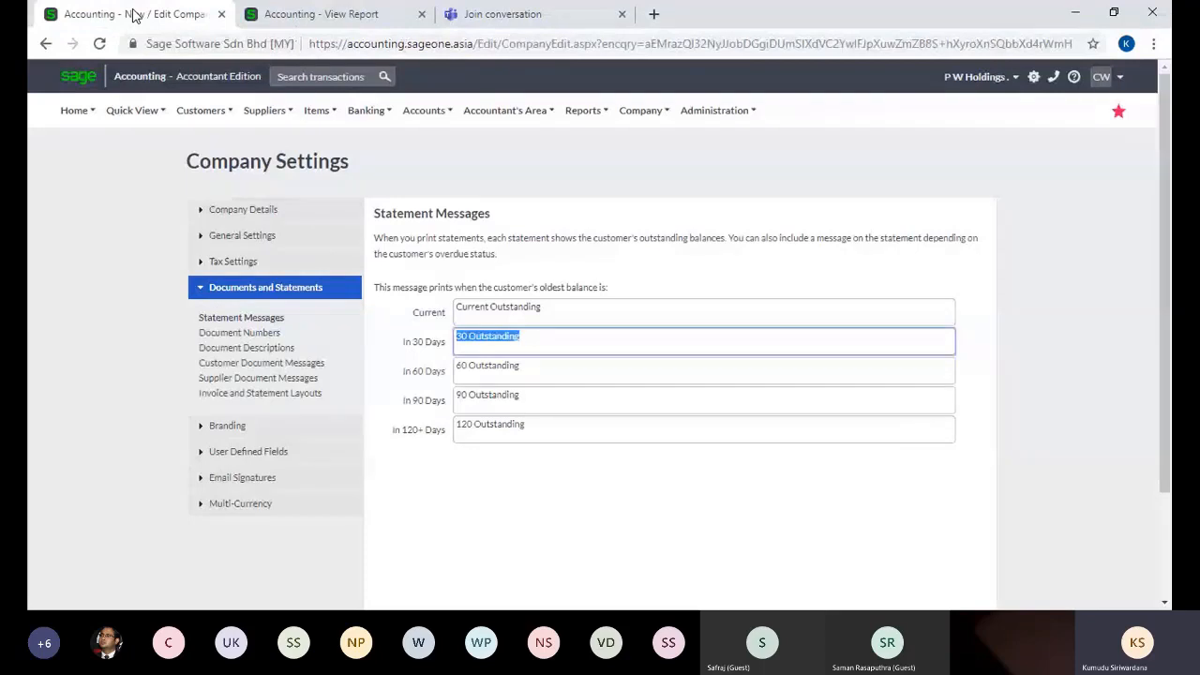
# Open the document numbers under the documents and statements settings and go to the Quotation's new document number.
pyautogui.click(201, 110)
pyautogui.moveTo(242, 218)
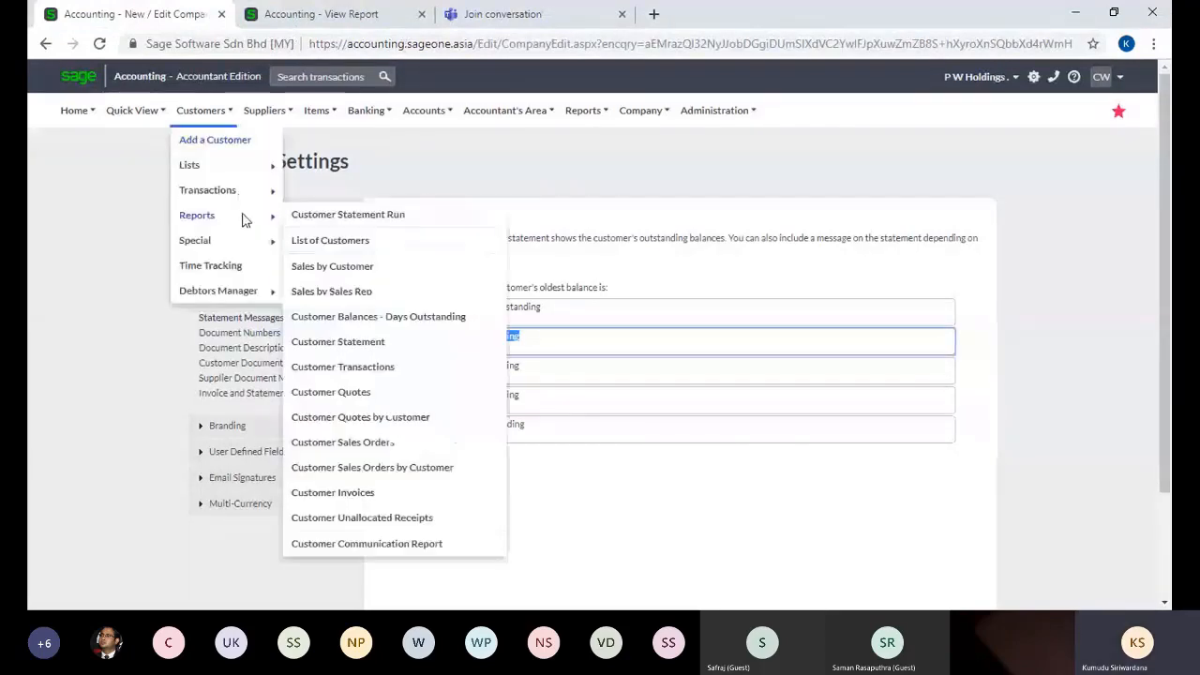
pyautogui.click(216, 335)
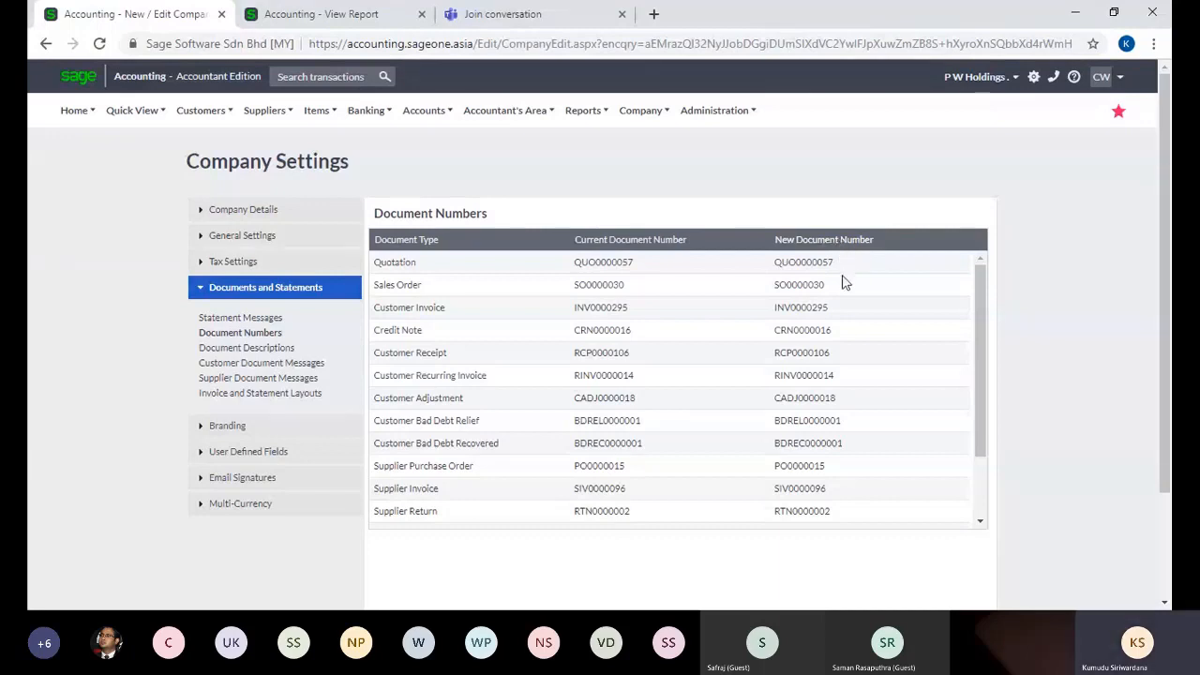
pyautogui.click(794, 266)
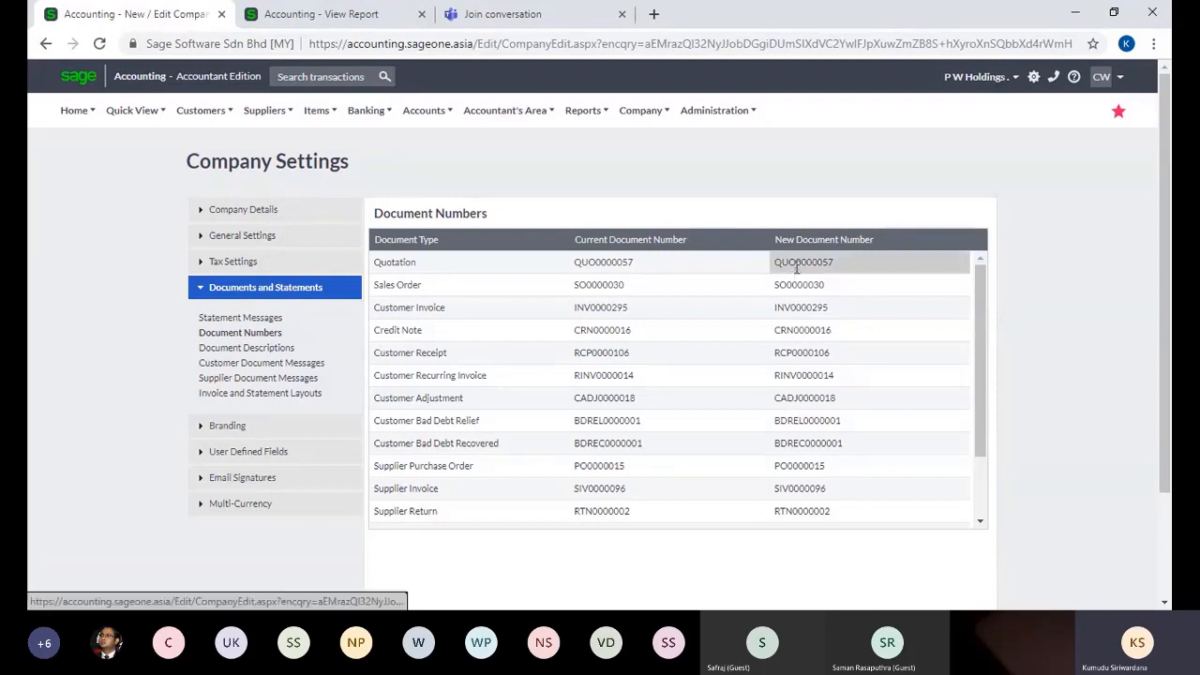
# Start a new customer quote in the second browser tab and check its Document No. field.
pyautogui.click(265, 17)
pyautogui.click(131, 14)
pyautogui.click(316, 109)
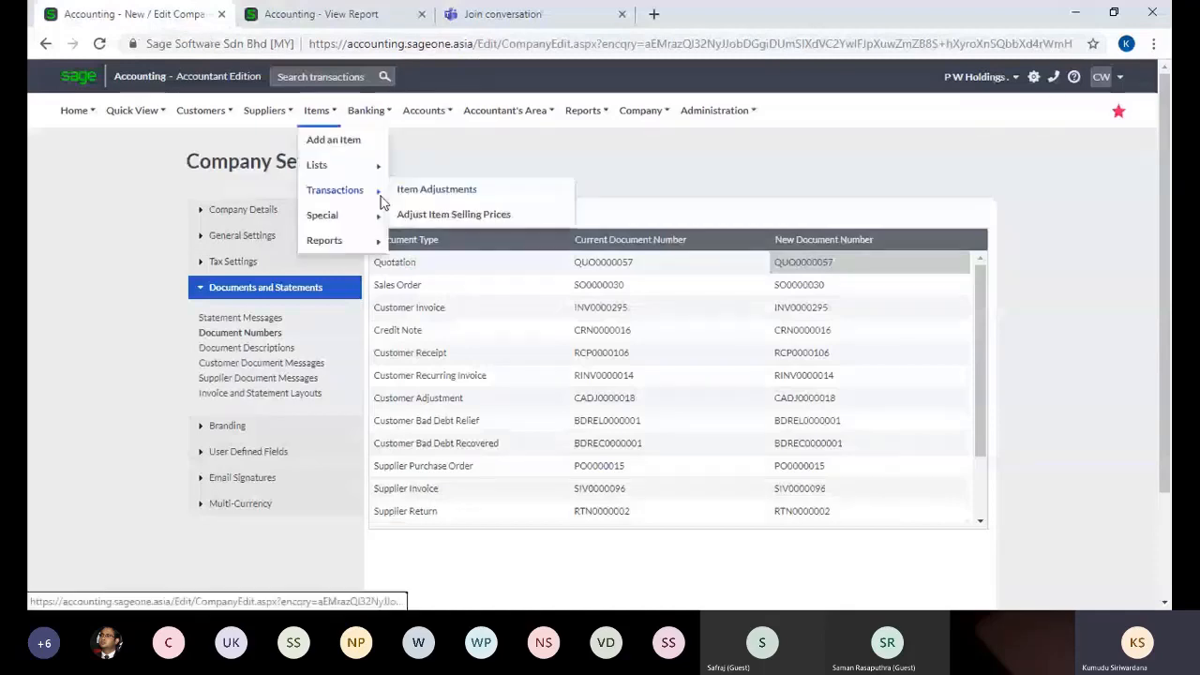
pyautogui.moveTo(337, 240)
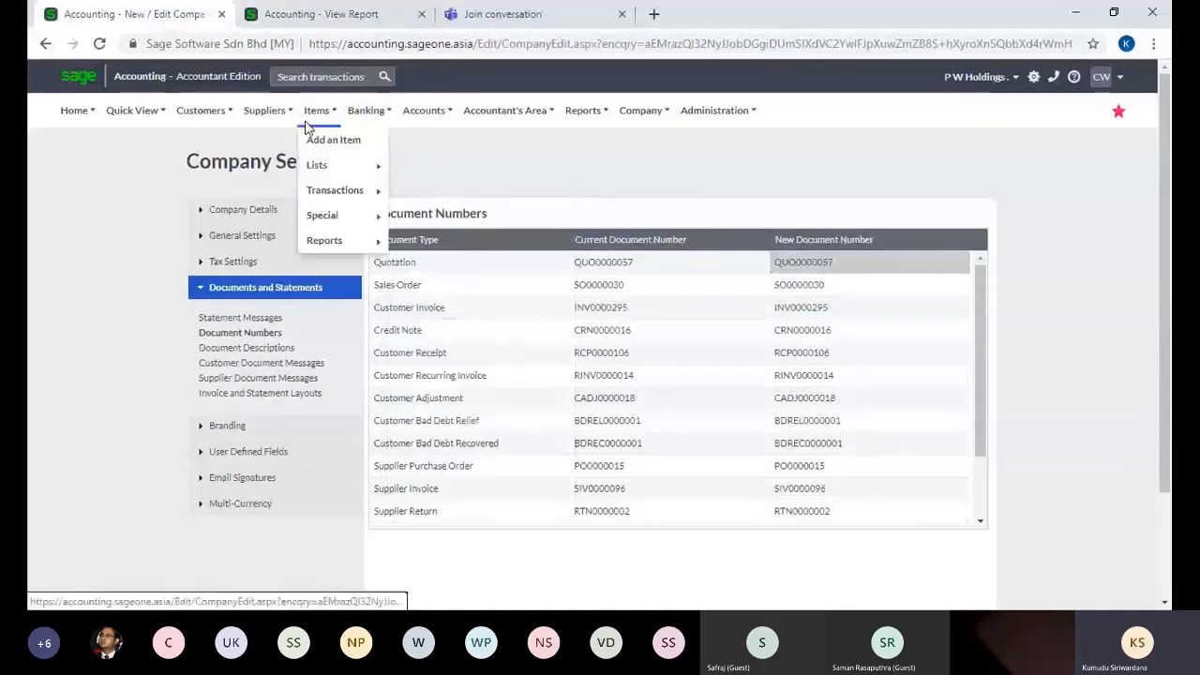
pyautogui.click(286, 19)
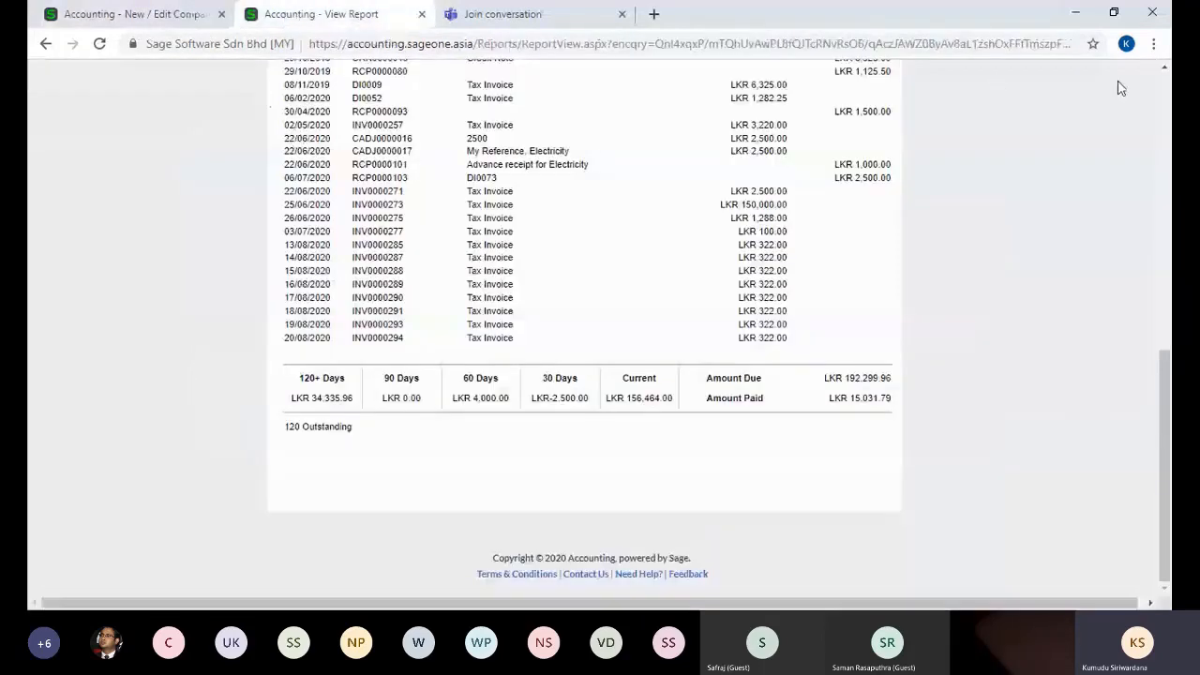
pyautogui.scroll(8, 1170, 101)
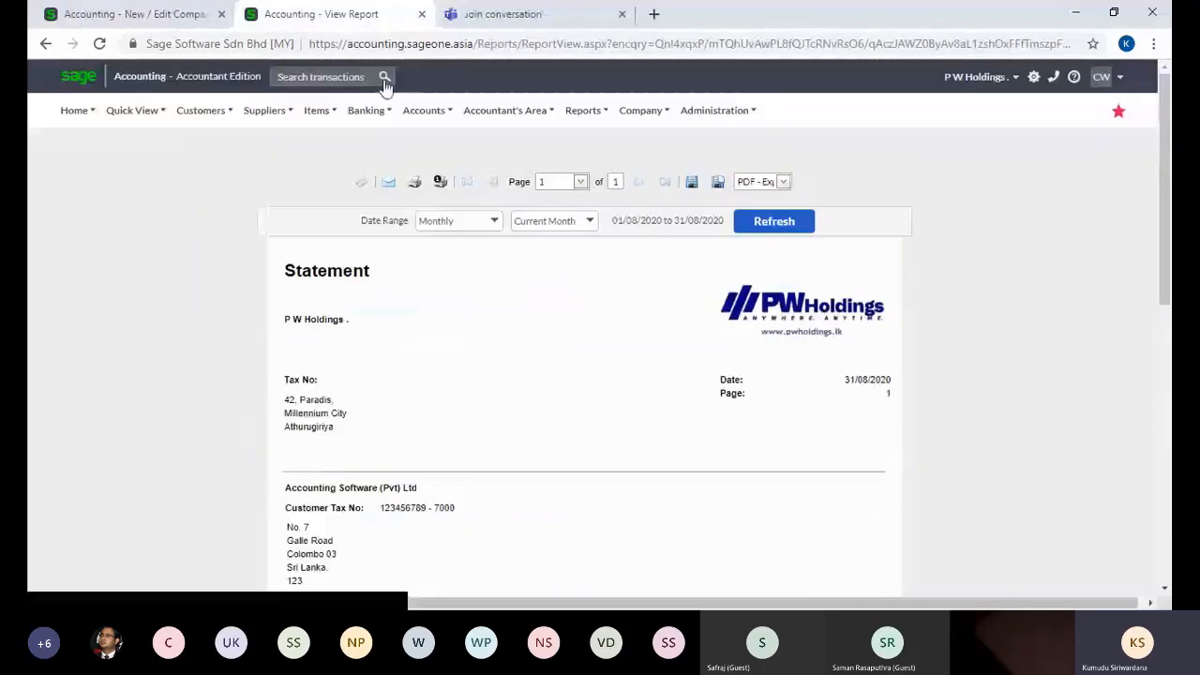
pyautogui.moveTo(209, 114)
pyautogui.moveTo(209, 192)
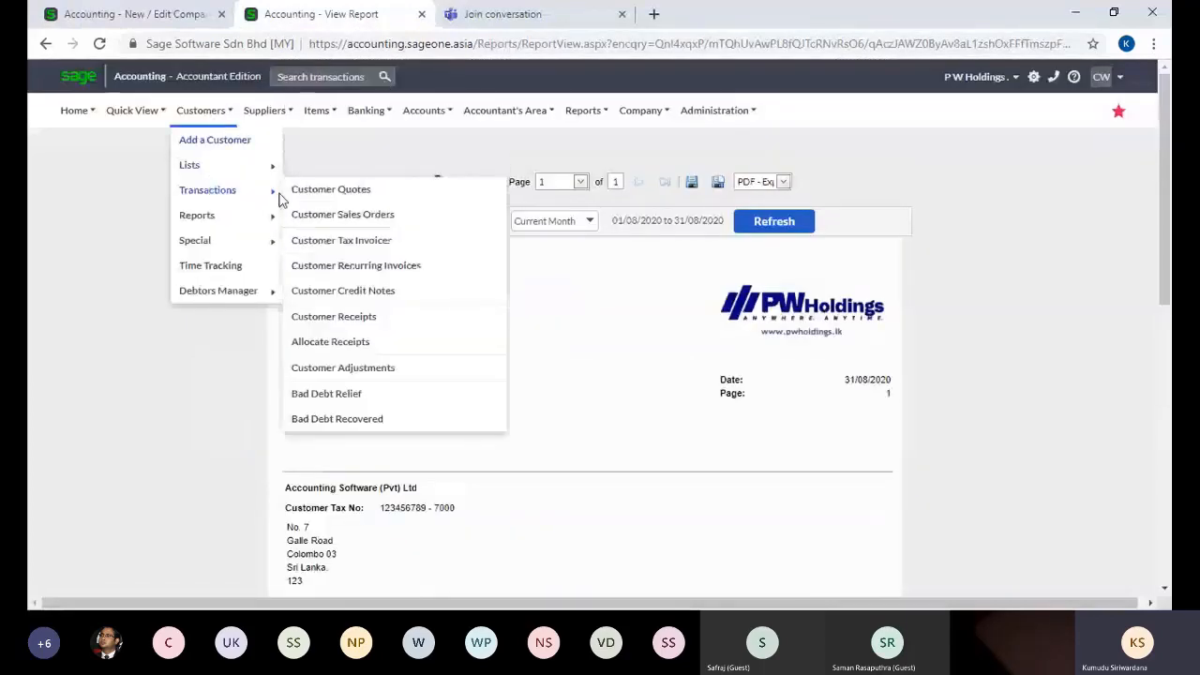
pyautogui.click(309, 198)
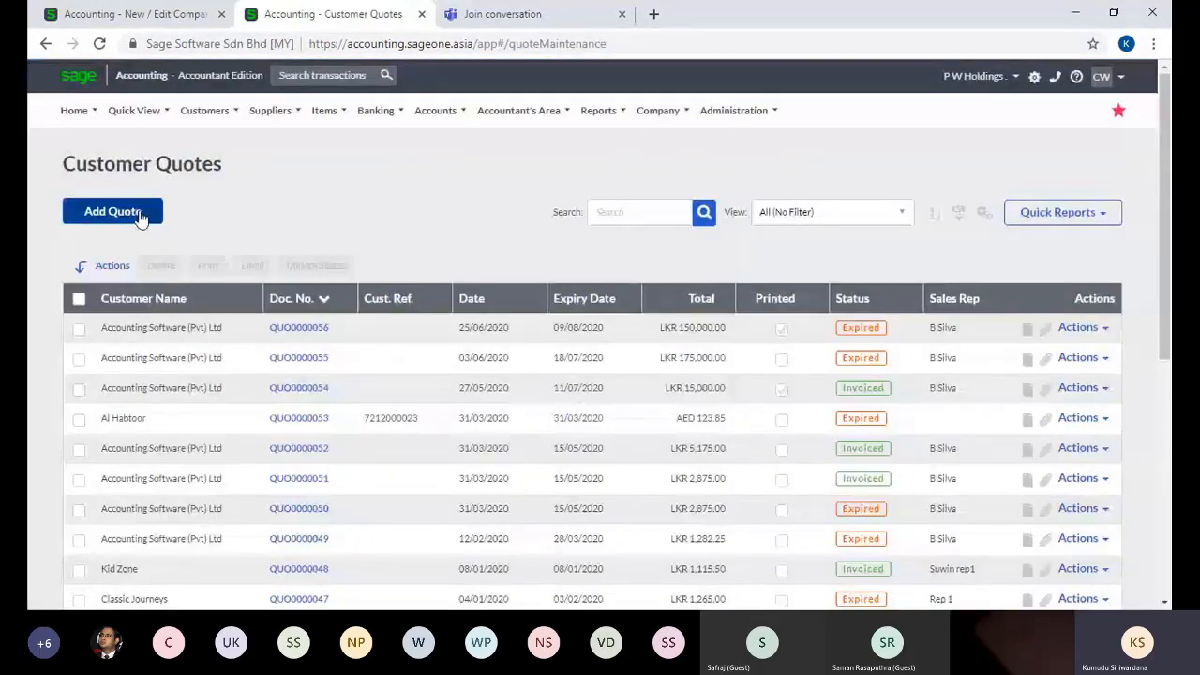
pyautogui.click(139, 214)
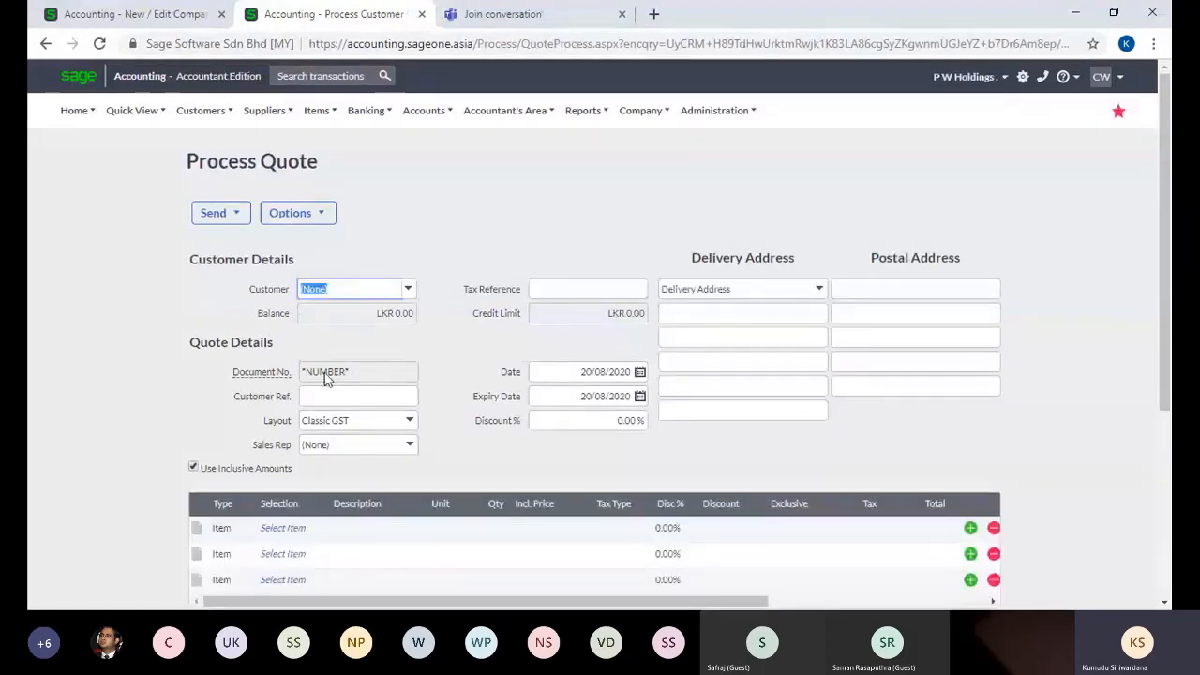
pyautogui.click(198, 218)
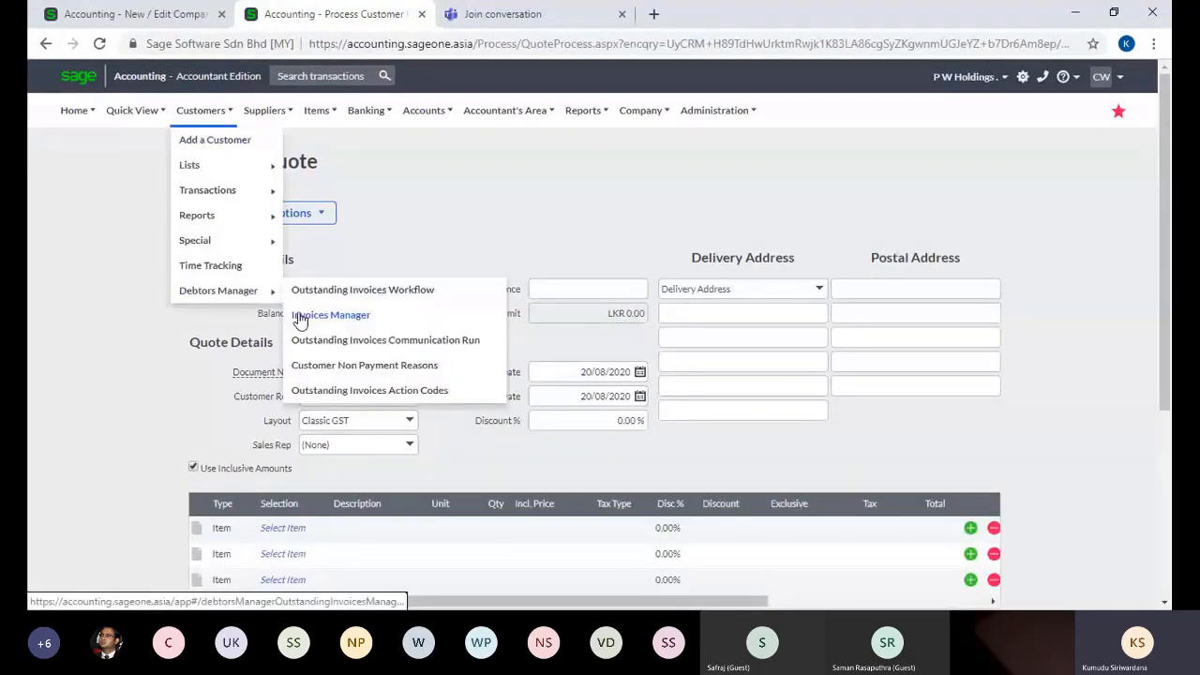
# Set the Quotation's new document number to Q005 in the company settings and return to the new quote.
pyautogui.click(152, 12)
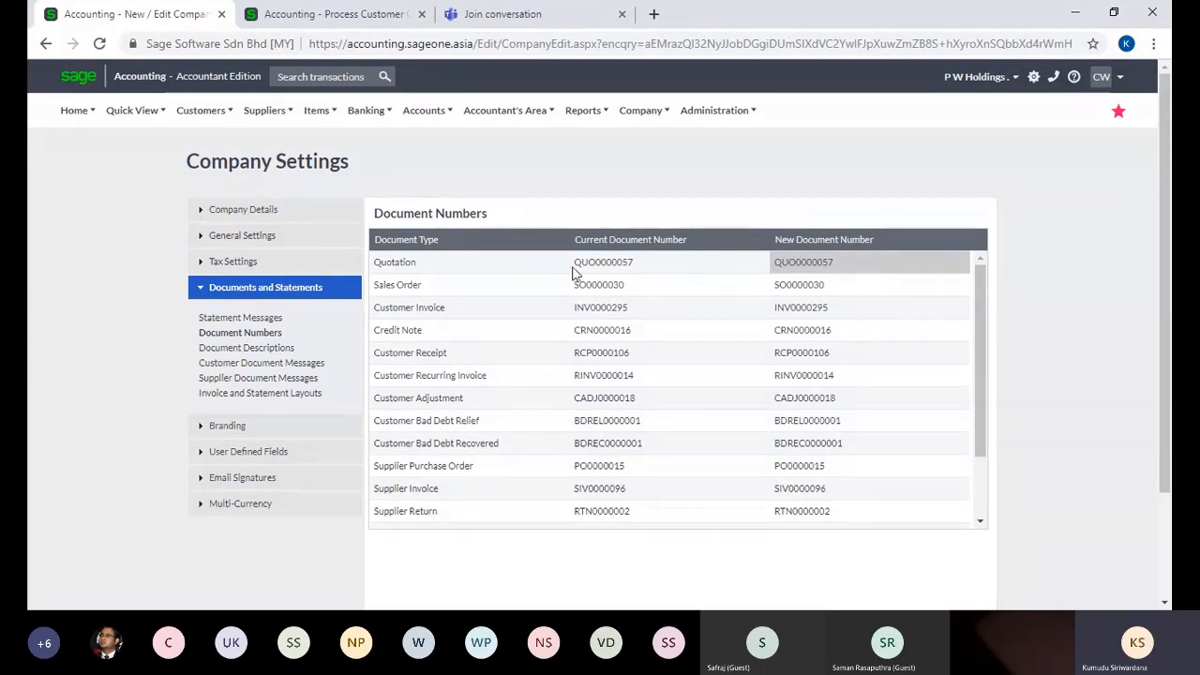
pyautogui.click(854, 265)
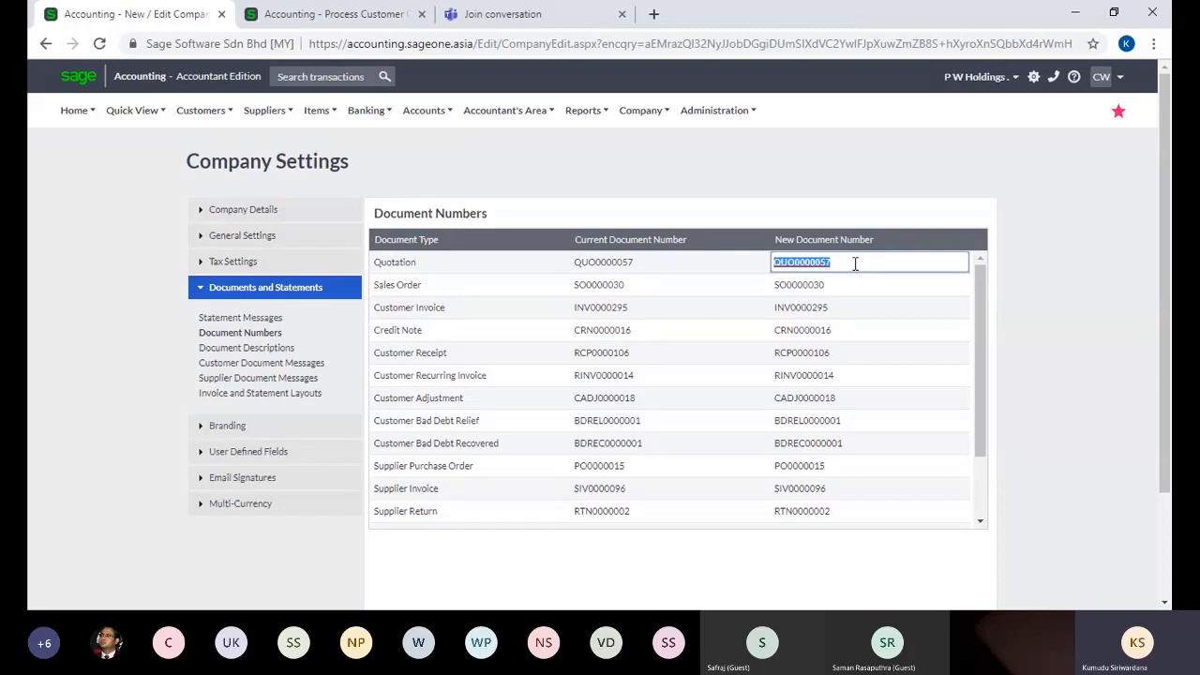
pyautogui.write('Q005')
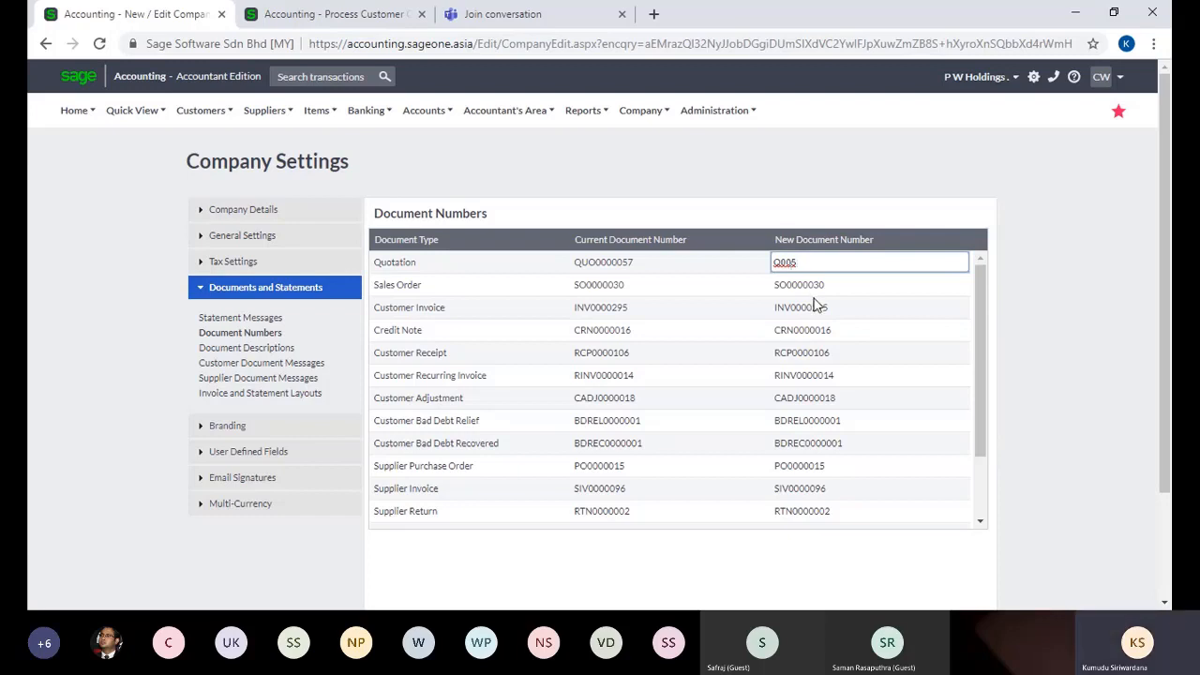
pyautogui.click(815, 288)
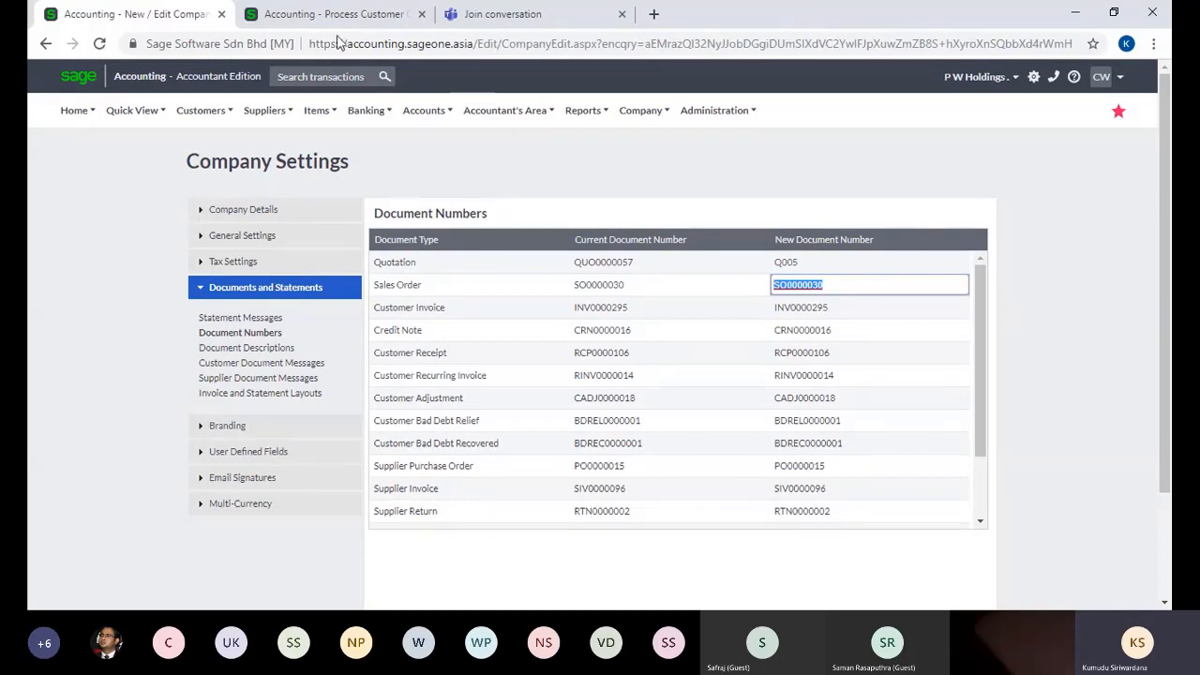
pyautogui.click(285, 18)
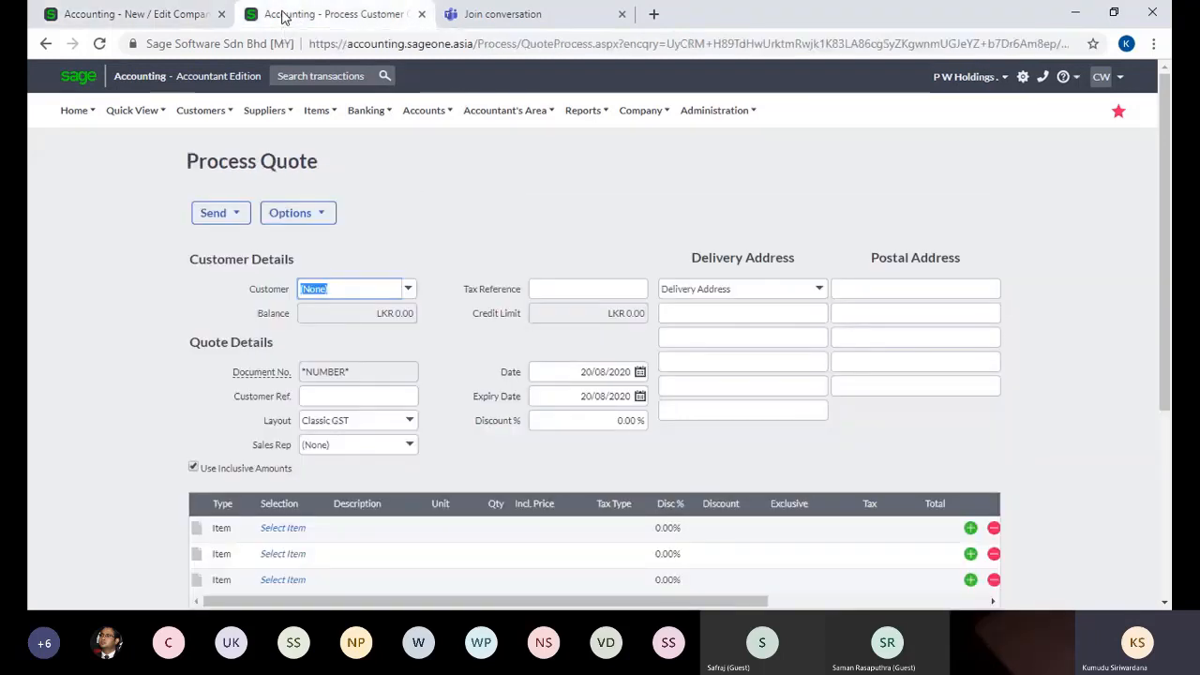
# Compare the document numbers listed in the company settings, down to Input Tax Adjustment, with the Document No. field on the new quote.
pyautogui.moveTo(212, 118)
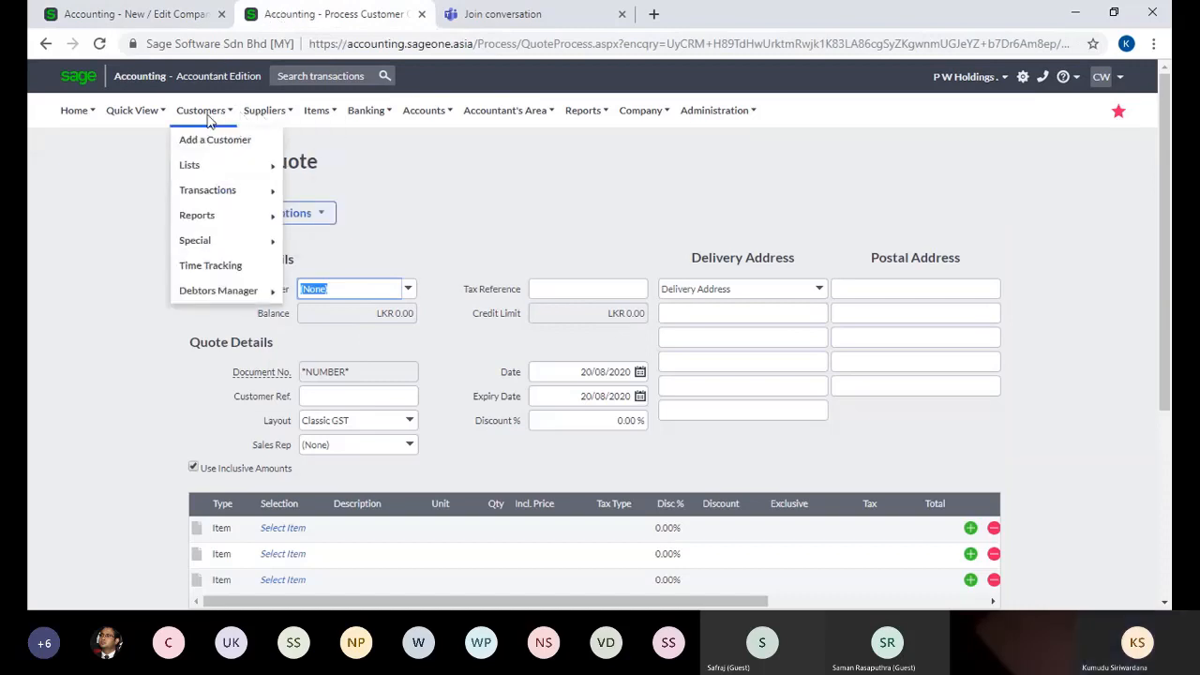
pyautogui.click(178, 20)
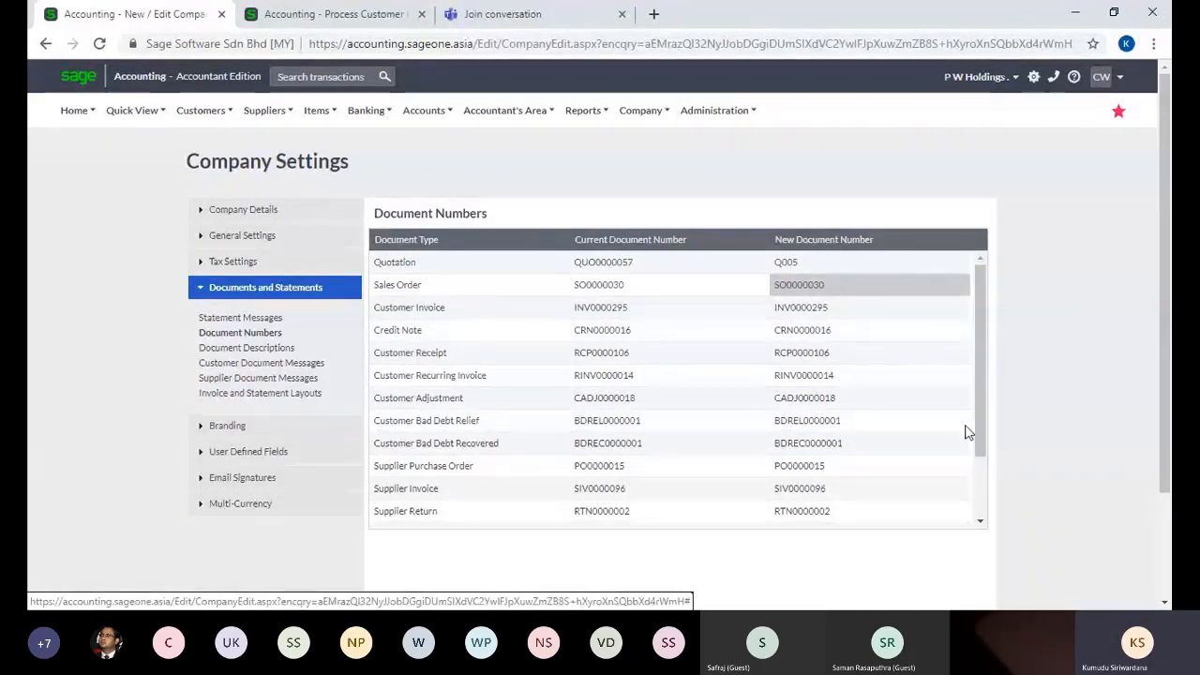
pyautogui.scroll(-1, 984, 476)
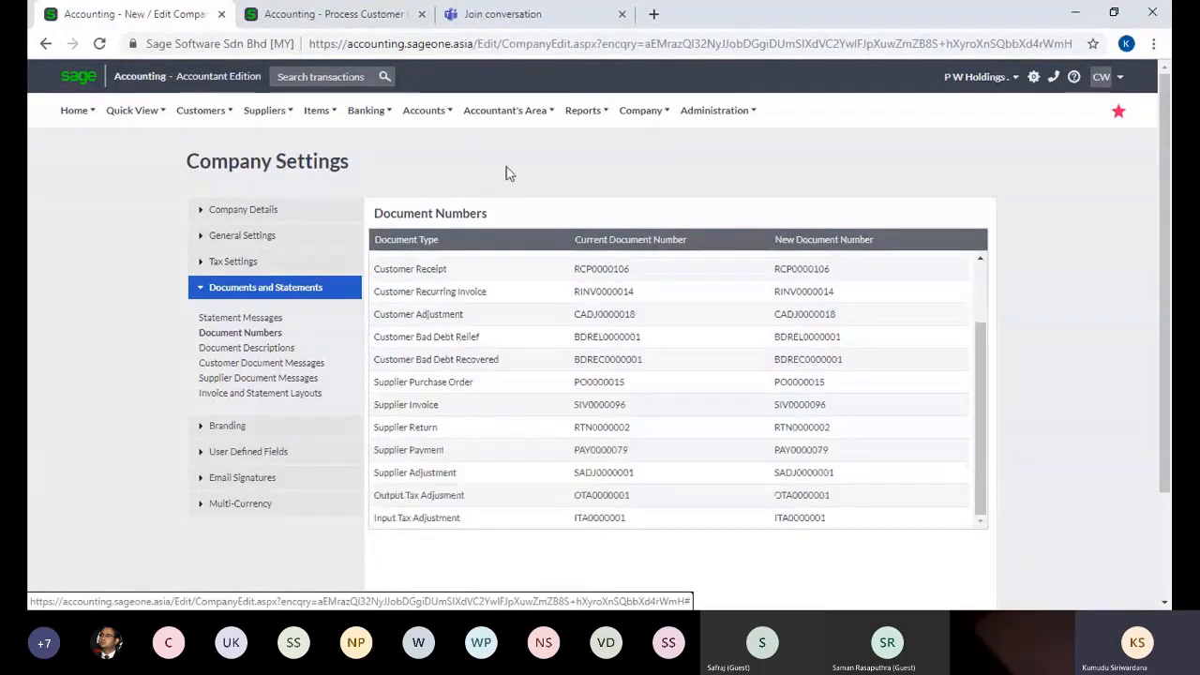
pyautogui.click(272, 17)
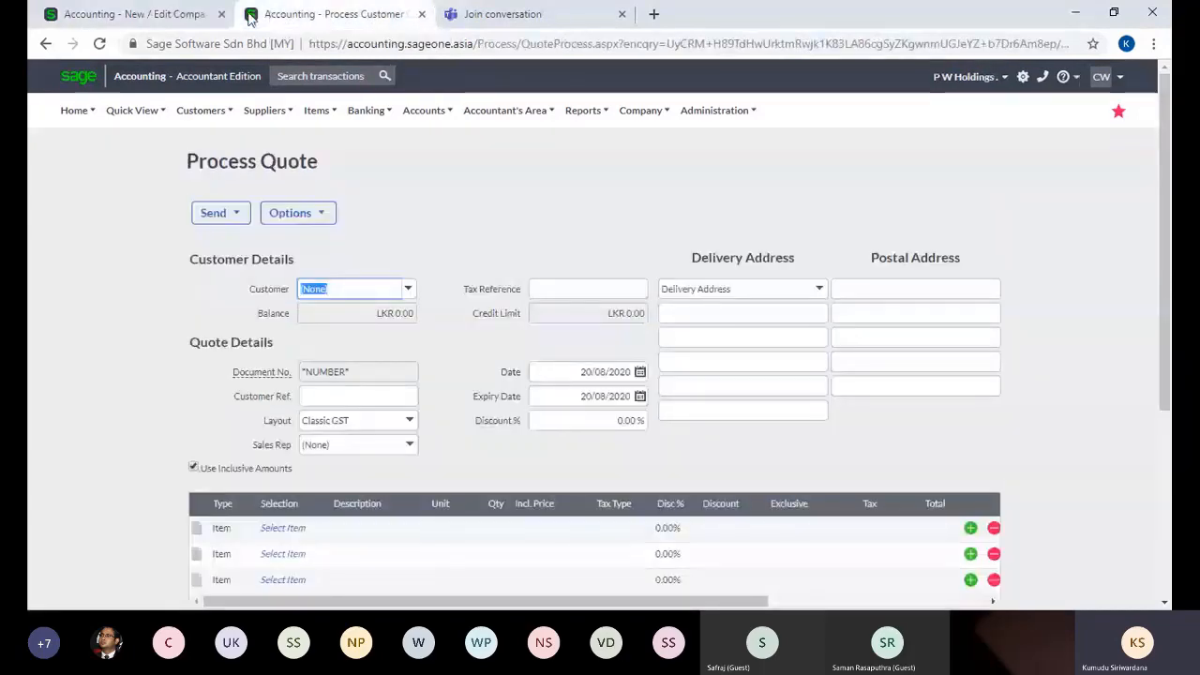
pyautogui.click(168, 17)
pyautogui.click(268, 17)
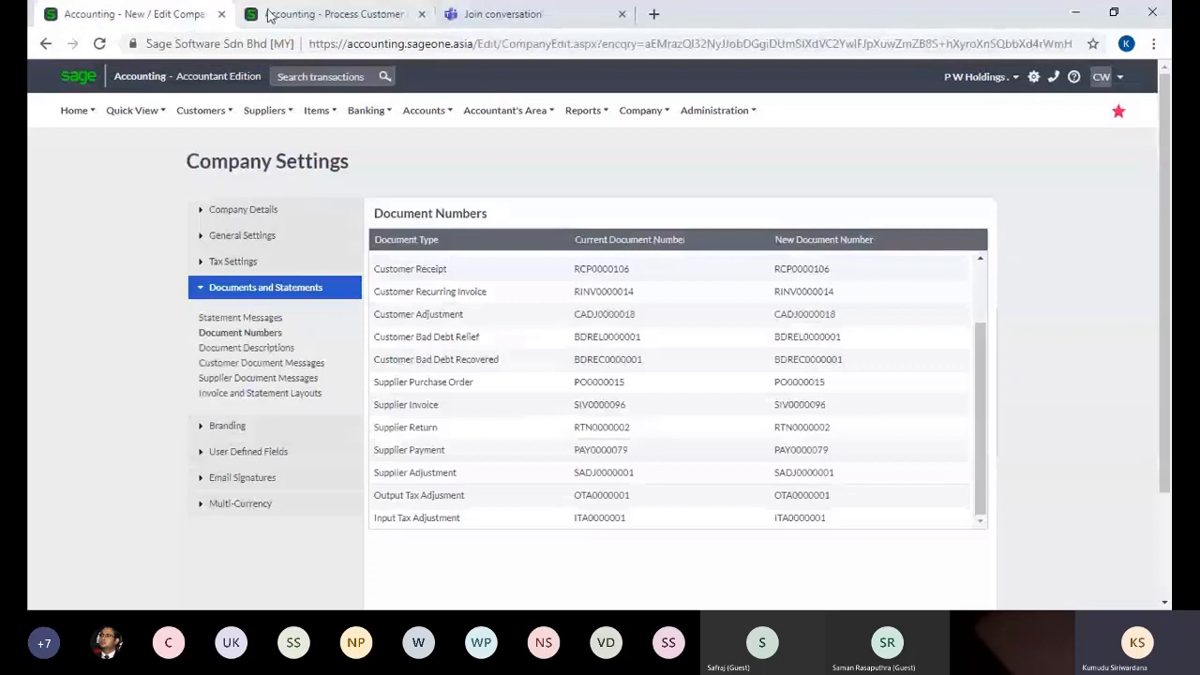
# Select Accounting Software (Pvt) Ltd as the customer on the quote.
pyautogui.click(316, 109)
pyautogui.moveTo(324, 240)
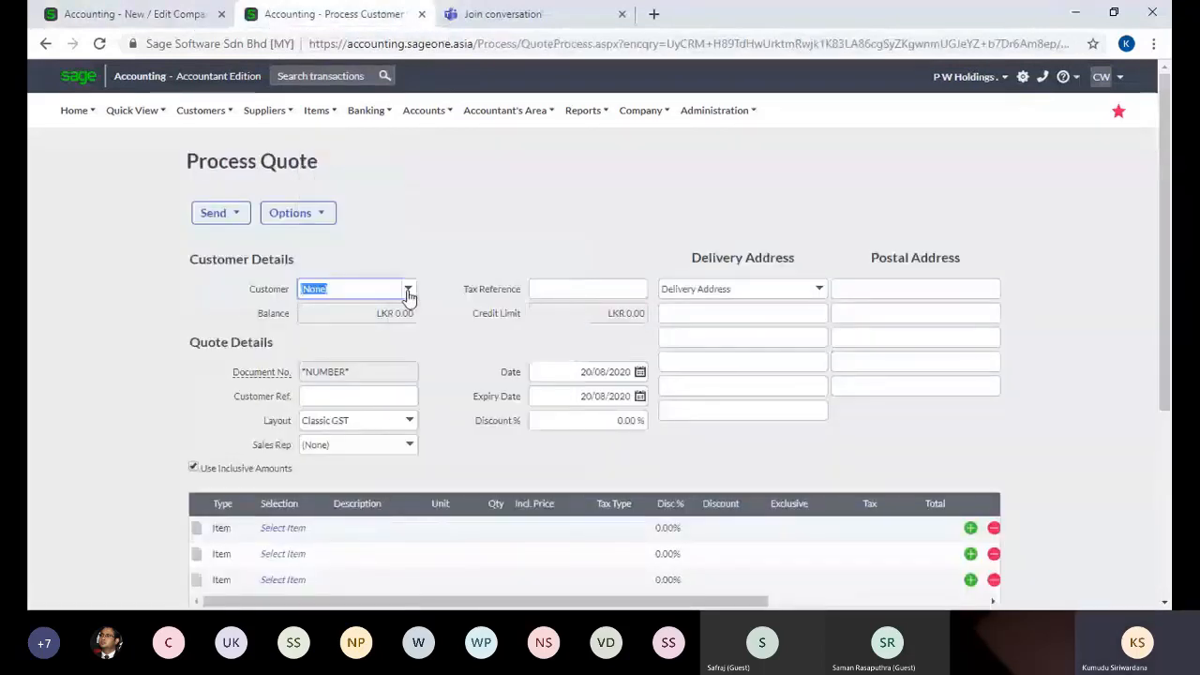
pyautogui.click(408, 290)
pyautogui.click(455, 372)
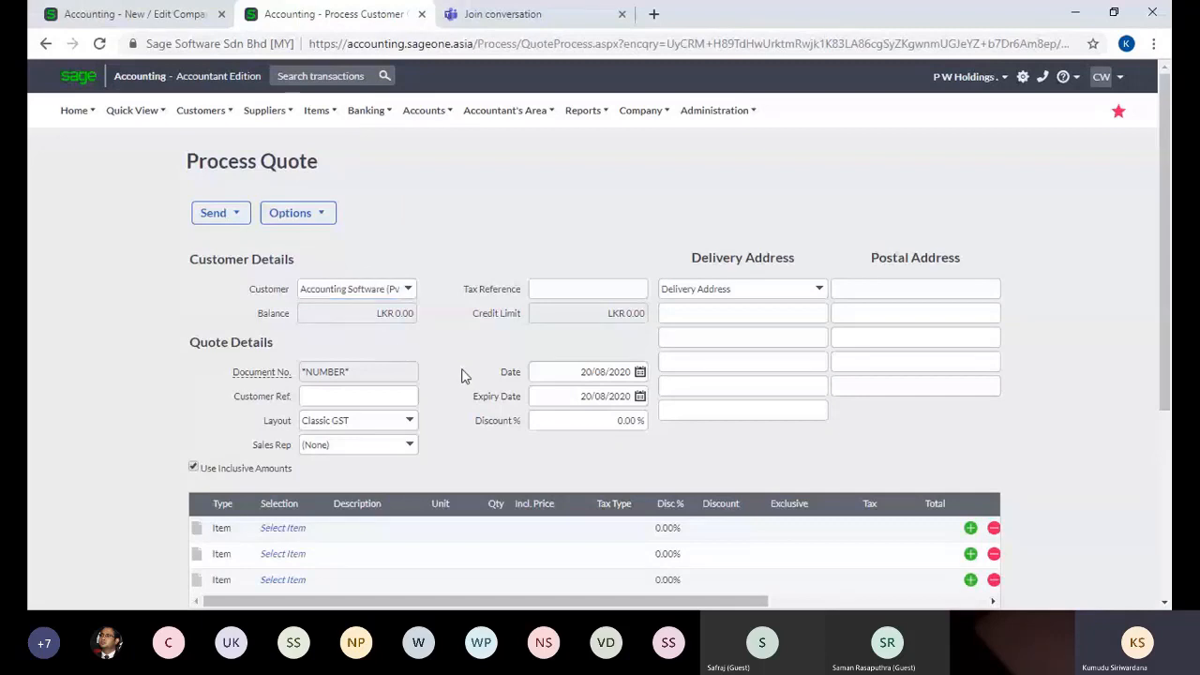
# Start a new customer record in the first browser tab and go to its contact details and default settings.
pyautogui.click(191, 14)
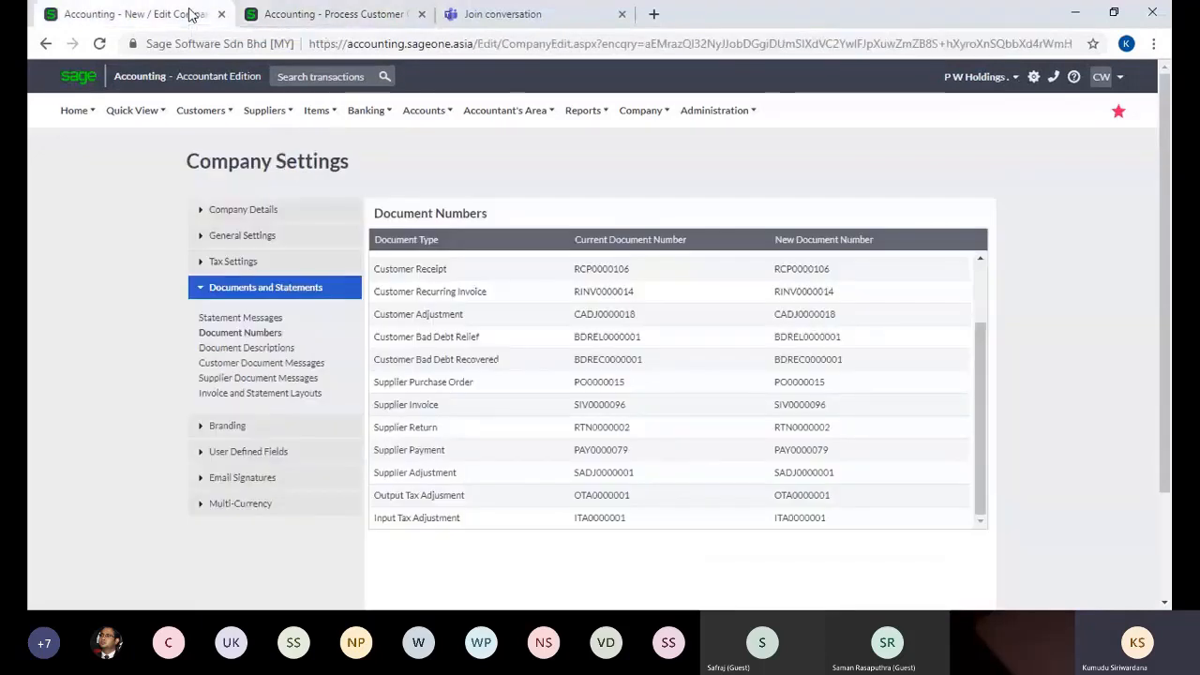
pyautogui.moveTo(358, 129)
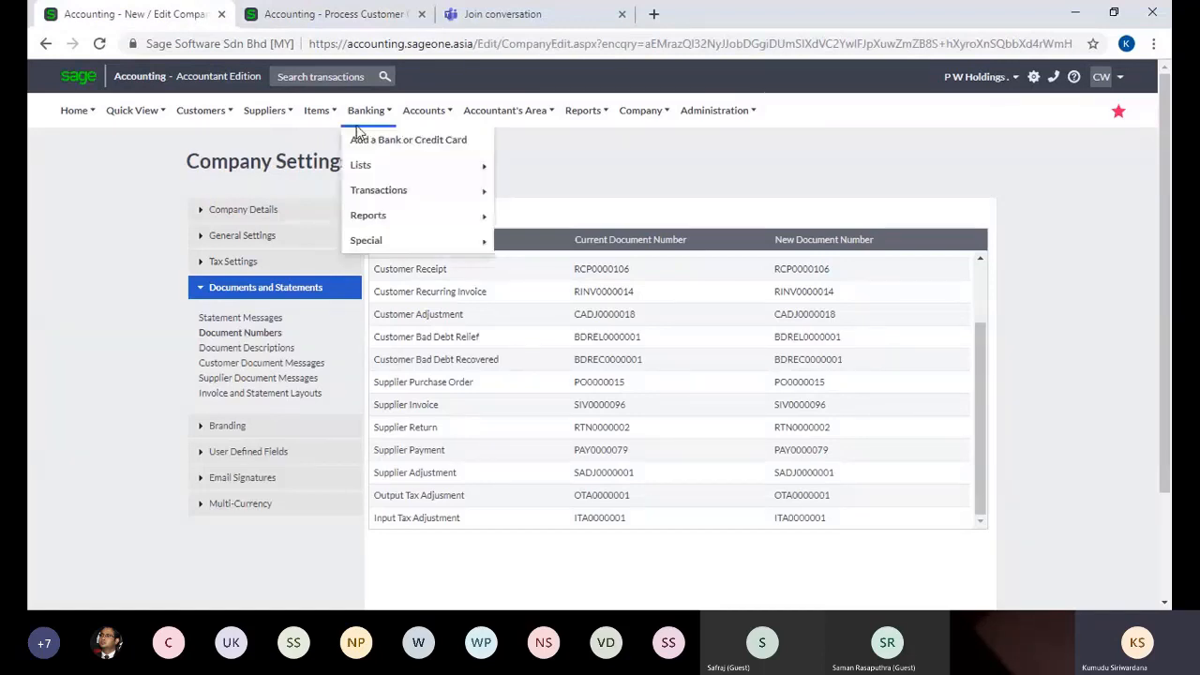
pyautogui.moveTo(285, 125)
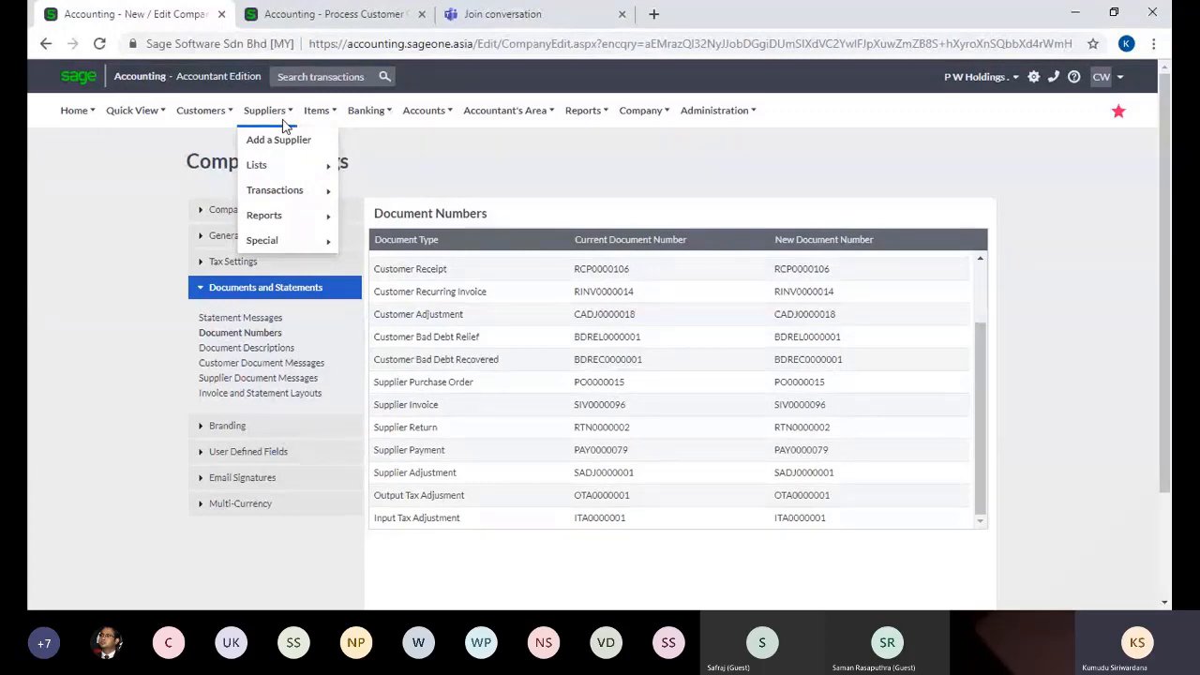
pyautogui.moveTo(210, 122)
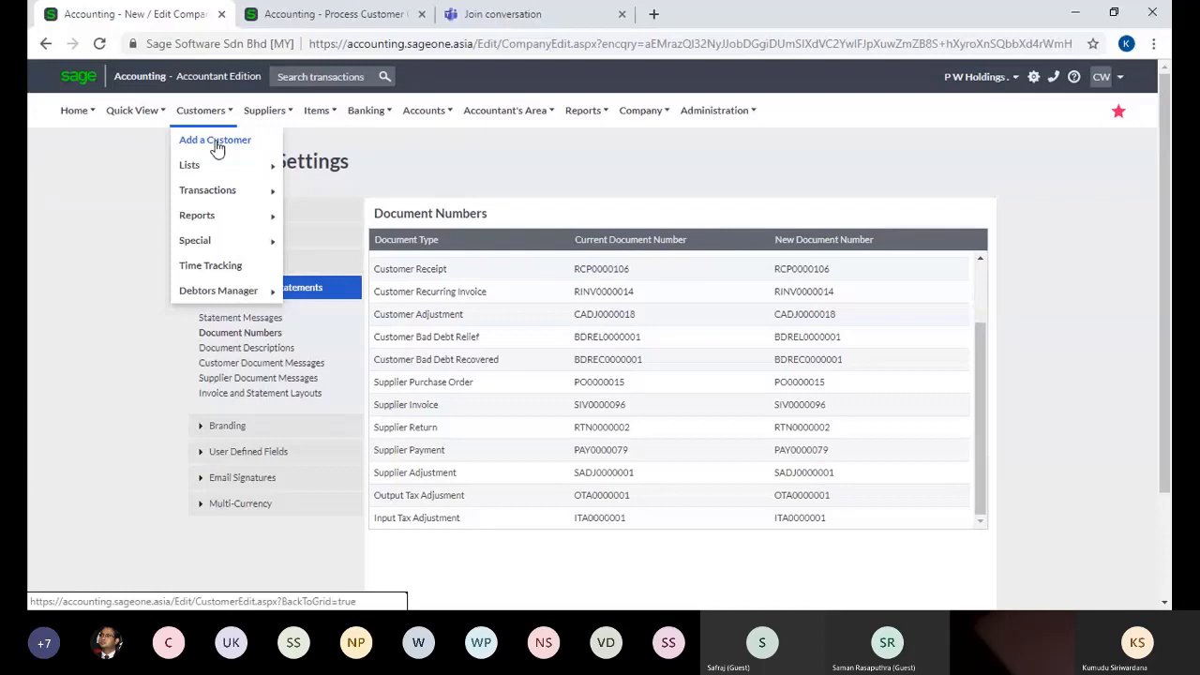
pyautogui.click(217, 149)
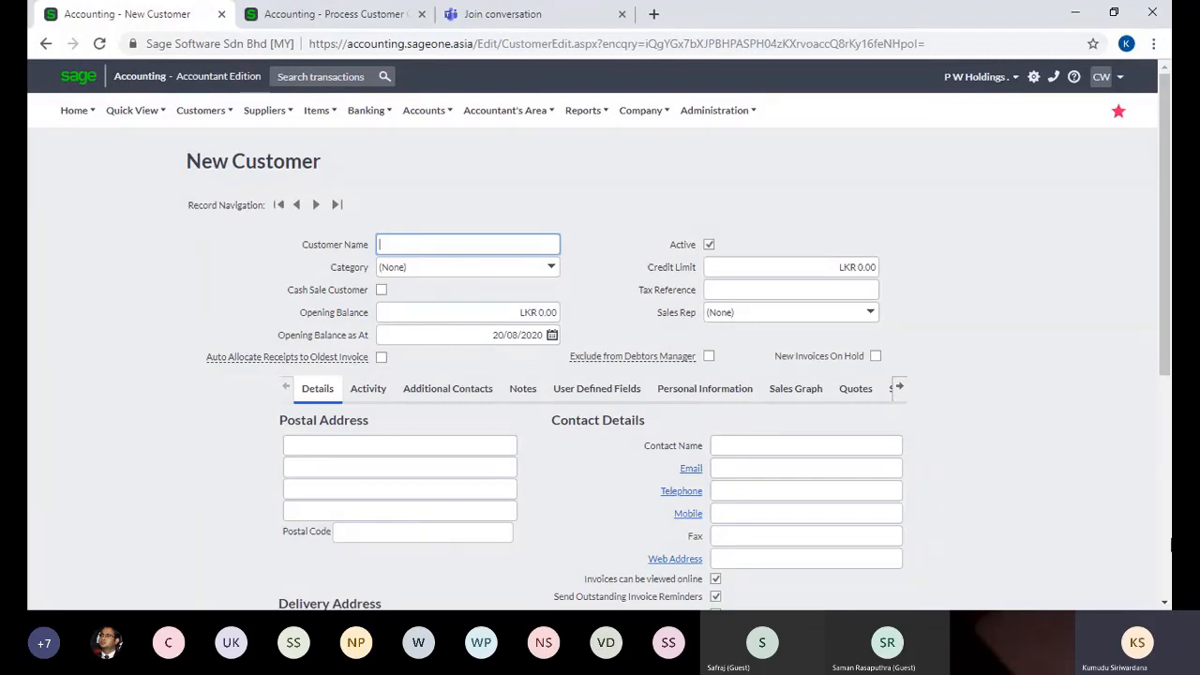
pyautogui.scroll(-5, 1167, 564)
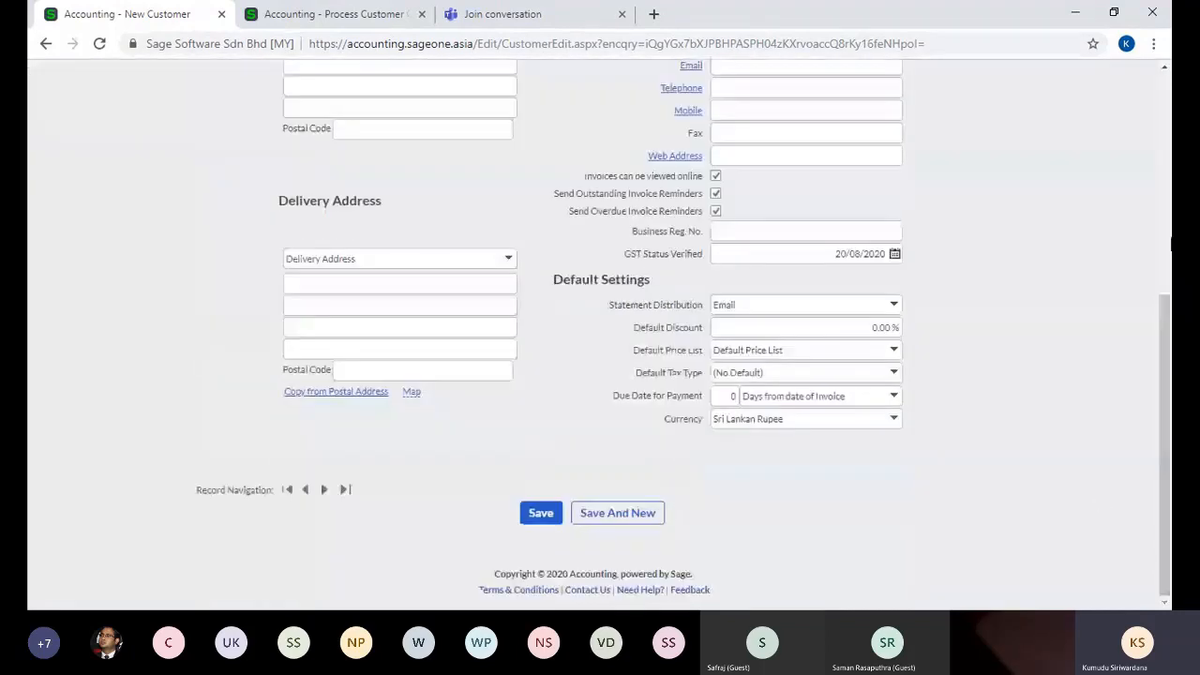
pyautogui.click(1165, 68)
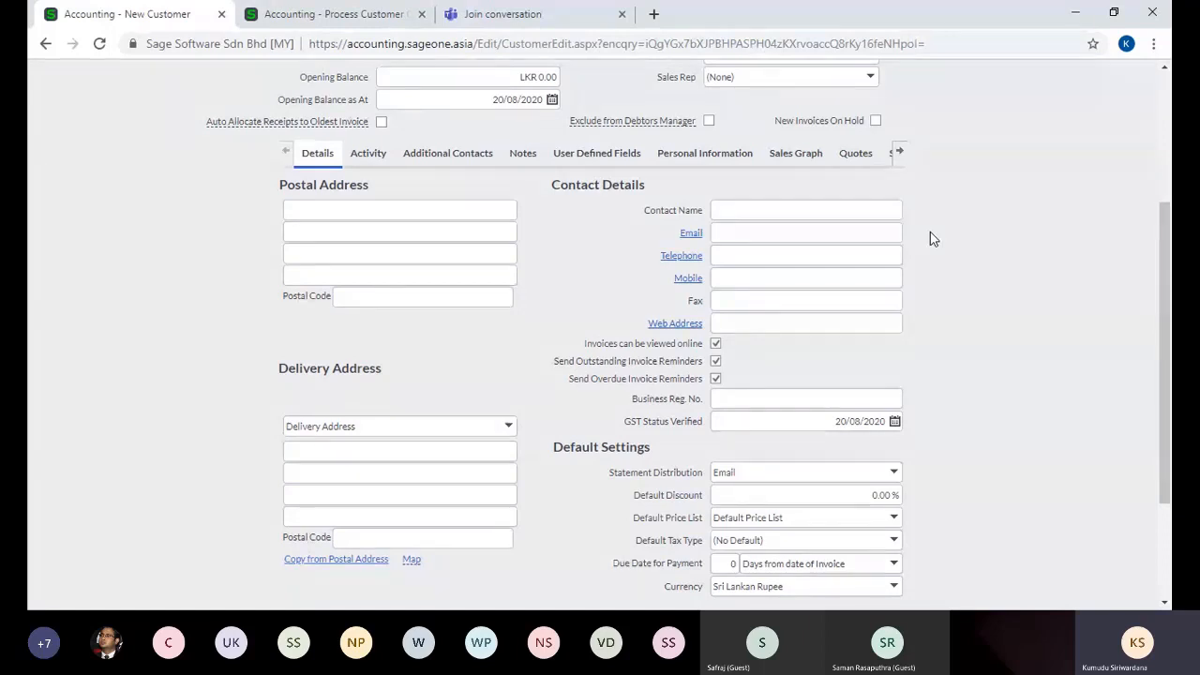
# Set the new customer's Statement Distribution to Print, with the contact email left blank.
pyautogui.click(834, 231)
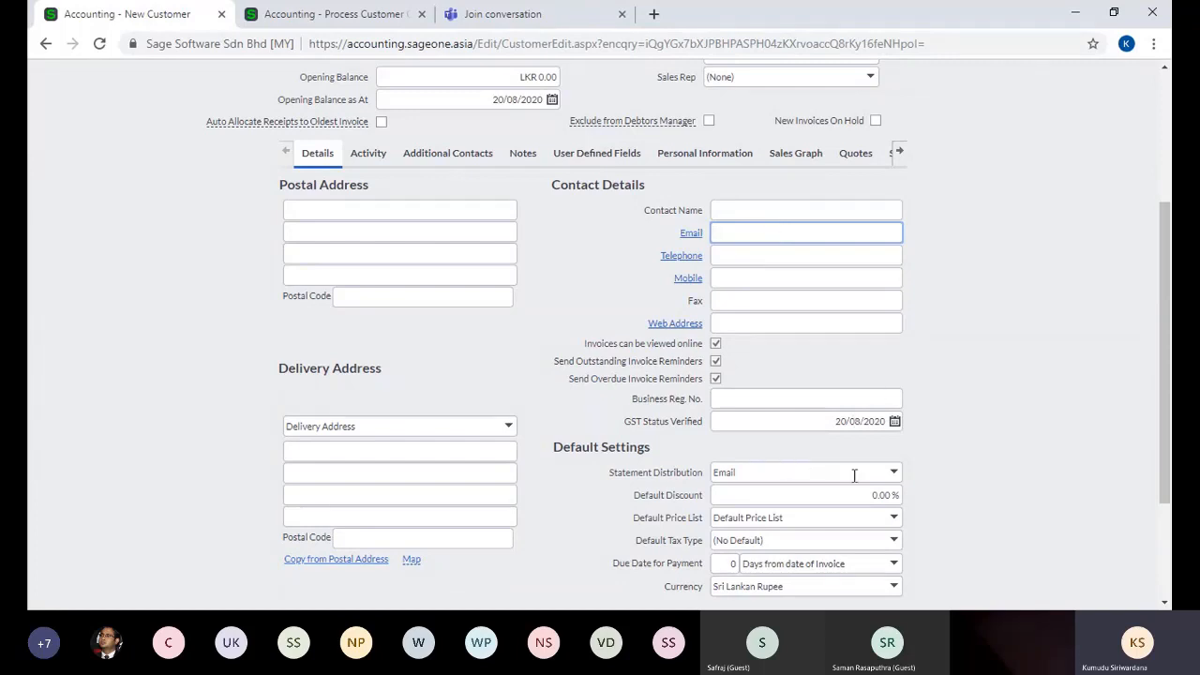
pyautogui.click(892, 480)
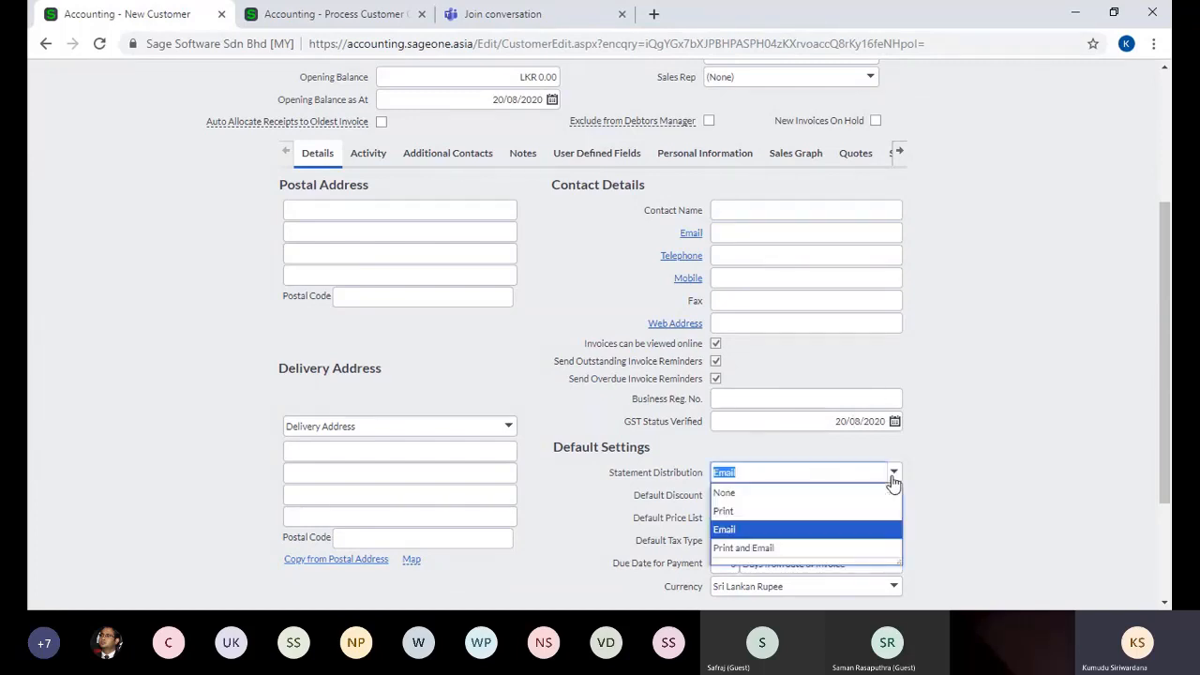
pyautogui.click(814, 511)
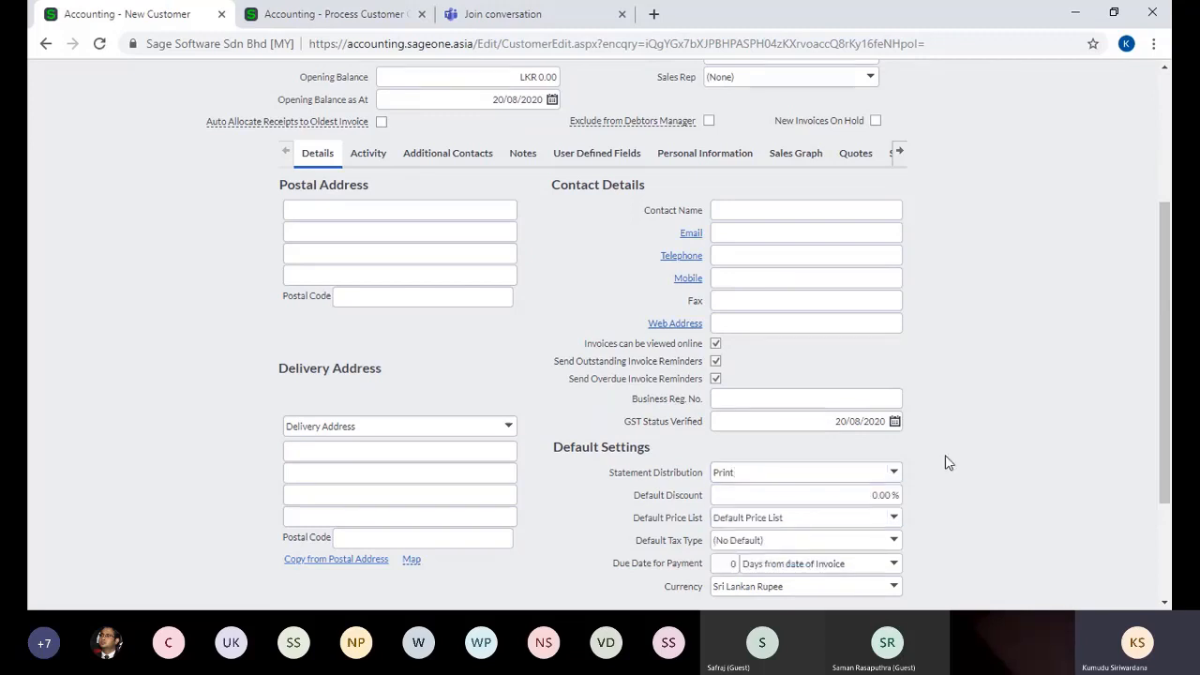
pyautogui.click(778, 236)
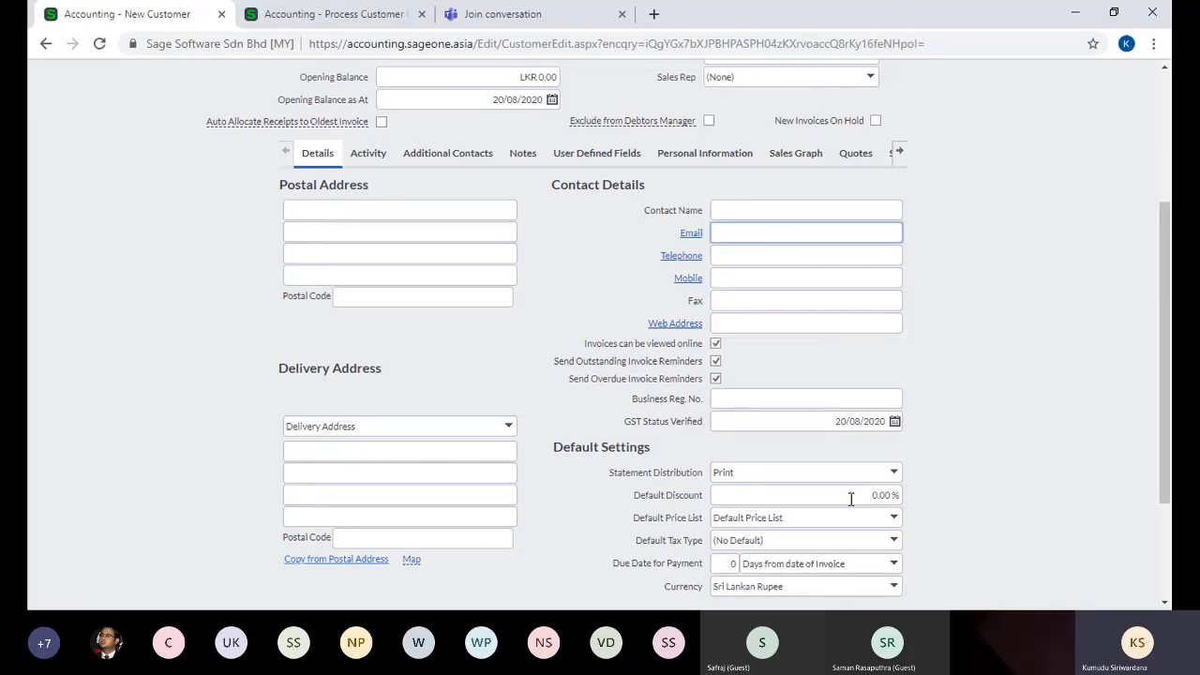
pyautogui.click(891, 474)
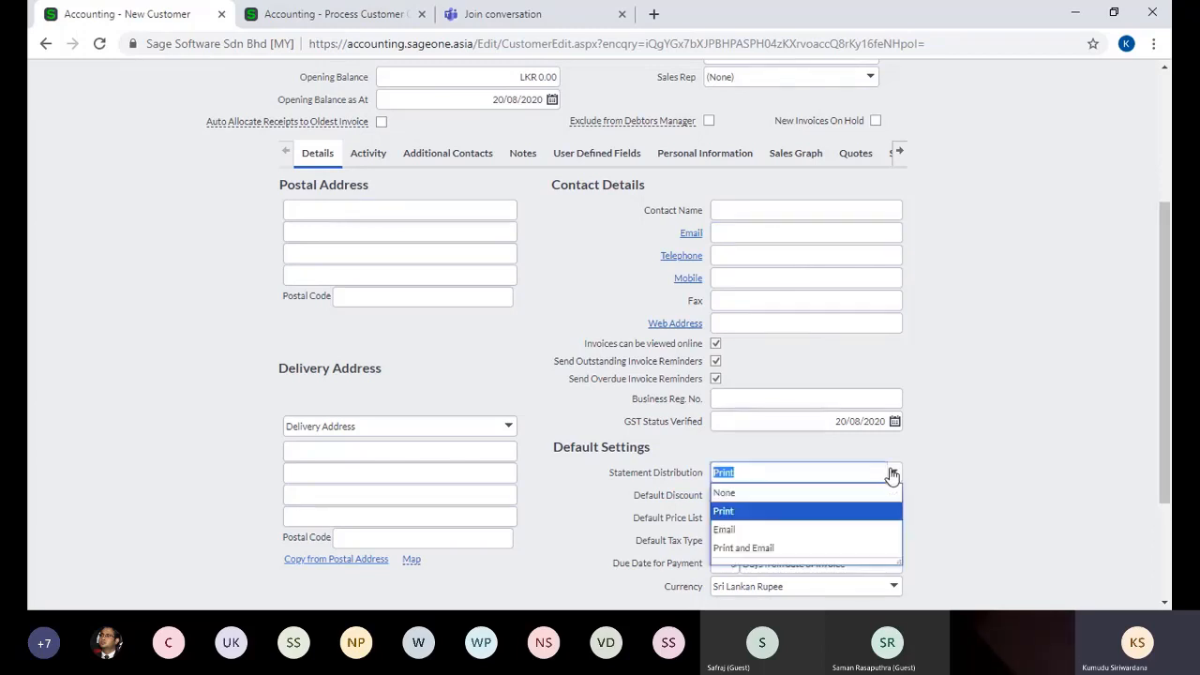
pyautogui.click(852, 511)
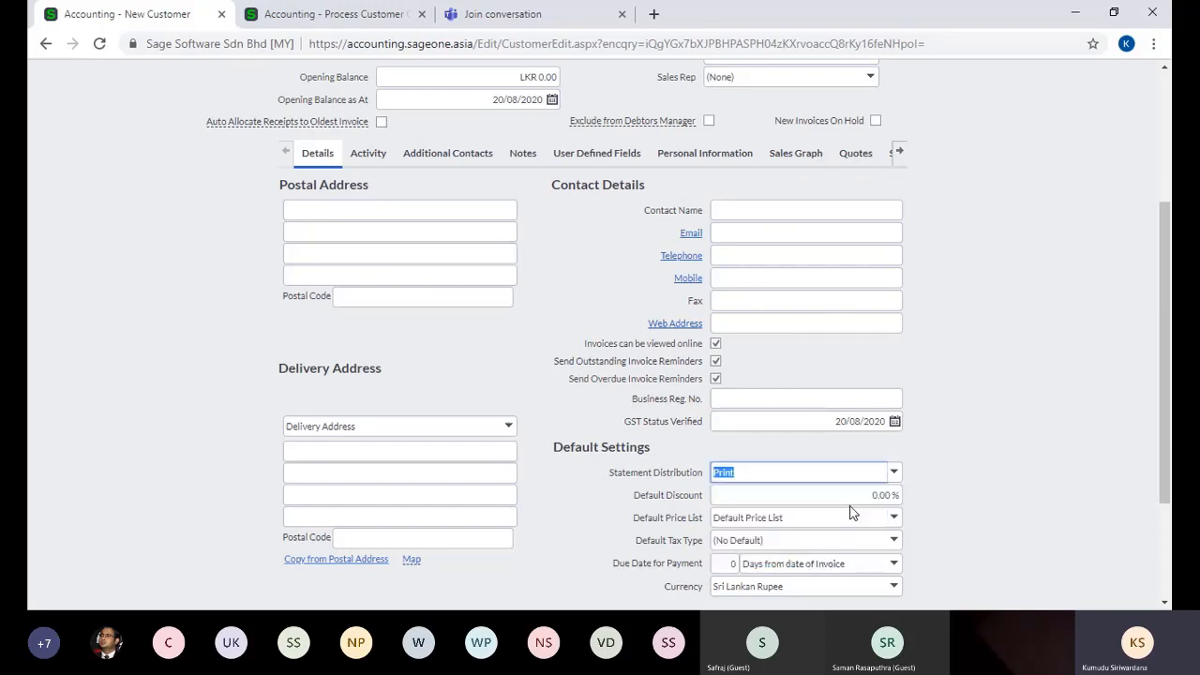
pyautogui.click(964, 507)
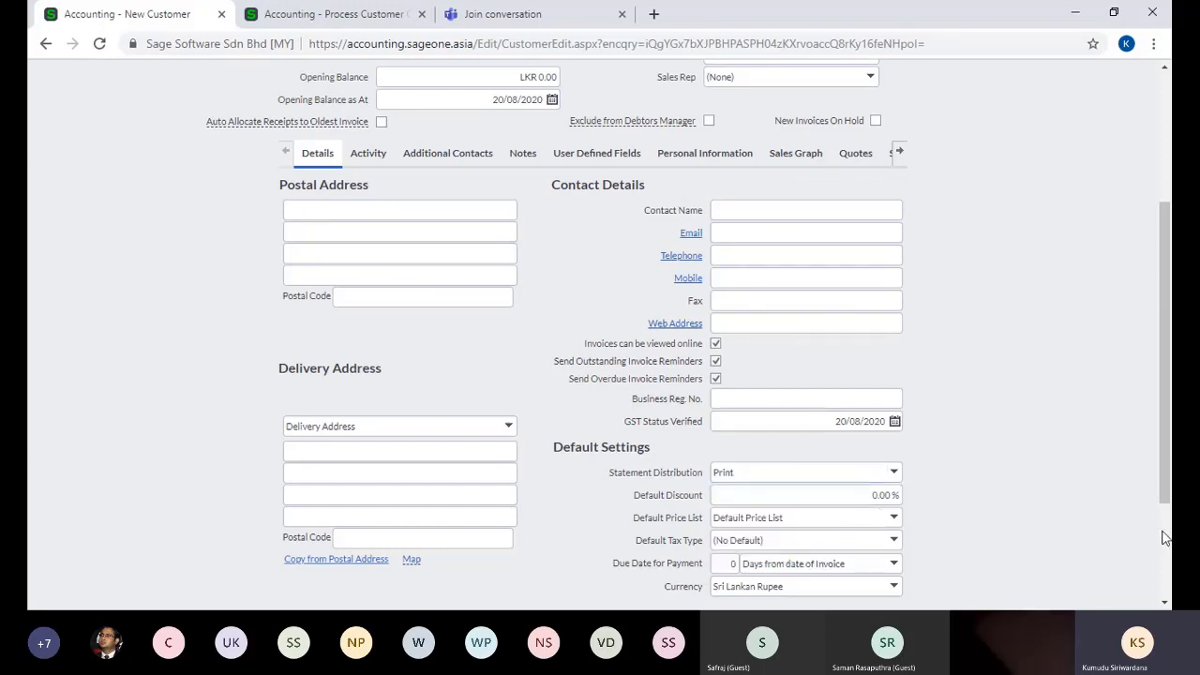
# Review the new customer form from the customer name through the contact details to the default settings.
pyautogui.scroll(-3, 1162, 537)
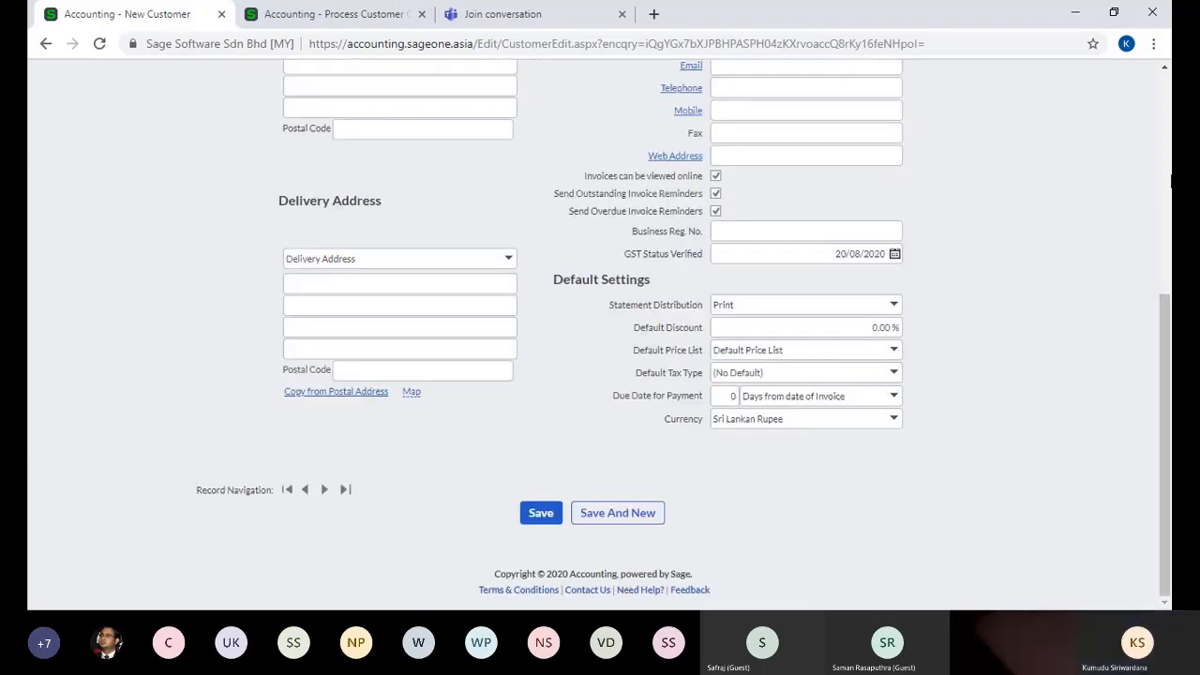
pyautogui.click(1167, 169)
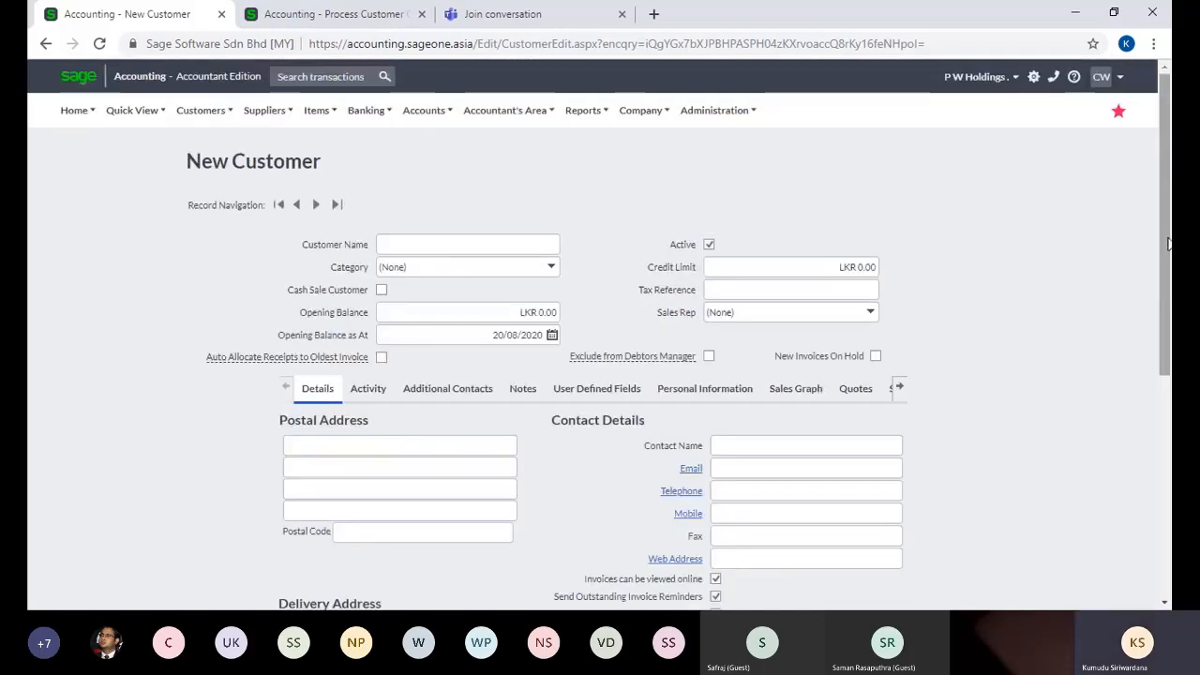
pyautogui.scroll(-1, 1155, 371)
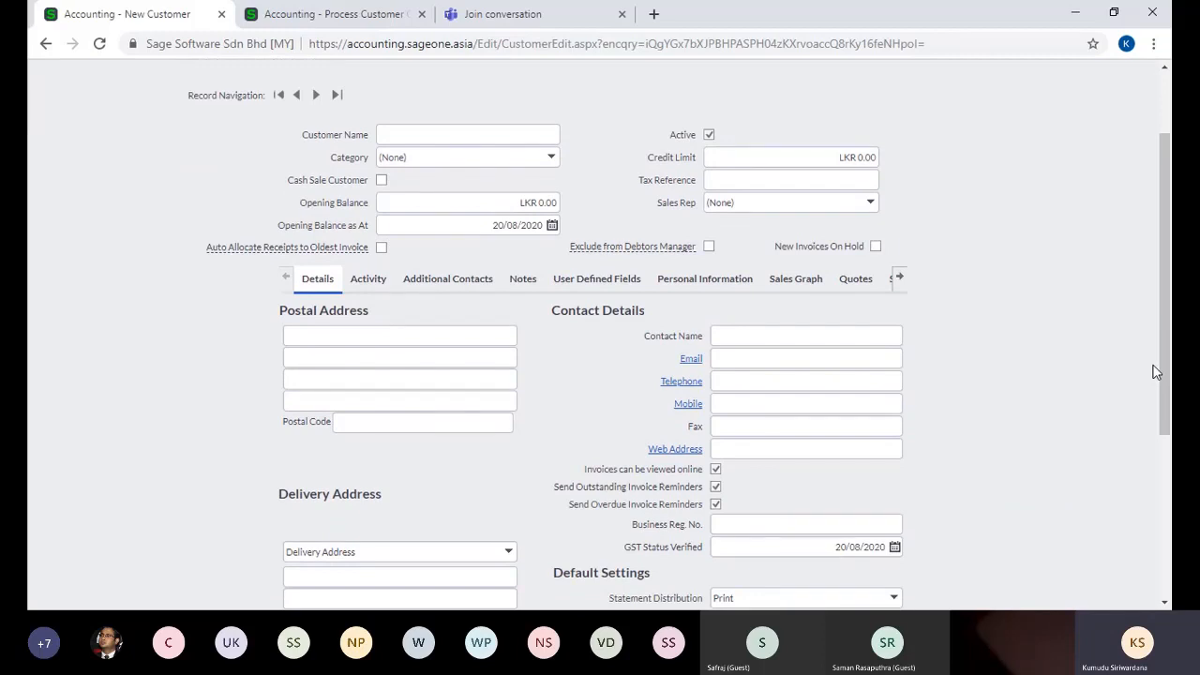
pyautogui.moveTo(1154, 371); pyautogui.dragTo(1157, 473)
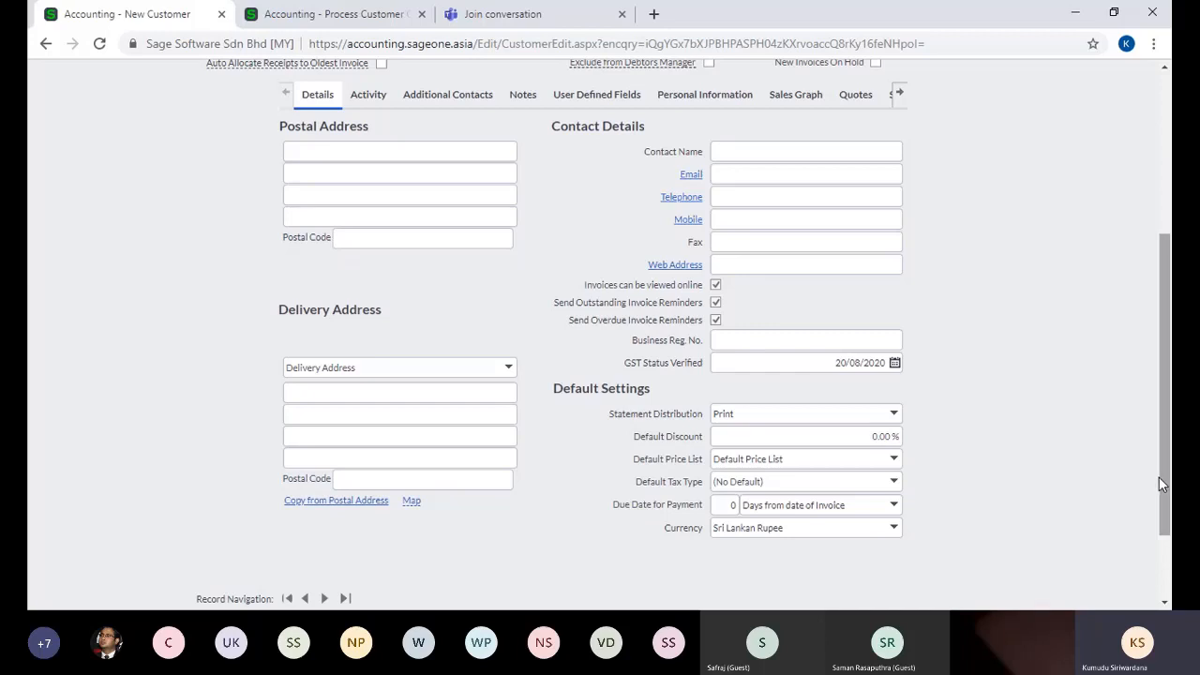
pyautogui.scroll(-2, 1155, 481)
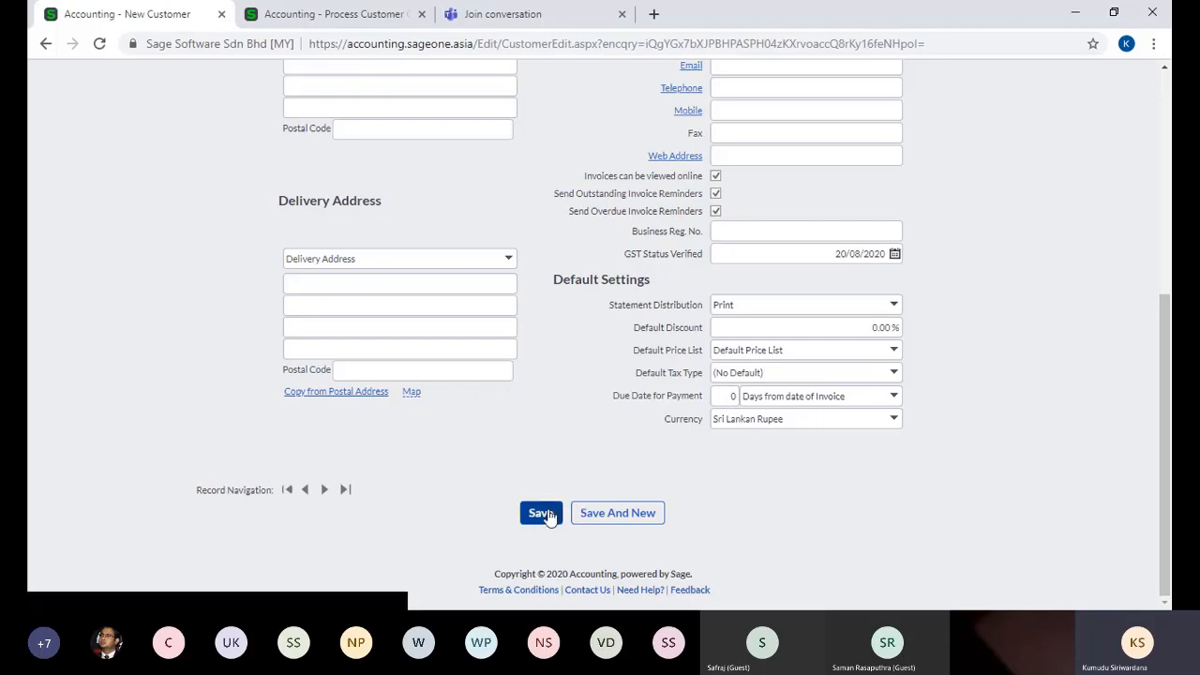
# Leave the unsaved quote in the second browser tab and open the list of customer quotes.
pyautogui.click(269, 20)
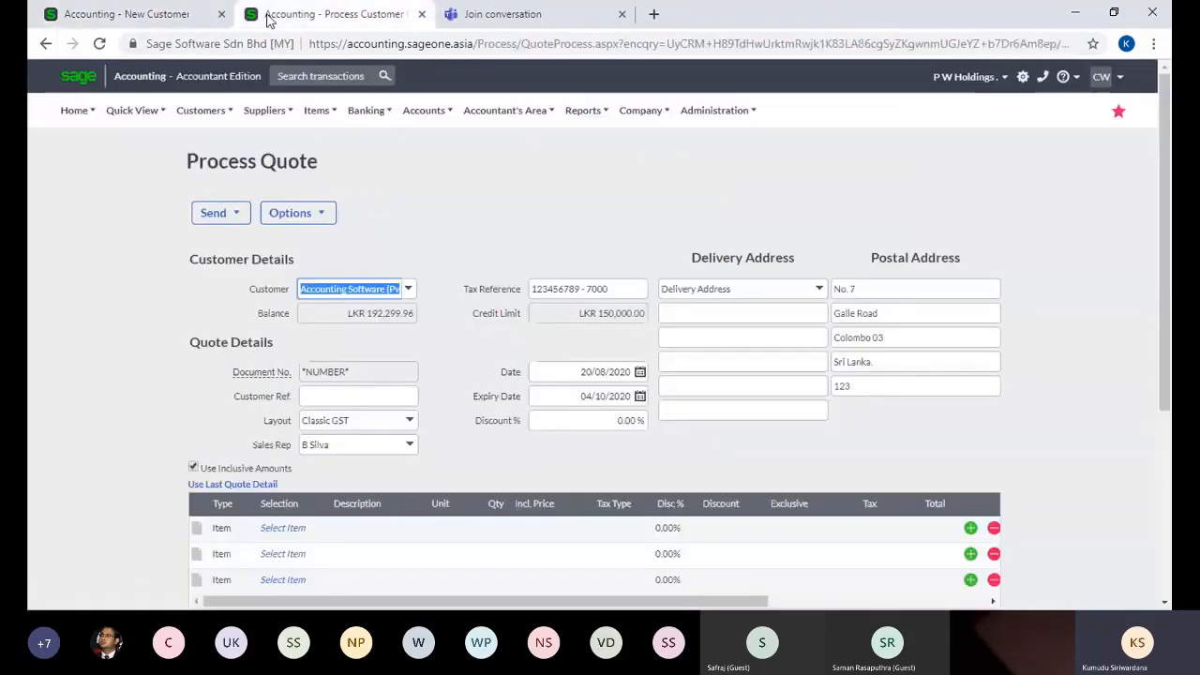
pyautogui.click(206, 111)
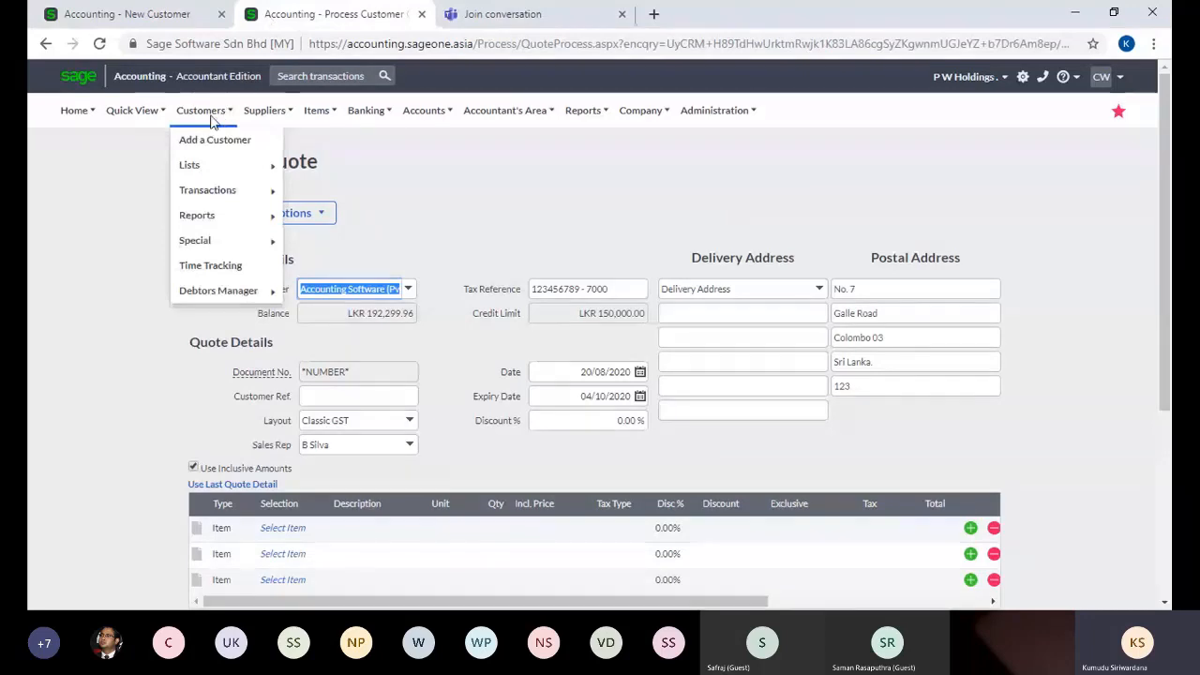
pyautogui.moveTo(215, 175)
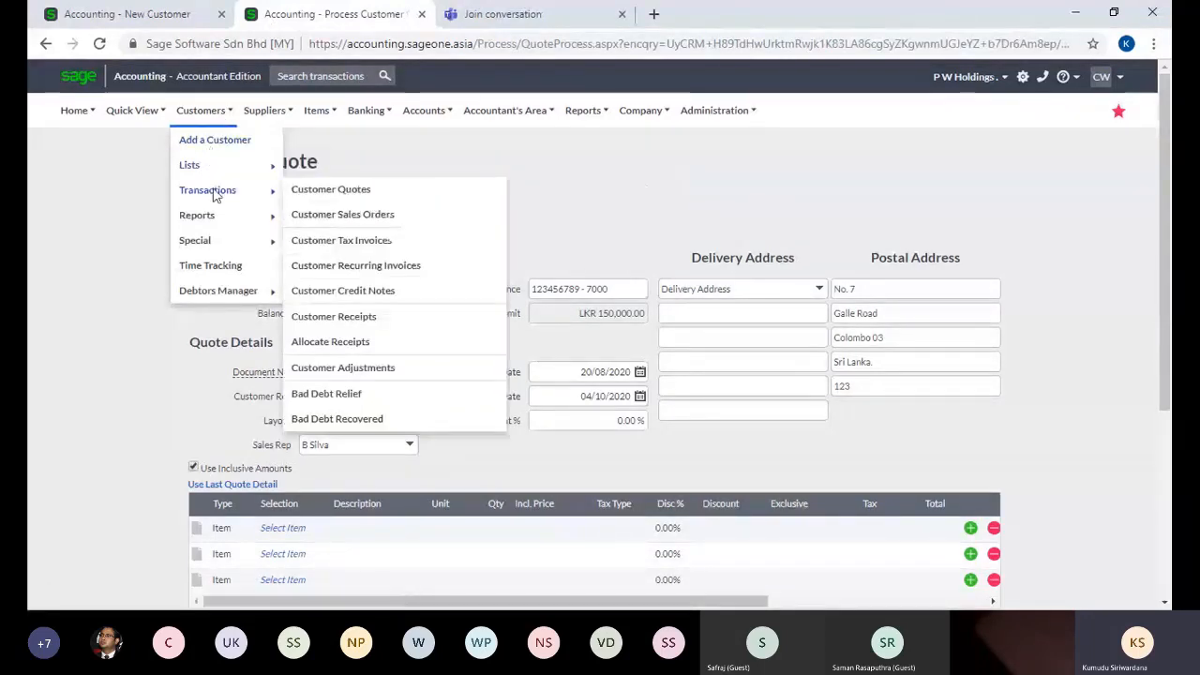
pyautogui.click(319, 193)
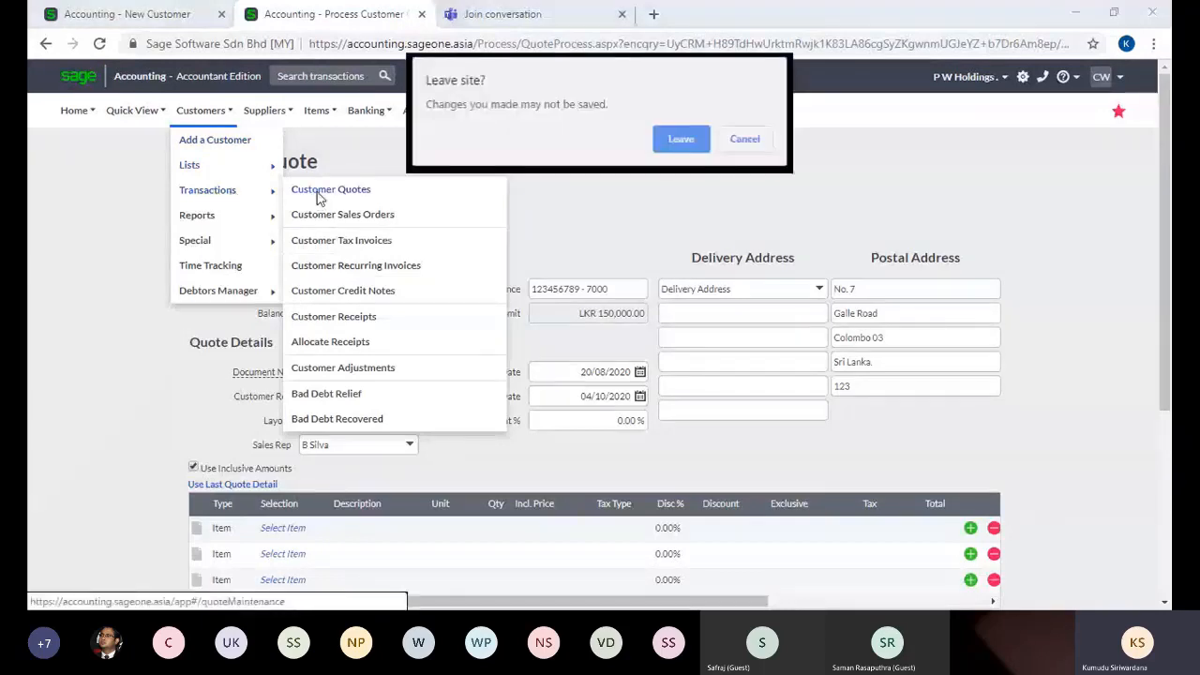
pyautogui.click(678, 139)
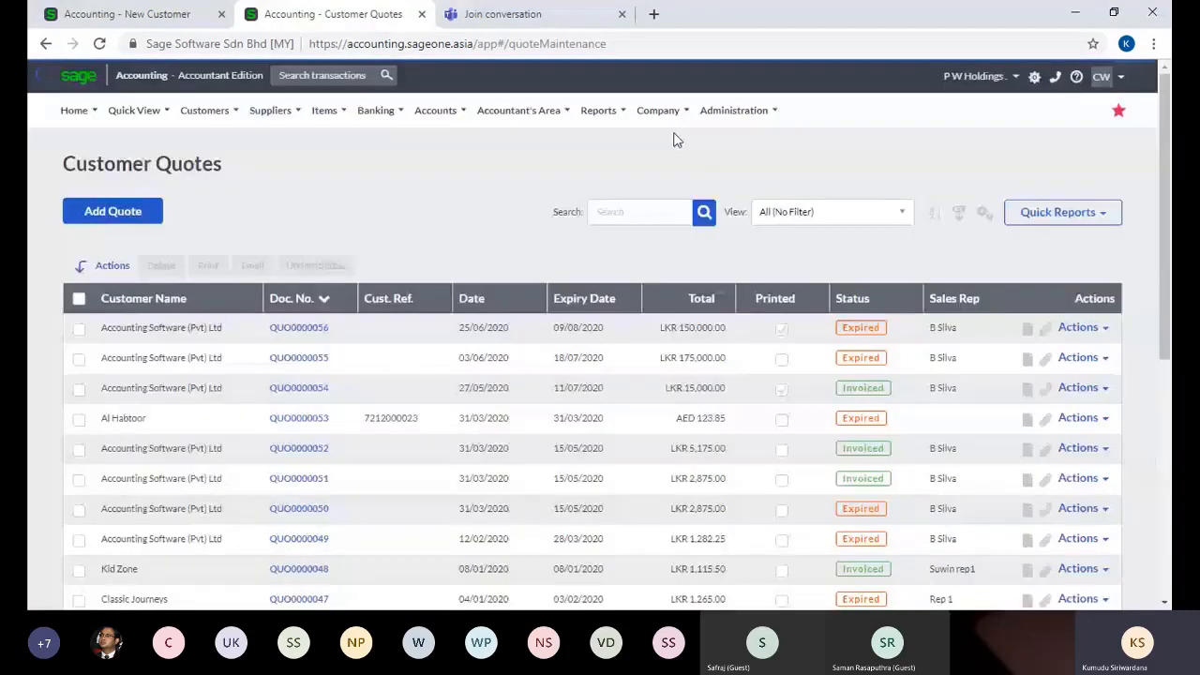
# Start a new customer quote and choose Accounting Software (Pvt) Ltd as the customer.
pyautogui.moveTo(197, 115)
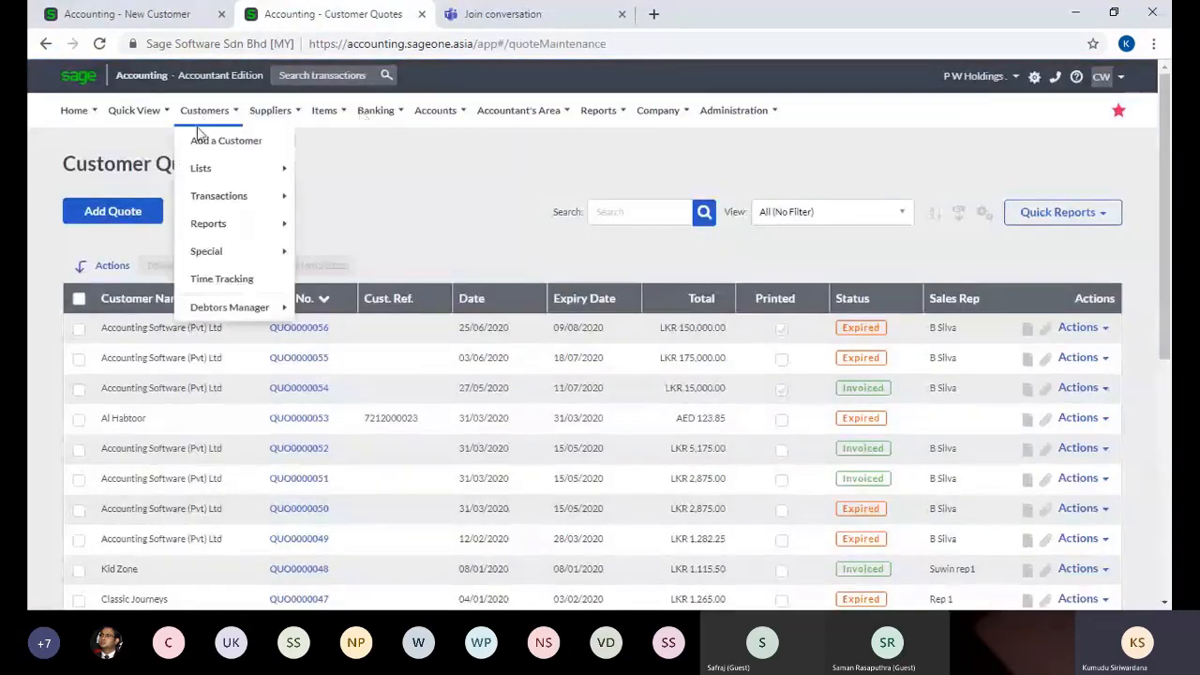
pyautogui.moveTo(209, 196)
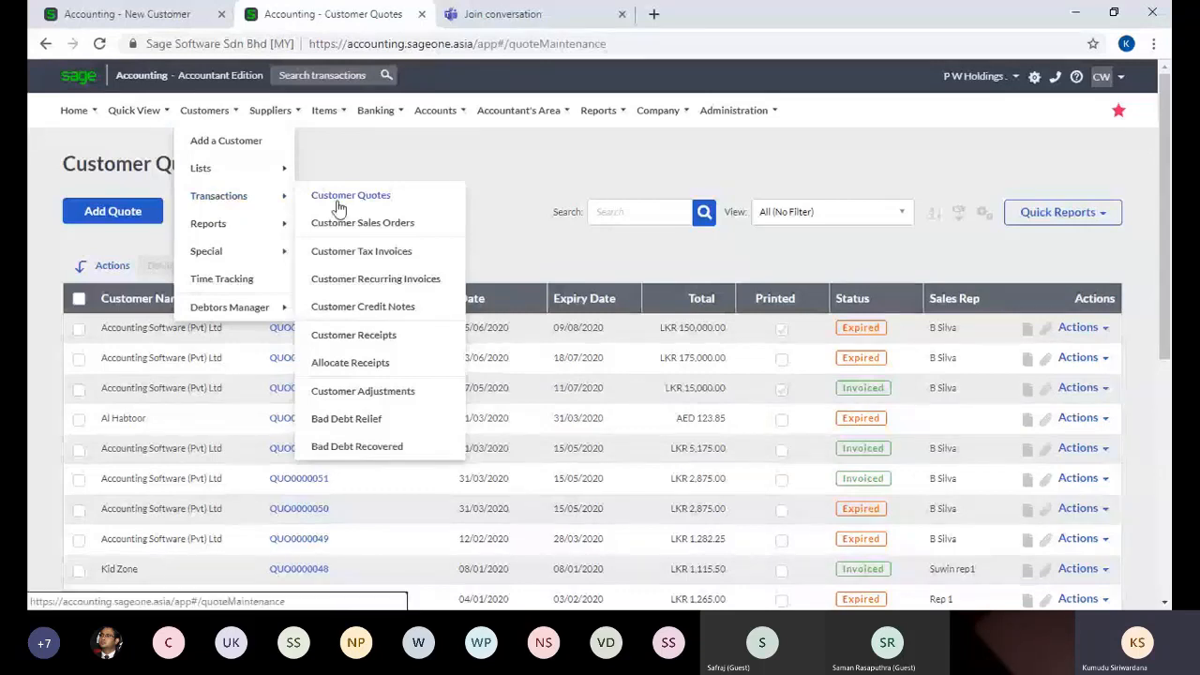
pyautogui.click(123, 219)
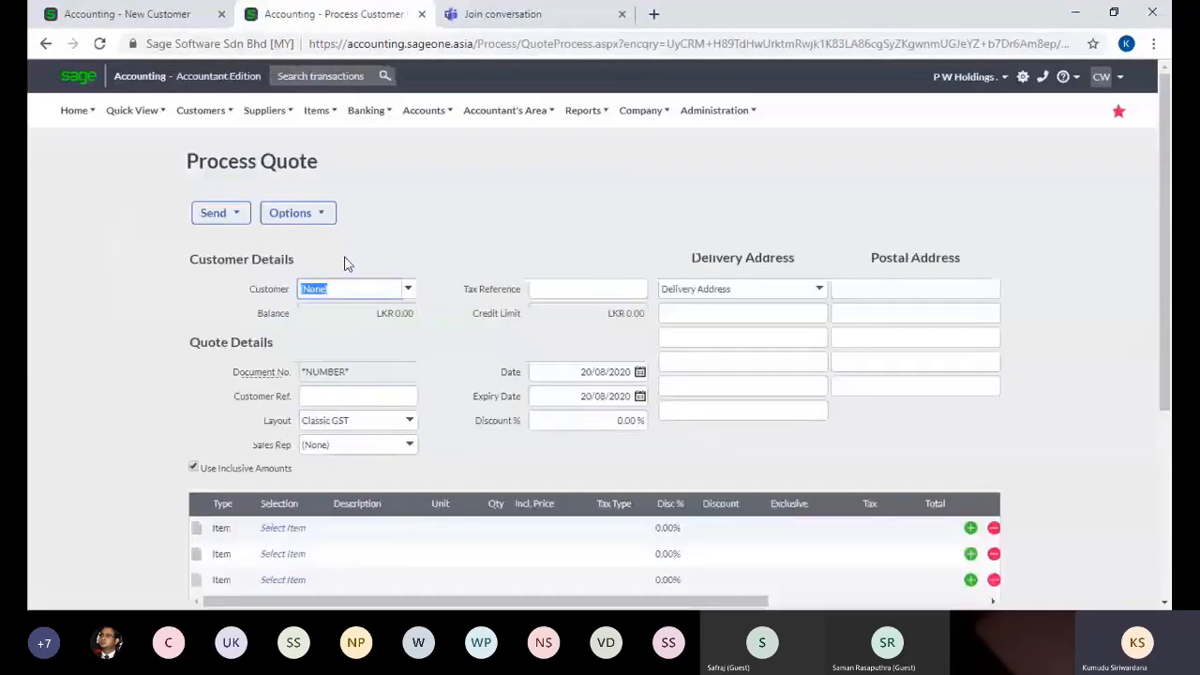
pyautogui.click(407, 290)
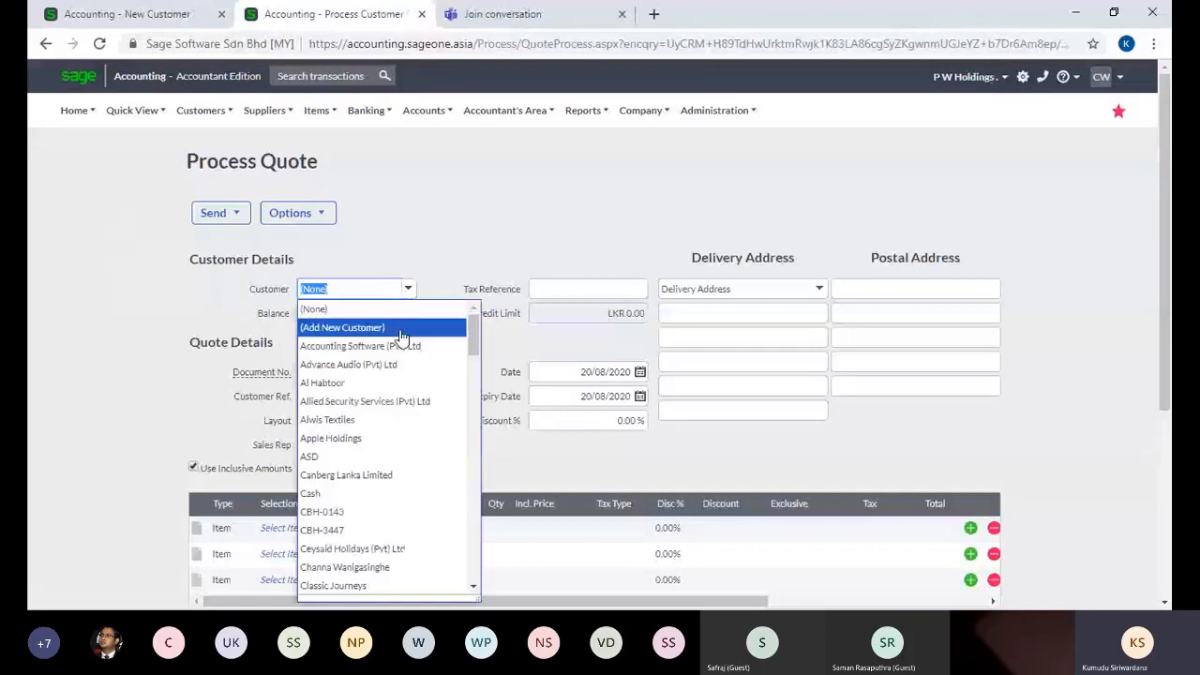
pyautogui.click(401, 346)
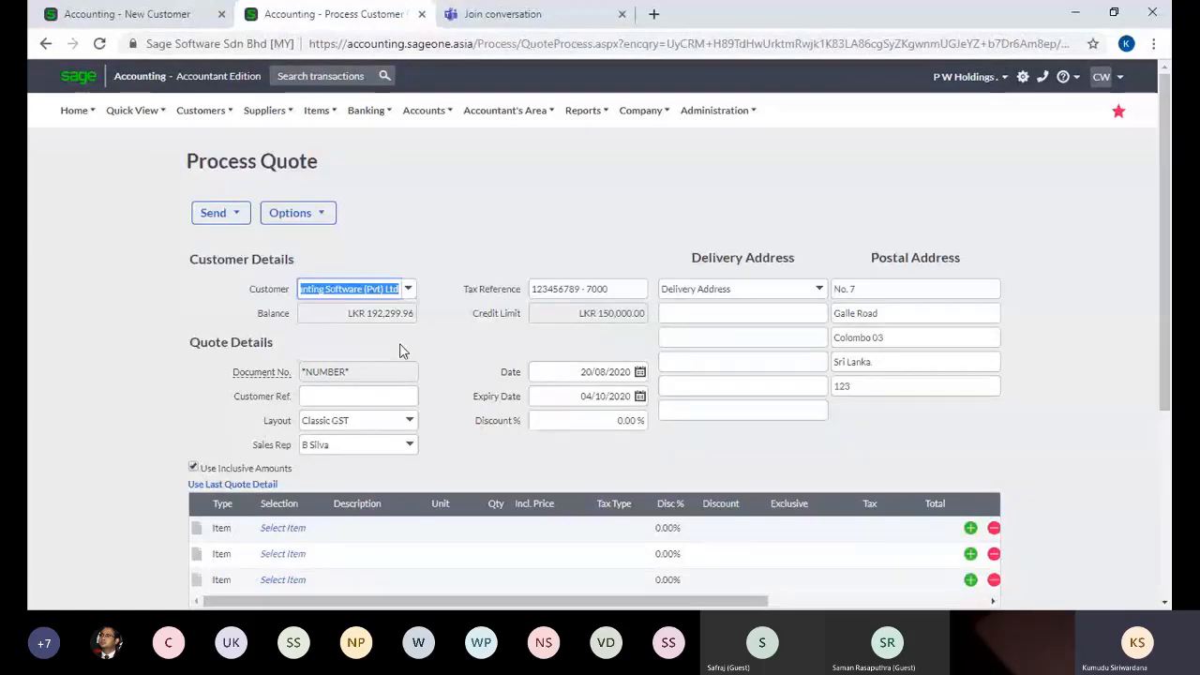
# Make the quote's first line an Account line and select the Deposit 2 account for it.
pyautogui.click(236, 531)
pyautogui.click(246, 531)
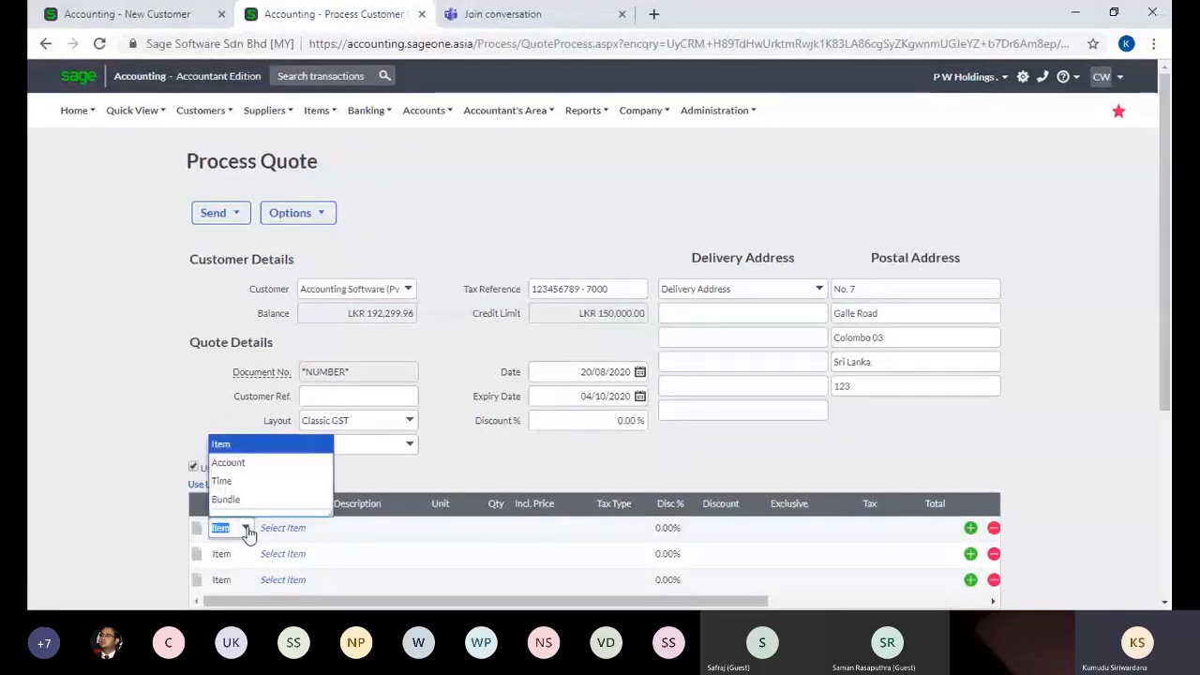
pyautogui.click(234, 463)
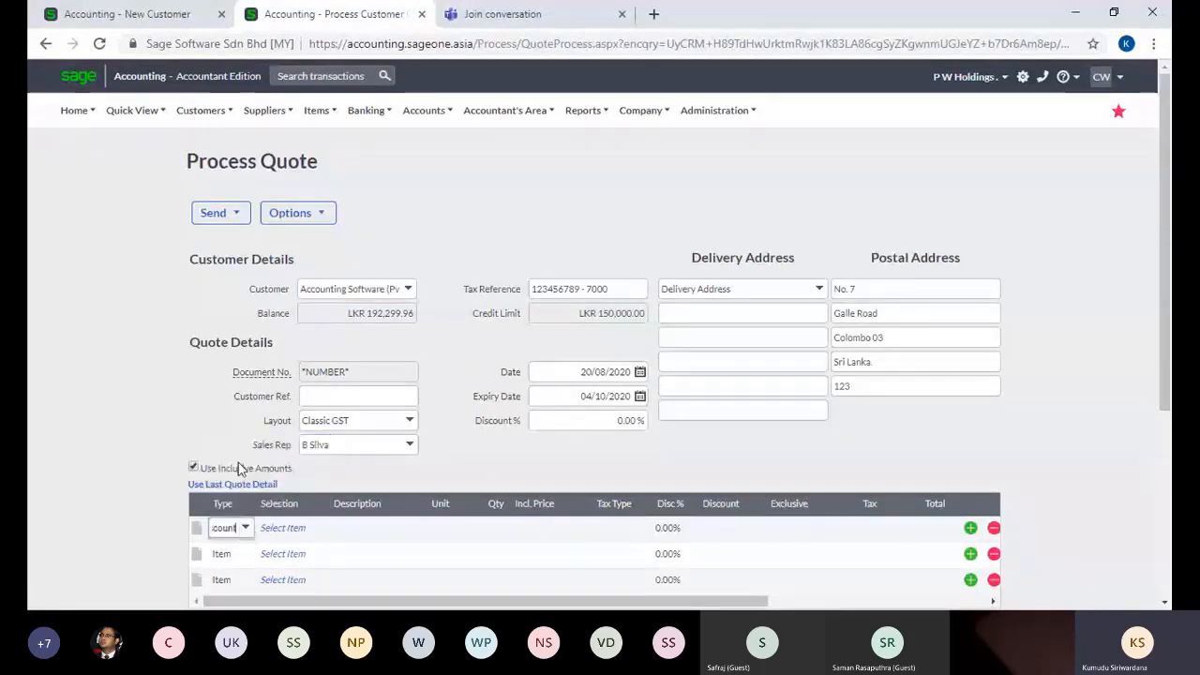
pyautogui.click(289, 527)
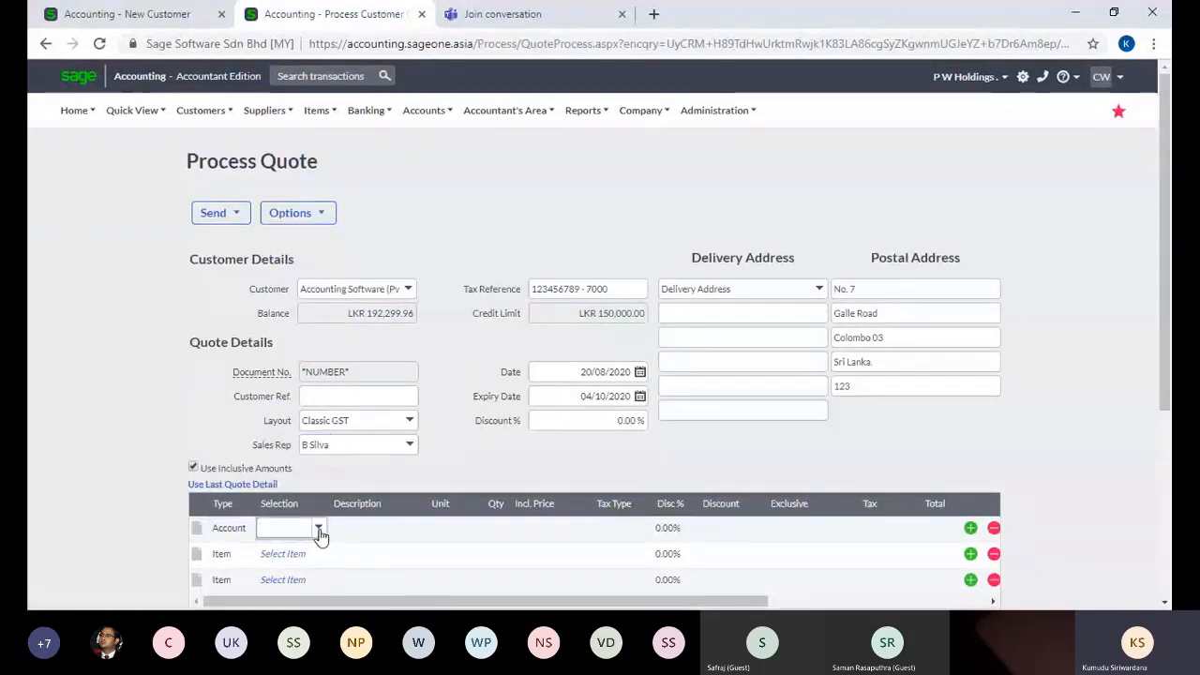
pyautogui.click(318, 530)
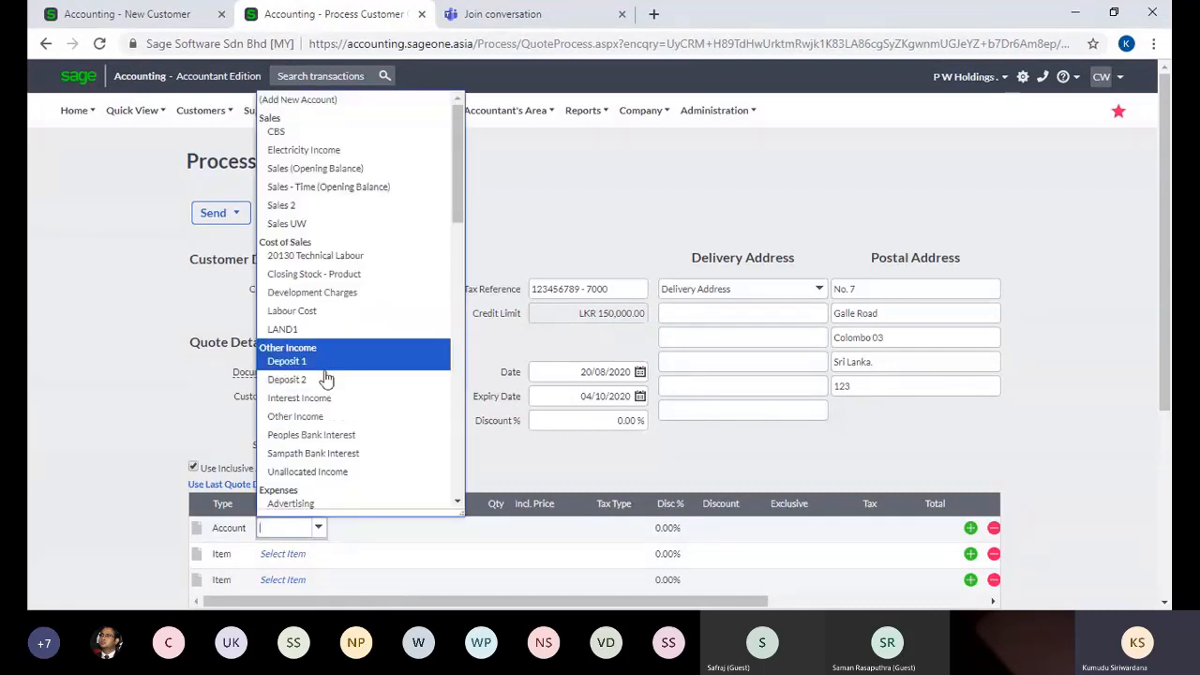
pyautogui.click(325, 380)
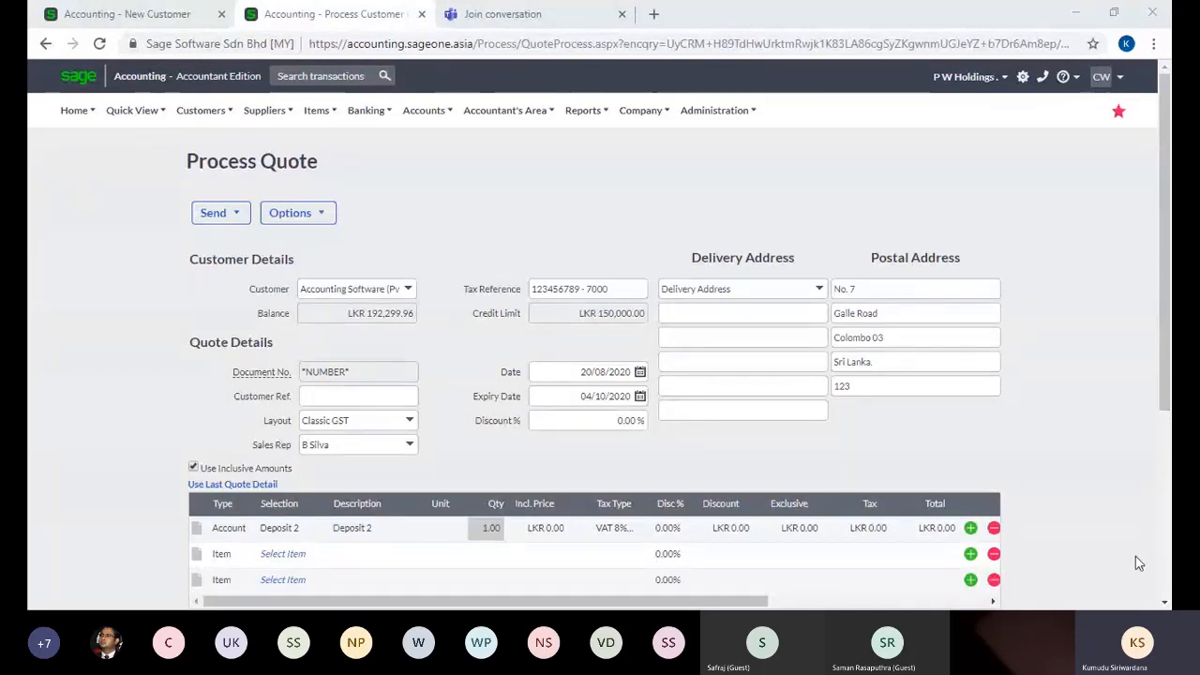
pyautogui.click(695, 624)
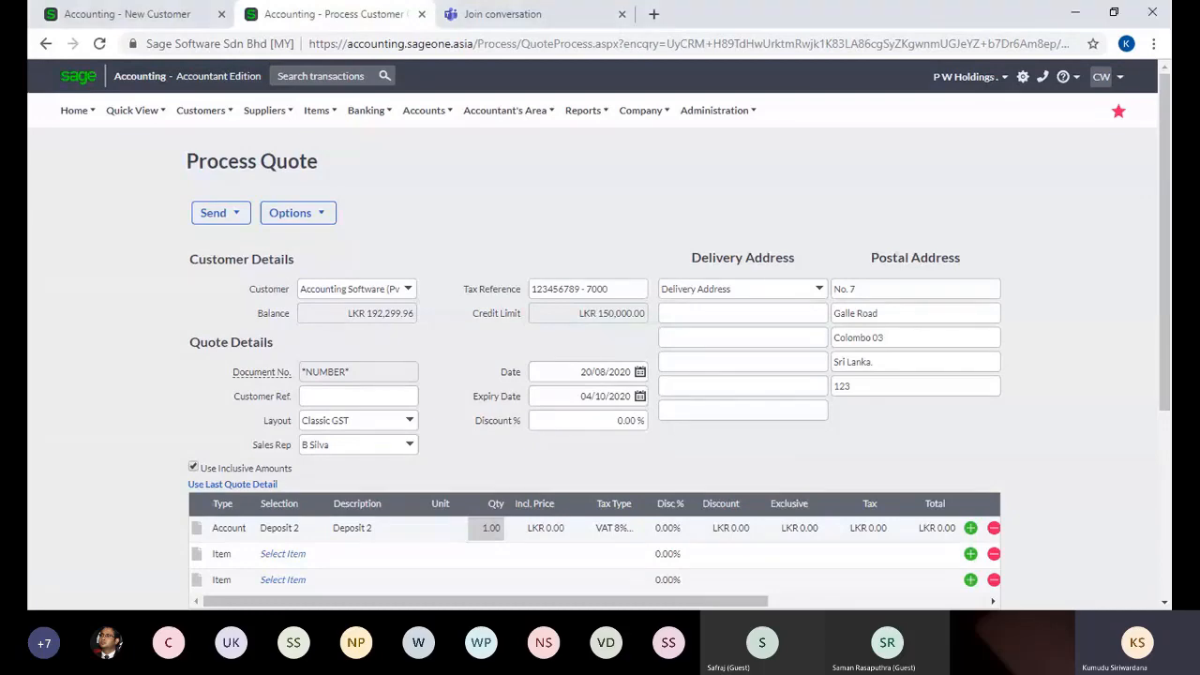
# Leave the new customer form in the first browser tab and open the Document Numbers page of the company settings.
pyautogui.click(127, 13)
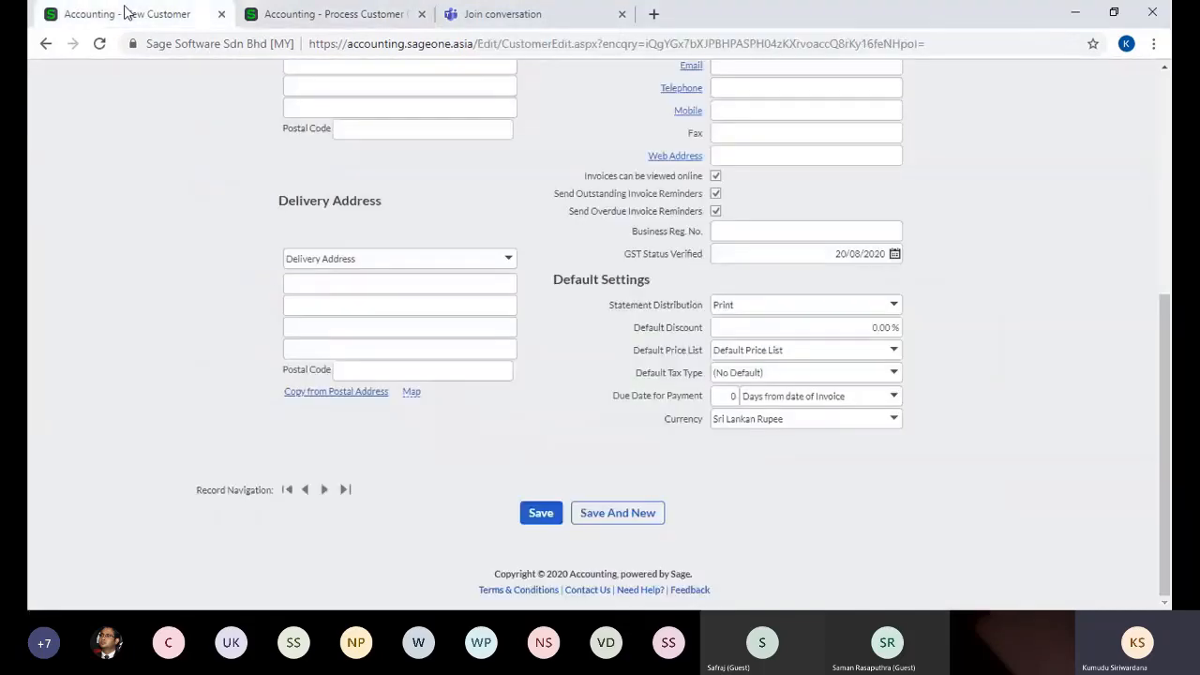
pyautogui.click(1162, 127)
pyautogui.moveTo(641, 111)
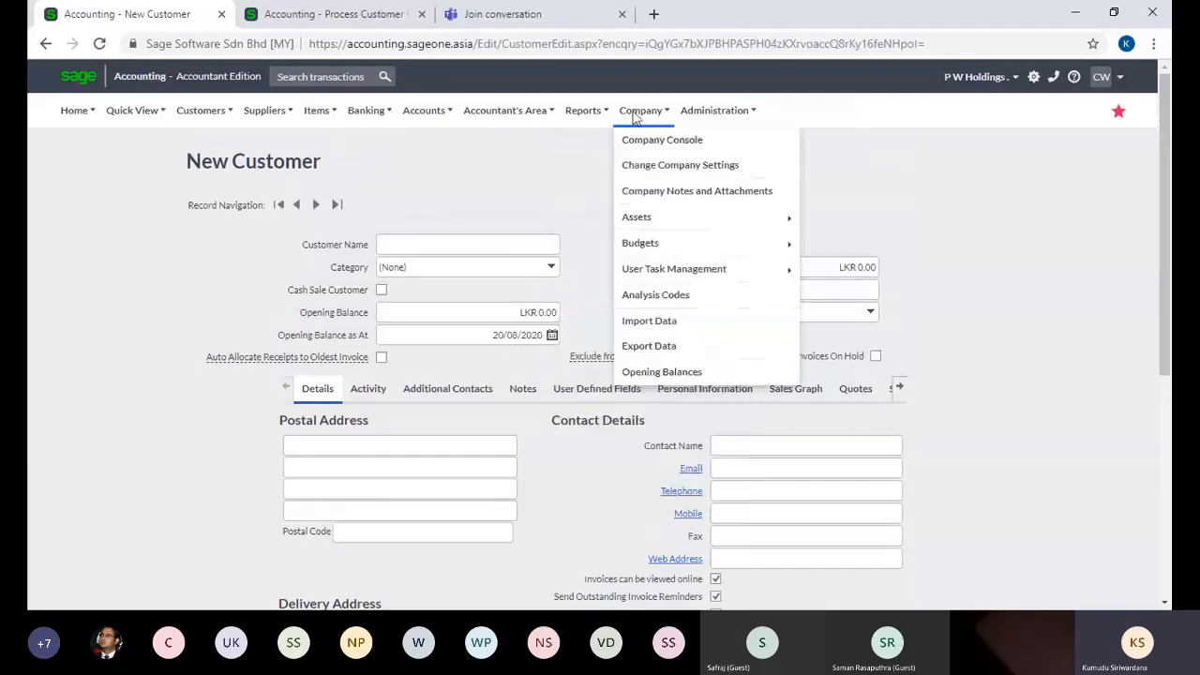
pyautogui.click(641, 166)
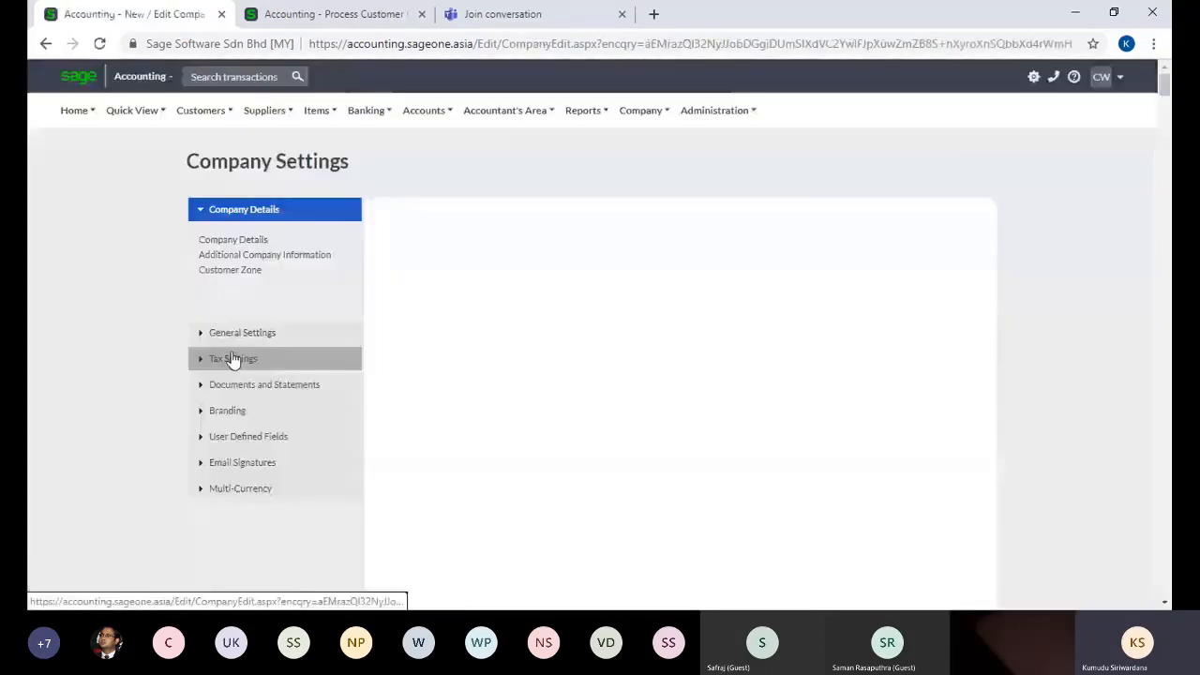
pyautogui.click(249, 385)
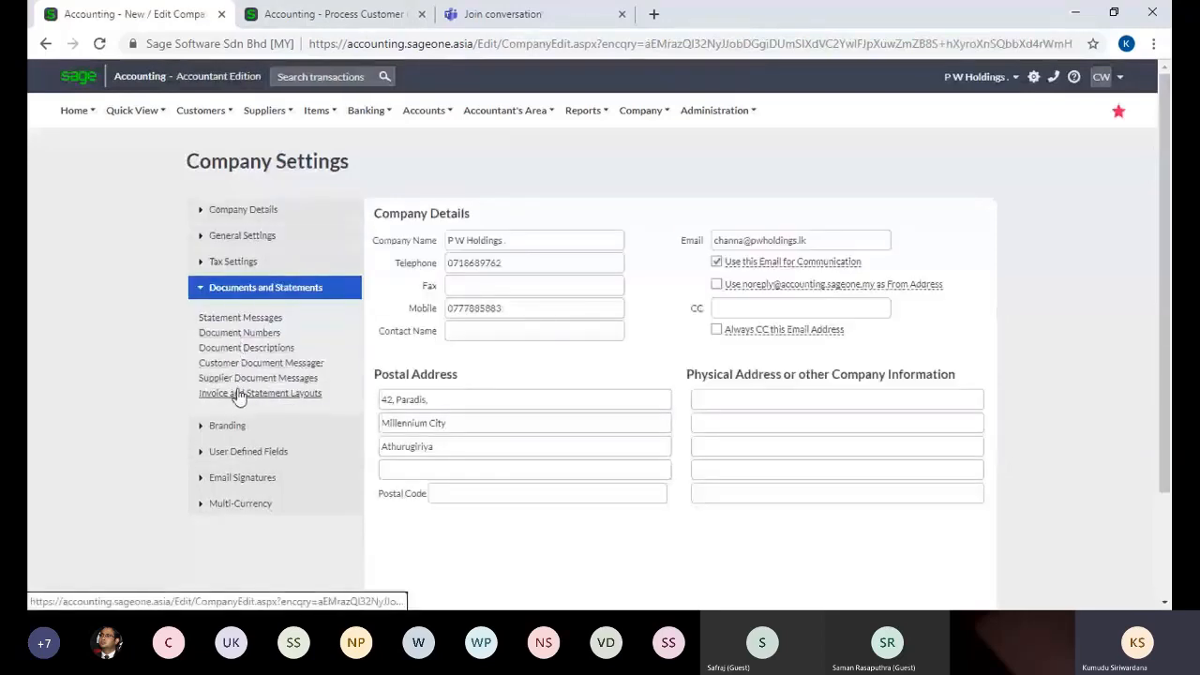
pyautogui.click(218, 334)
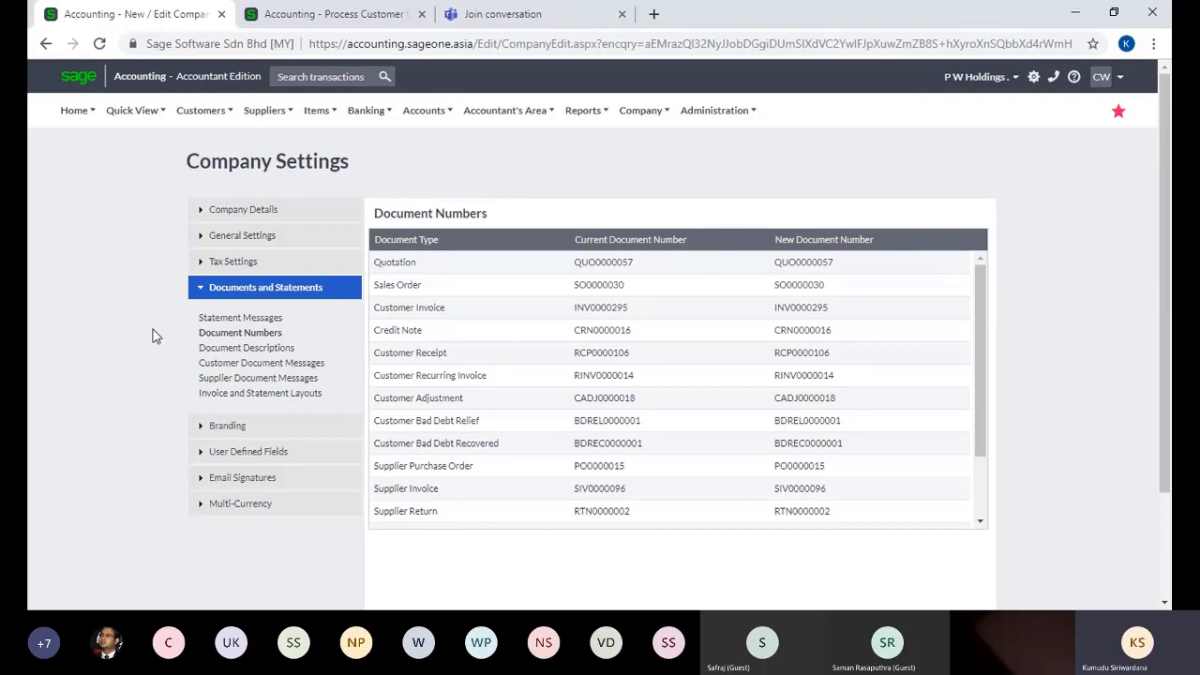
# Examine the new document number fields for quotations, customer invoices and credit notes, and the remaining document types in the list.
pyautogui.click(848, 264)
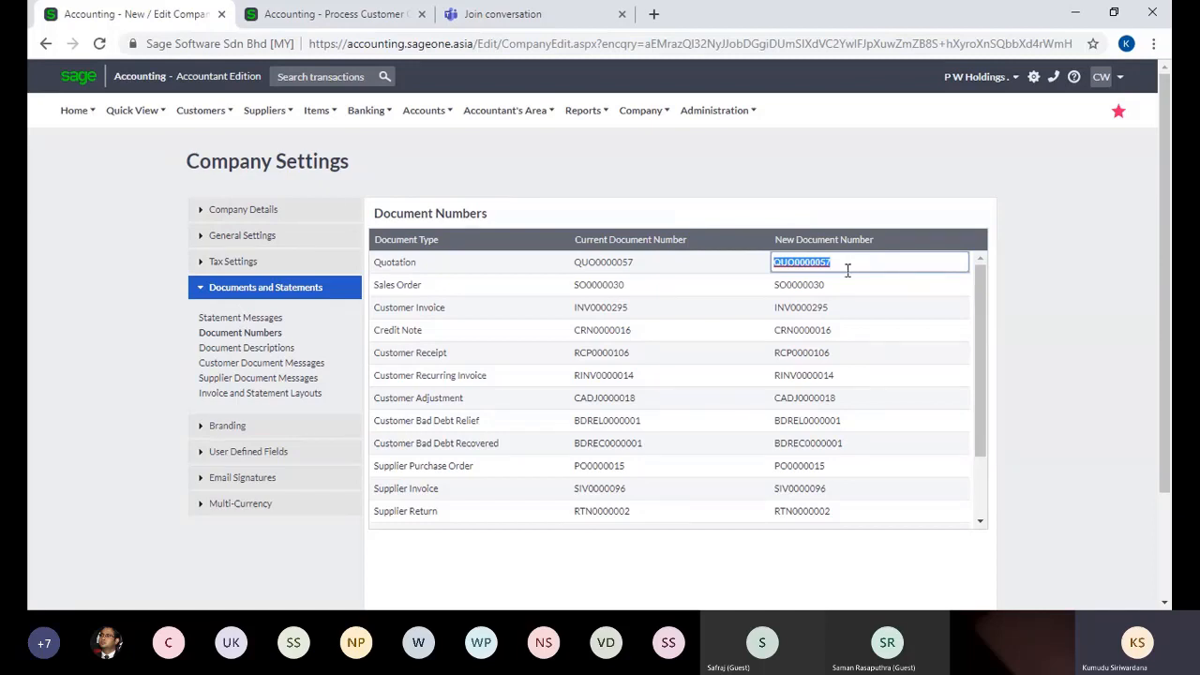
pyautogui.click(813, 319)
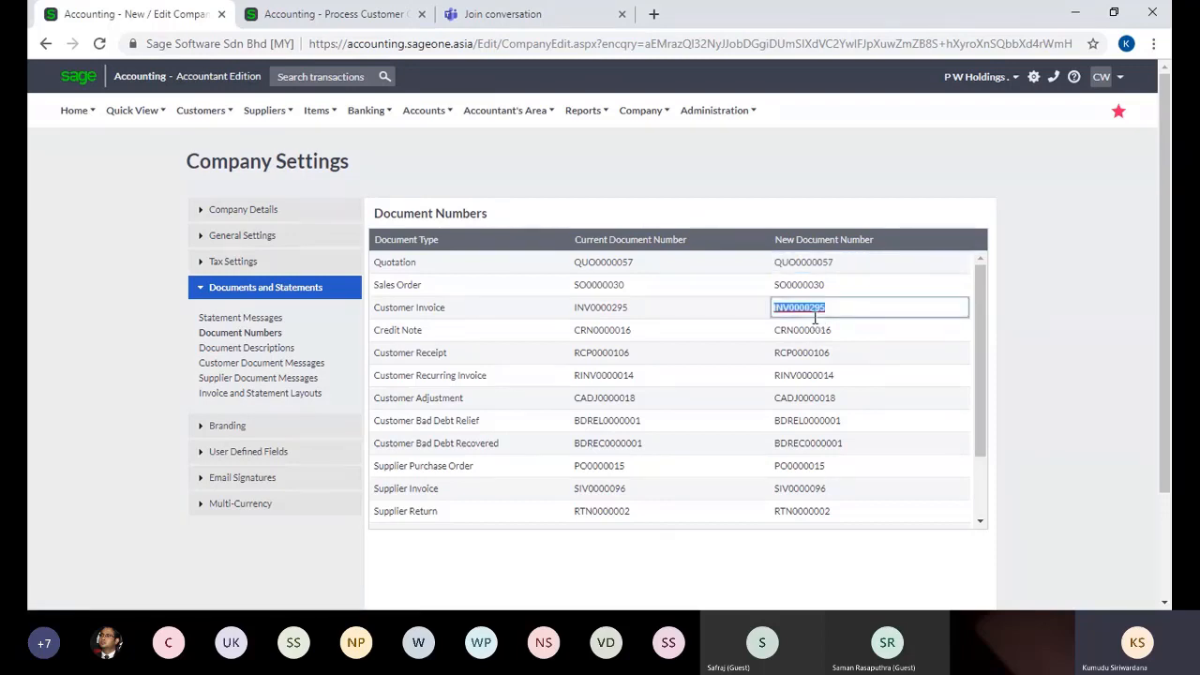
pyautogui.click(850, 323)
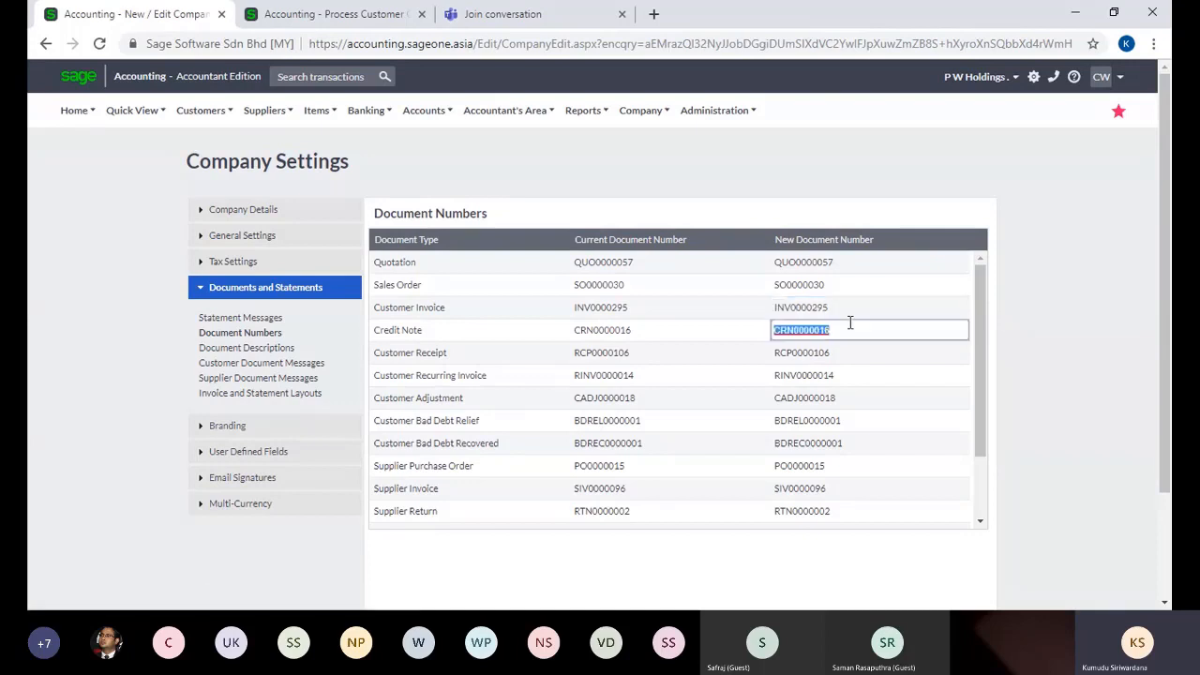
pyautogui.click(1024, 342)
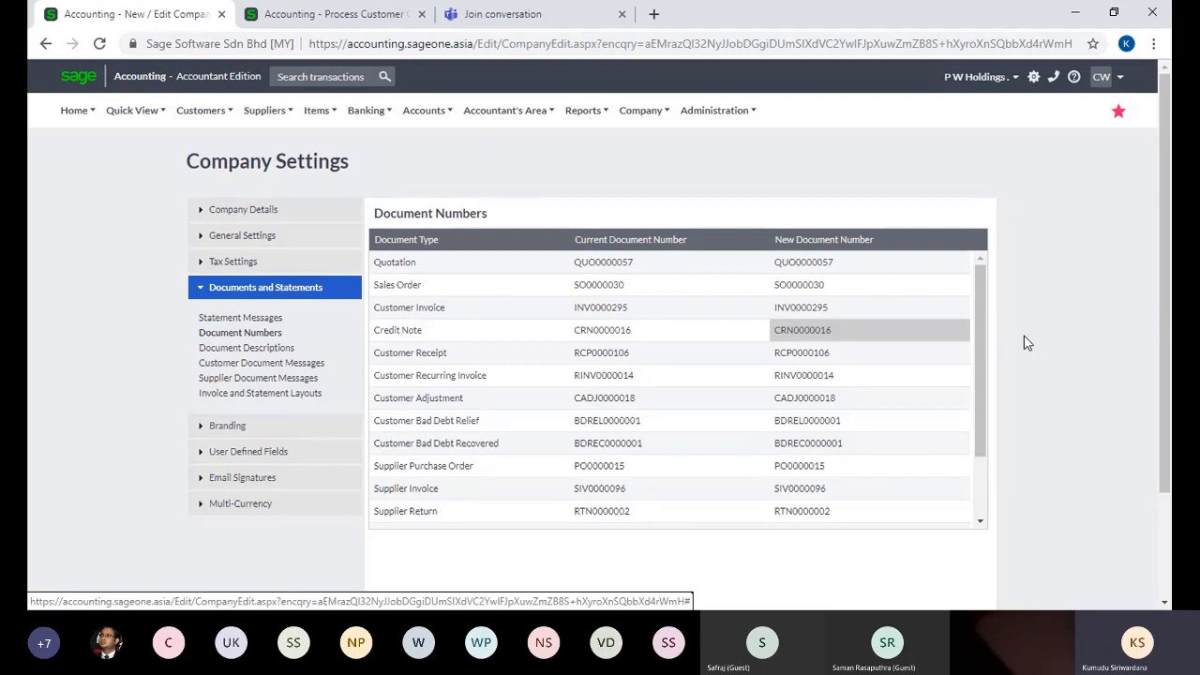
pyautogui.click(950, 330)
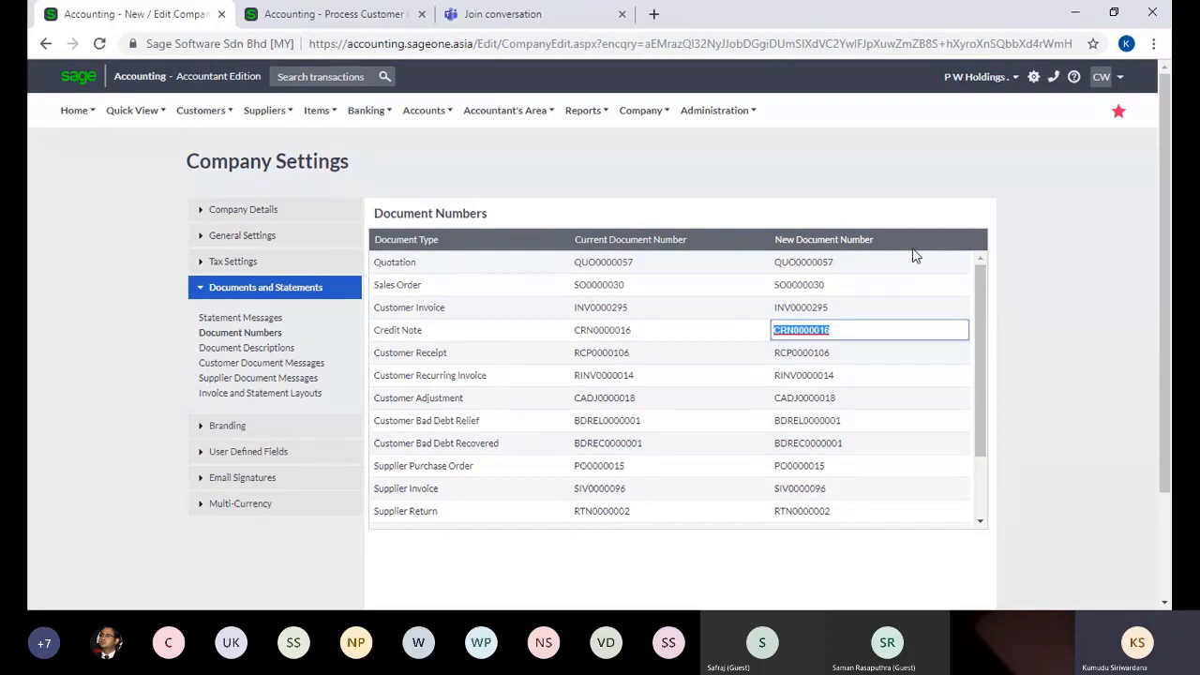
pyautogui.click(980, 481)
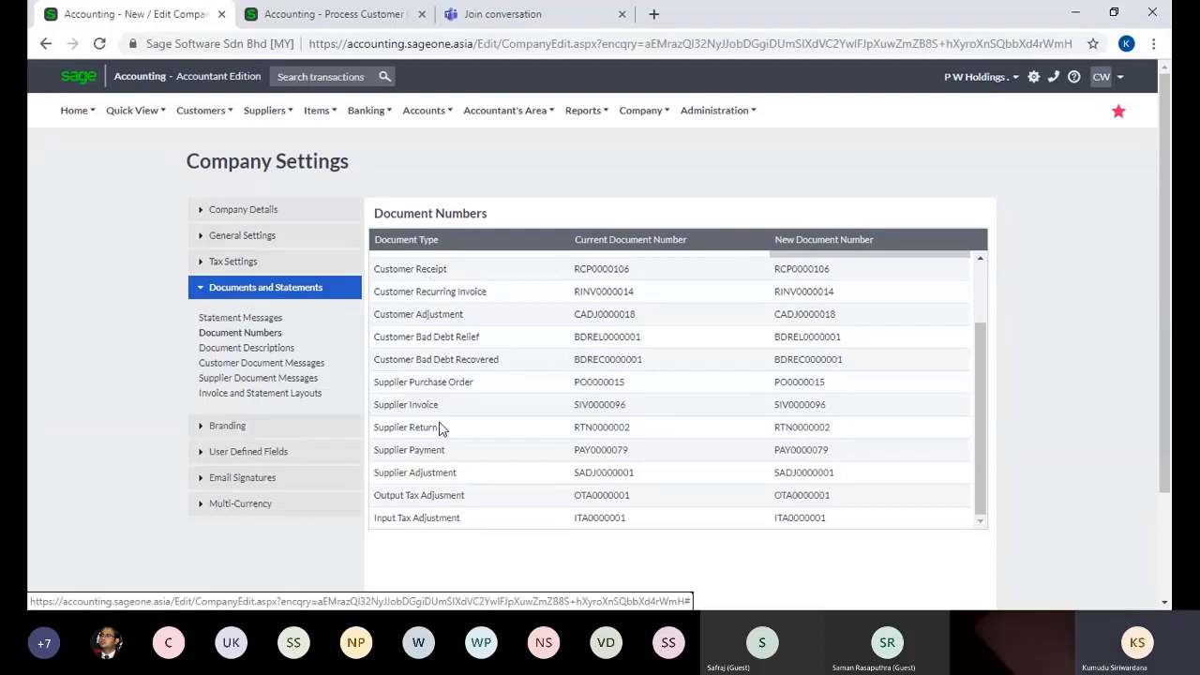
pyautogui.scroll(2, 984, 281)
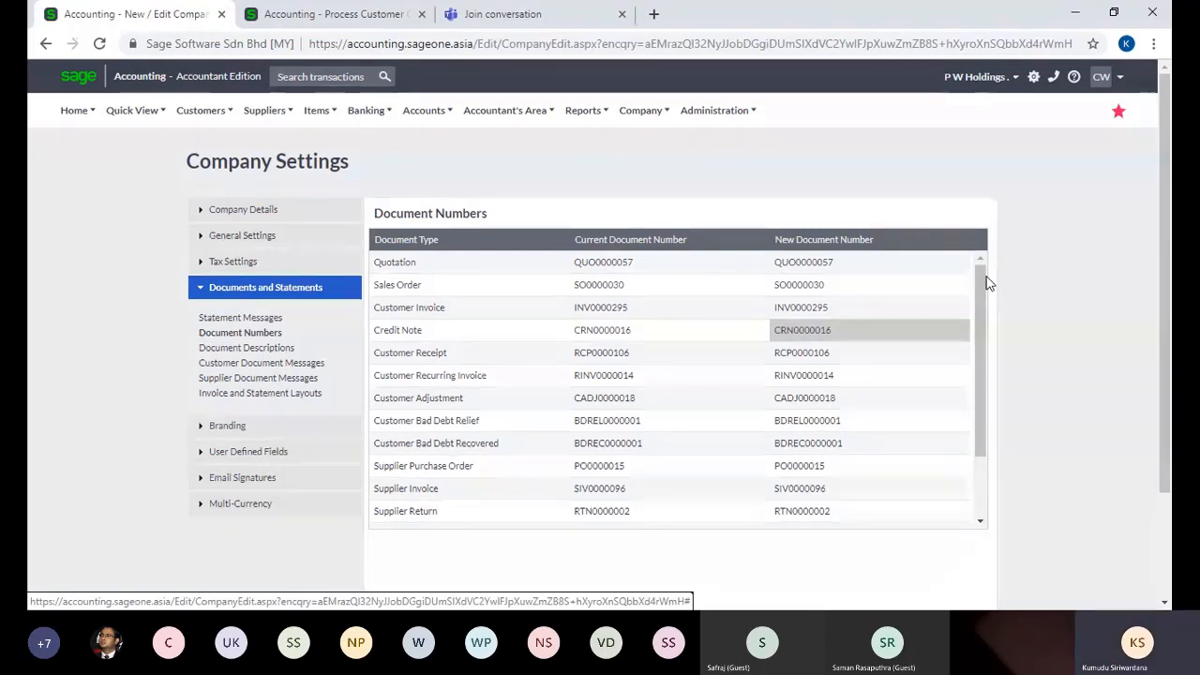
# Set the new document number for customer invoices to 0001 and go to the Document Descriptions page.
pyautogui.click(954, 261)
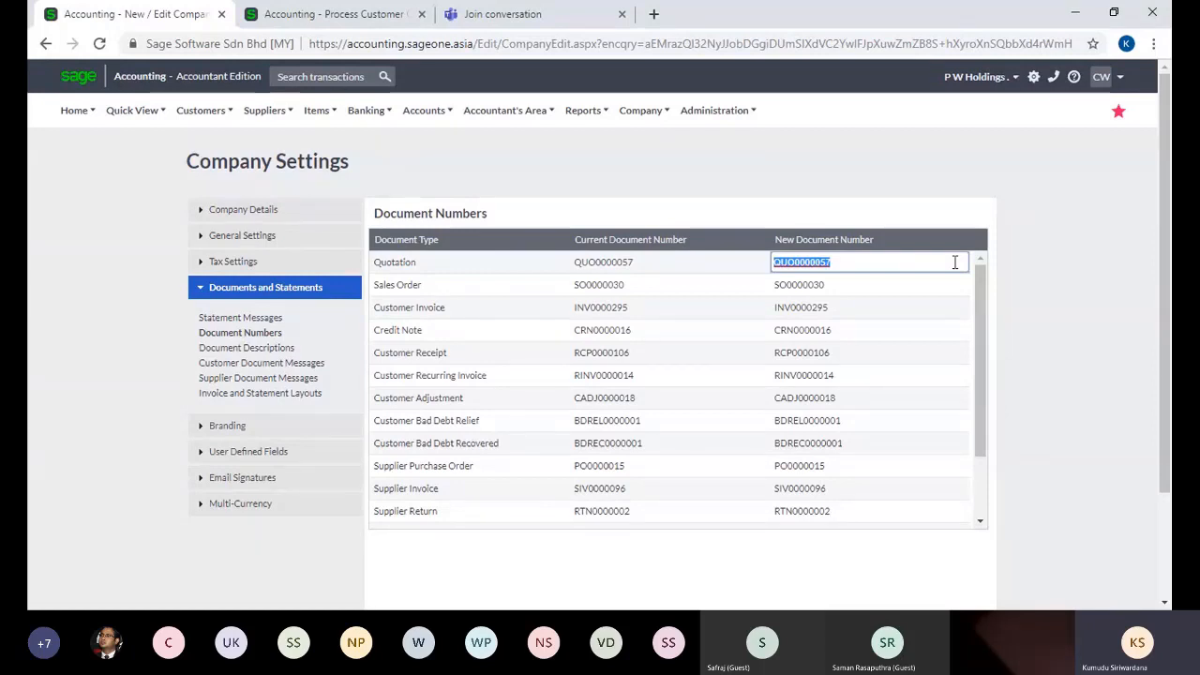
pyautogui.click(878, 302)
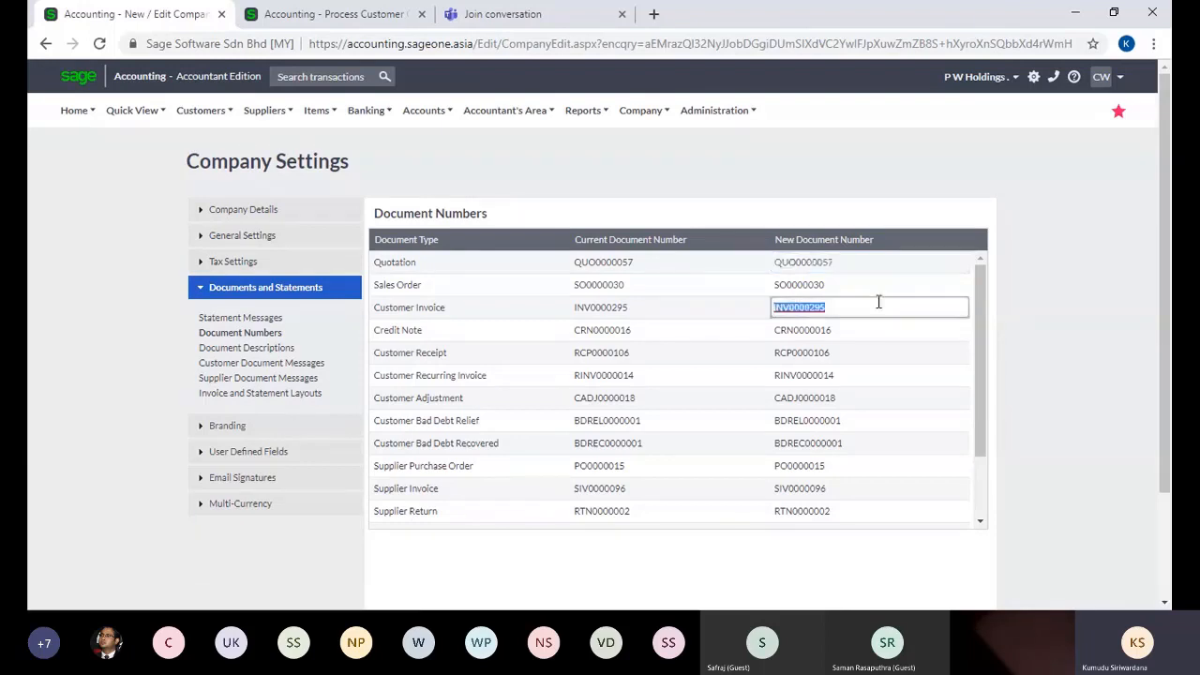
pyautogui.write('001')
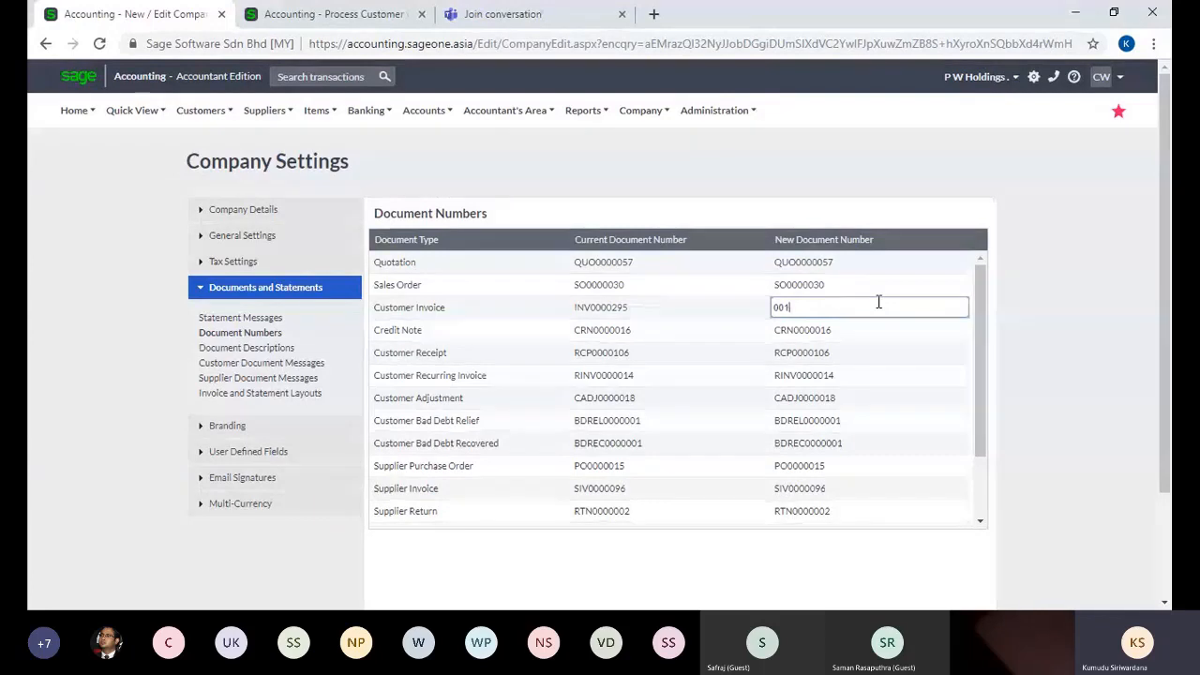
pyautogui.write('01')
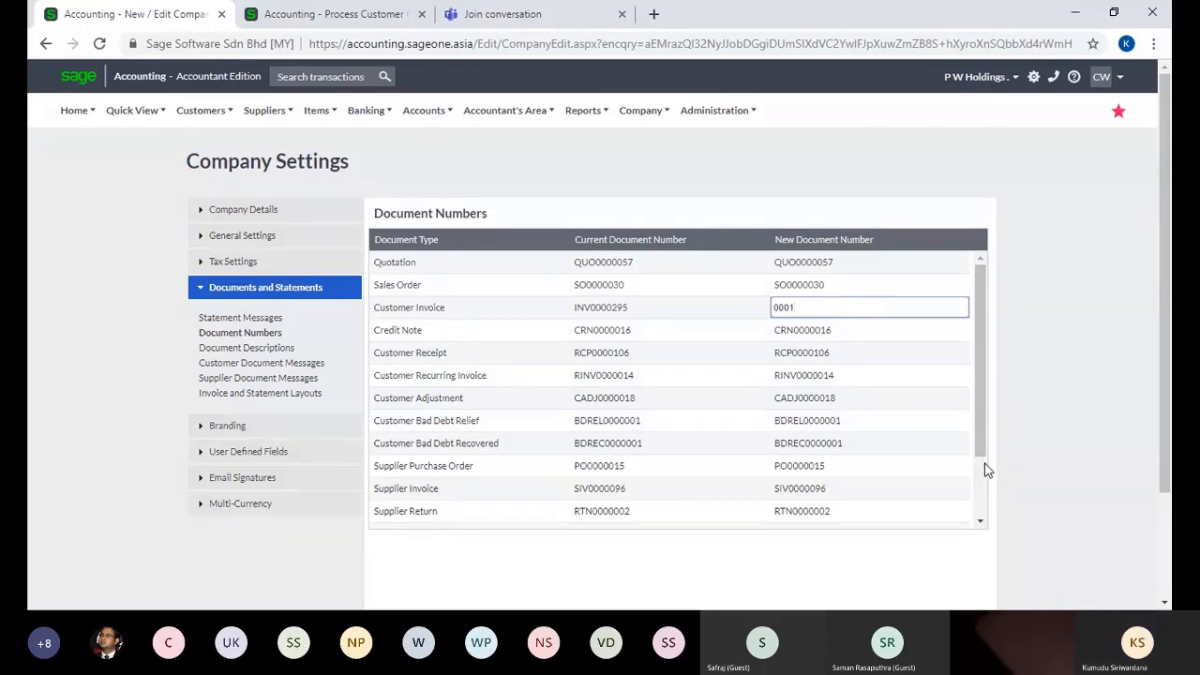
pyautogui.scroll(-2, 984, 468)
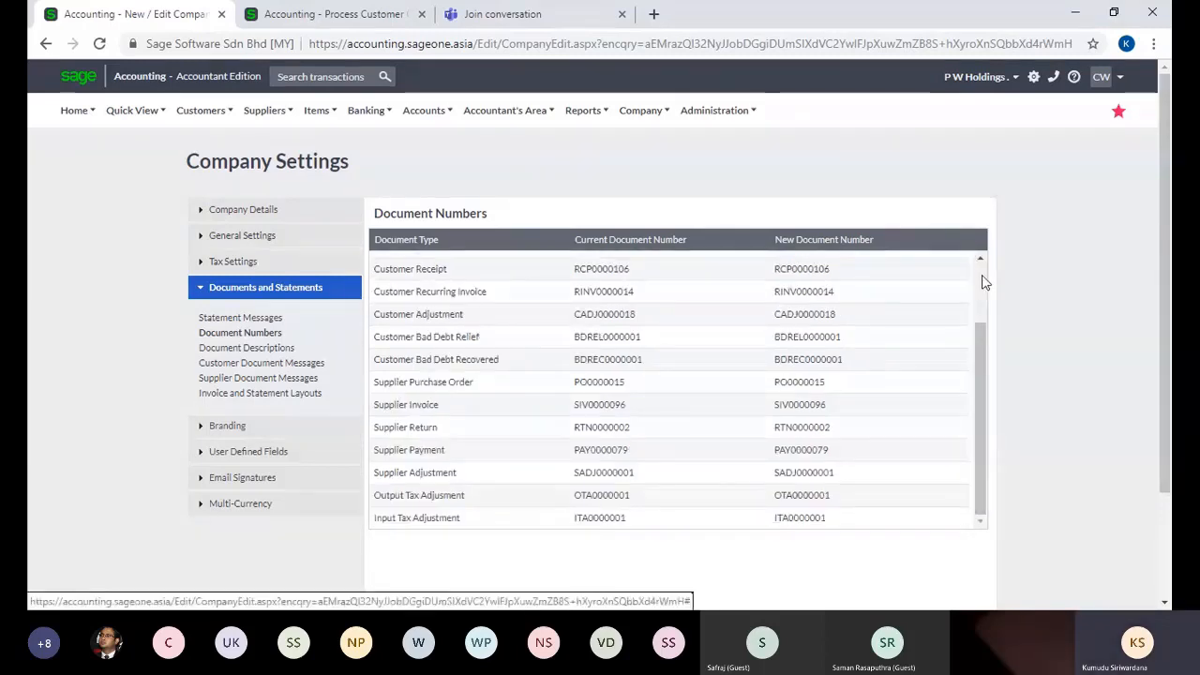
pyautogui.scroll(2, 983, 282)
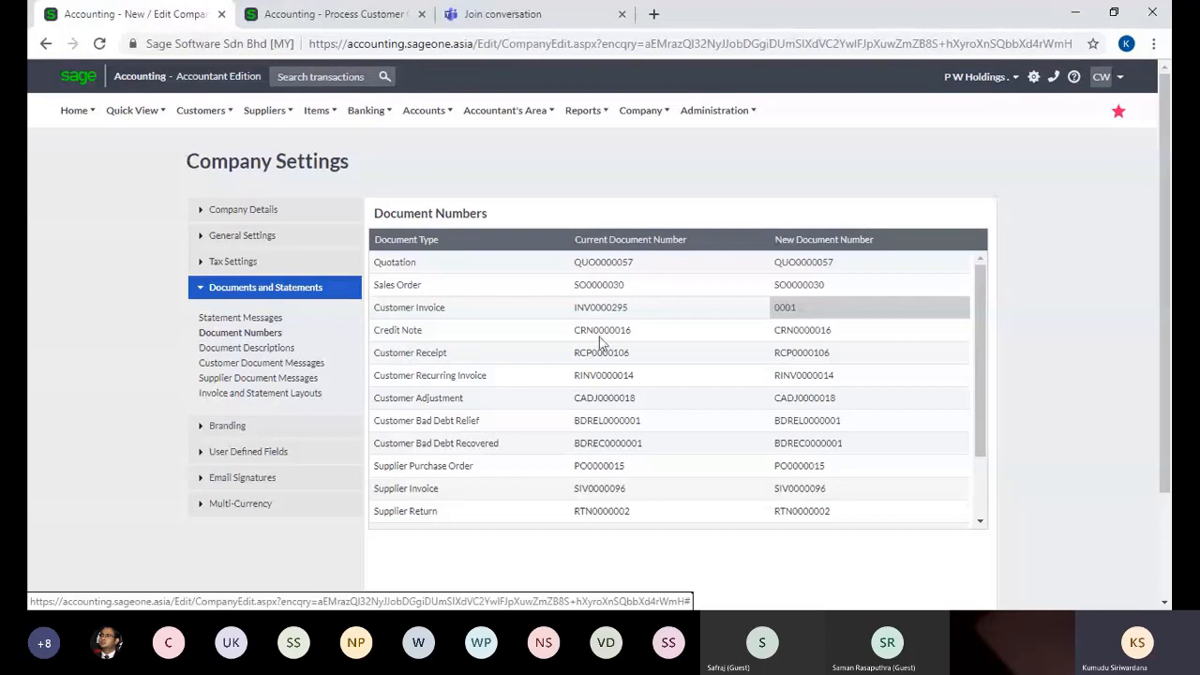
pyautogui.click(273, 349)
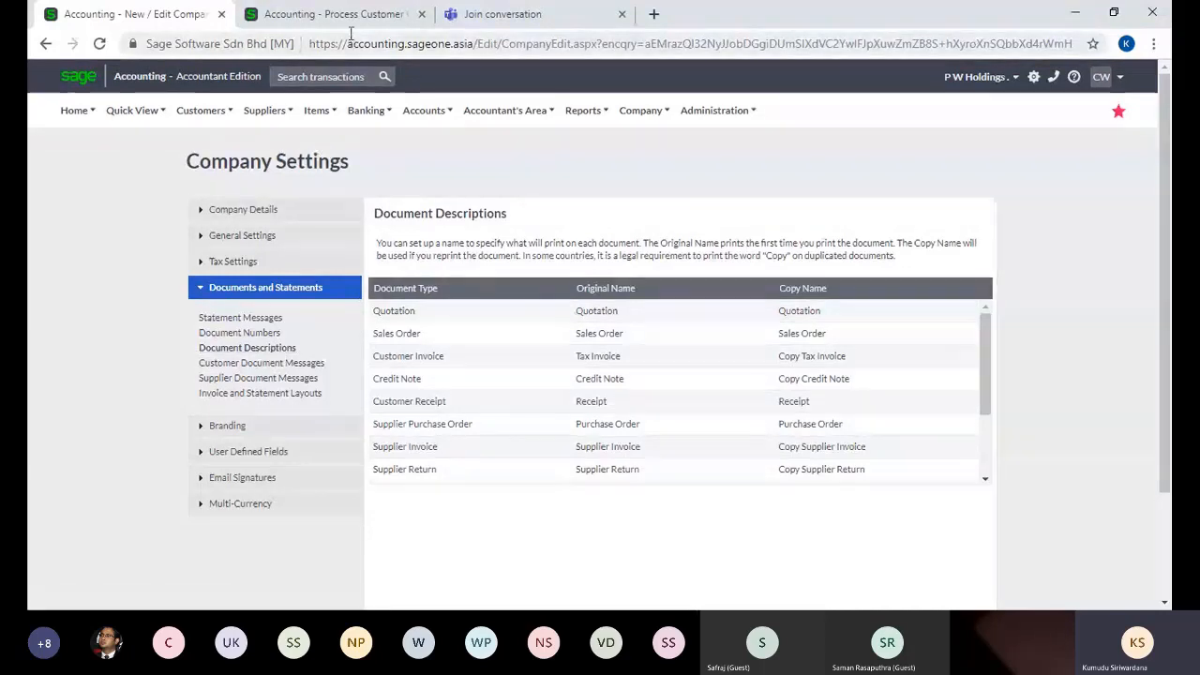
# In the second browser tab, abandon the unsaved quote and open the Accounting Software (Pvt) Ltd tax invoice dated 18/08/2020.
pyautogui.click(321, 14)
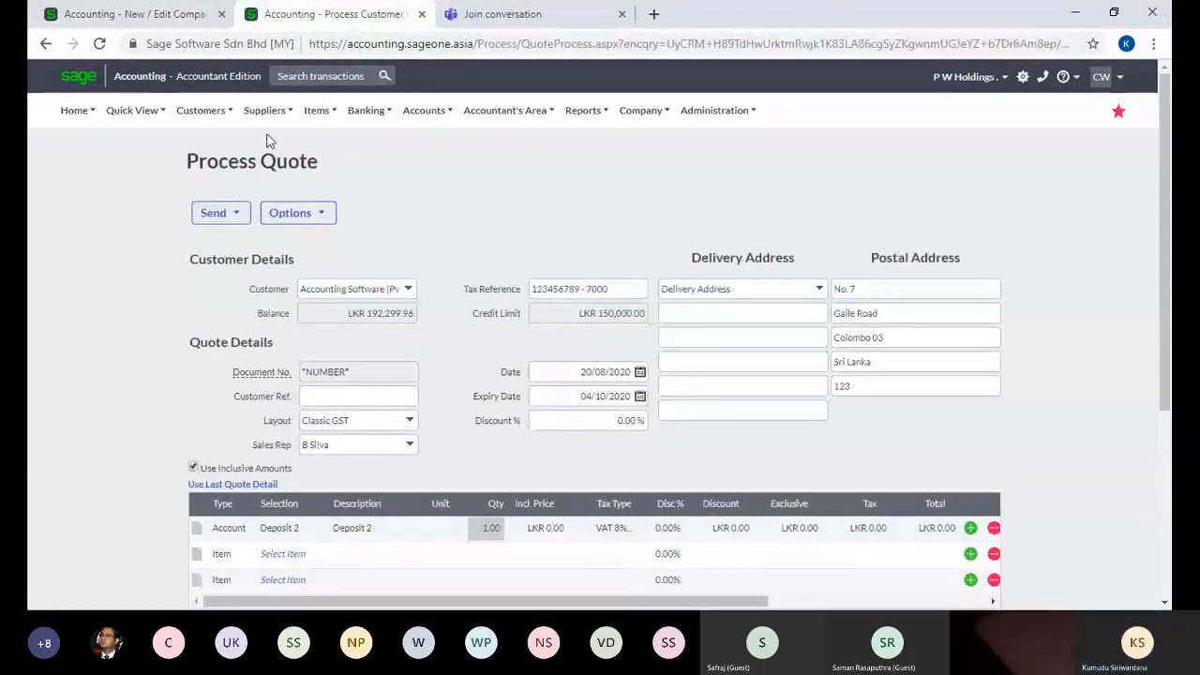
pyautogui.moveTo(214, 194)
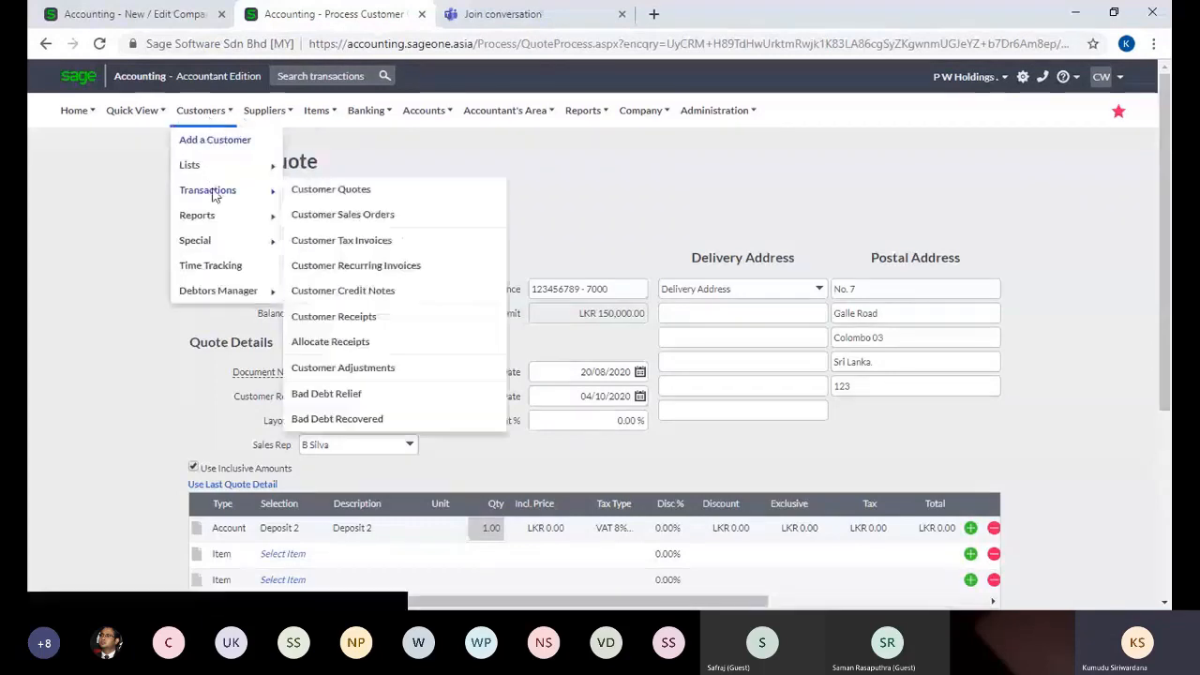
pyautogui.click(353, 244)
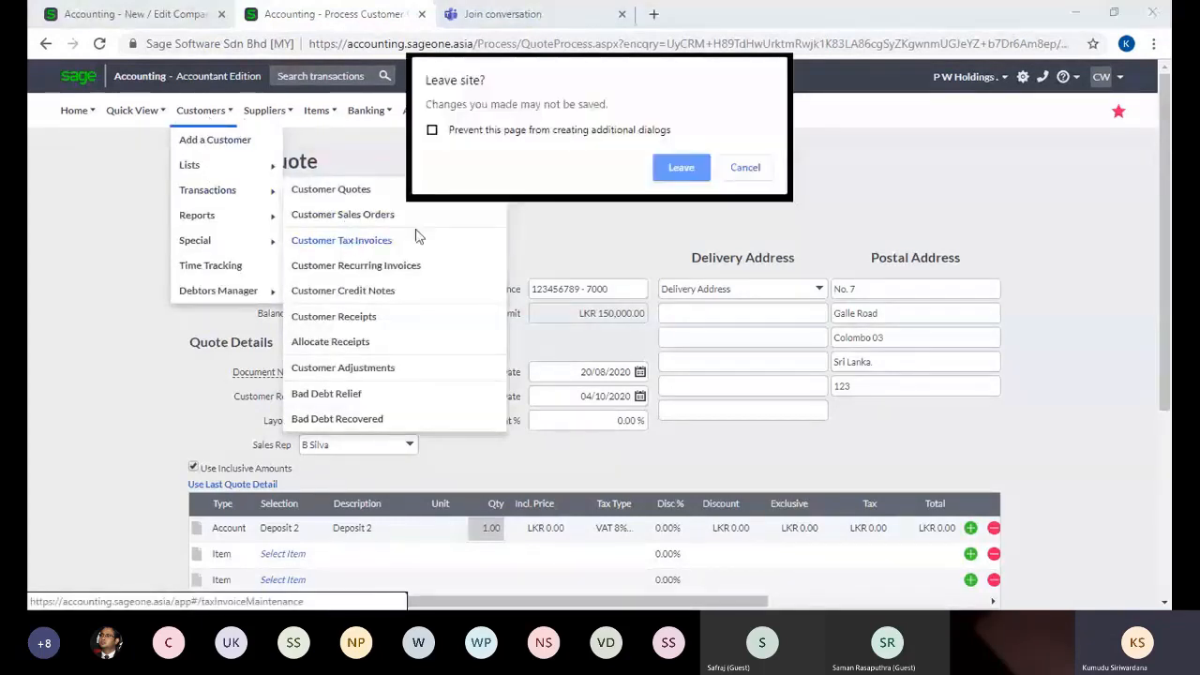
pyautogui.click(684, 172)
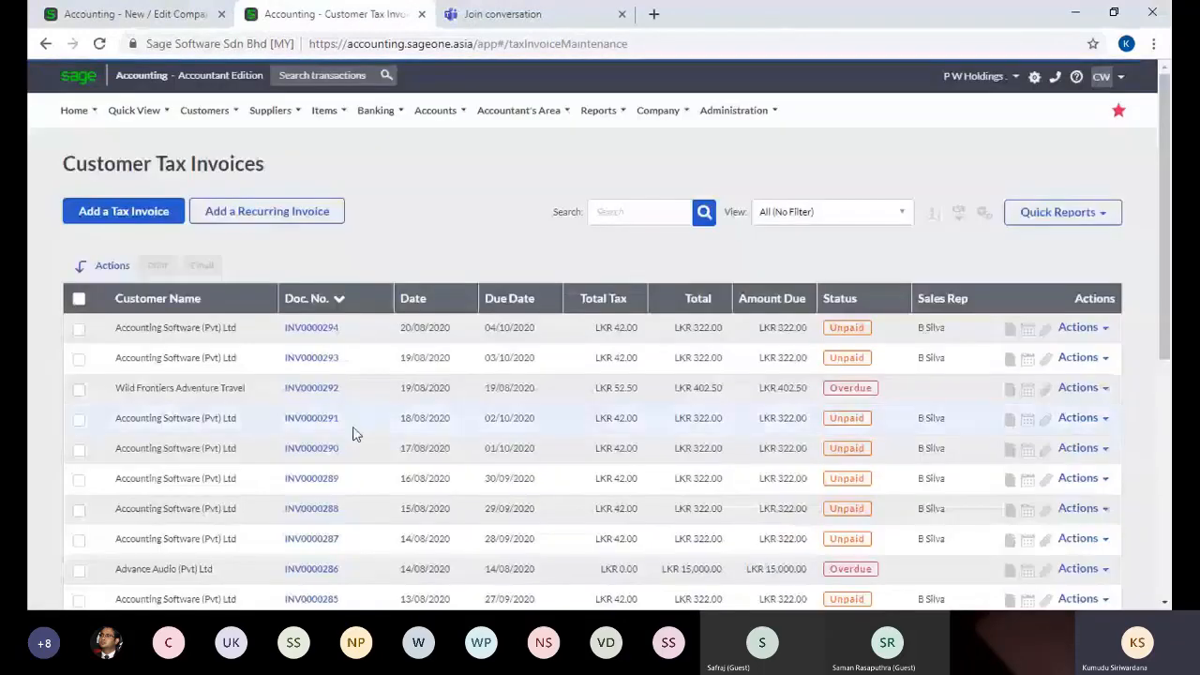
pyautogui.click(316, 422)
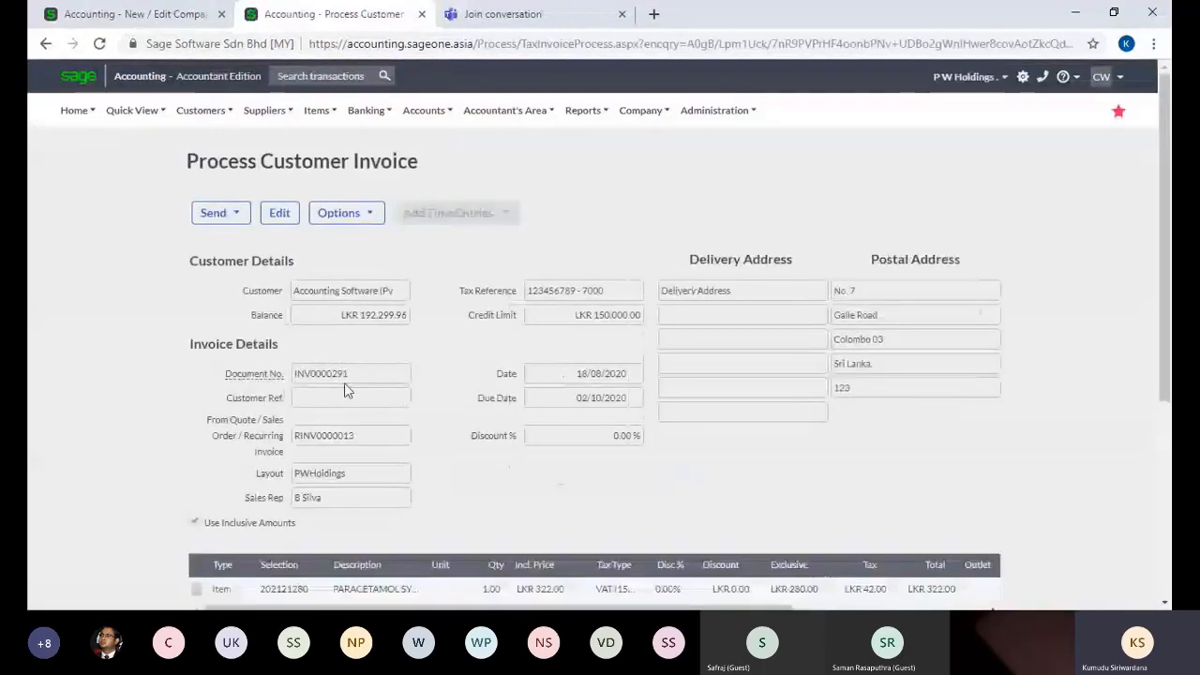
# Unlock the customer invoice for editing, agreeing to re-issue the original invoice.
pyautogui.click(339, 221)
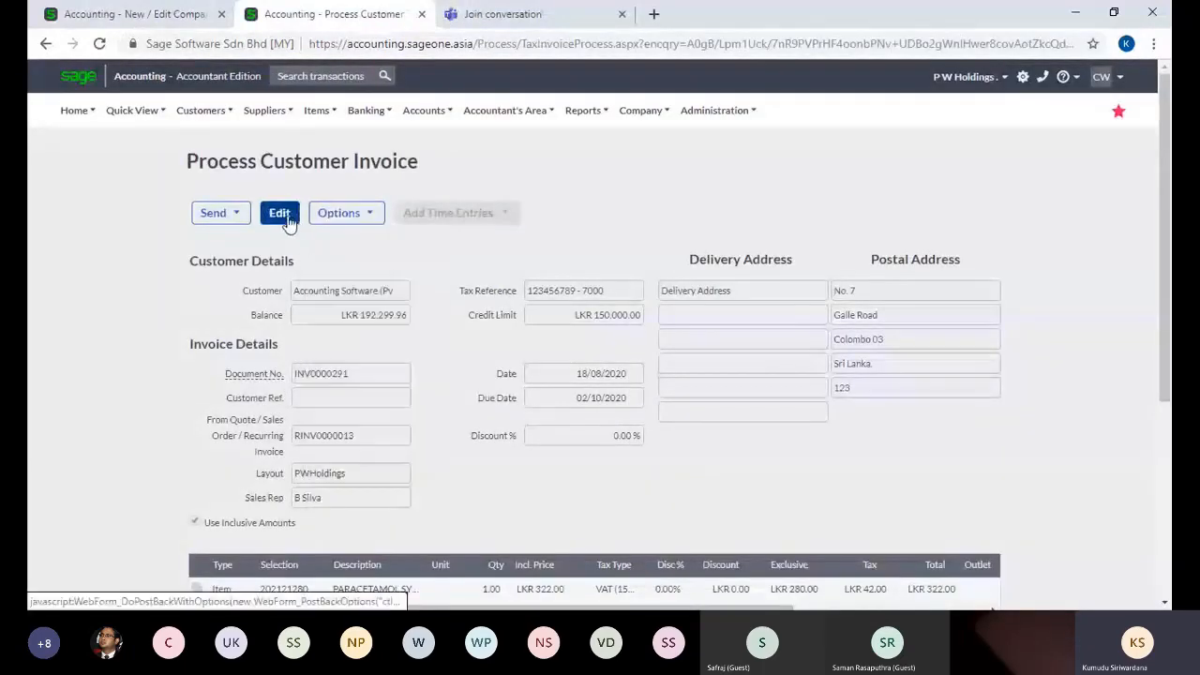
pyautogui.click(284, 214)
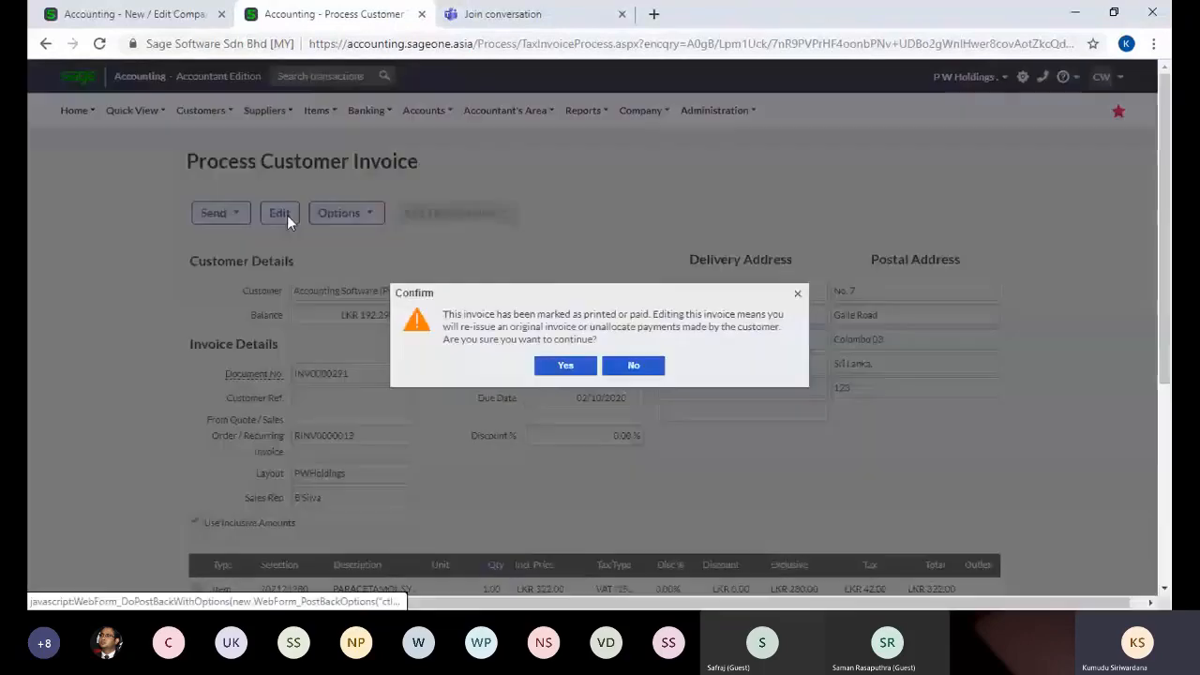
pyautogui.click(563, 366)
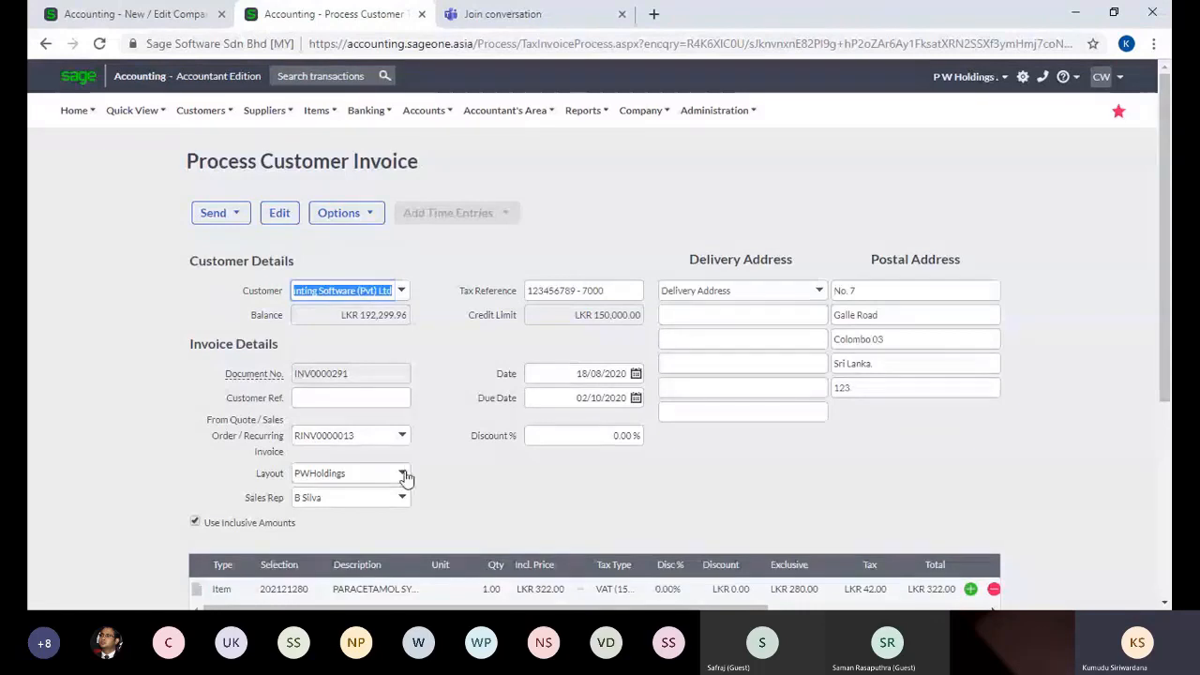
# Look through the invoice's available layouts without choosing one, and review the Document Descriptions page in the first browser tab.
pyautogui.click(405, 477)
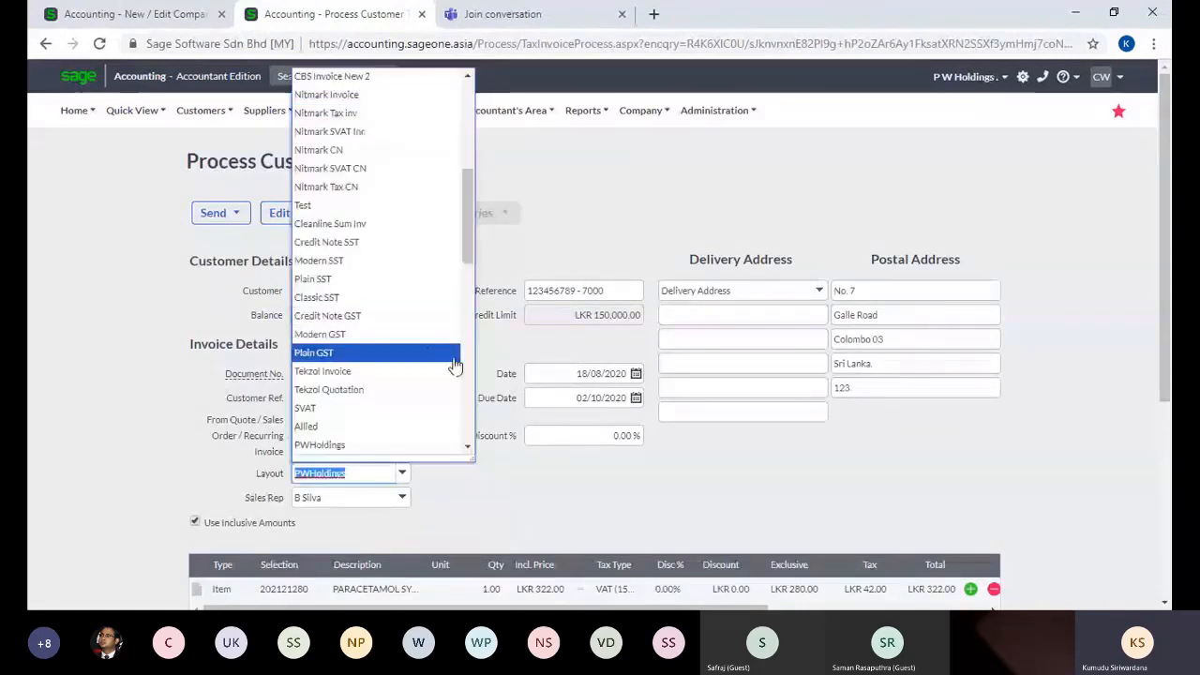
pyautogui.click(469, 397)
pyautogui.scroll(-2, 469, 397)
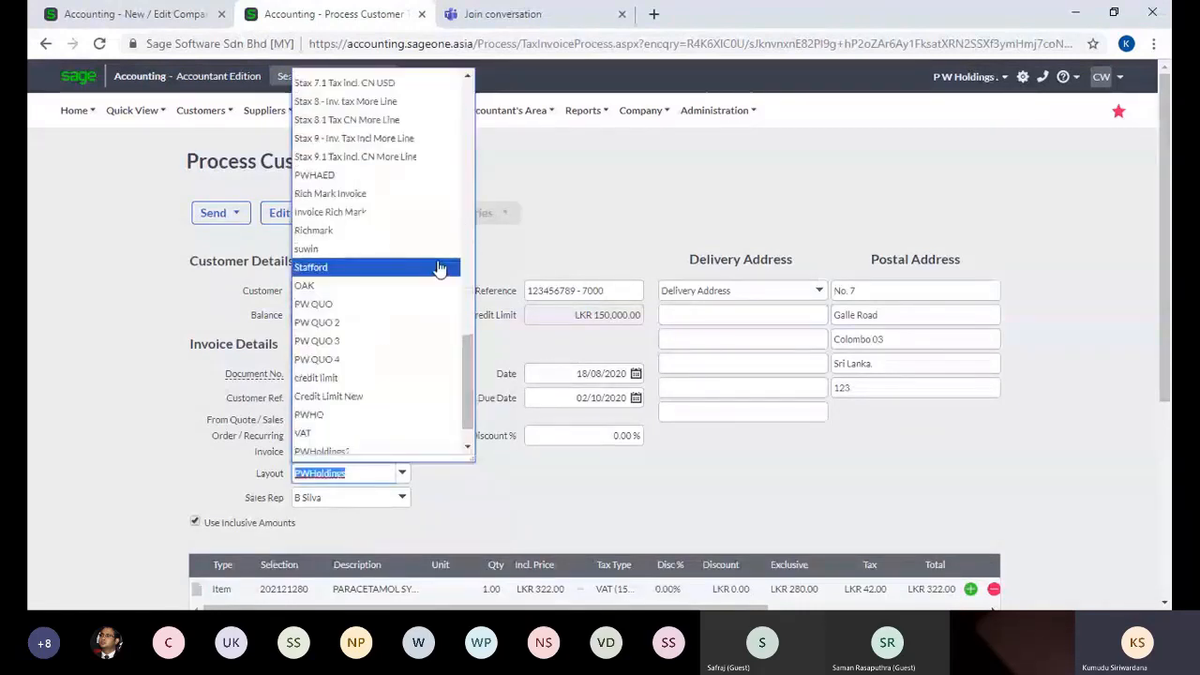
pyautogui.scroll(-1, 473, 444)
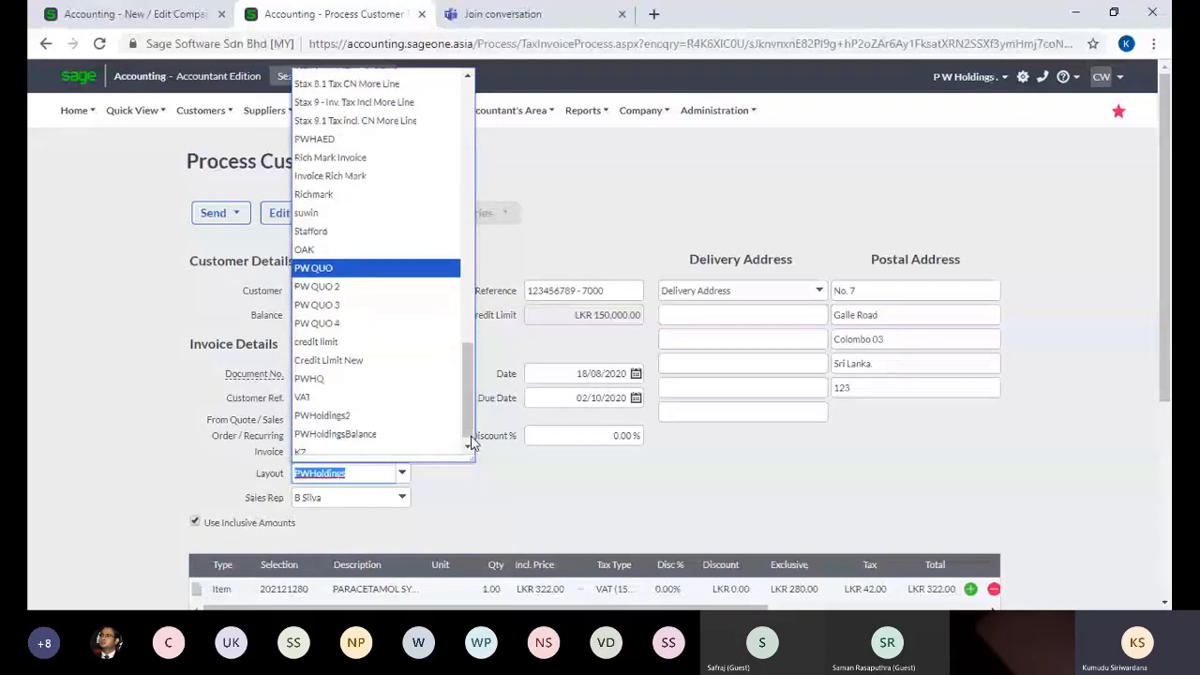
pyautogui.click(604, 511)
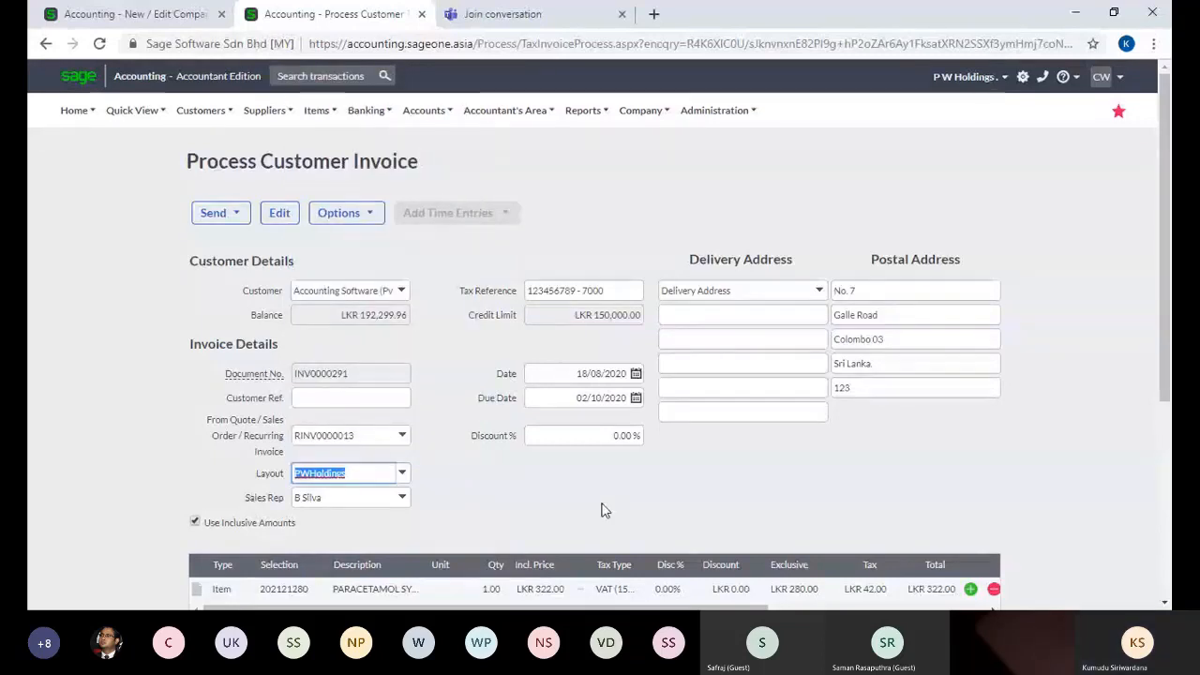
pyautogui.click(141, 18)
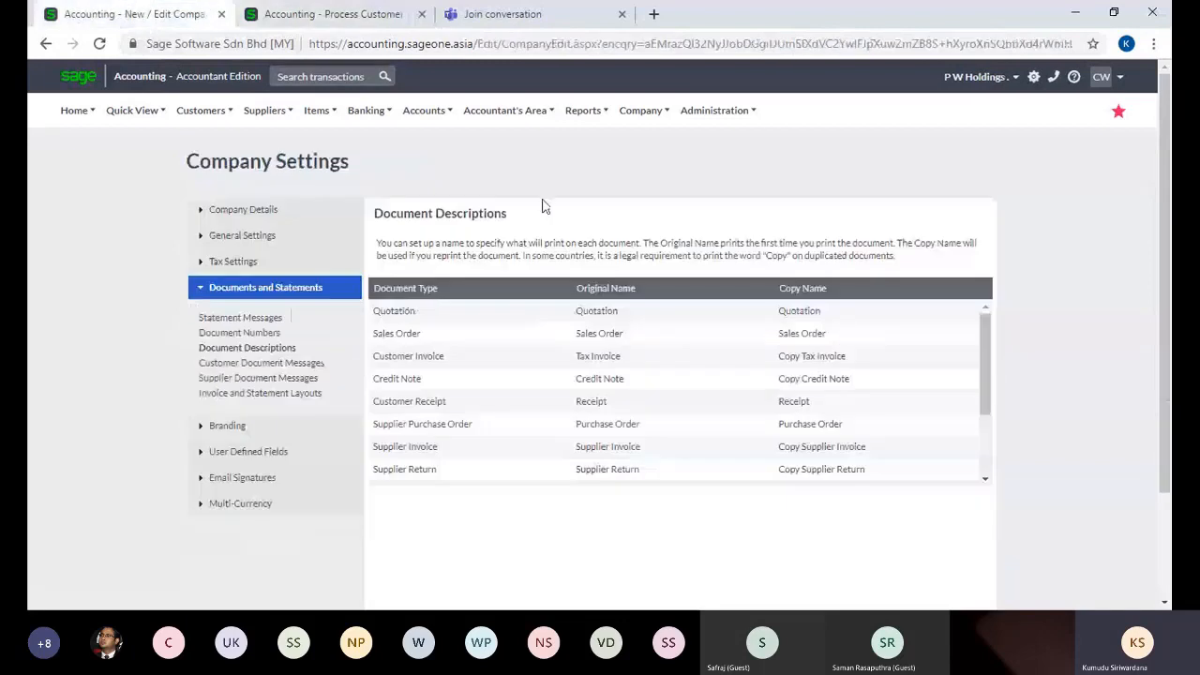
pyautogui.click(208, 349)
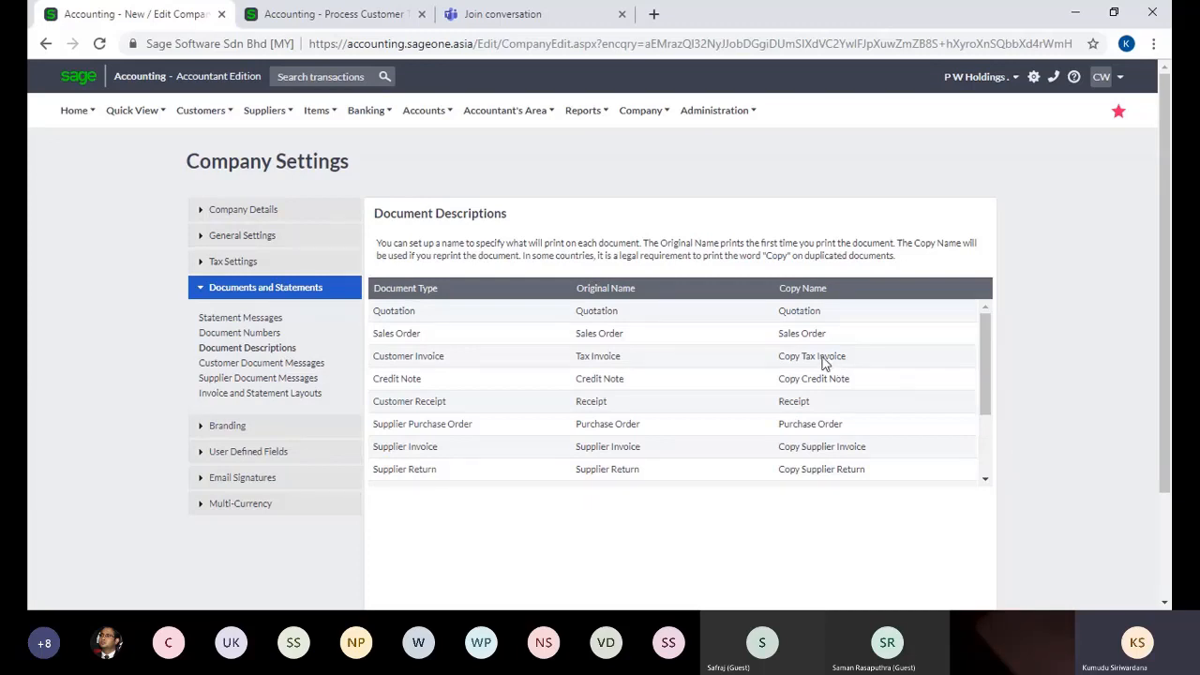
# In the second browser tab, set the invoice layout to Default (Modern) and open its print preview, accepting that the credit limit is exceeded.
pyautogui.click(360, 22)
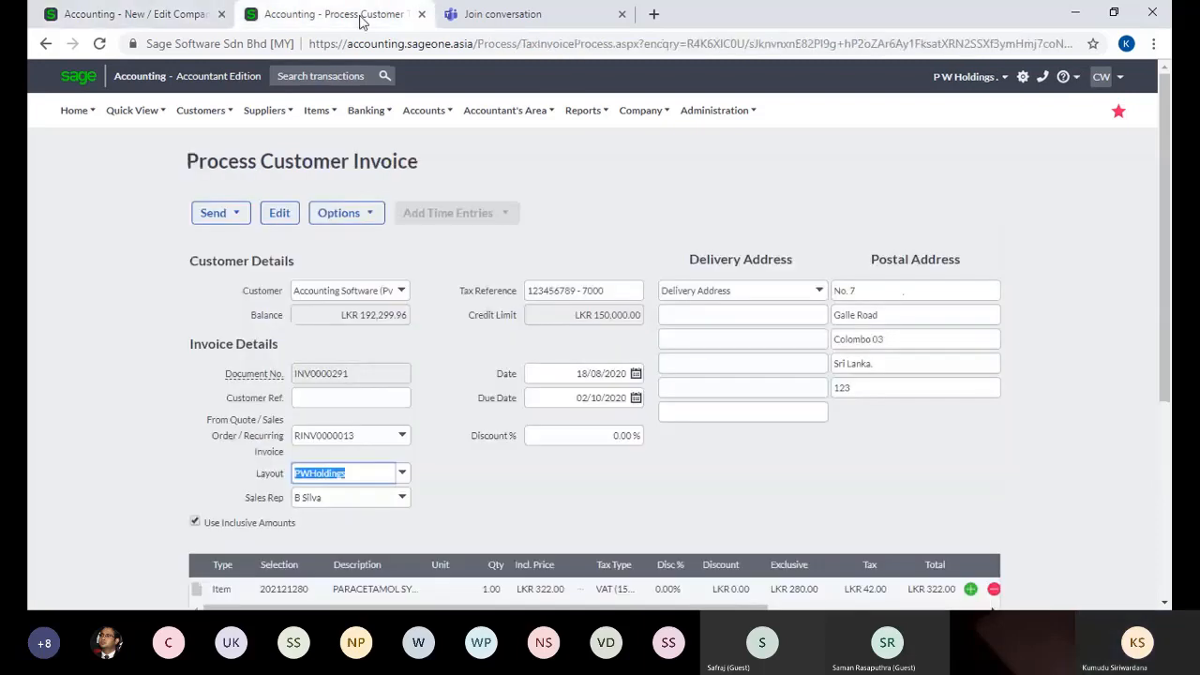
pyautogui.write('dern)')
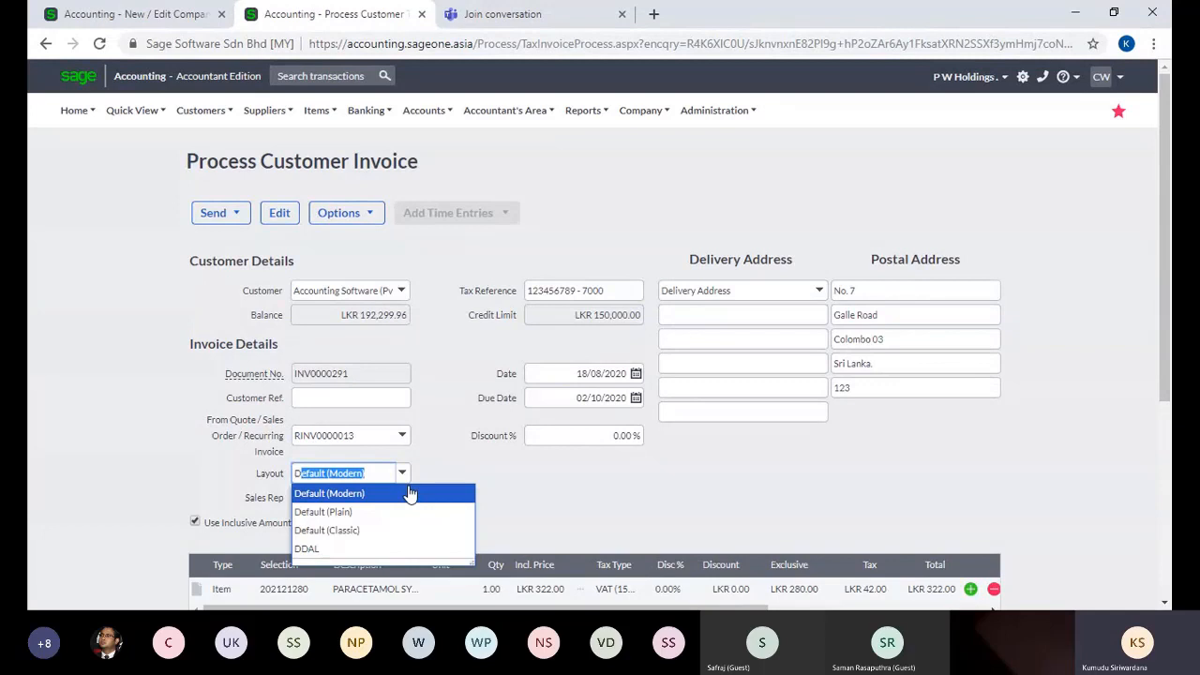
pyautogui.click(409, 494)
pyautogui.scroll(-4, 679, 450)
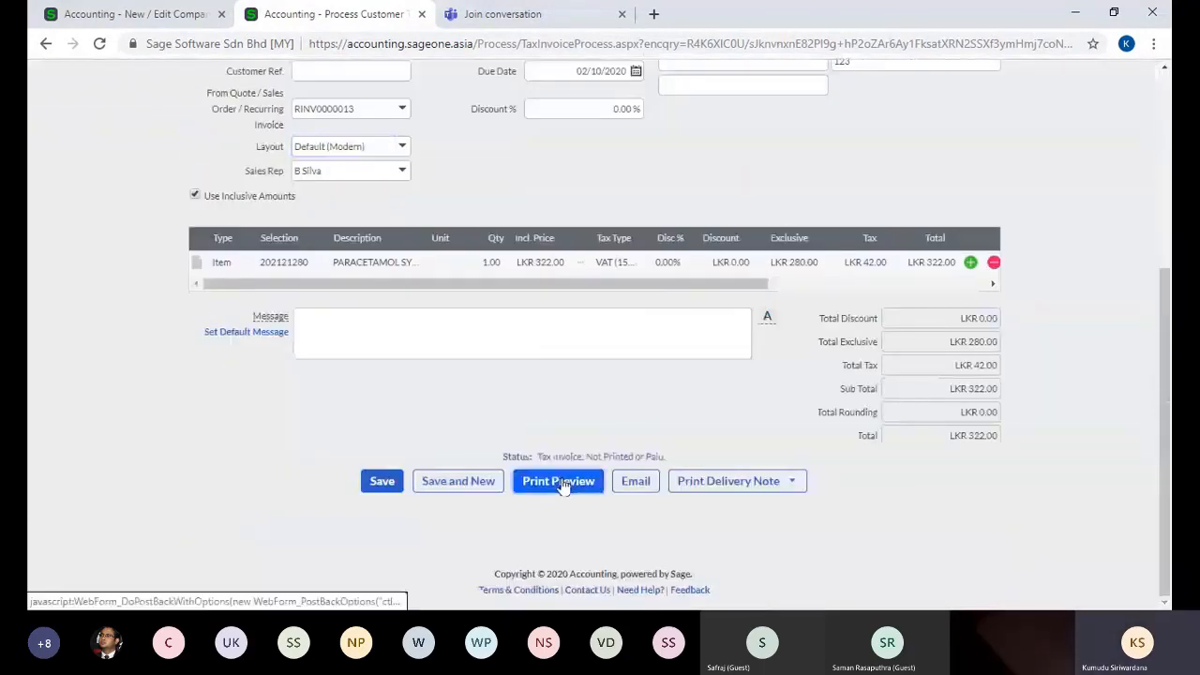
pyautogui.click(560, 476)
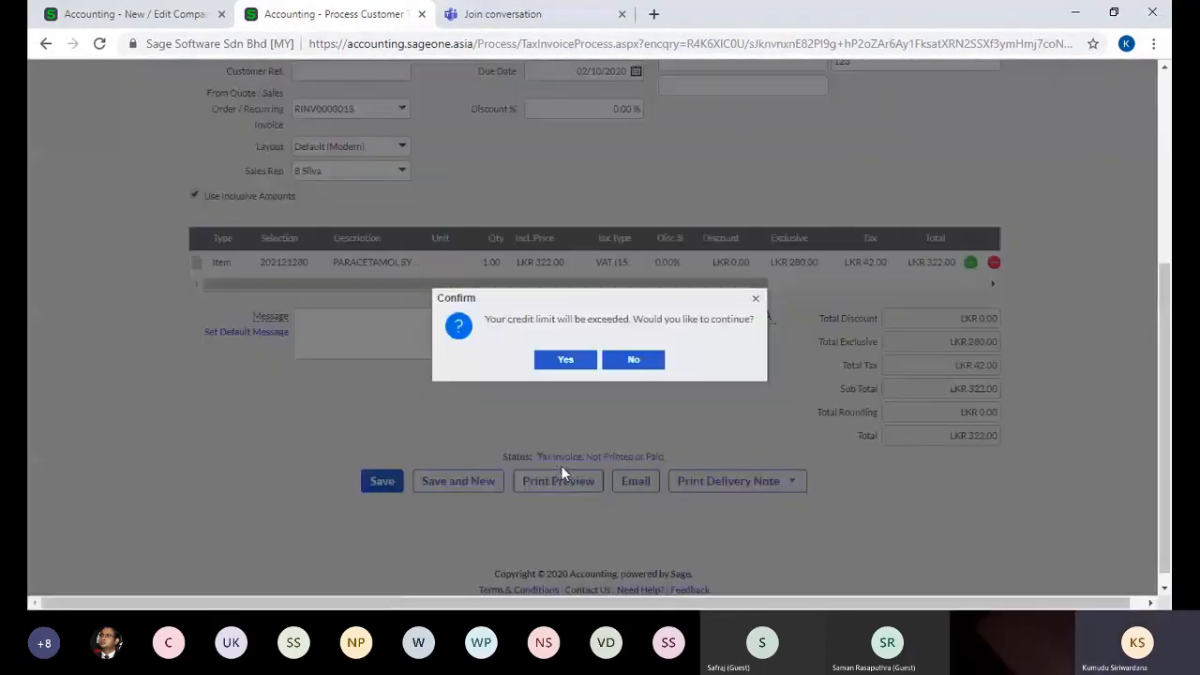
pyautogui.click(565, 360)
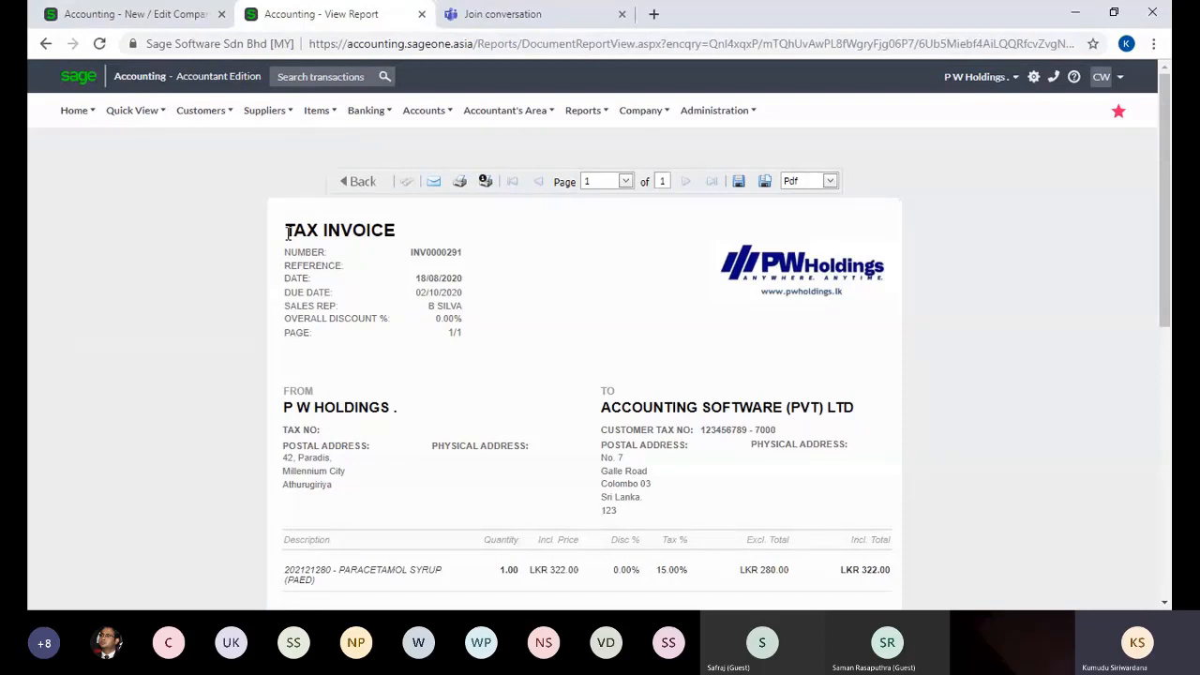
# Show the Customer Document Messages settings in the first browser tab, and start a new customer quote in the second to view its message.
pyautogui.click(143, 12)
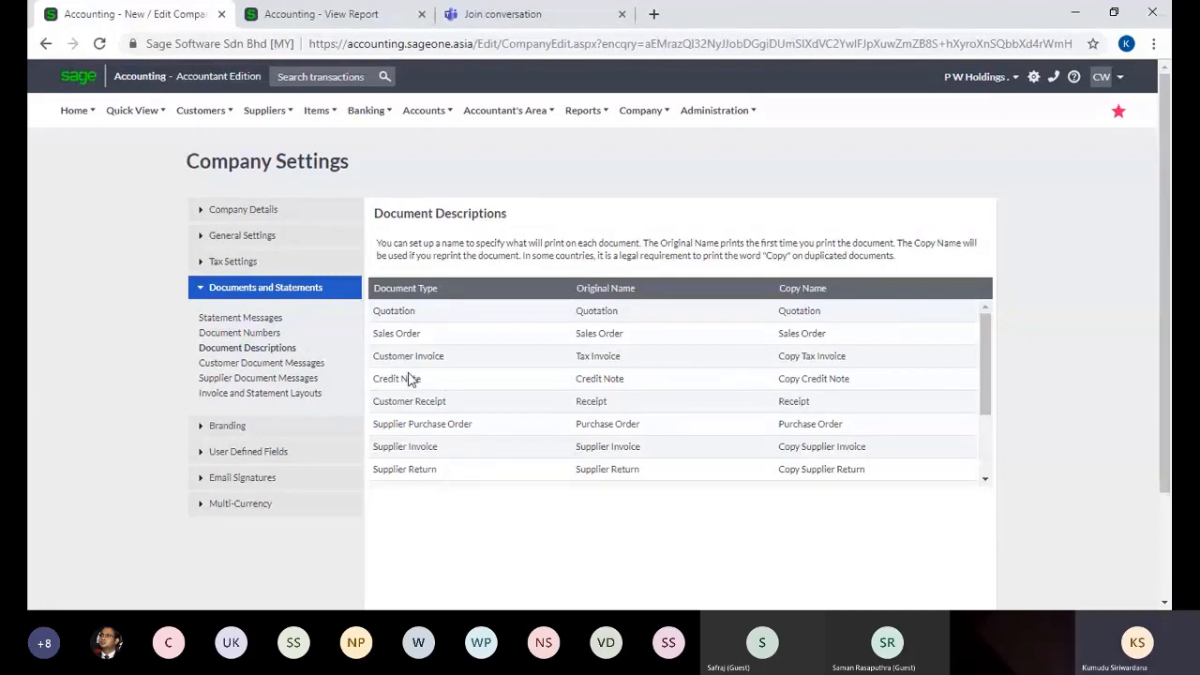
pyautogui.click(310, 364)
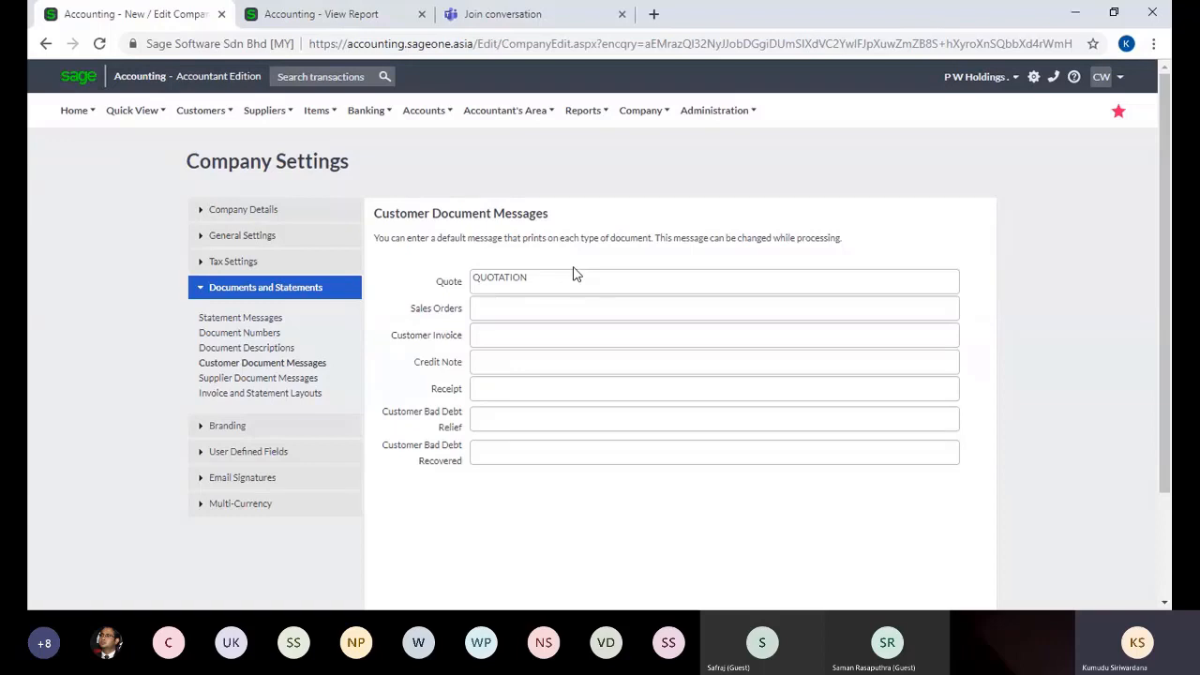
pyautogui.click(321, 14)
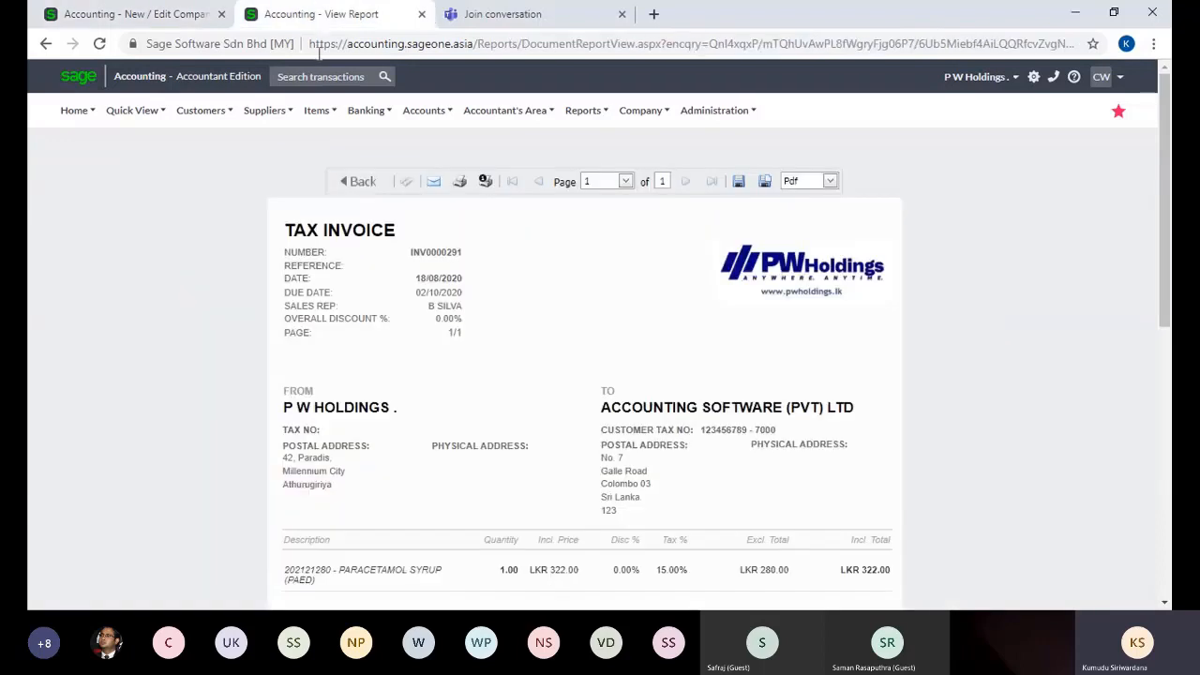
pyautogui.moveTo(204, 120)
pyautogui.moveTo(212, 191)
pyautogui.click(314, 195)
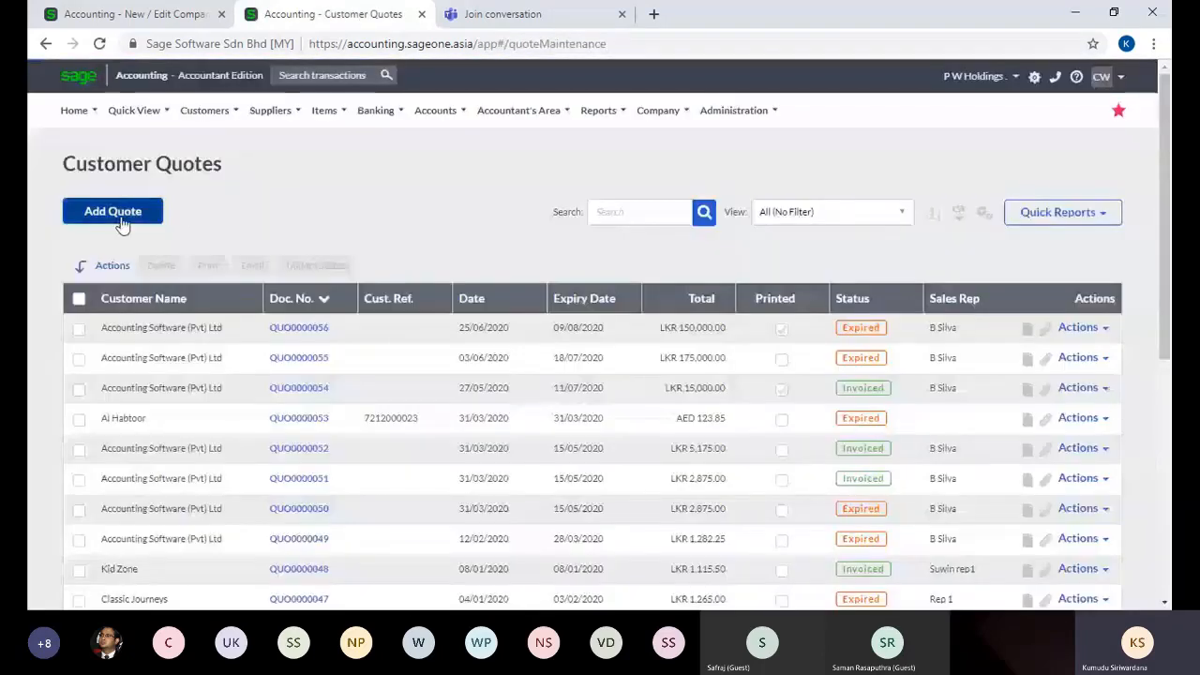
pyautogui.click(121, 221)
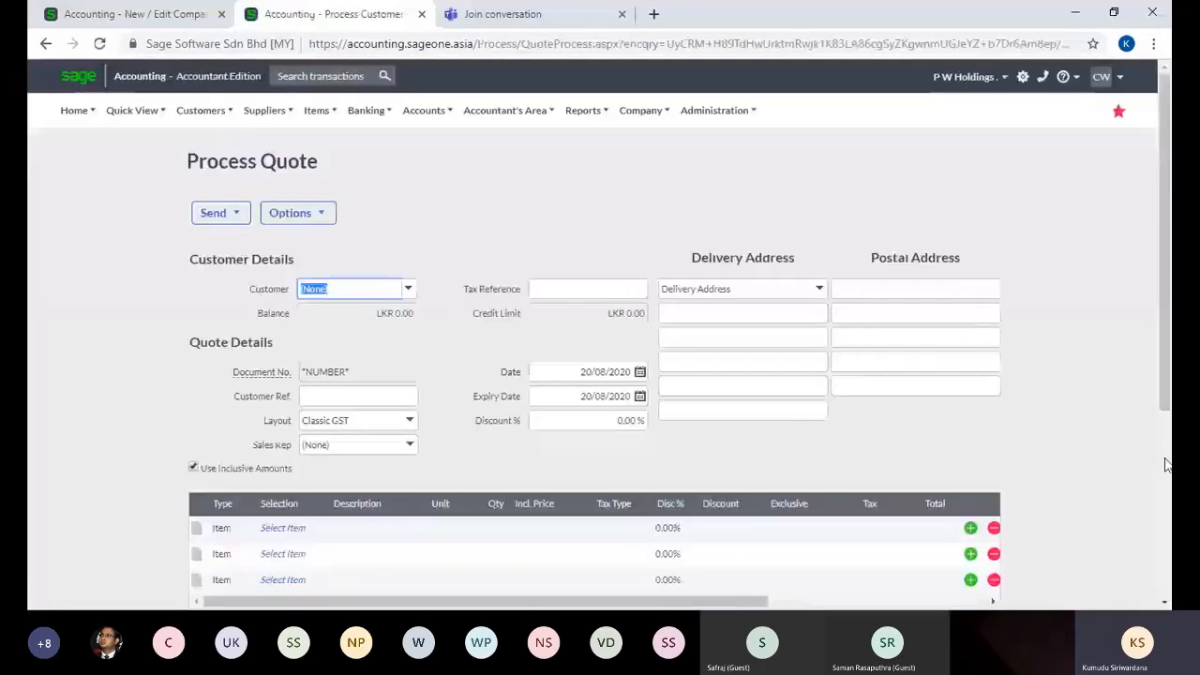
pyautogui.scroll(-5, 1164, 471)
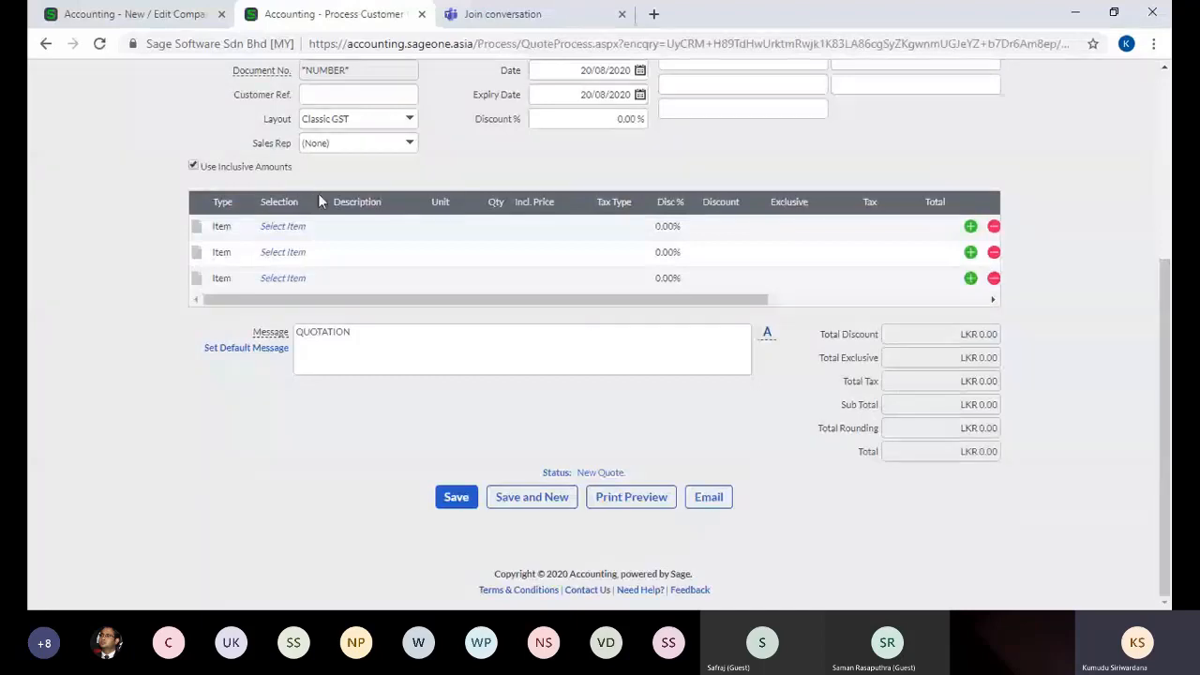
# Compare the default Quote message in the company settings with the Message field of the new quote.
pyautogui.click(159, 13)
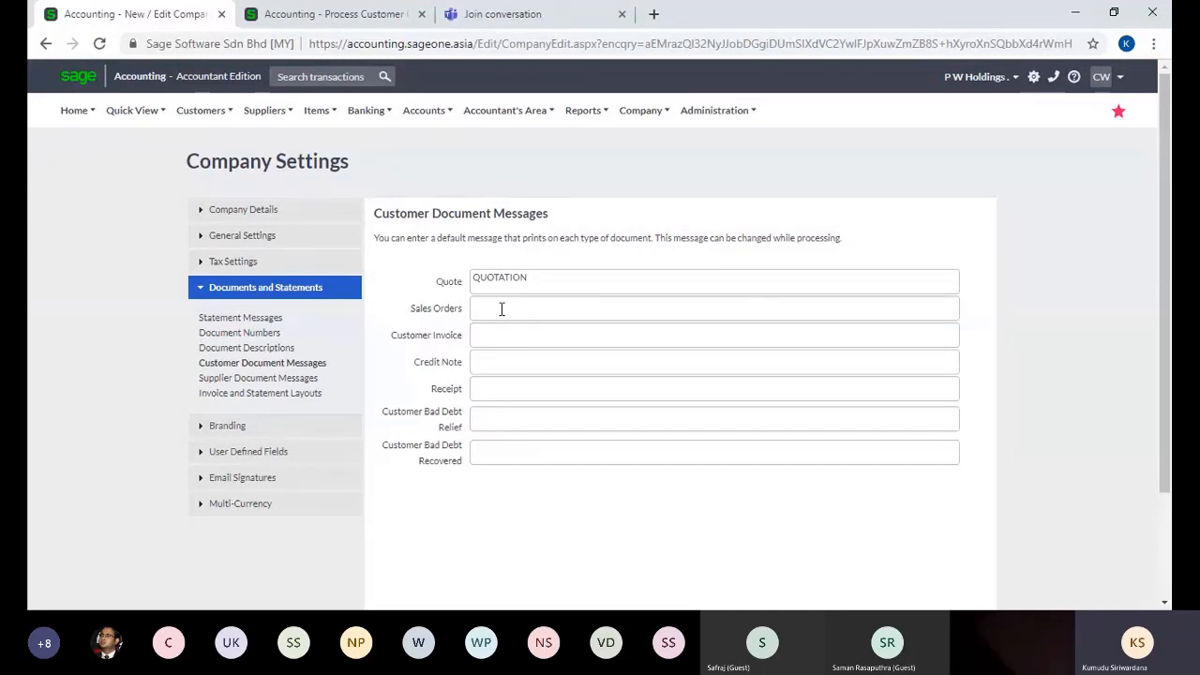
pyautogui.click(353, 19)
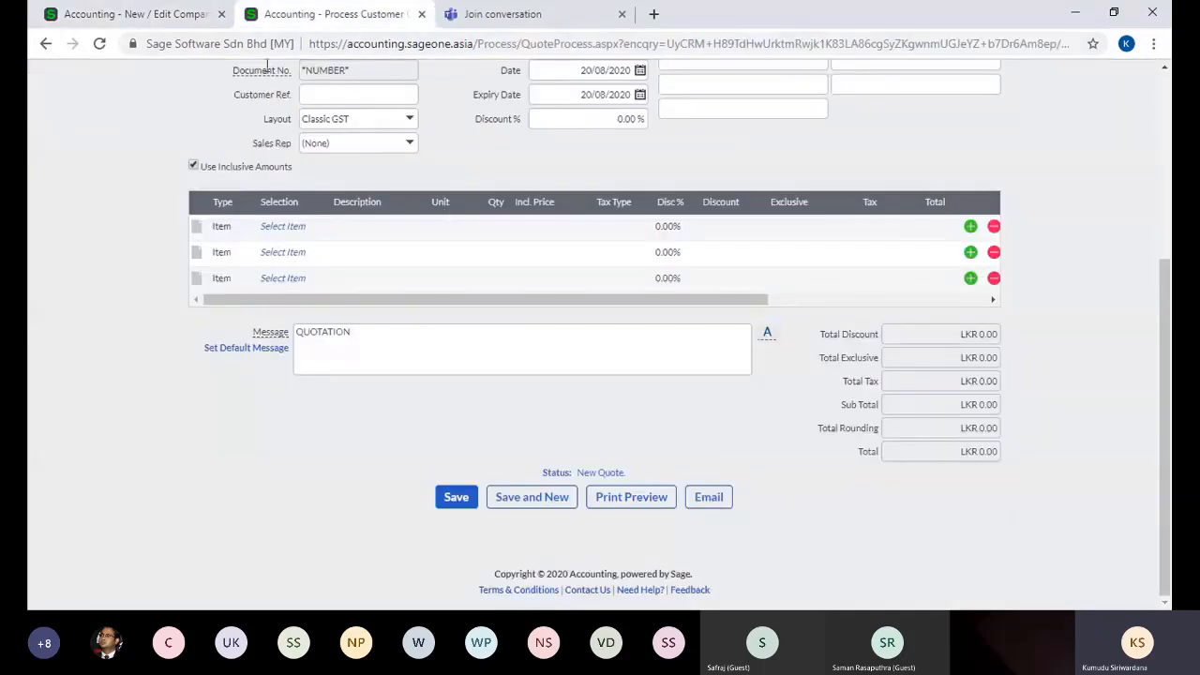
pyautogui.click(176, 15)
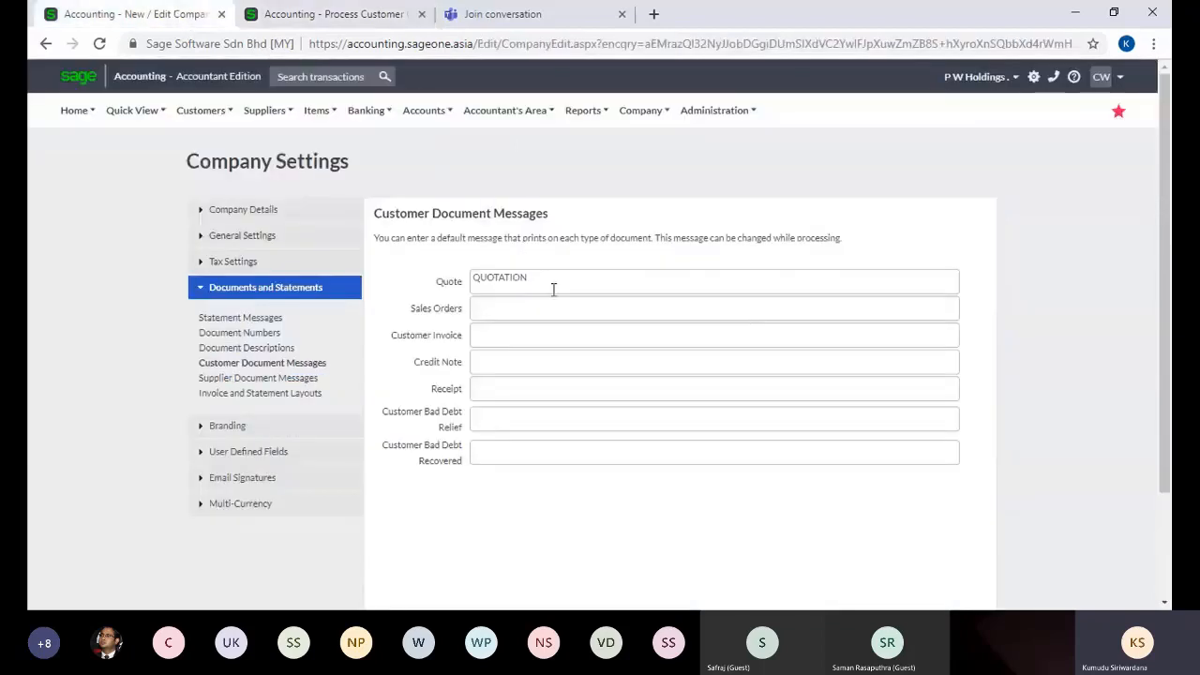
pyautogui.click(356, 15)
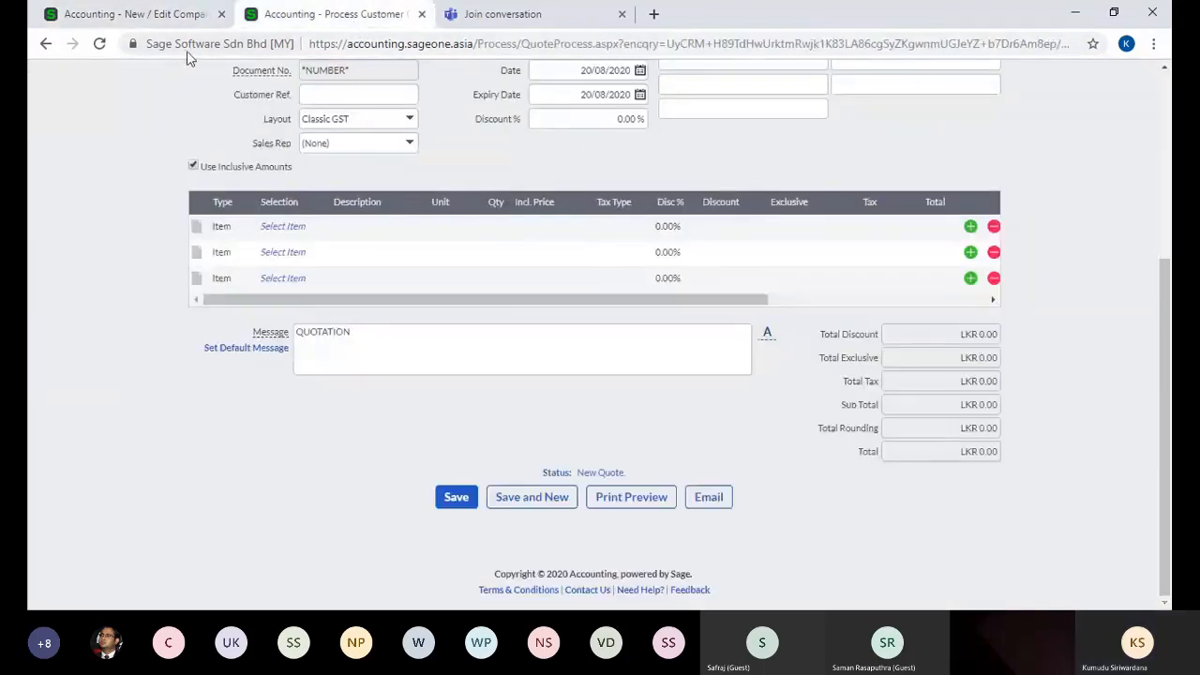
pyautogui.click(139, 14)
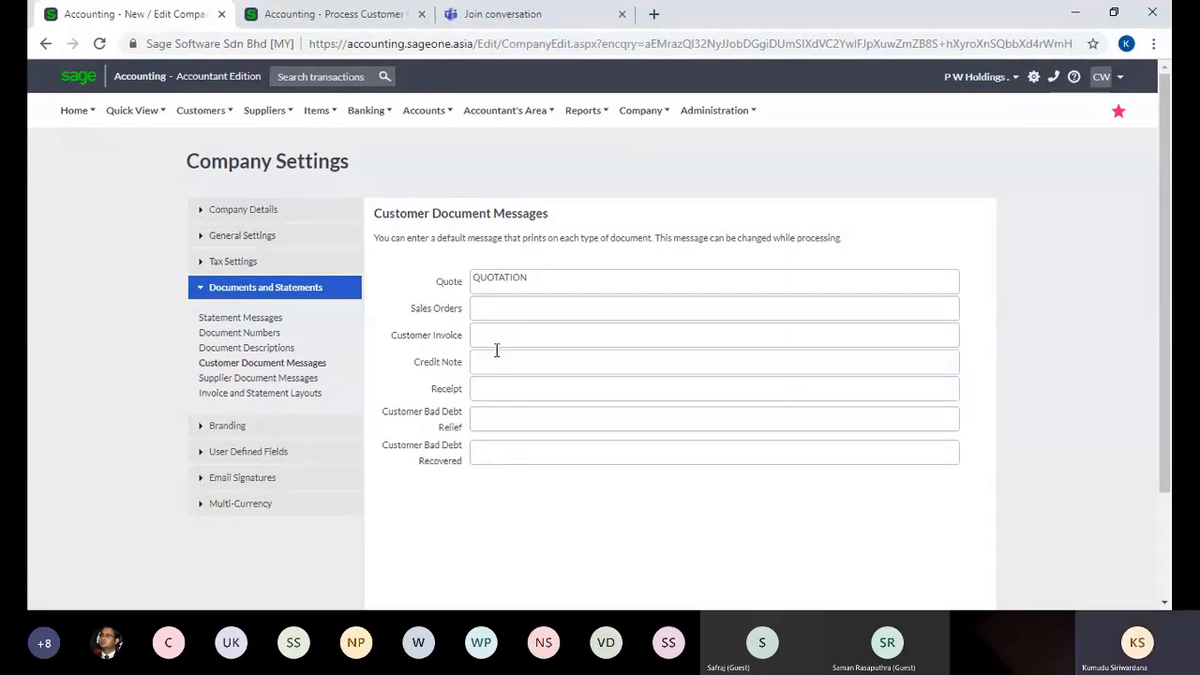
pyautogui.doubleClick(529, 280)
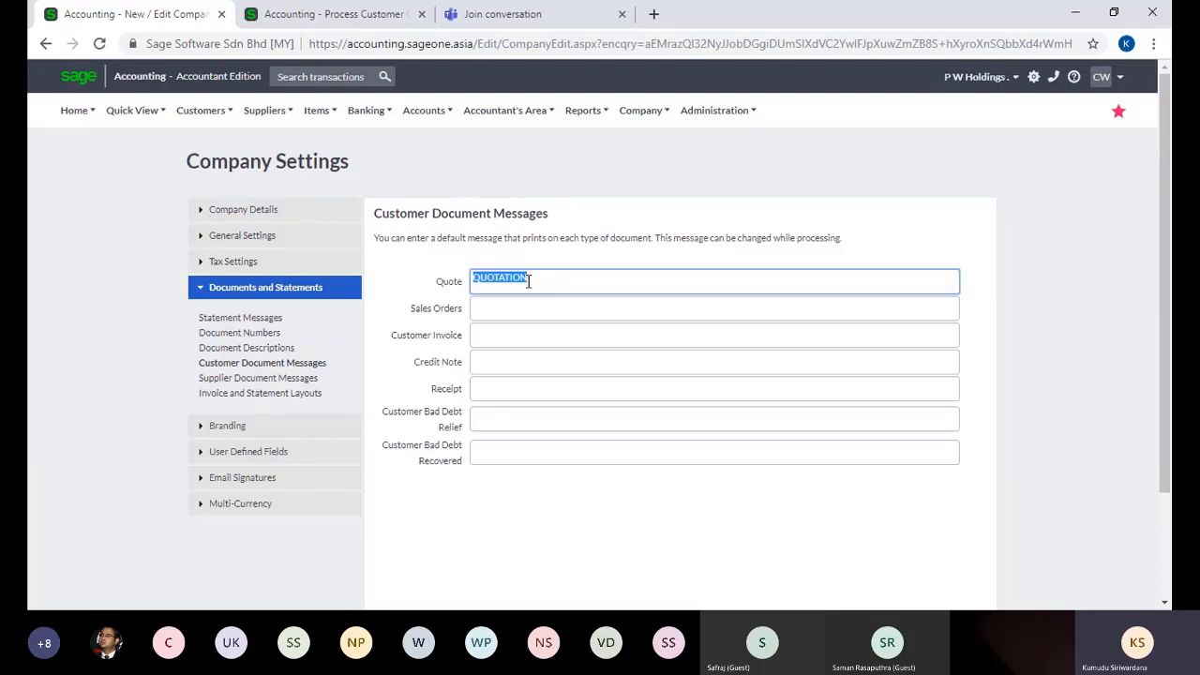
pyautogui.click(407, 13)
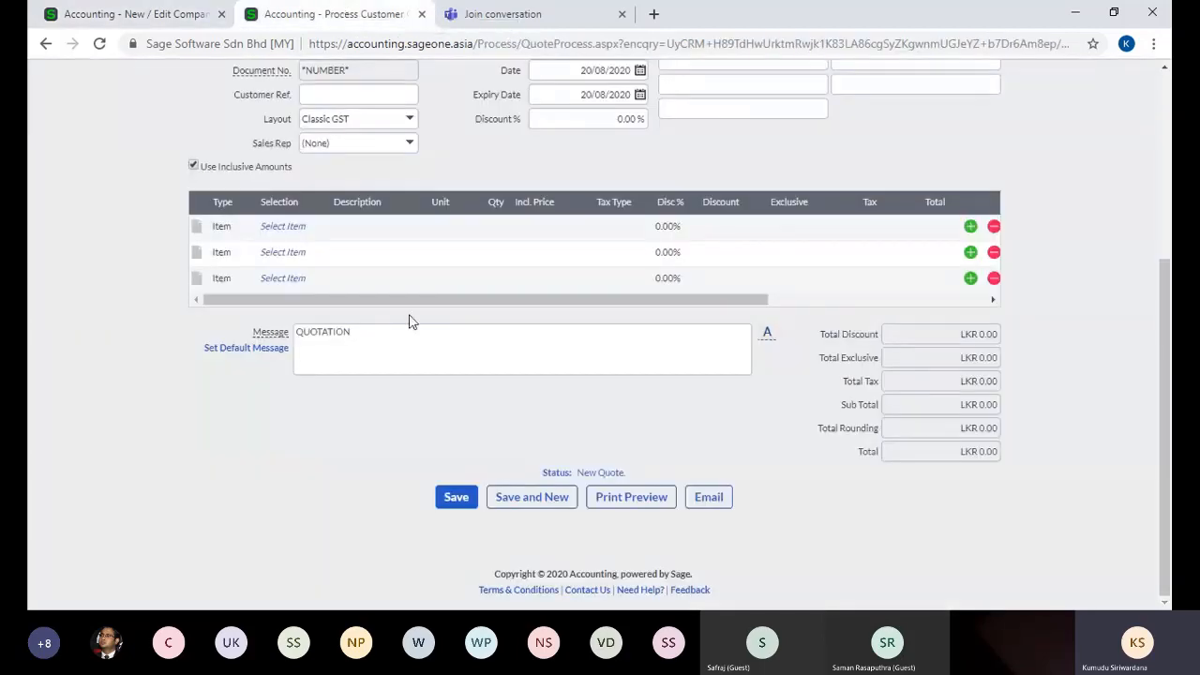
# Shorten the message of the new quote to QUOTAT.
pyautogui.doubleClick(367, 336)
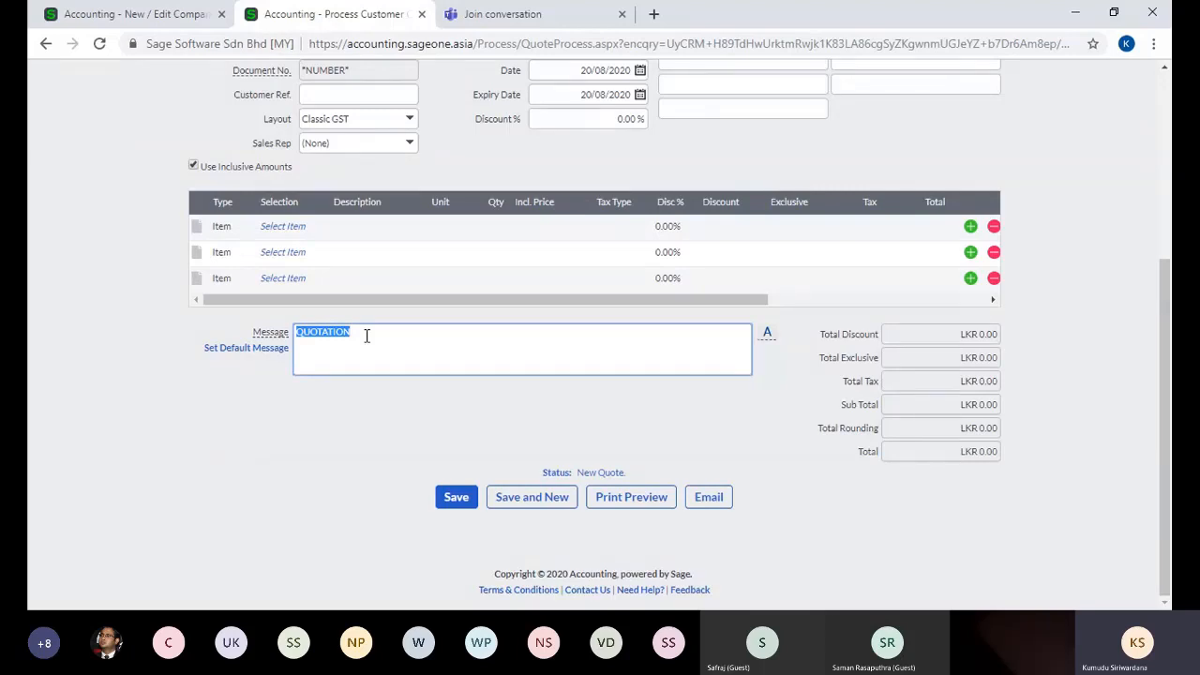
pyautogui.click(366, 336)
pyautogui.press('BackSpace')
pyautogui.press('BackSpace')
pyautogui.press('BackSpace')
# In the first browser tab, show the Supplier Document Messages settings and place the cursor in the Purchase Order message.
pyautogui.click(159, 20)
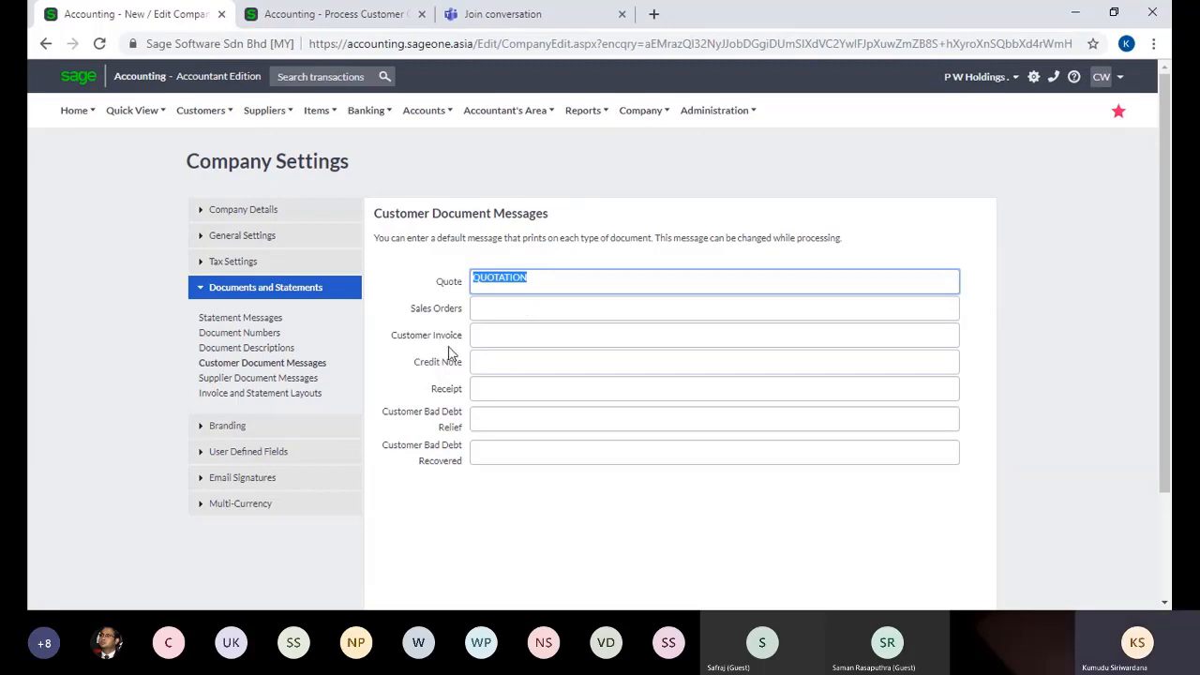
pyautogui.click(292, 380)
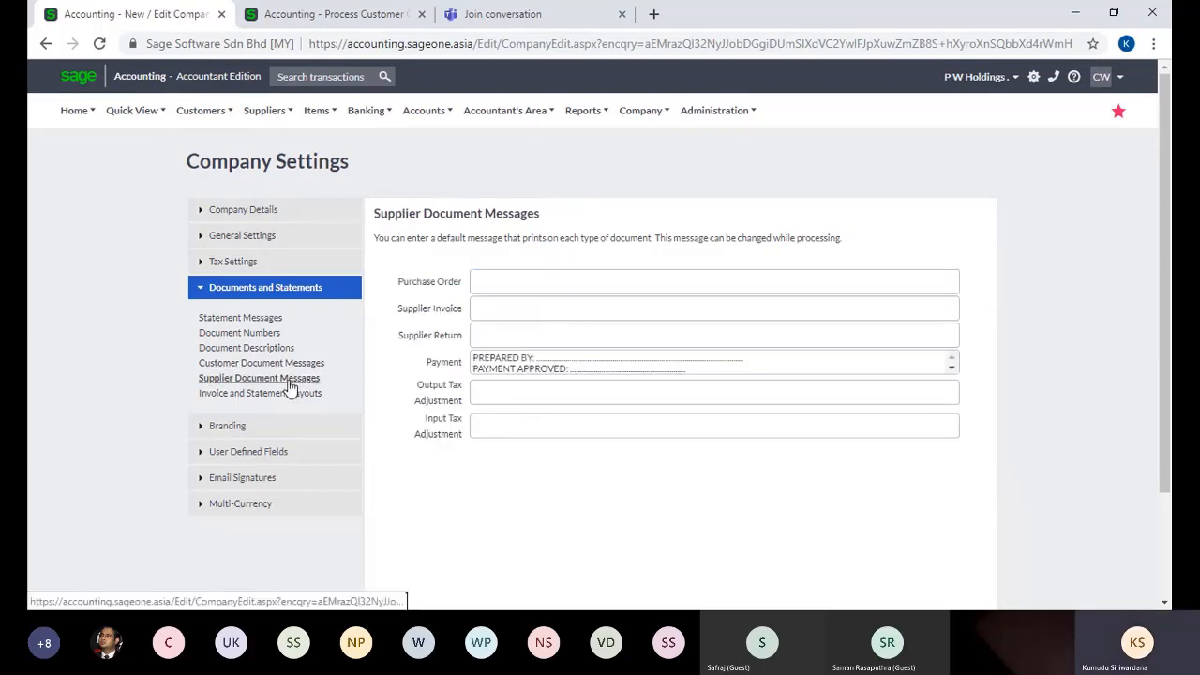
pyautogui.click(501, 284)
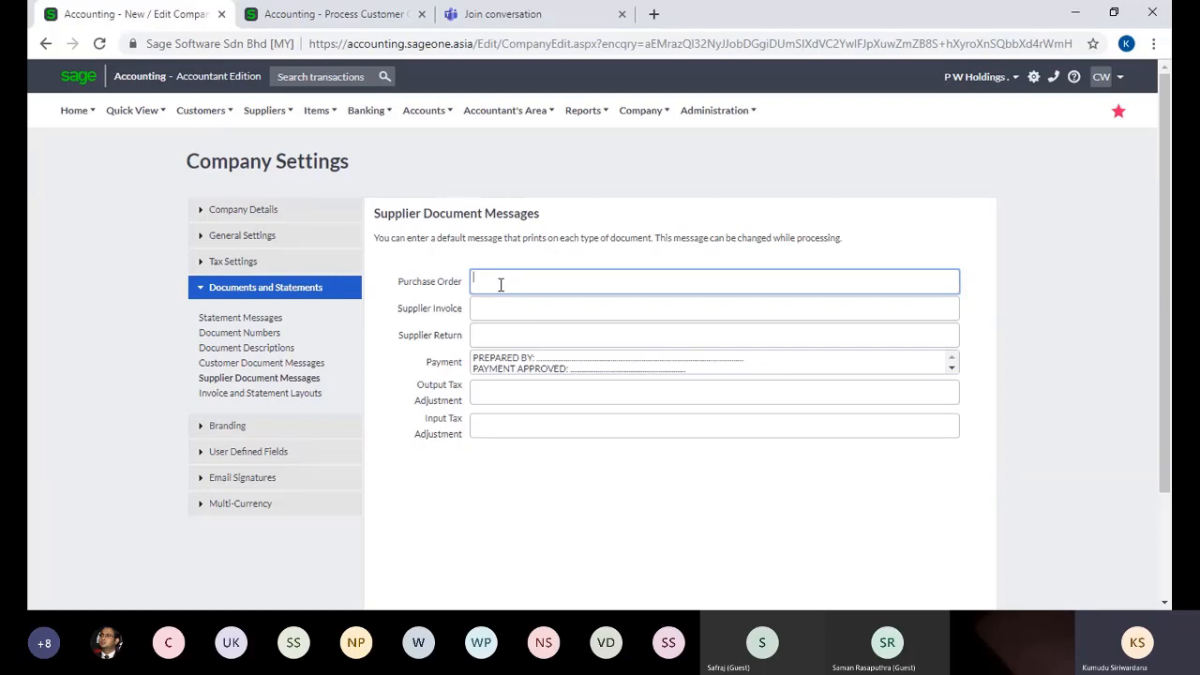
# In the second browser tab, leave the quote, start a new supplier purchase order and place the cursor in its Message field.
pyautogui.click(363, 11)
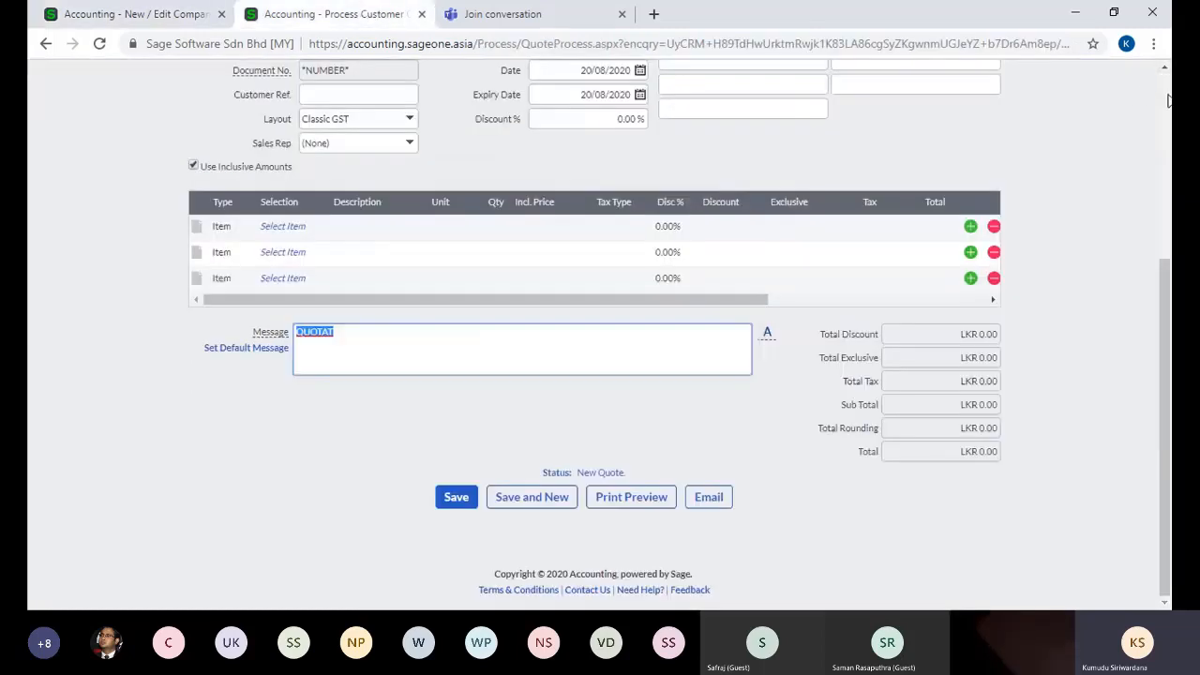
pyautogui.scroll(1, 1167, 99)
pyautogui.scroll(5, 1168, 100)
pyautogui.click(267, 110)
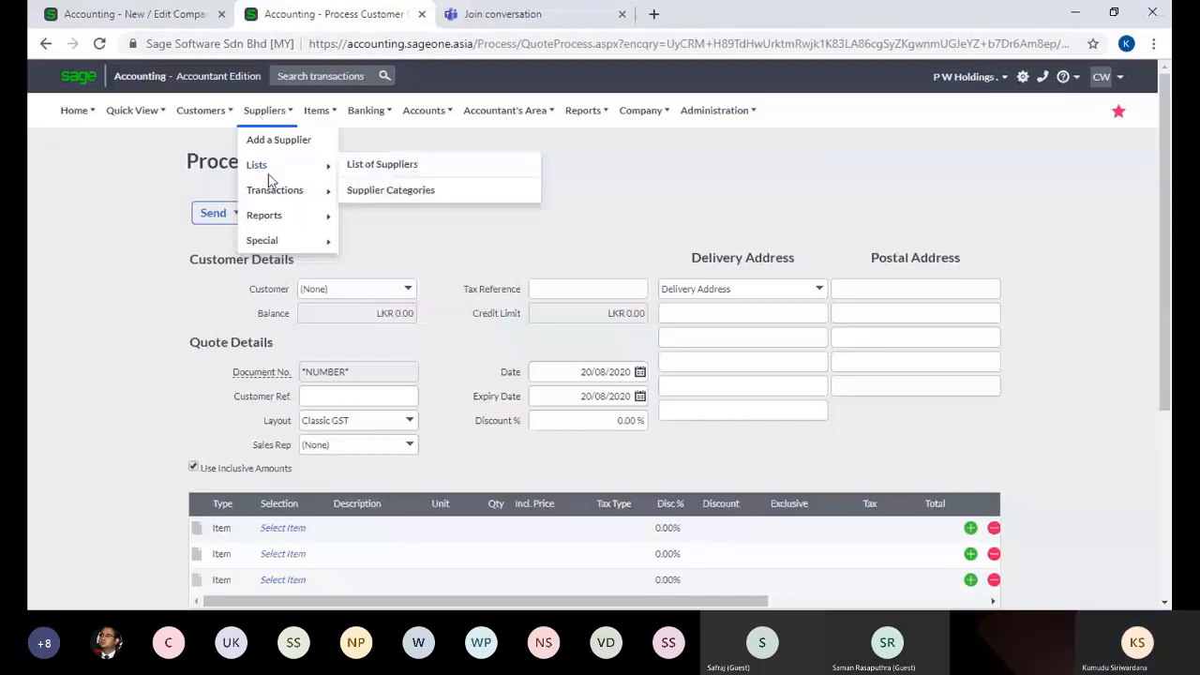
pyautogui.moveTo(274, 189)
pyautogui.click(392, 190)
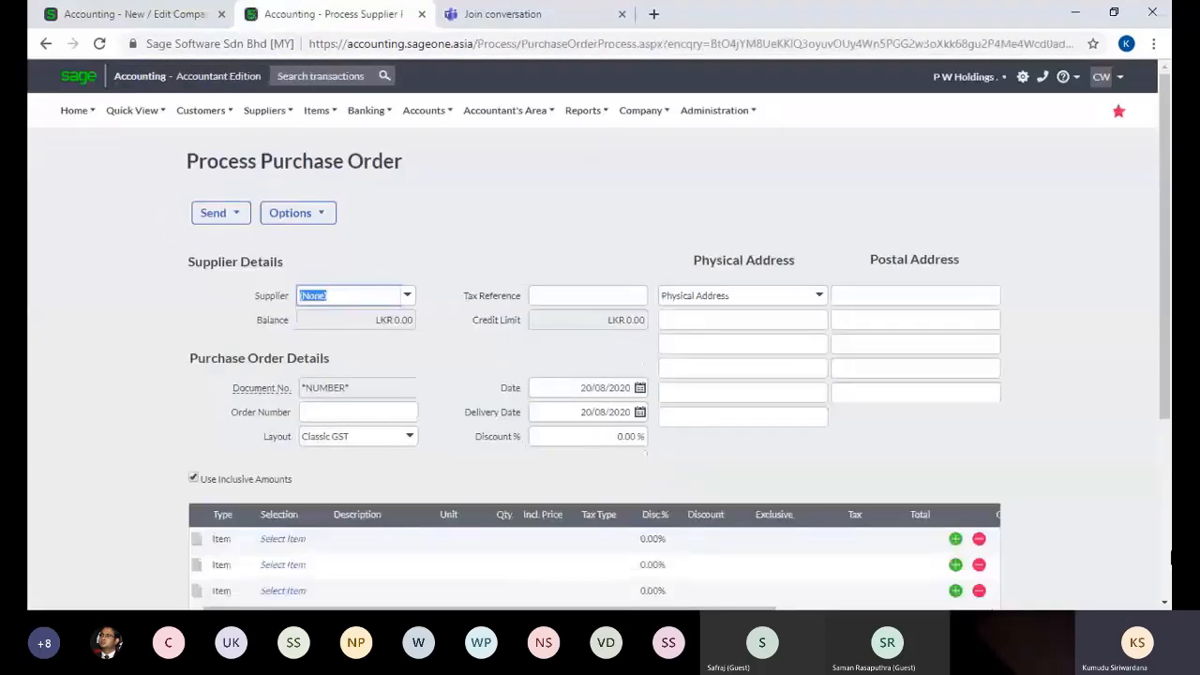
pyautogui.scroll(-3, 803, 455)
pyautogui.click(524, 392)
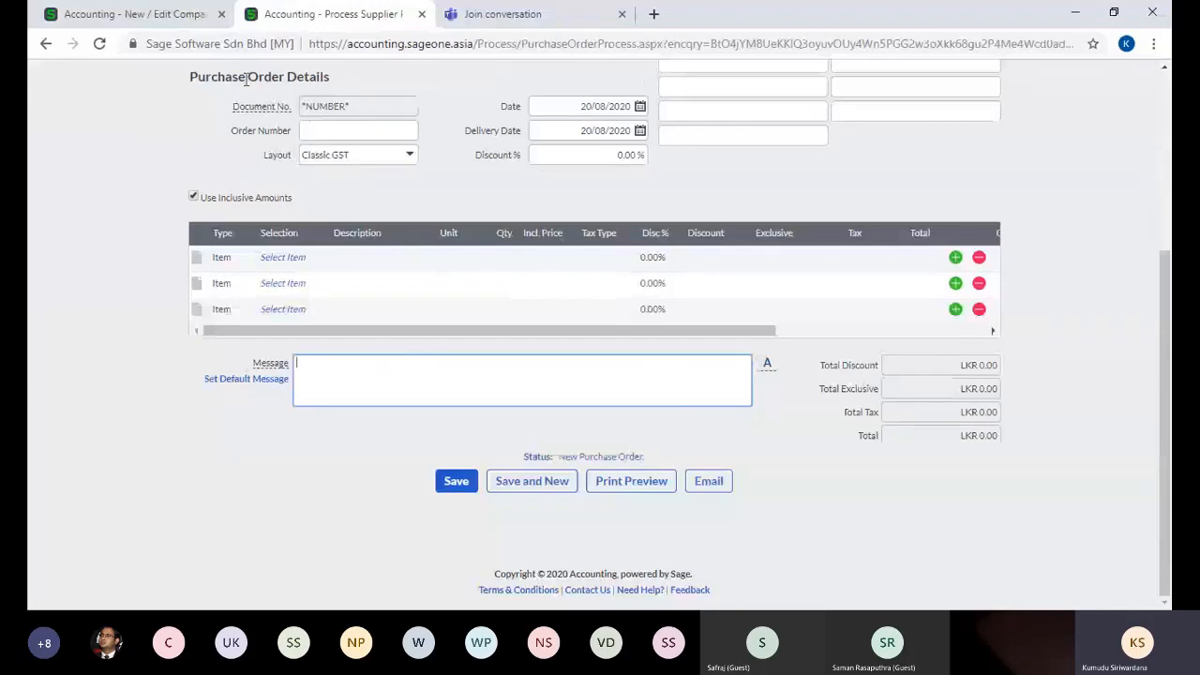
# Return to the Supplier Document Messages settings in the first browser tab and place the cursor in the Purchase Order message.
pyautogui.click(136, 15)
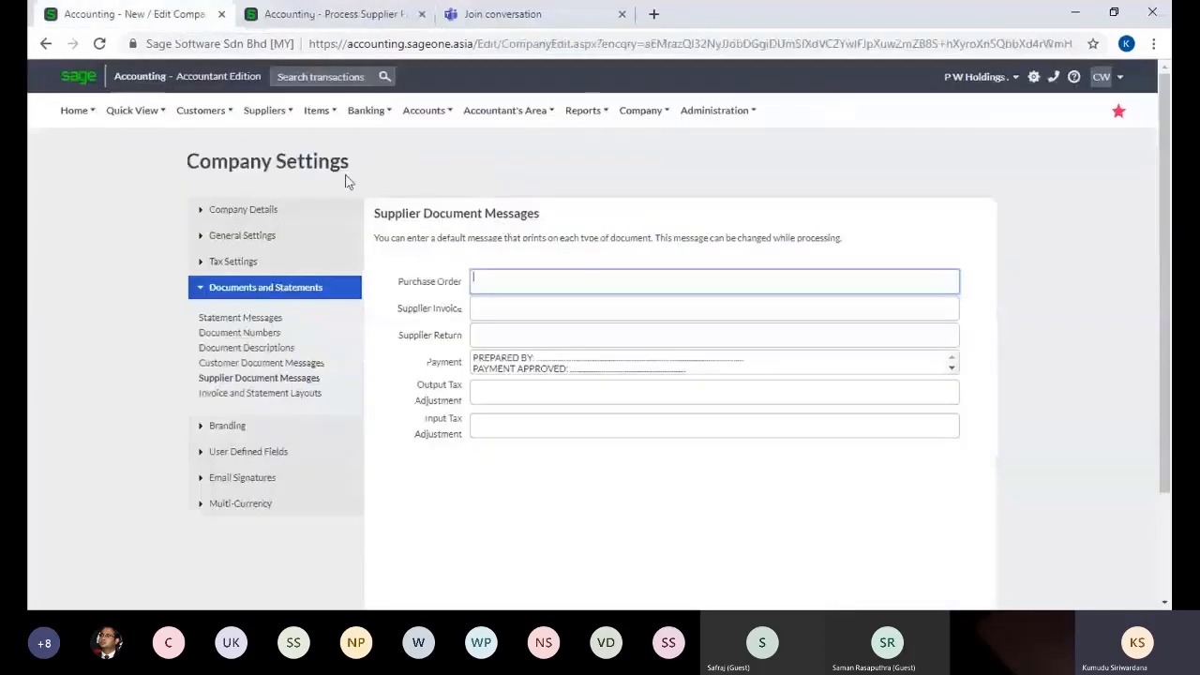
pyautogui.click(417, 162)
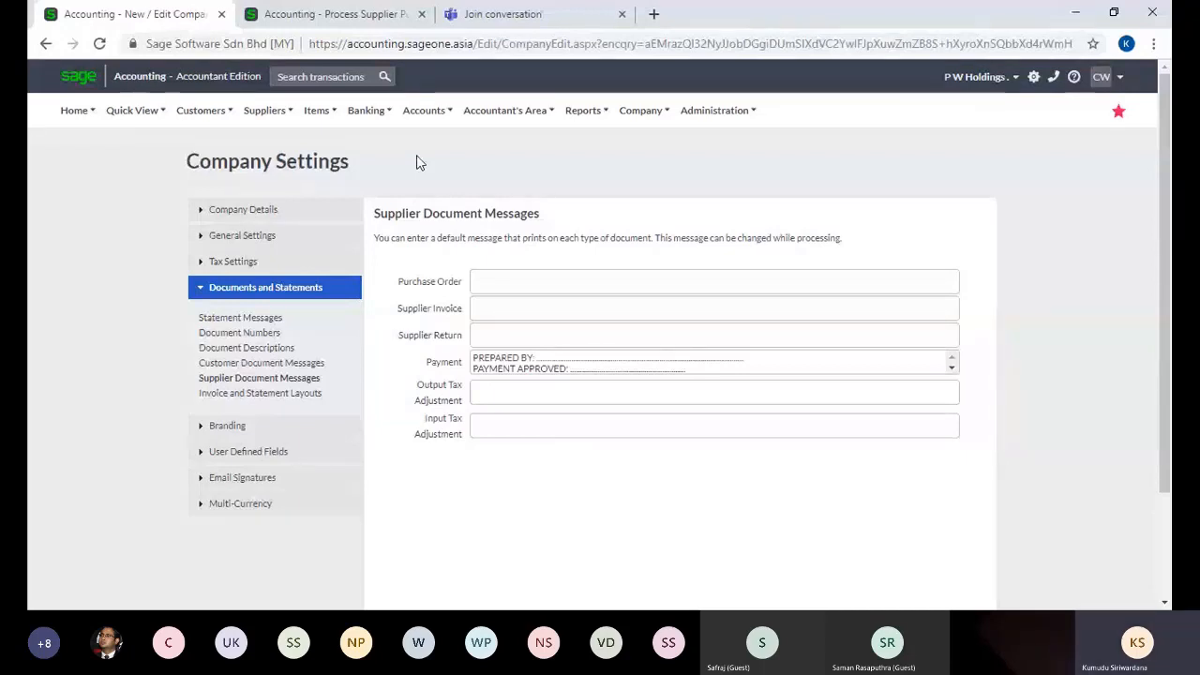
pyautogui.click(542, 280)
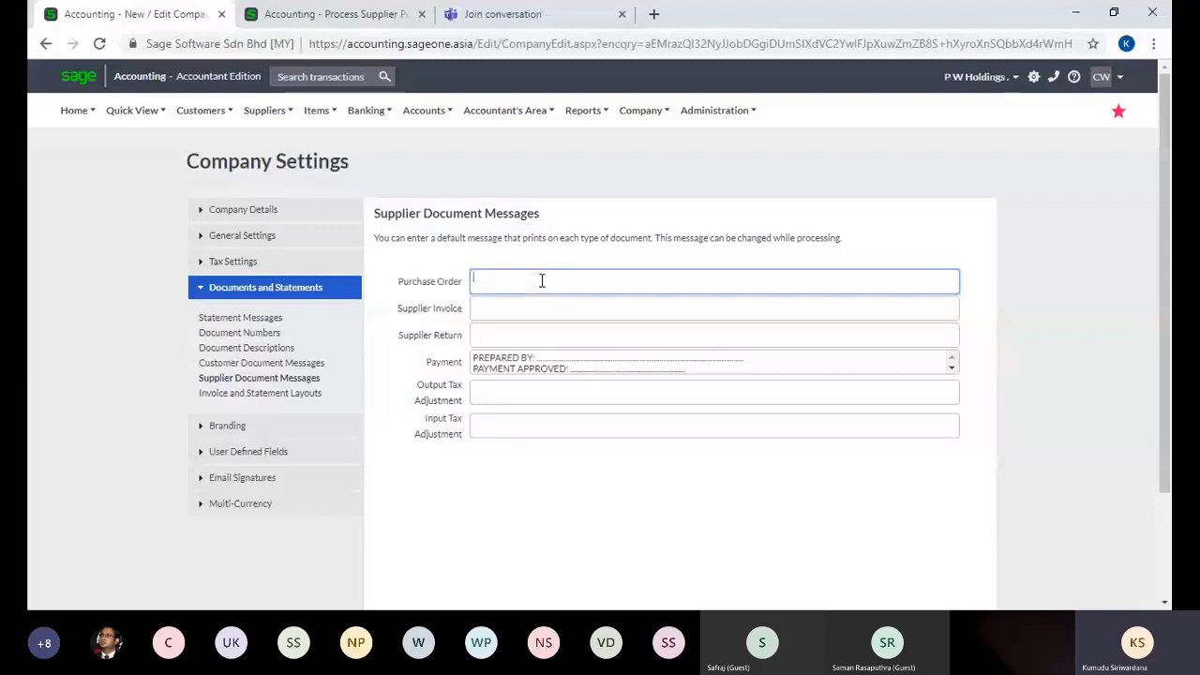
# Show the Invoice and Statement Layouts settings and open the Purchase Order layout for editing.
pyautogui.click(309, 397)
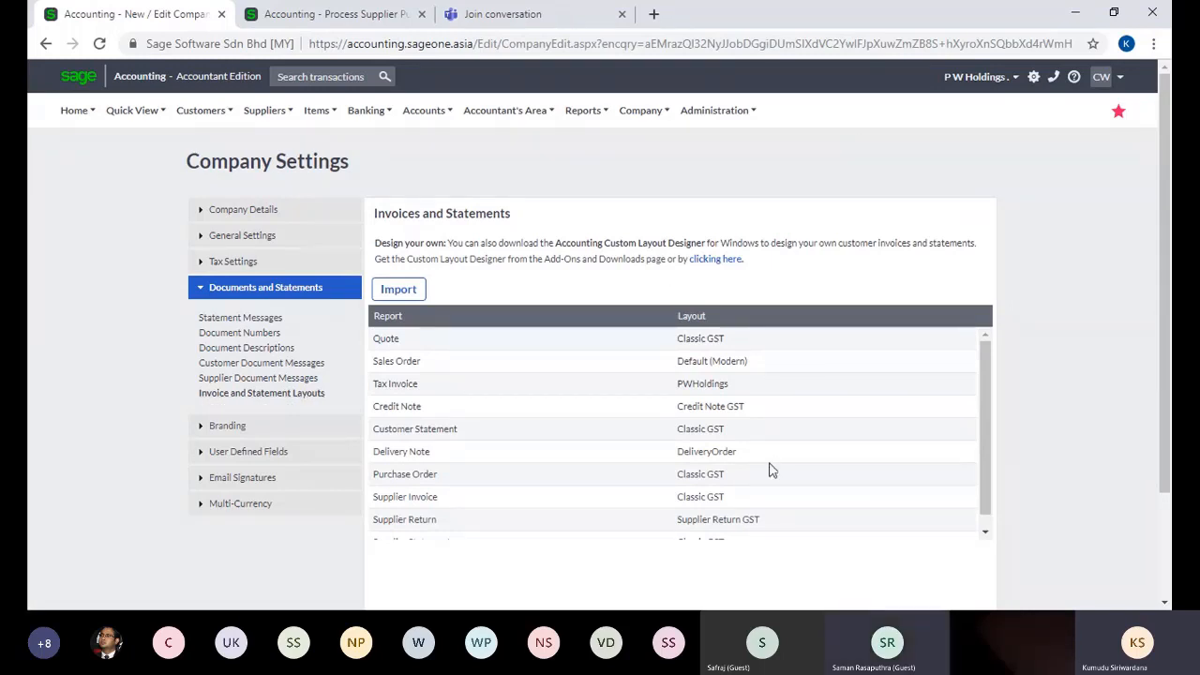
pyautogui.click(743, 618)
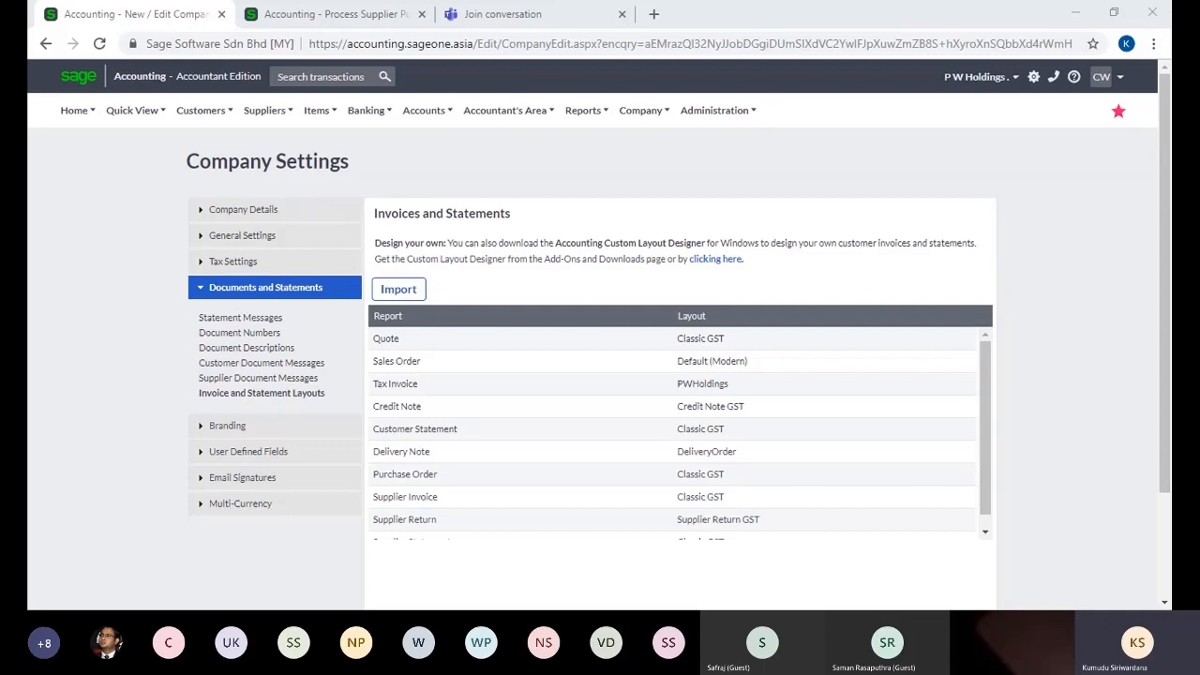
pyautogui.hotkey('alt', 'Tab')
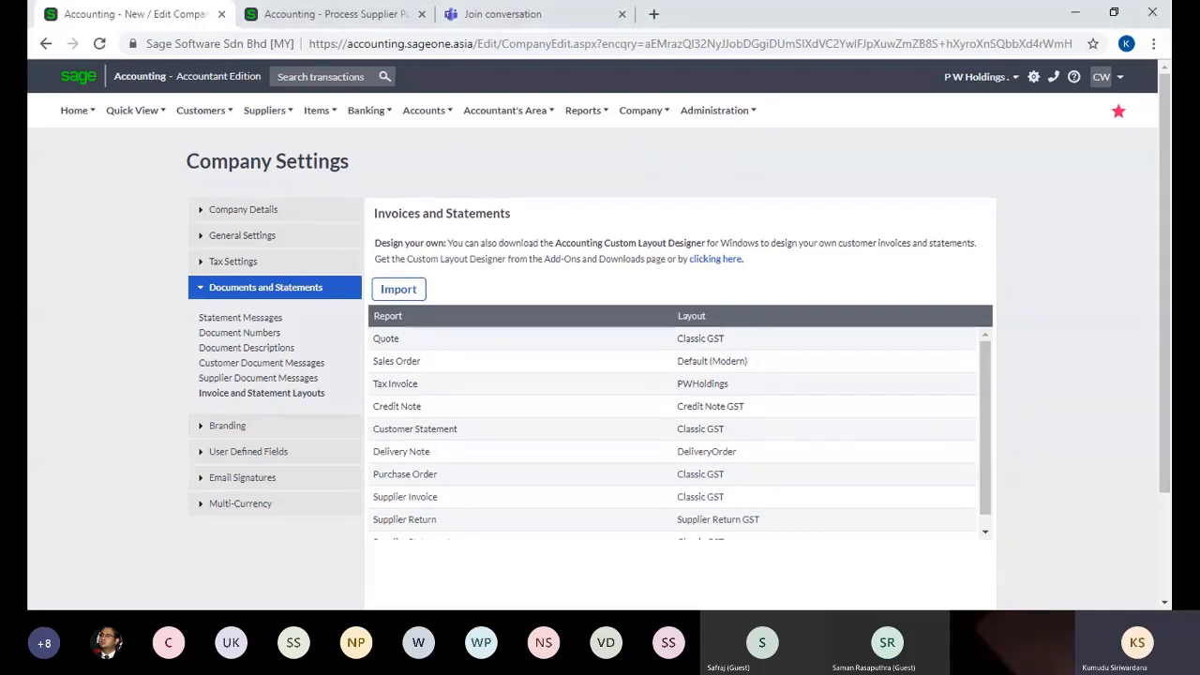
pyautogui.click(315, 379)
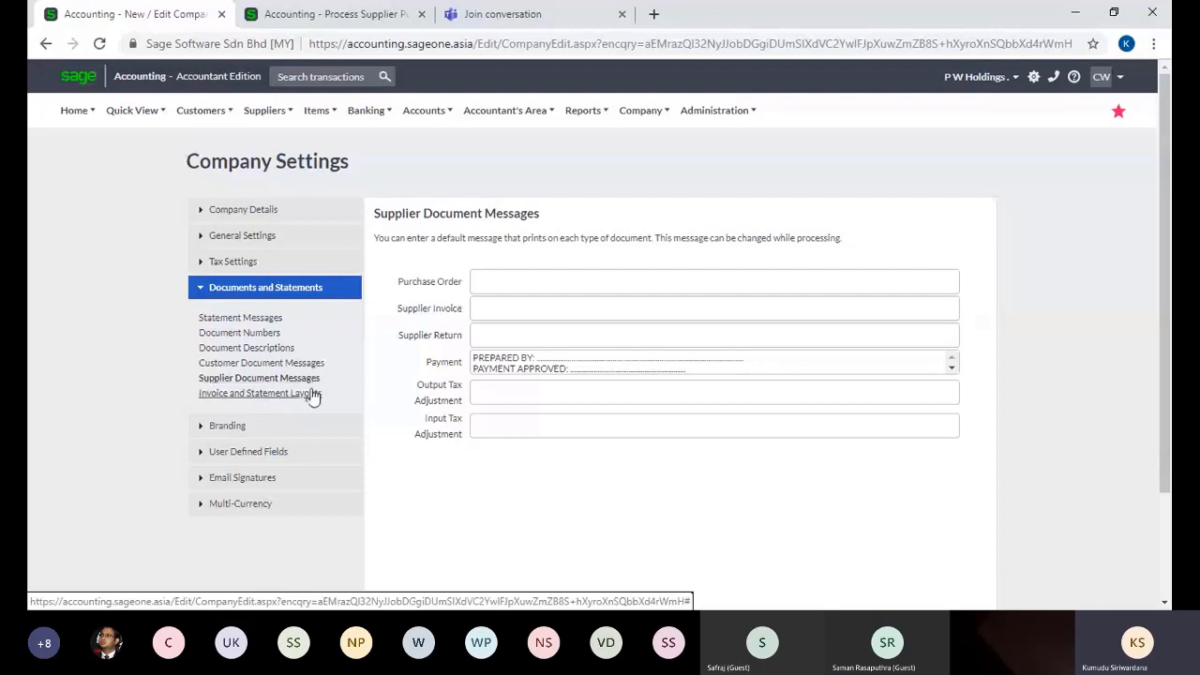
pyautogui.click(312, 393)
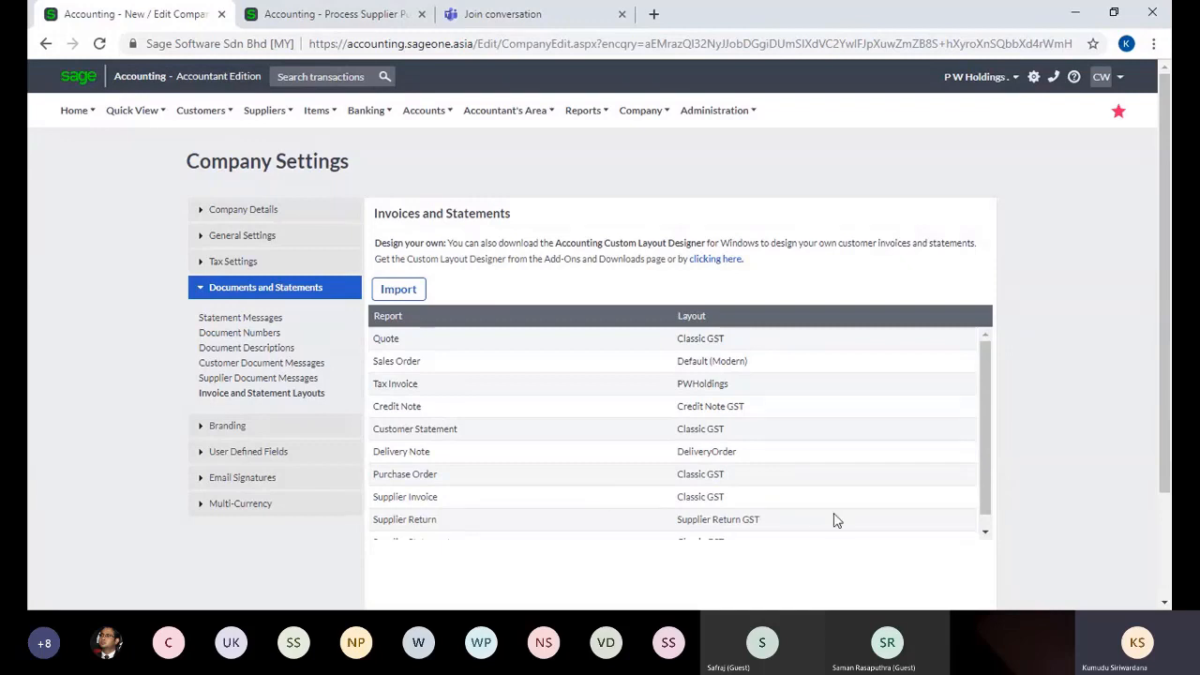
pyautogui.scroll(-1, 982, 531)
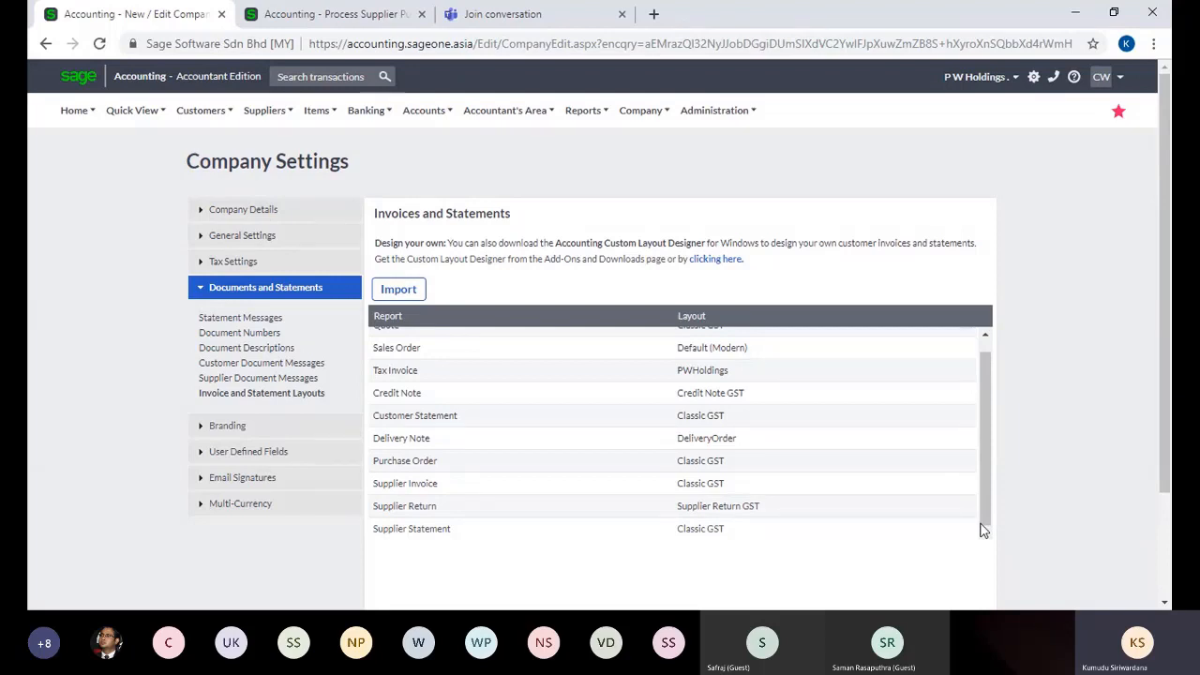
pyautogui.click(809, 460)
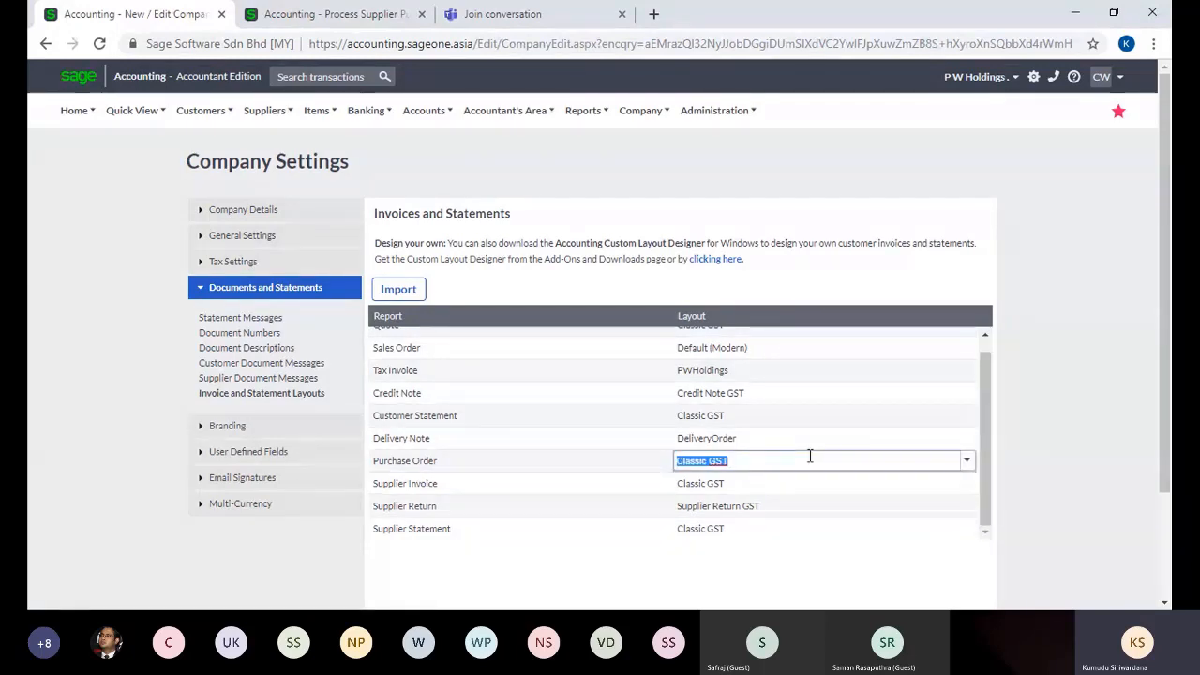
# Open the newest customer tax invoice from the Customer Tax Invoices list and examine its layout, line item and message.
pyautogui.moveTo(200, 109)
pyautogui.moveTo(220, 193)
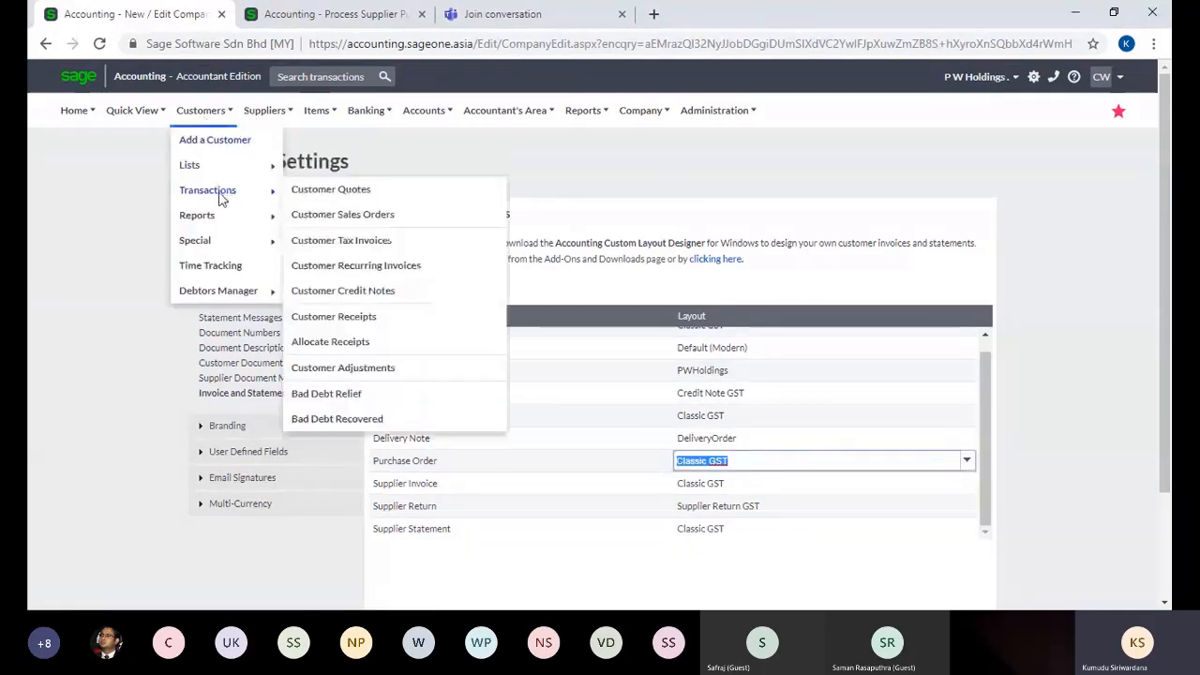
pyautogui.click(332, 246)
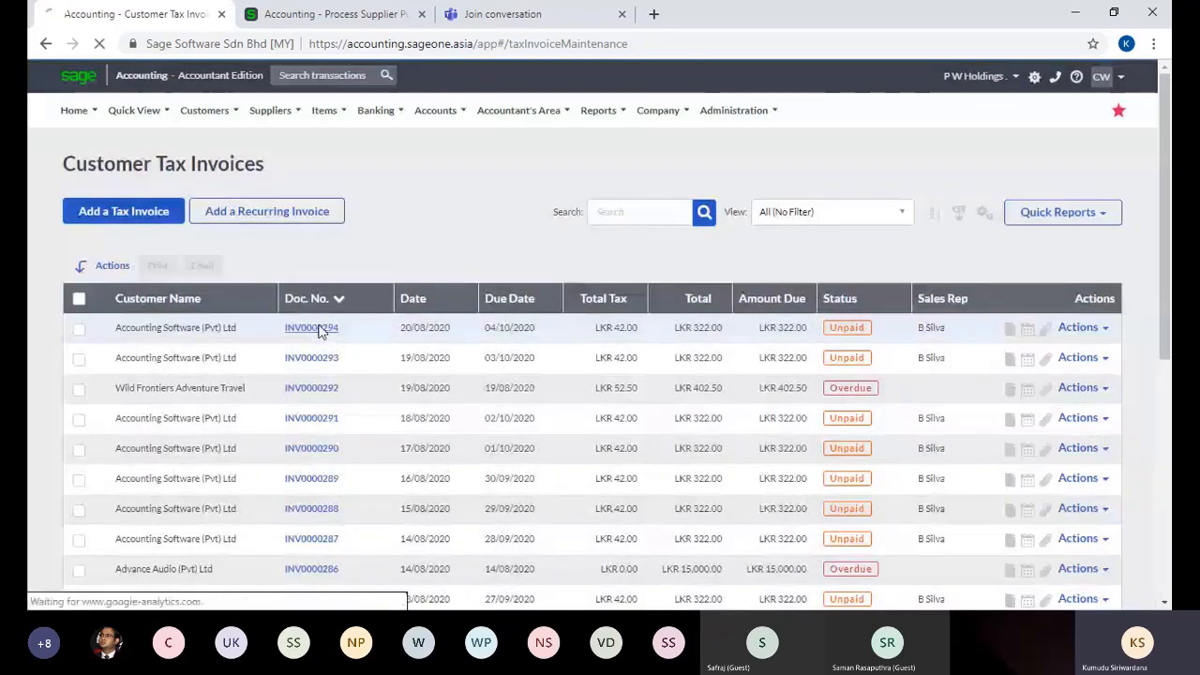
pyautogui.click(318, 330)
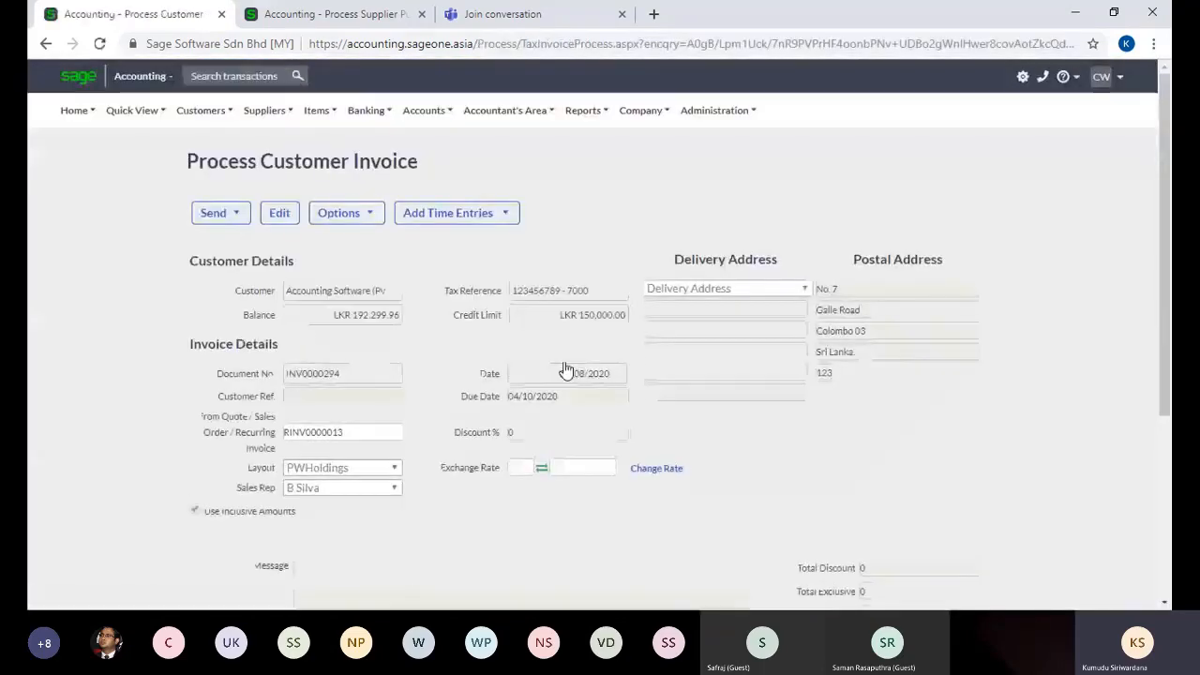
pyautogui.click(1167, 521)
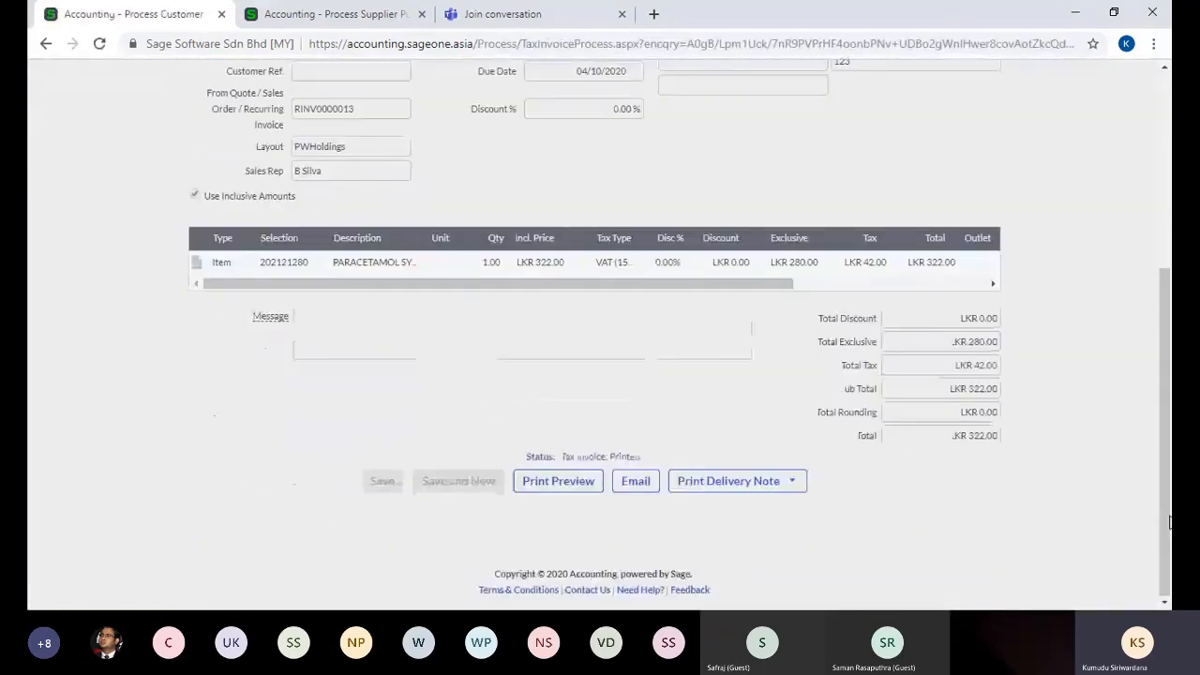
pyautogui.click(1167, 208)
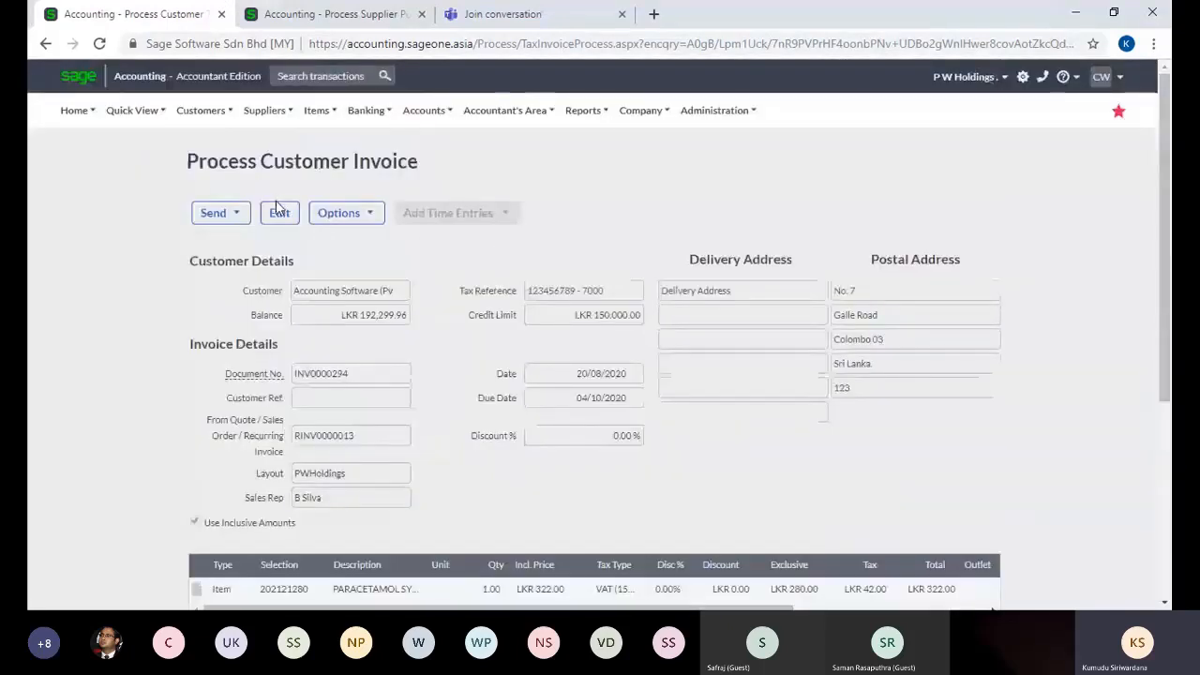
pyautogui.moveTo(209, 122)
pyautogui.moveTo(225, 165)
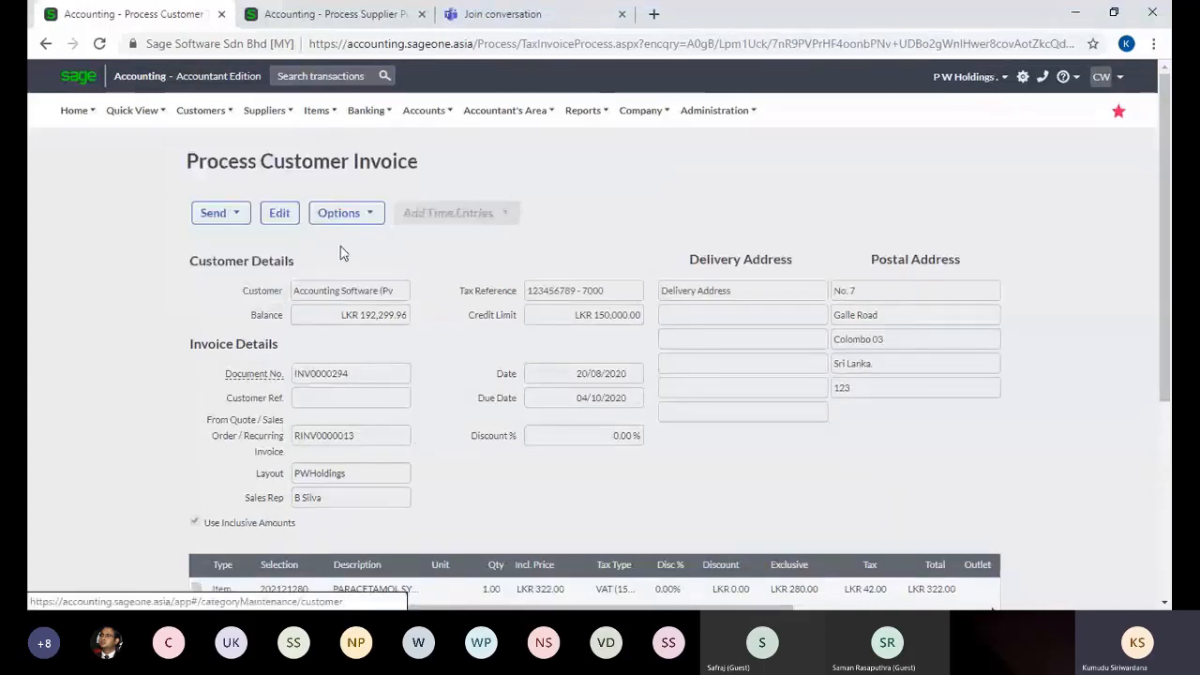
pyautogui.scroll(-4, 1167, 478)
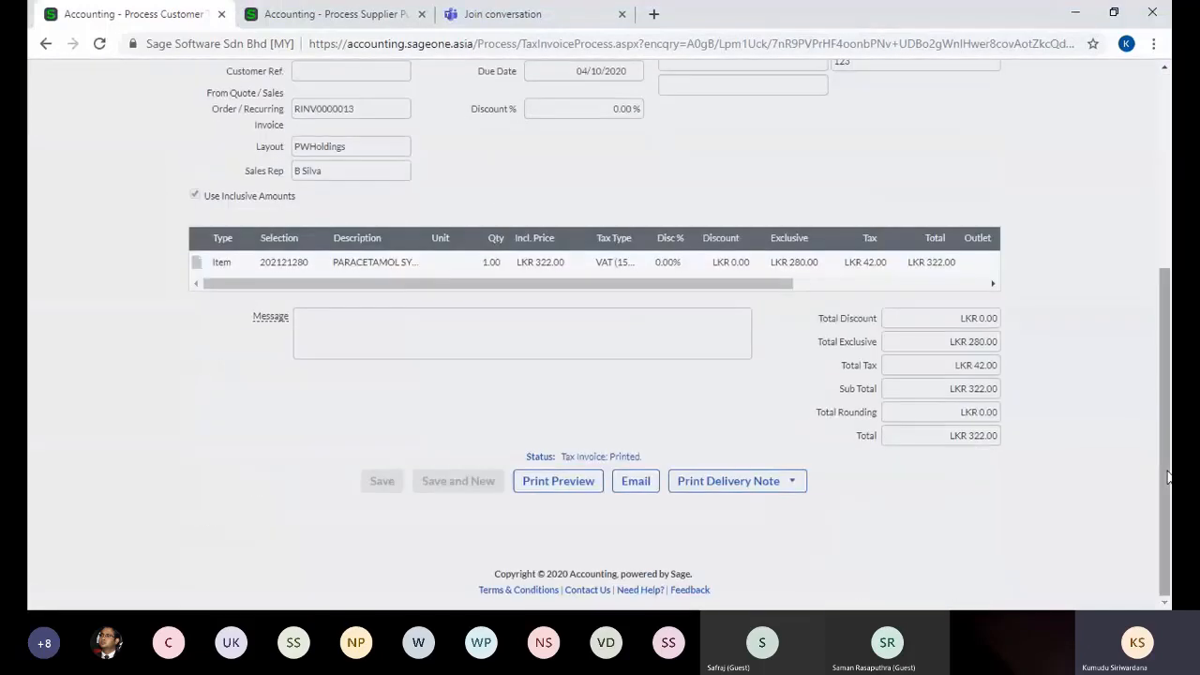
# Show the print preview of the tax invoice and examine it from the company header to the bank details.
pyautogui.click(573, 487)
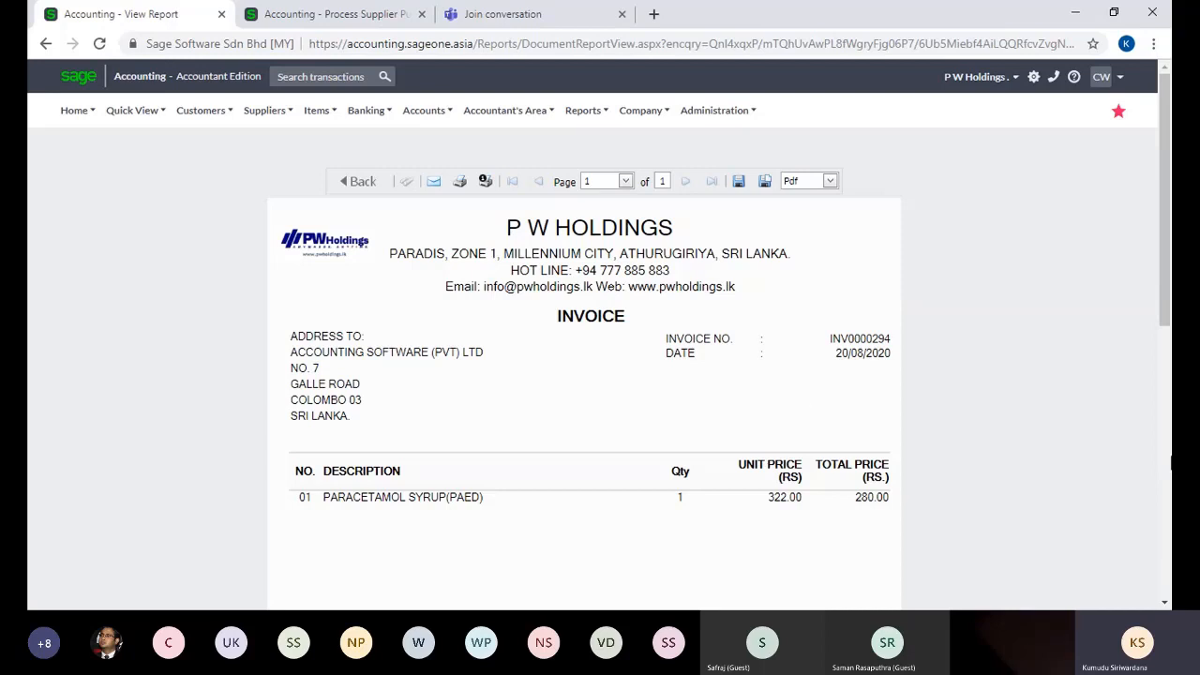
pyautogui.click(1166, 480)
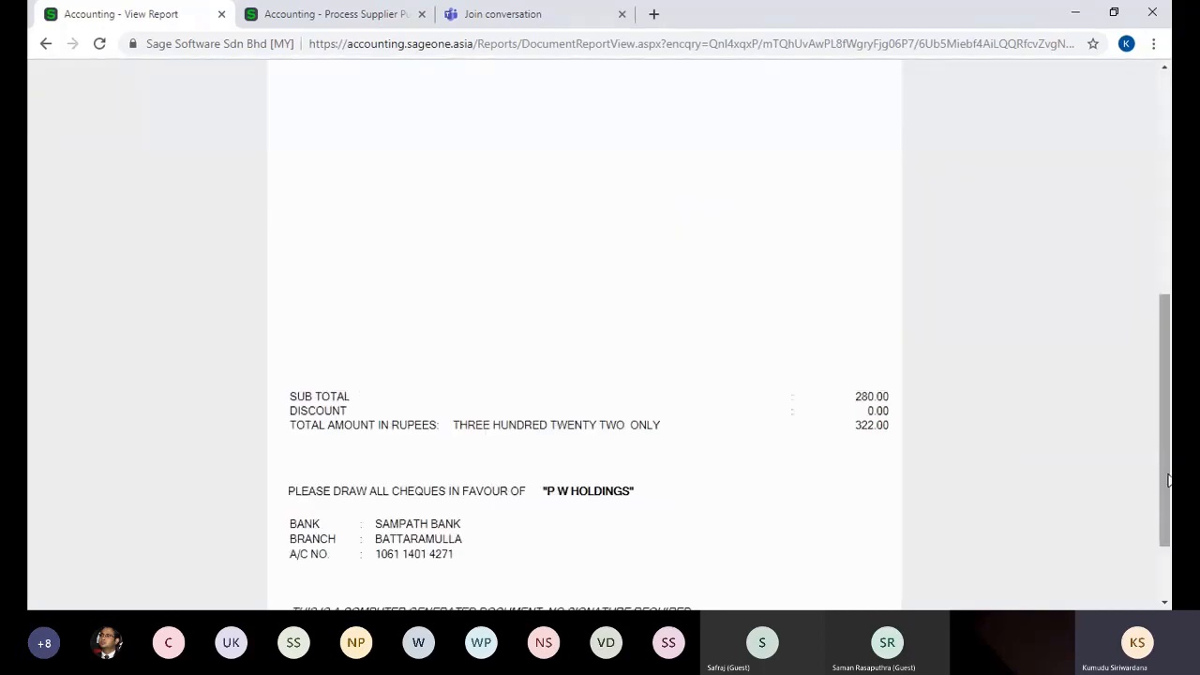
pyautogui.click(1166, 228)
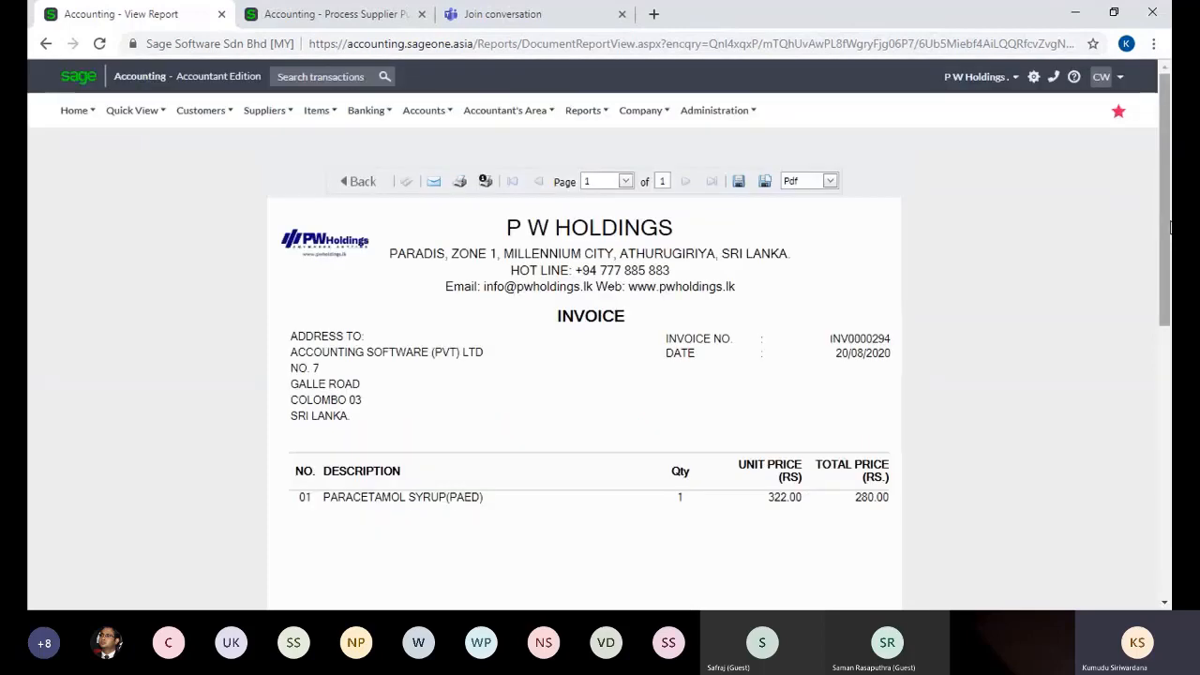
# Leave the invoice preview and return to the Customer Tax Invoices list.
pyautogui.click(201, 110)
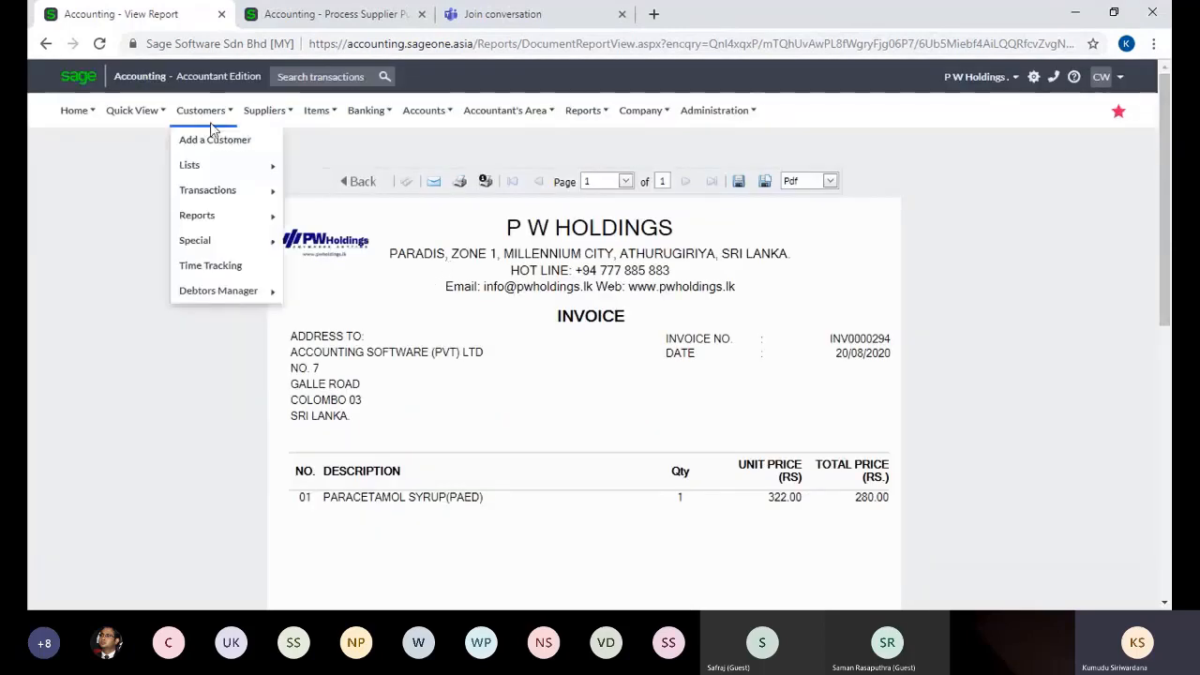
pyautogui.moveTo(219, 174)
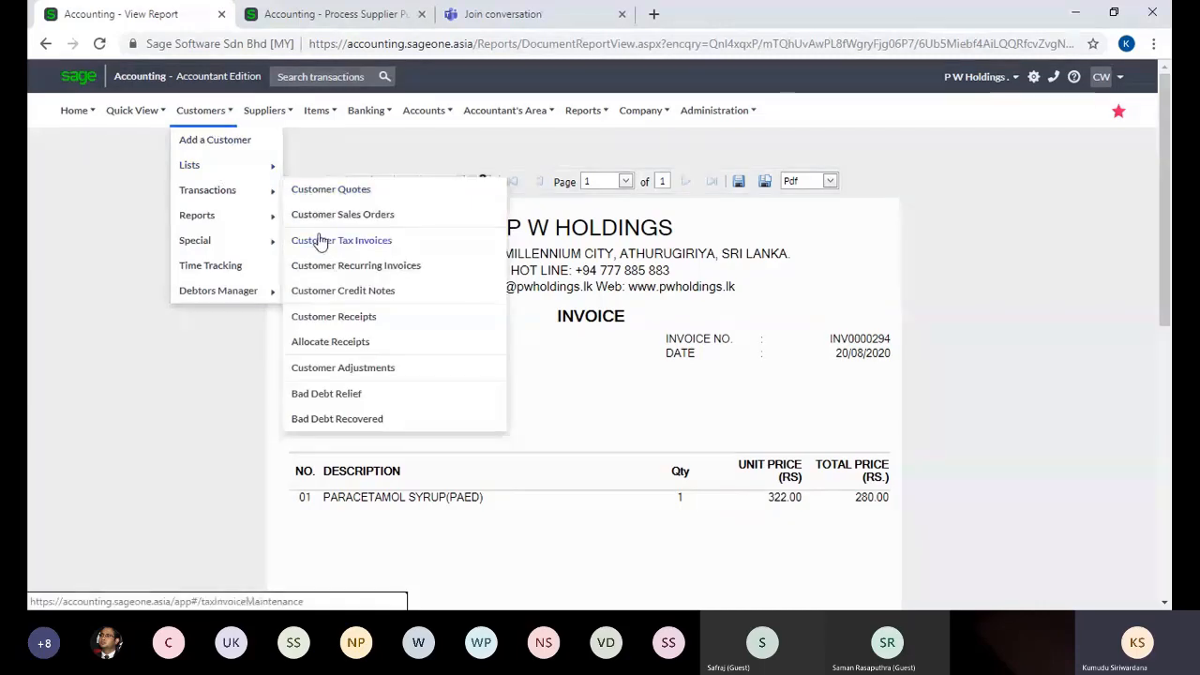
pyautogui.click(319, 242)
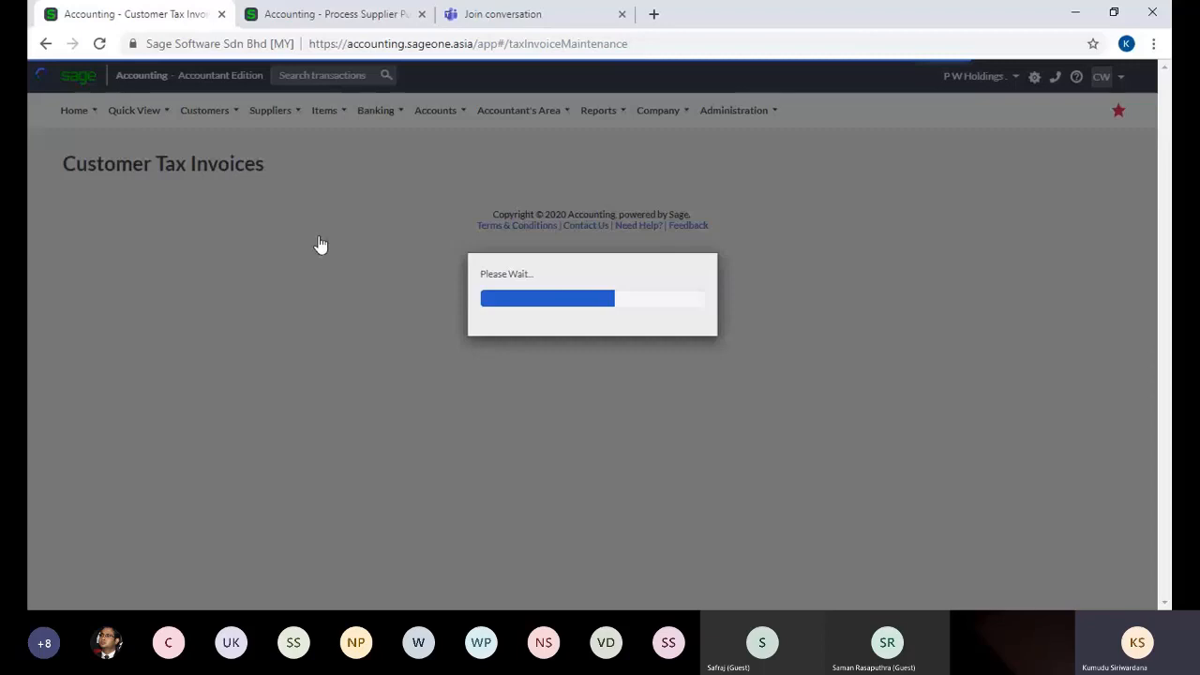
# Reopen the company settings at Invoice and Statement Layouts and look through the layouts assigned to all reports.
pyautogui.moveTo(602, 111)
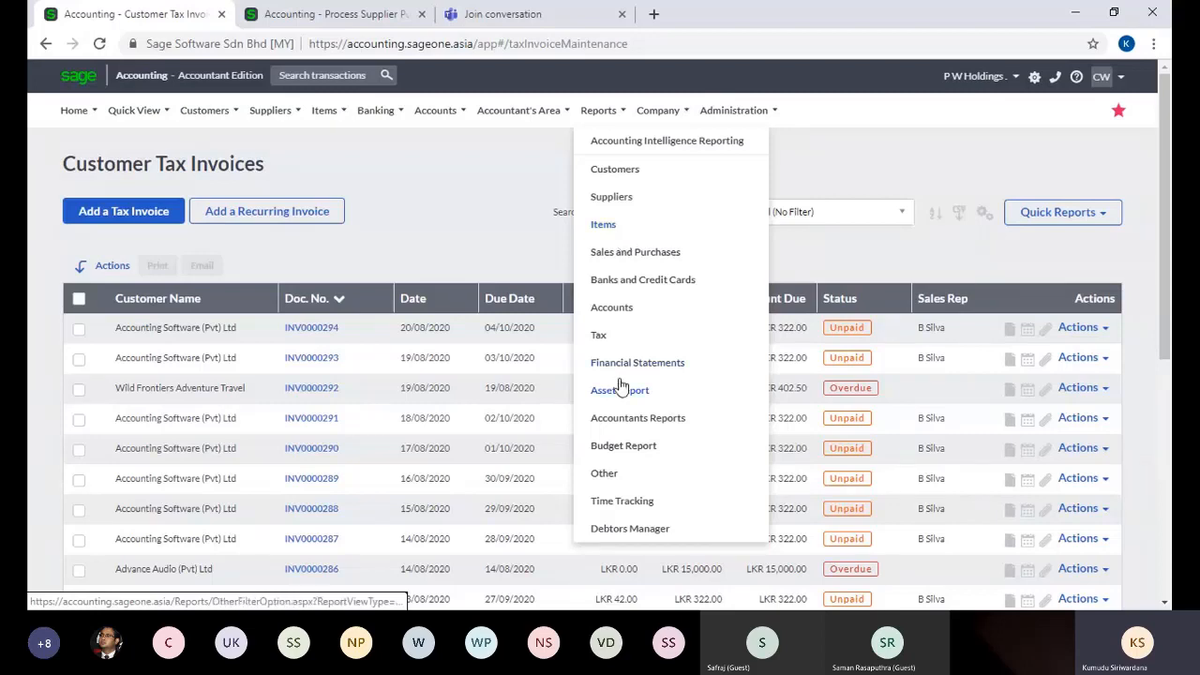
pyautogui.moveTo(658, 111)
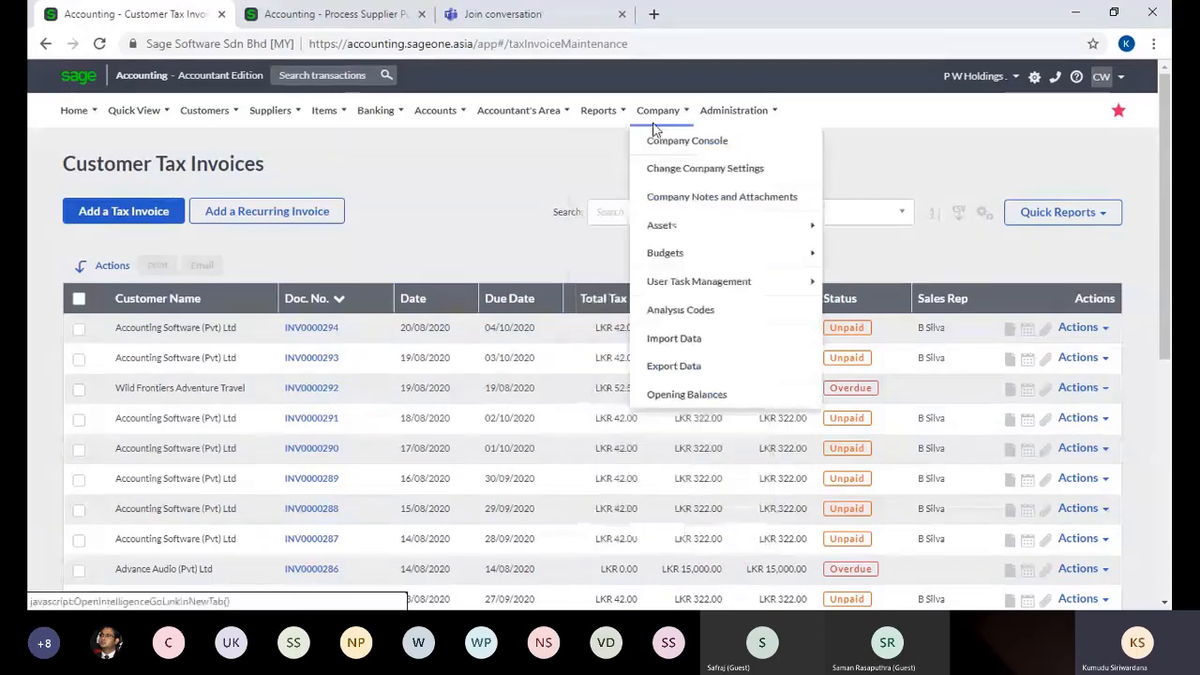
pyautogui.click(678, 174)
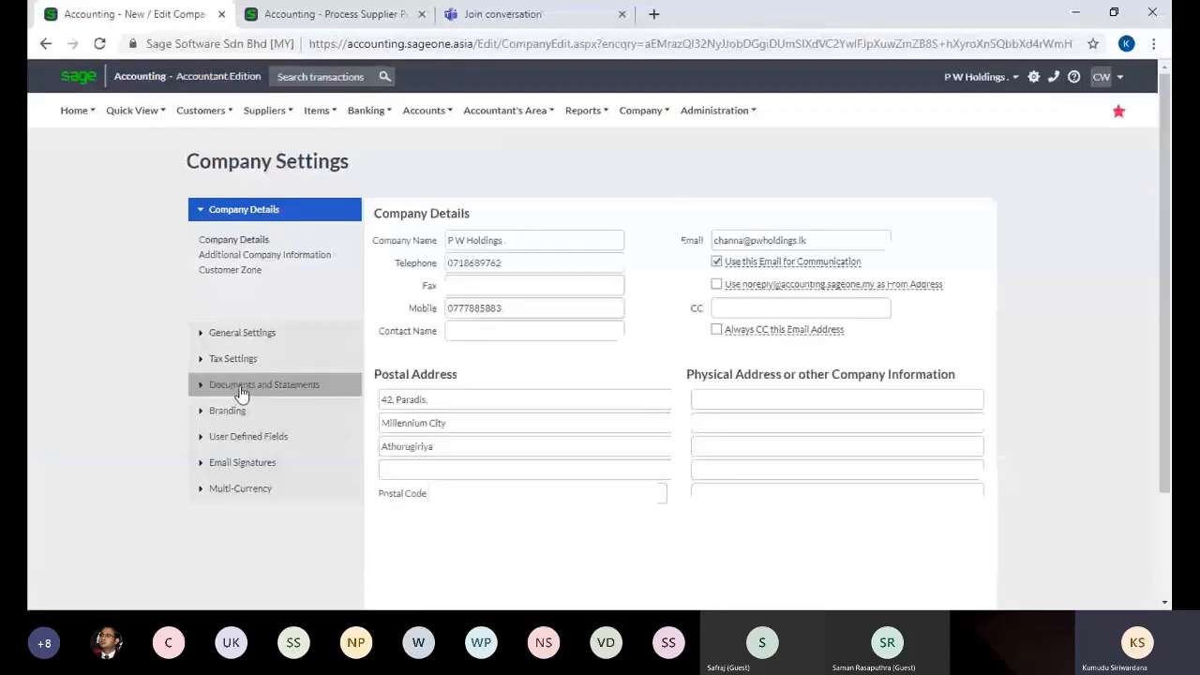
pyautogui.click(232, 391)
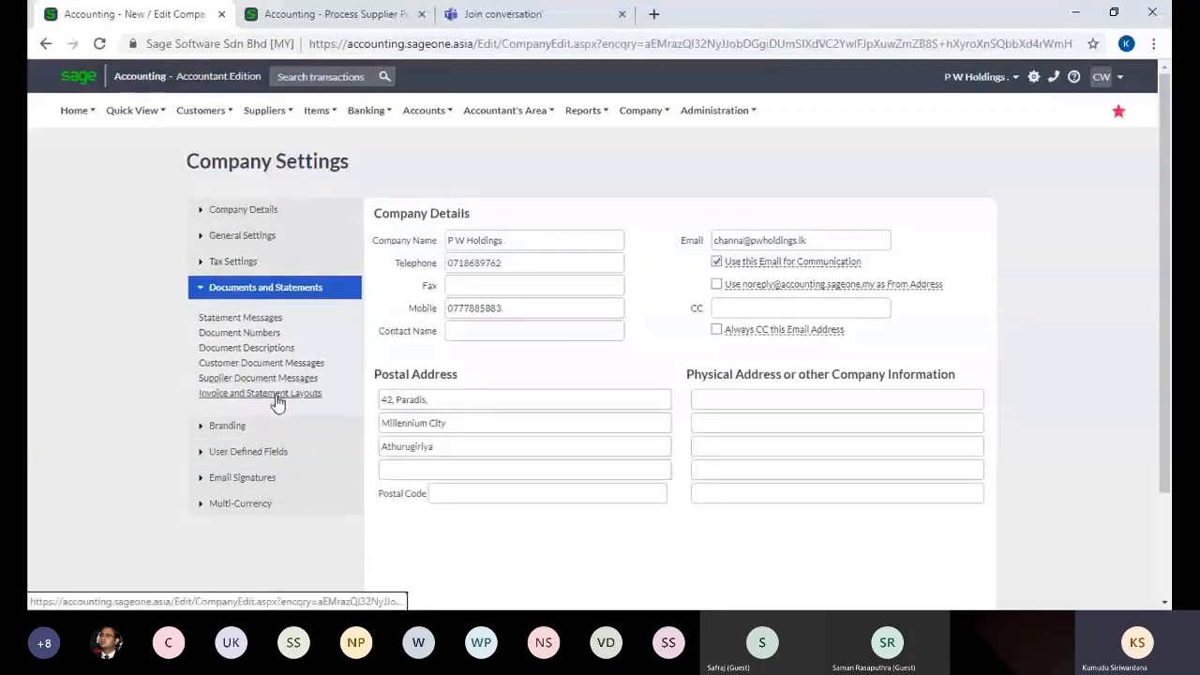
pyautogui.click(276, 392)
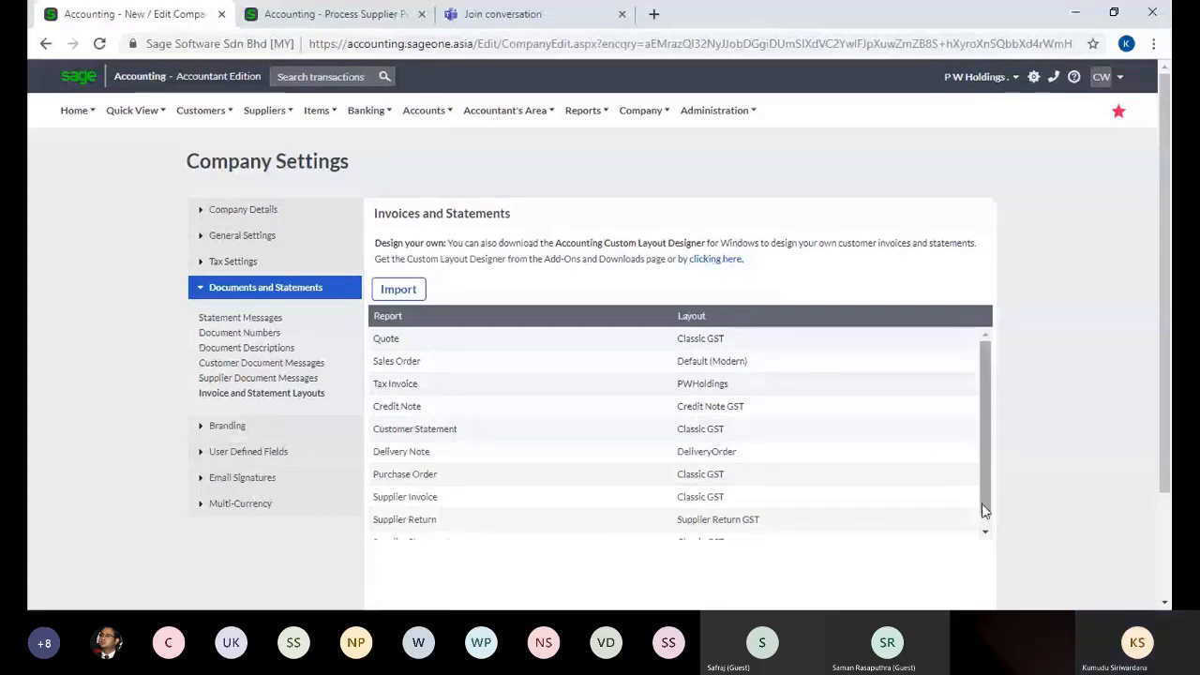
pyautogui.moveTo(984, 522); pyautogui.dragTo(984, 530)
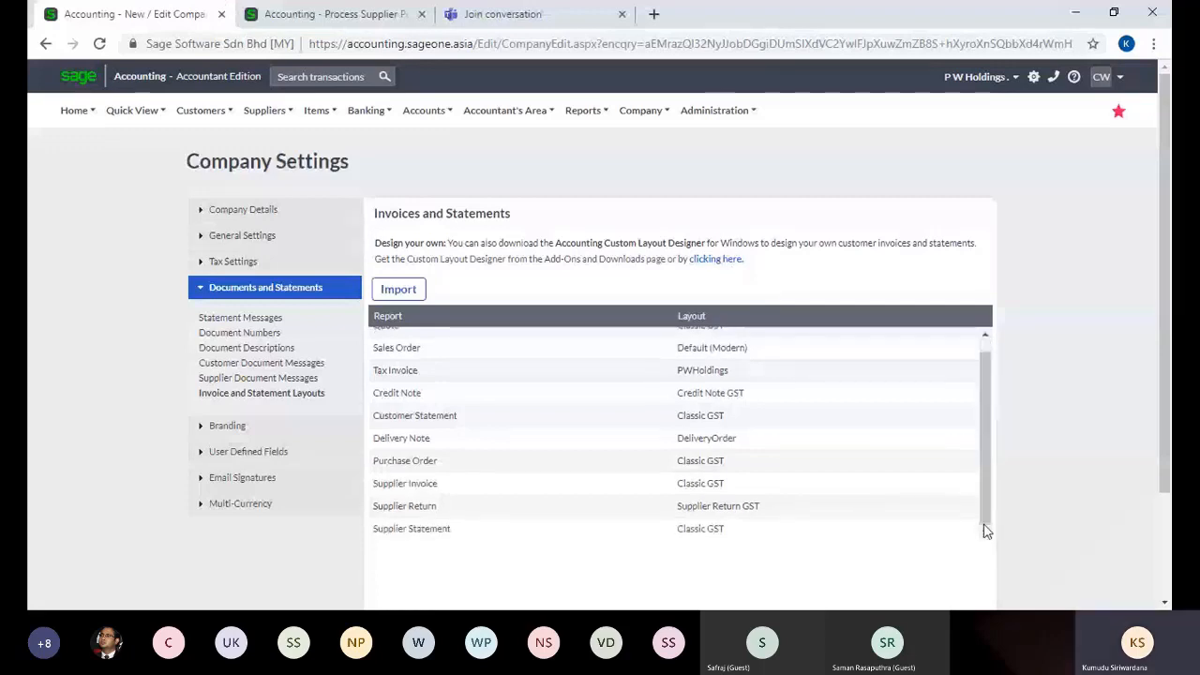
pyautogui.click(982, 344)
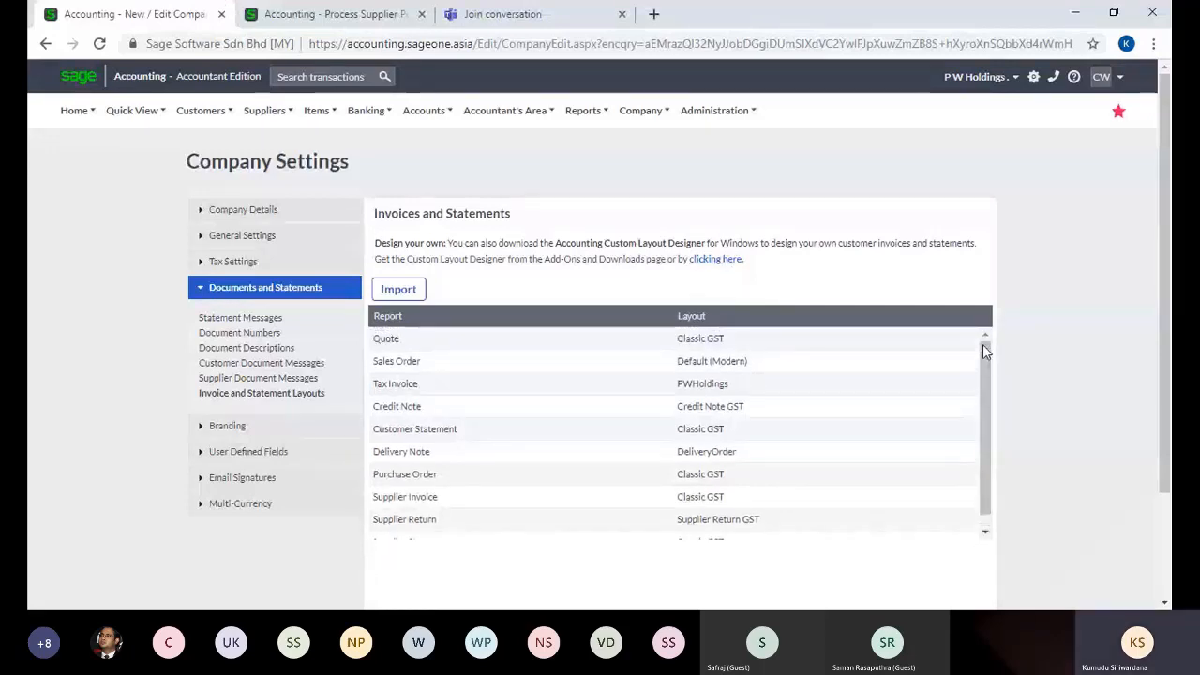
# Look through the layouts available for the Tax Invoice report without changing the current choice.
pyautogui.click(963, 383)
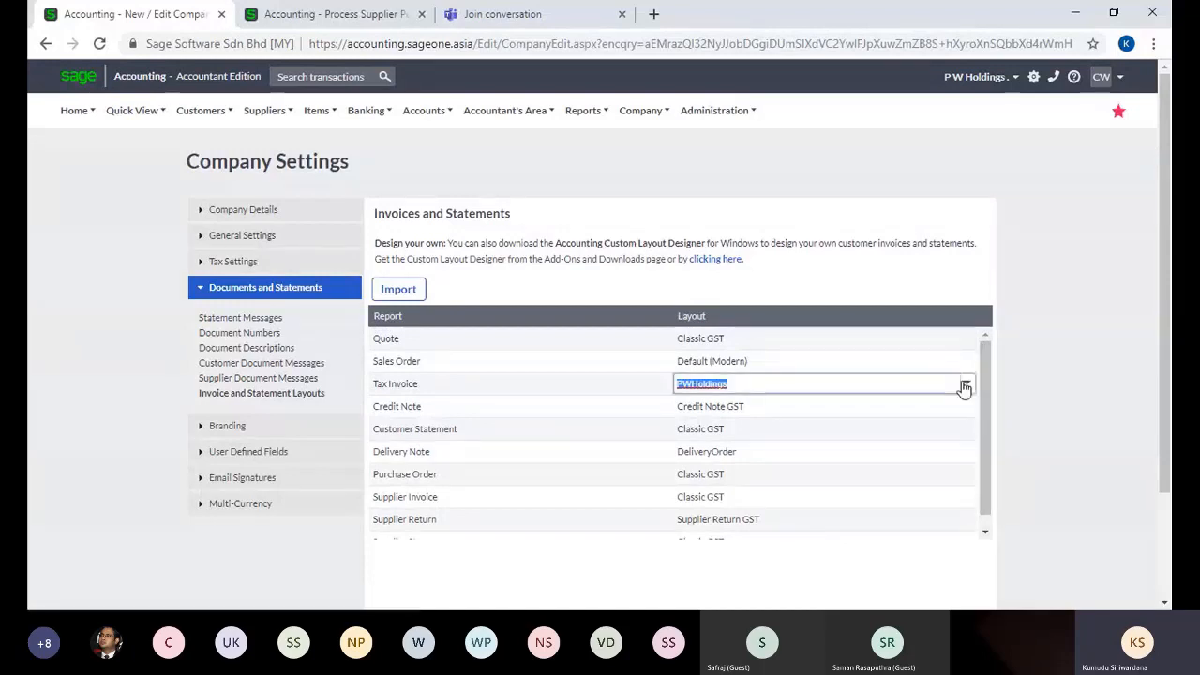
pyautogui.click(966, 384)
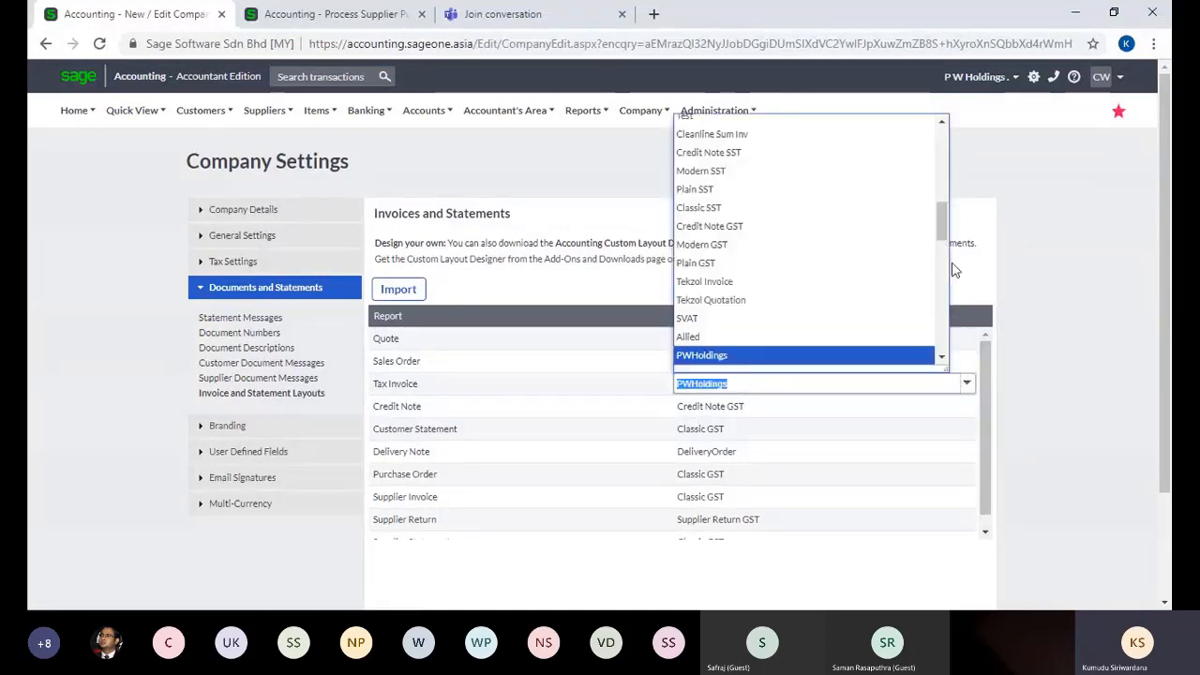
pyautogui.click(943, 153)
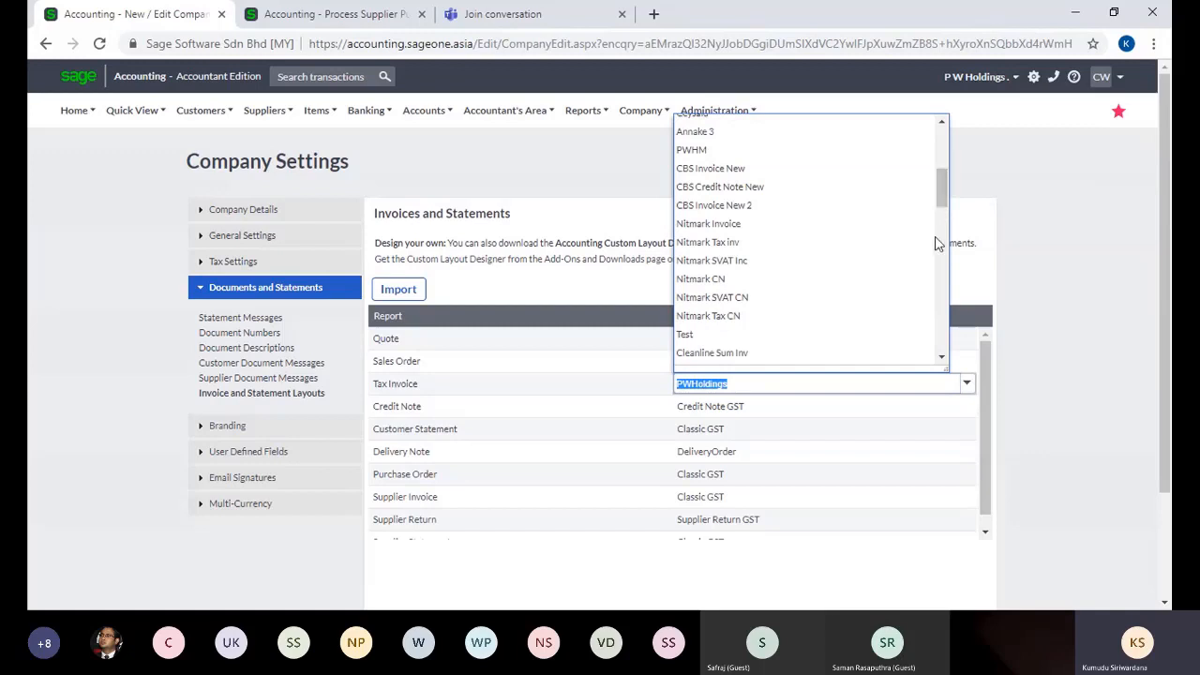
pyautogui.click(940, 254)
pyautogui.click(943, 321)
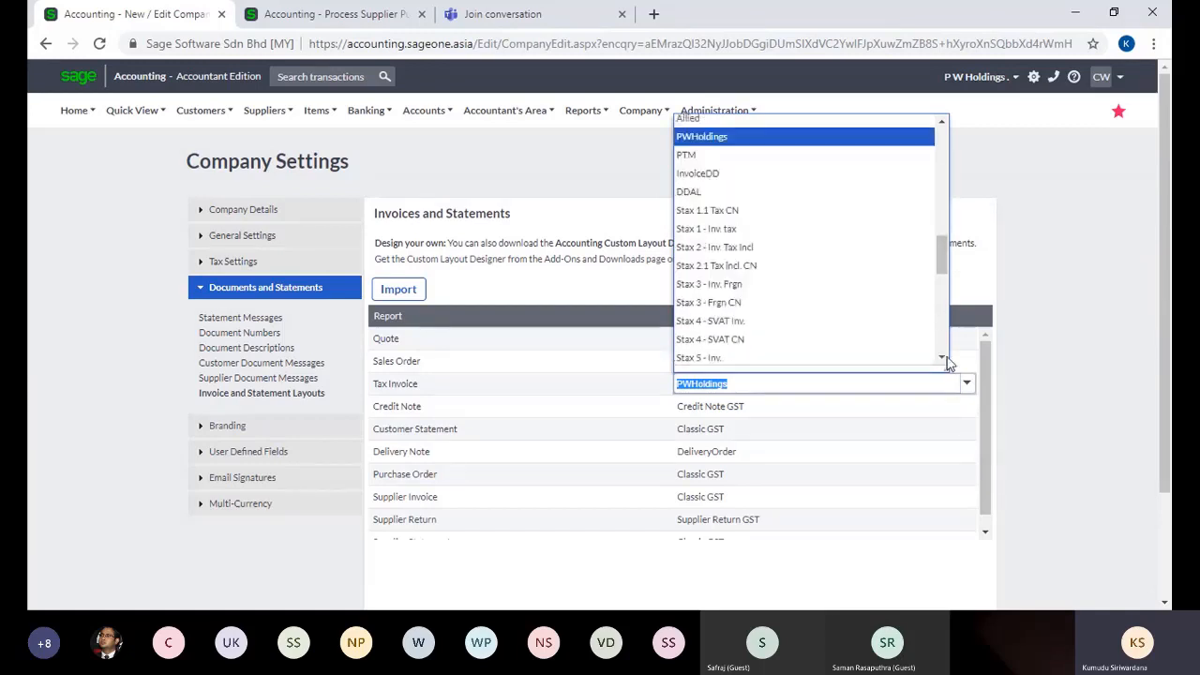
pyautogui.click(943, 341)
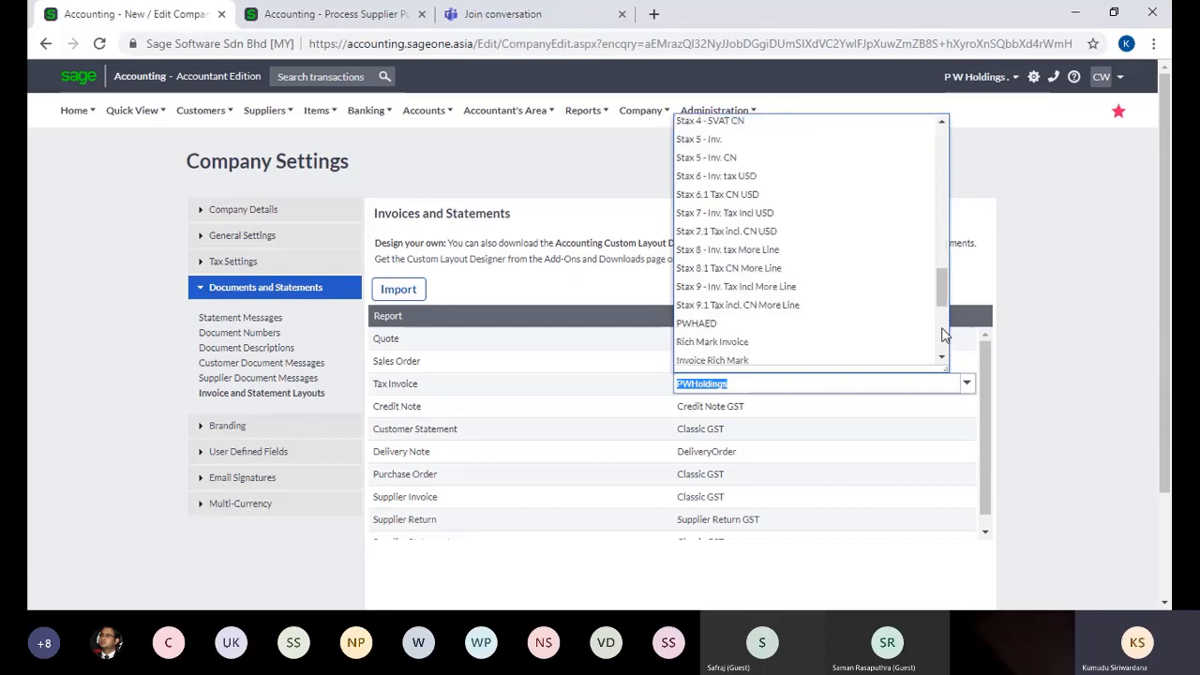
pyautogui.click(1042, 214)
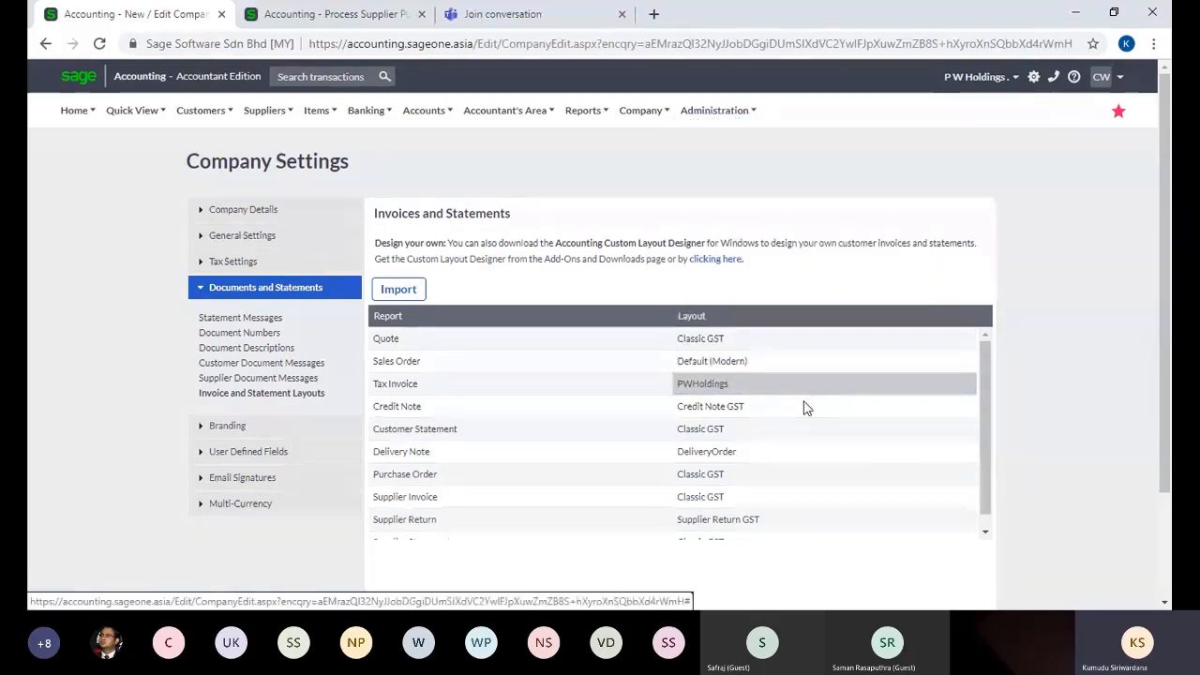
# Open a blank new customer record and look through its details down to the default settings.
pyautogui.moveTo(203, 125)
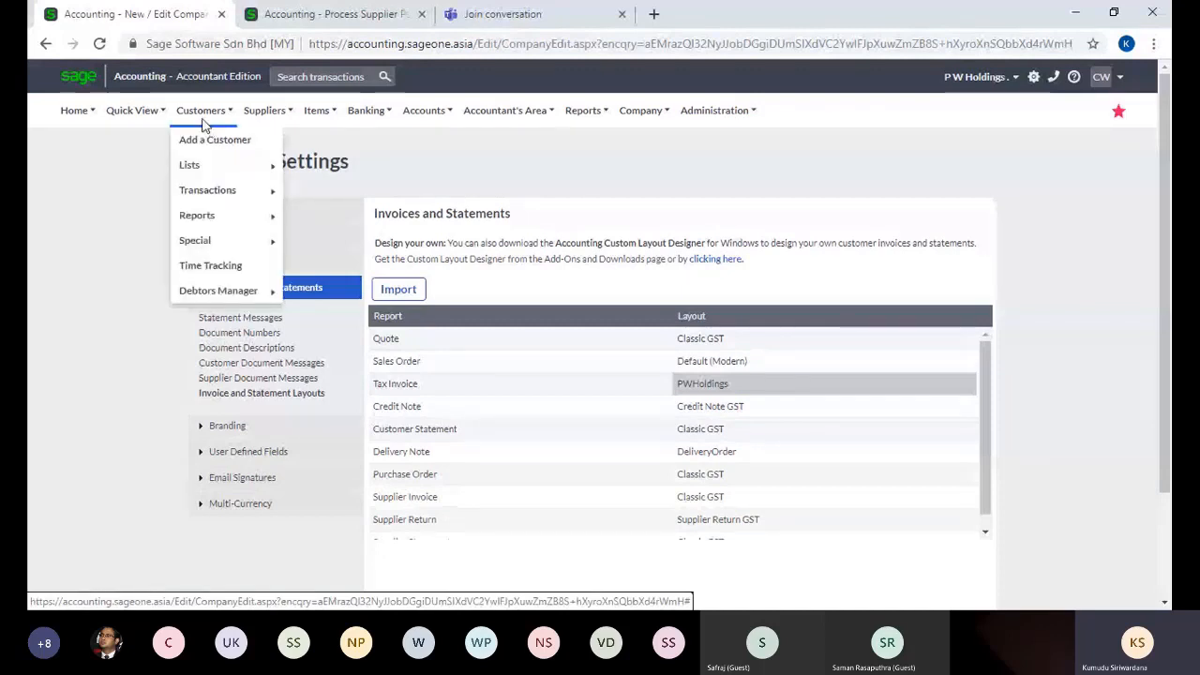
pyautogui.click(202, 141)
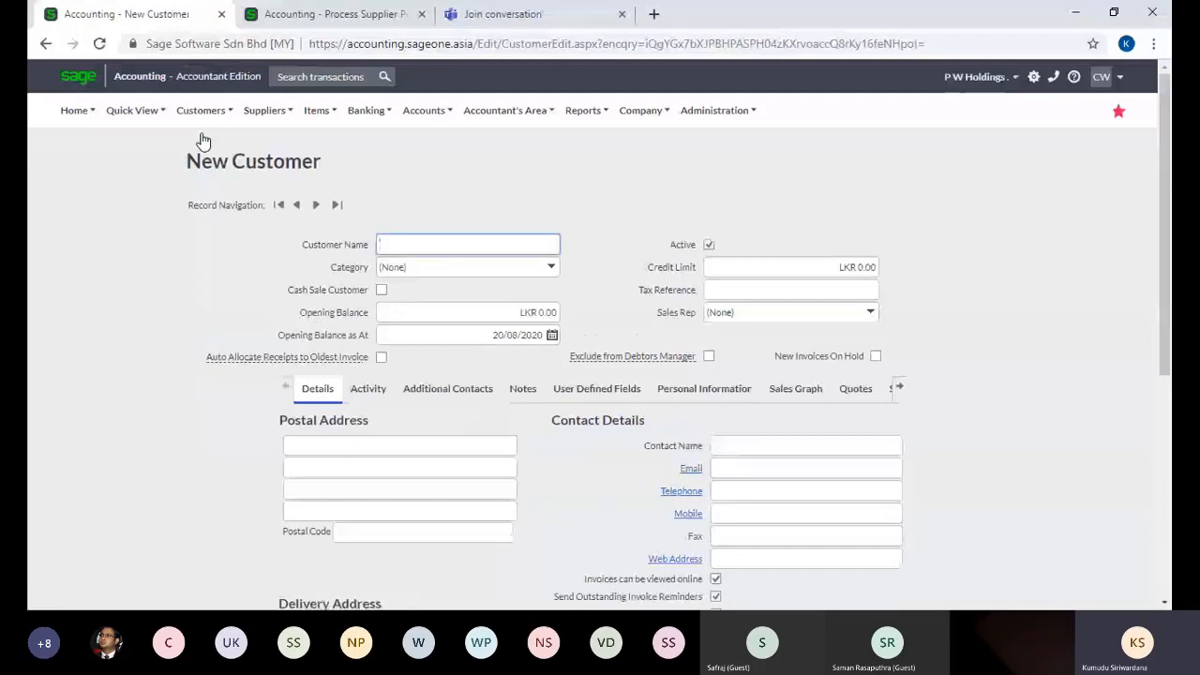
pyautogui.click(1167, 560)
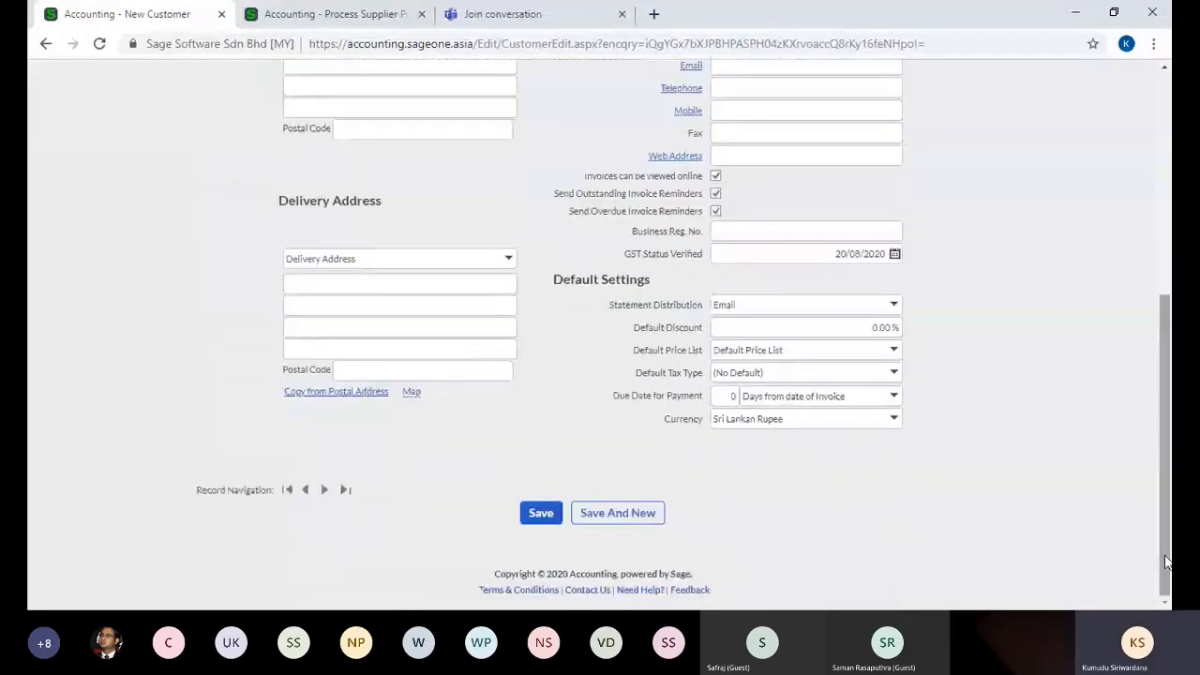
pyautogui.click(1168, 107)
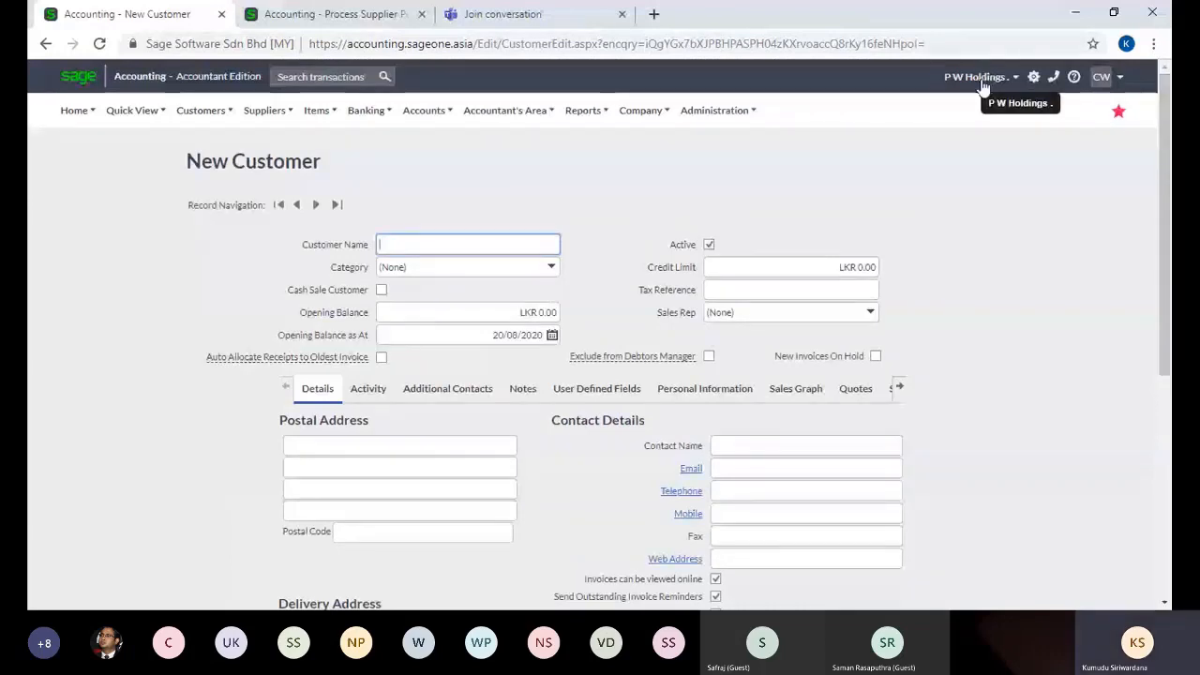
# Switch to the ABC Distributors company and close the browser page for processing supplier payments.
pyautogui.click(978, 77)
pyautogui.click(927, 107)
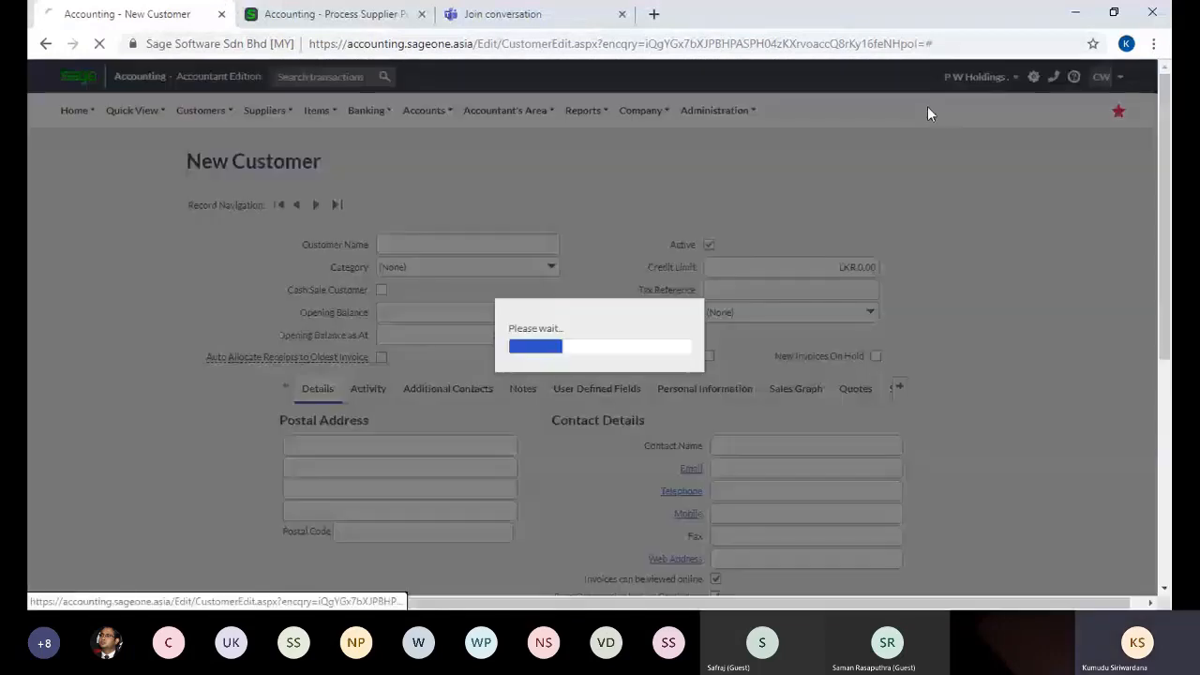
pyautogui.click(422, 16)
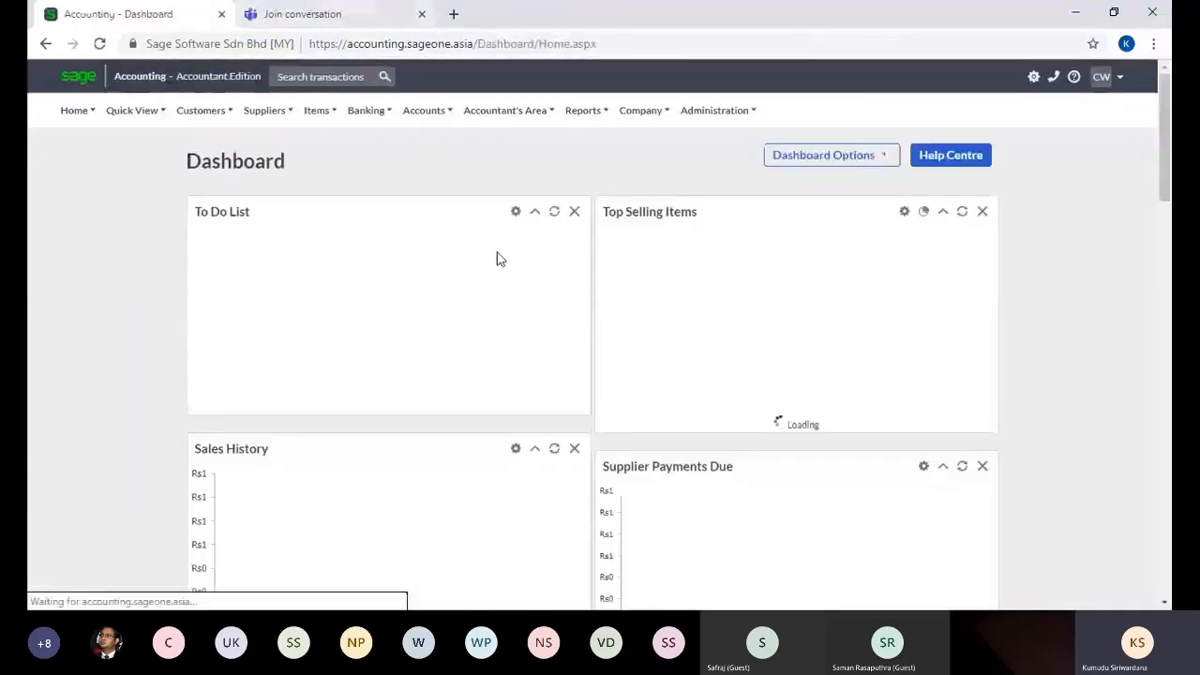
# Open ABC Distributors' Invoice and Statement Layouts settings and examine the layouts available for the Tax Invoice report.
pyautogui.moveTo(643, 112)
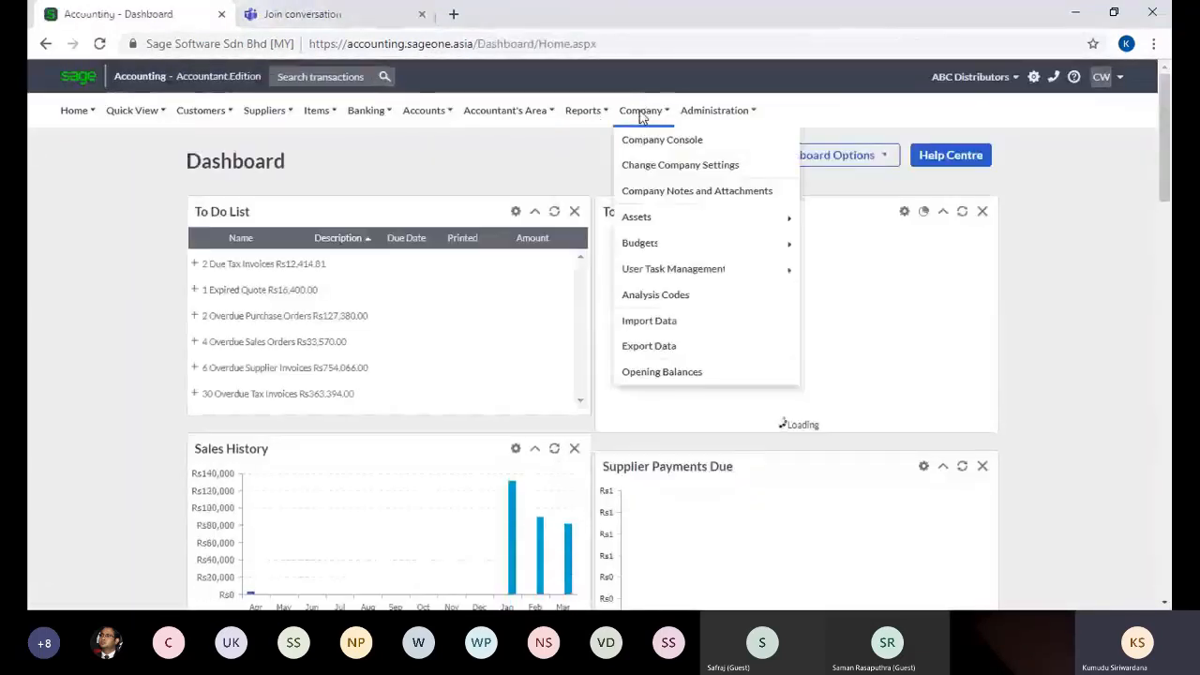
pyautogui.click(650, 166)
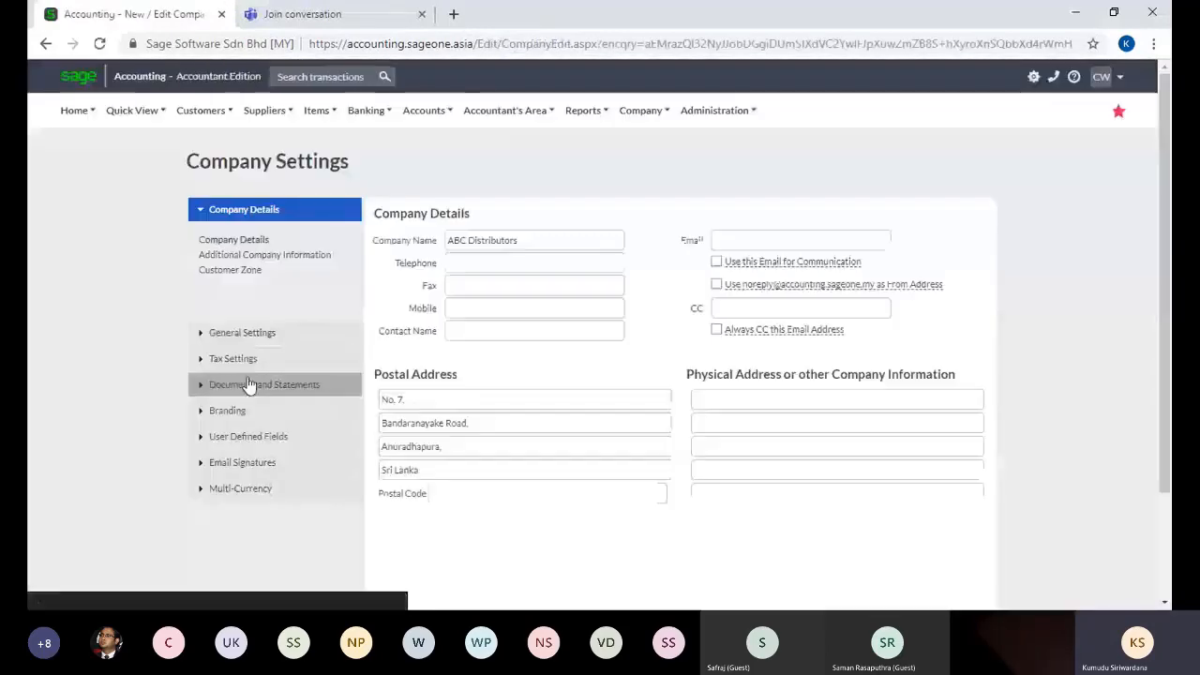
pyautogui.click(248, 384)
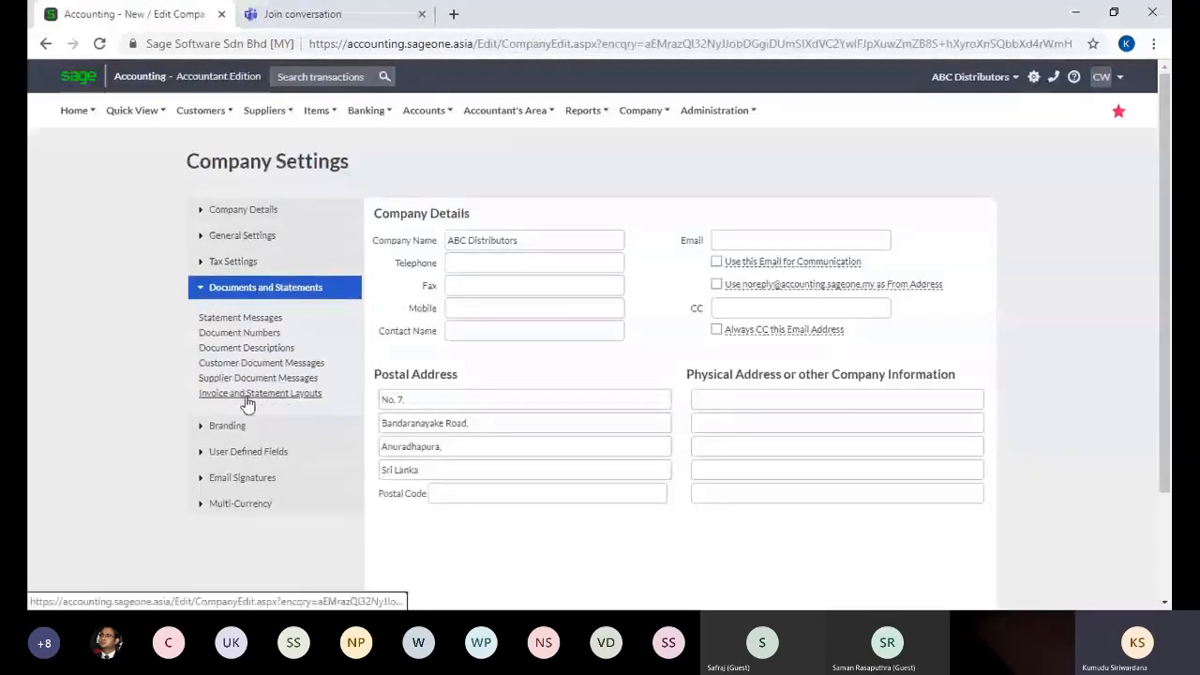
pyautogui.click(248, 395)
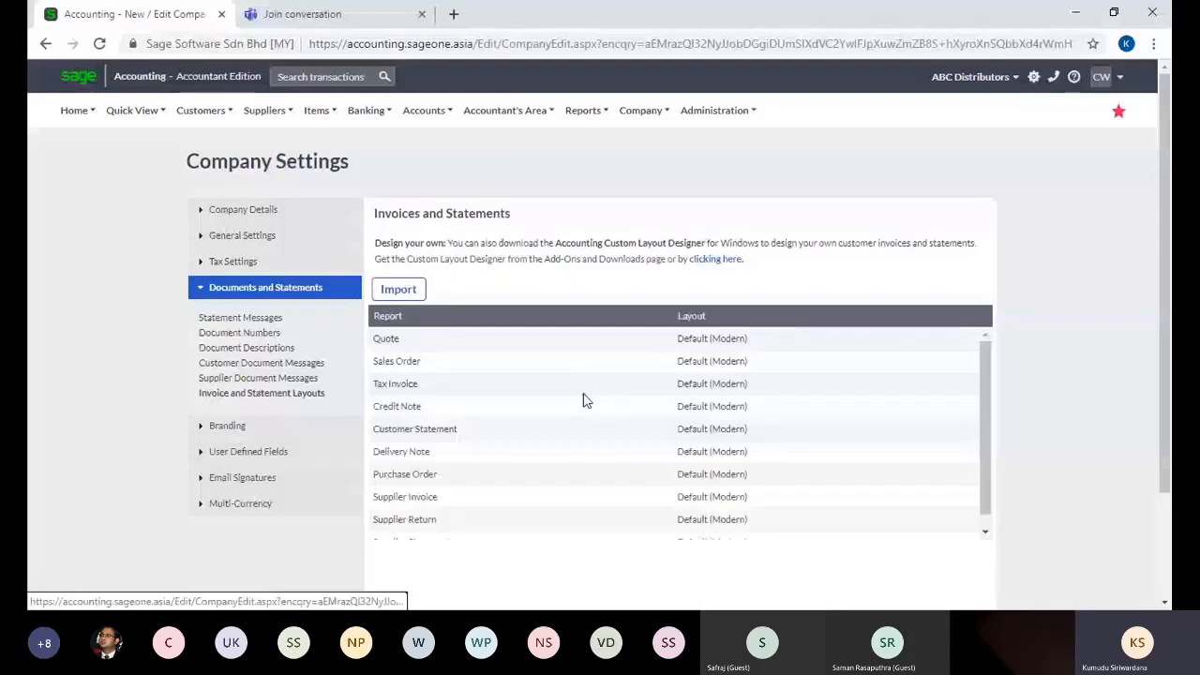
pyautogui.click(583, 402)
pyautogui.click(835, 382)
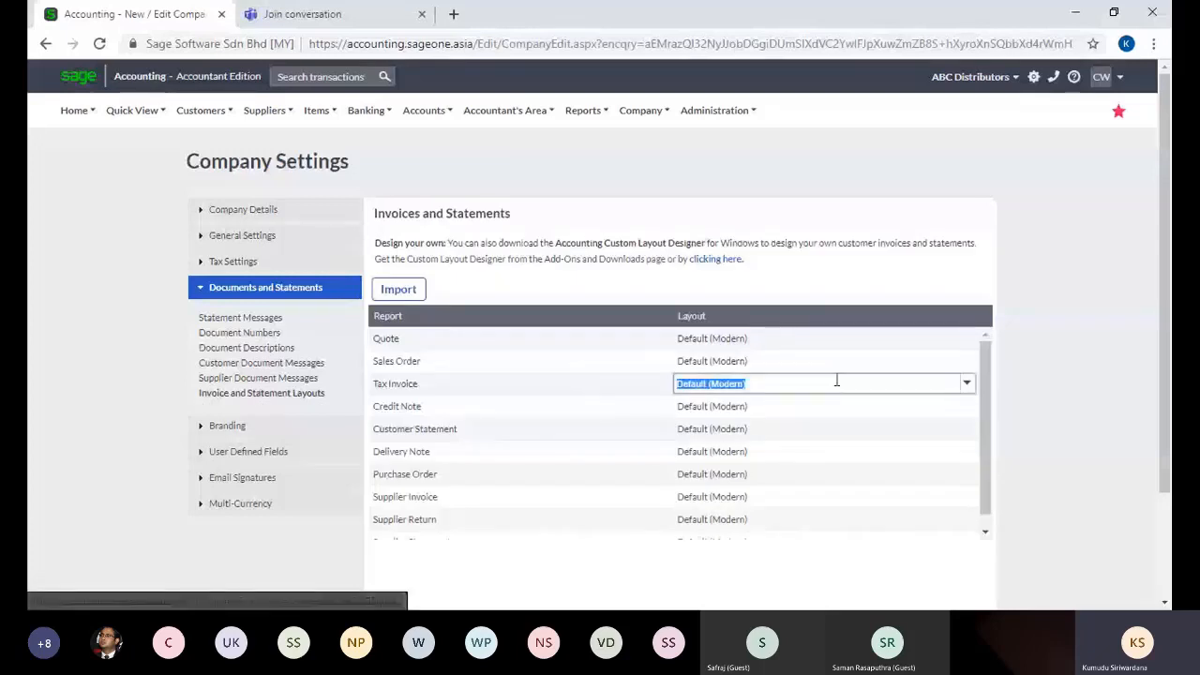
pyautogui.click(965, 387)
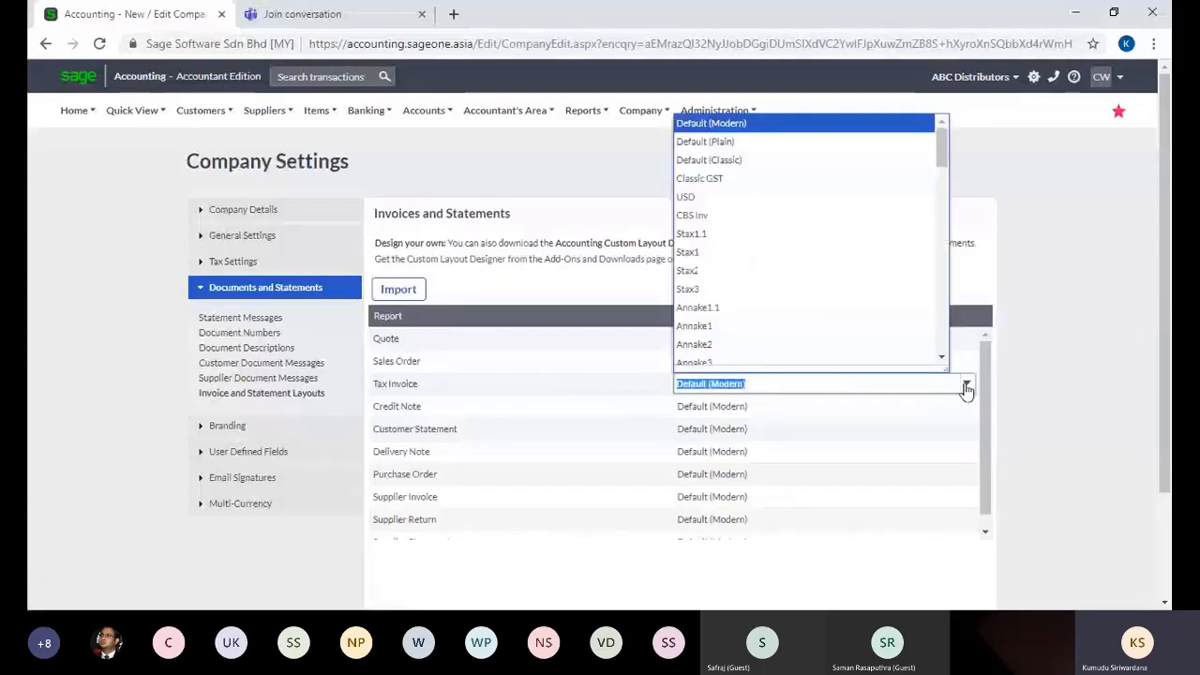
pyautogui.click(1151, 331)
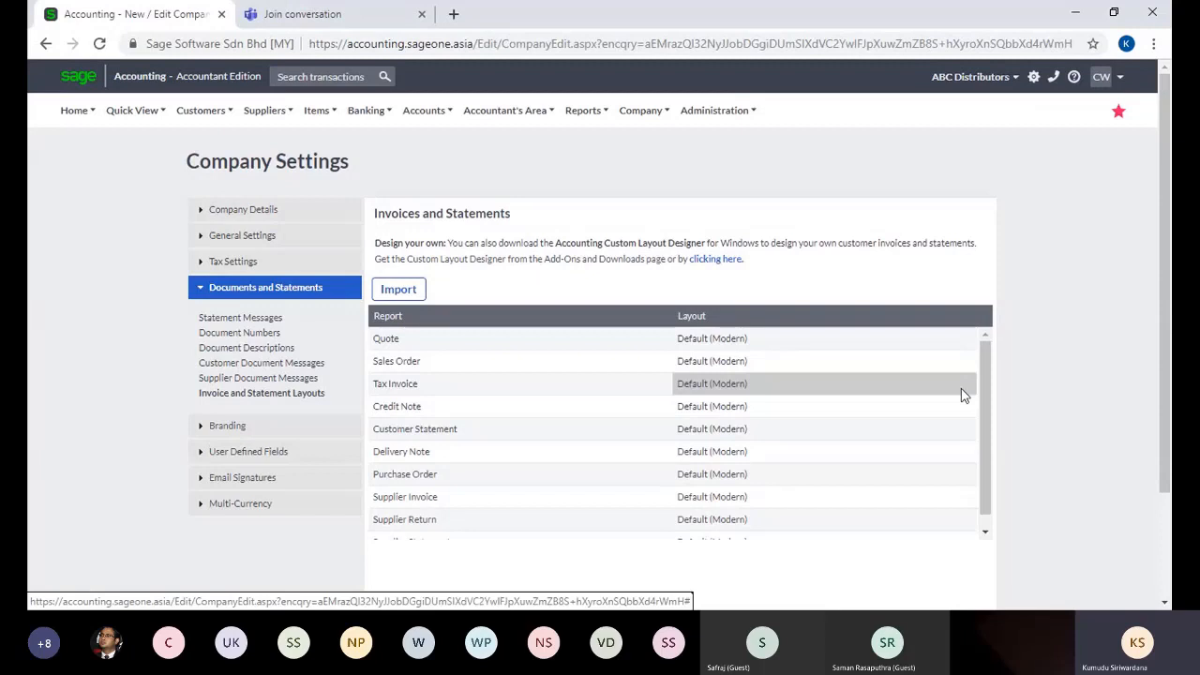
# Open a blank new customer record for ABC Distributors and show its Report Layouts.
pyautogui.click(201, 110)
pyautogui.moveTo(211, 192)
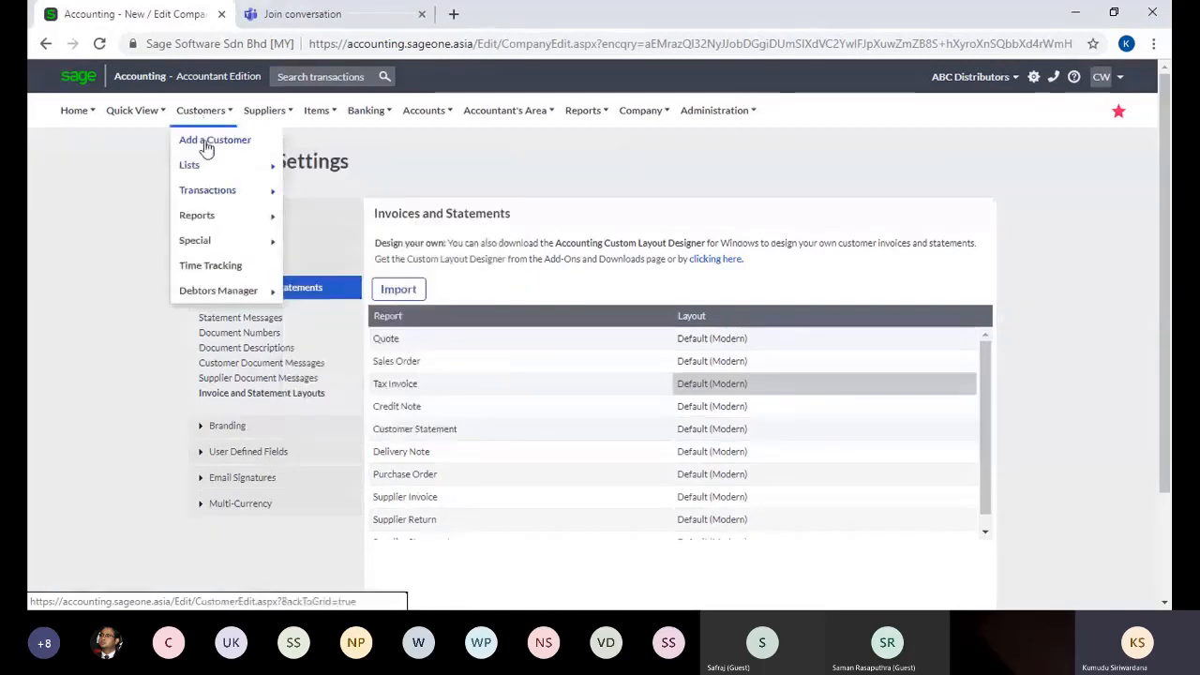
pyautogui.click(206, 146)
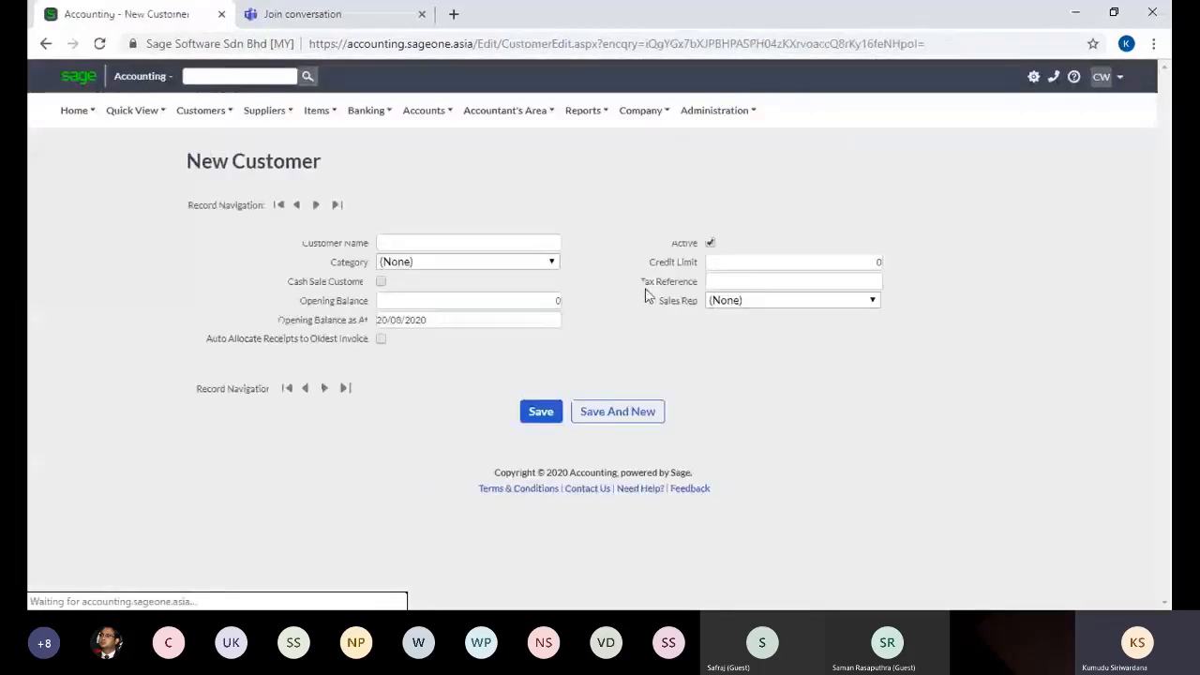
pyautogui.scroll(-5, 929, 391)
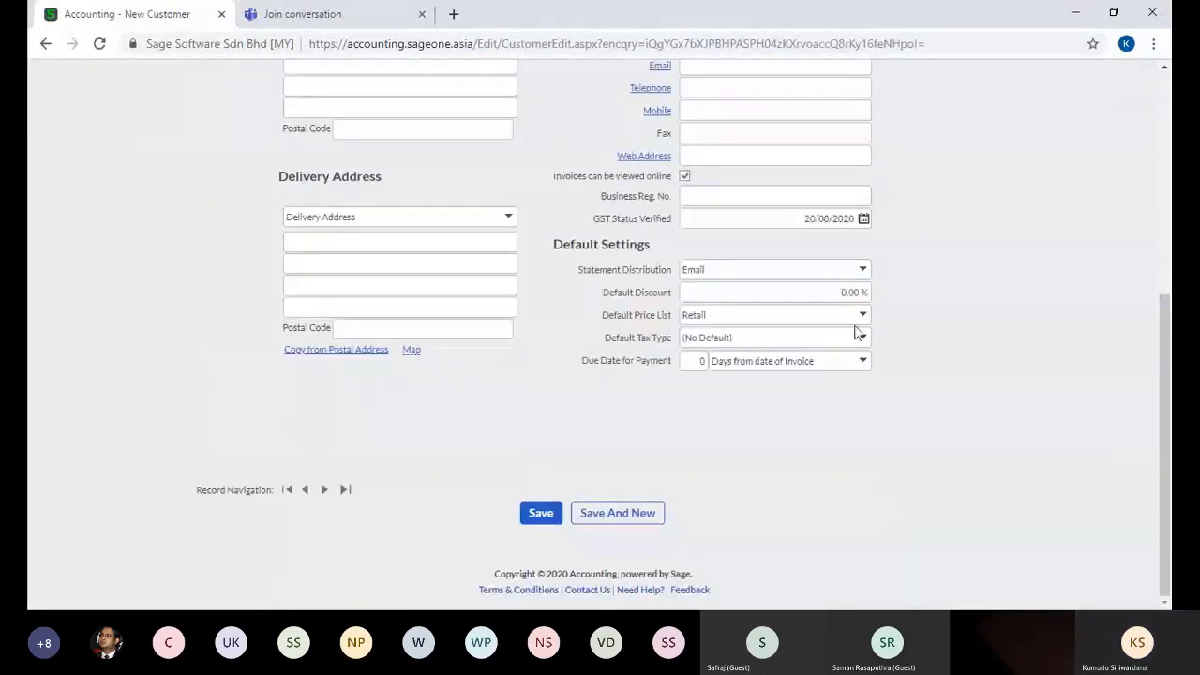
pyautogui.click(1165, 162)
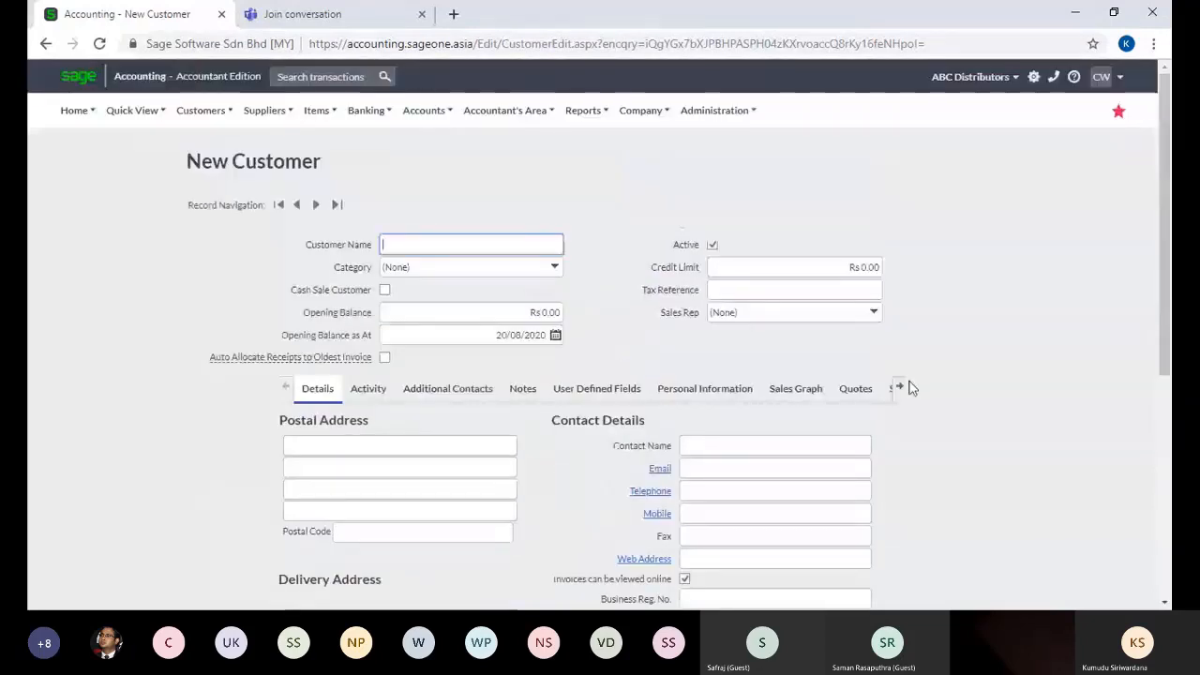
pyautogui.click(900, 393)
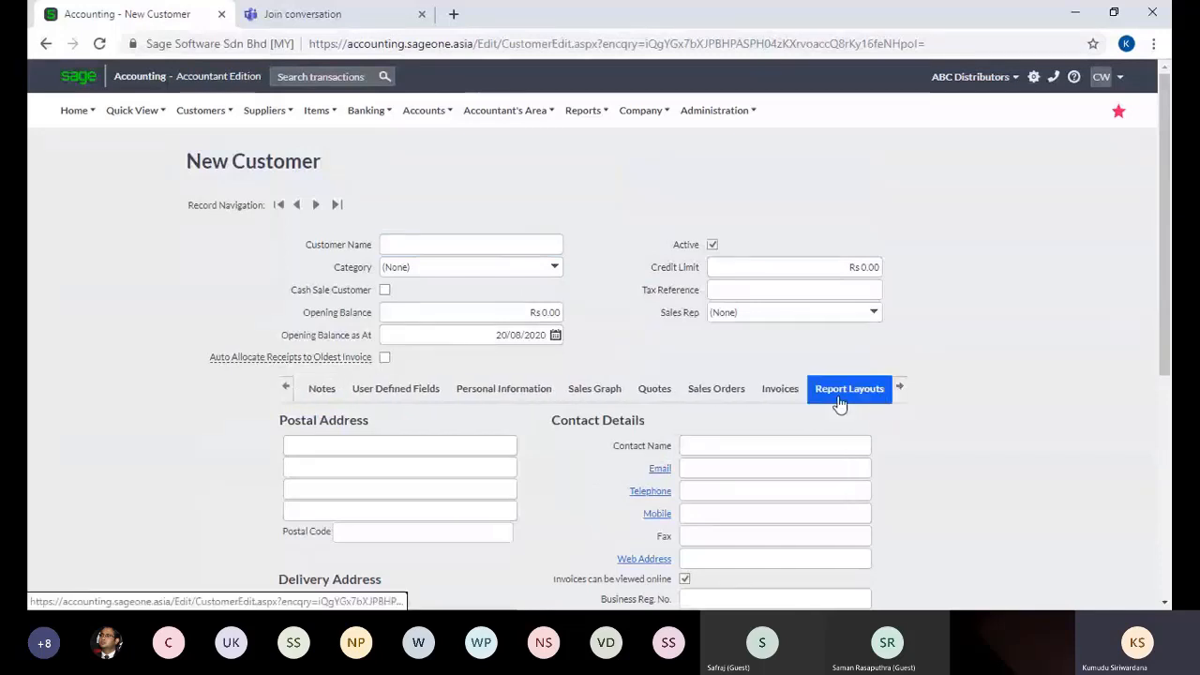
pyautogui.click(839, 394)
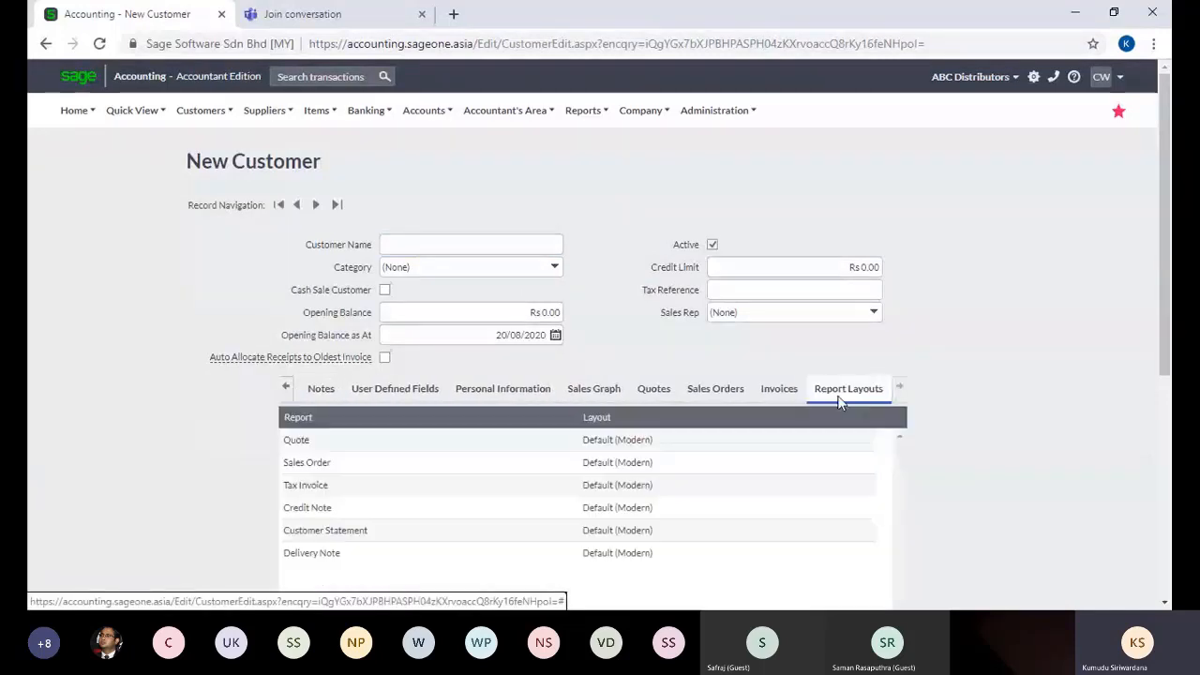
# Show that the new customer's Tax Invoice layout can be edited, keeping the current choice.
pyautogui.click(711, 478)
pyautogui.click(726, 490)
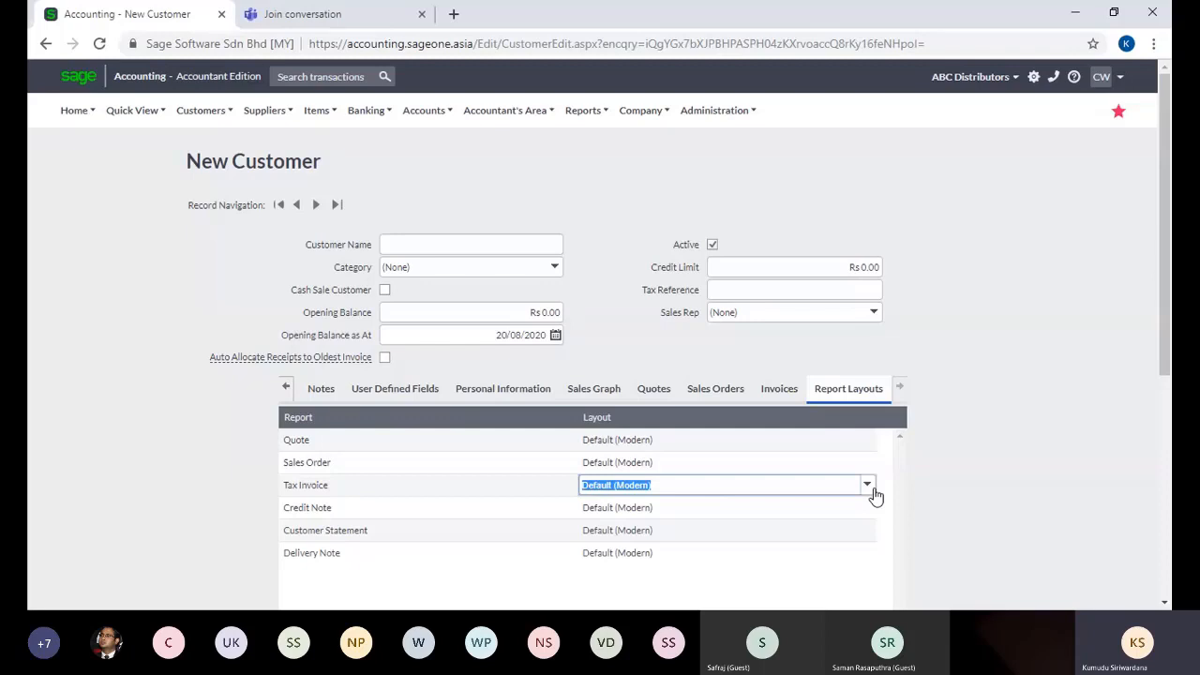
pyautogui.click(1102, 498)
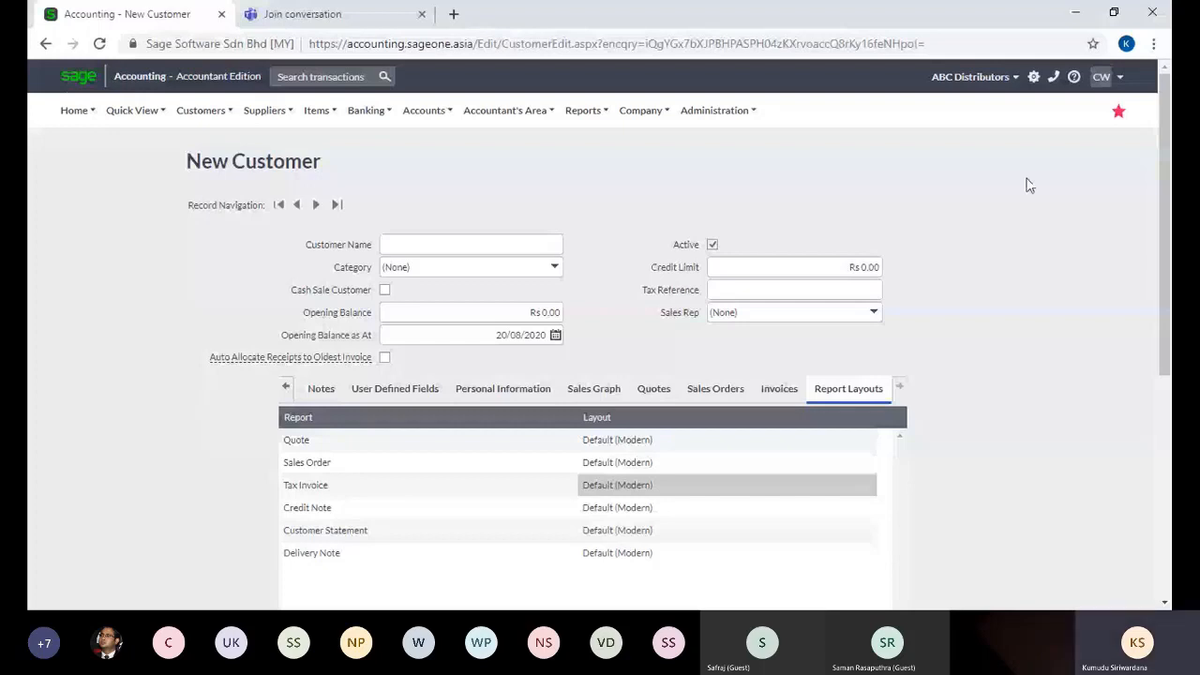
# Open ABC Distributors' company settings and view the Branding options for the company logo.
pyautogui.click(663, 165)
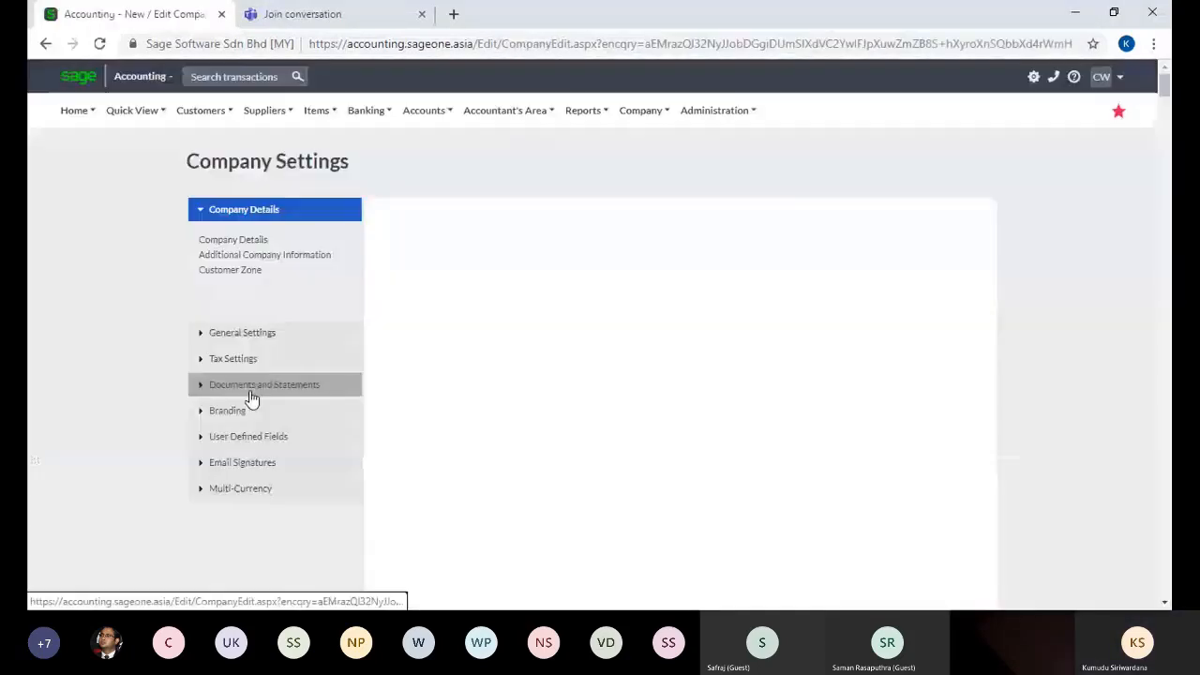
pyautogui.click(251, 392)
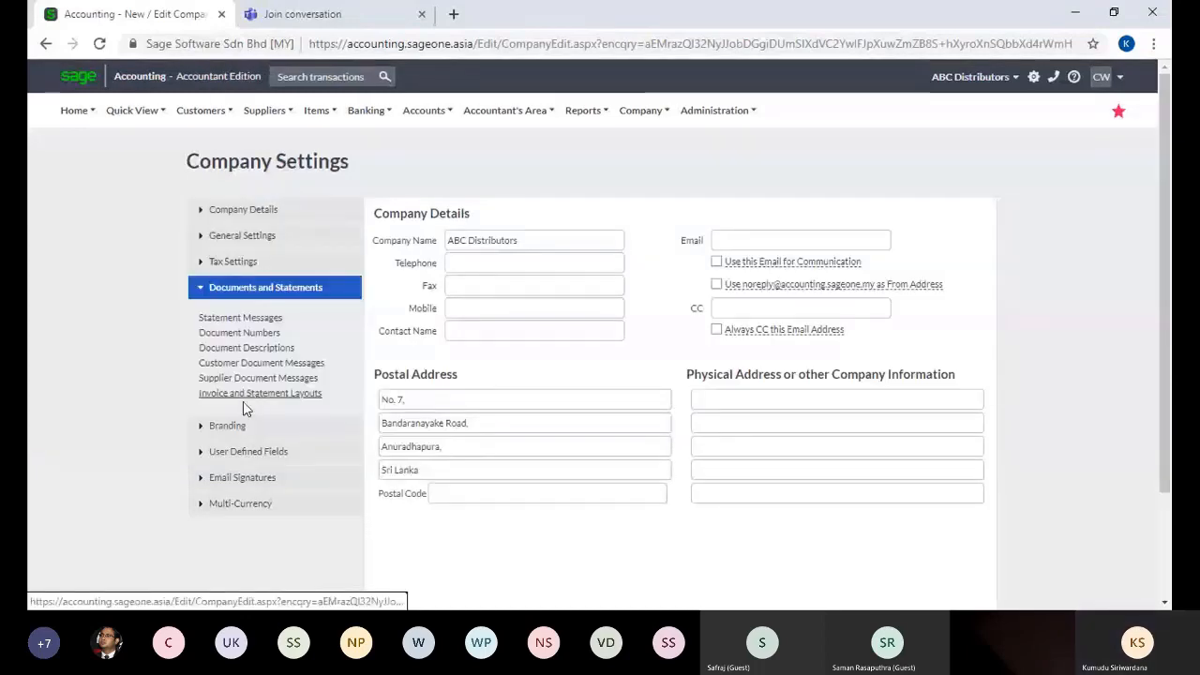
pyautogui.click(238, 427)
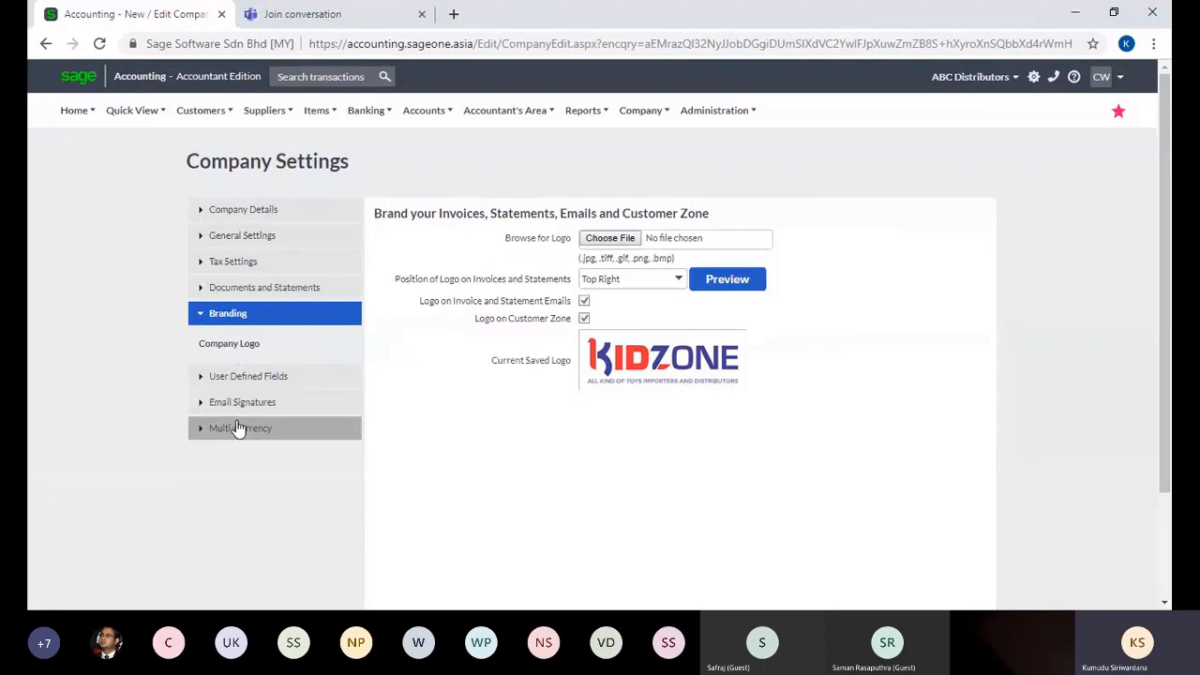
# Switch to the P W Holdings company.
pyautogui.click(965, 76)
pyautogui.click(905, 110)
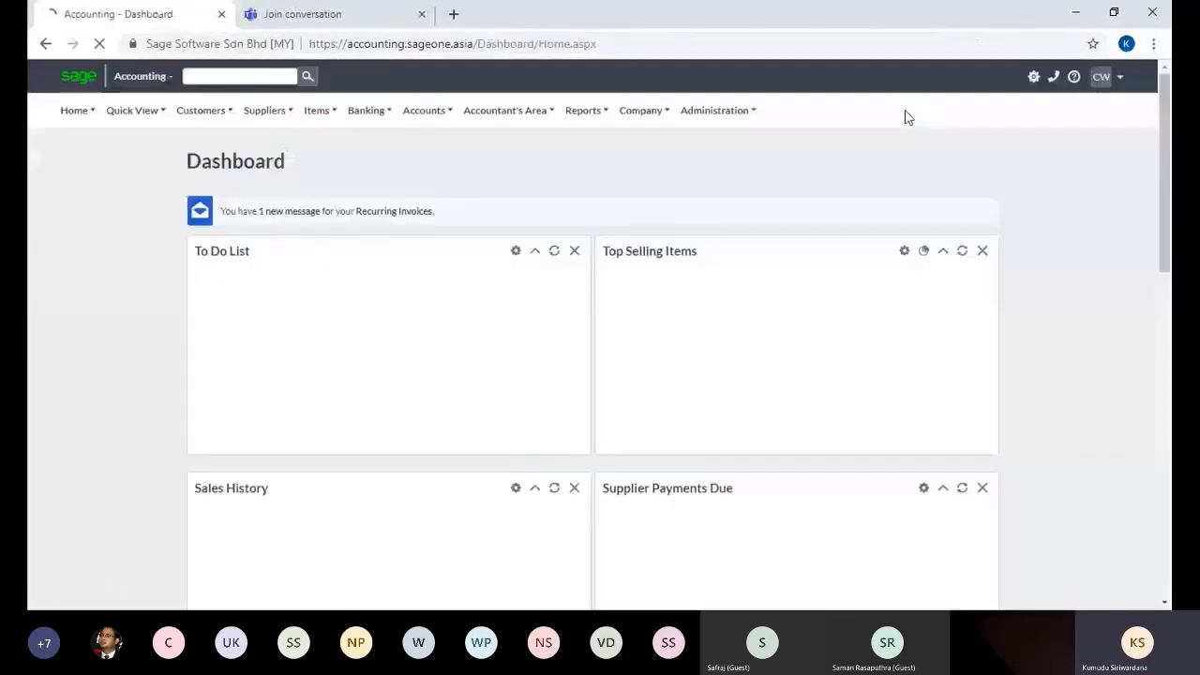
# Open P W Holdings' company settings at Branding and show the logo file chooser without selecting a file.
pyautogui.click(640, 110)
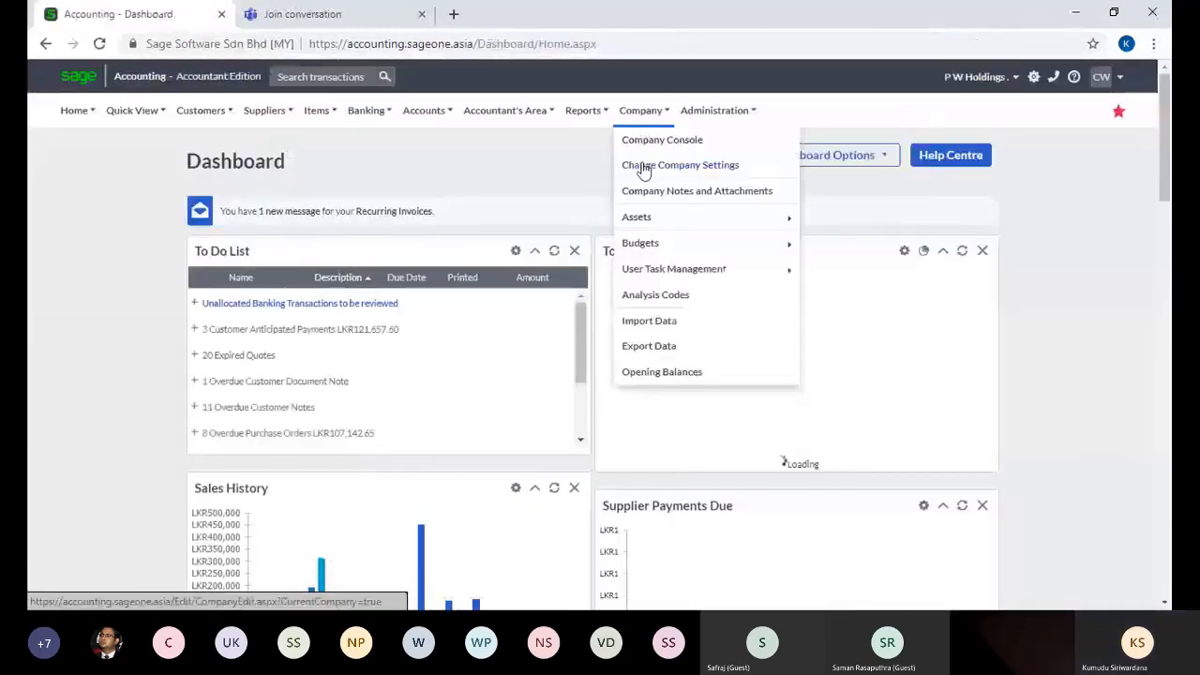
pyautogui.click(643, 169)
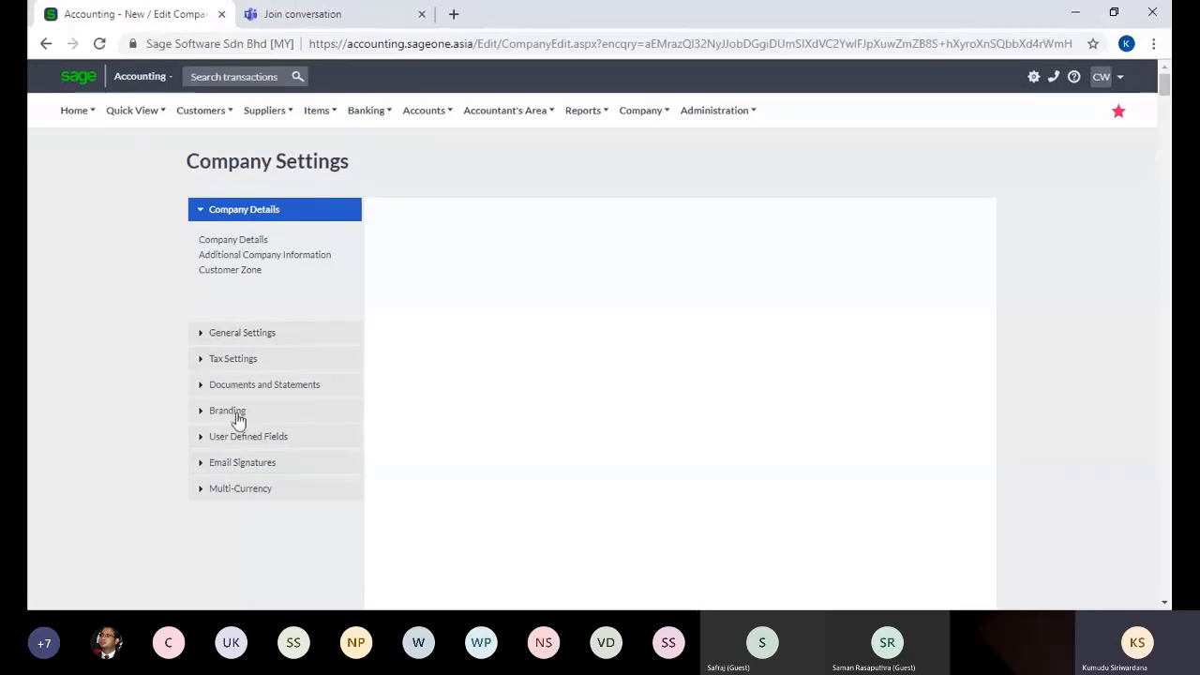
pyautogui.click(238, 418)
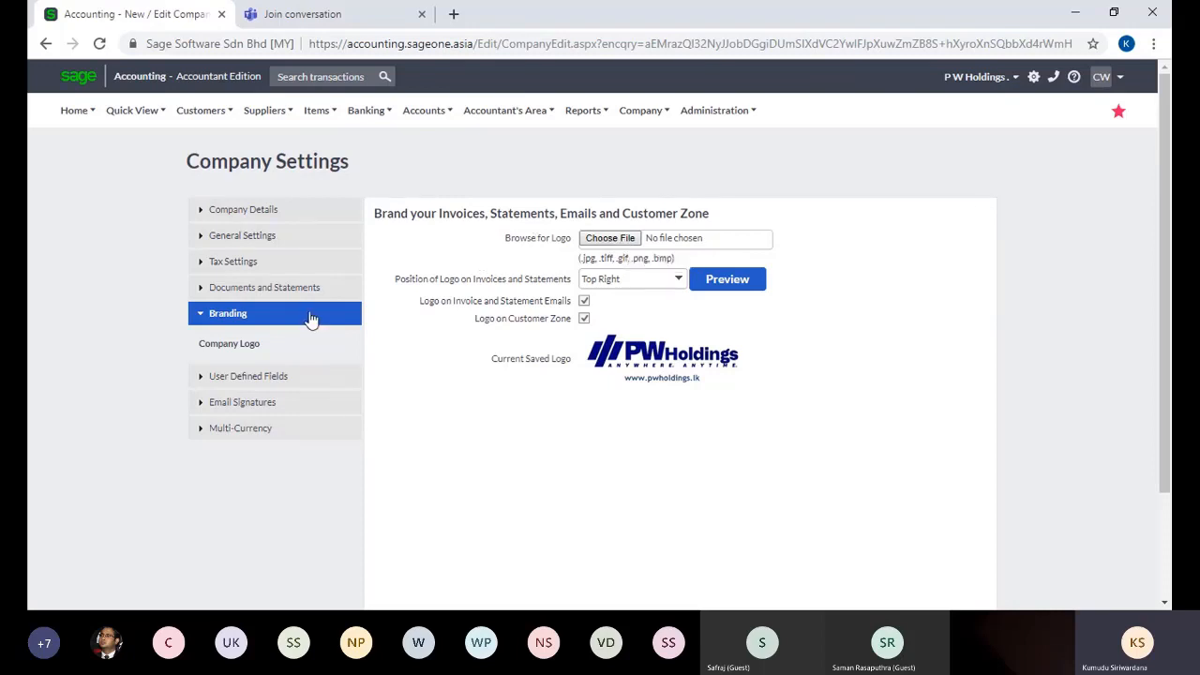
pyautogui.click(616, 244)
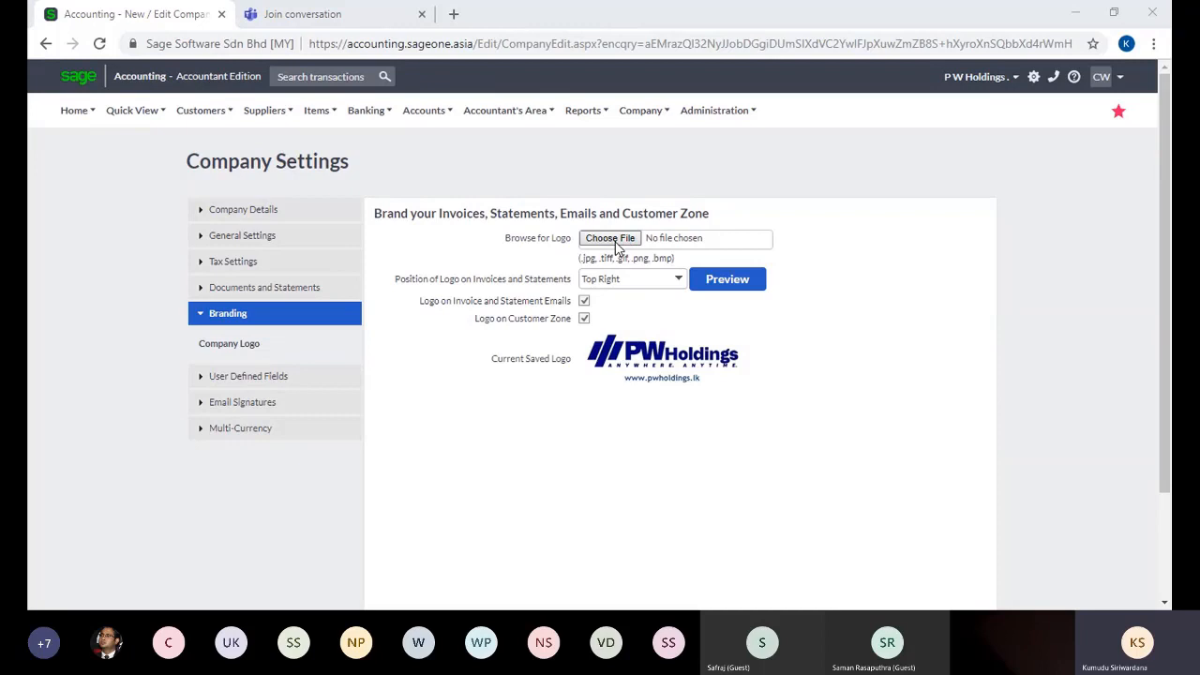
pyautogui.click(614, 240)
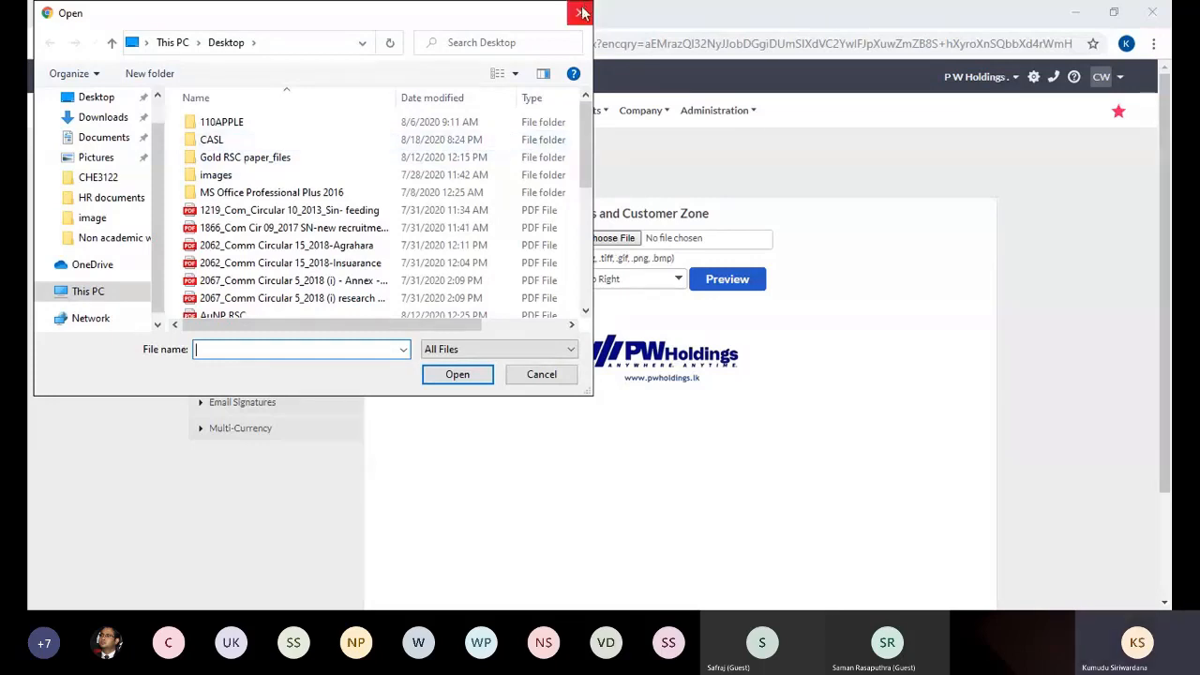
pyautogui.click(542, 373)
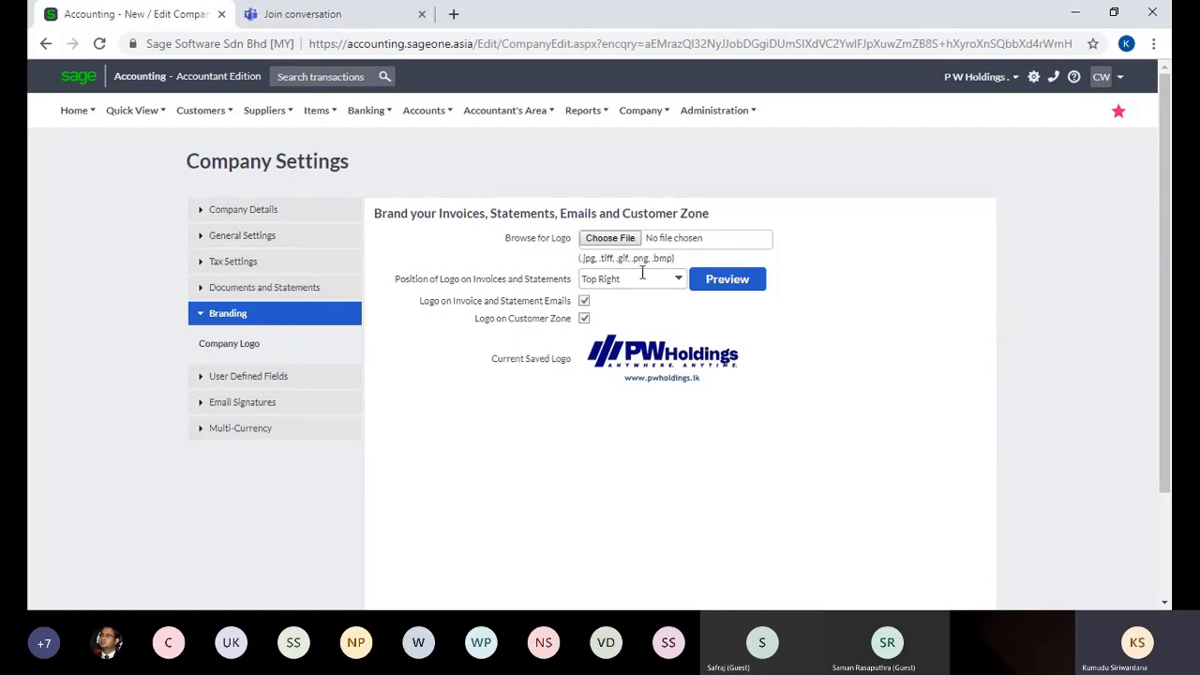
# Set the logo position on invoices and statements to Top Left and preview the sample tax invoice.
pyautogui.click(677, 288)
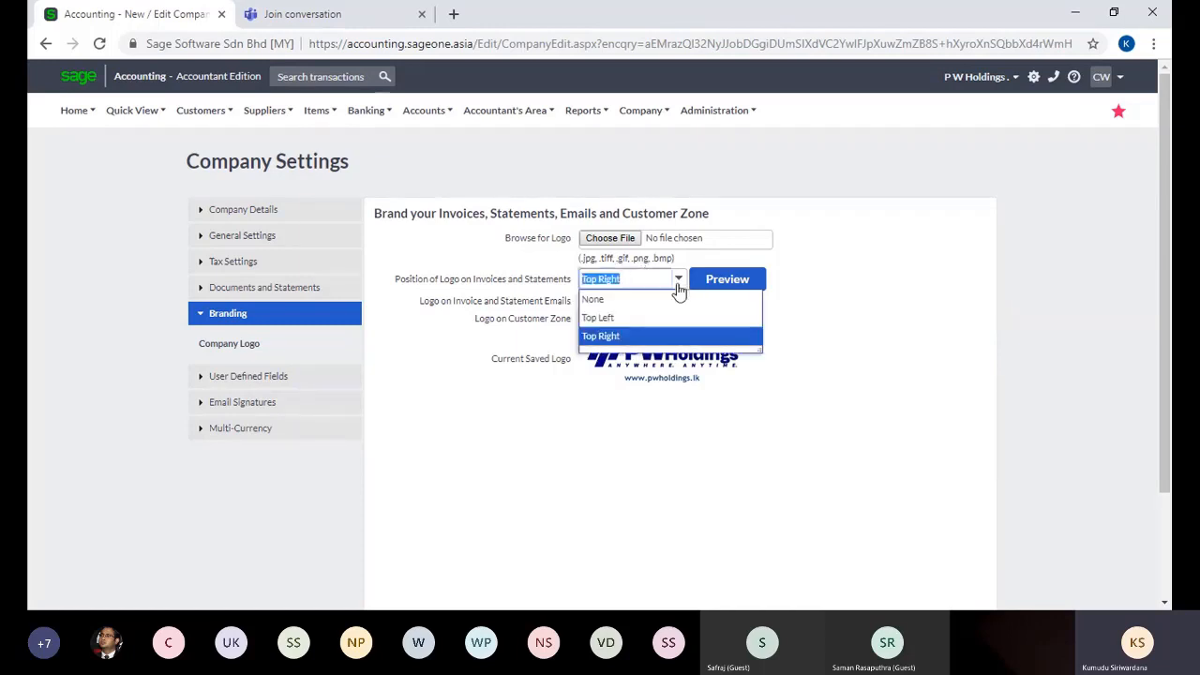
pyautogui.click(633, 319)
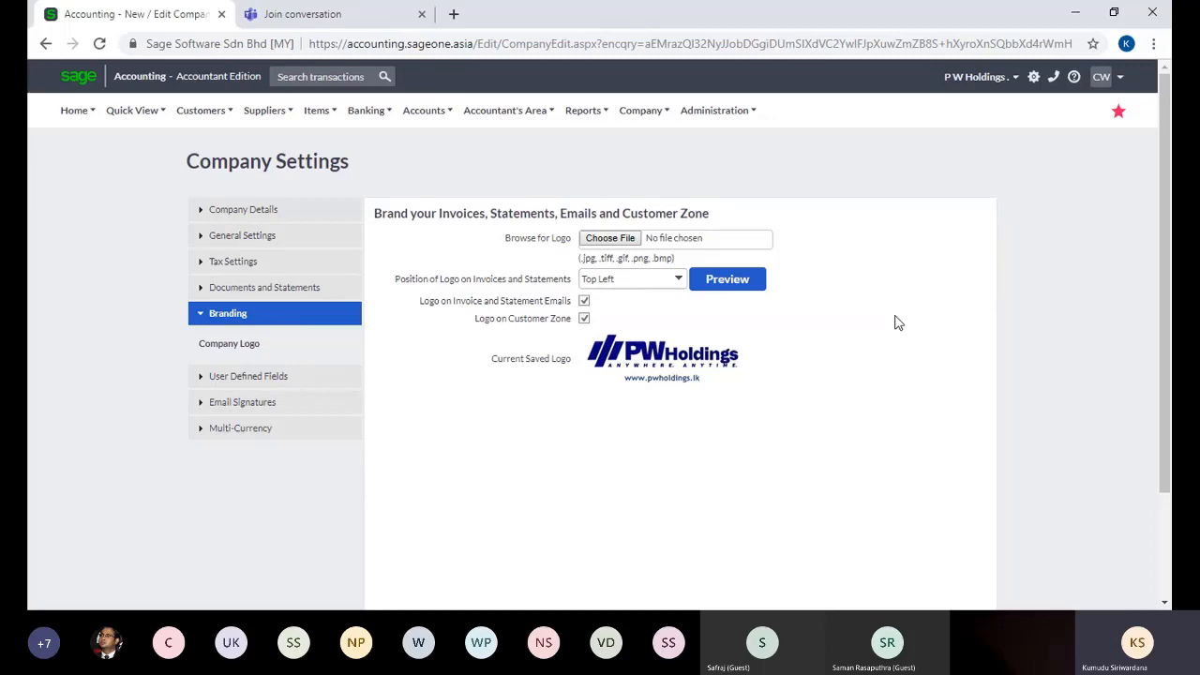
pyautogui.click(750, 283)
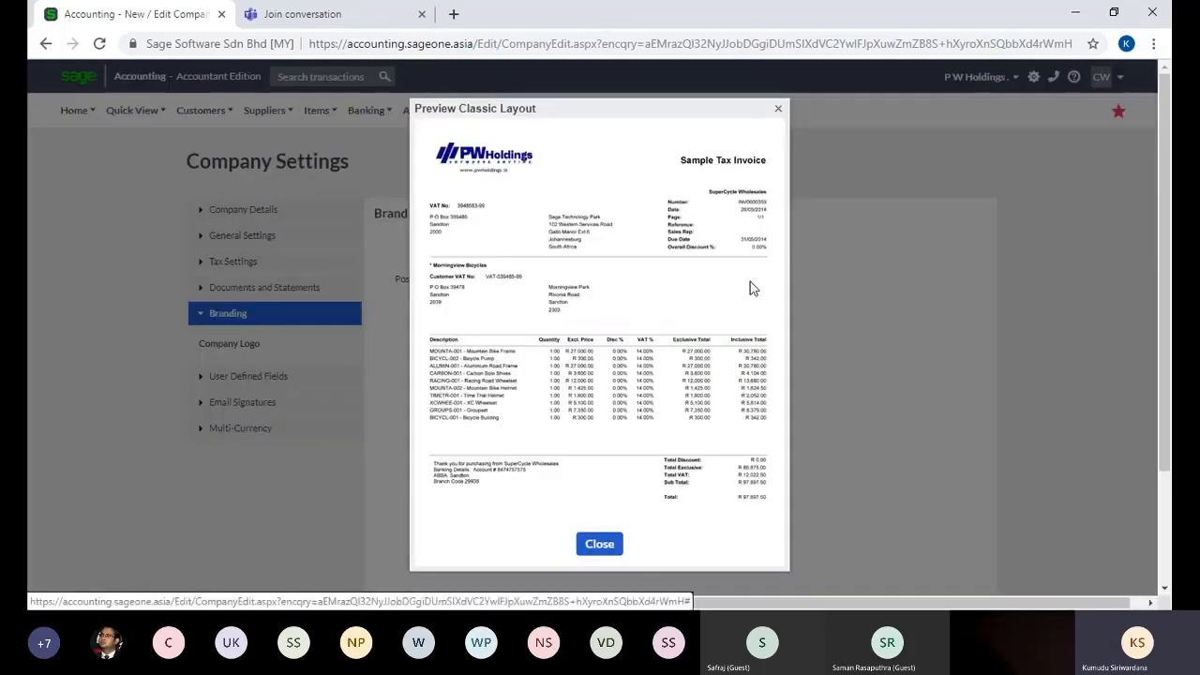
pyautogui.click(778, 111)
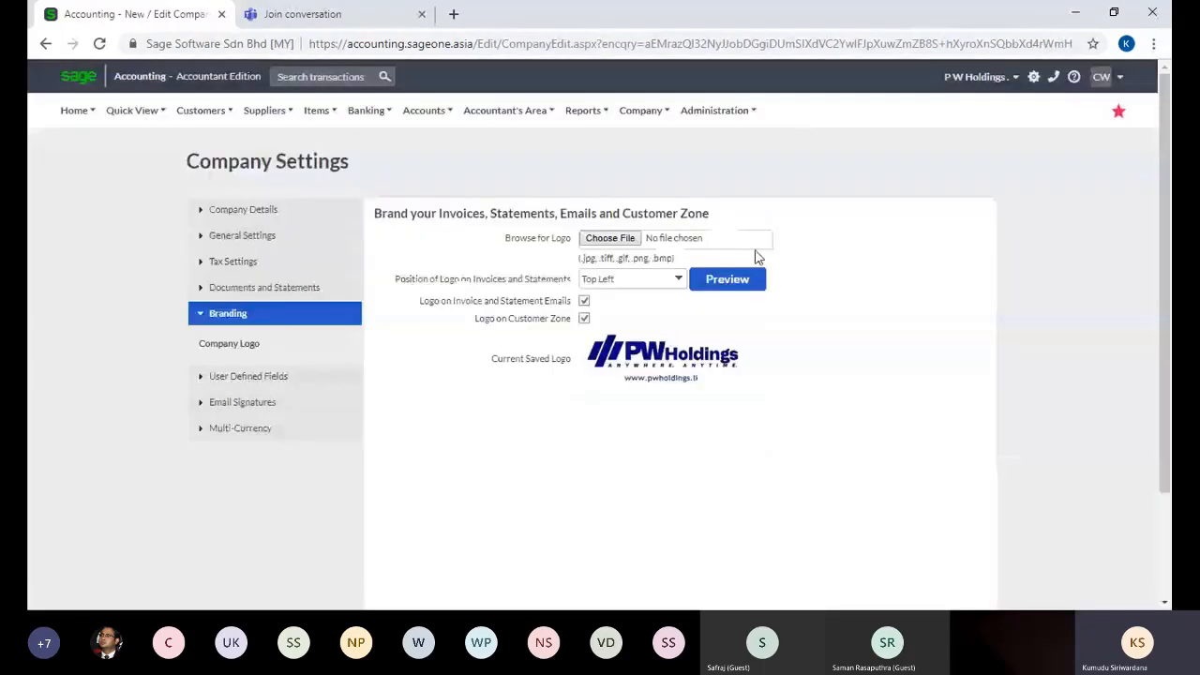
pyautogui.click(740, 282)
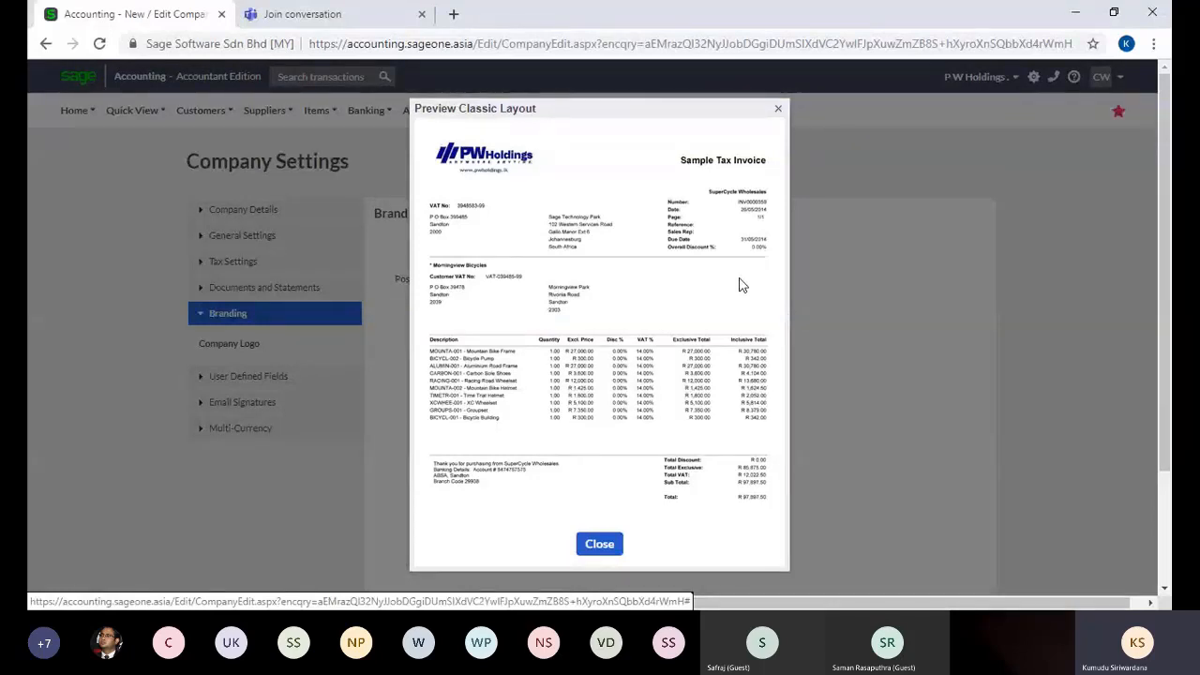
pyautogui.click(780, 110)
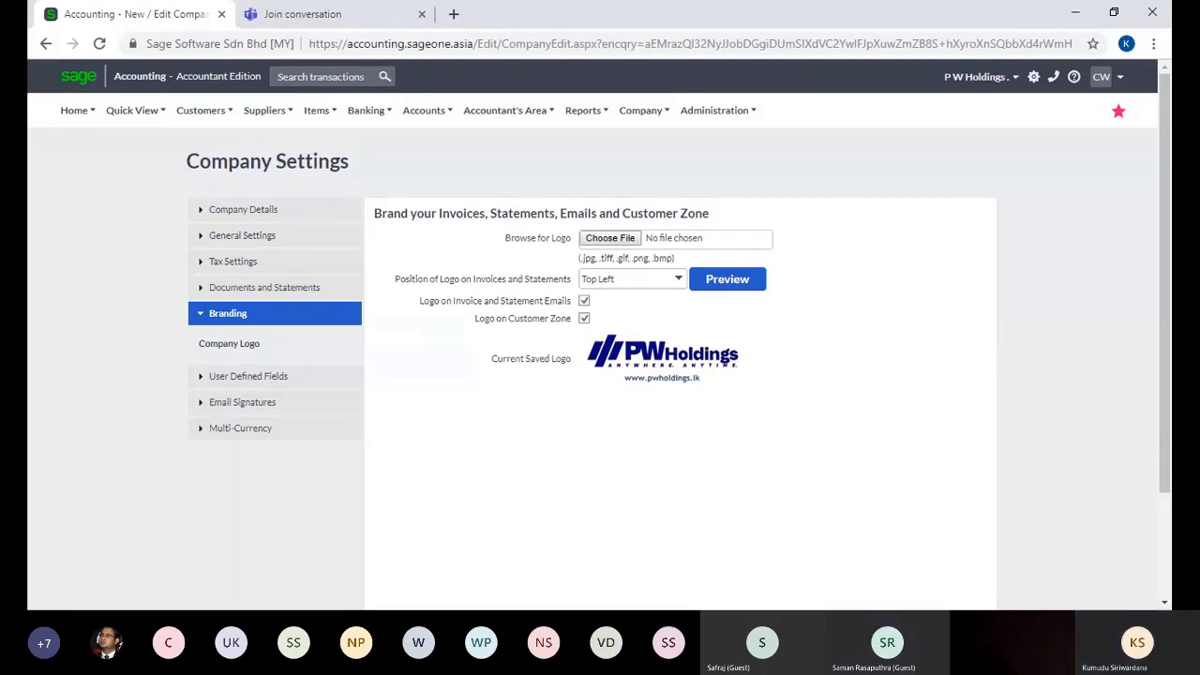
# Expand the User Defined Fields section of the company settings to show its record types.
pyautogui.click(279, 317)
pyautogui.click(269, 318)
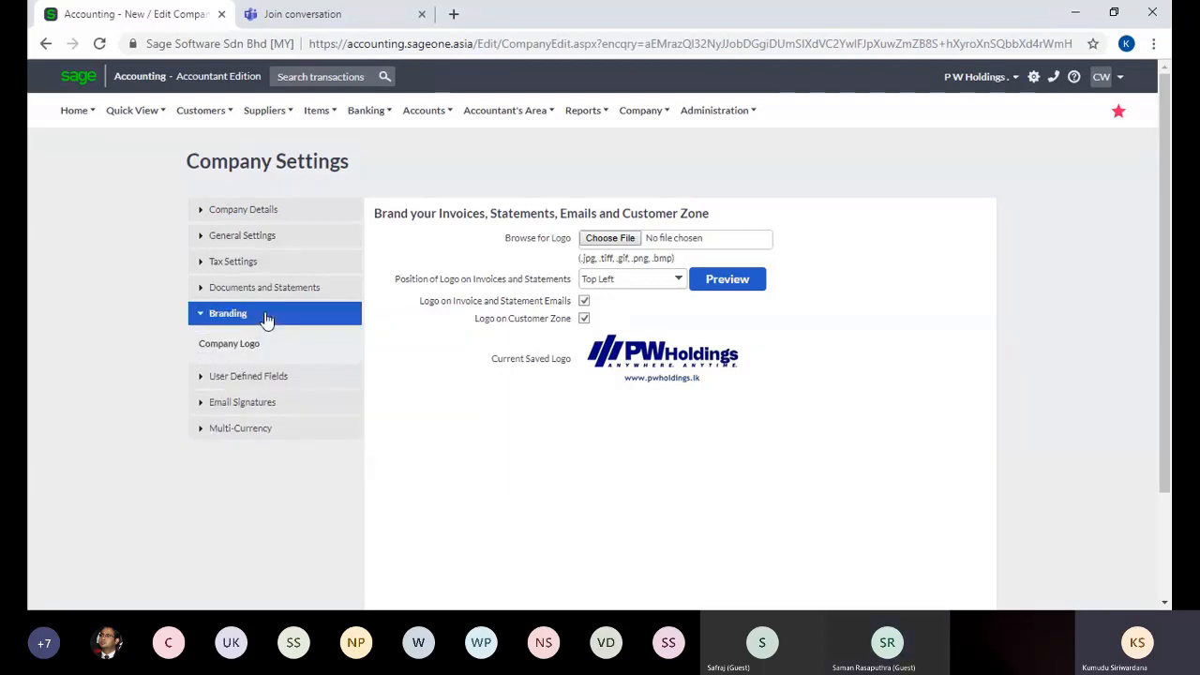
pyautogui.click(266, 378)
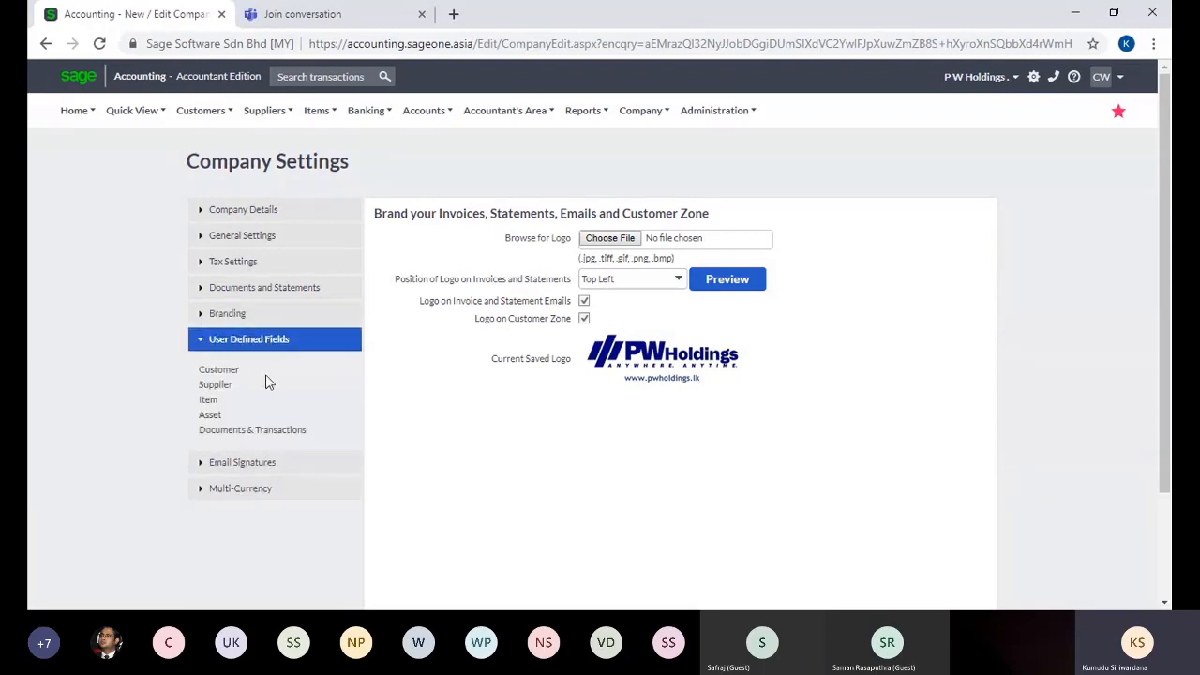
# Open a blank new customer record in a duplicate browser tab and look through its Details fields.
pyautogui.rightClick(176, 23)
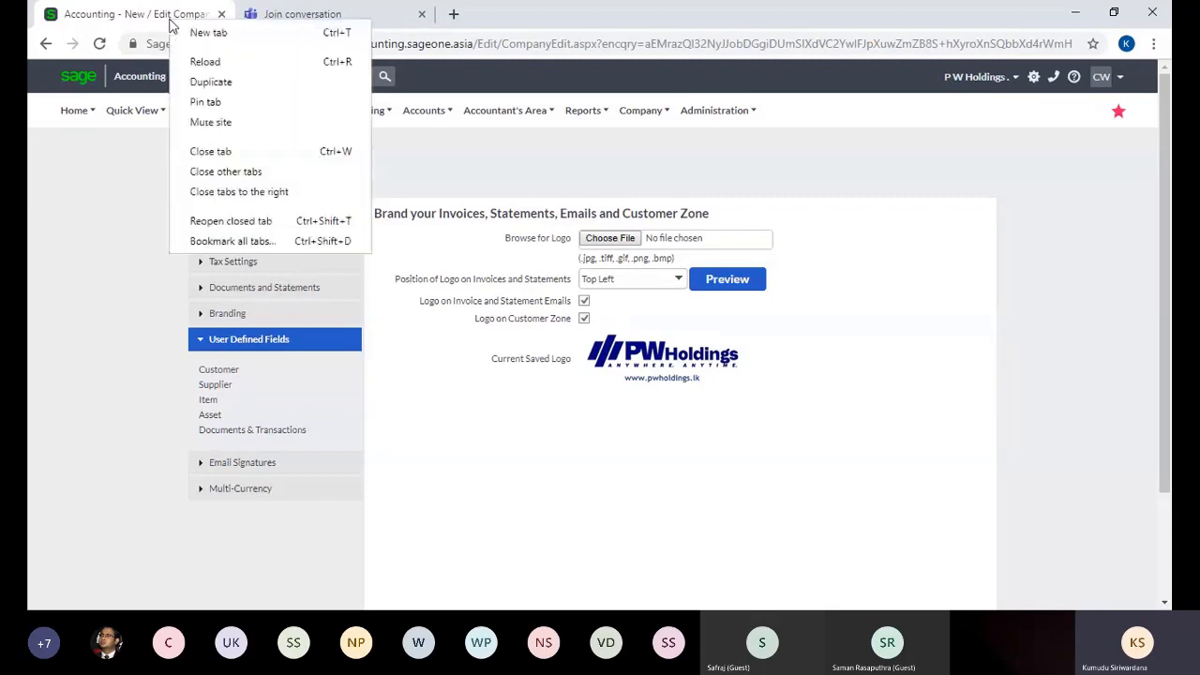
pyautogui.click(231, 85)
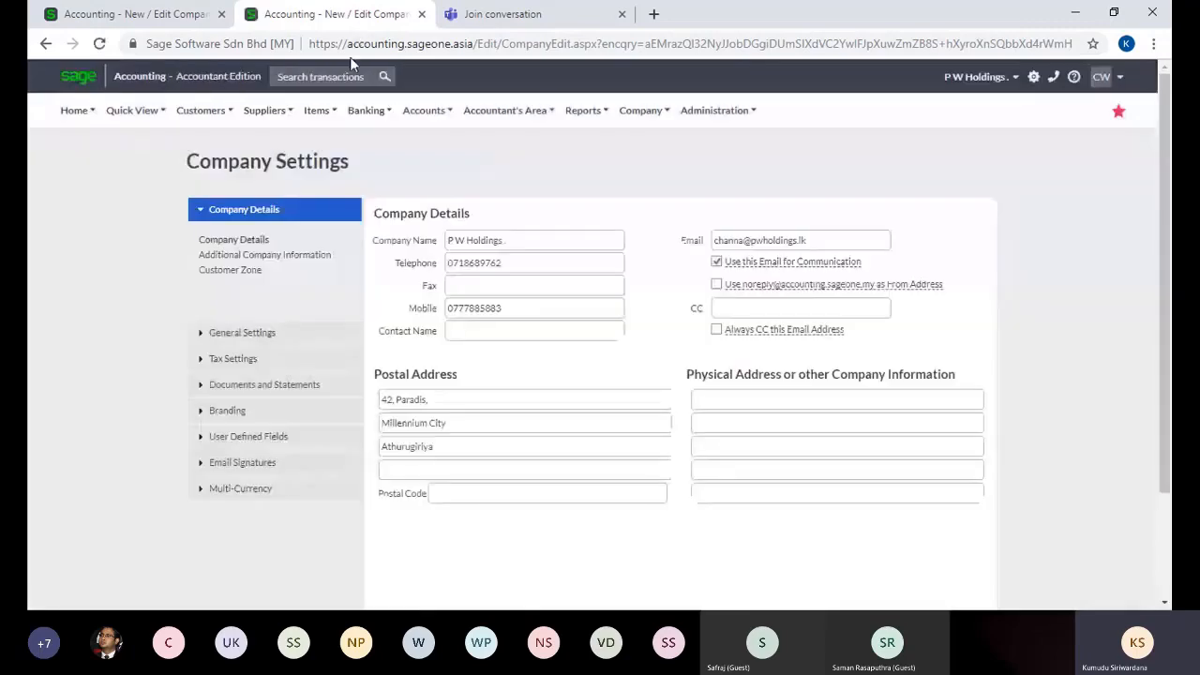
pyautogui.click(201, 109)
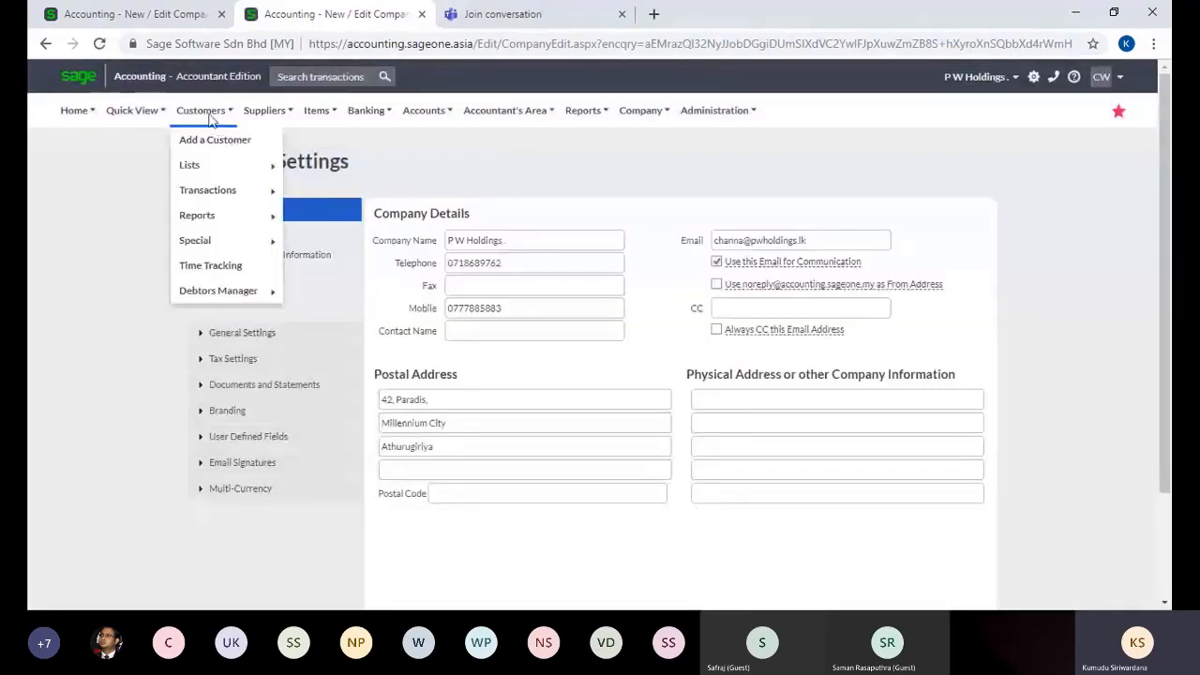
pyautogui.moveTo(215, 191)
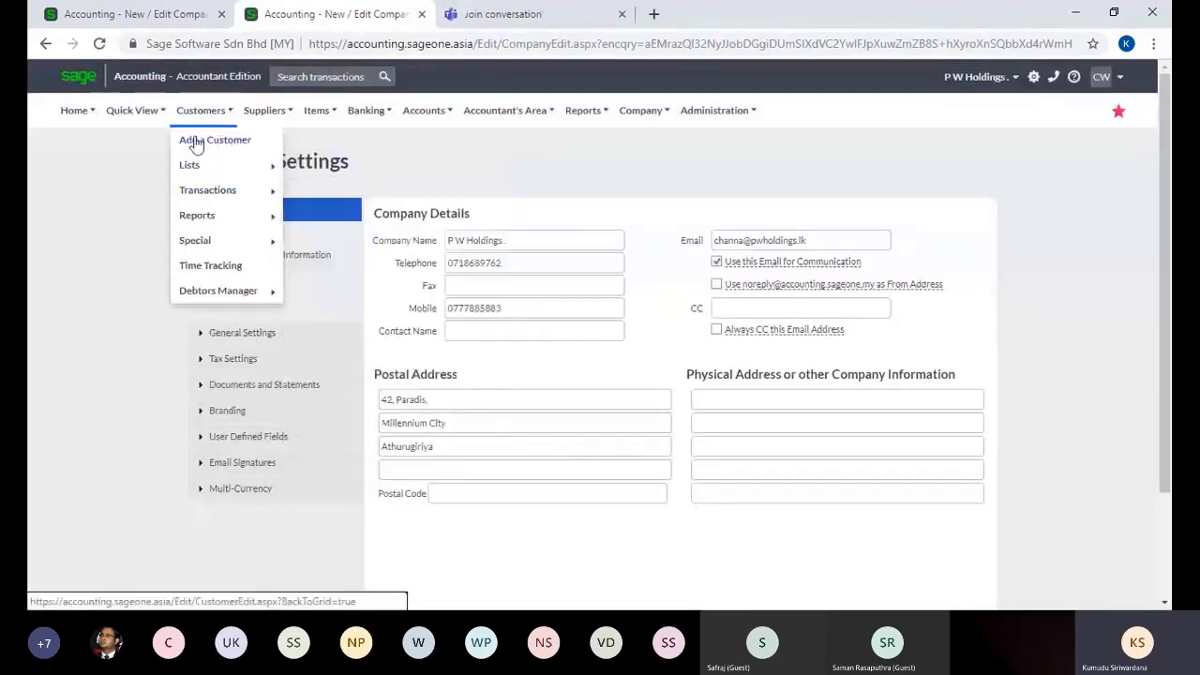
pyautogui.click(195, 140)
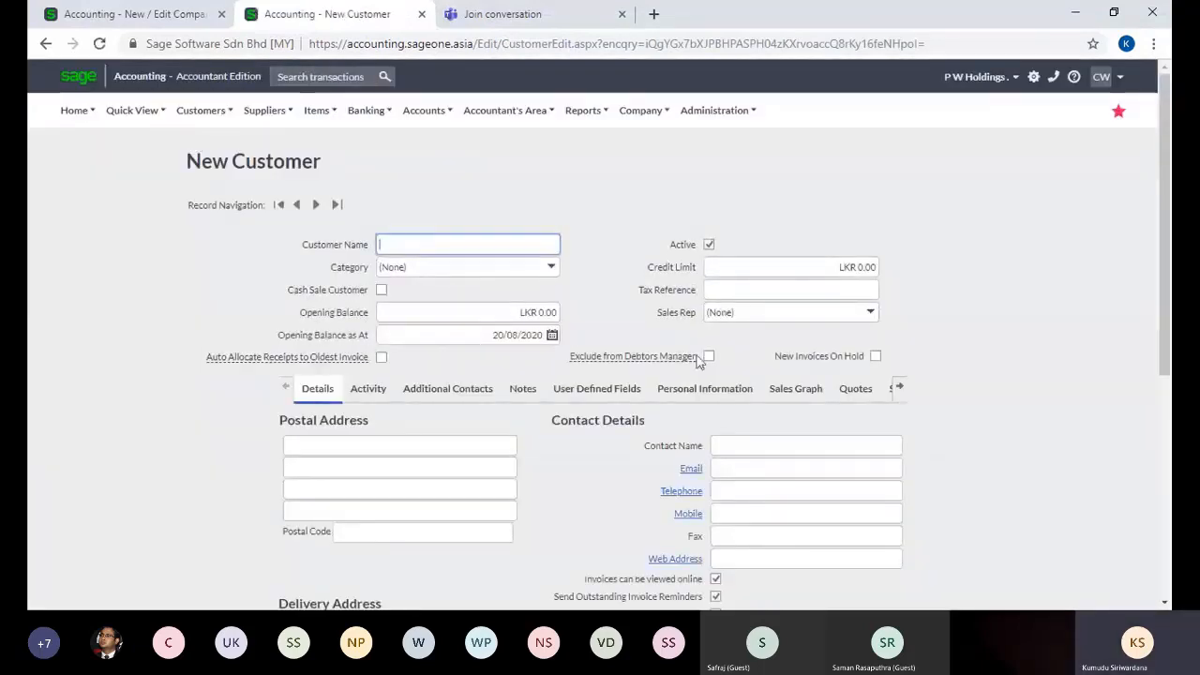
pyautogui.click(1169, 568)
pyautogui.click(781, 623)
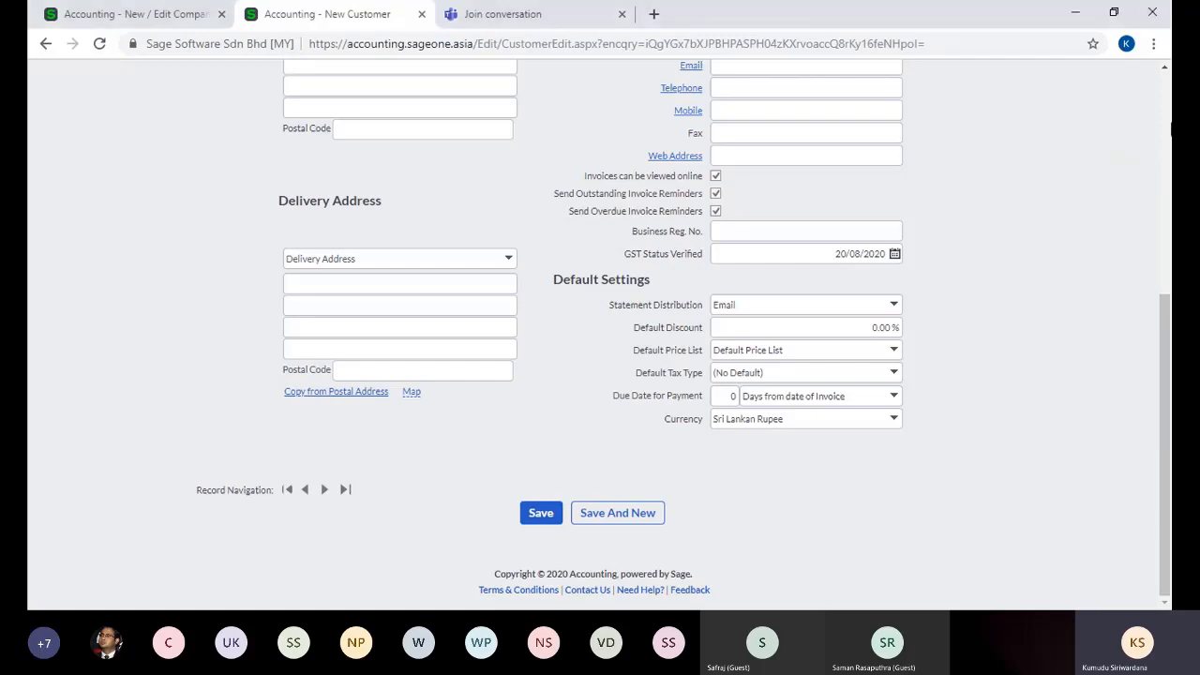
pyautogui.scroll(10, 600, 328)
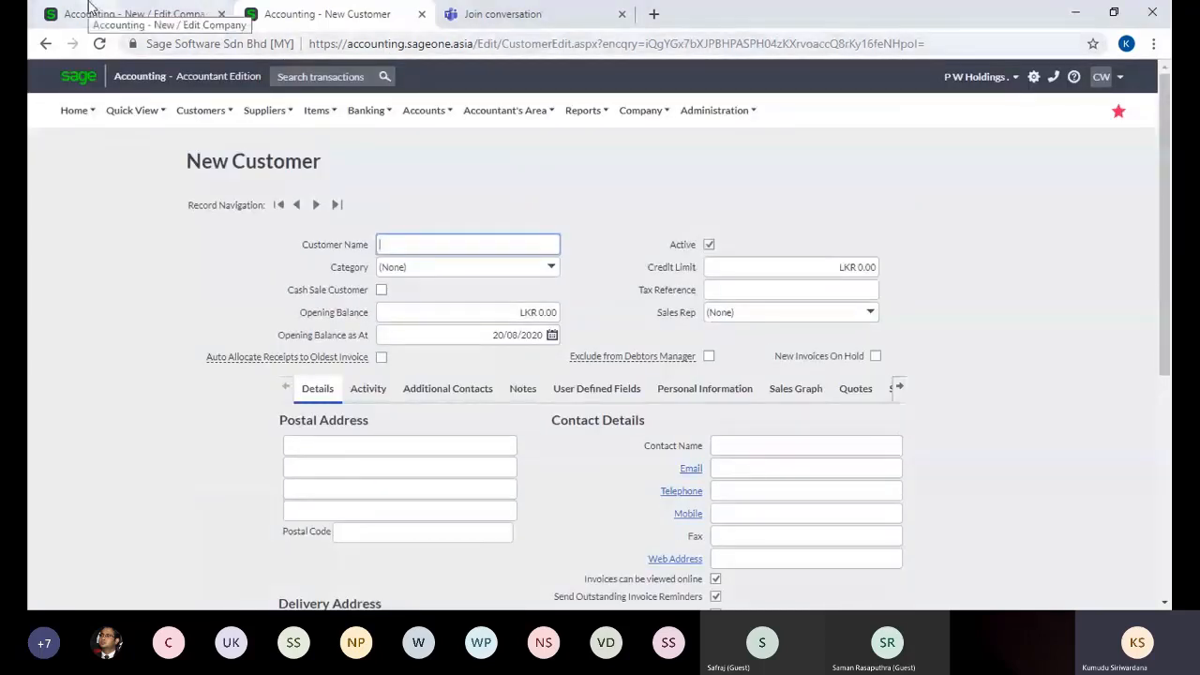
# Look through the Company Details and General Settings sections of the company settings and expand User Defined Fields again.
pyautogui.click(89, 9)
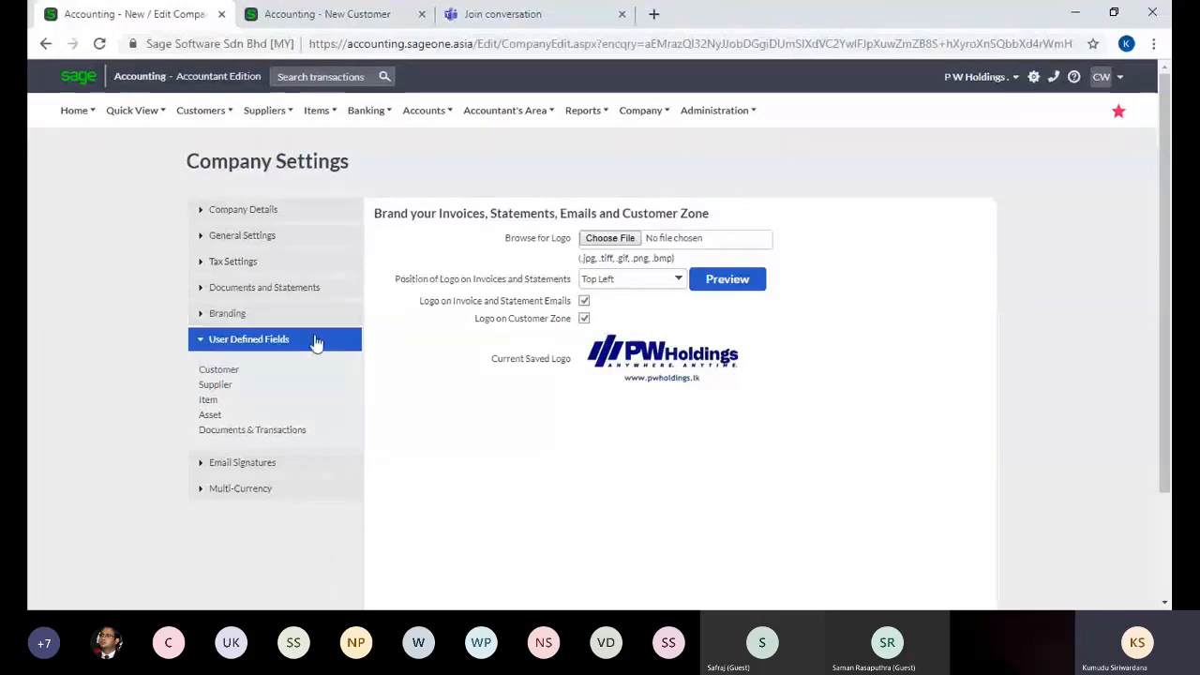
pyautogui.click(277, 212)
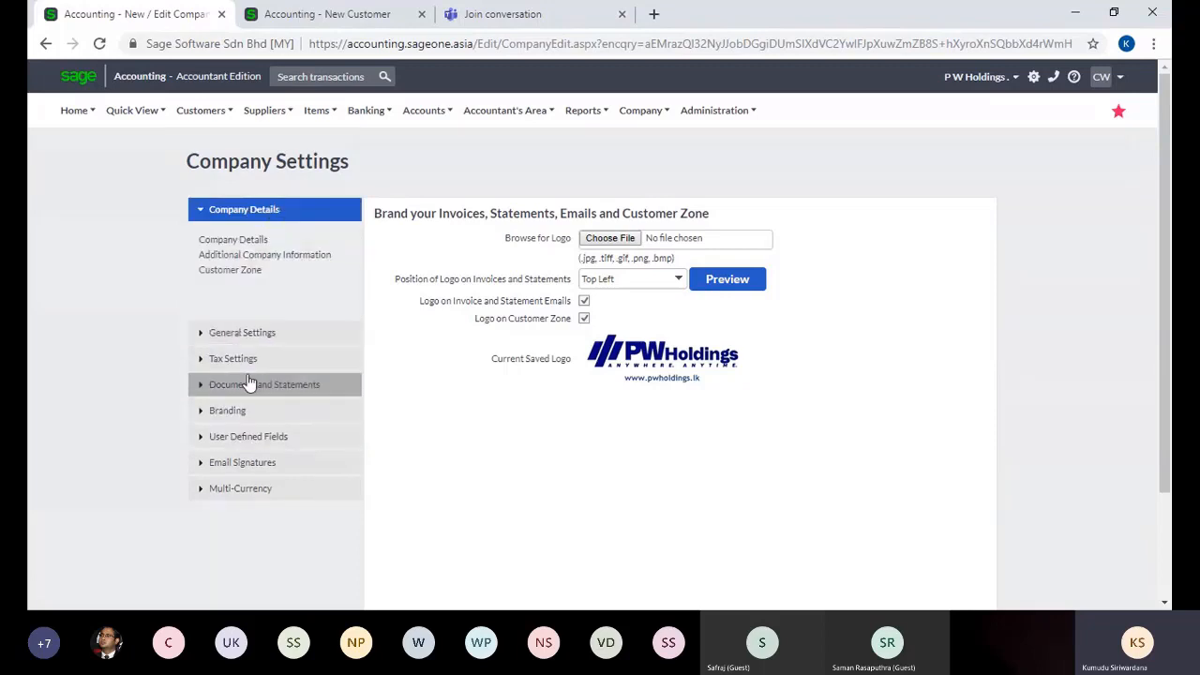
pyautogui.click(241, 333)
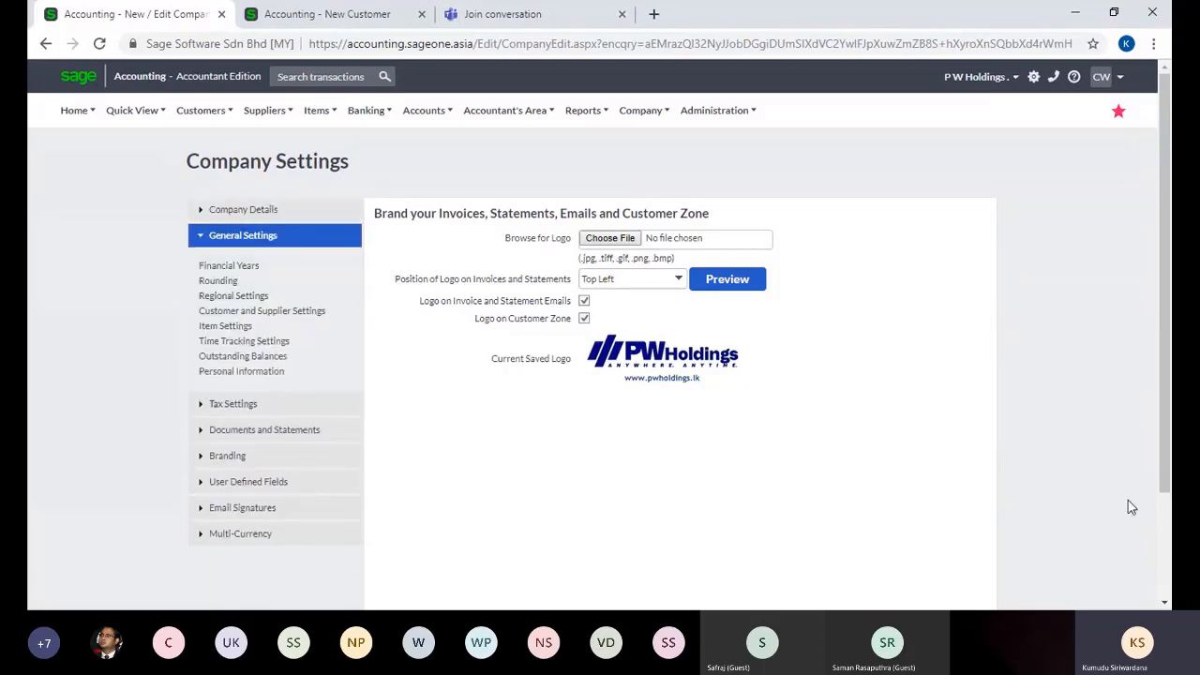
pyautogui.scroll(-2, 1167, 555)
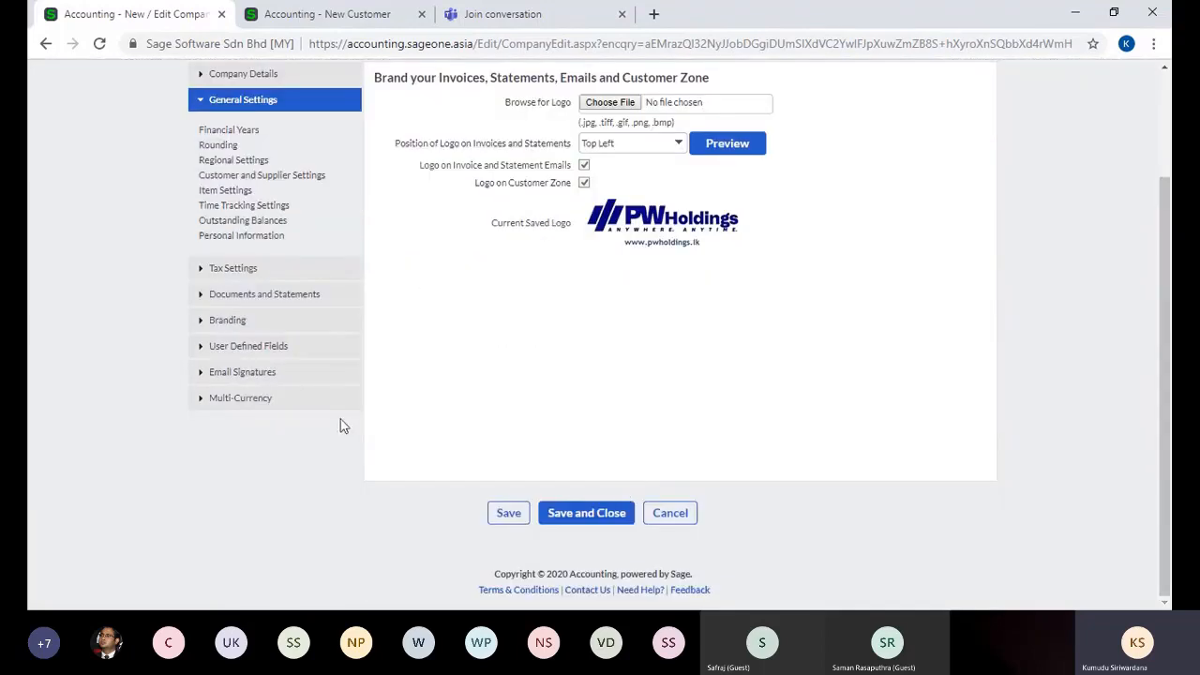
pyautogui.click(511, 516)
pyautogui.click(273, 16)
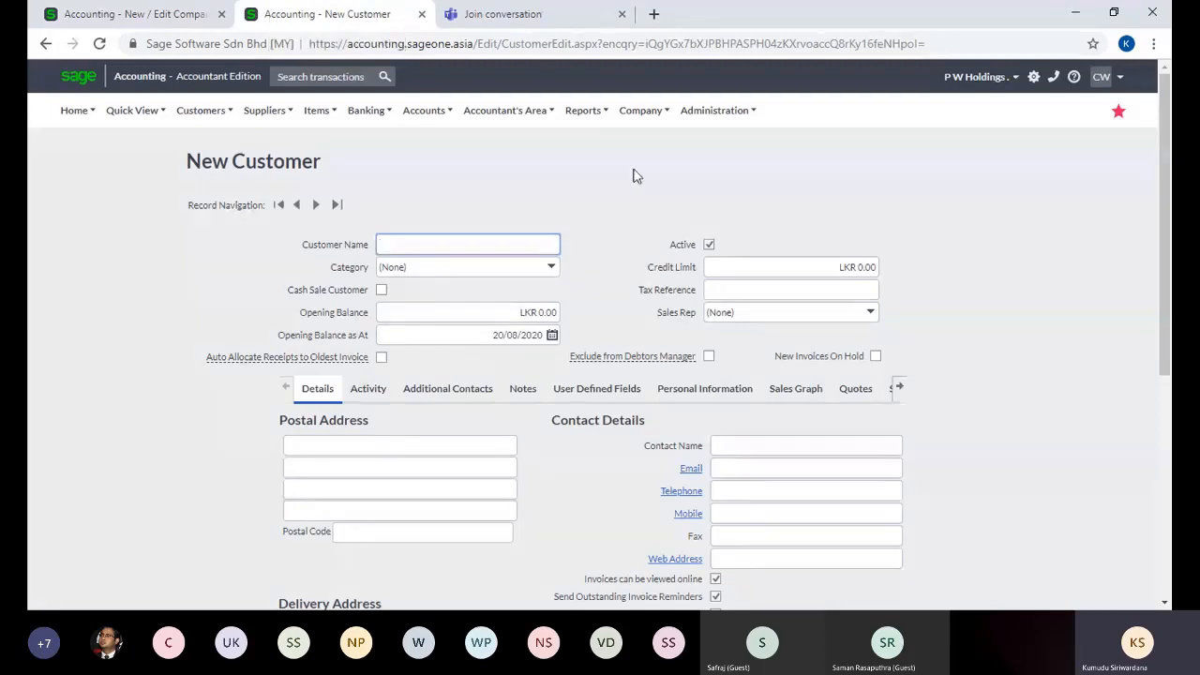
pyautogui.click(153, 20)
pyautogui.click(253, 346)
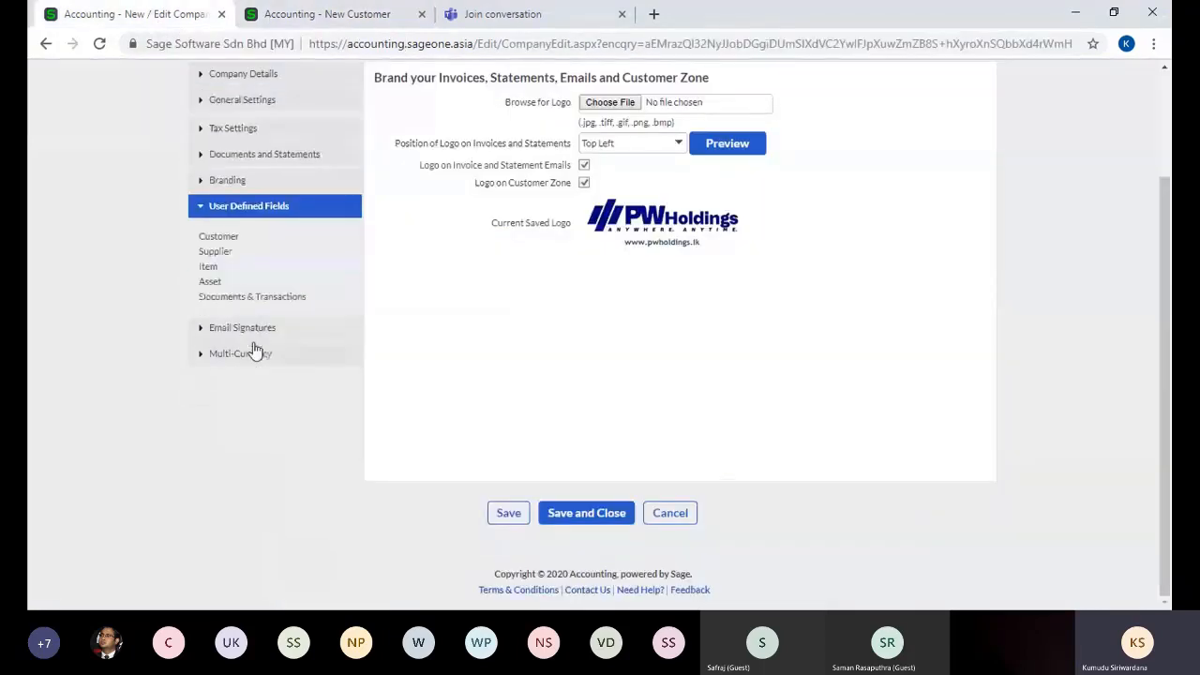
# Show the User Defined Fields of the blank new customer record, including its text, numeric, yes/no and date values.
pyautogui.click(271, 17)
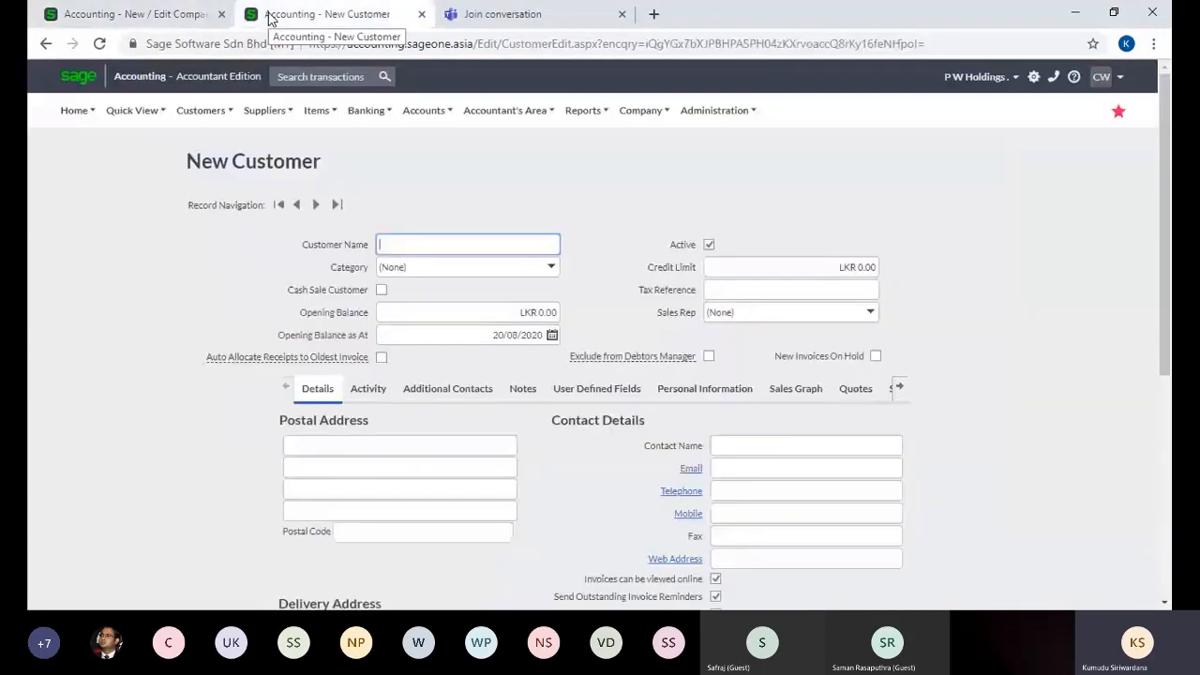
pyautogui.moveTo(365, 109)
pyautogui.moveTo(393, 215)
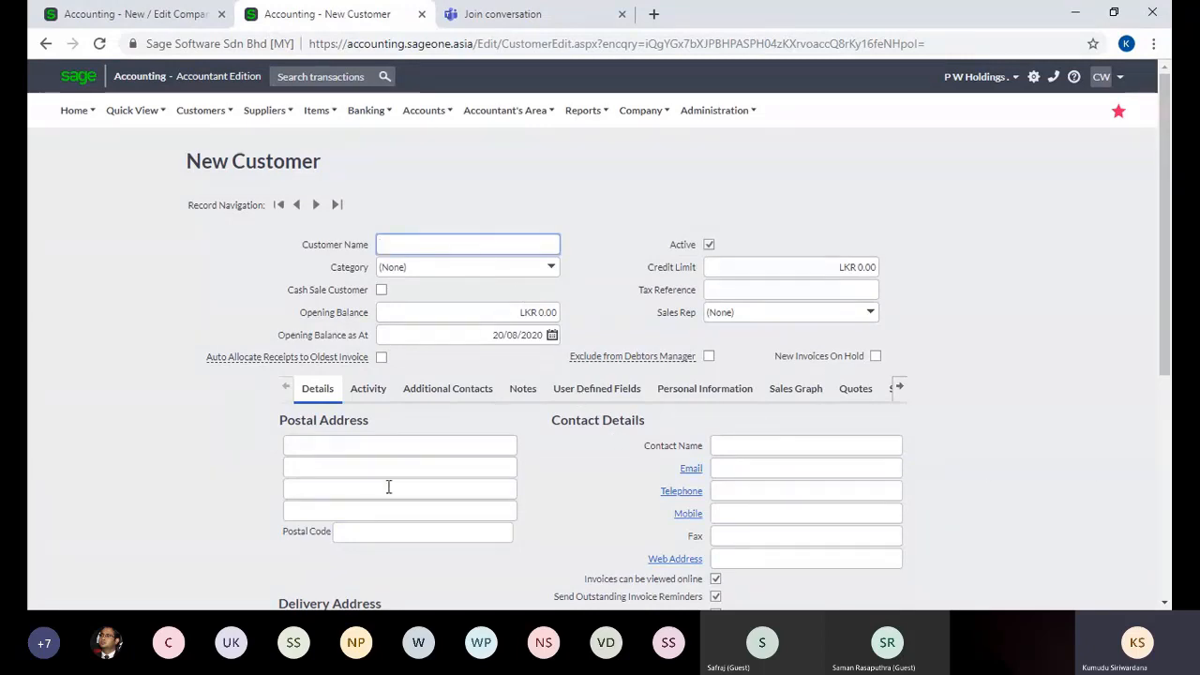
pyautogui.click(1167, 590)
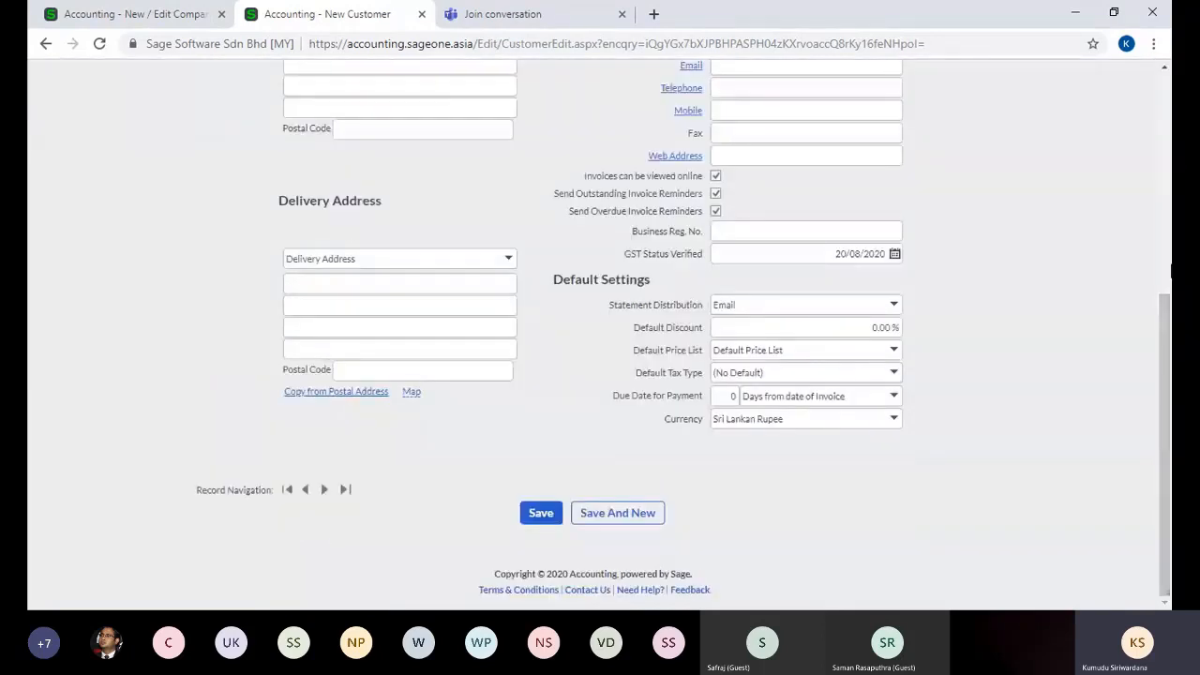
pyautogui.click(1169, 251)
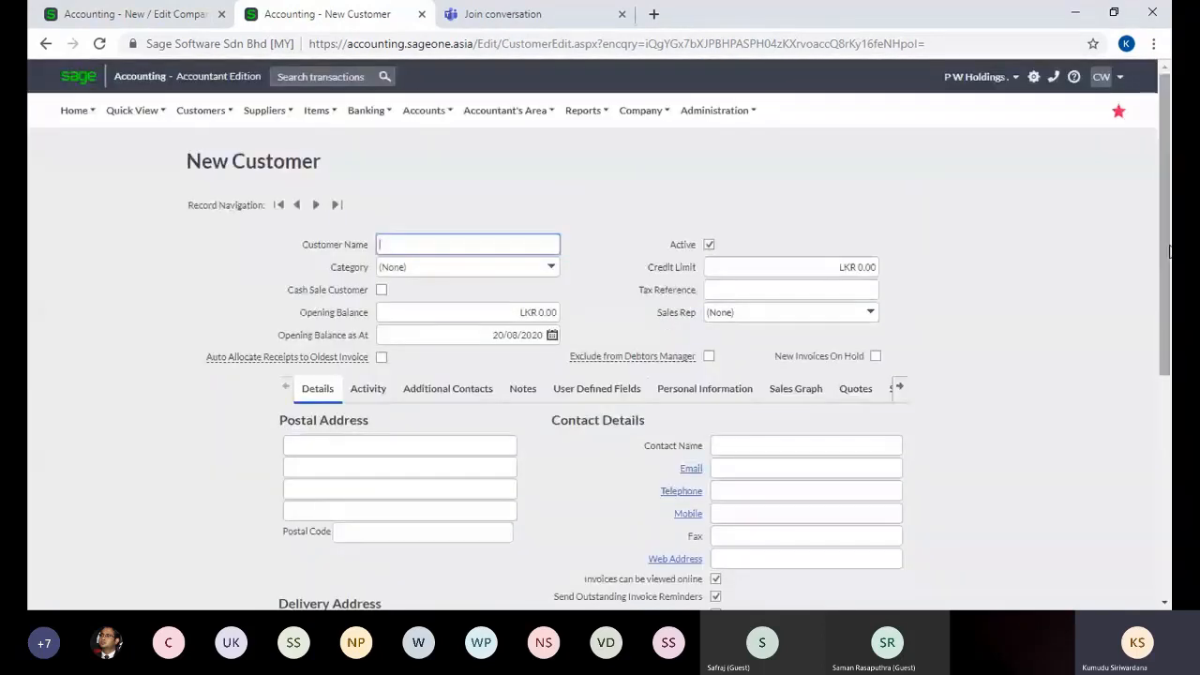
pyautogui.click(608, 397)
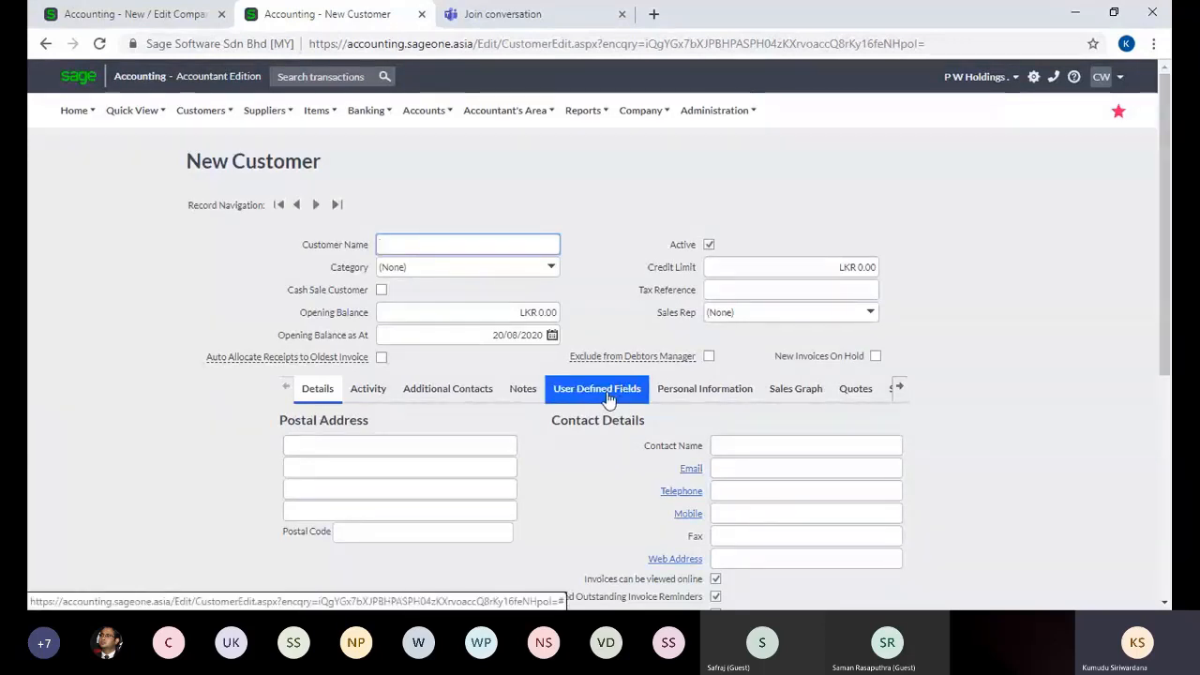
pyautogui.scroll(-5, 1111, 450)
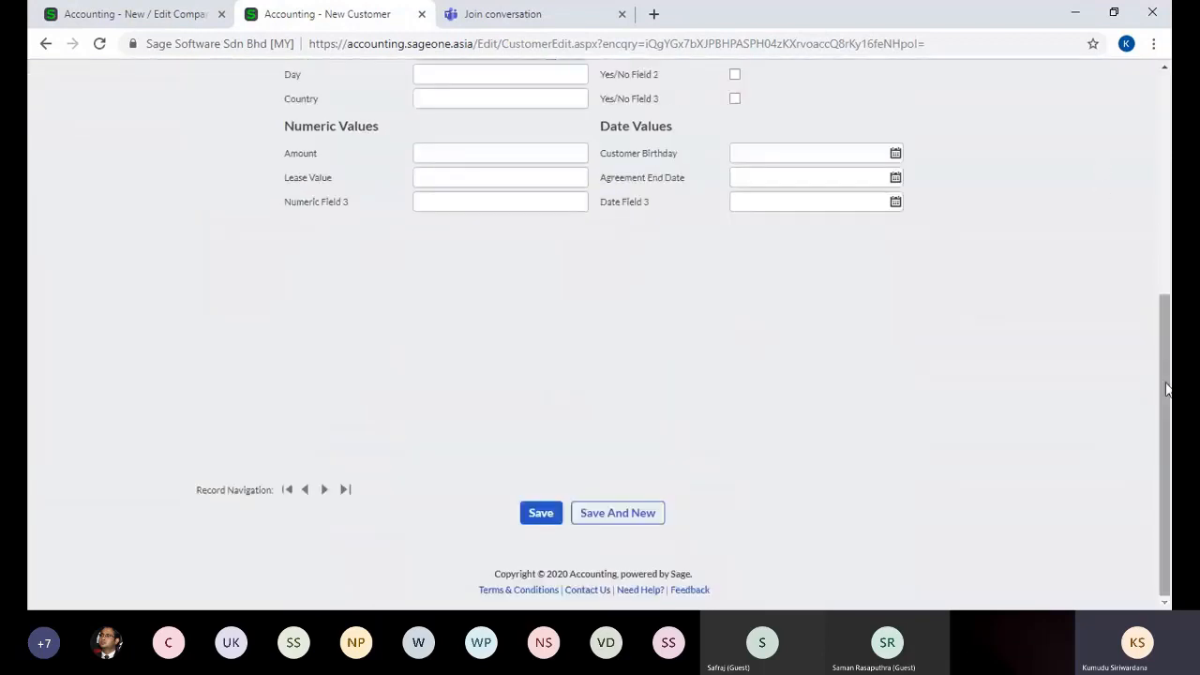
pyautogui.moveTo(1170, 374); pyautogui.dragTo(1169, 290)
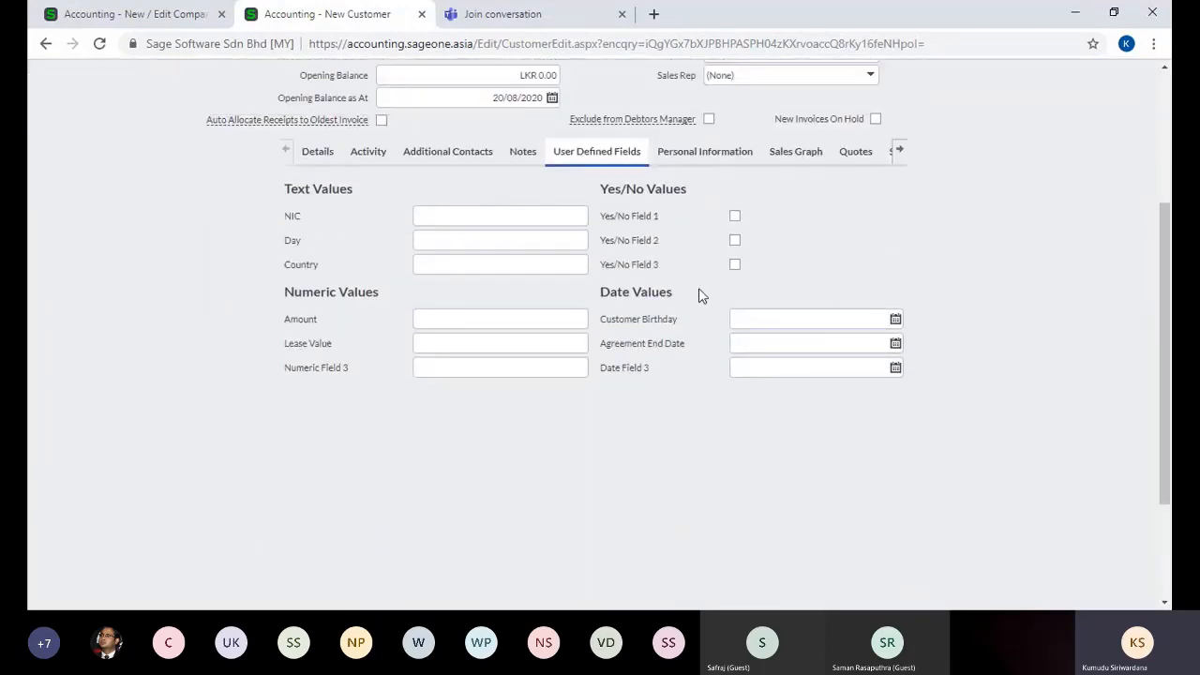
pyautogui.click(538, 240)
pyautogui.click(505, 265)
# Compare the Customer user defined field names in the company settings with those on the blank new customer record.
pyautogui.click(159, 20)
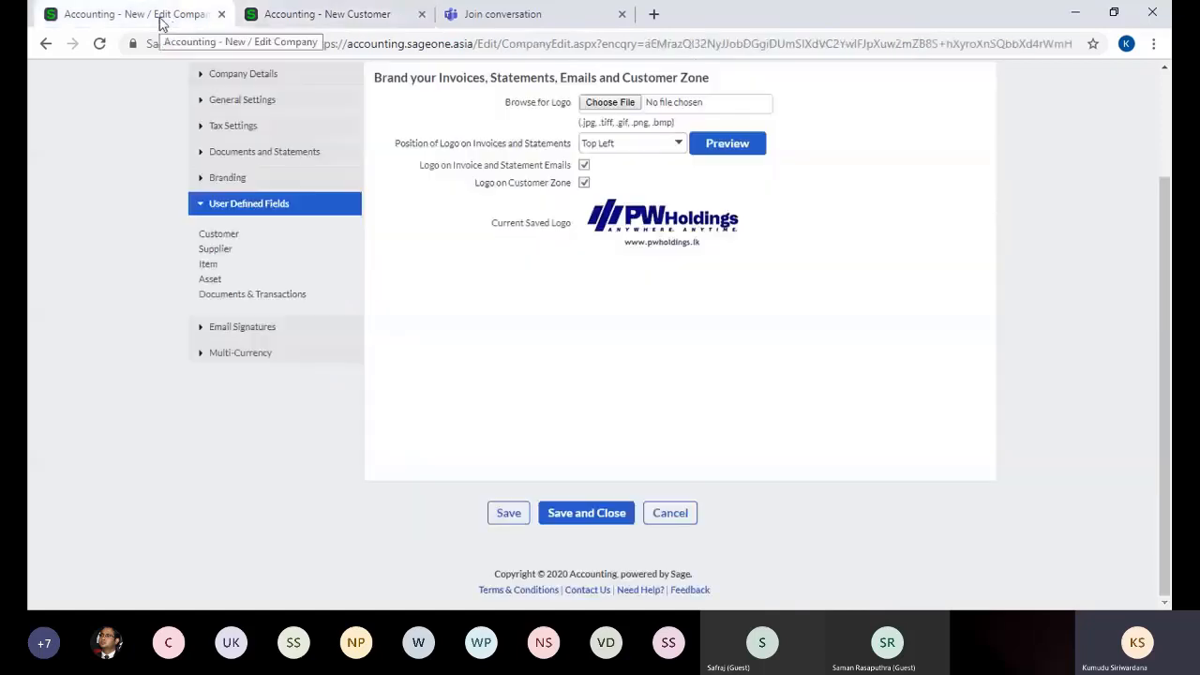
pyautogui.click(218, 234)
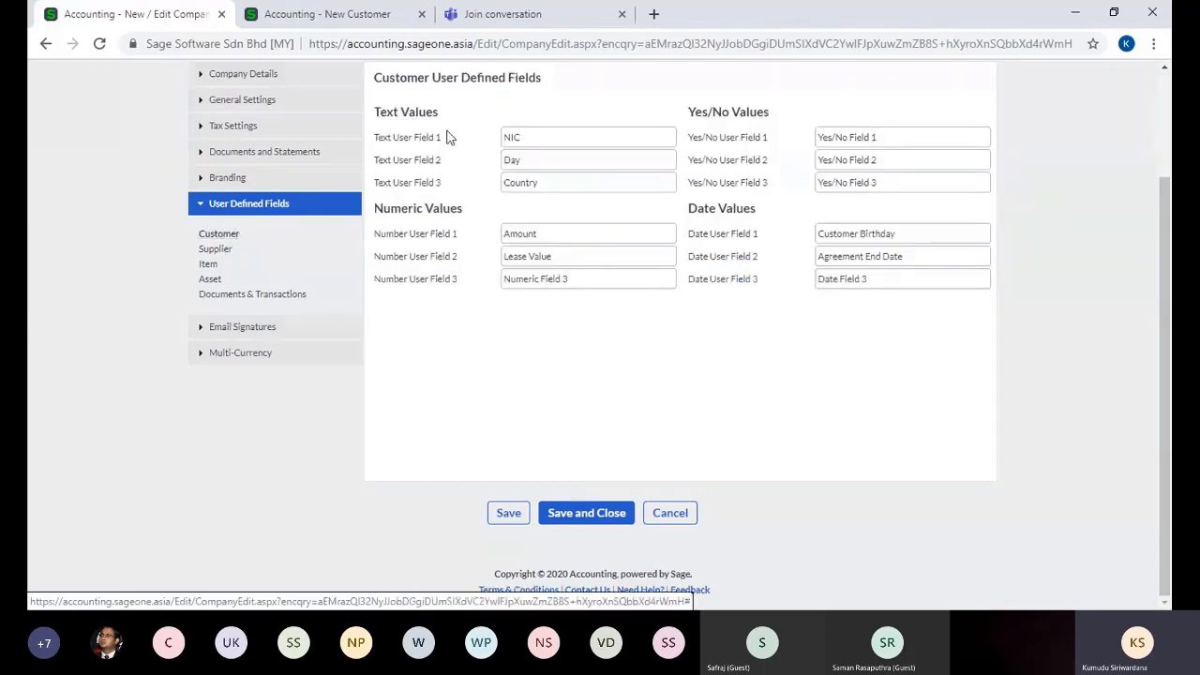
pyautogui.doubleClick(548, 131)
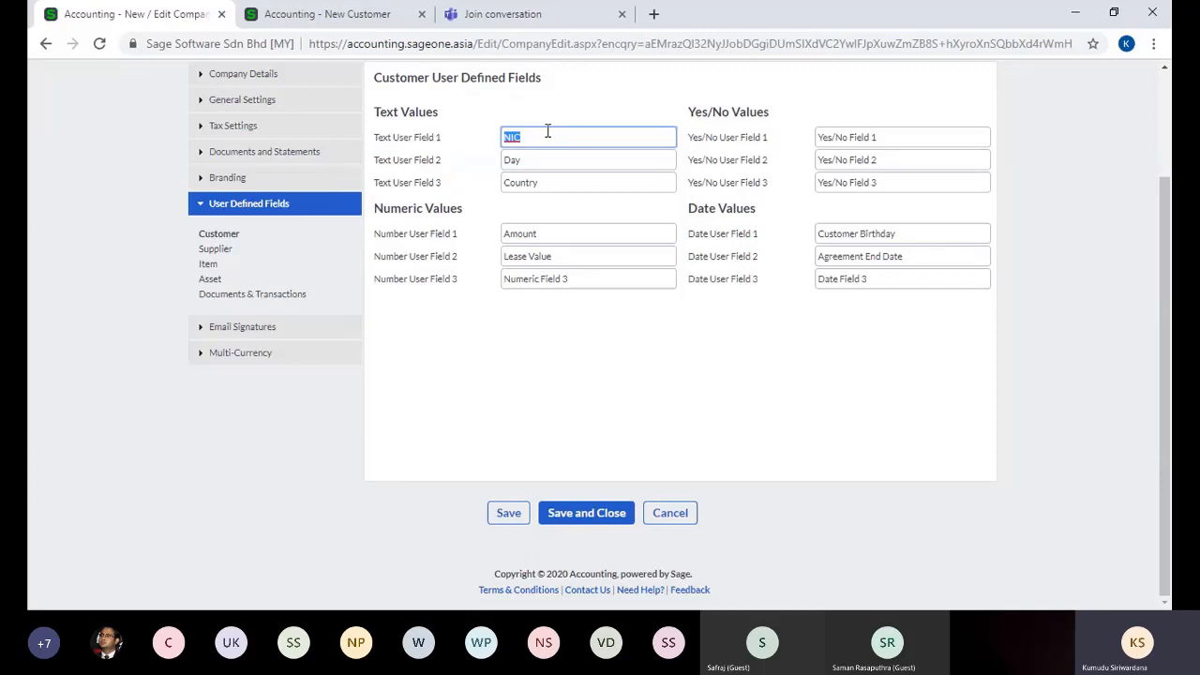
pyautogui.click(284, 19)
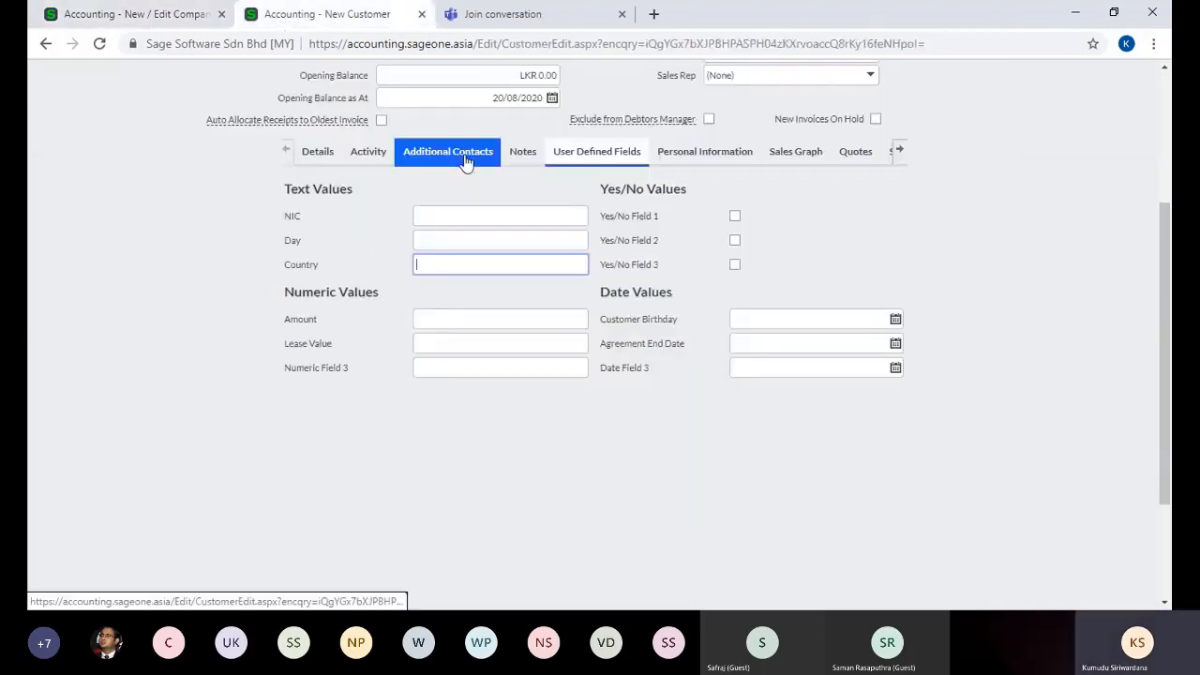
pyautogui.click(164, 11)
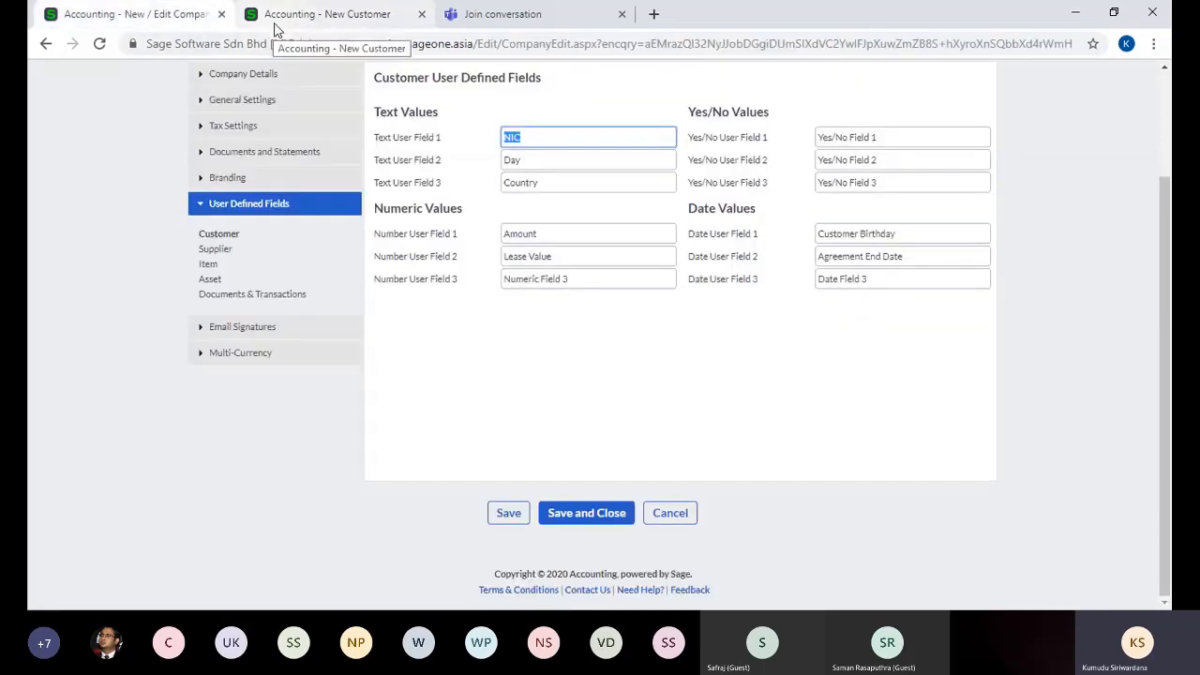
pyautogui.click(275, 26)
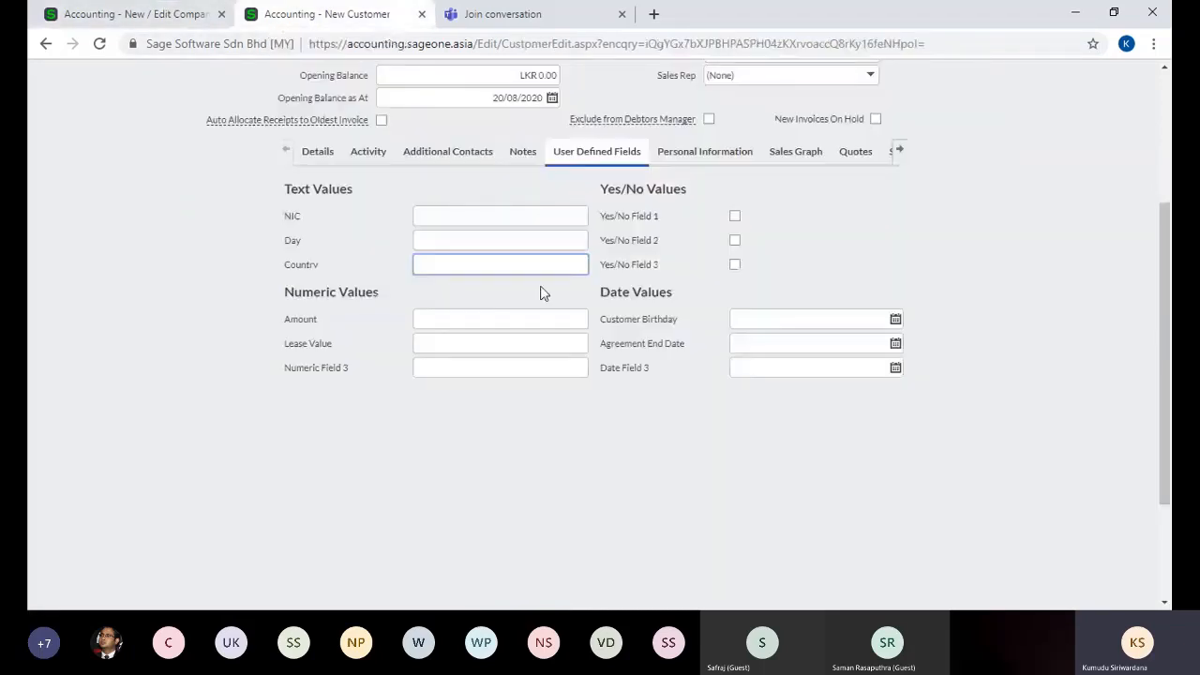
# Look through the customer record's user defined fields, opening the calendars for Customer Birthday and Agreement End Date without choosing dates.
pyautogui.click(289, 151)
pyautogui.tripleClick(898, 177)
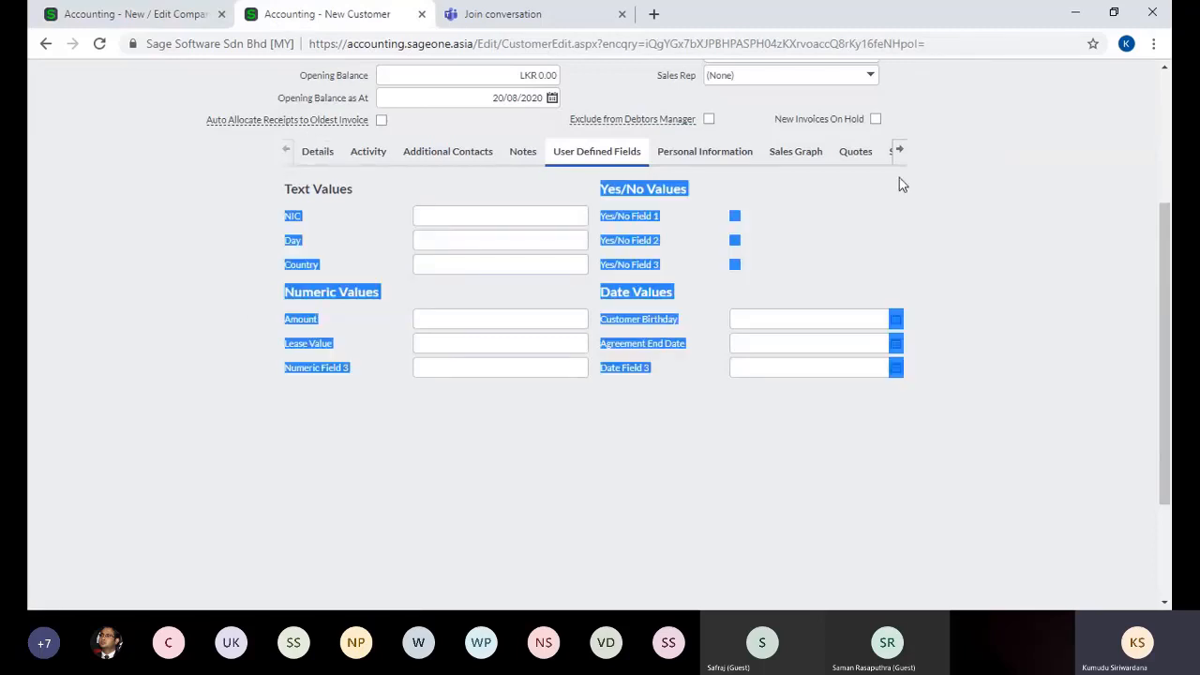
pyautogui.click(892, 210)
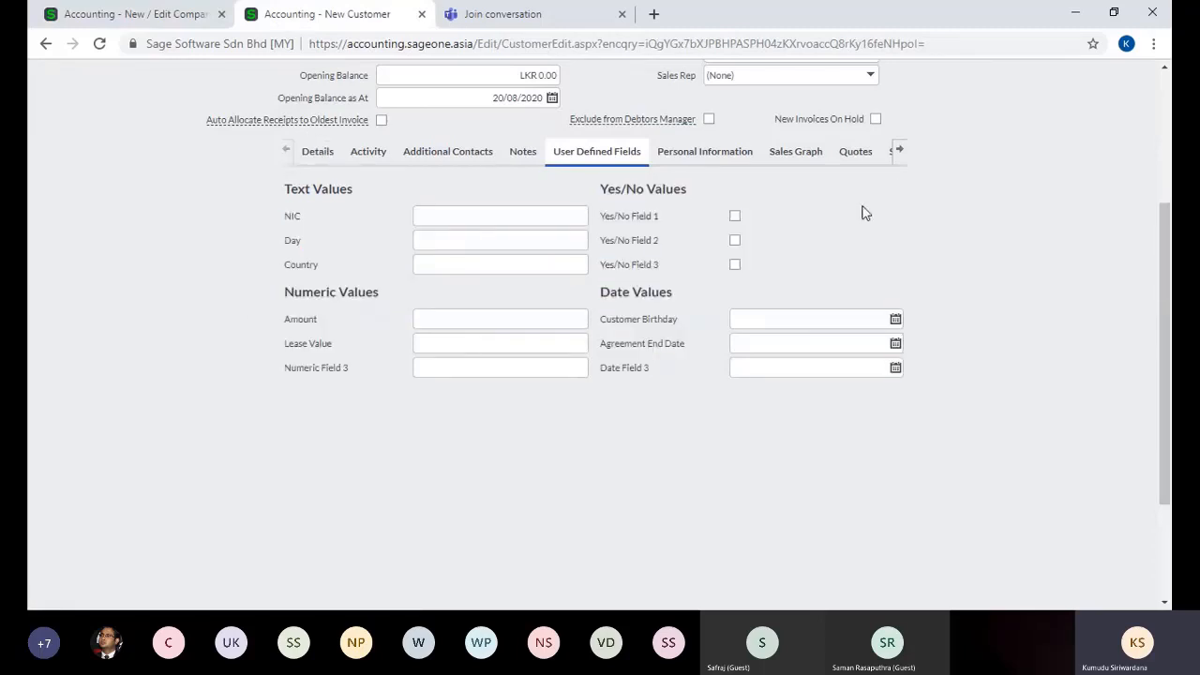
pyautogui.click(424, 217)
pyautogui.click(895, 319)
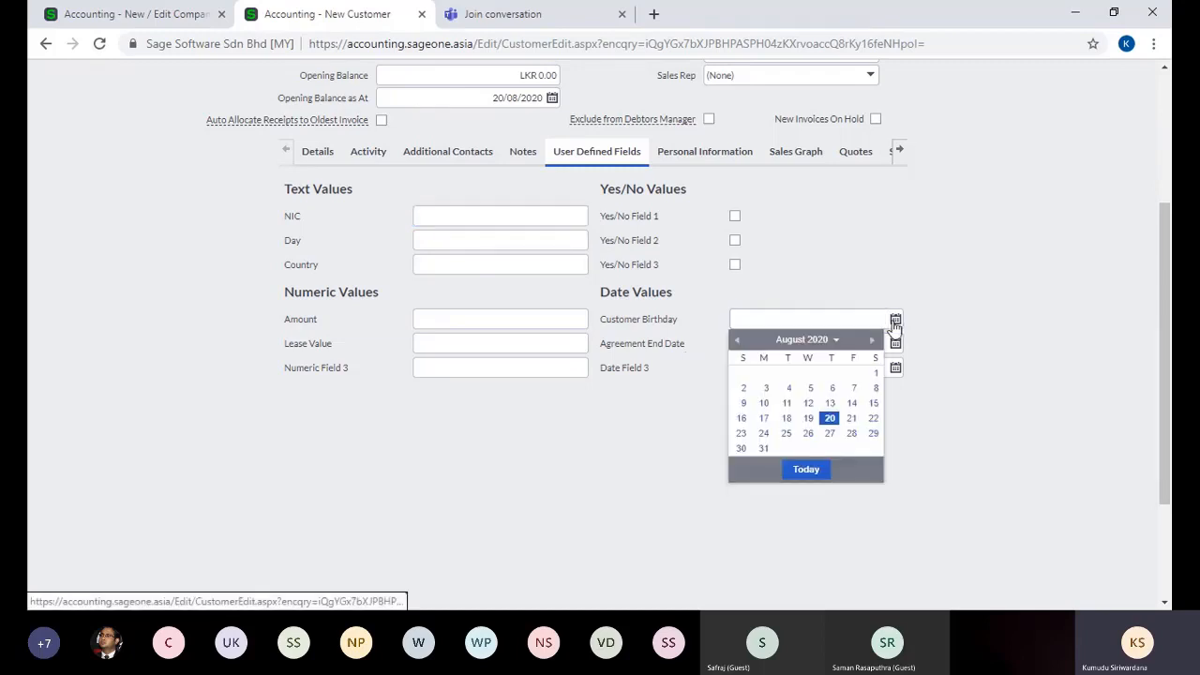
pyautogui.click(961, 363)
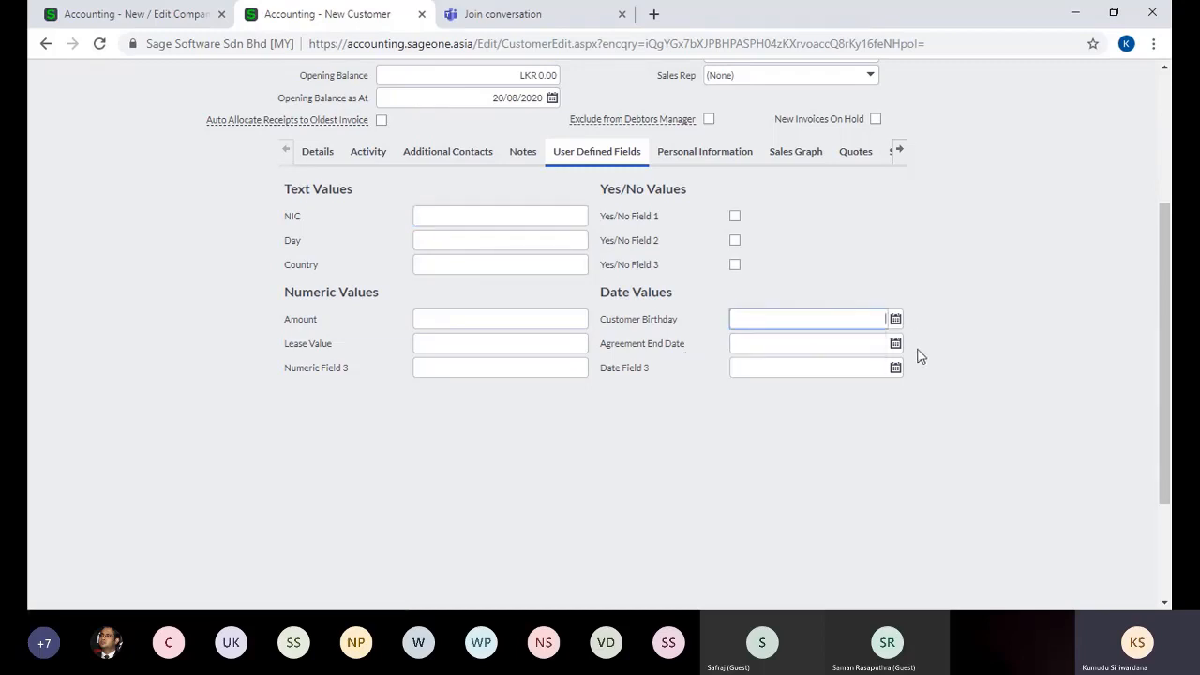
pyautogui.click(895, 344)
pyautogui.click(963, 395)
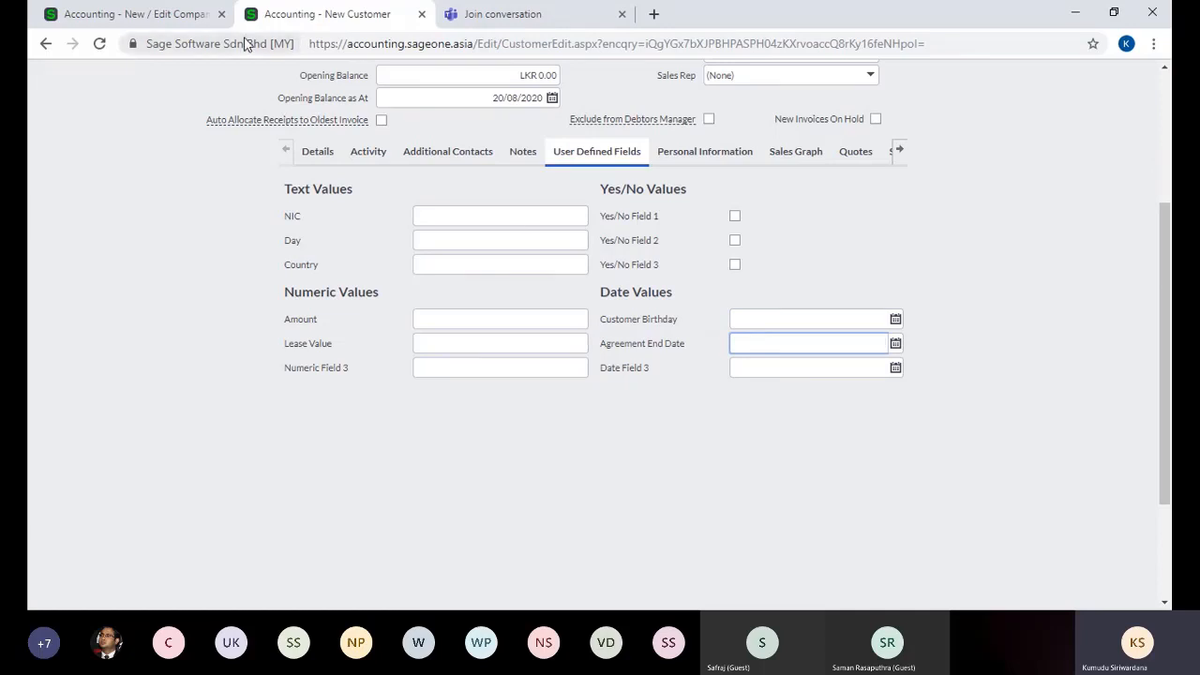
# Return to the company settings and show the Supplier user defined fields.
pyautogui.click(136, 12)
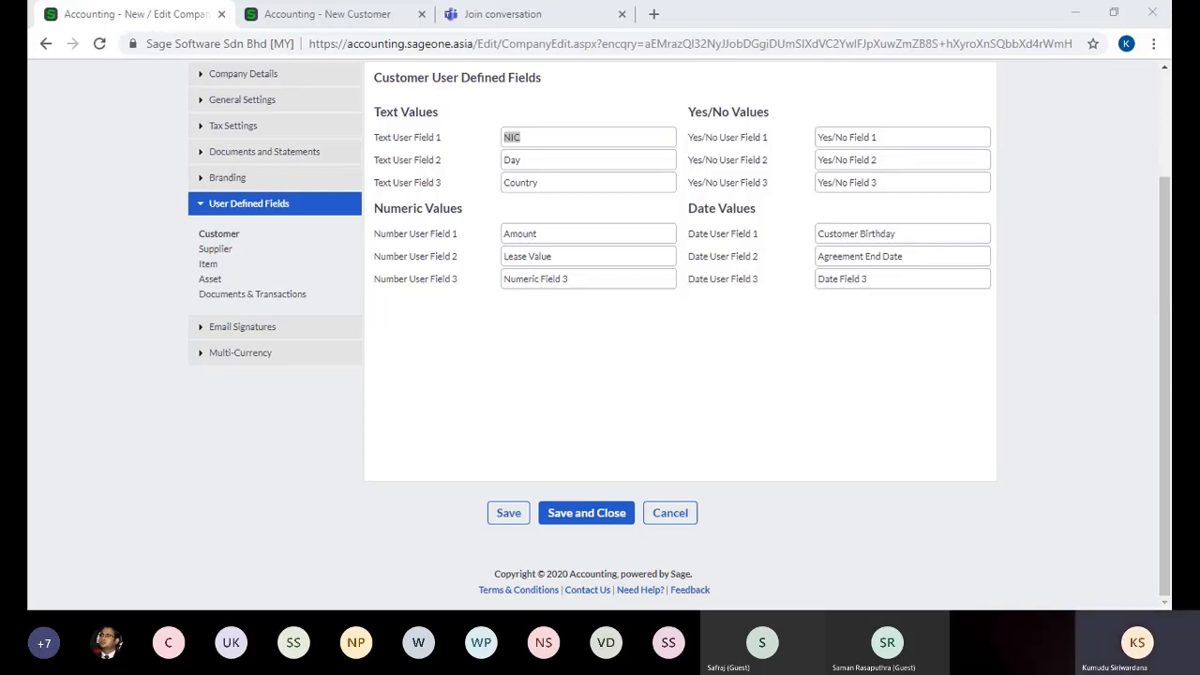
pyautogui.hotkey('alt', 'Tab')
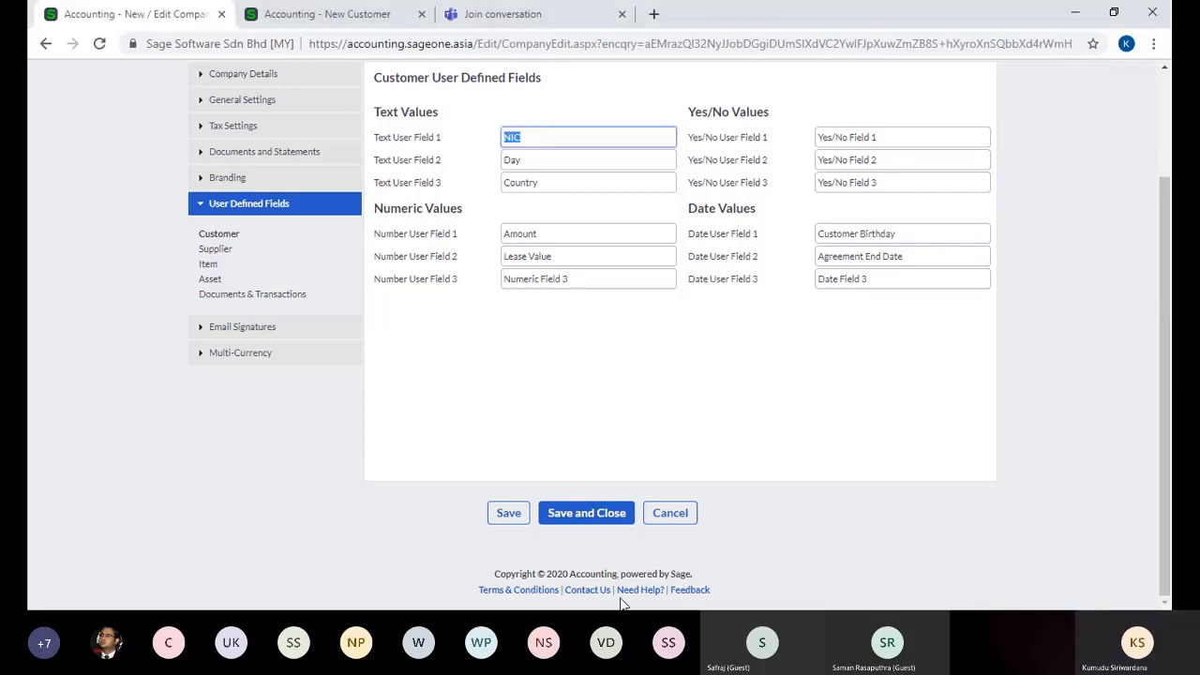
pyautogui.click(226, 254)
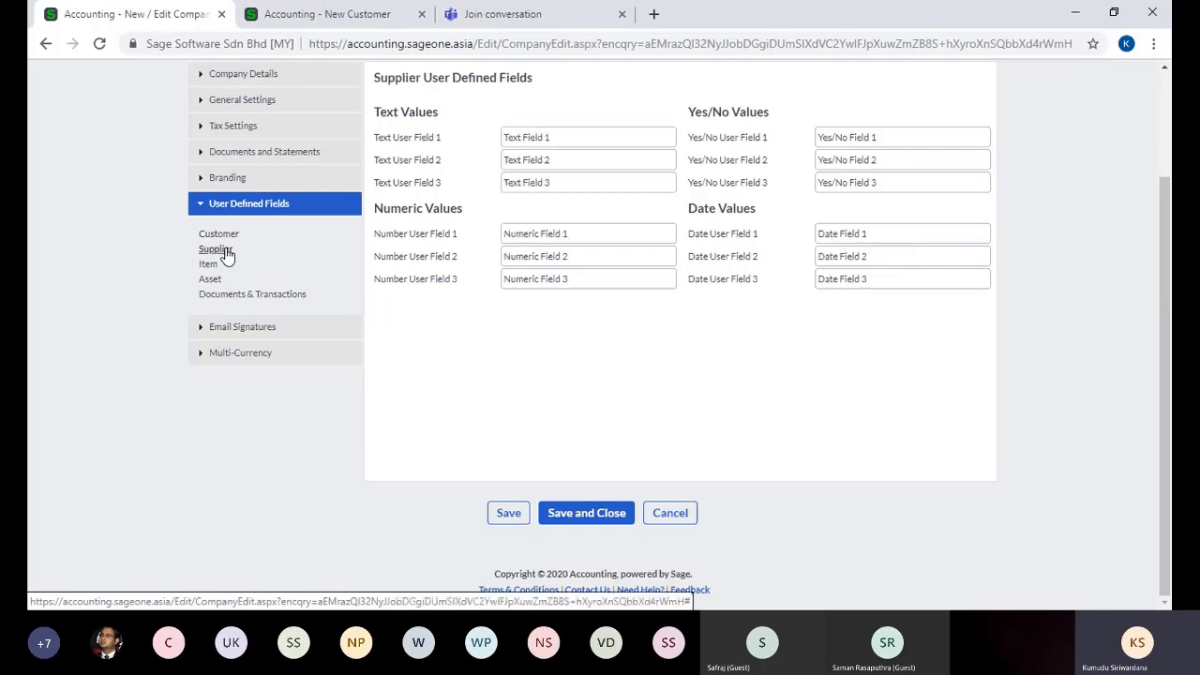
# Open a blank new supplier record in the second browser tab and look through its Details fields.
pyautogui.click(323, 14)
pyautogui.scroll(3, 805, 76)
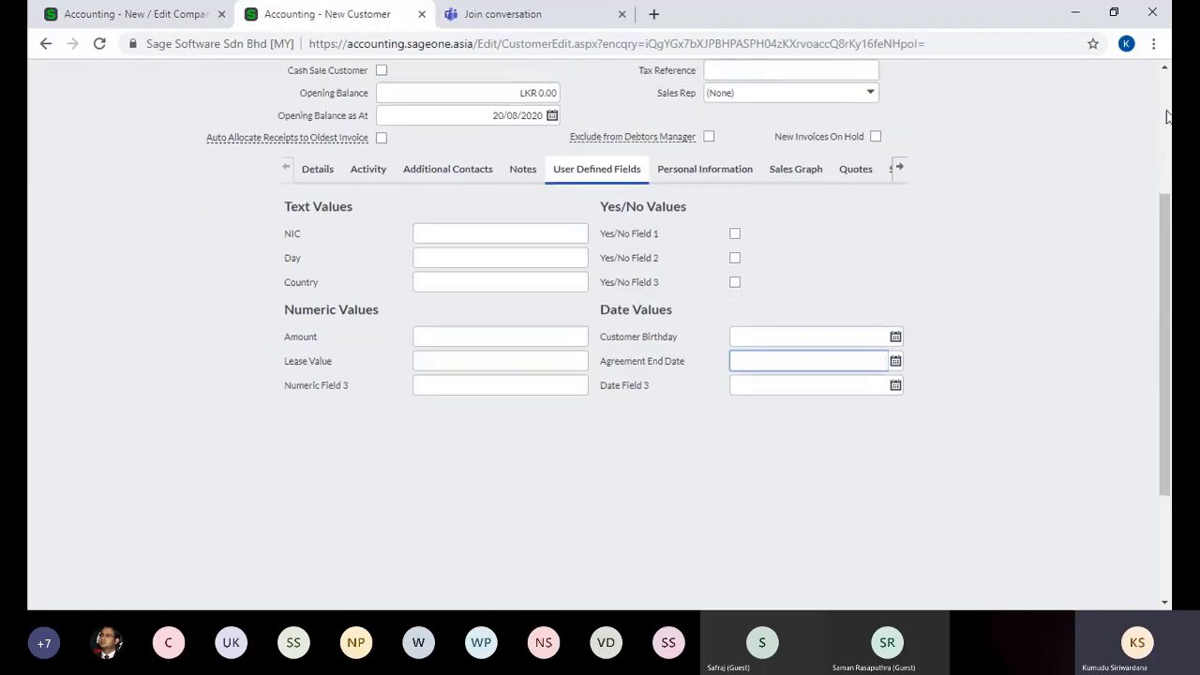
pyautogui.click(264, 110)
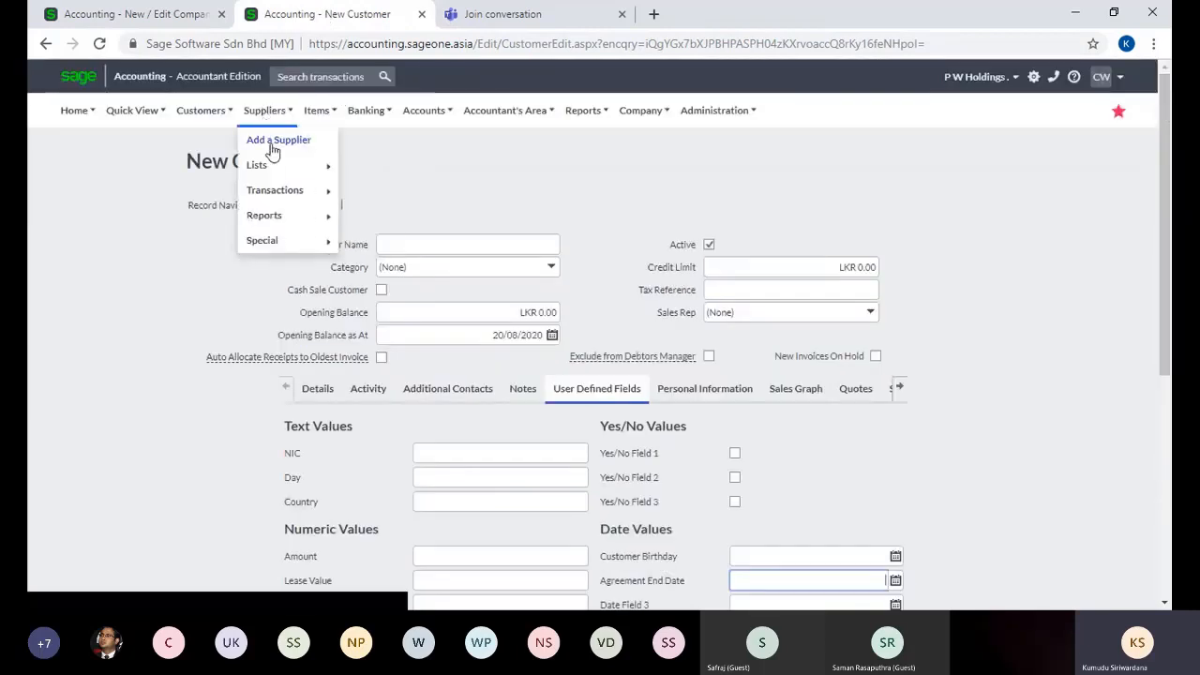
pyautogui.moveTo(279, 193)
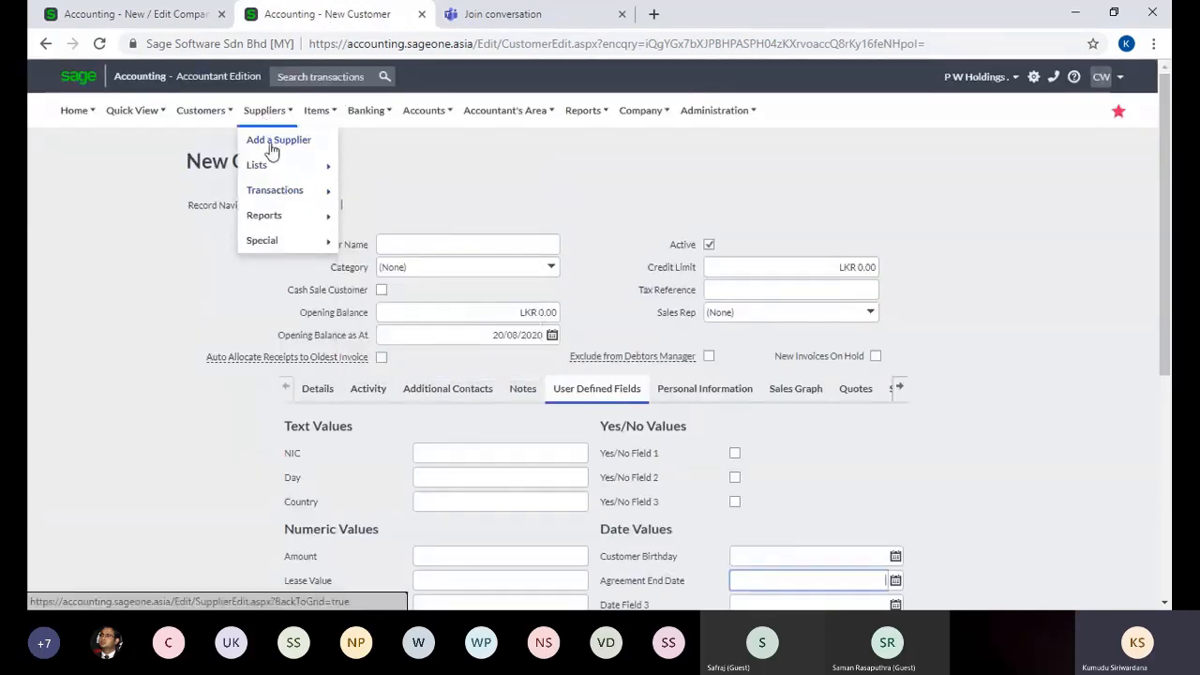
pyautogui.click(271, 150)
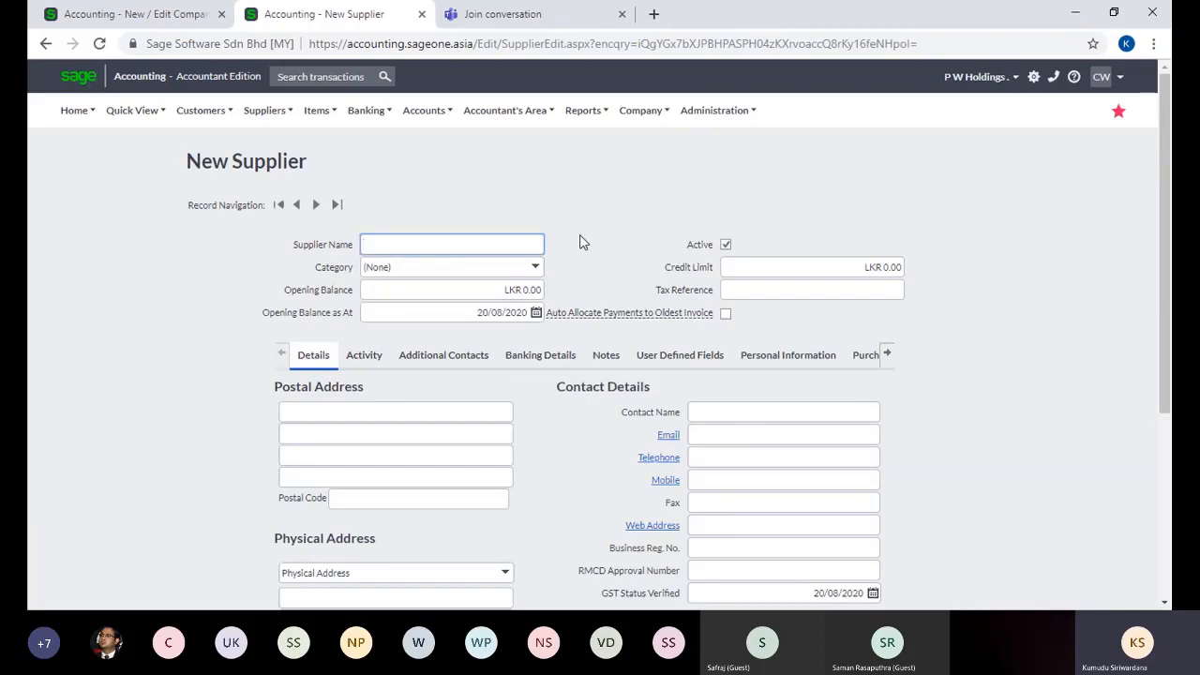
pyautogui.click(1167, 517)
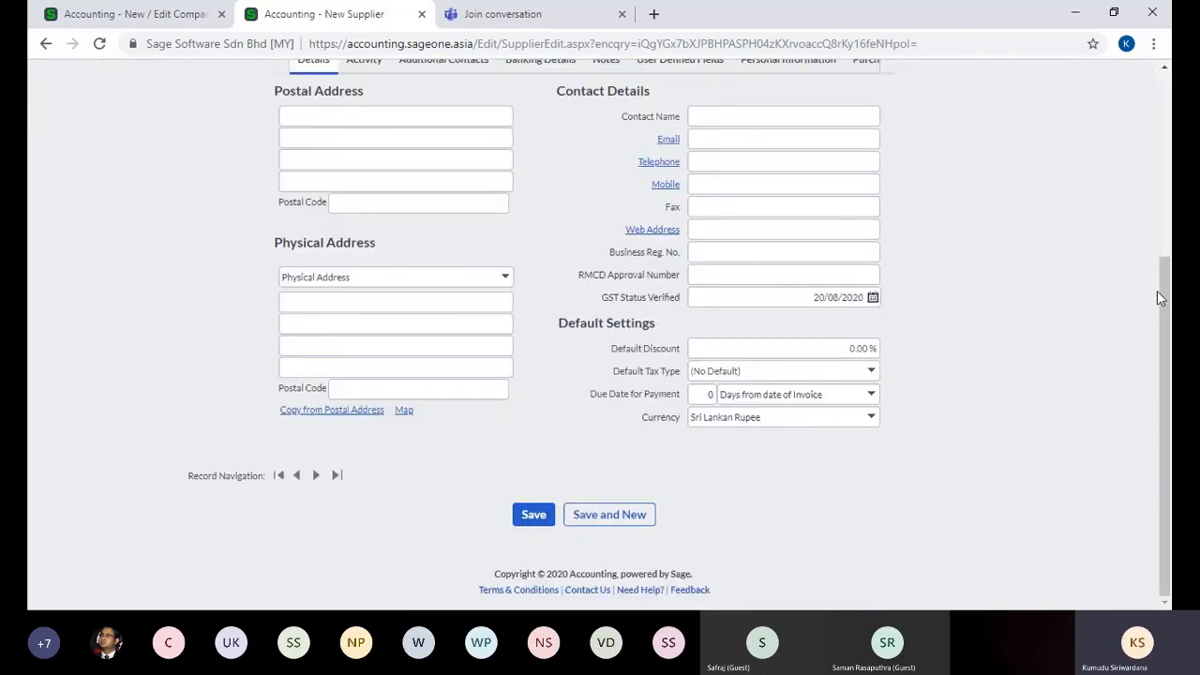
pyautogui.click(1167, 246)
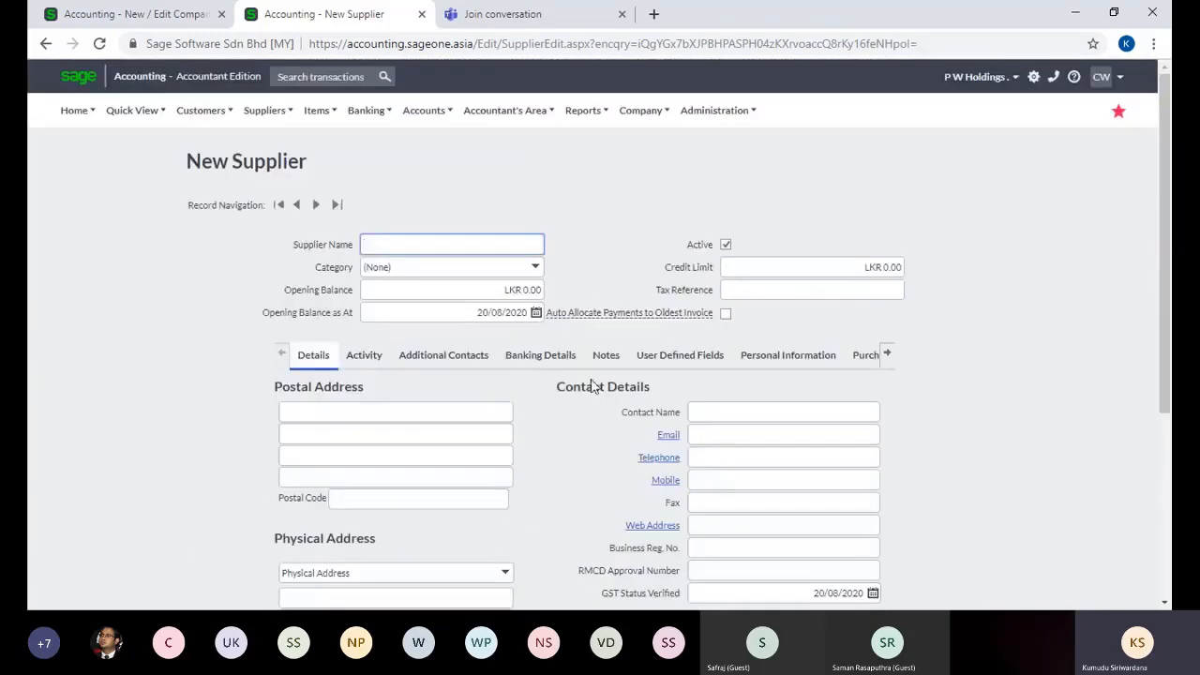
# Show the User Defined Fields of the blank new supplier record.
pyautogui.click(670, 356)
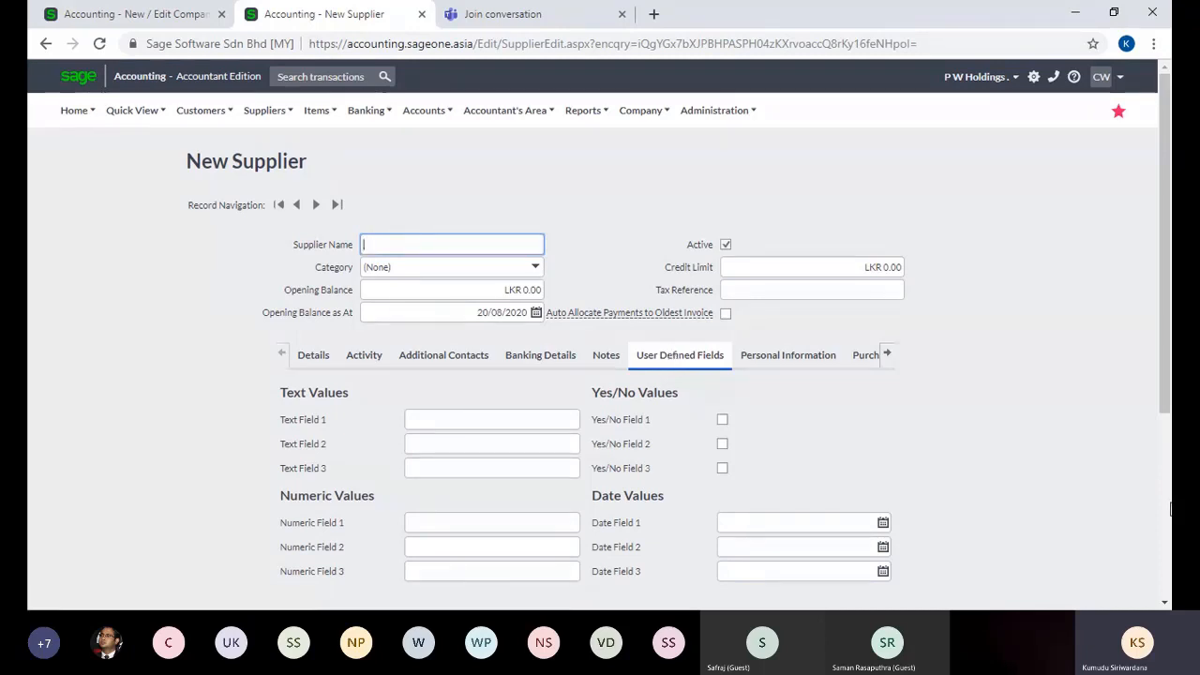
pyautogui.click(1169, 529)
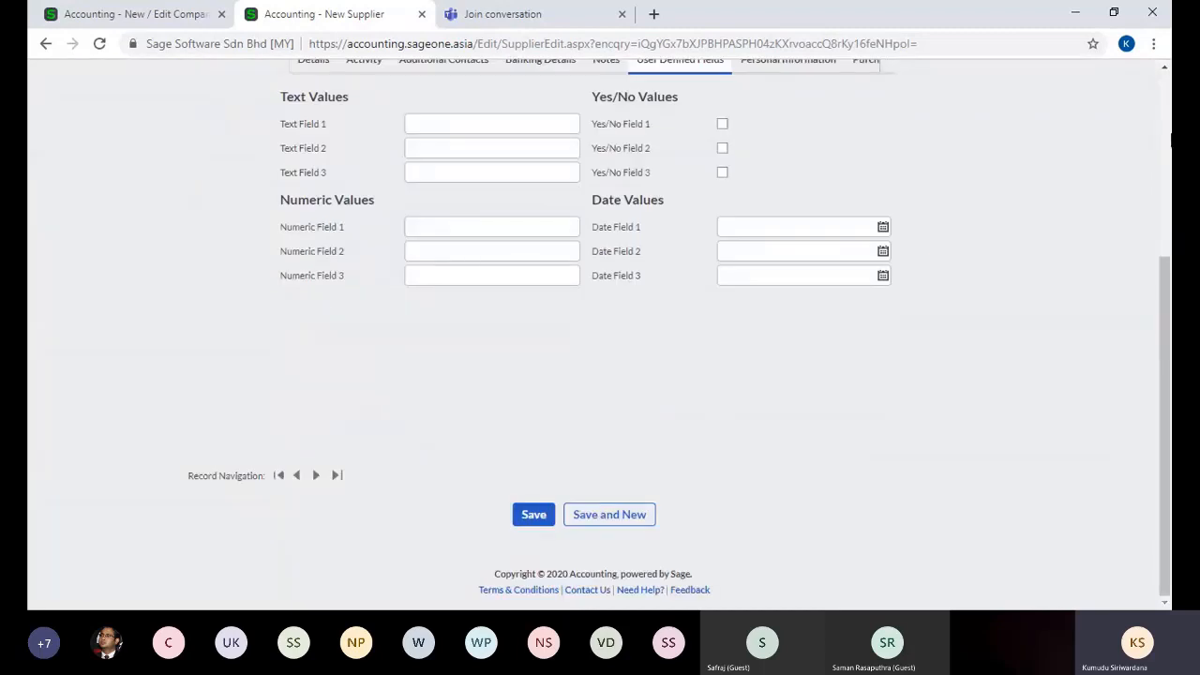
pyautogui.click(1170, 125)
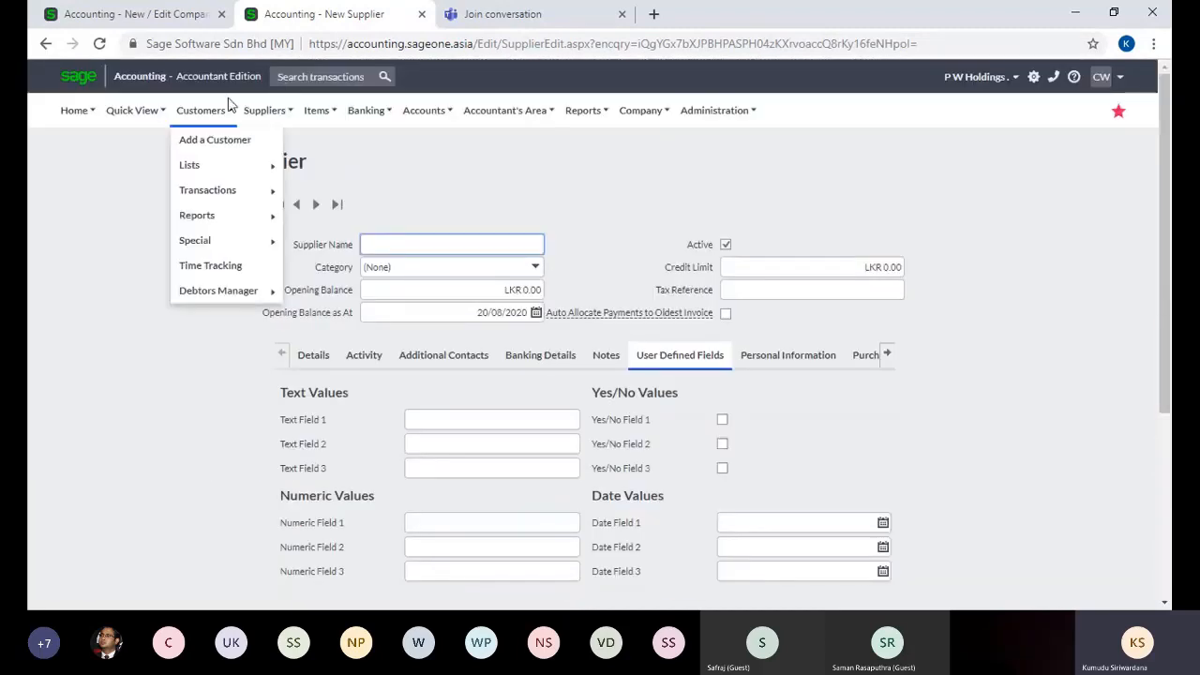
# Show the Item user defined fields in the company settings and on a blank new item record.
pyautogui.click(137, 15)
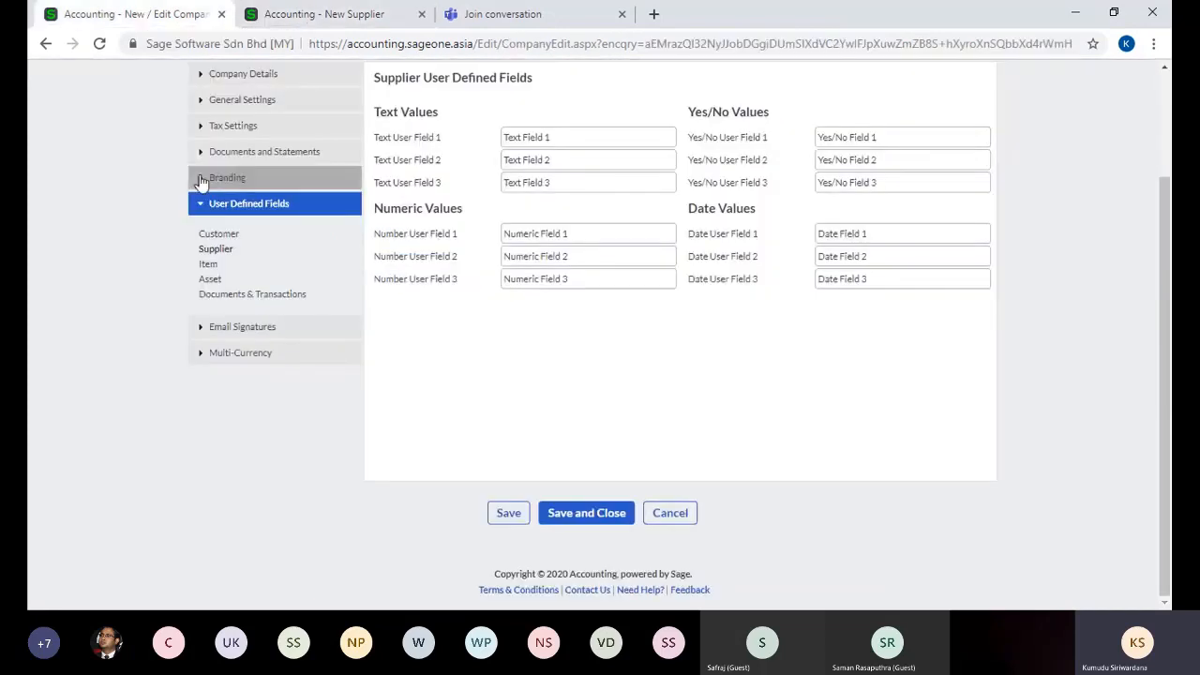
pyautogui.click(214, 265)
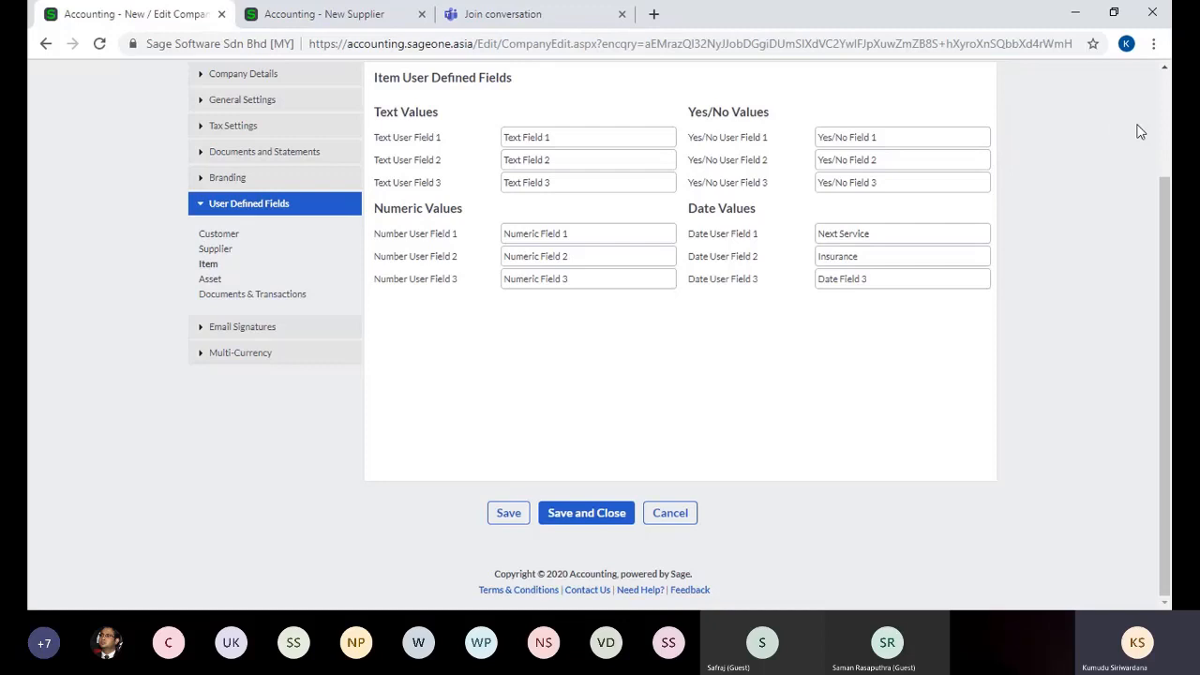
pyautogui.scroll(3, 1140, 131)
pyautogui.moveTo(321, 120)
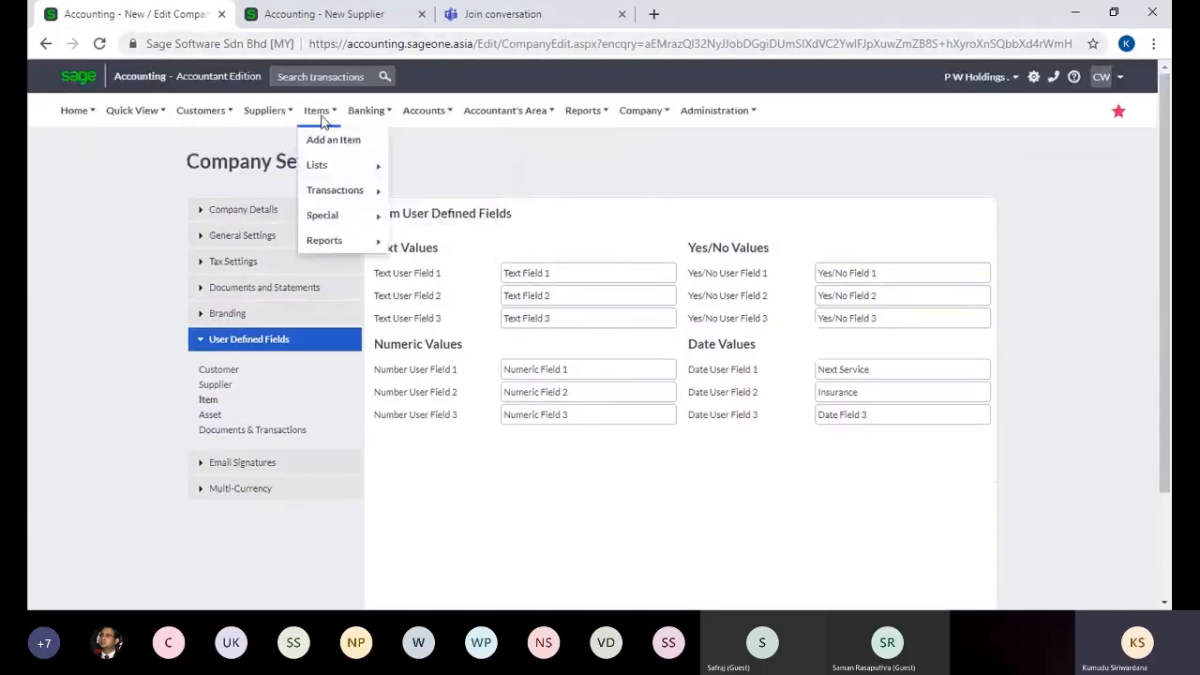
pyautogui.click(326, 142)
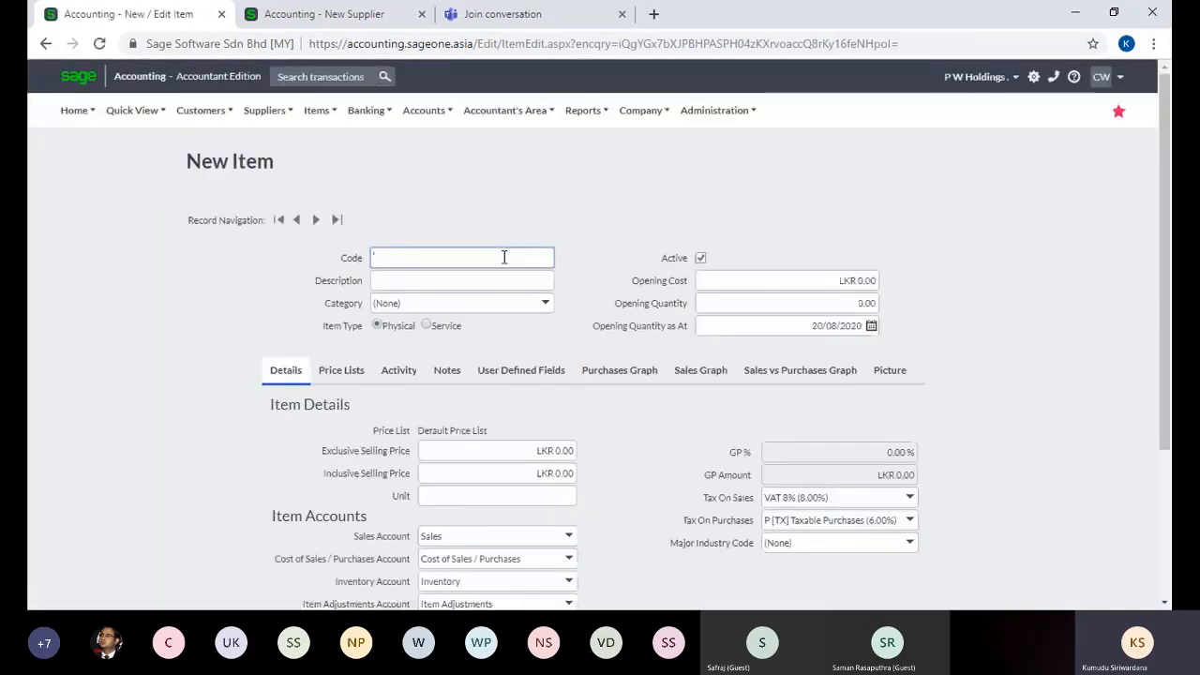
pyautogui.click(523, 372)
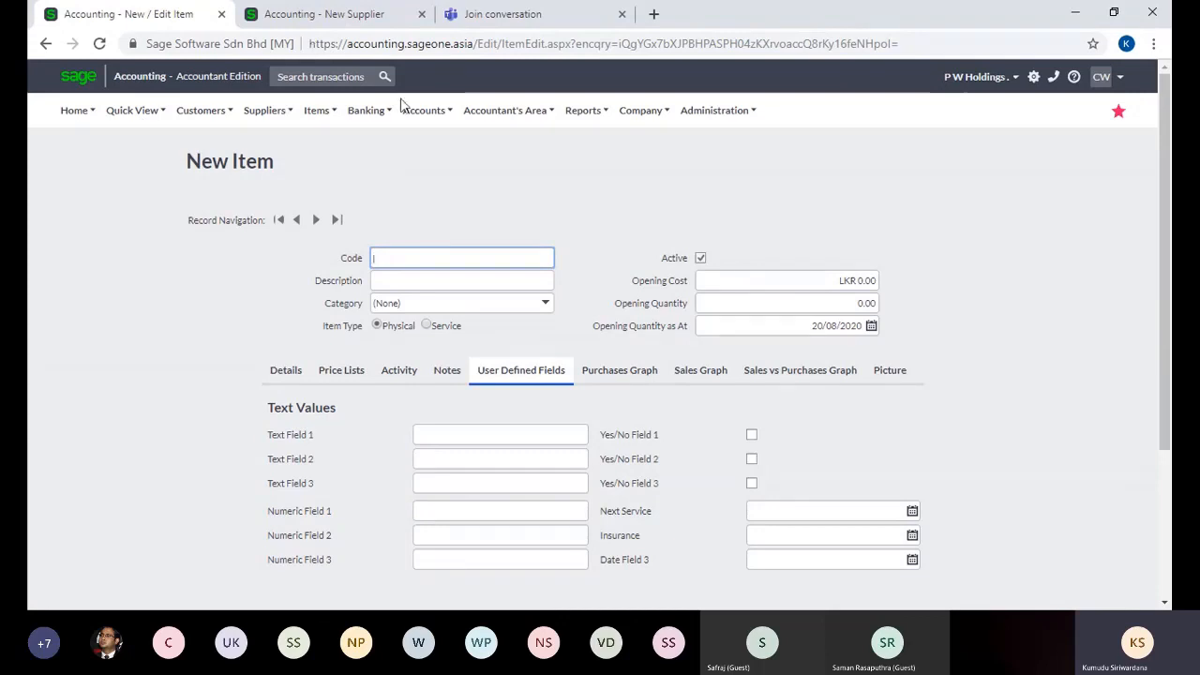
# Reopen the company settings and show the user defined fields for assets and for documents and transactions.
pyautogui.moveTo(579, 111)
pyautogui.moveTo(641, 110)
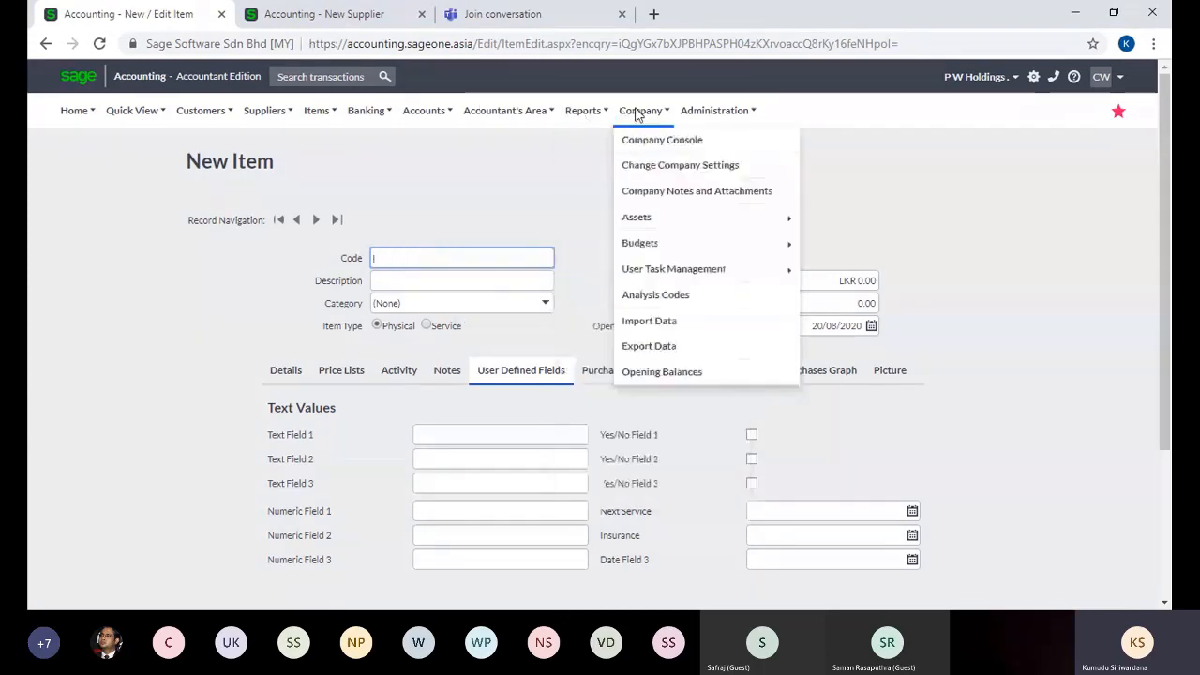
pyautogui.click(646, 166)
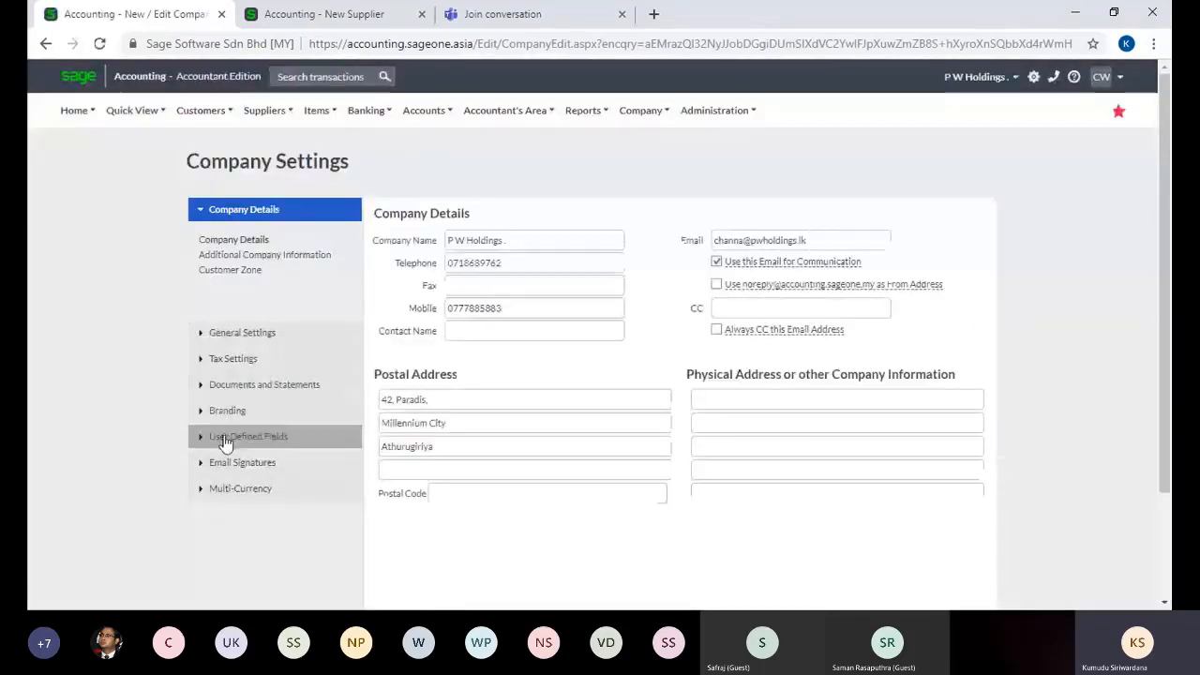
pyautogui.click(225, 438)
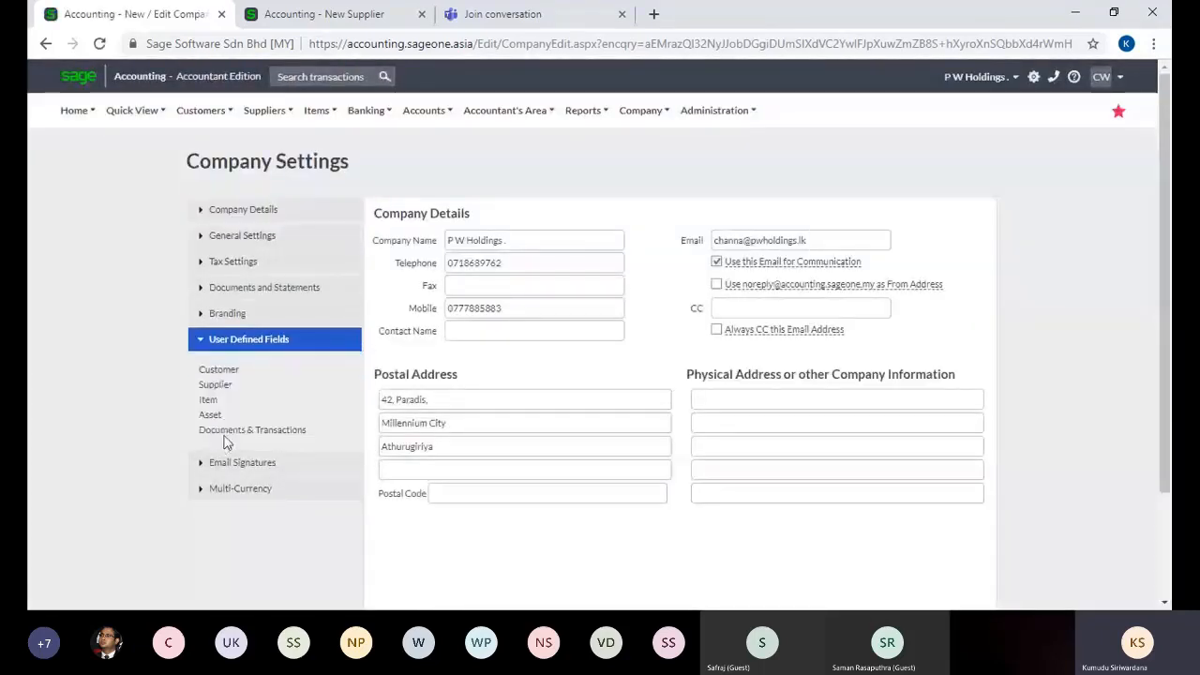
pyautogui.click(209, 416)
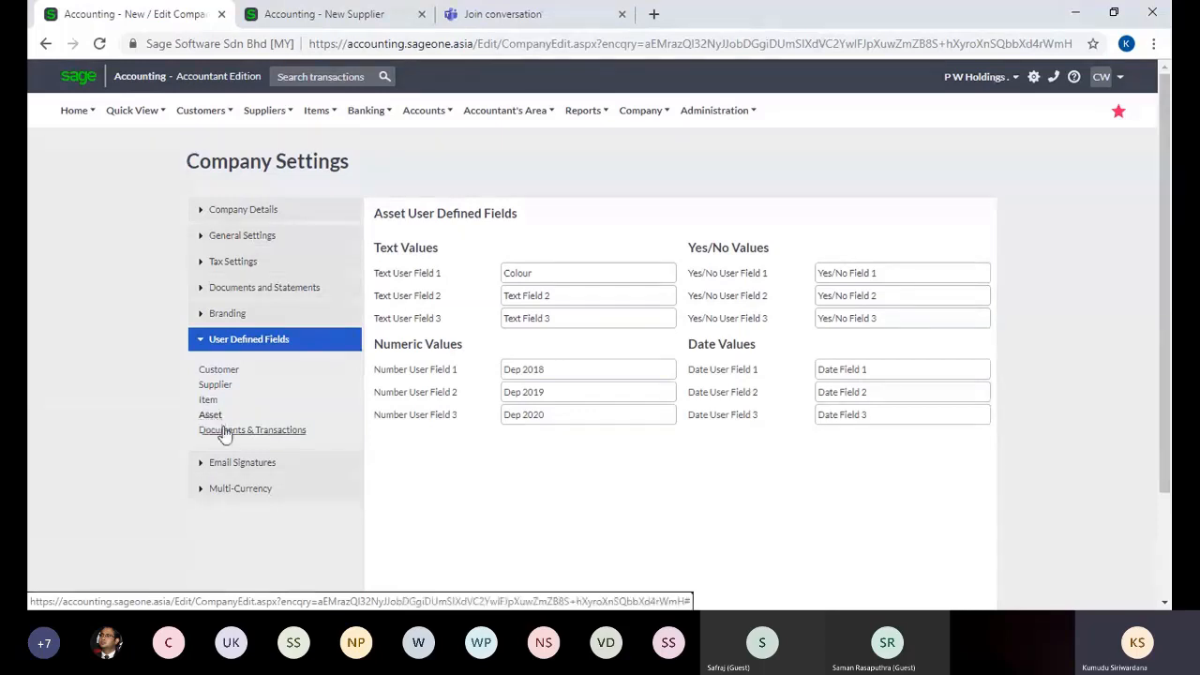
pyautogui.click(226, 436)
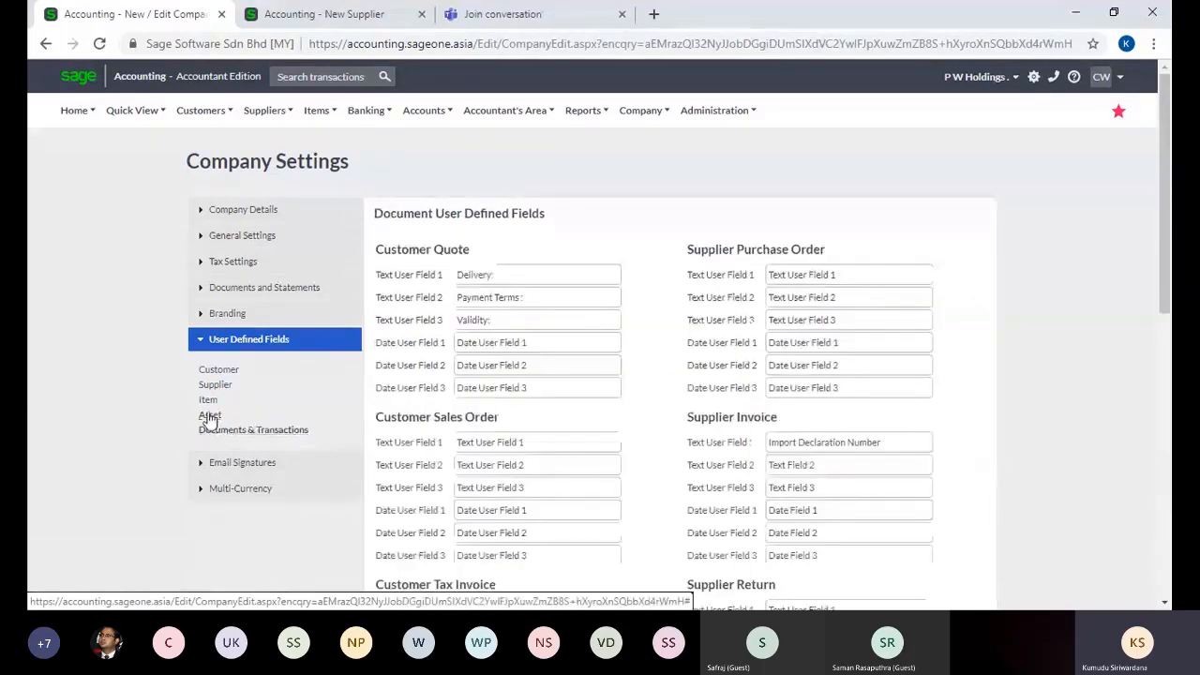
pyautogui.click(210, 416)
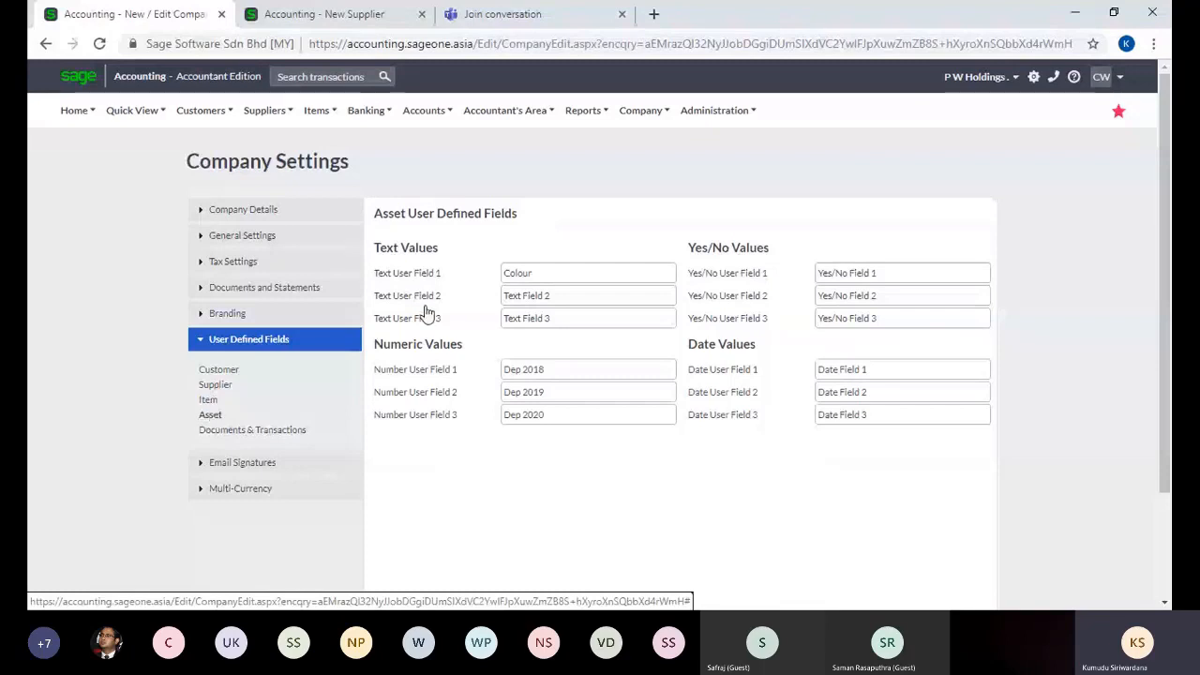
# Open a blank new asset record and look through its user defined fields, including Colour and Dep 2018 to Dep 2020.
pyautogui.click(643, 111)
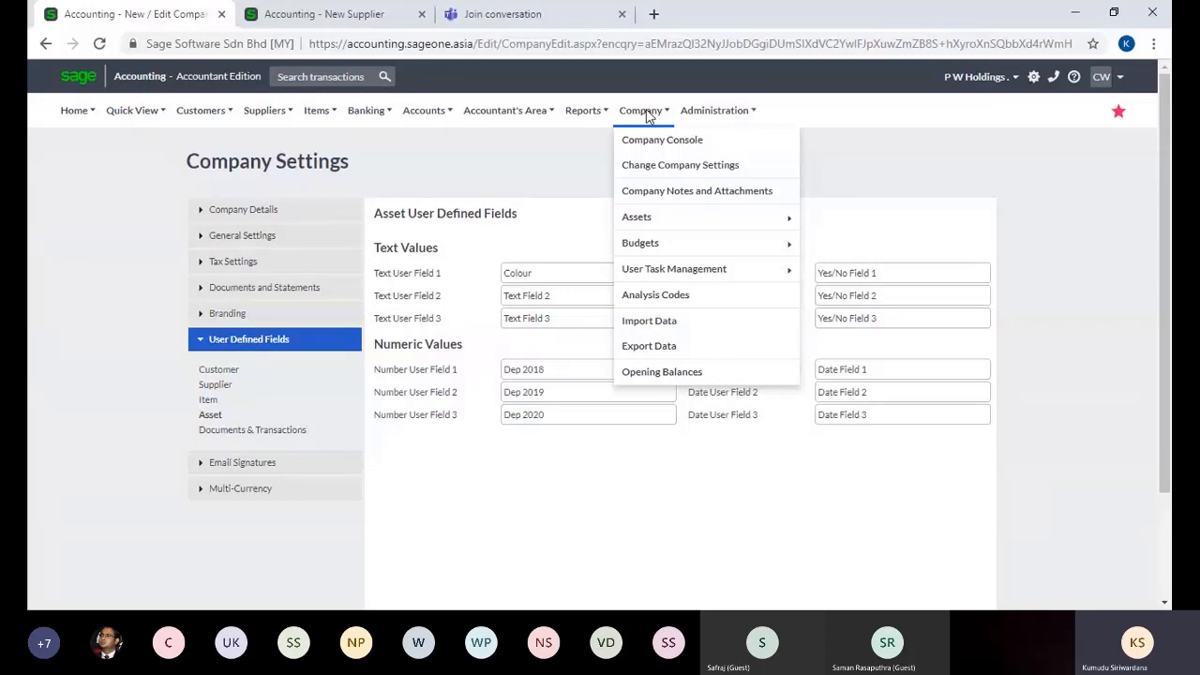
pyautogui.moveTo(656, 221)
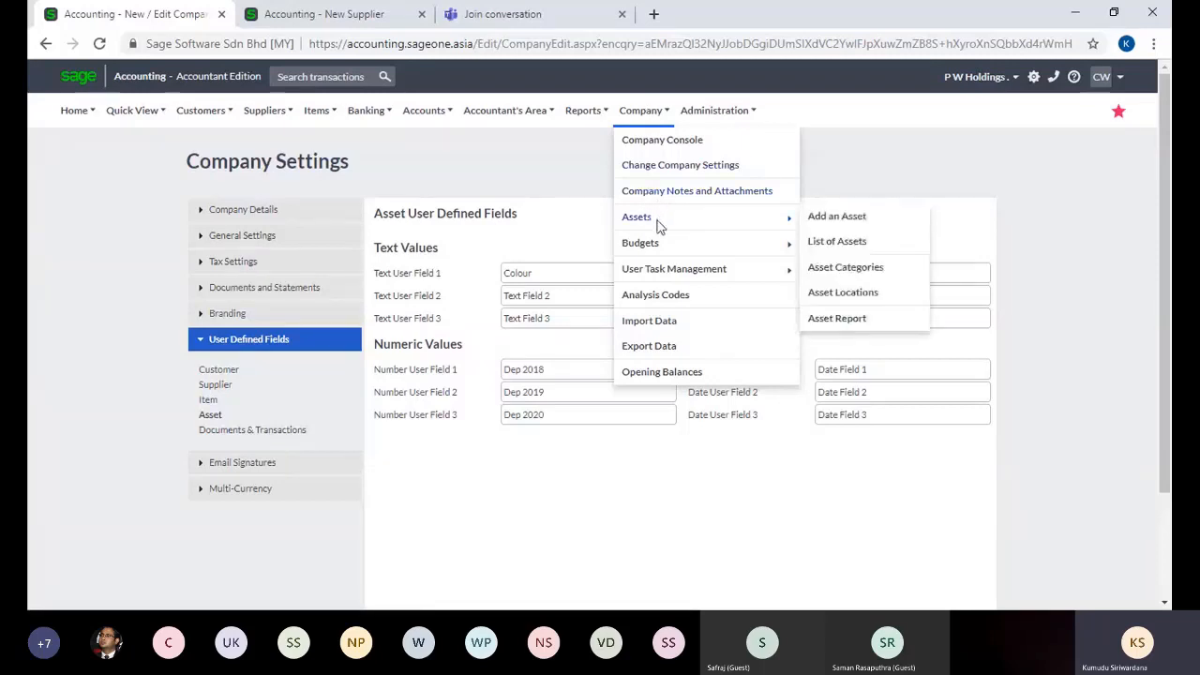
pyautogui.click(818, 223)
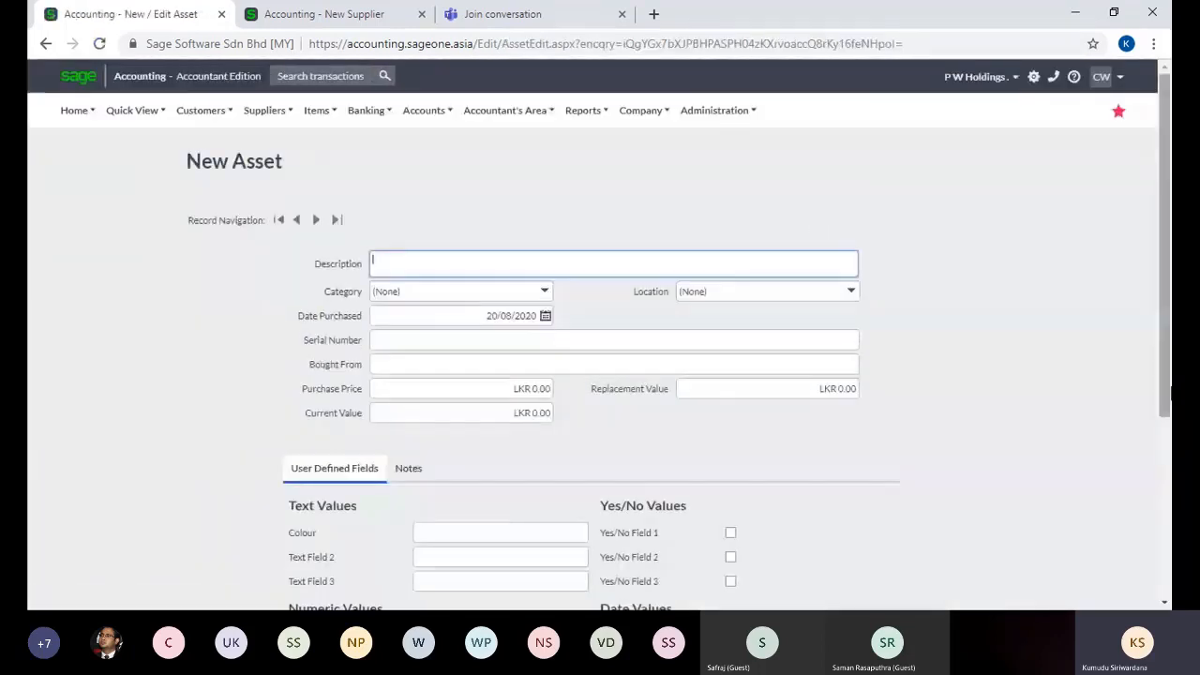
pyautogui.scroll(-3, 475, 241)
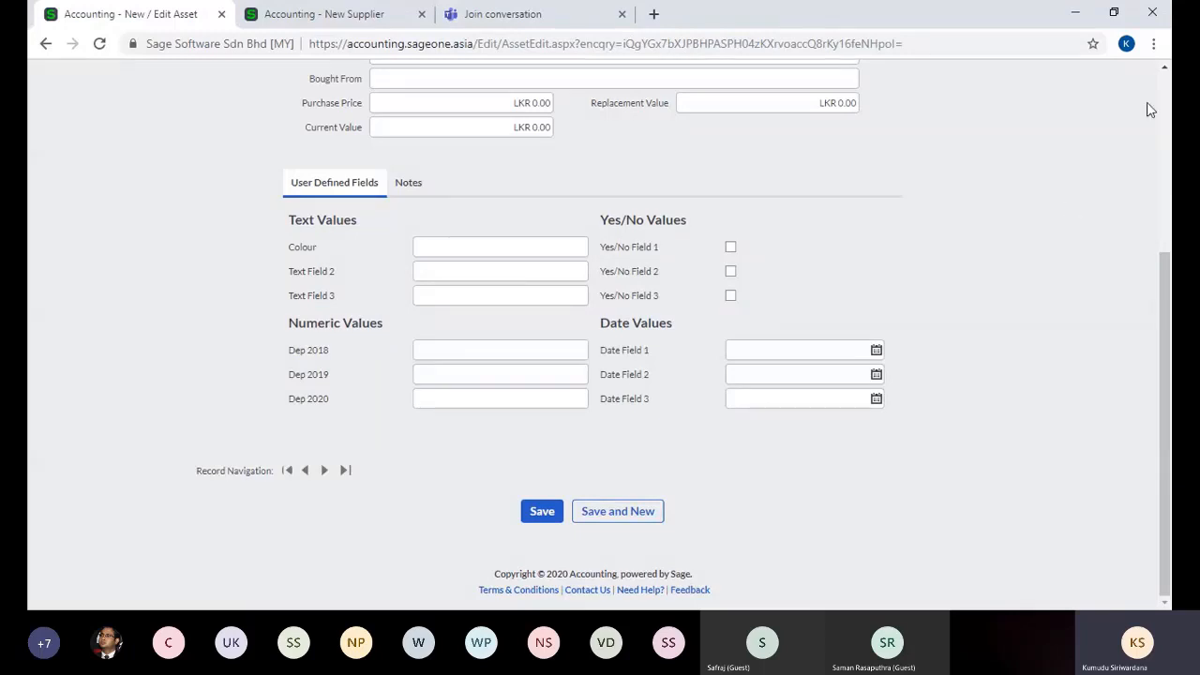
pyautogui.scroll(2, 1164, 71)
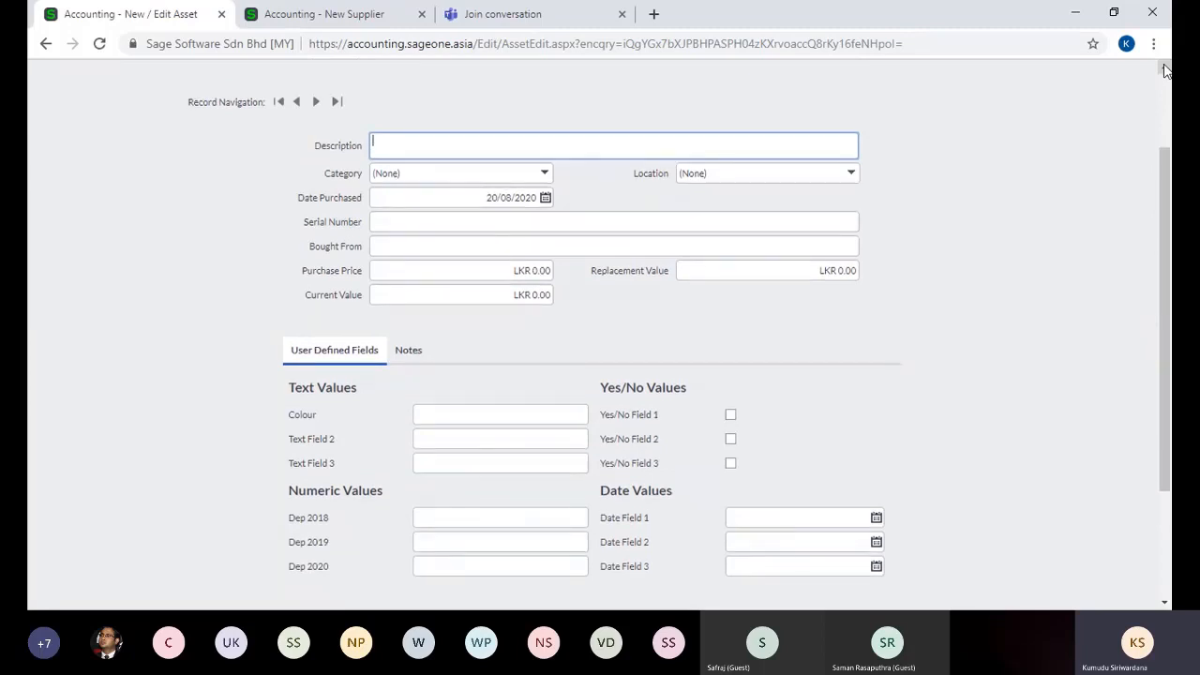
pyautogui.click(1164, 70)
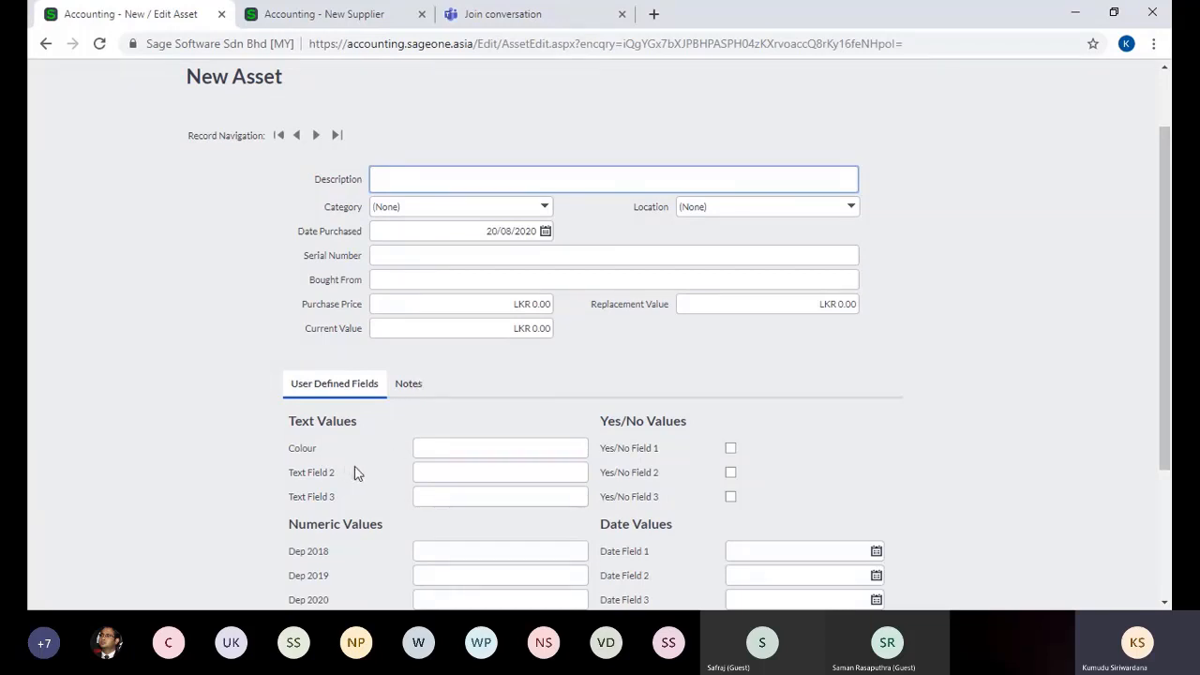
pyautogui.click(432, 448)
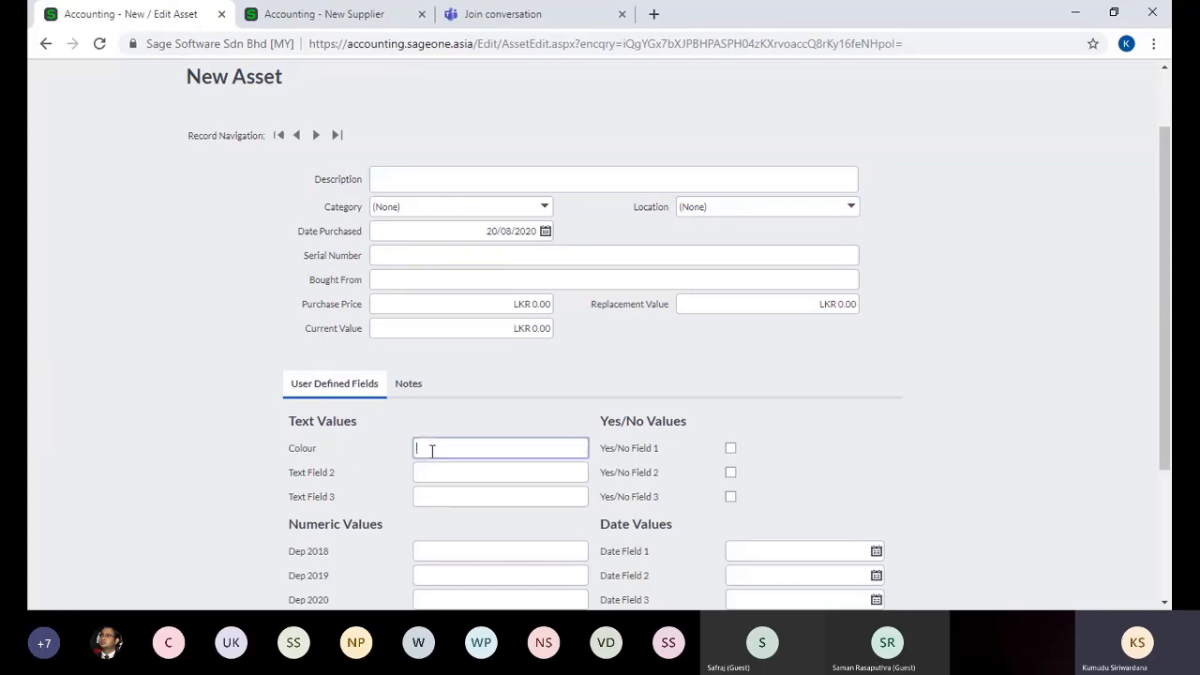
pyautogui.click(444, 477)
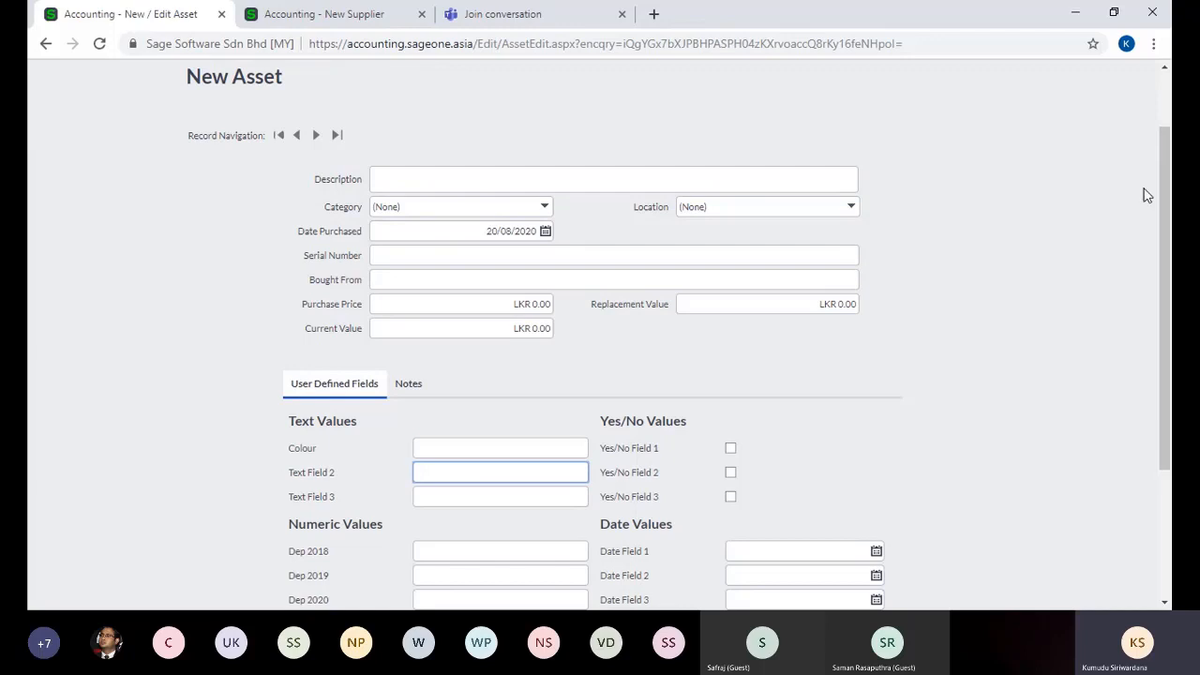
pyautogui.click(1169, 88)
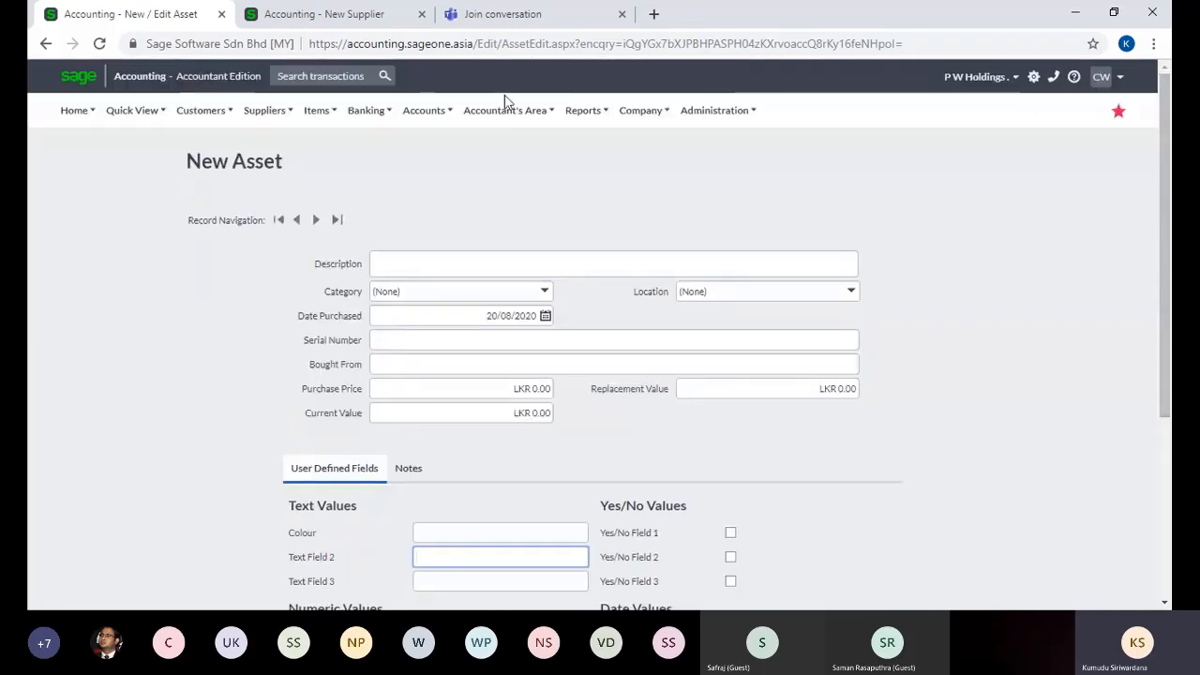
# Reopen the company settings and show the user defined fields for assets, followed by those for documents and transactions.
pyautogui.click(605, 114)
pyautogui.moveTo(643, 115)
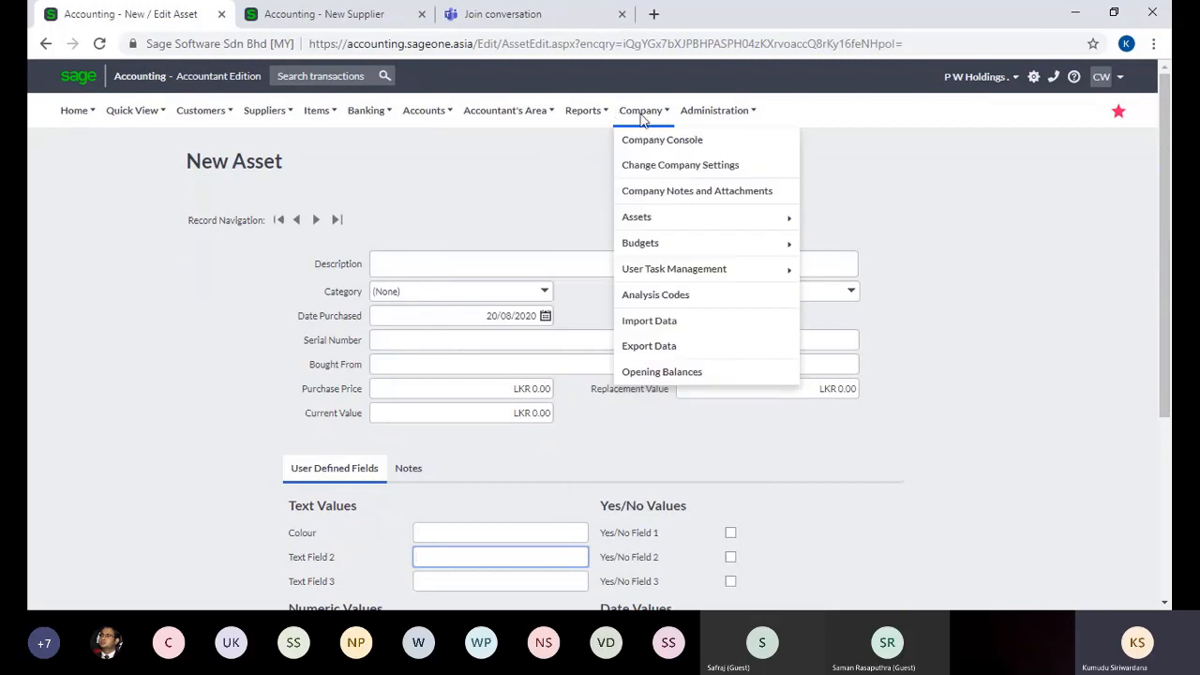
pyautogui.click(646, 165)
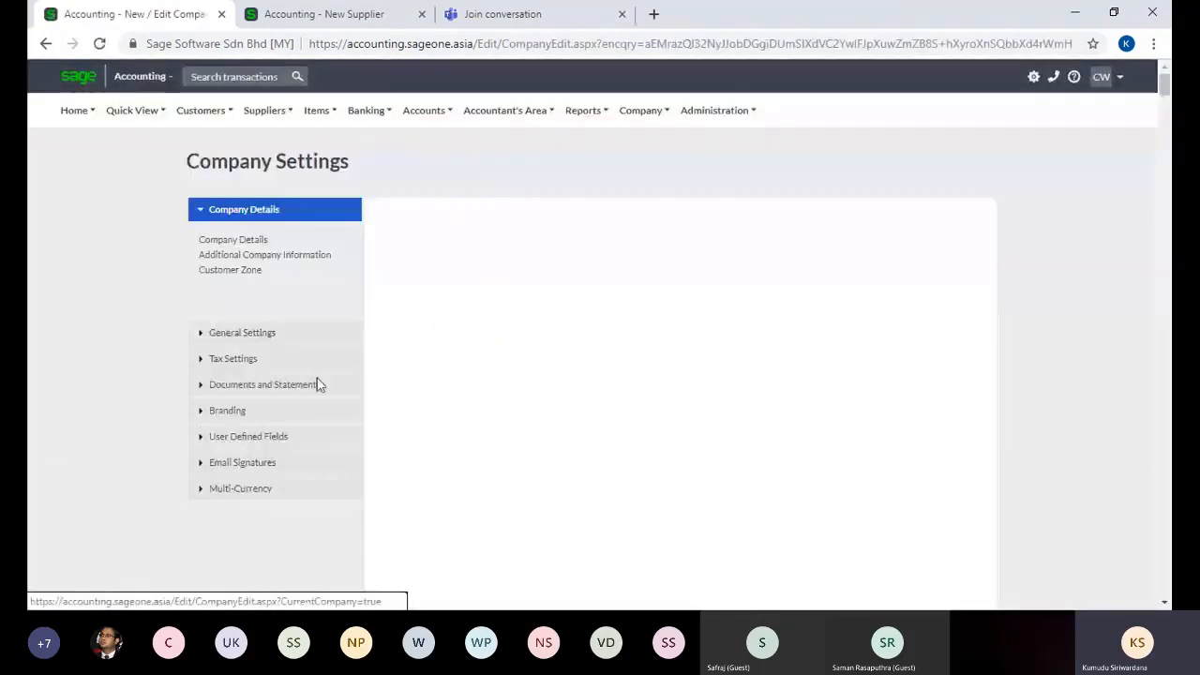
pyautogui.click(264, 436)
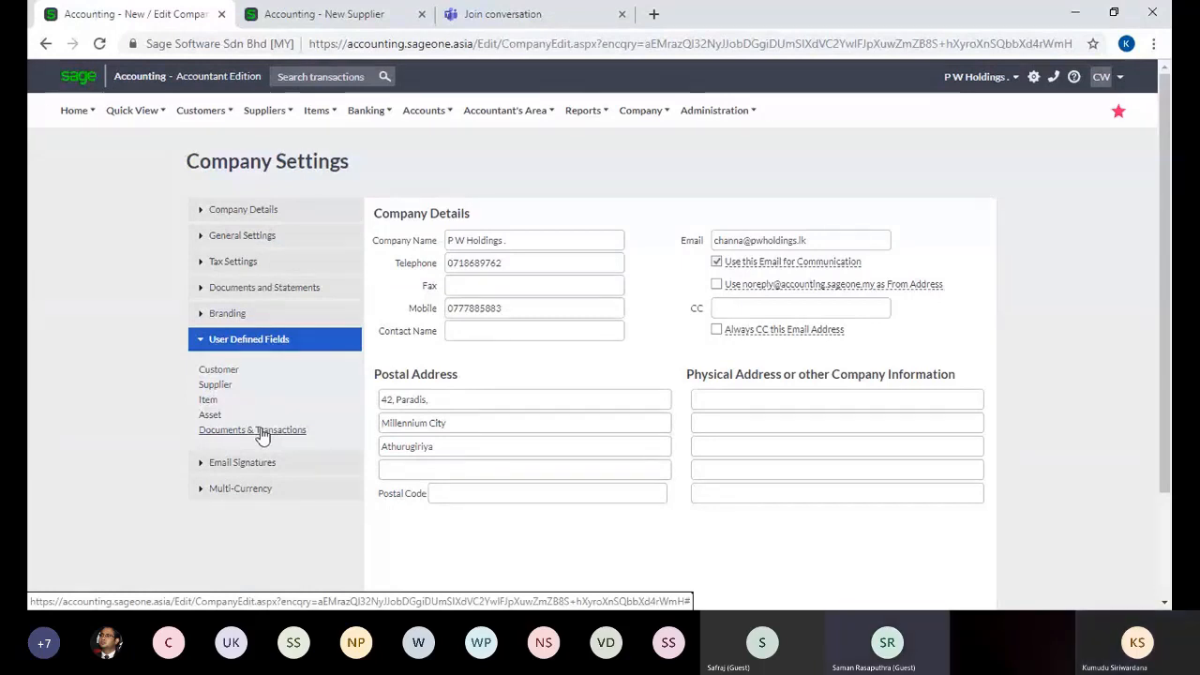
pyautogui.click(211, 416)
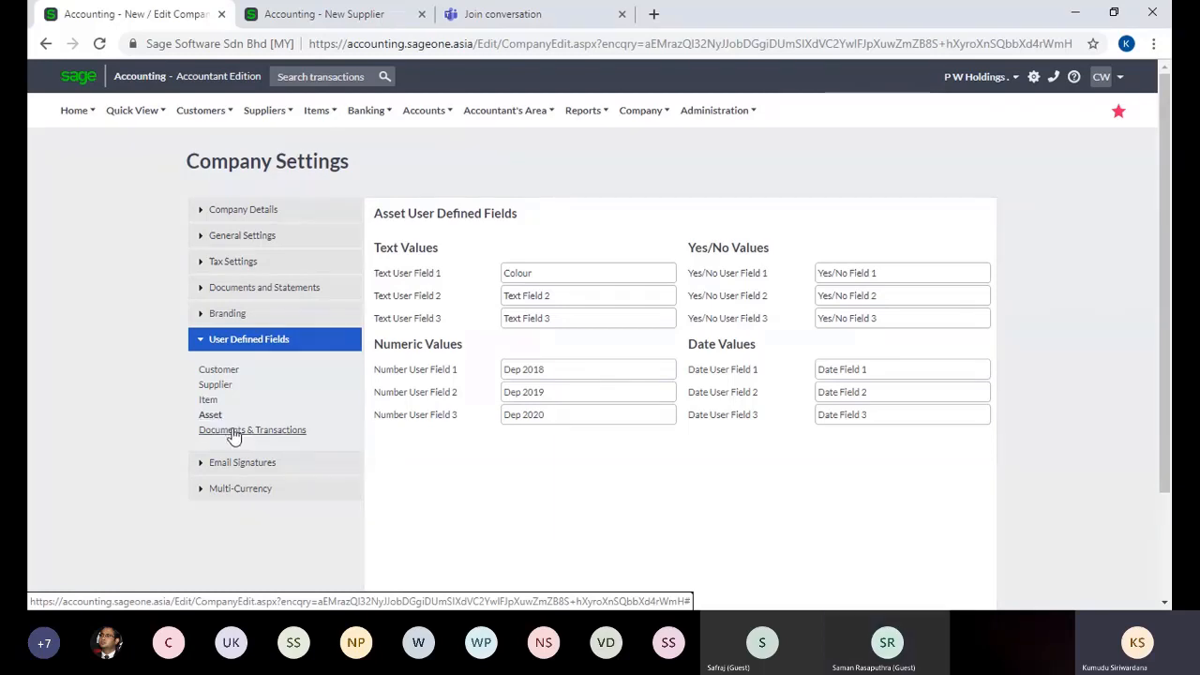
pyautogui.click(233, 430)
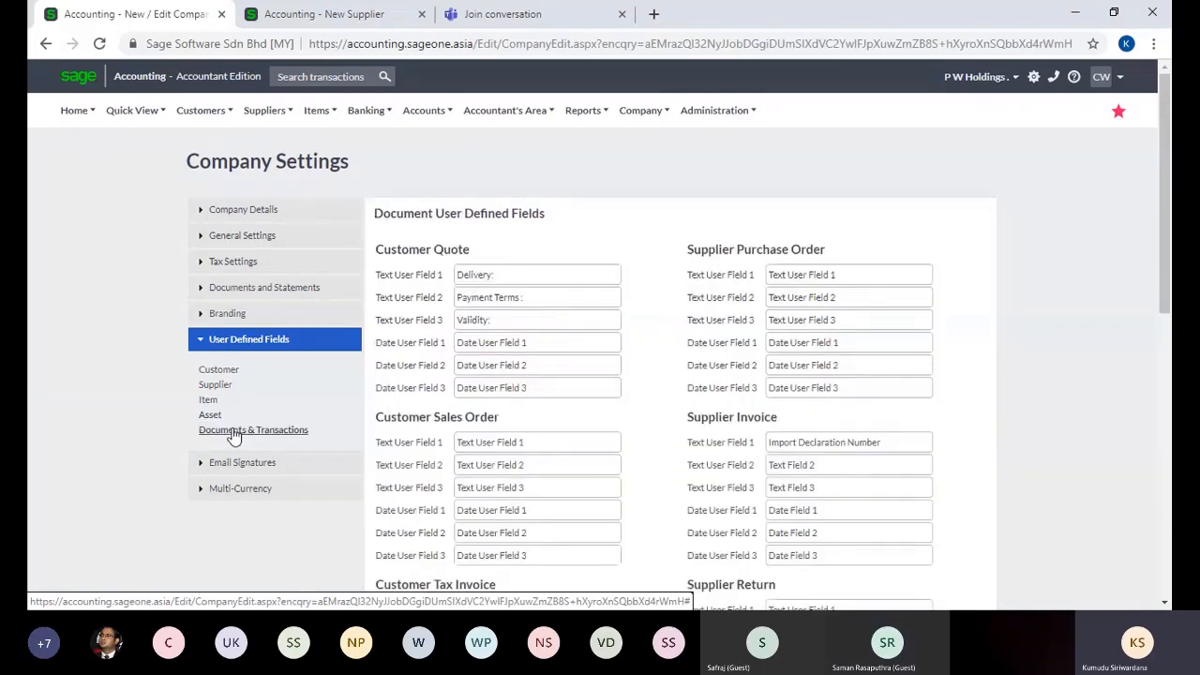
# In the second browser tab, open the customer quotes list and start a blank new quote.
pyautogui.click(314, 17)
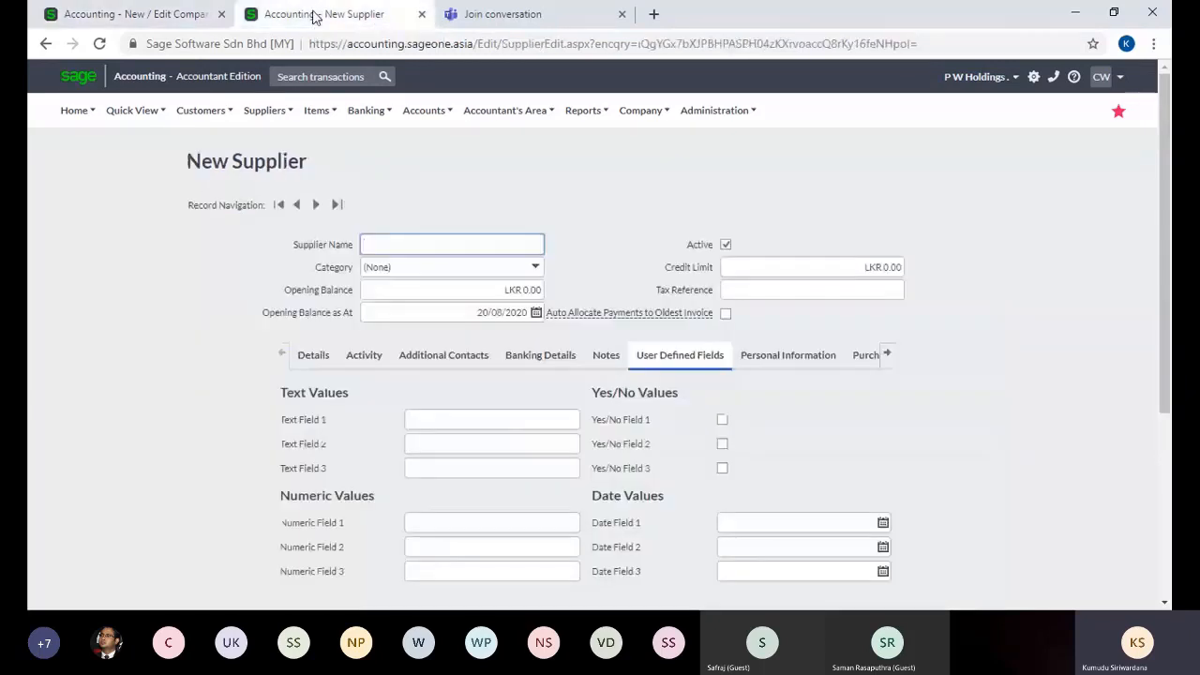
pyautogui.moveTo(221, 116)
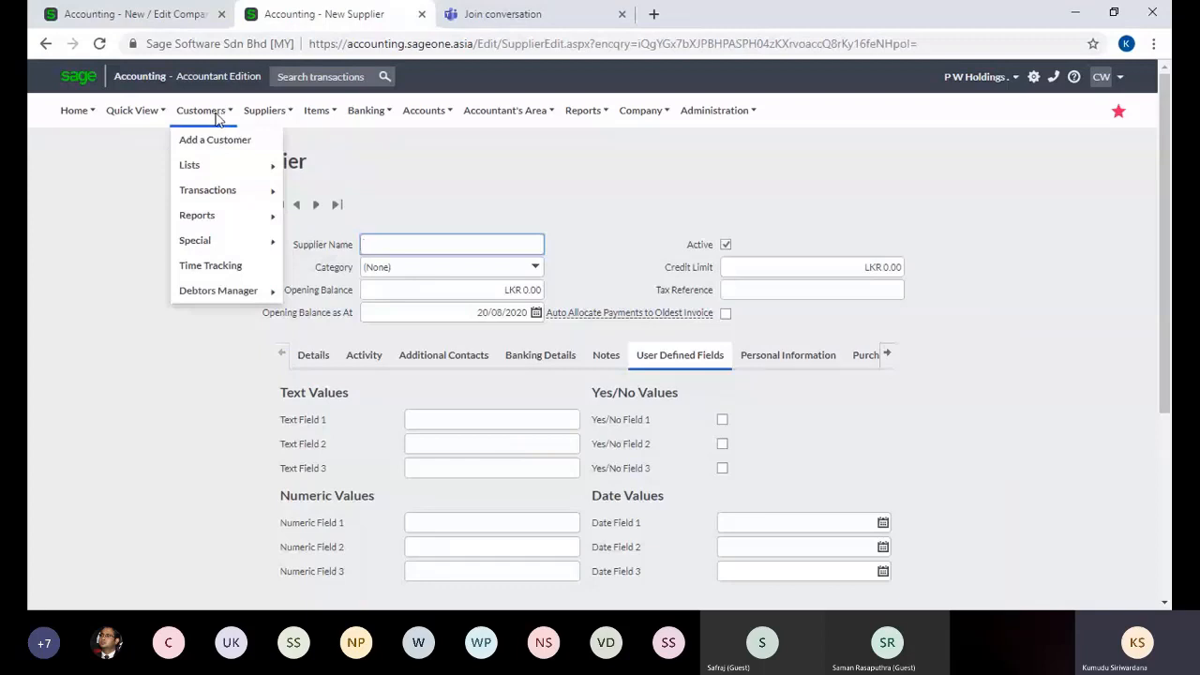
pyautogui.moveTo(218, 194)
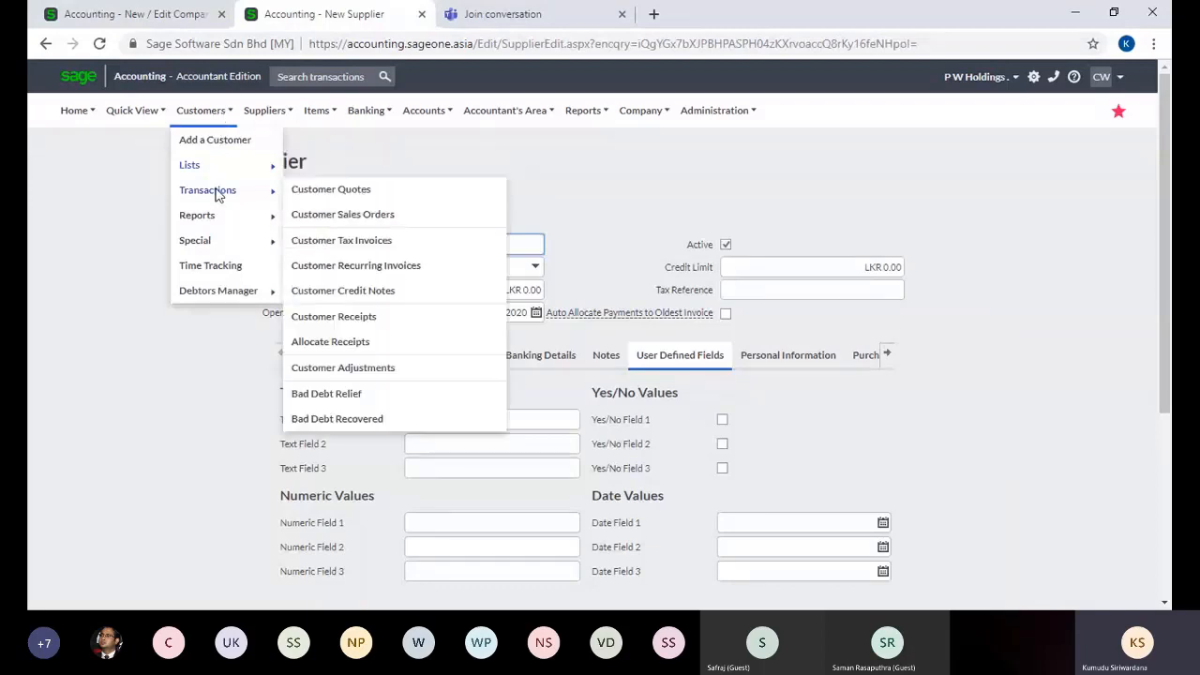
pyautogui.click(307, 197)
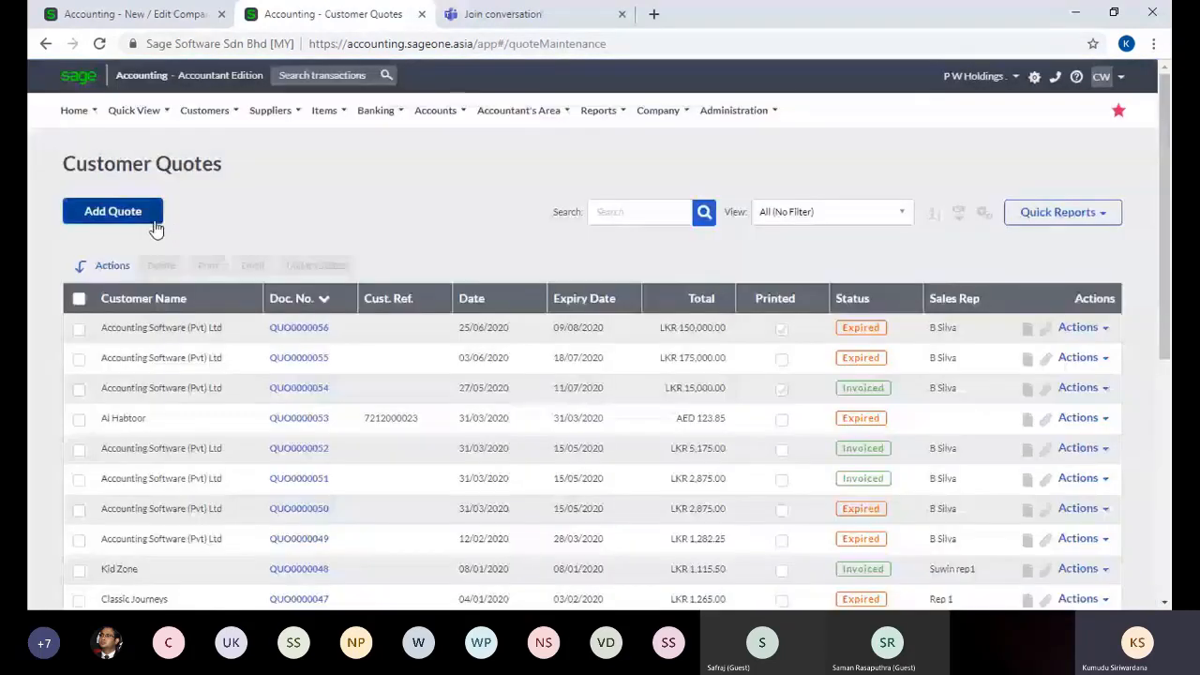
pyautogui.click(153, 226)
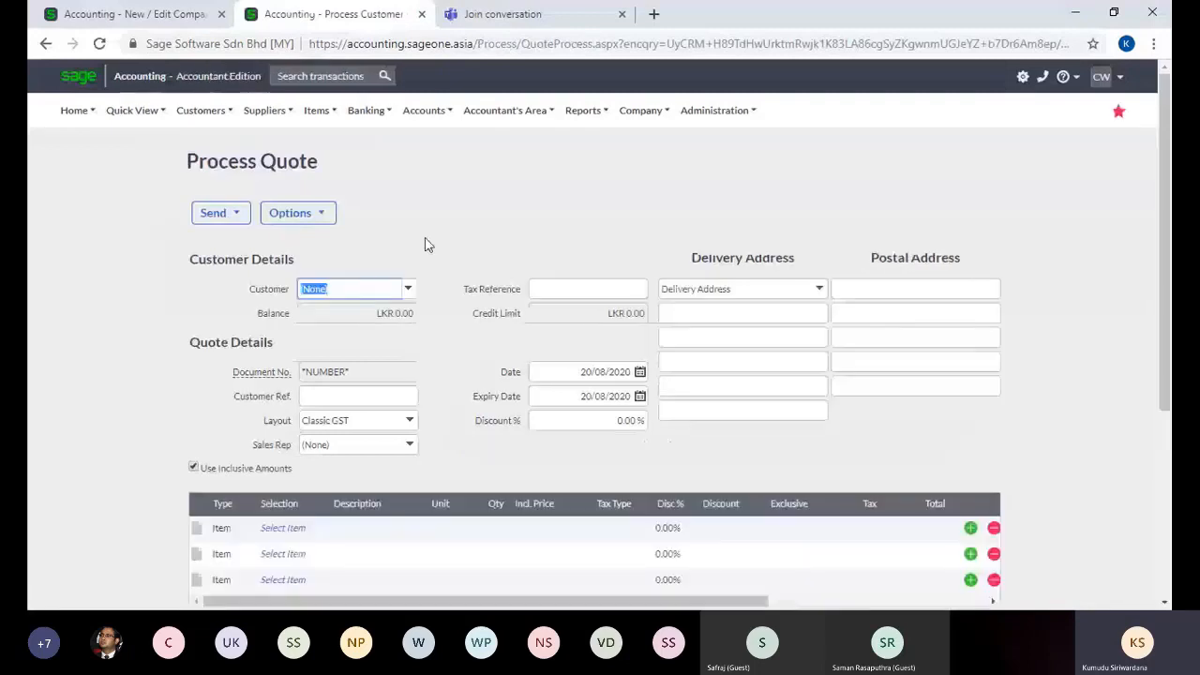
# Show the blank quote's user defined fields and close them without entering anything.
pyautogui.click(310, 214)
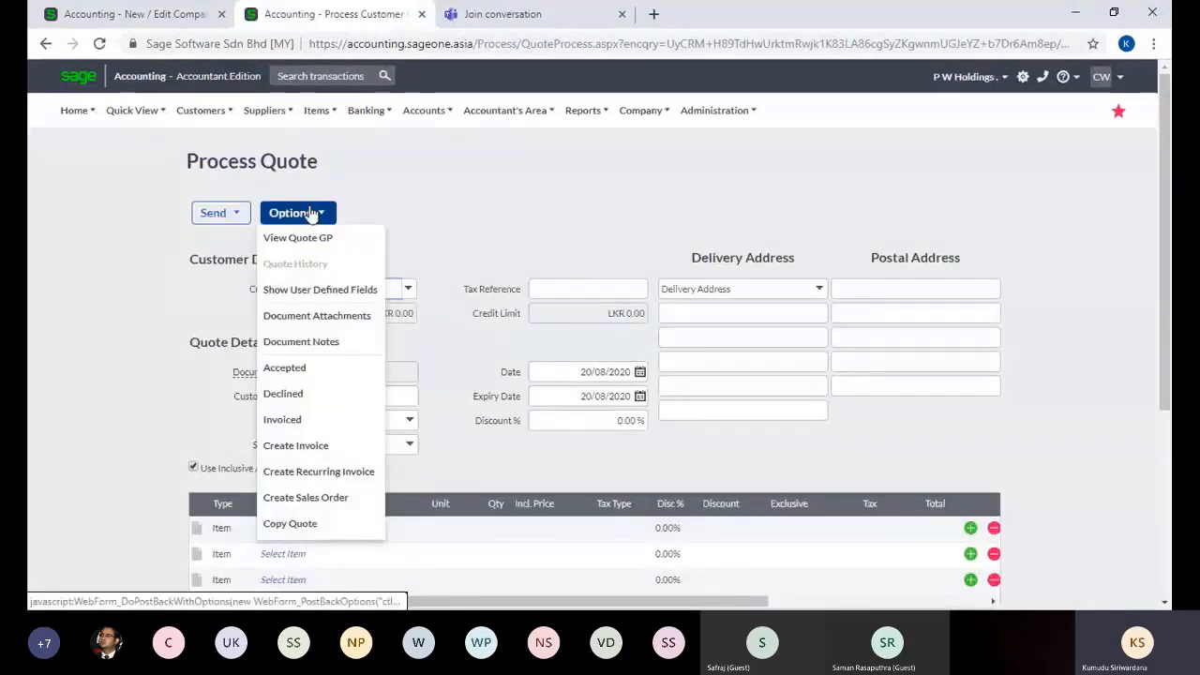
pyautogui.click(325, 292)
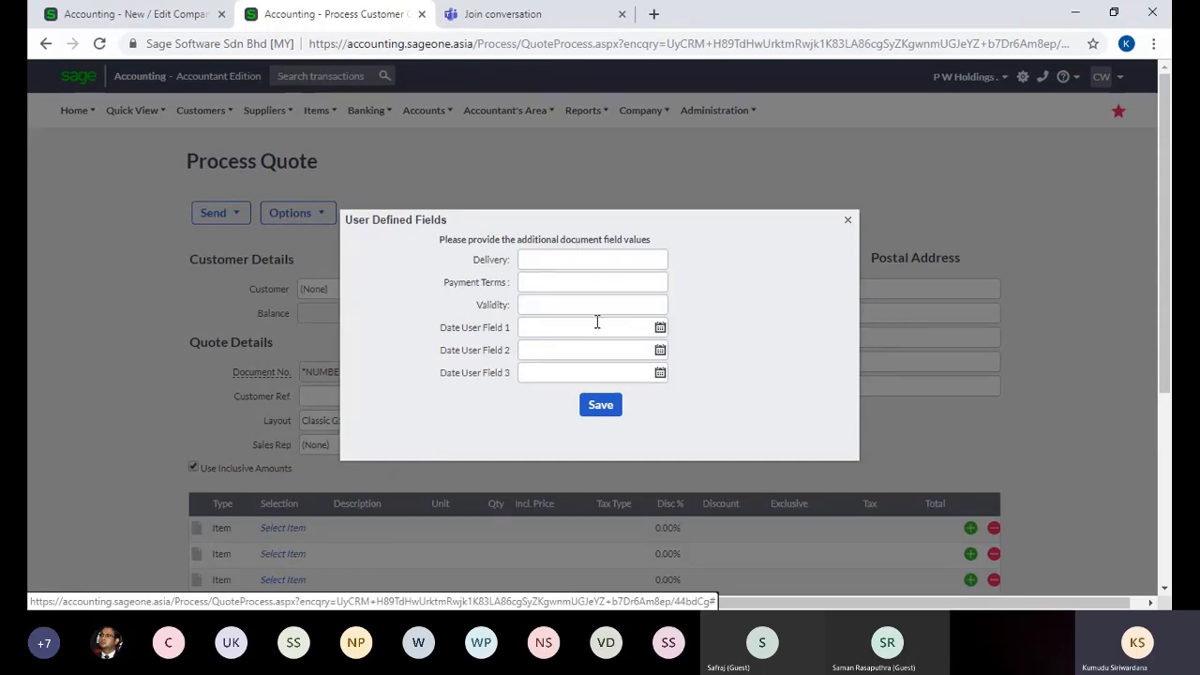
pyautogui.click(847, 224)
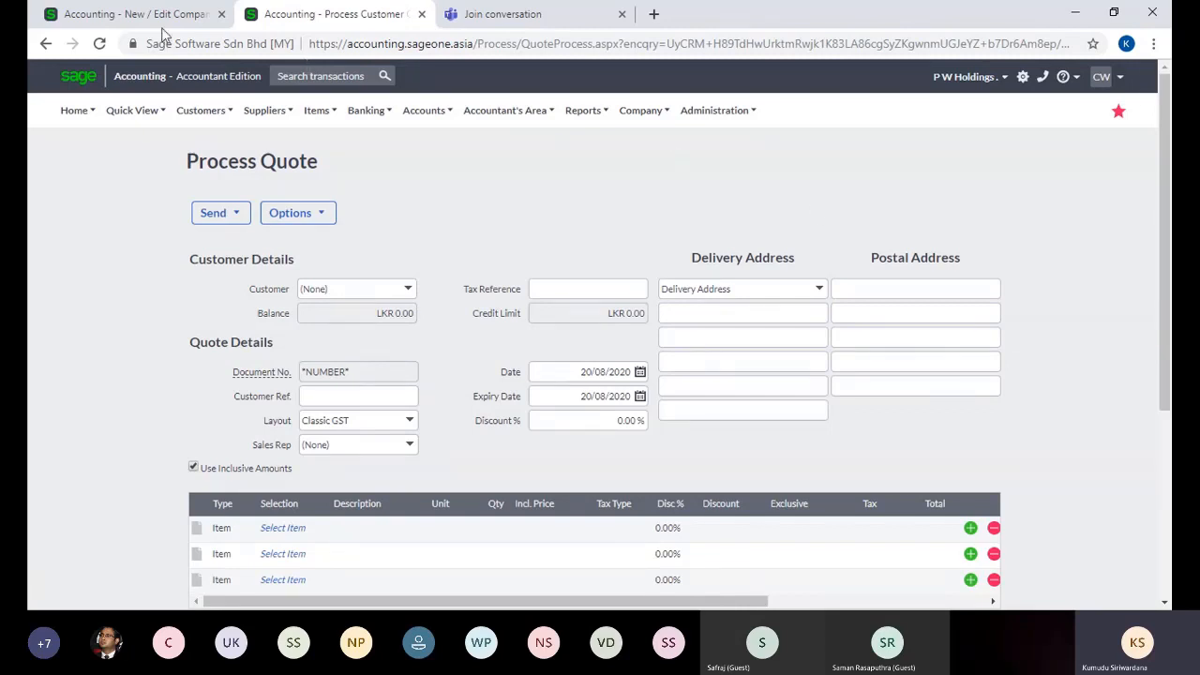
# Return to the company settings browser tab and look through the user defined fields for all documents, banking transactions and journals.
pyautogui.click(132, 11)
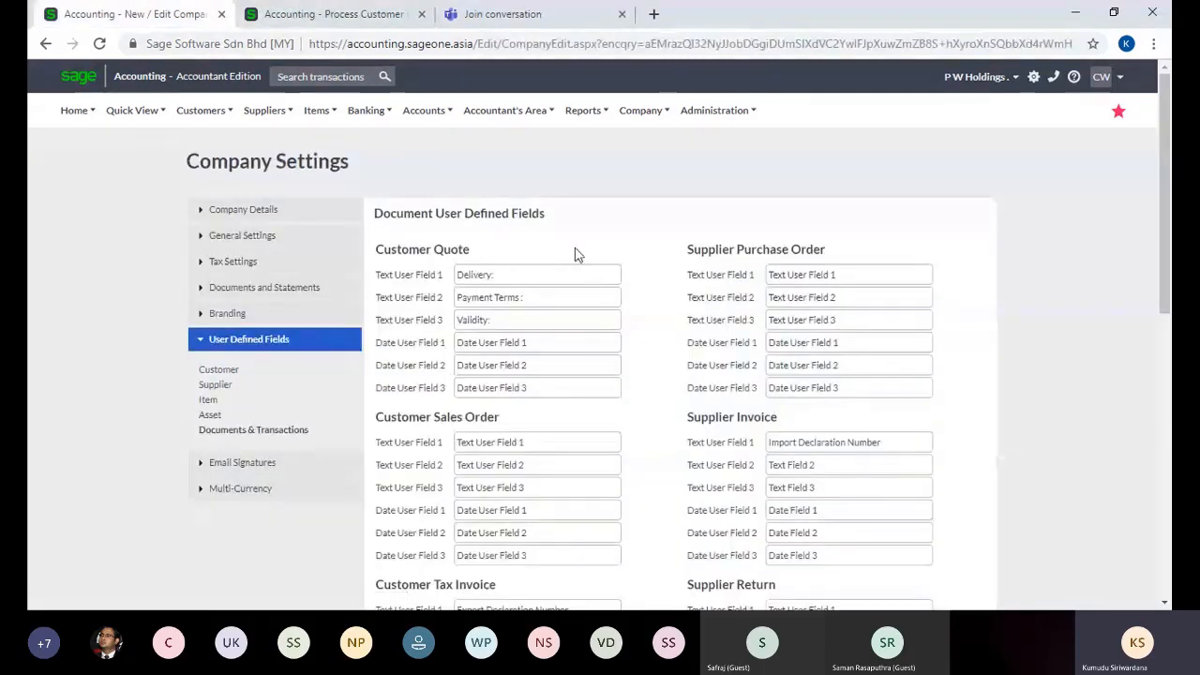
pyautogui.click(1168, 423)
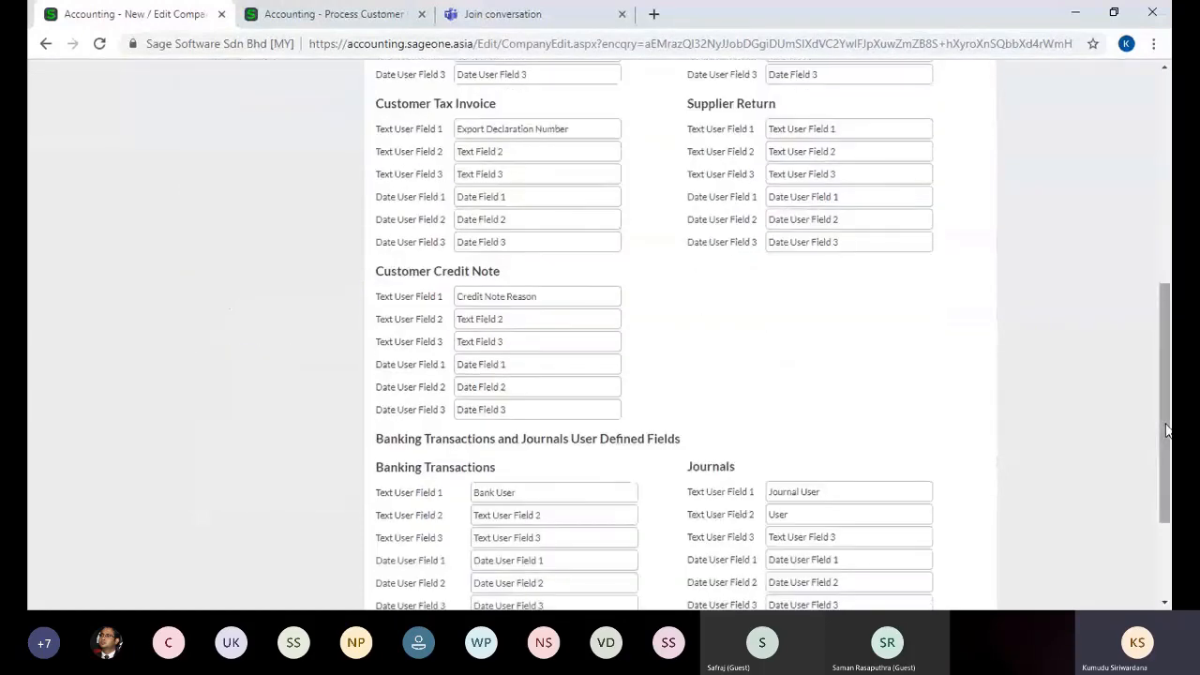
pyautogui.click(1168, 531)
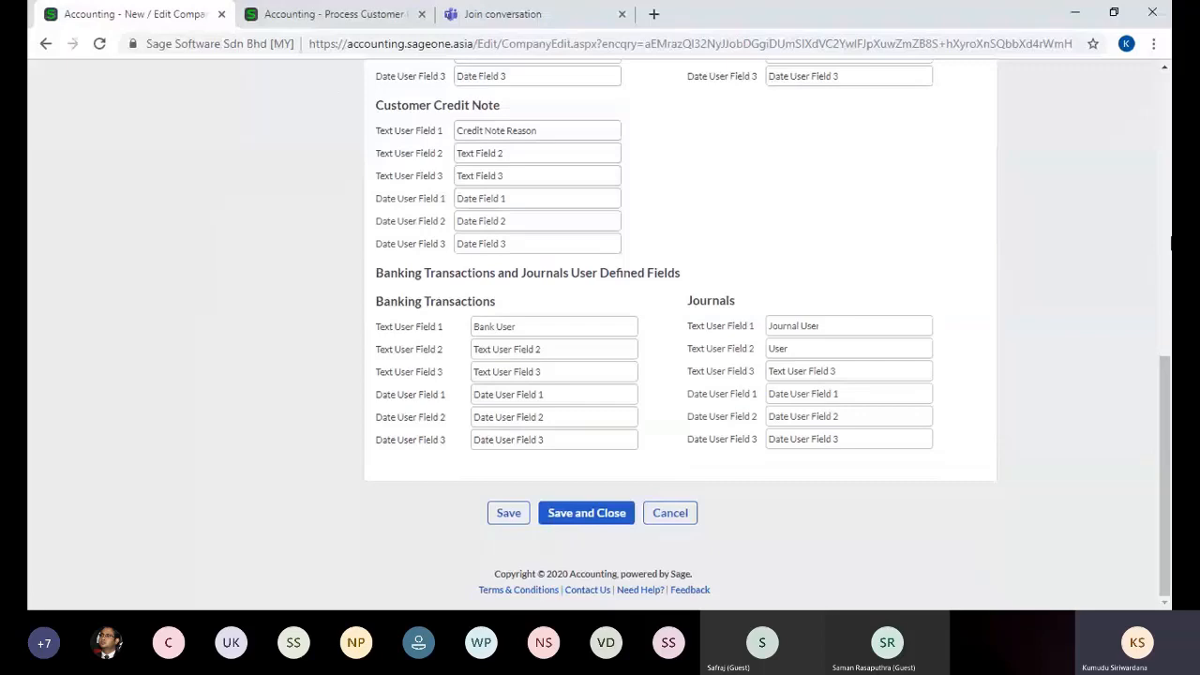
pyautogui.click(1169, 116)
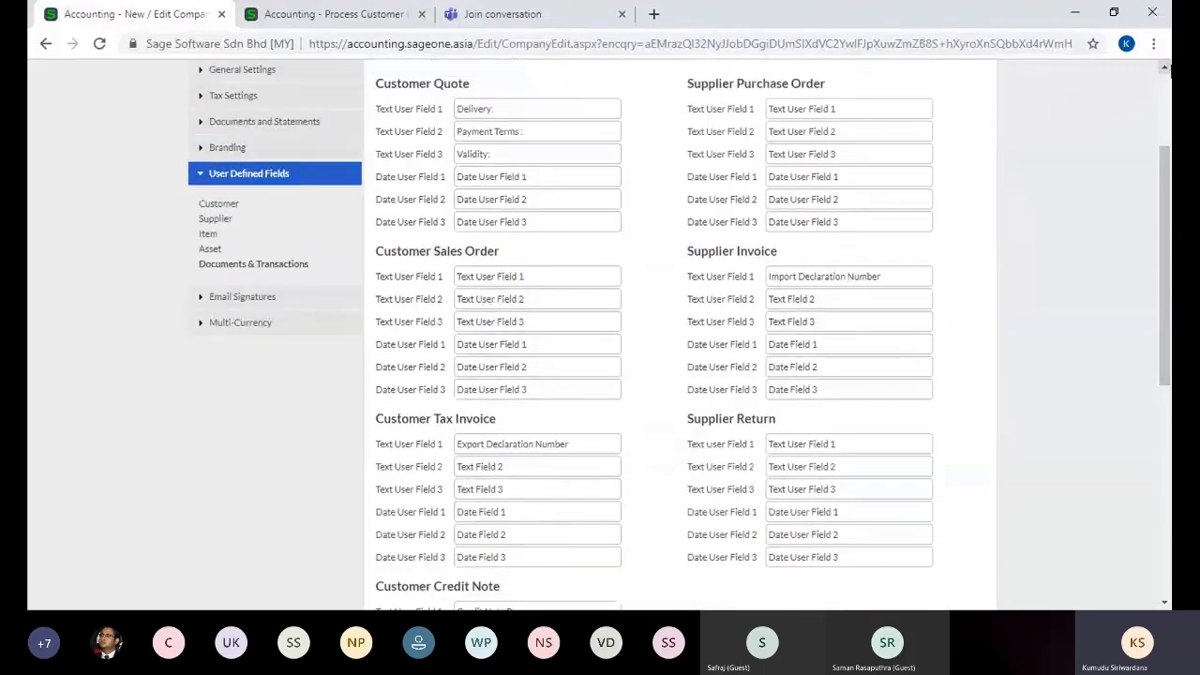
pyautogui.click(1167, 98)
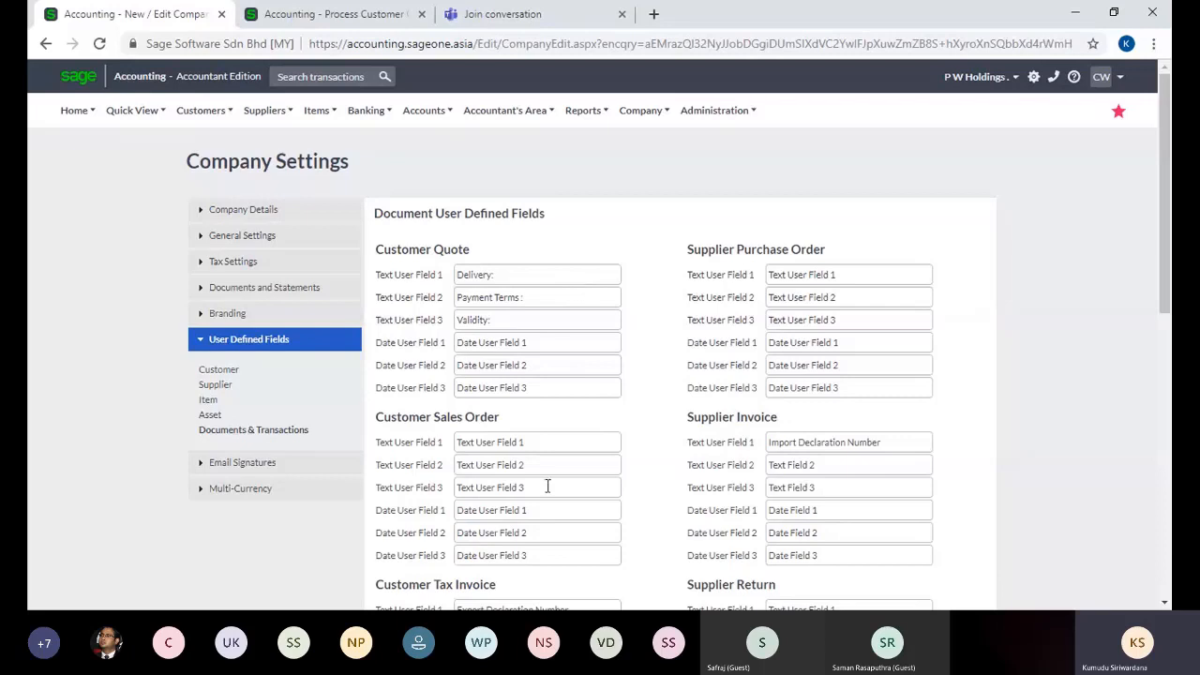
pyautogui.click(688, 614)
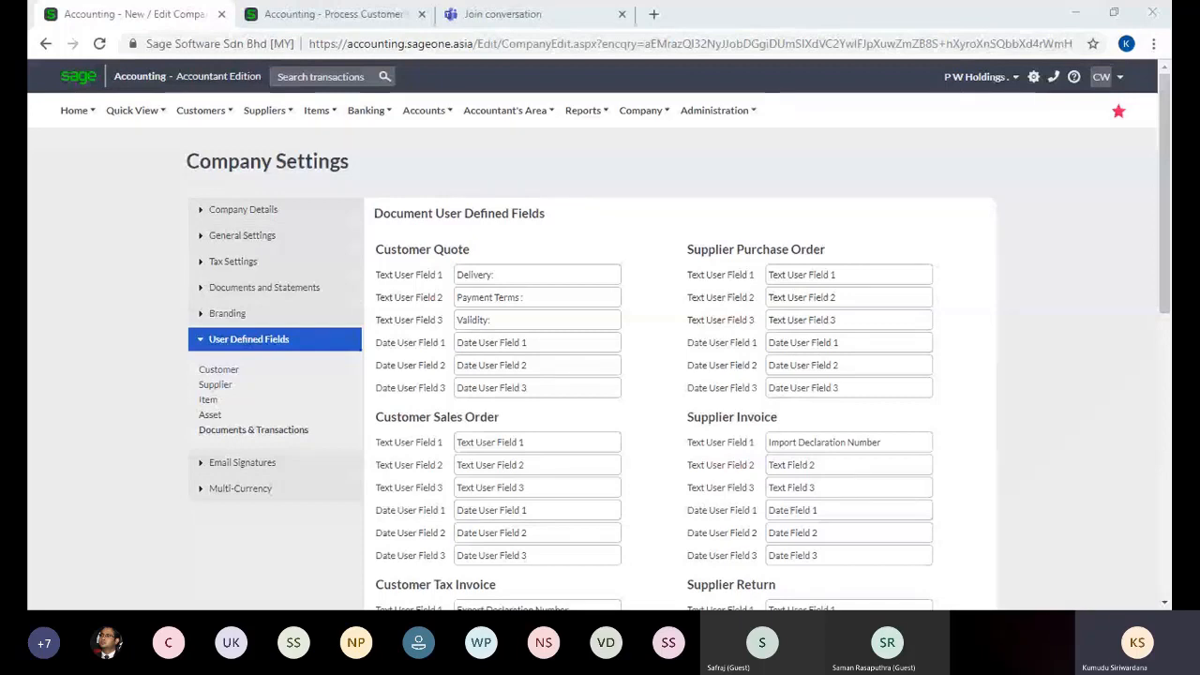
pyautogui.hotkey('alt', 'Tab')
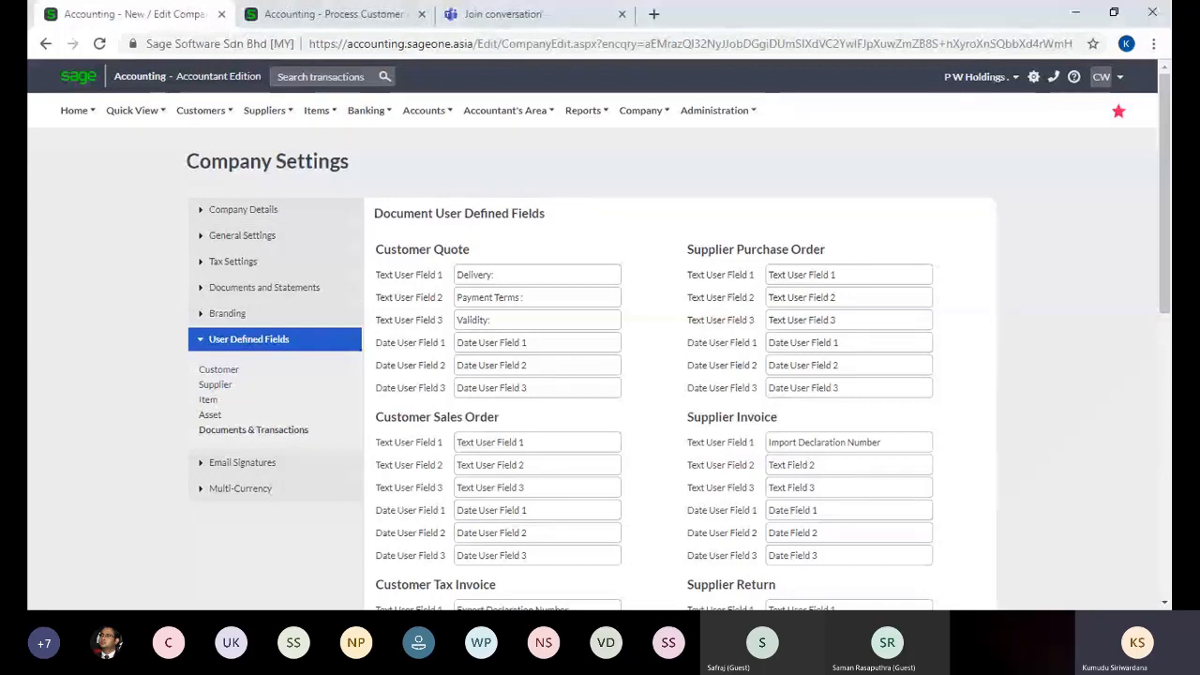
pyautogui.hotkey('alt', 'Tab')
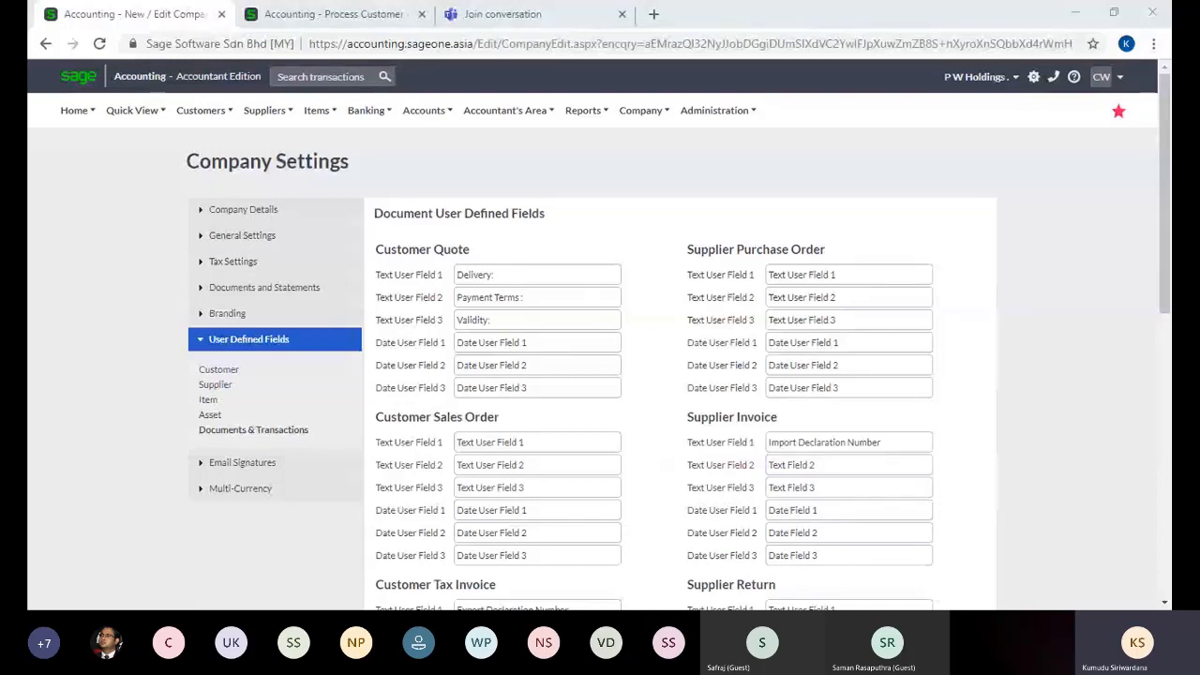
pyautogui.hotkey('alt', 'Tab')
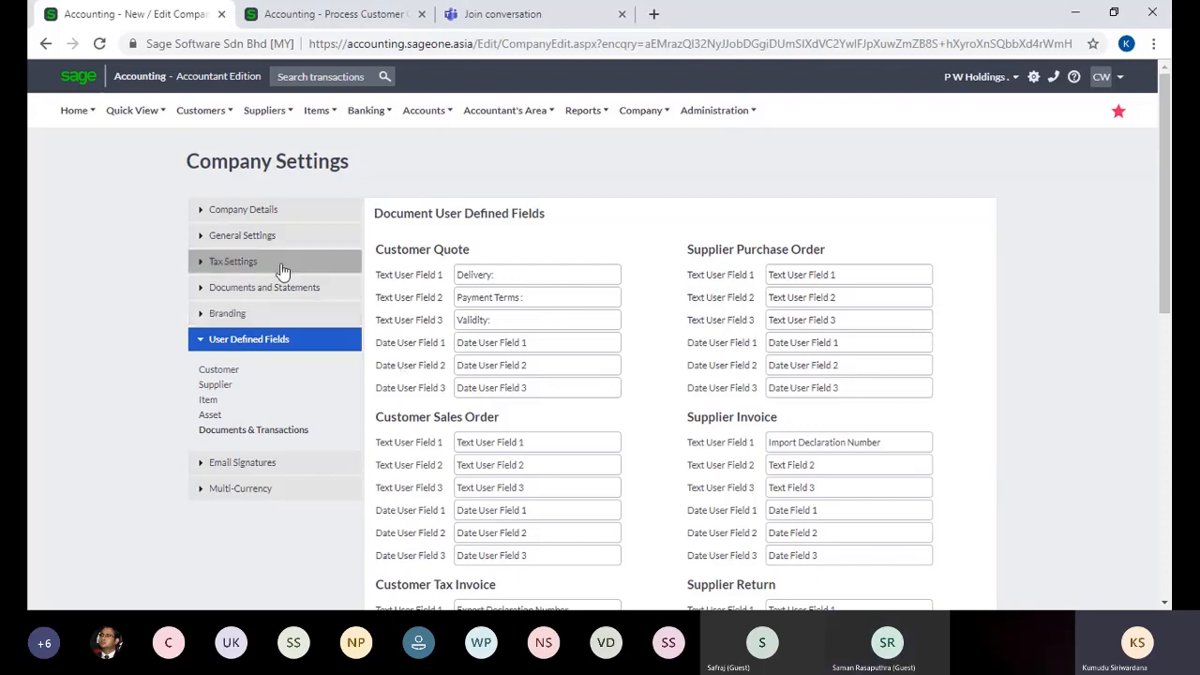
# Show the Time Tracking Settings under General Settings, and enable Monthly ageing in the Outstanding Balances settings.
pyautogui.click(260, 241)
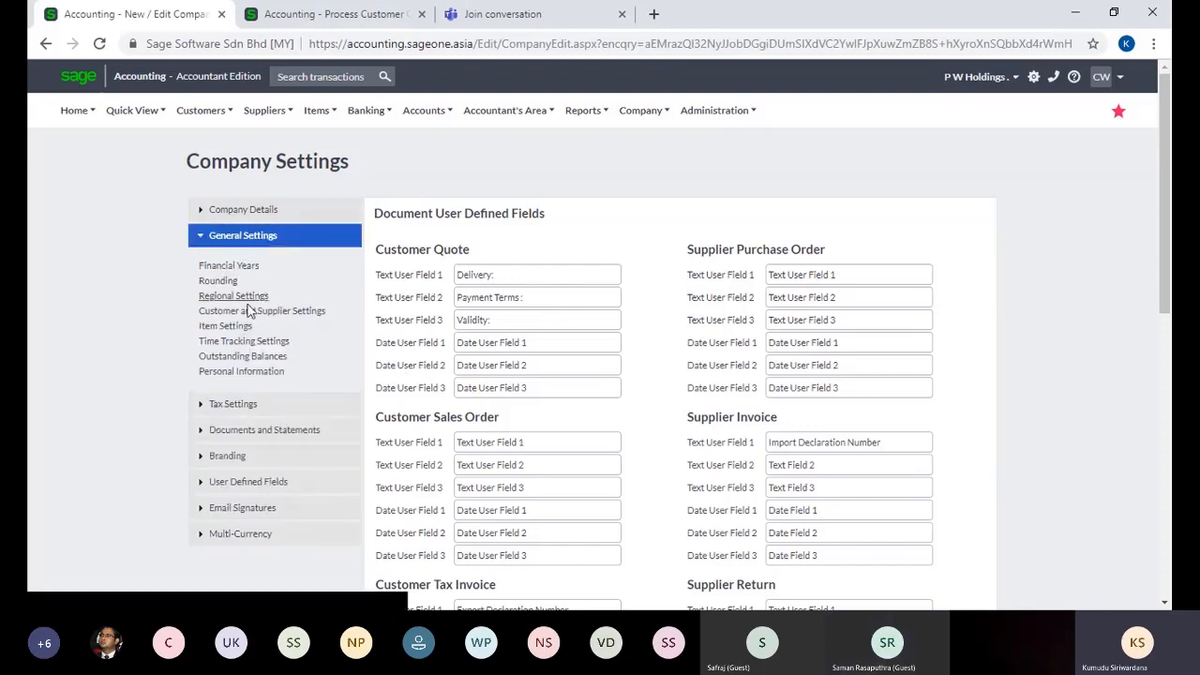
pyautogui.click(239, 343)
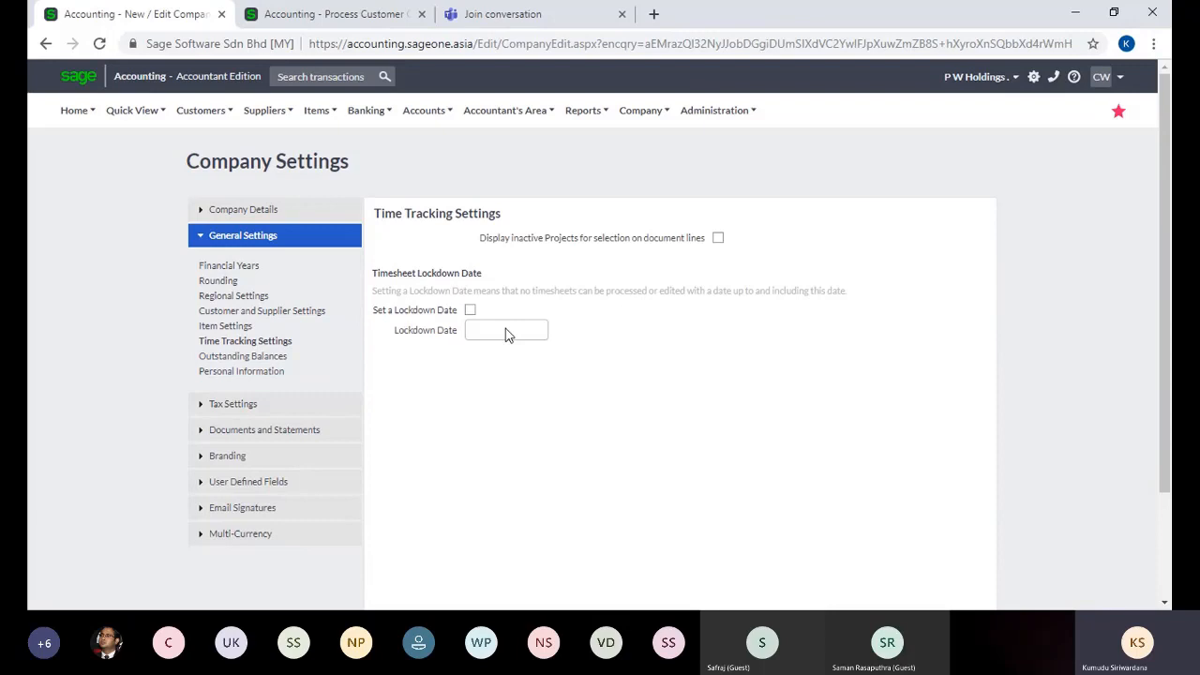
pyautogui.click(281, 357)
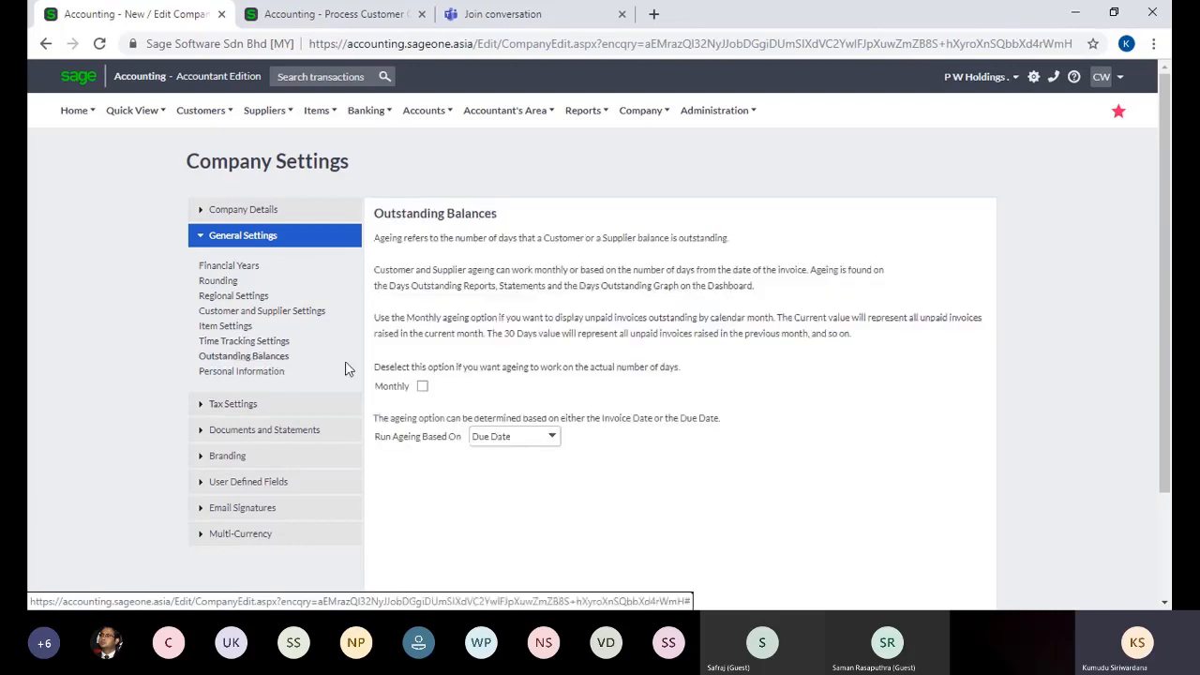
pyautogui.click(421, 387)
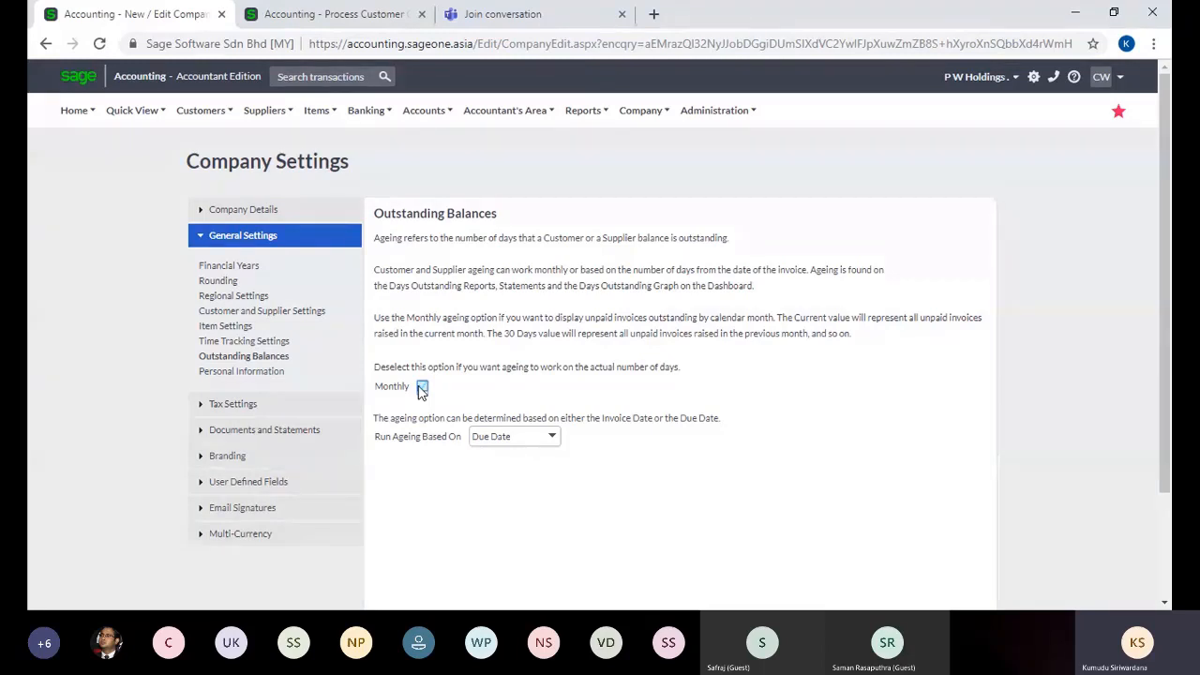
# Turn off Monthly ageing in the Outstanding Balances settings and show the Run Ageing Based On choices, leaving Due Date selected.
pyautogui.click(422, 388)
pyautogui.click(551, 438)
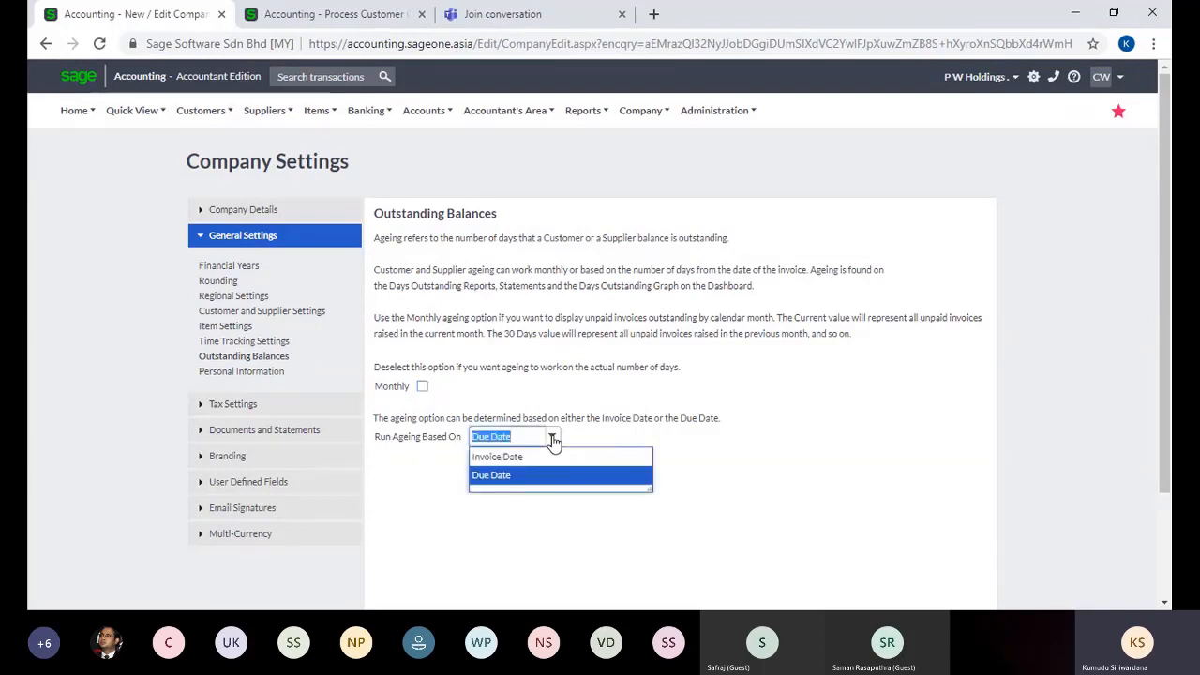
pyautogui.click(606, 430)
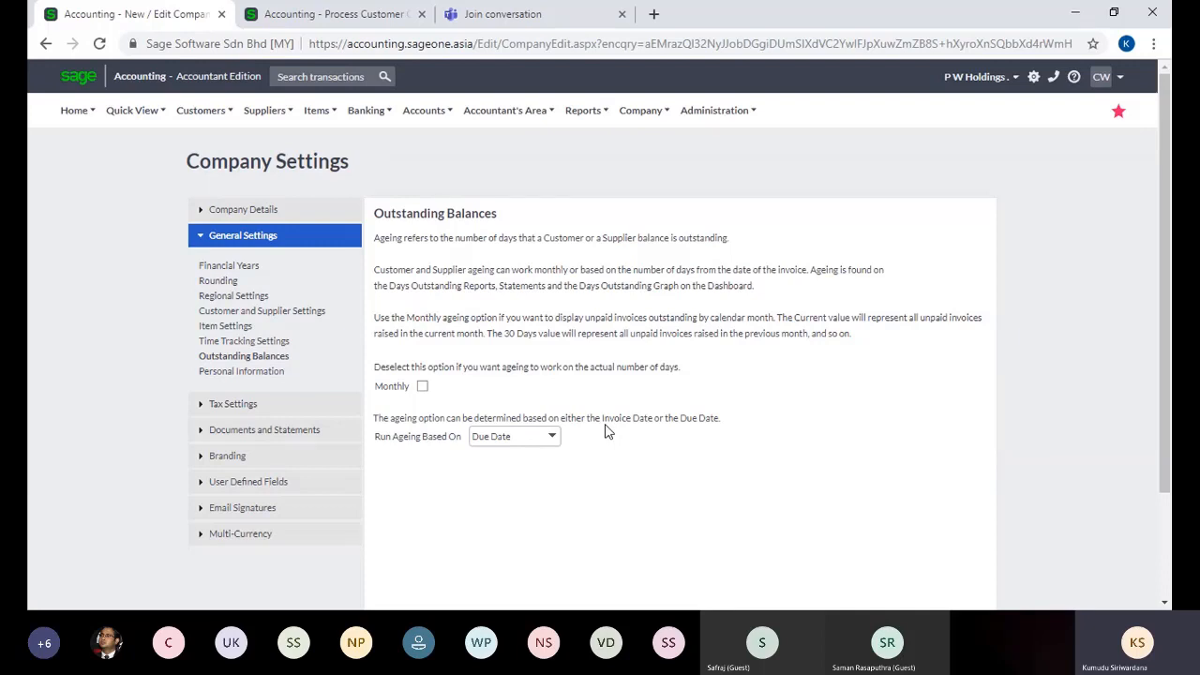
pyautogui.click(555, 439)
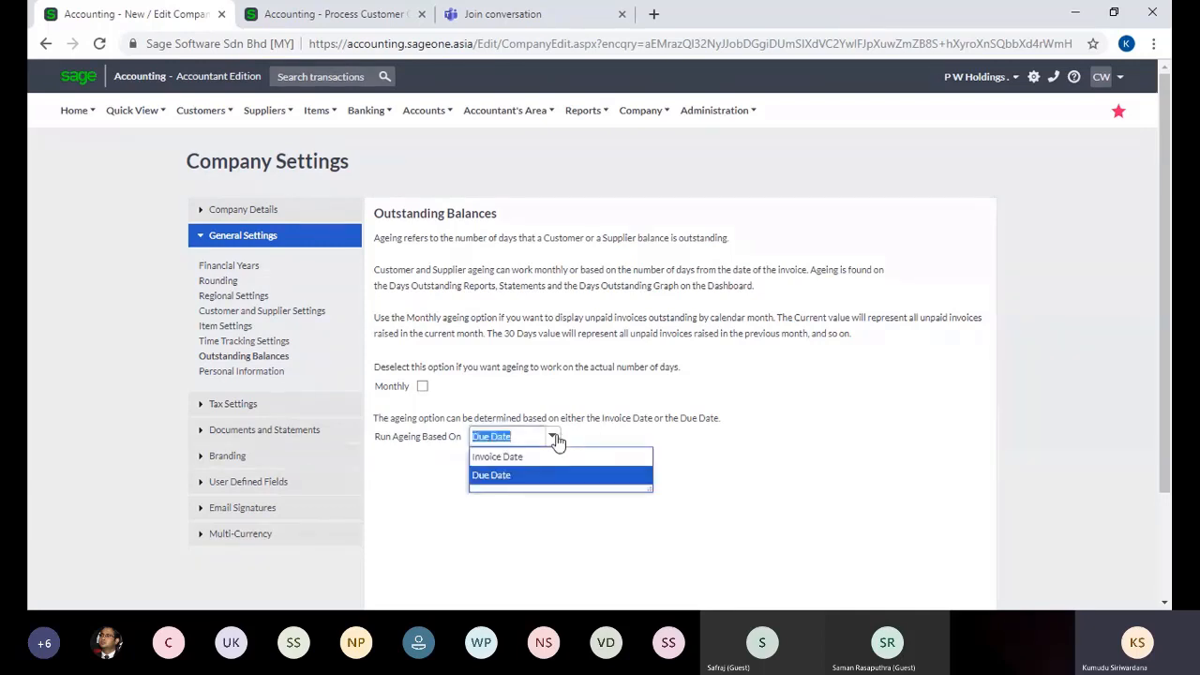
pyautogui.click(780, 457)
# Show the personal information retention settings, and review the tax details, tax types and default tax type in the Tax Settings.
pyautogui.click(261, 372)
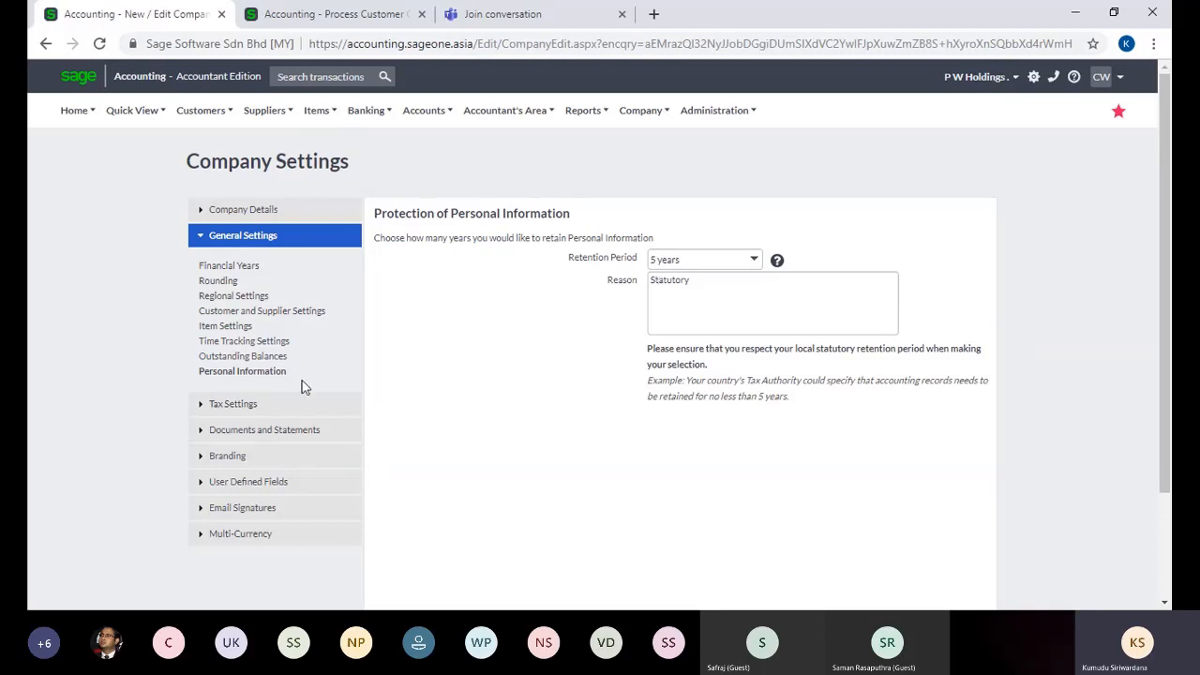
pyautogui.click(263, 404)
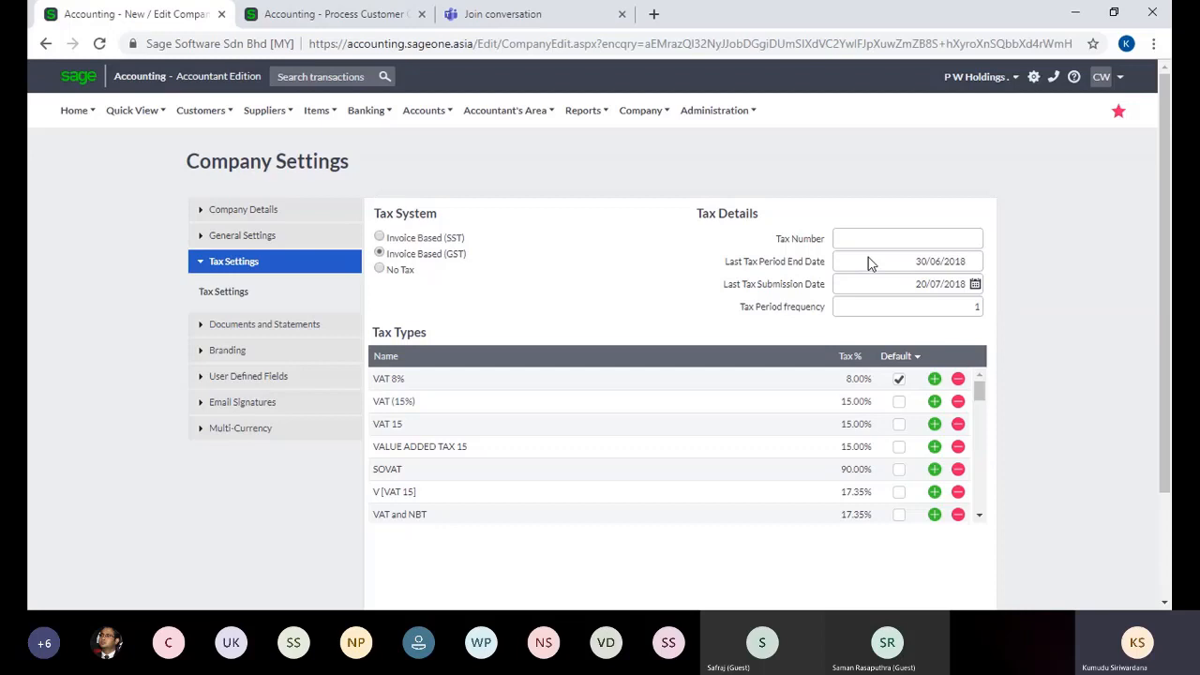
pyautogui.moveTo(909, 283)
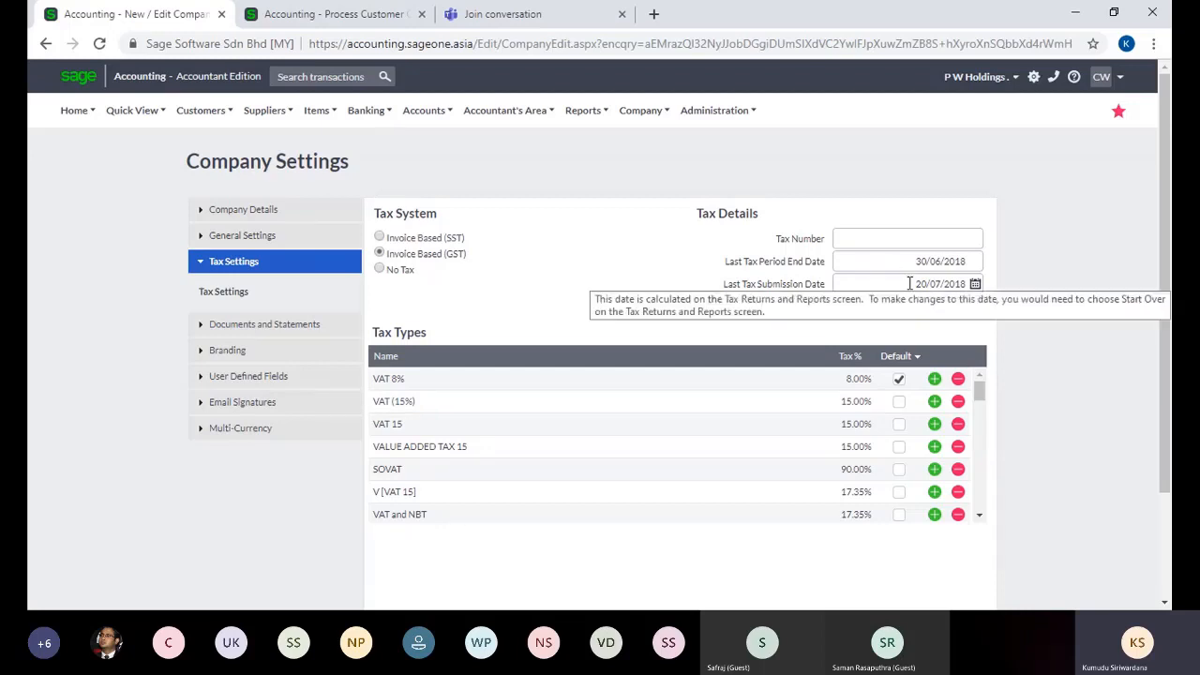
pyautogui.click(894, 306)
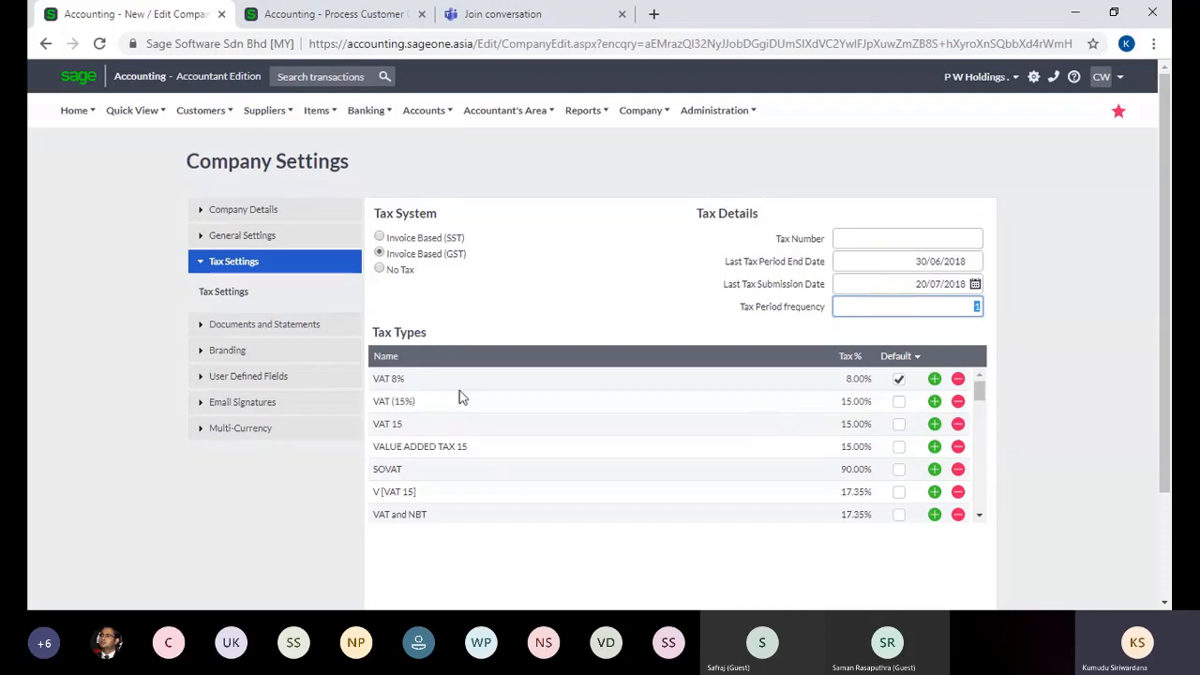
pyautogui.click(856, 396)
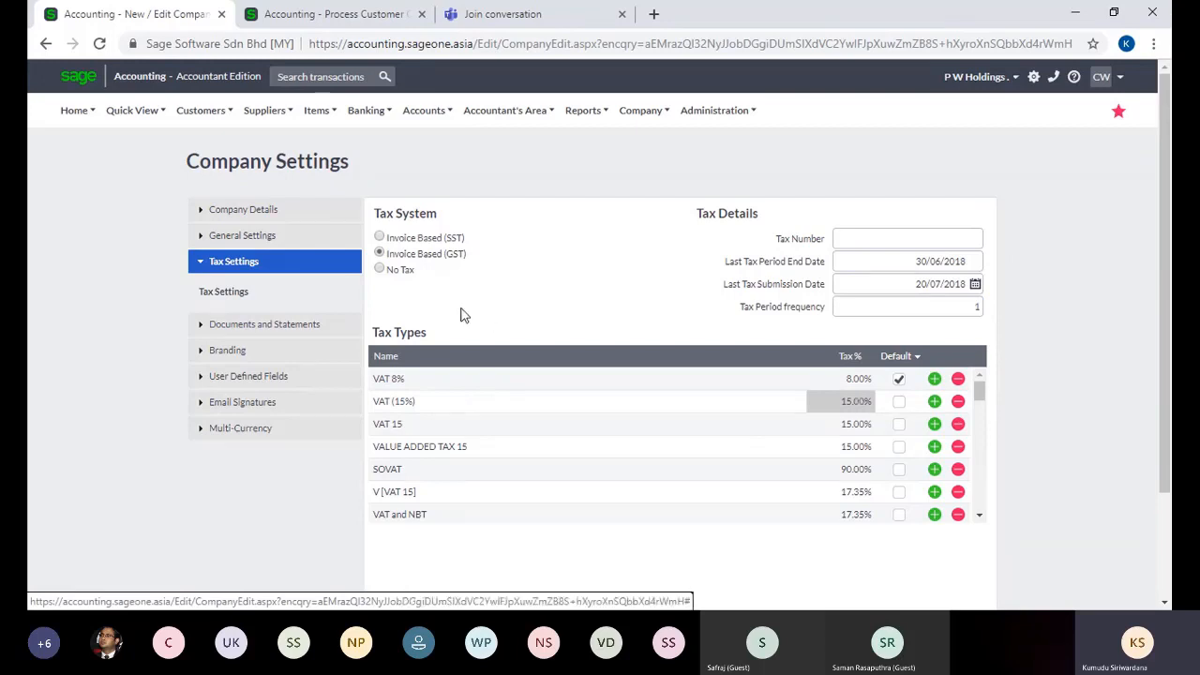
pyautogui.click(898, 378)
# Look through all Documents and Statements settings, from statement messages and document numbers to the Tax Invoice layout.
pyautogui.click(310, 333)
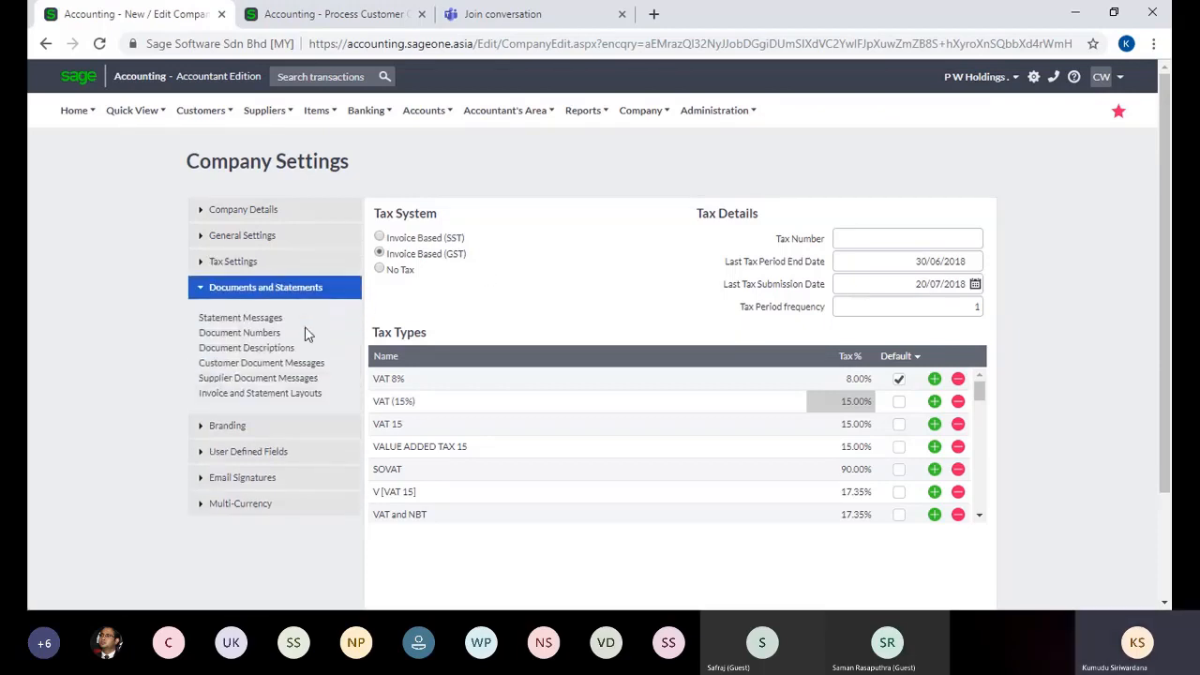
pyautogui.click(278, 320)
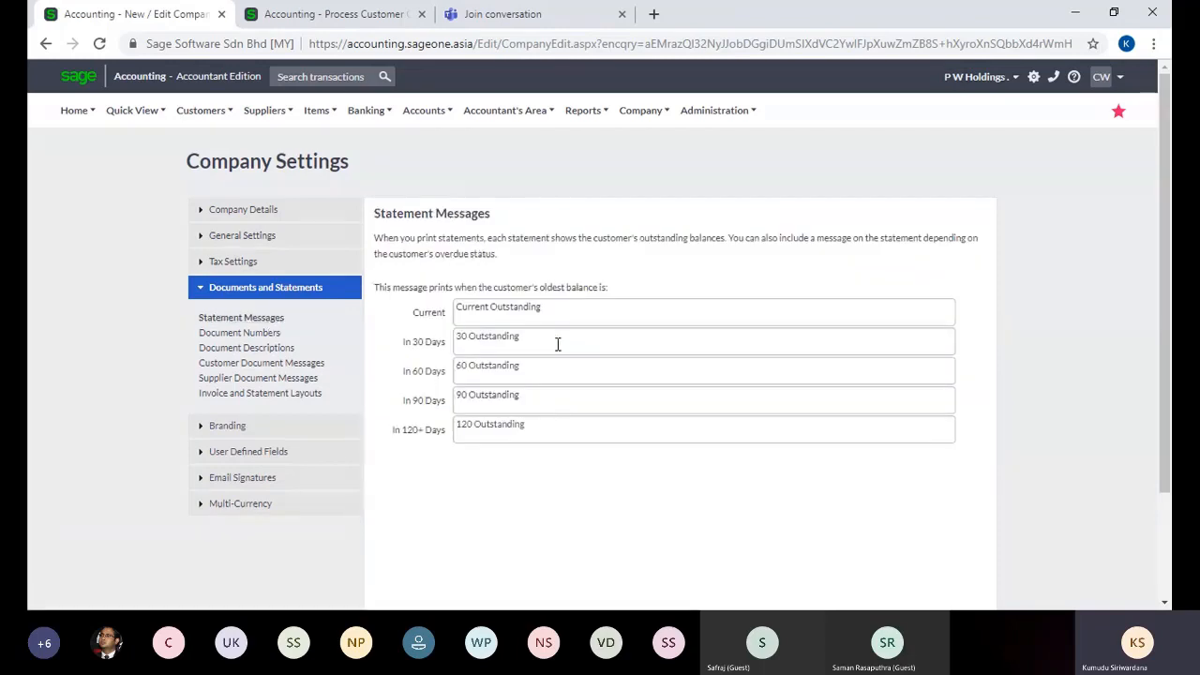
pyautogui.click(236, 334)
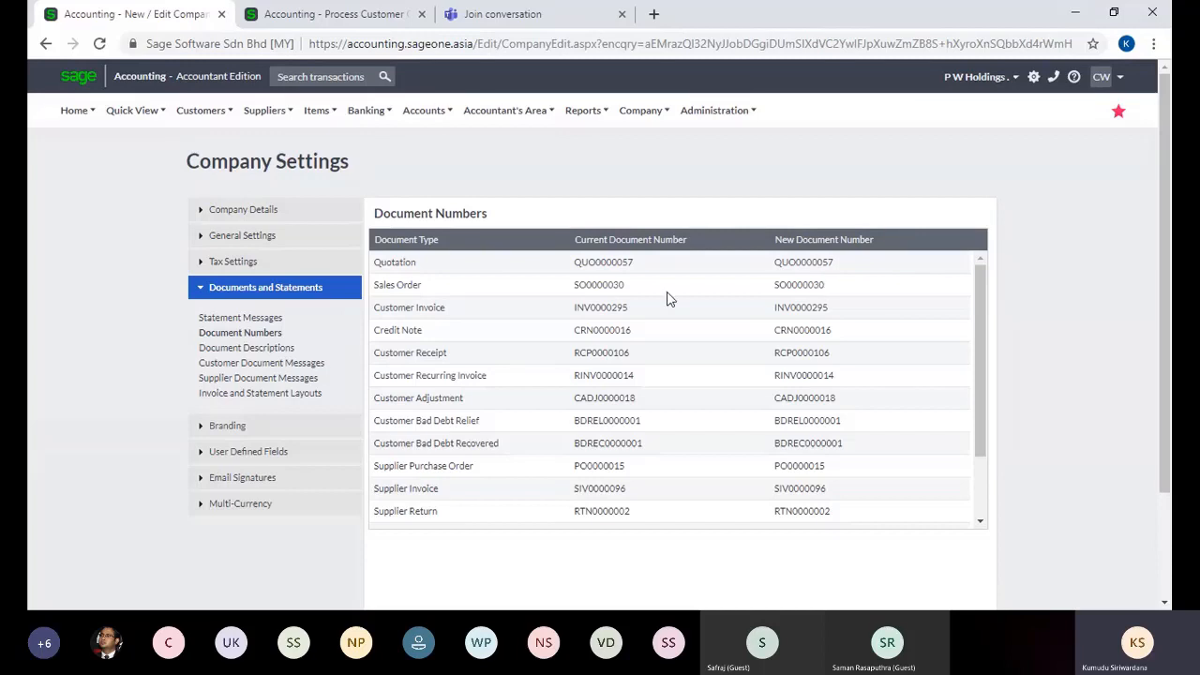
pyautogui.click(245, 348)
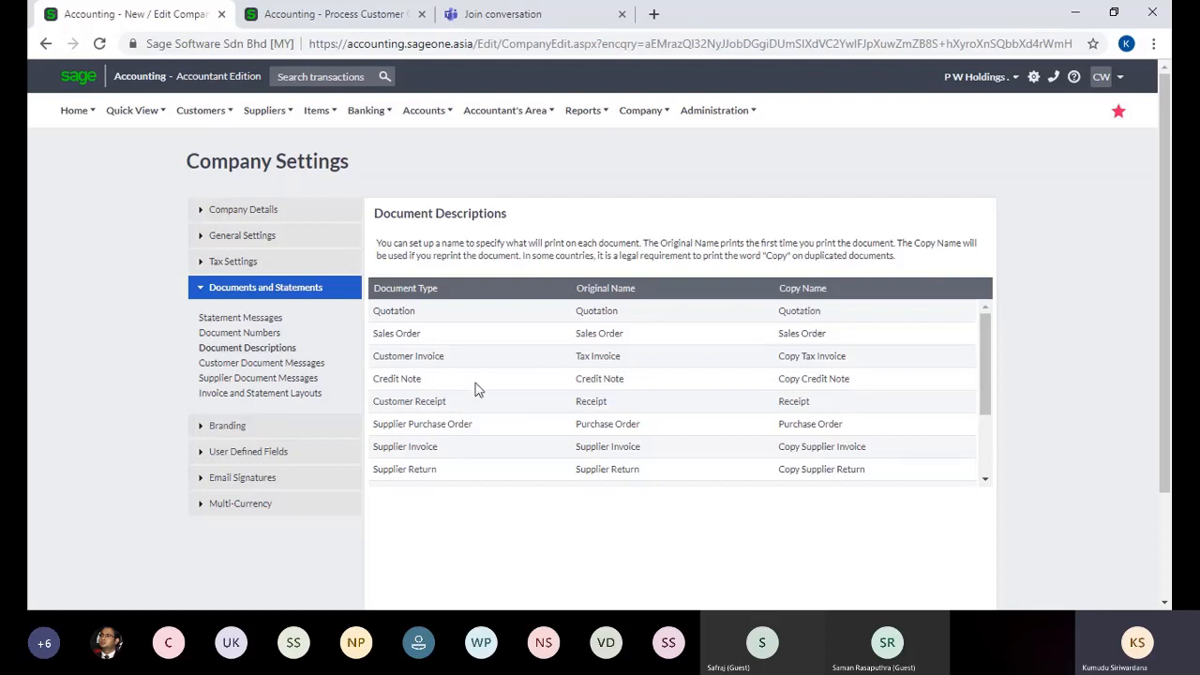
pyautogui.click(306, 364)
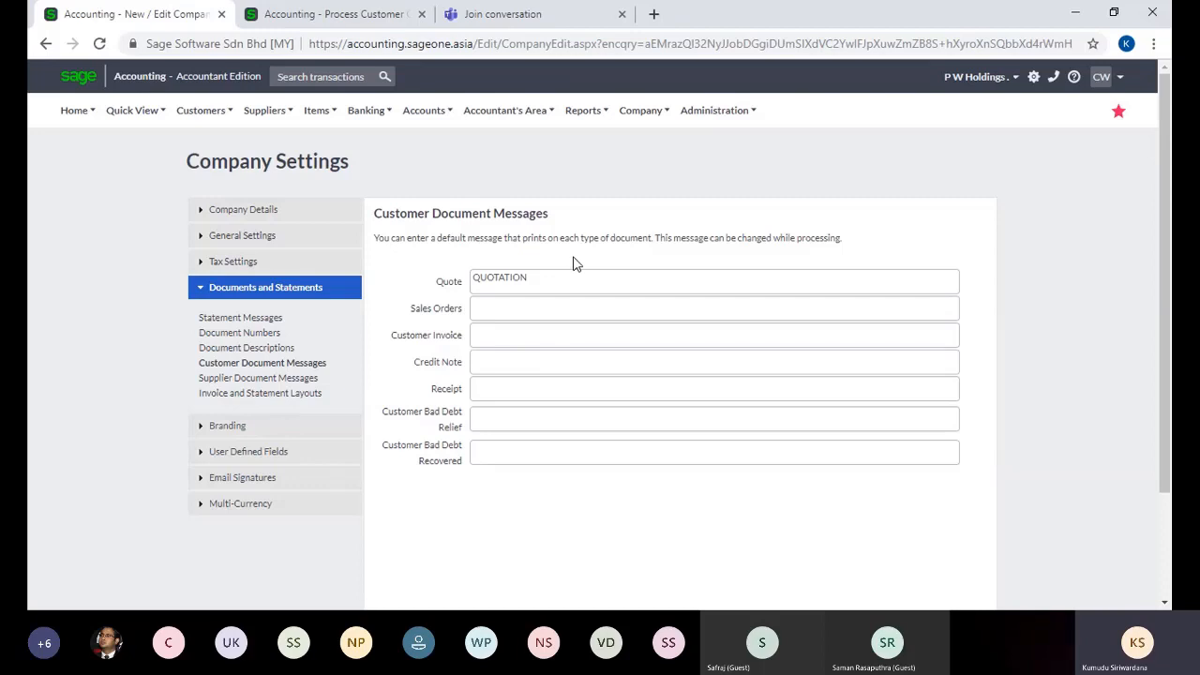
pyautogui.click(254, 380)
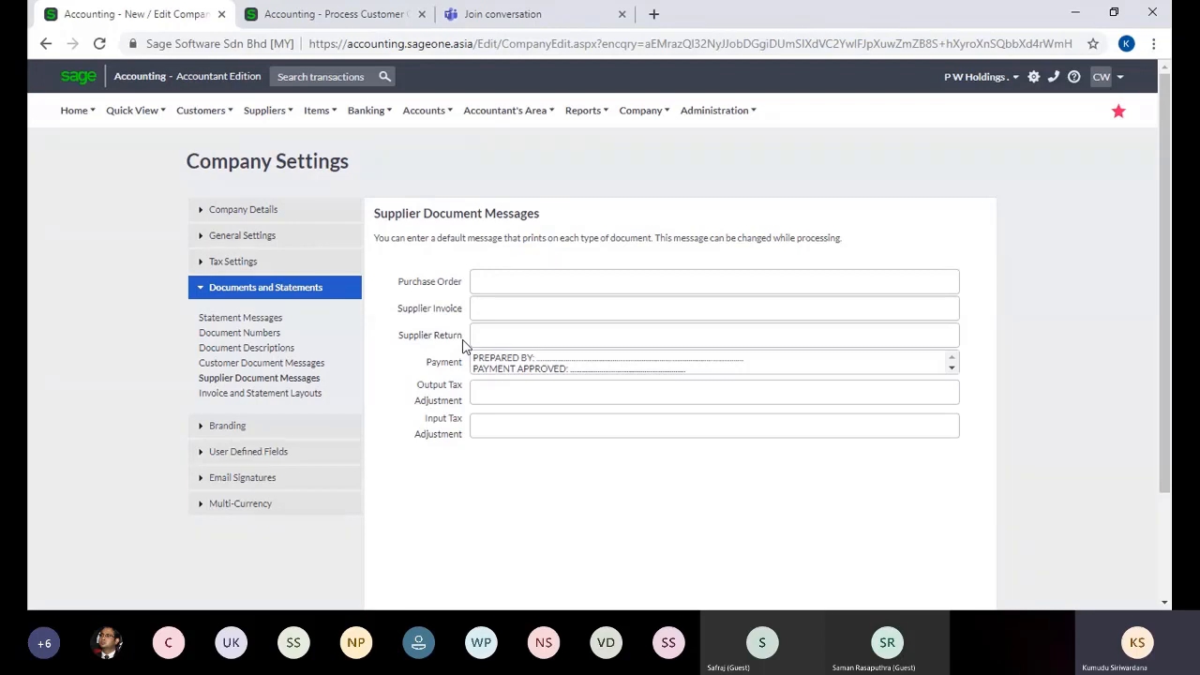
pyautogui.click(257, 395)
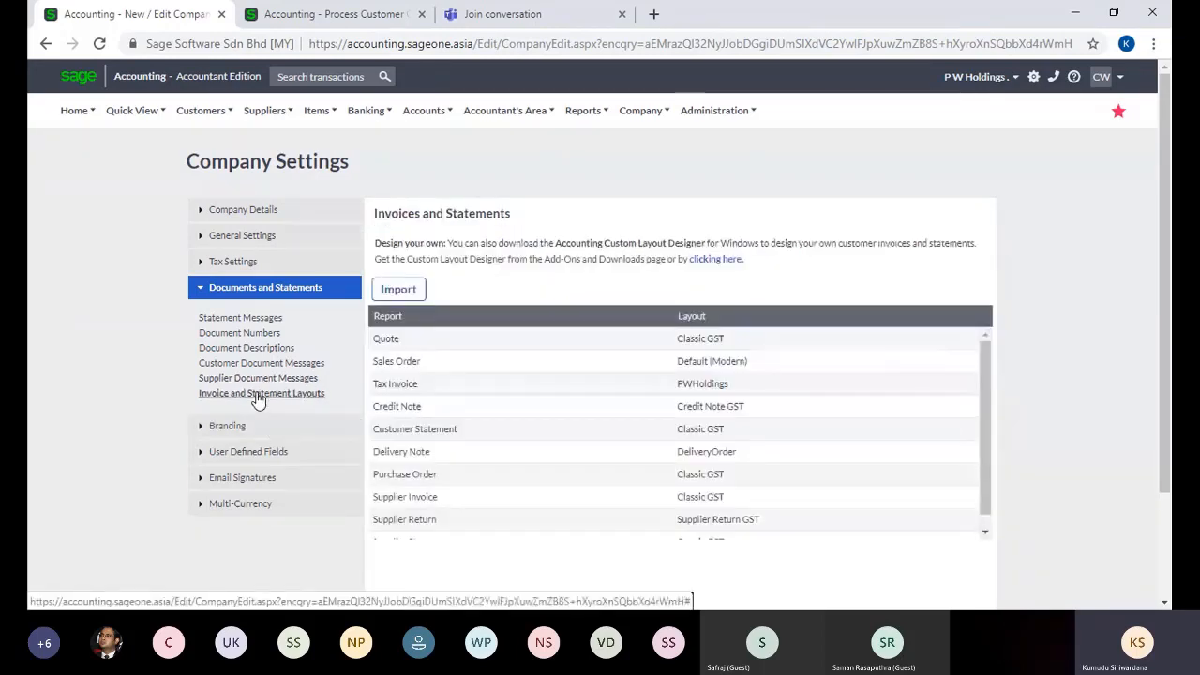
pyautogui.click(714, 386)
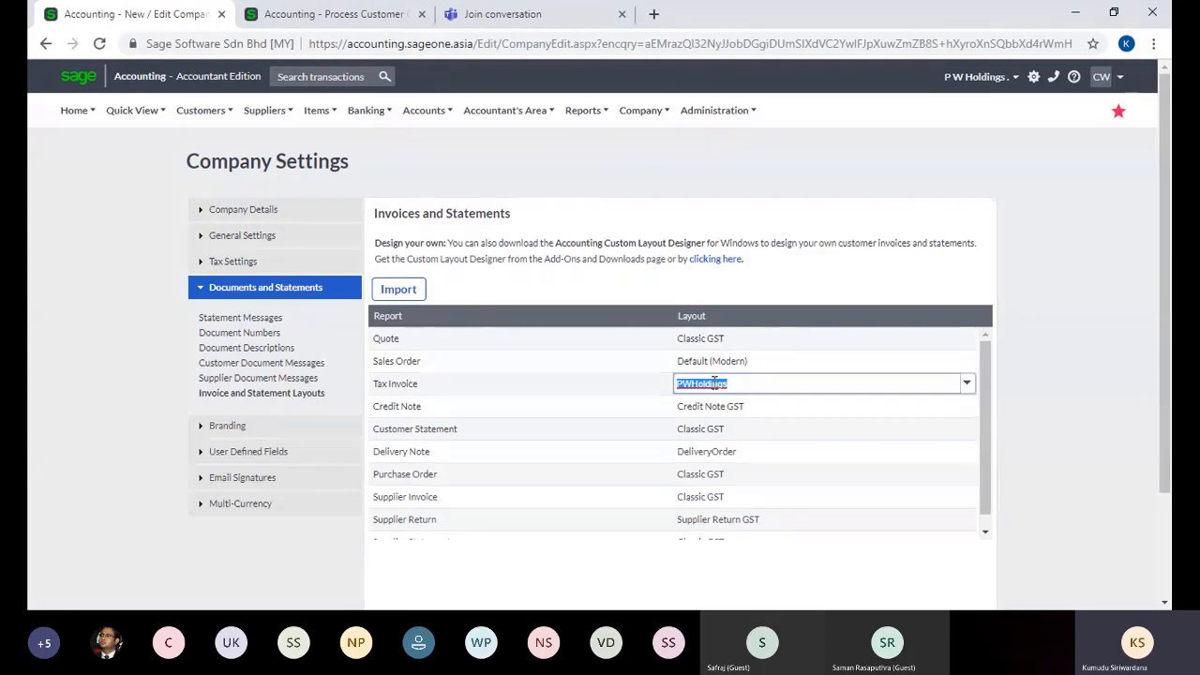
# Preview the company logo on the sample tax invoice and show the logo position choices in the Branding settings, leaving Top Right selected.
pyautogui.click(257, 429)
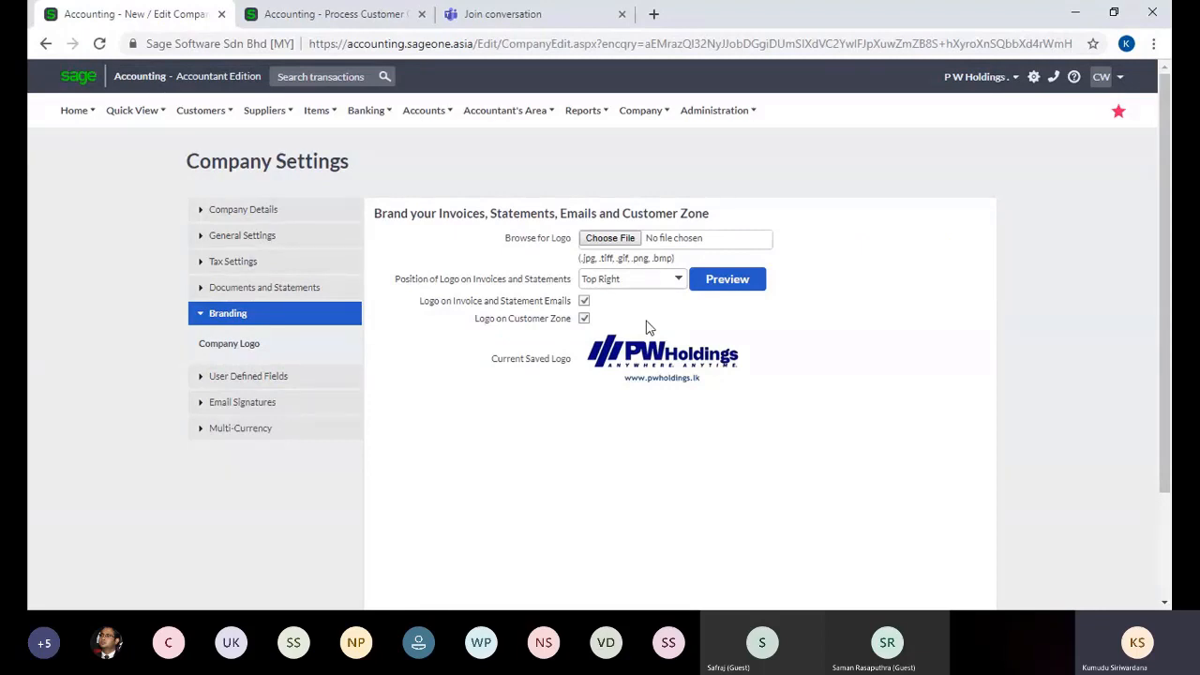
pyautogui.click(713, 281)
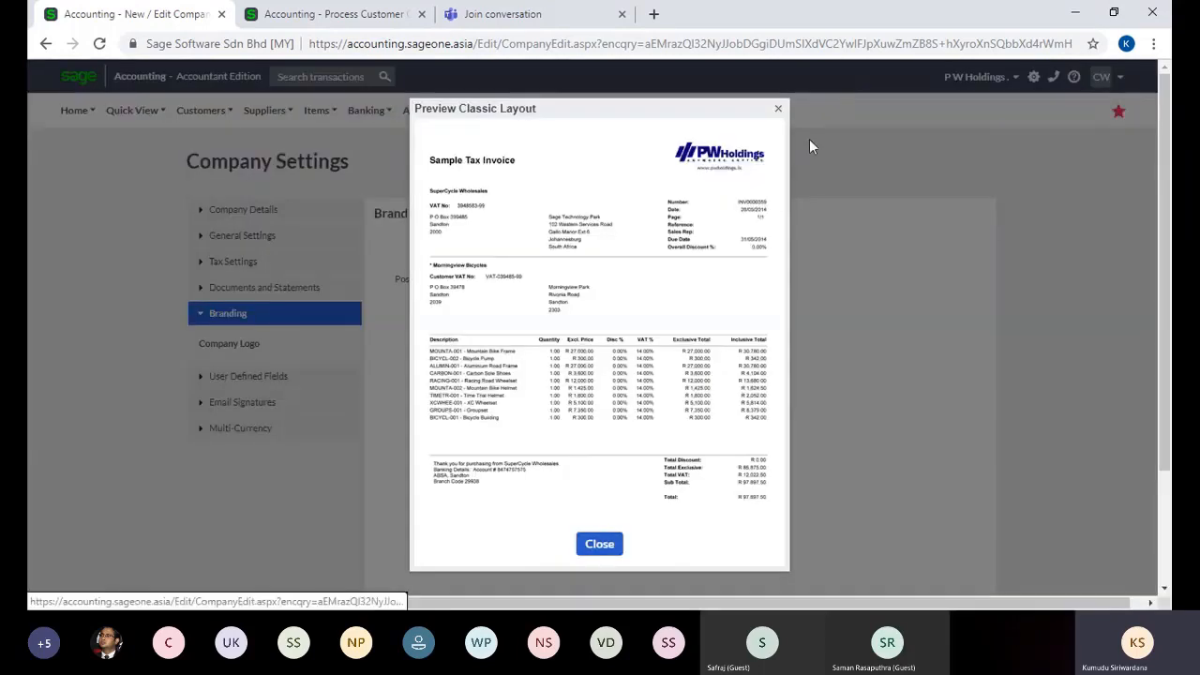
pyautogui.click(777, 112)
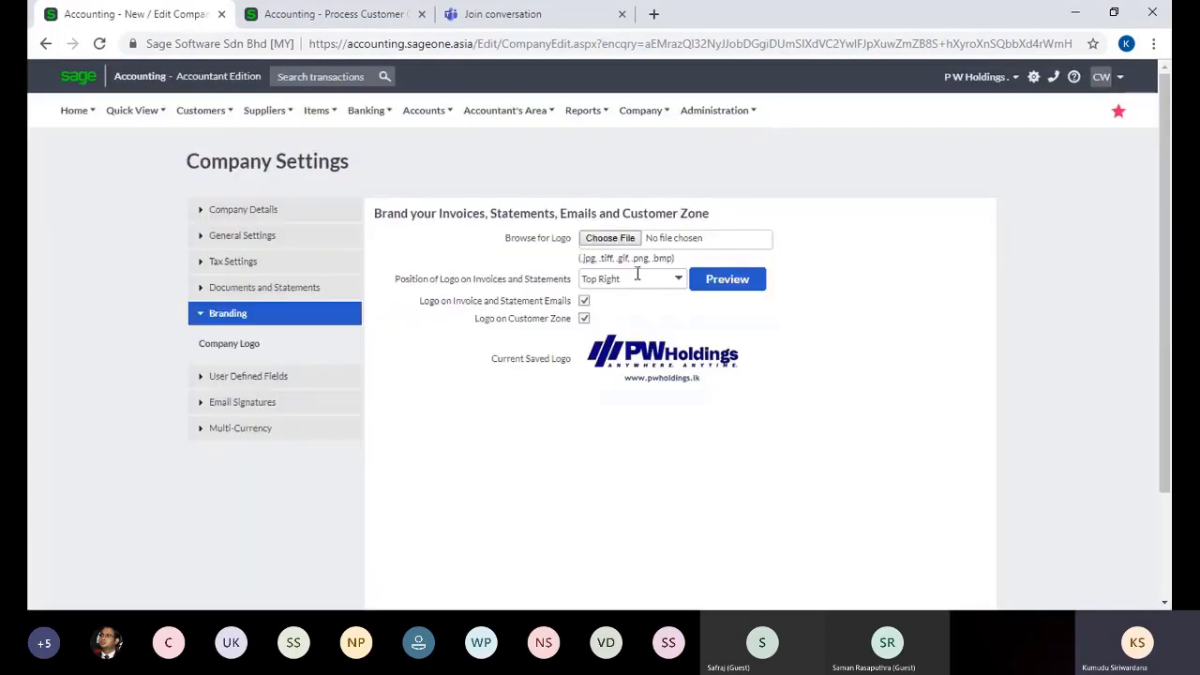
pyautogui.click(675, 281)
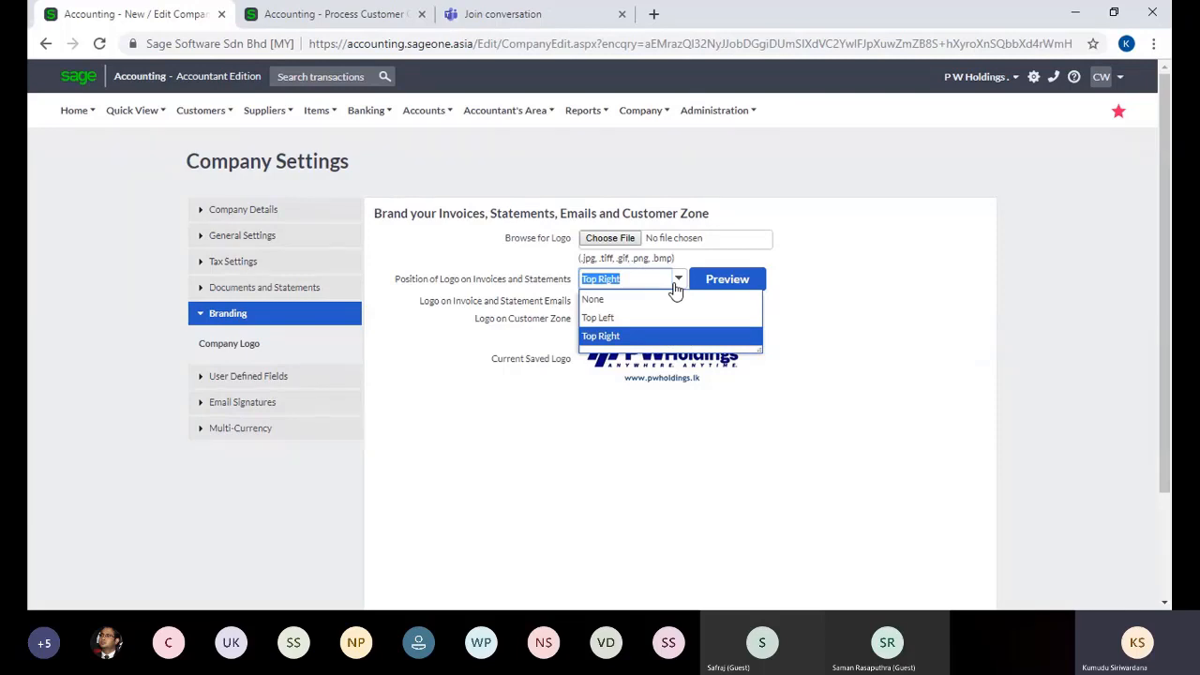
pyautogui.click(892, 300)
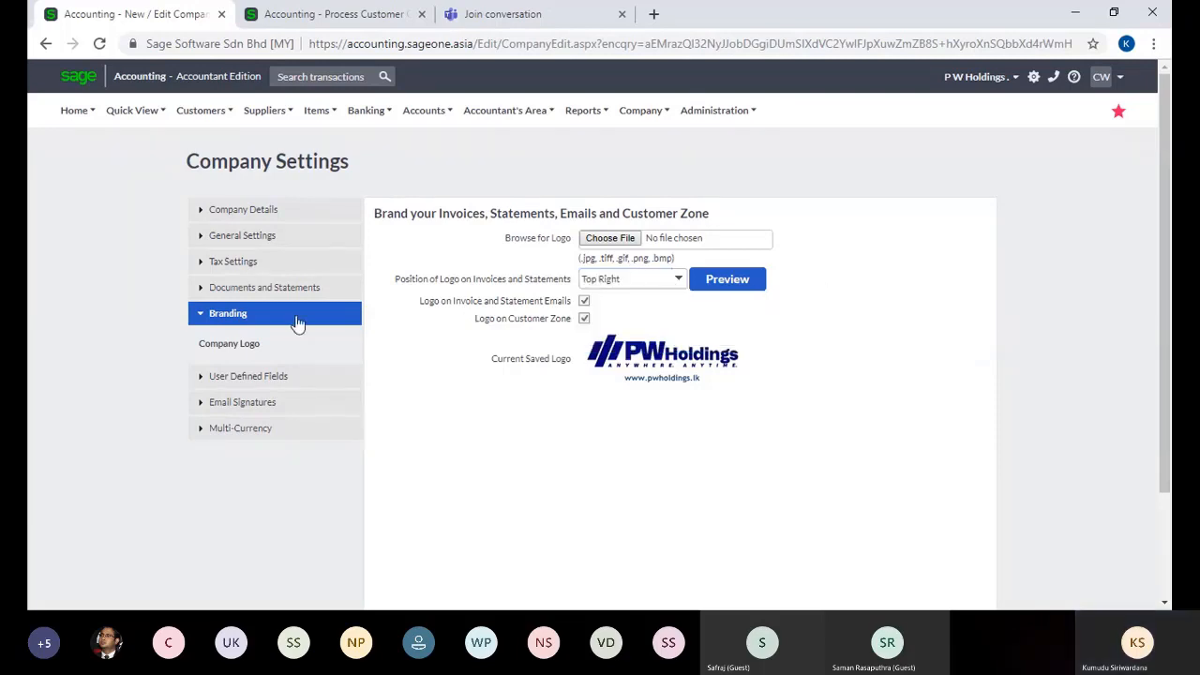
# Review the user defined fields for customers and for documents and transactions, including quotes, sales orders, invoices and supplier documents.
pyautogui.click(271, 375)
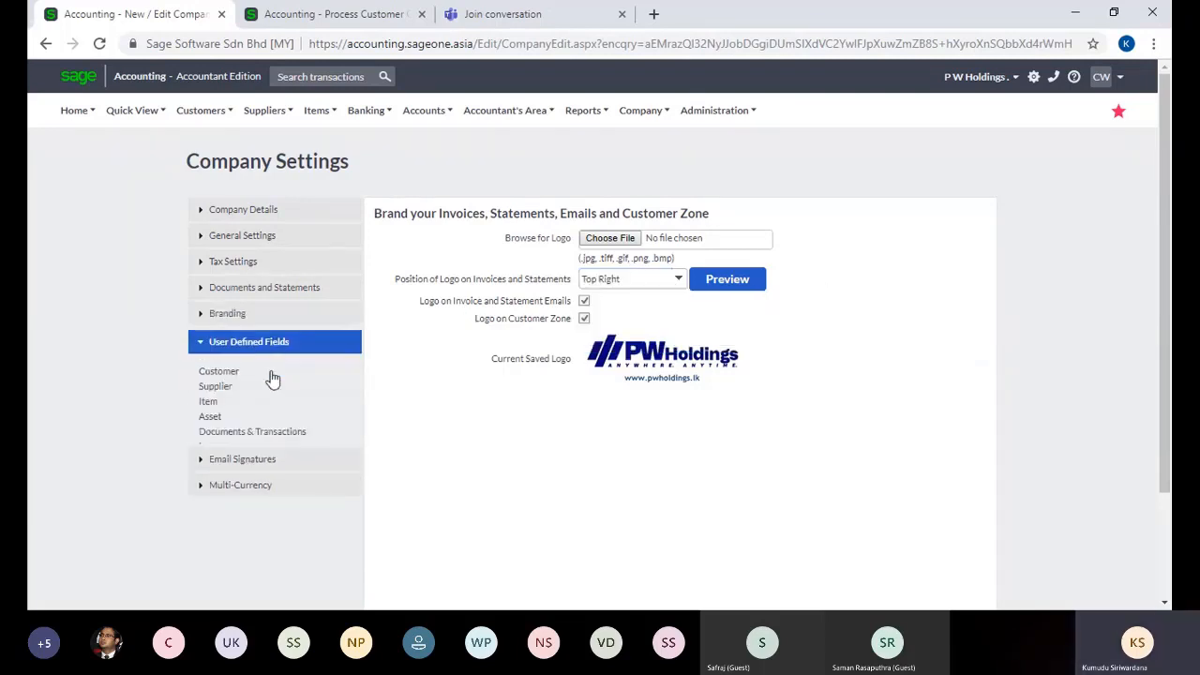
pyautogui.click(234, 374)
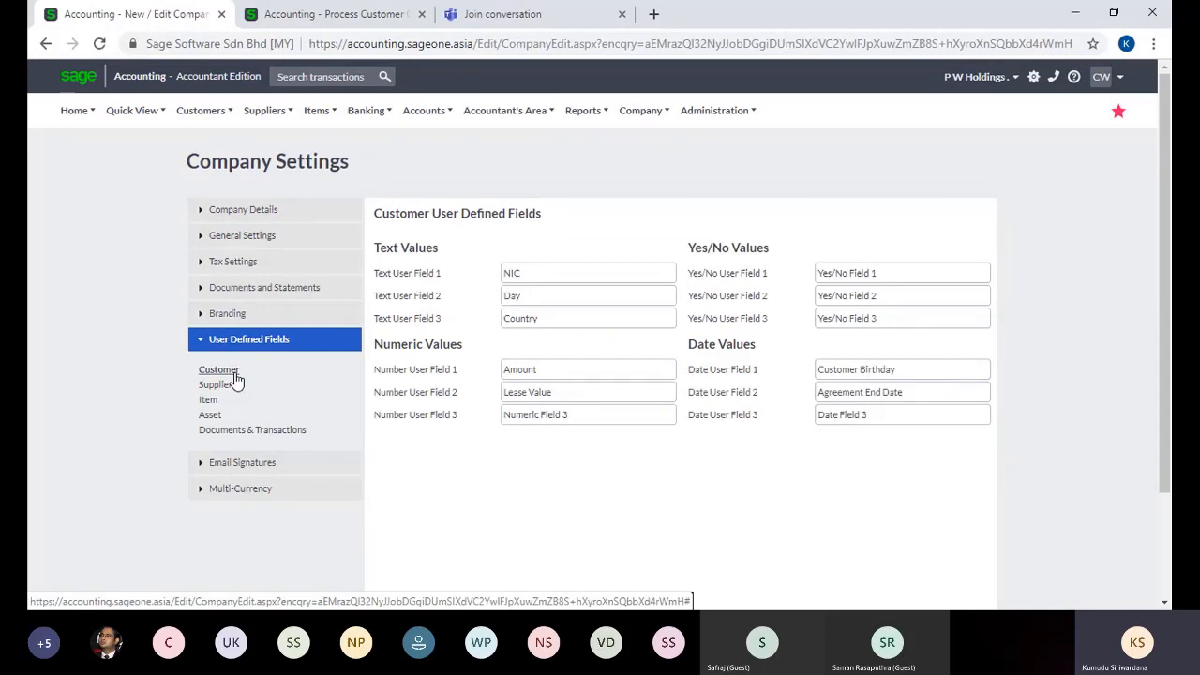
pyautogui.click(232, 431)
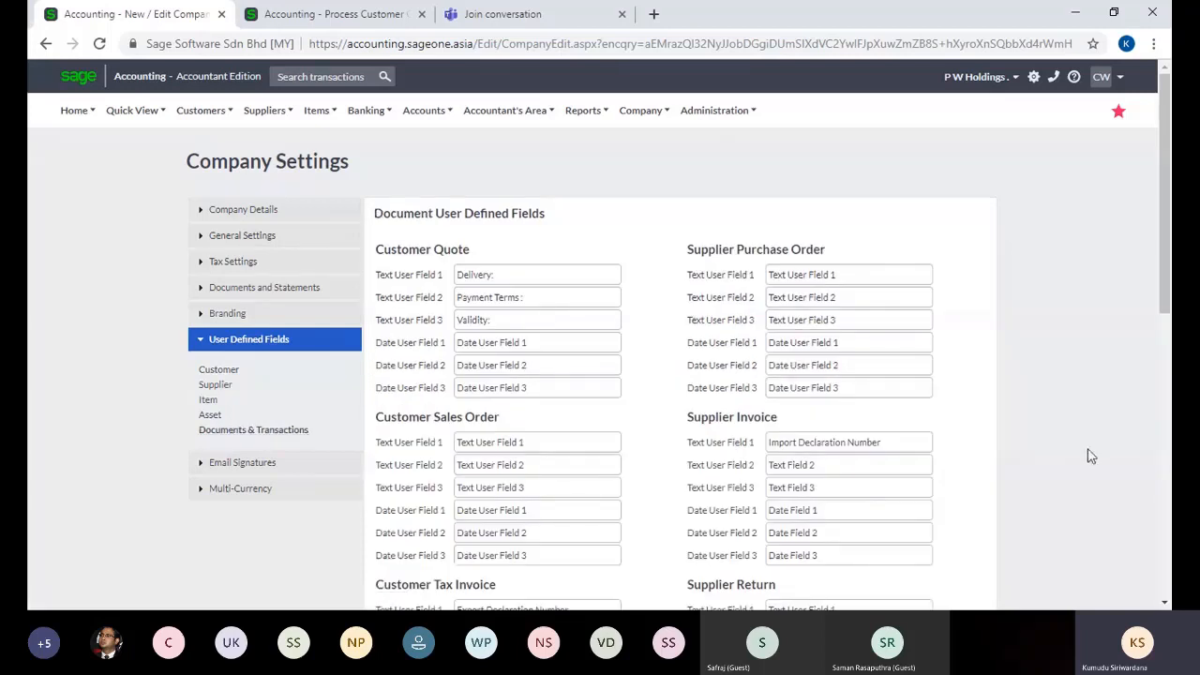
pyautogui.click(1163, 603)
pyautogui.click(1163, 604)
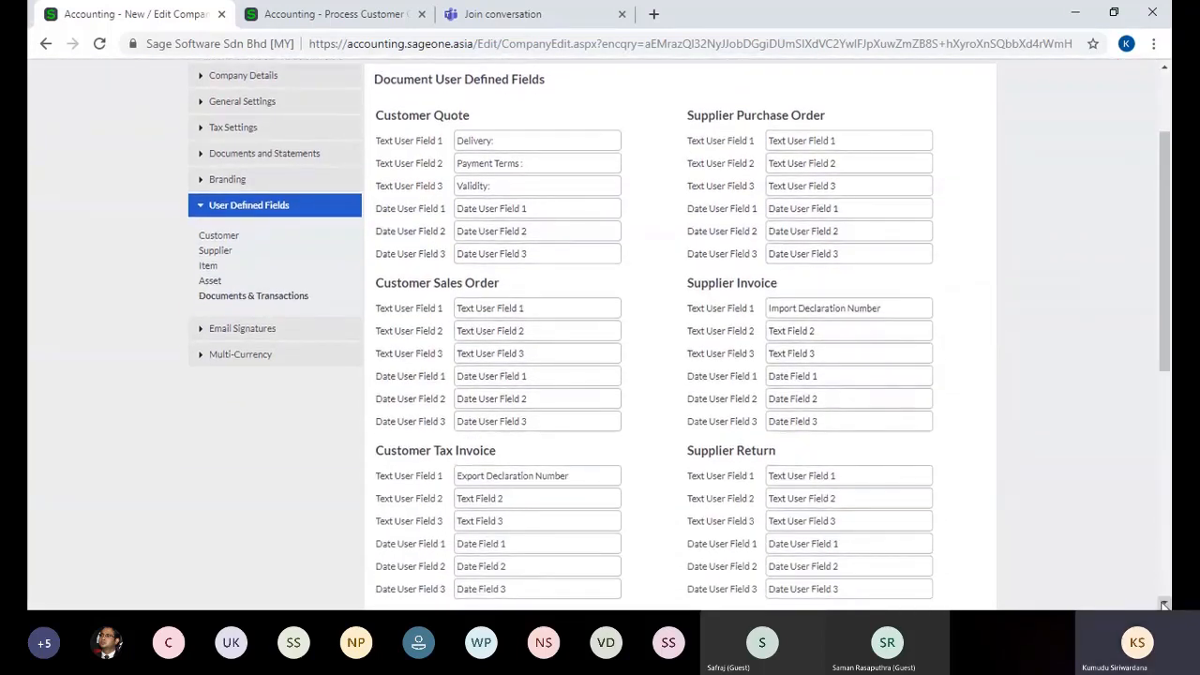